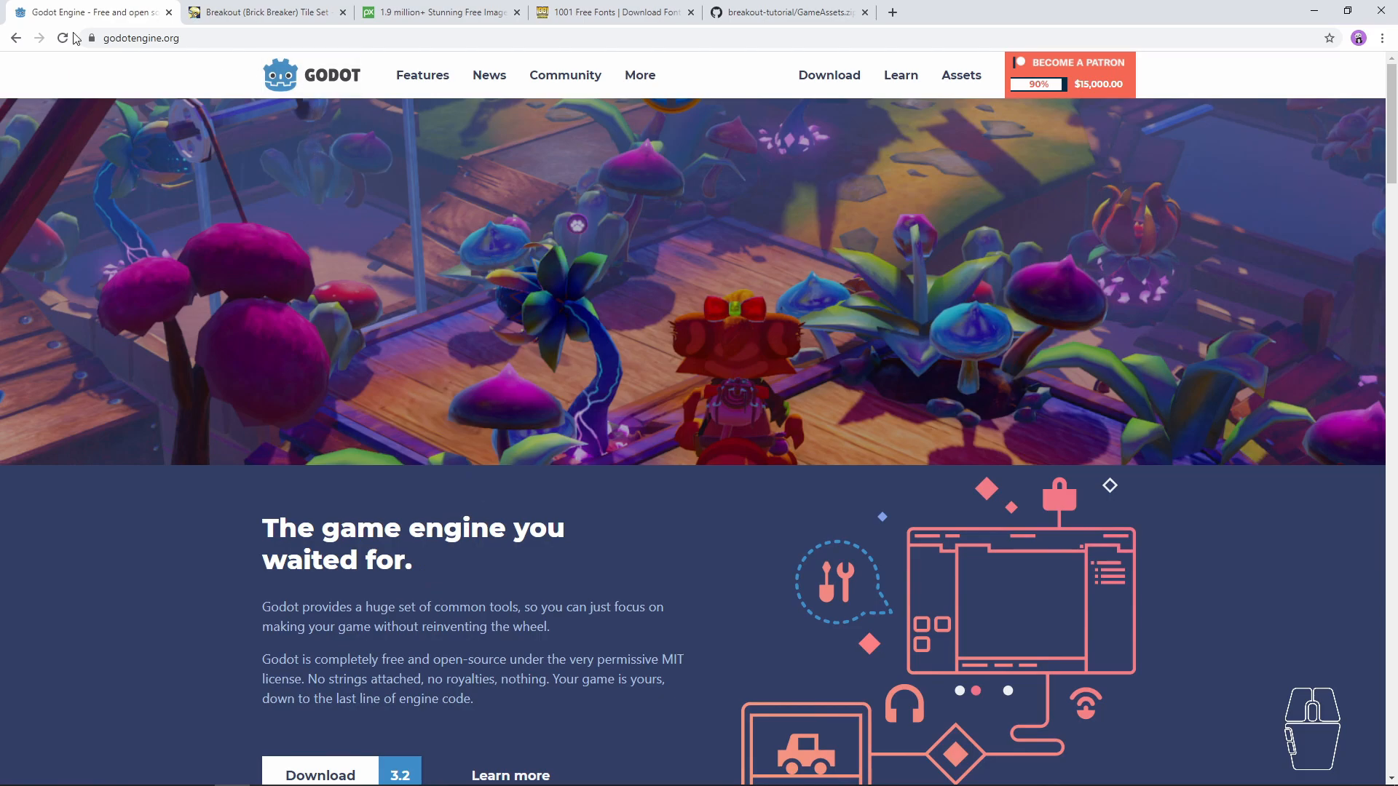
- Open the Godot download page and examine the Standard and Mono (C# support) versions for Windows
double_click(127, 39)
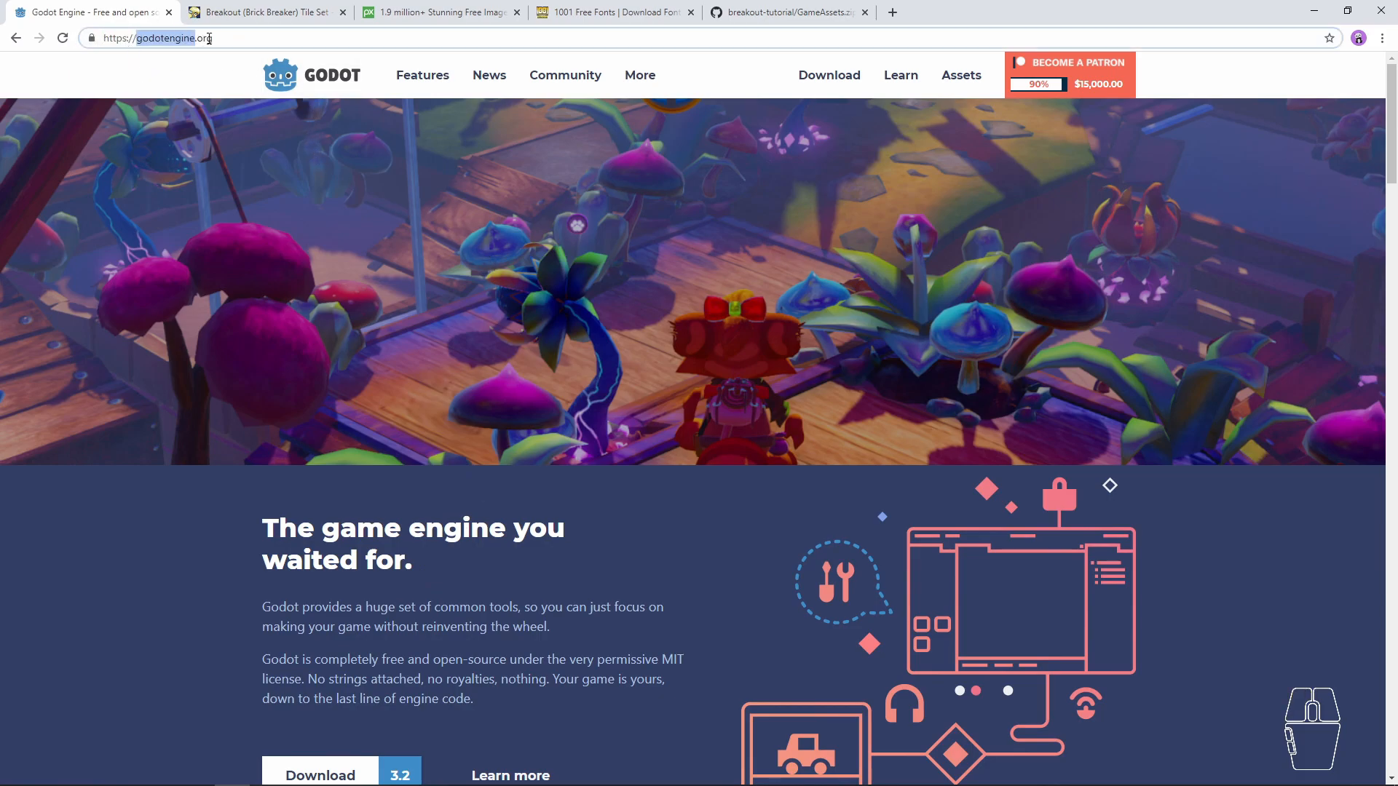
click(838, 80)
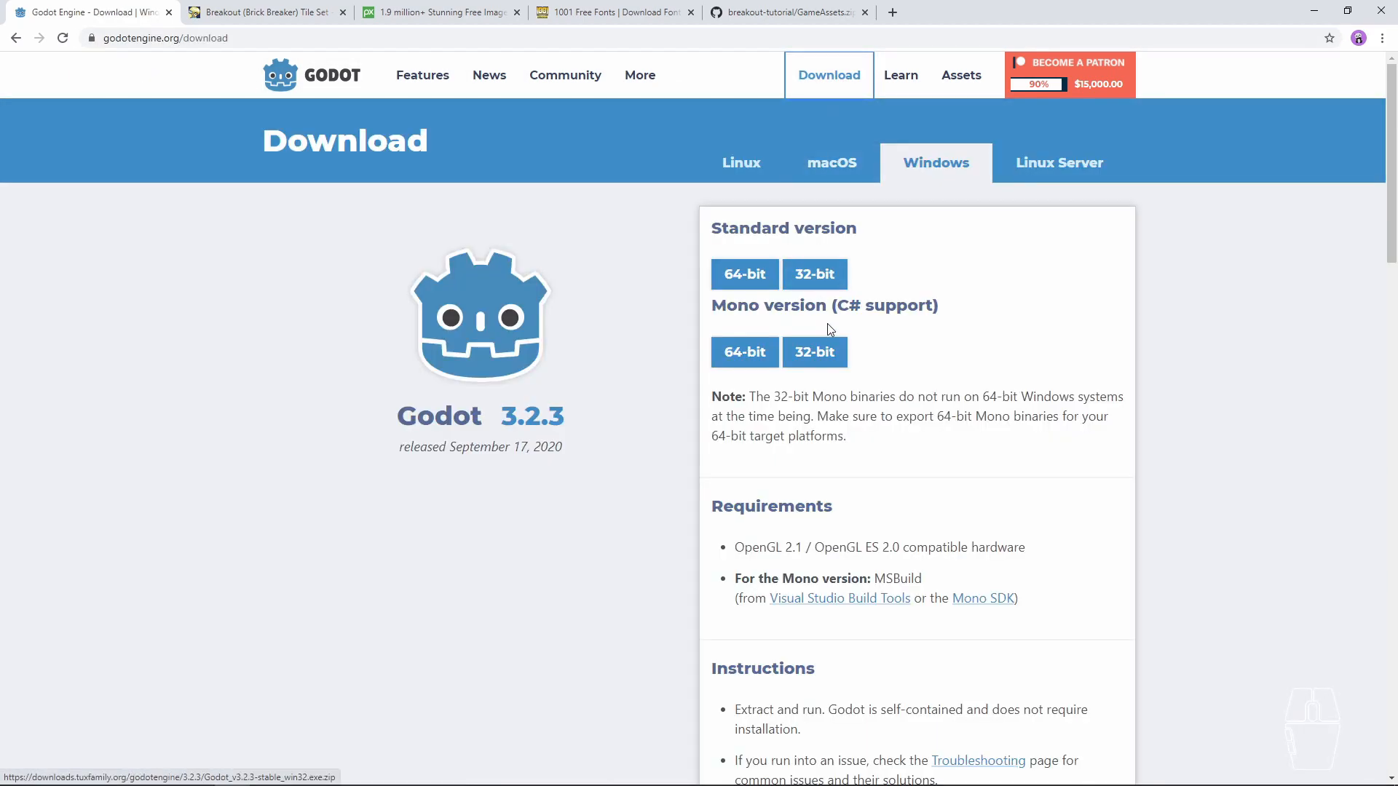
drag(710, 229, 864, 230)
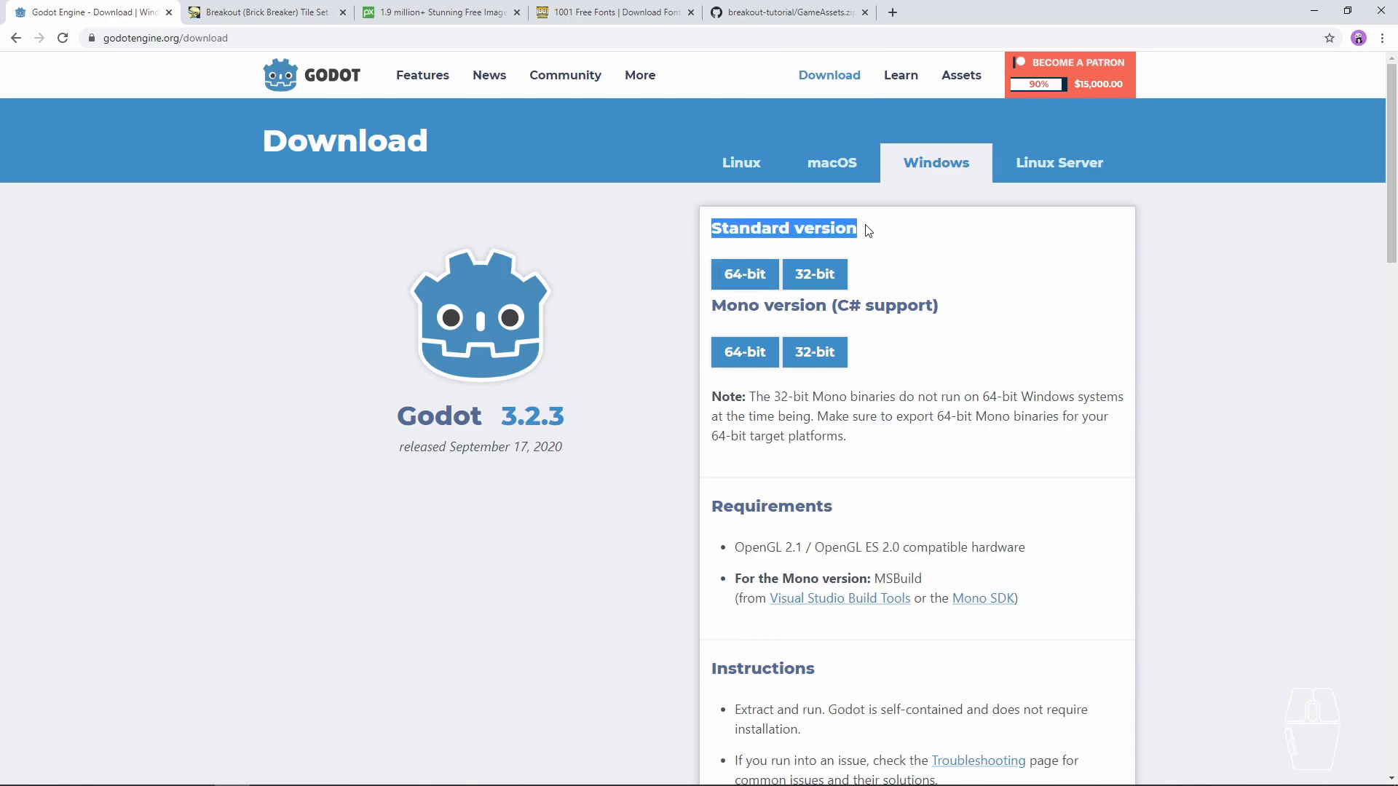
mouse_move(837, 305)
mouse_down()
mouse_move(927, 304)
mouse_move(817, 304)
mouse_move(838, 304)
mouse_up()
double_click(877, 305)
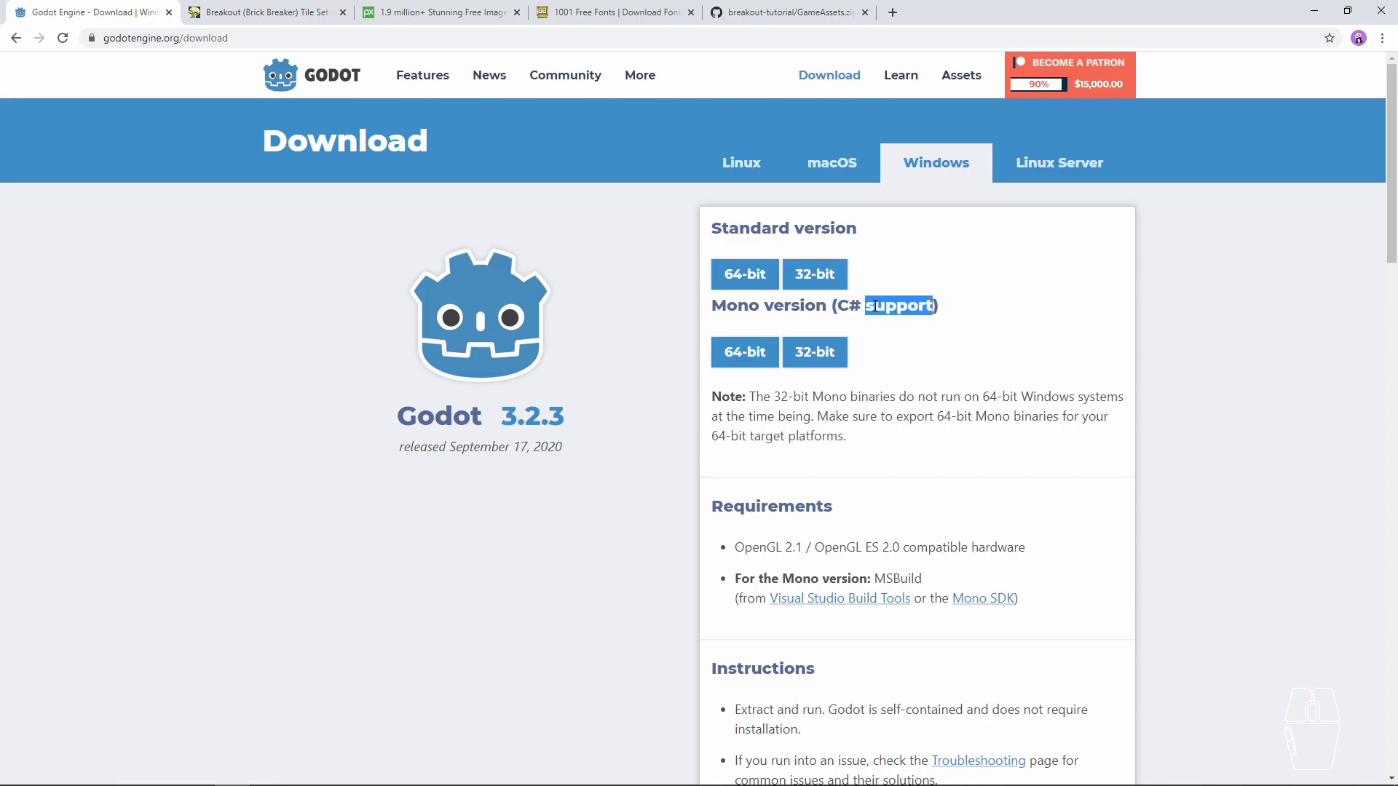
click(876, 306)
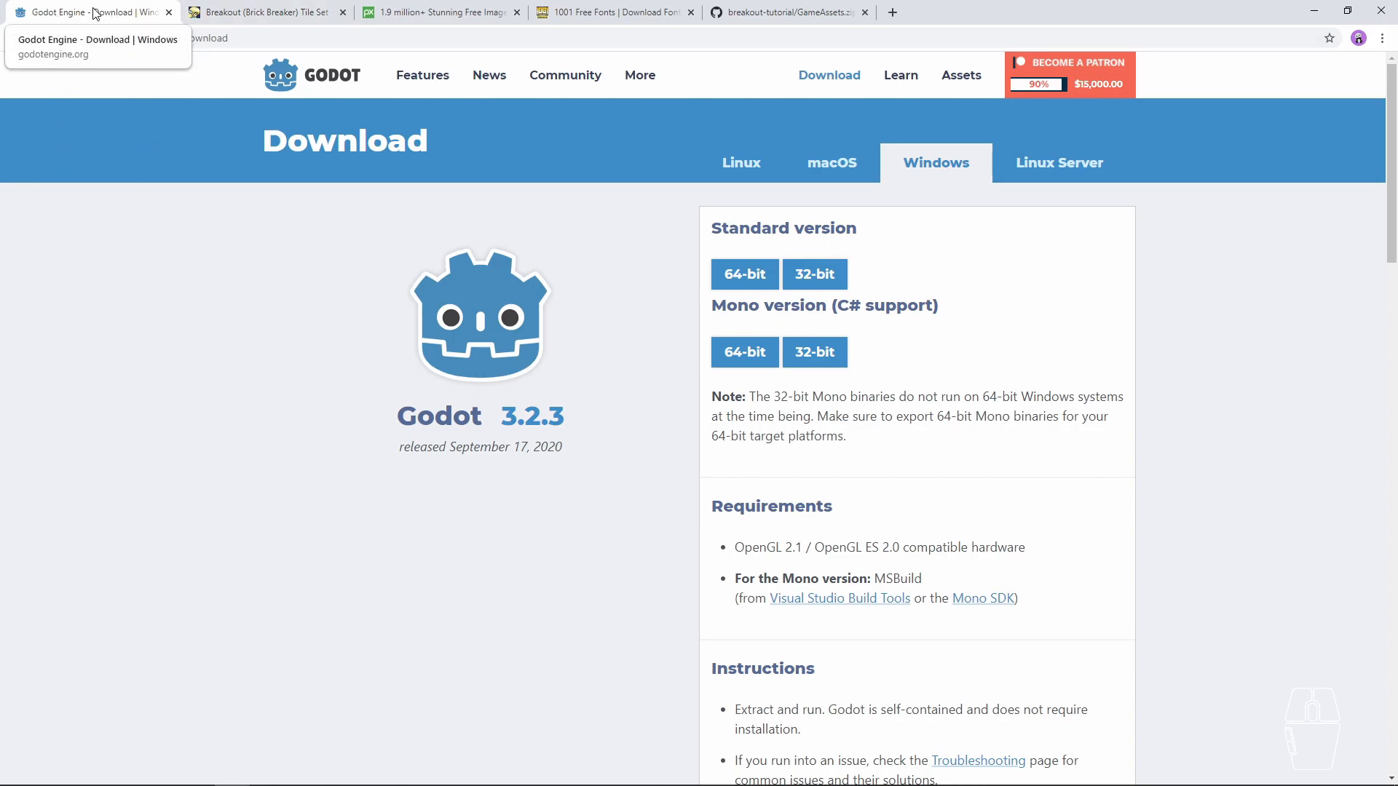
- Review the asset source sites: the Breakout tile set on OpenGameArt, Pixabay and 1001 Free Fonts
click(228, 7)
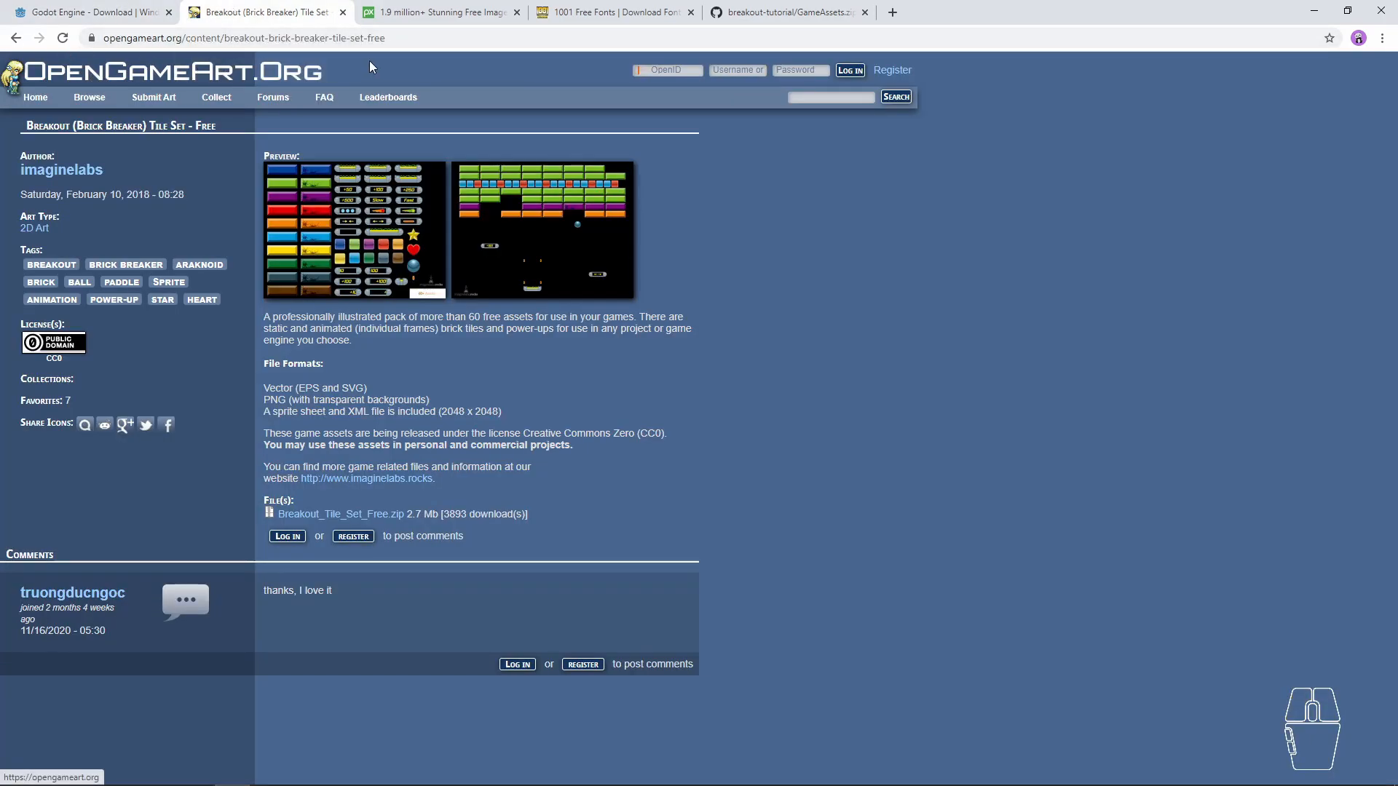
click(437, 12)
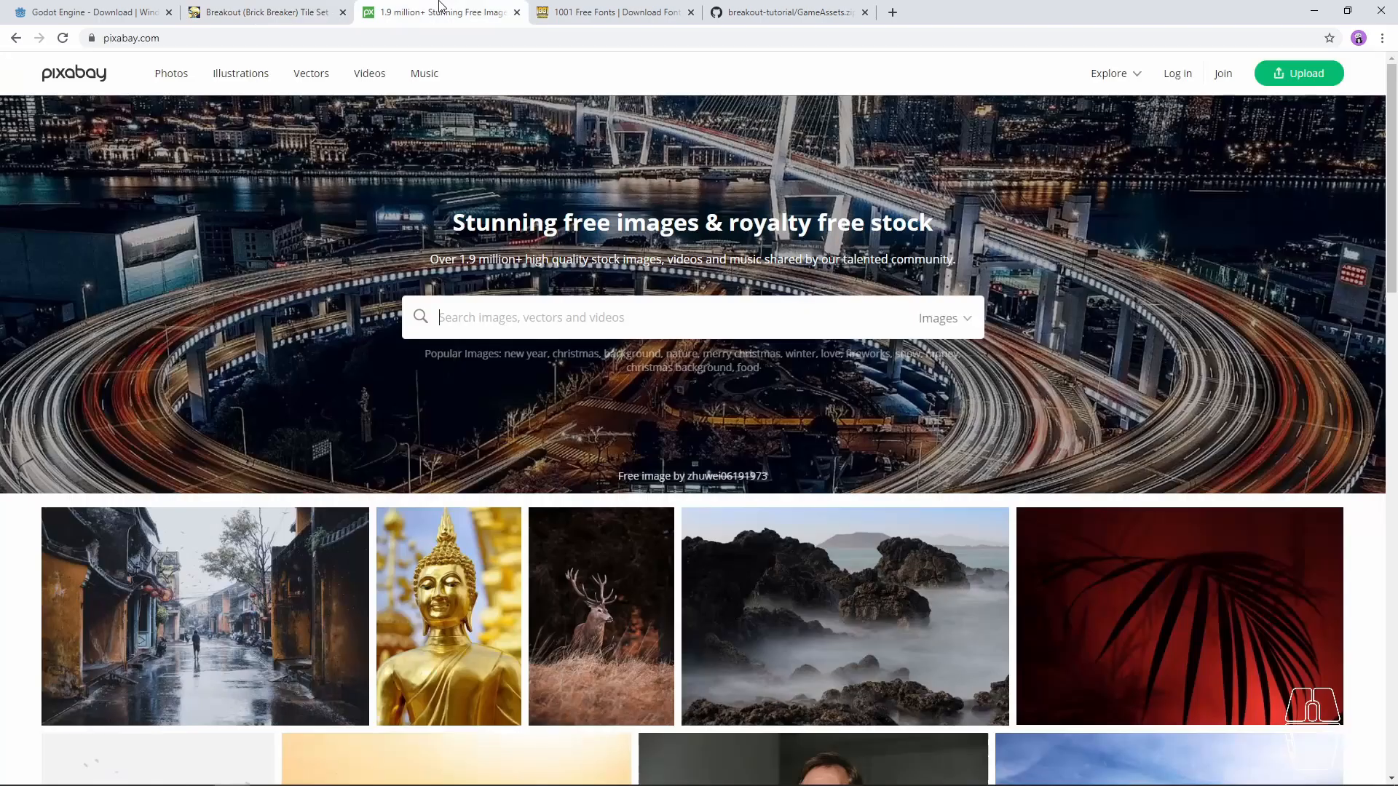
double_click(120, 38)
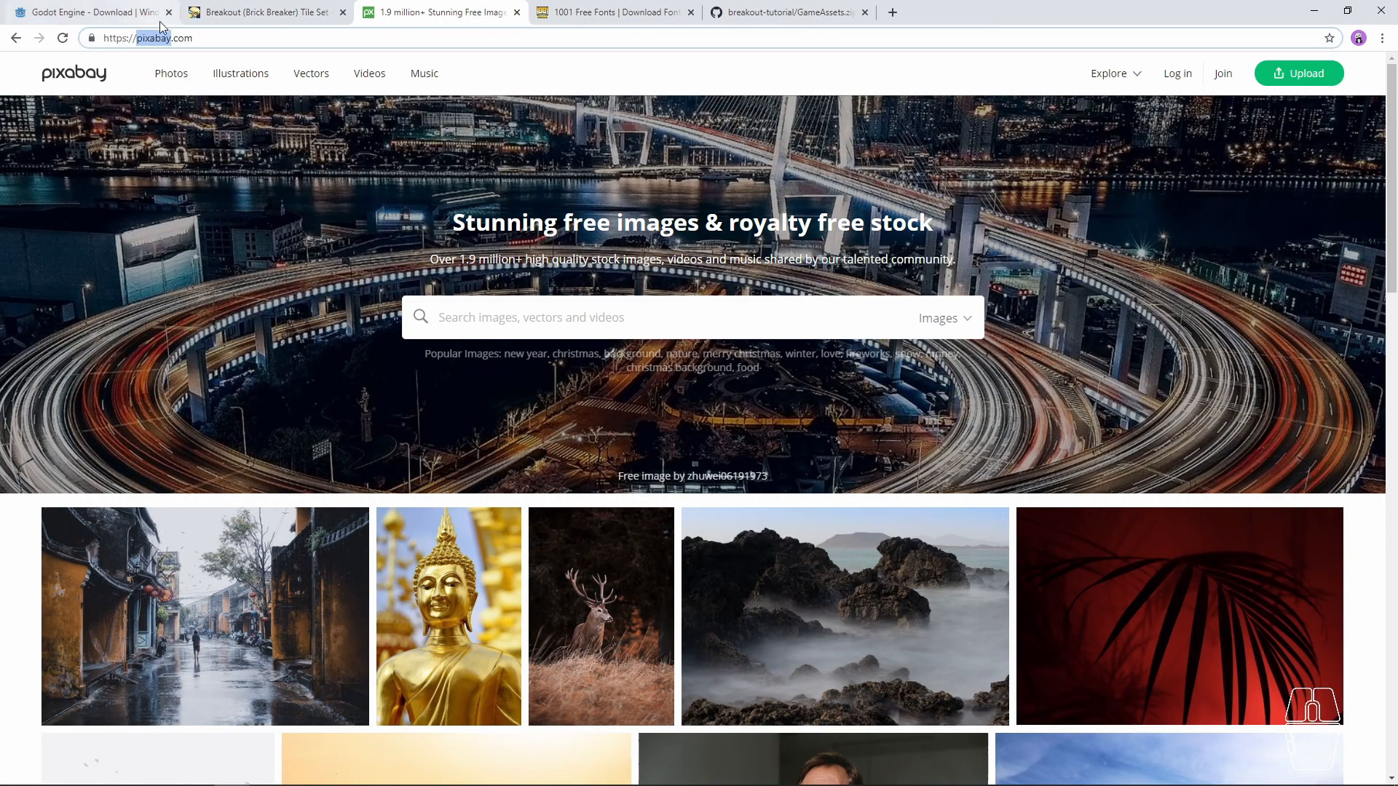
click(618, 9)
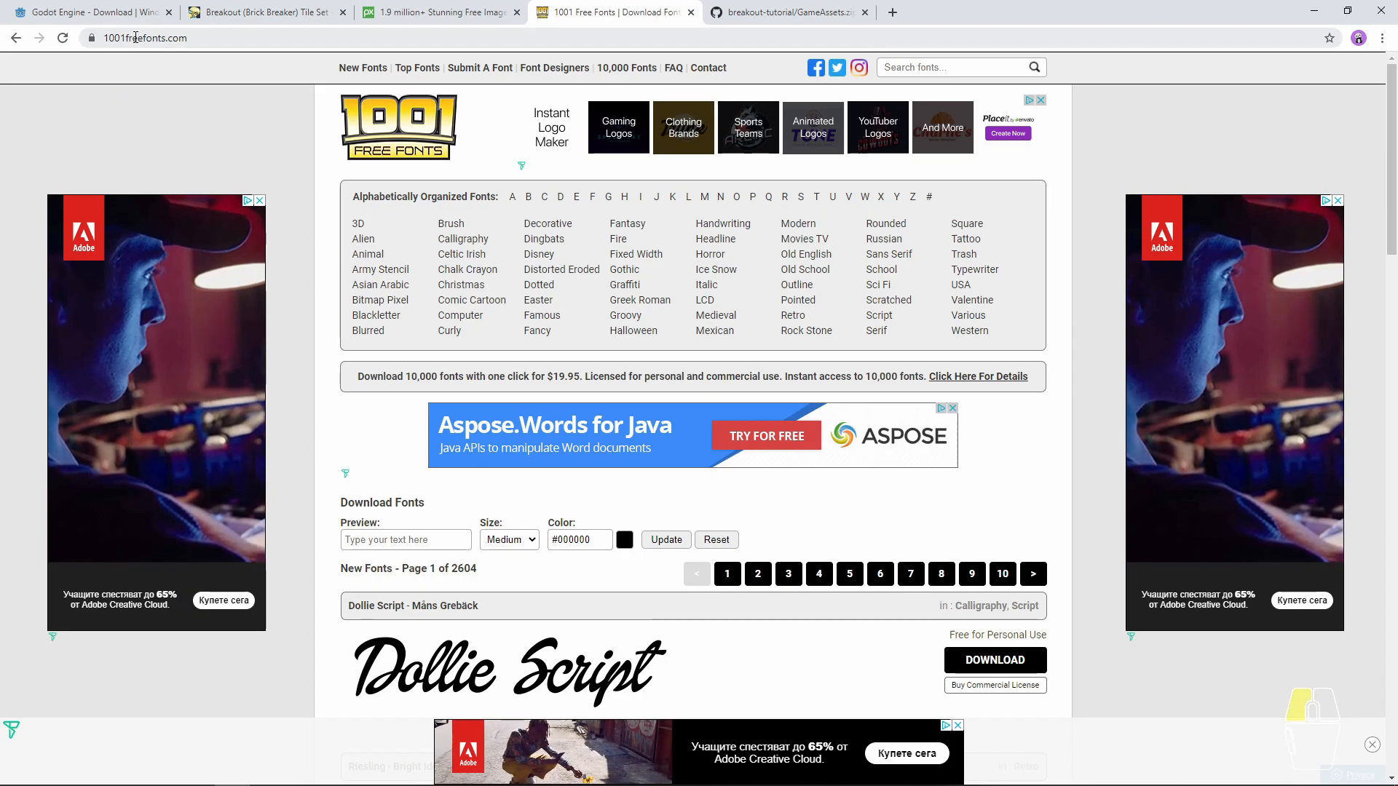
double_click(191, 38)
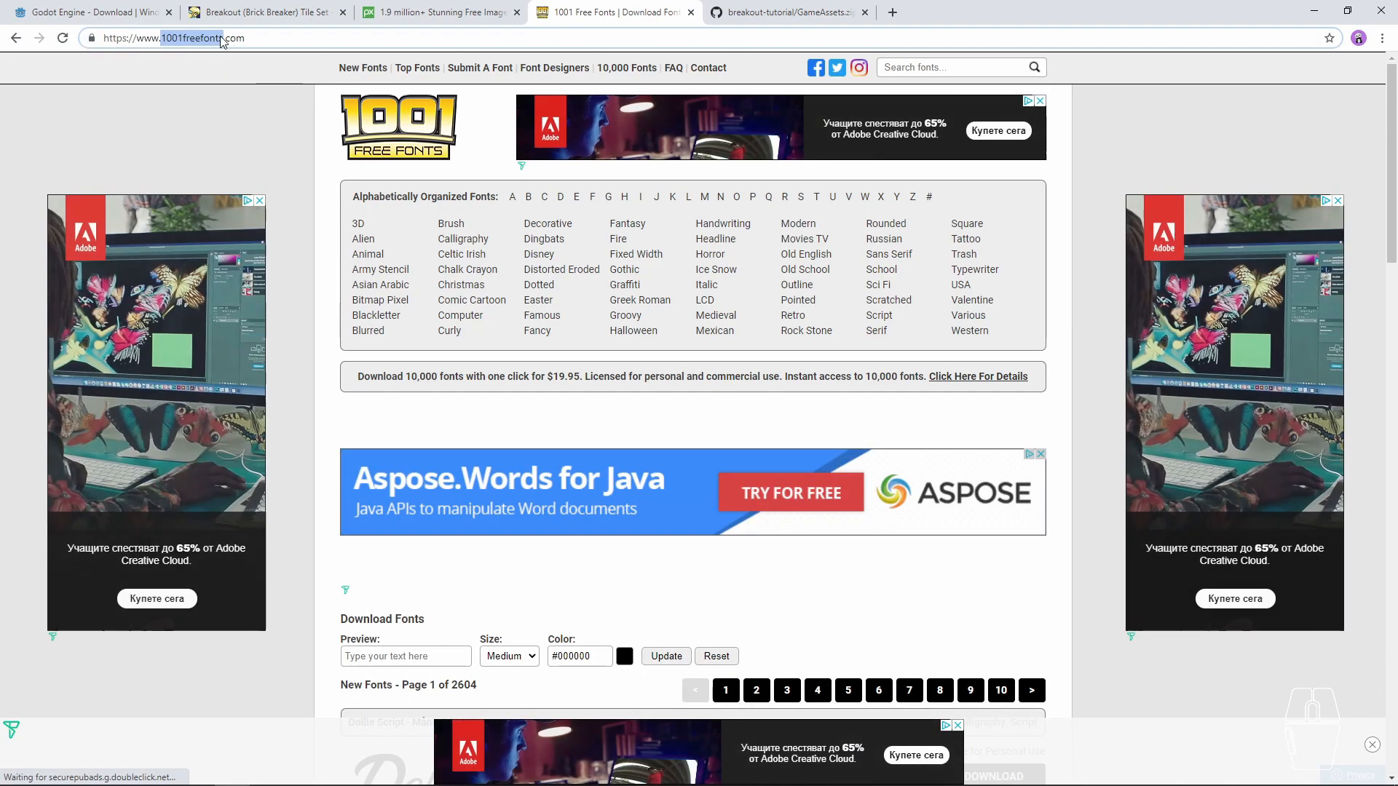
- Browse the GameAssetsCompressed folder of the breakout-tutorial GitHub repository and open the GameAssets.zip page
click(785, 12)
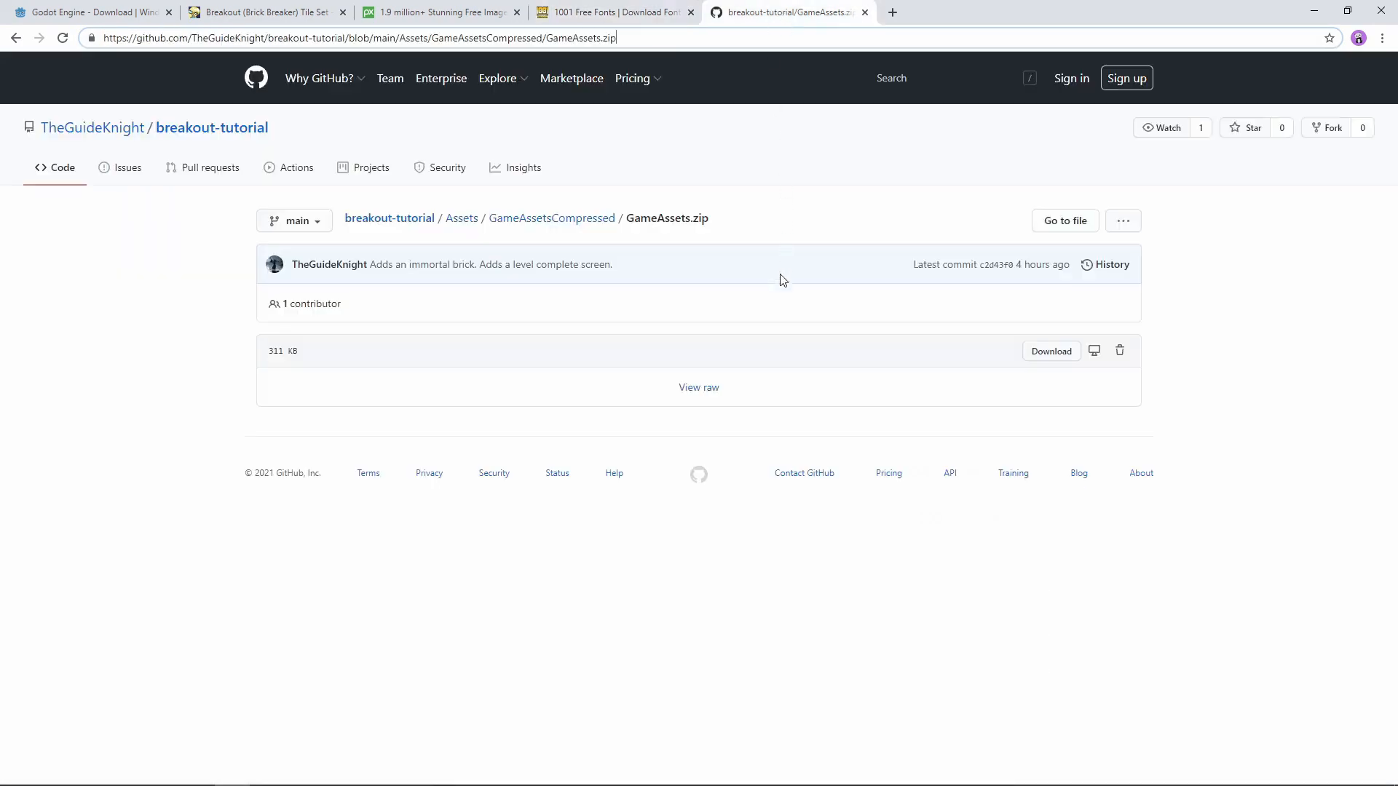
click(579, 219)
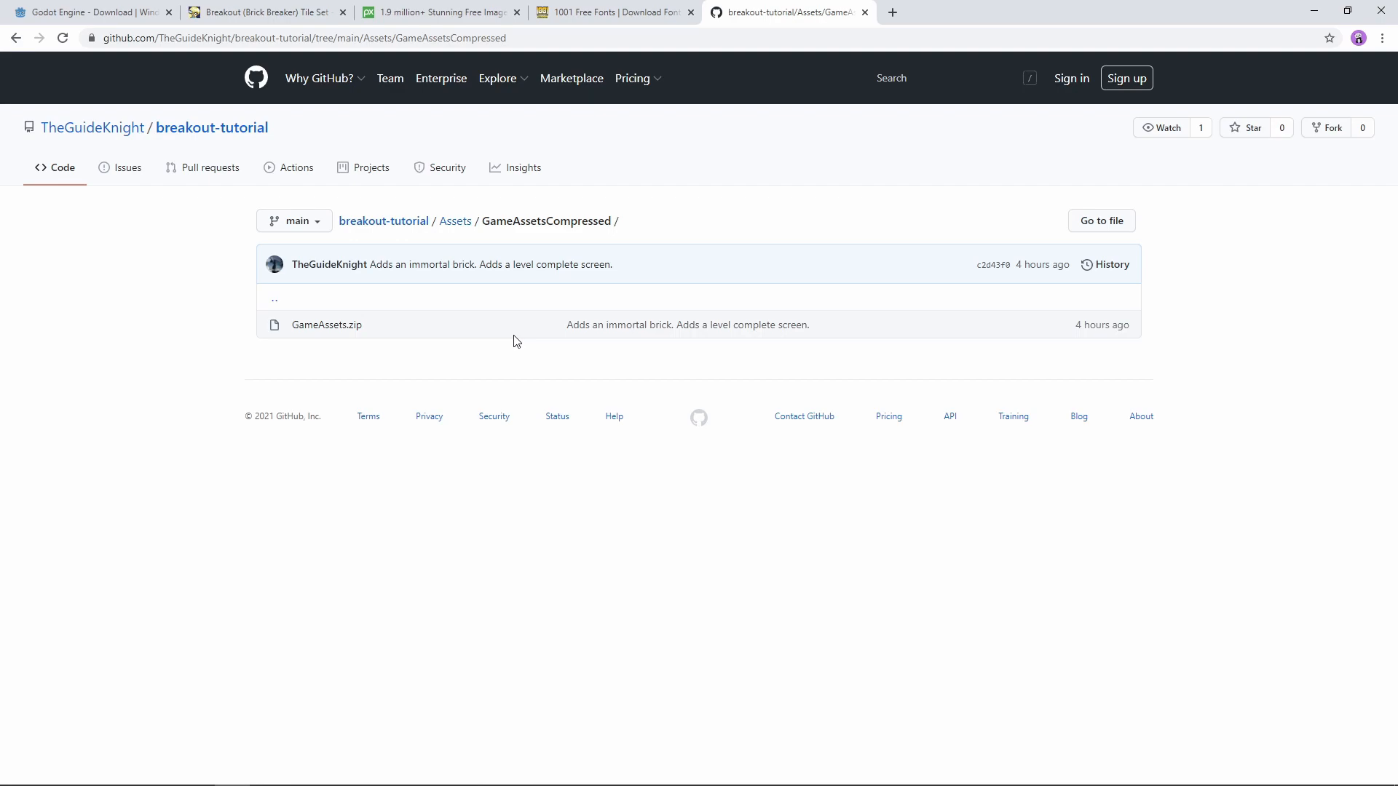
click(336, 328)
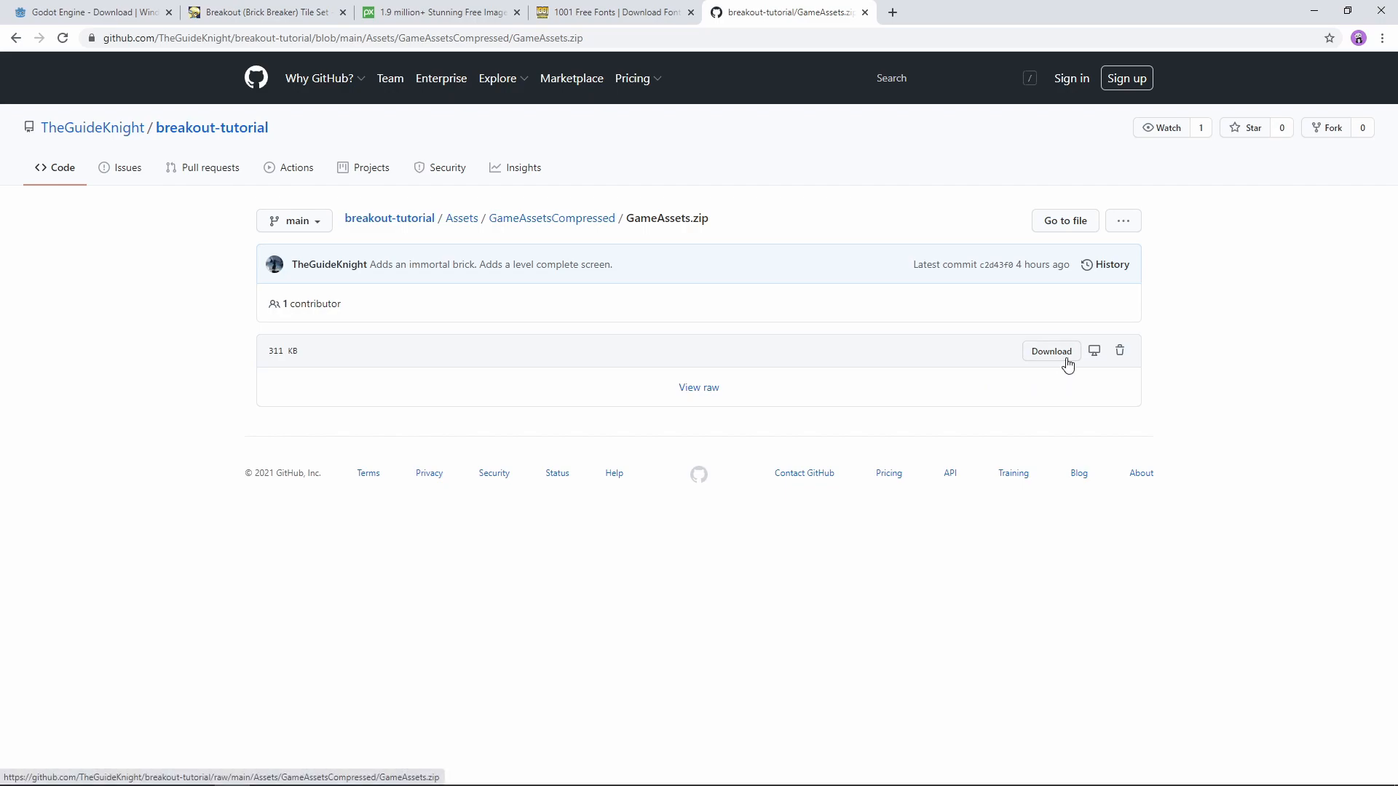
- Switch to the Godot Project Manager and create the BreakoutTutorial project in its own new folder under D:\Godot, using OpenGL ES 3.0
click(1313, 11)
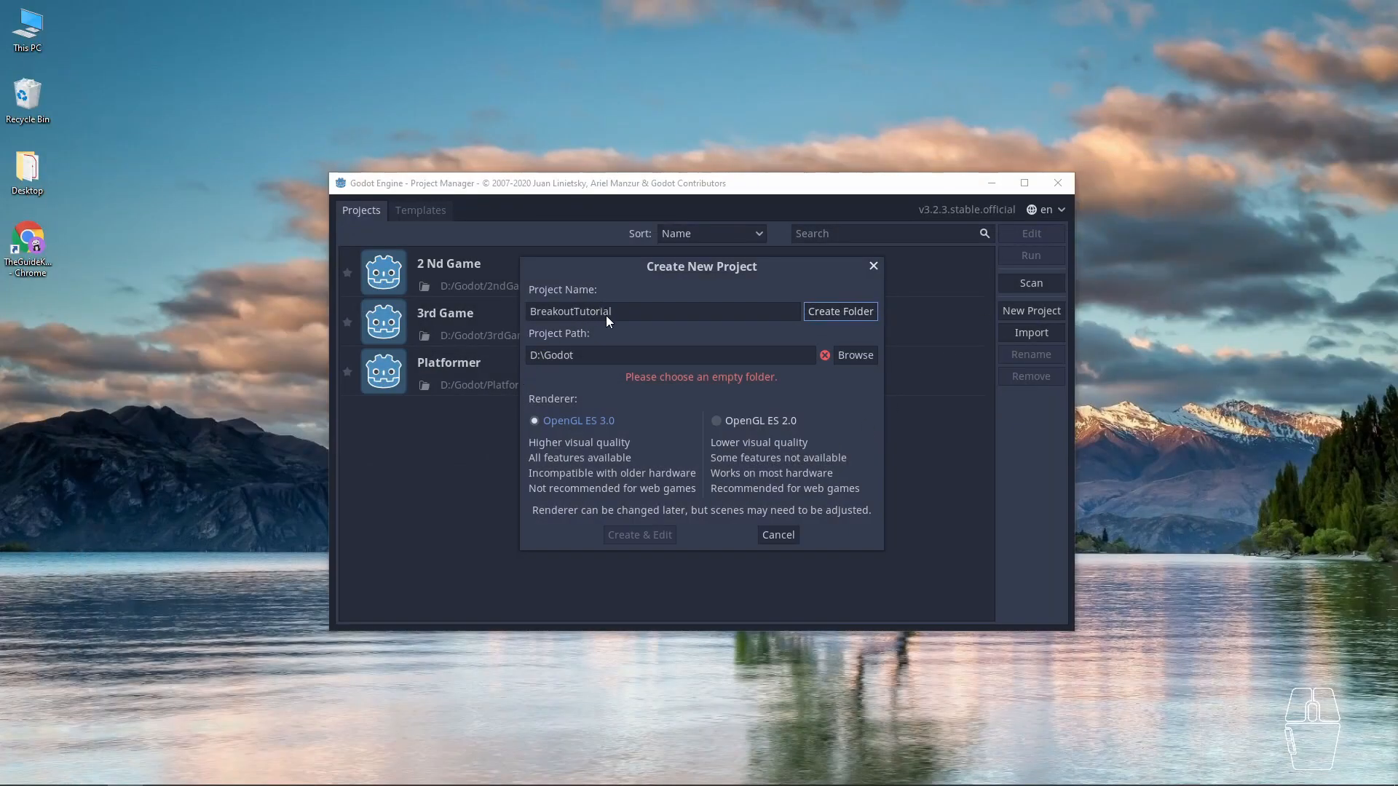
drag(626, 268, 622, 270)
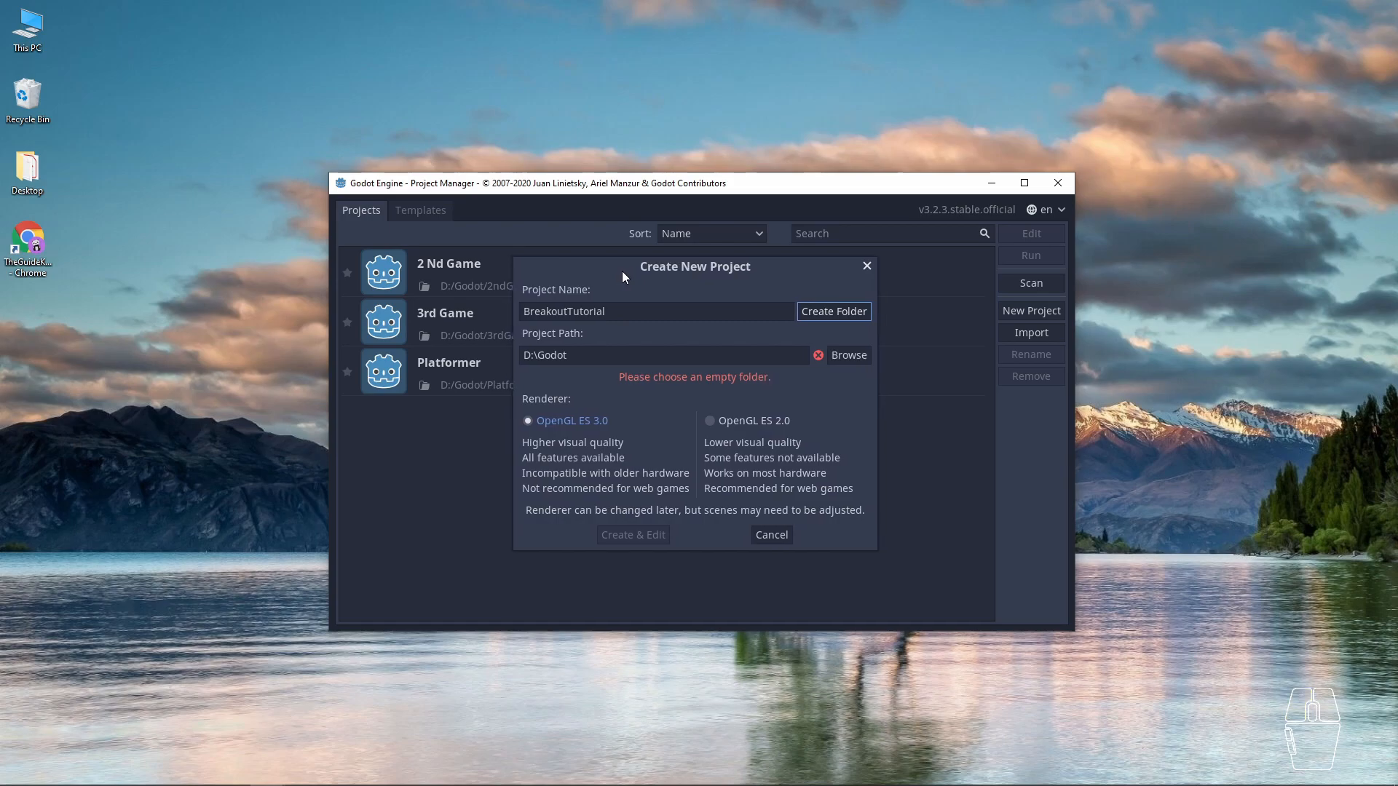
double_click(608, 308)
key(ctrl+c)
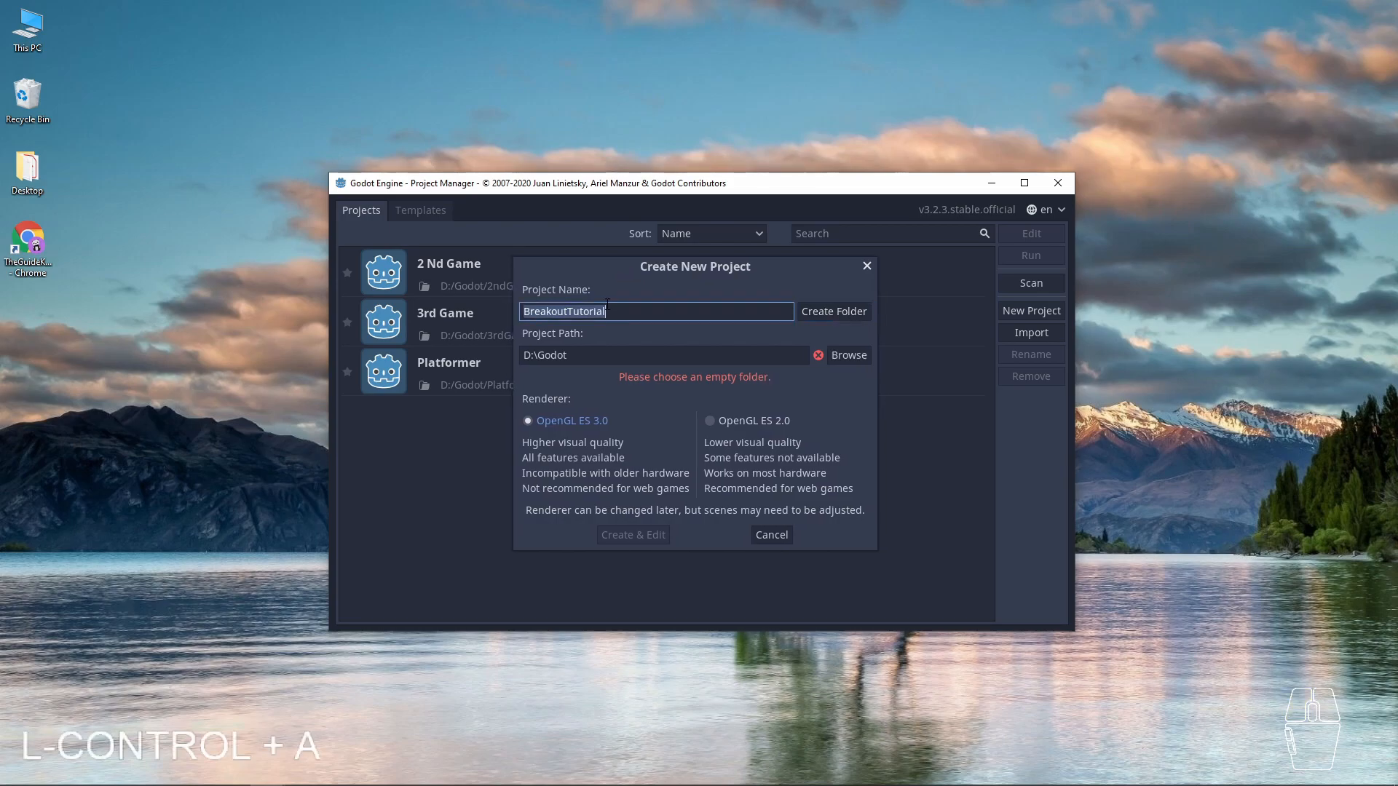
click(579, 357)
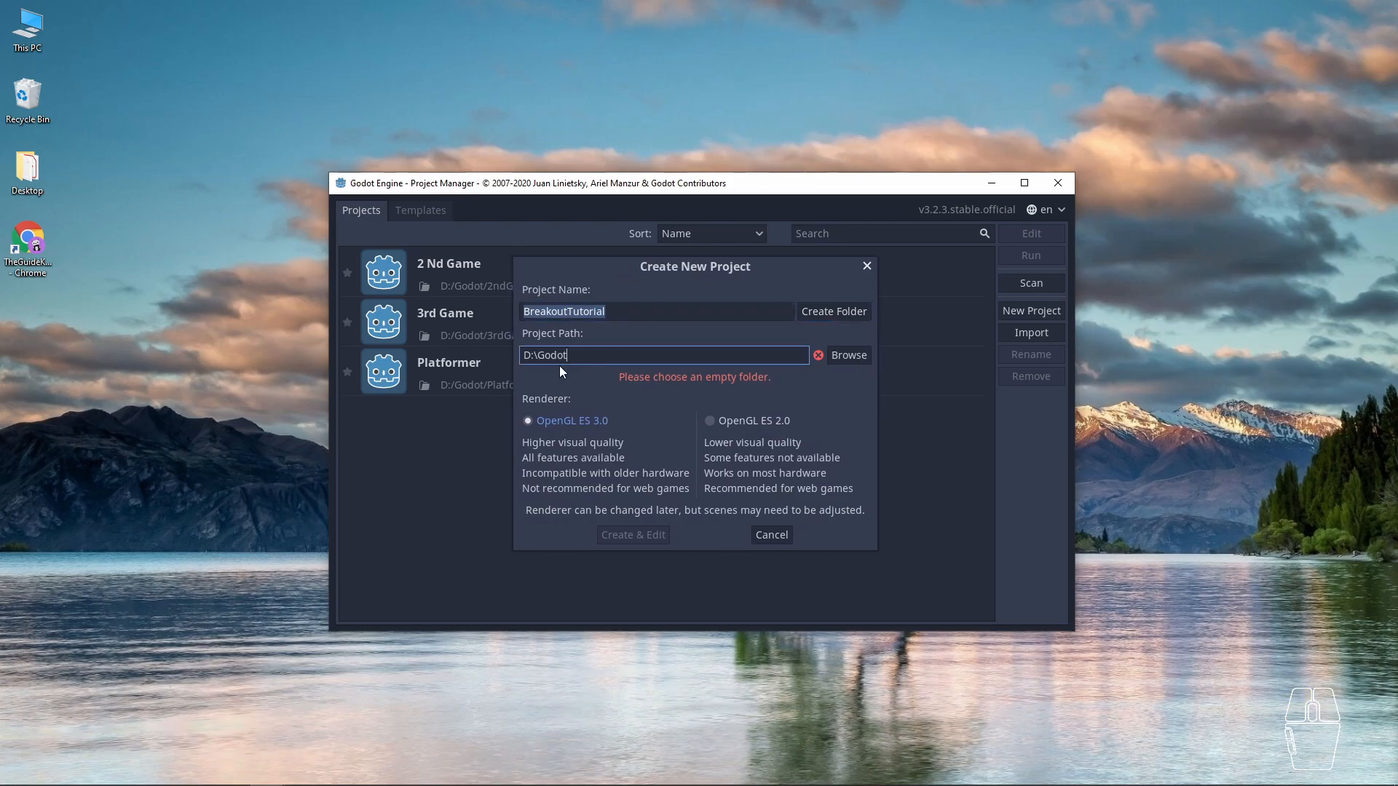
click(827, 313)
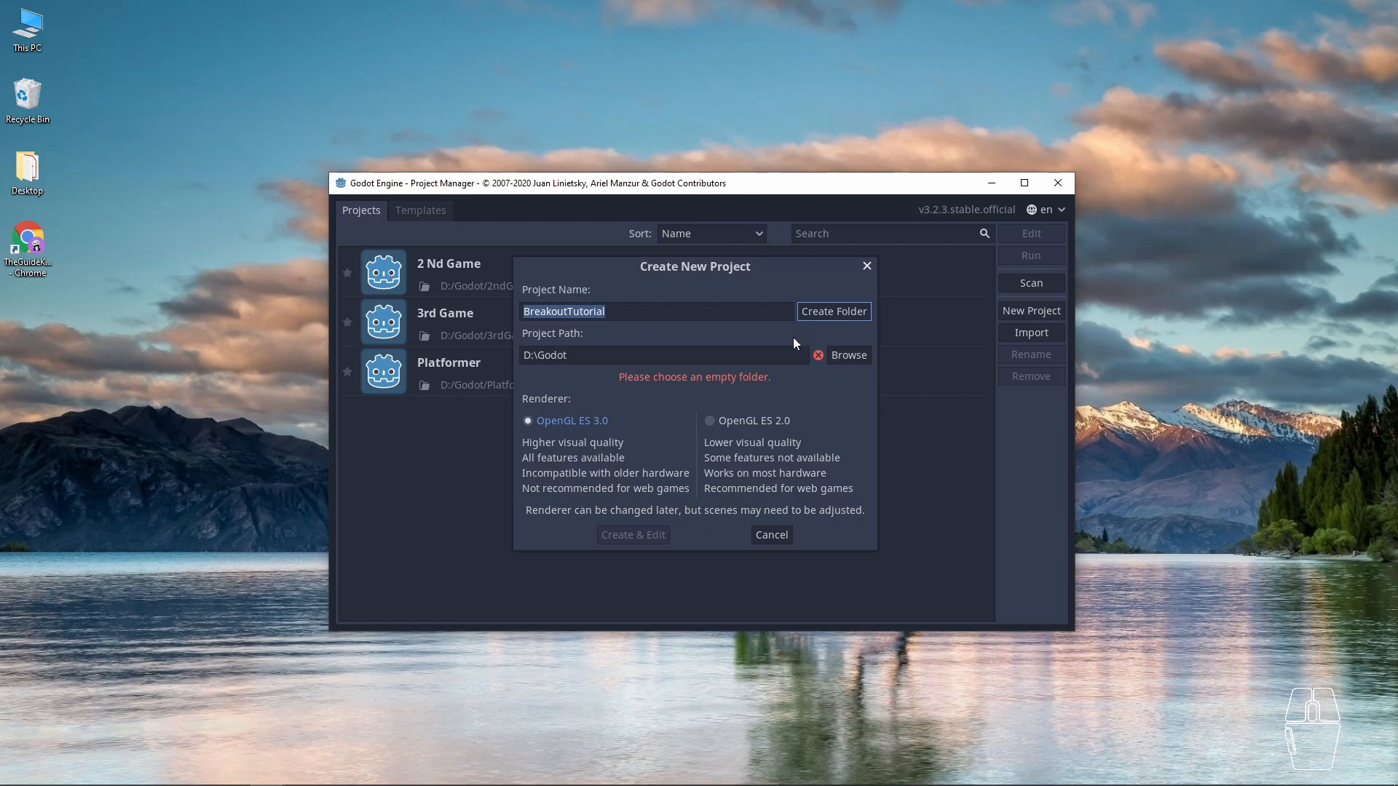
click(828, 314)
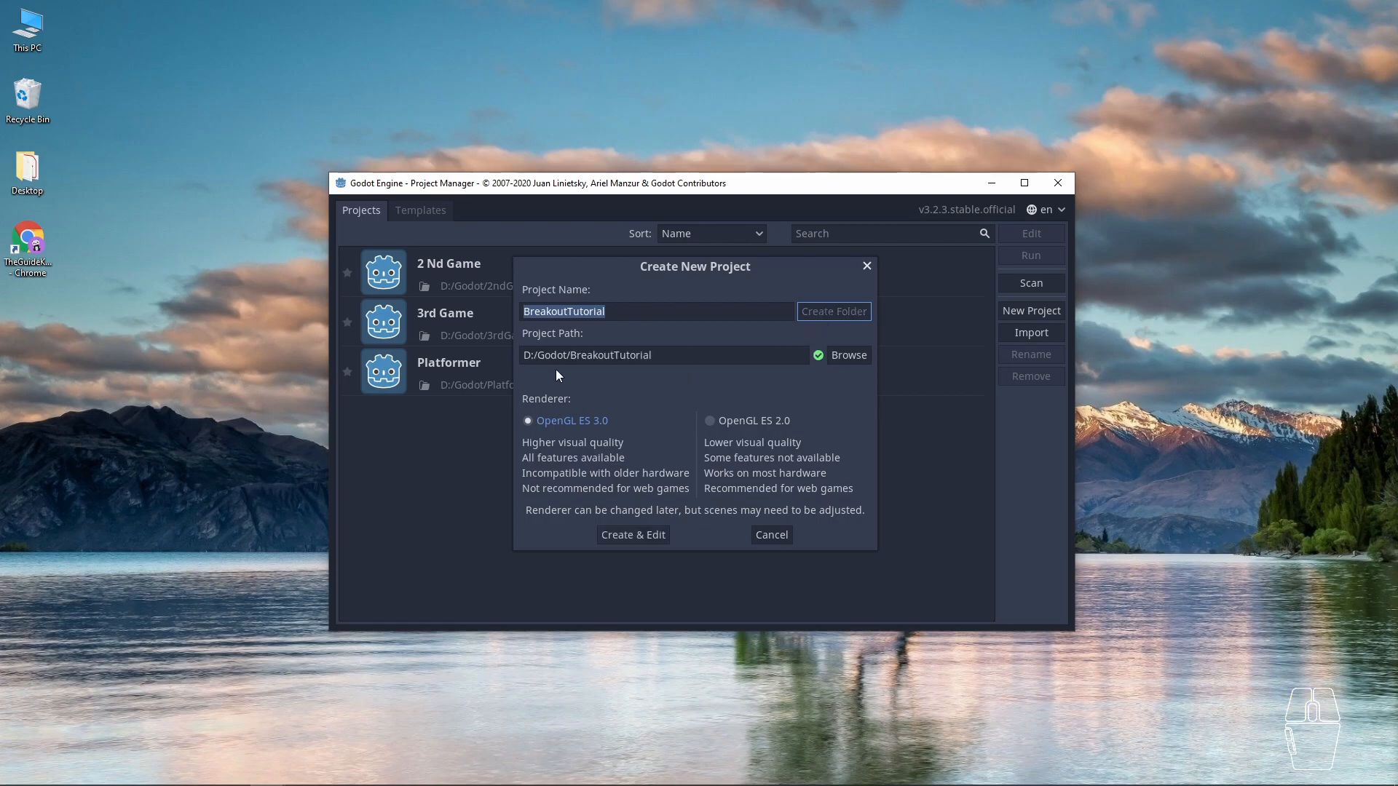
click(638, 540)
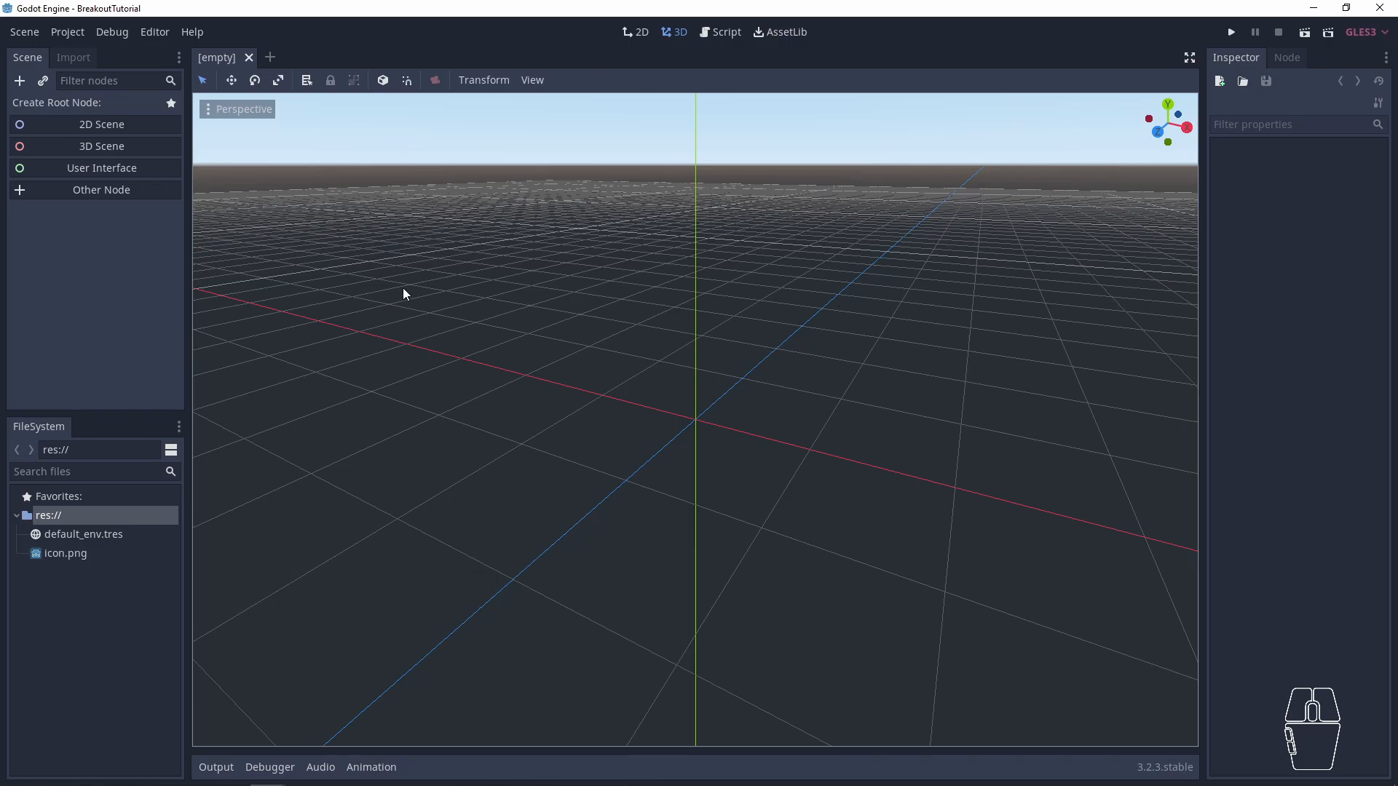
- Look over the 3D, 2D and Script workspaces and return to the 2D workspace
middle_drag(621, 324, 603, 408)
middle_drag(628, 316, 621, 301)
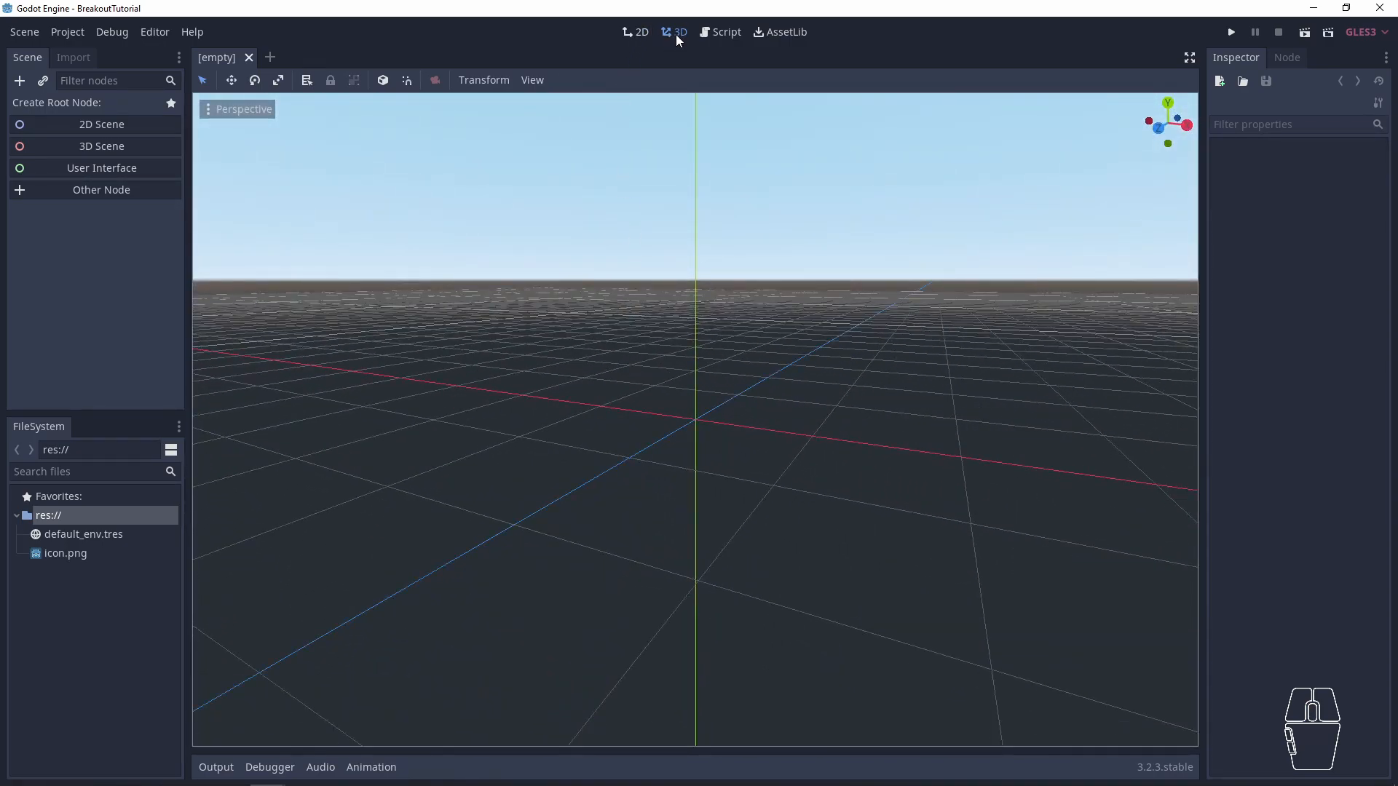
click(639, 35)
middle_drag(433, 218, 426, 250)
click(629, 37)
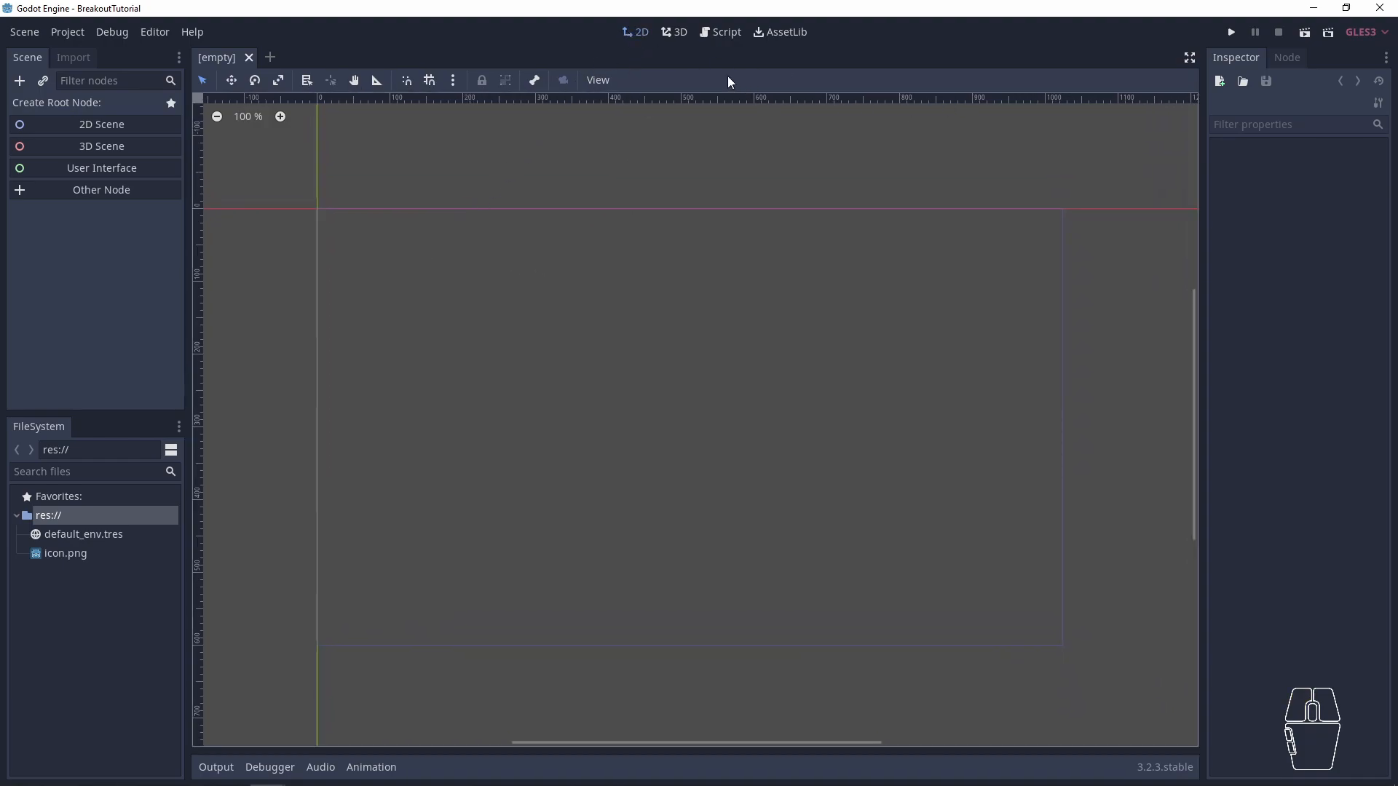
click(718, 36)
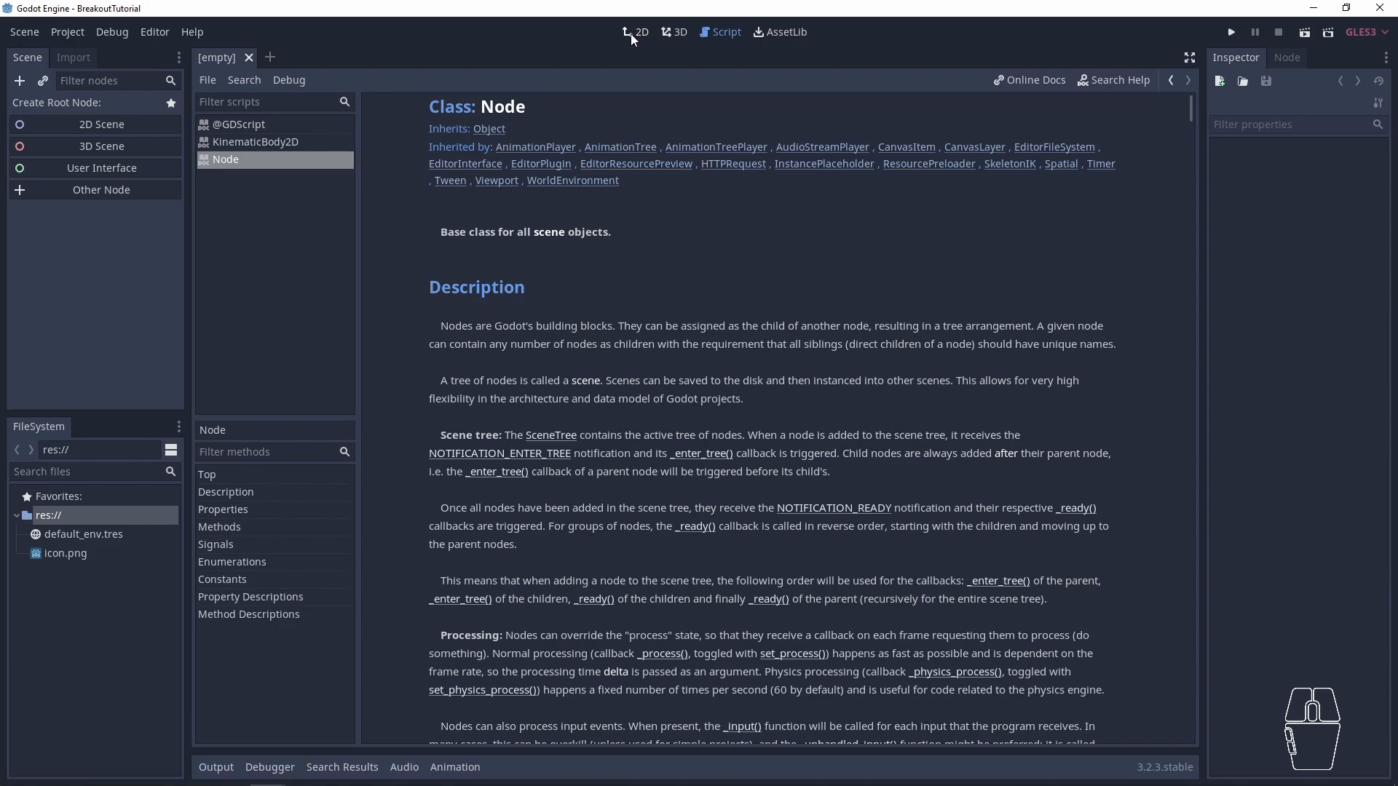
click(632, 33)
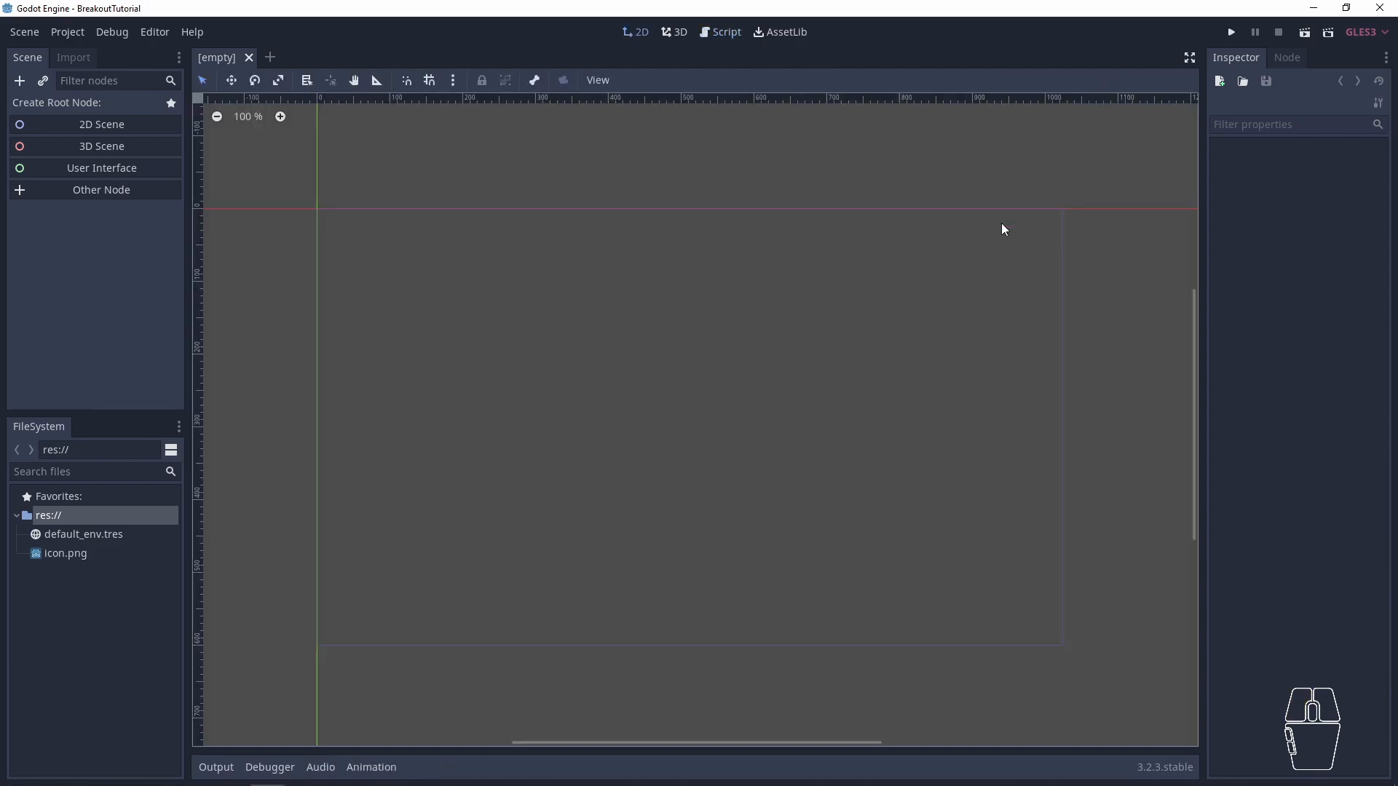
- Check the Node and Inspector docks, then create a 2D Scene root node
click(1296, 57)
click(1251, 56)
click(86, 125)
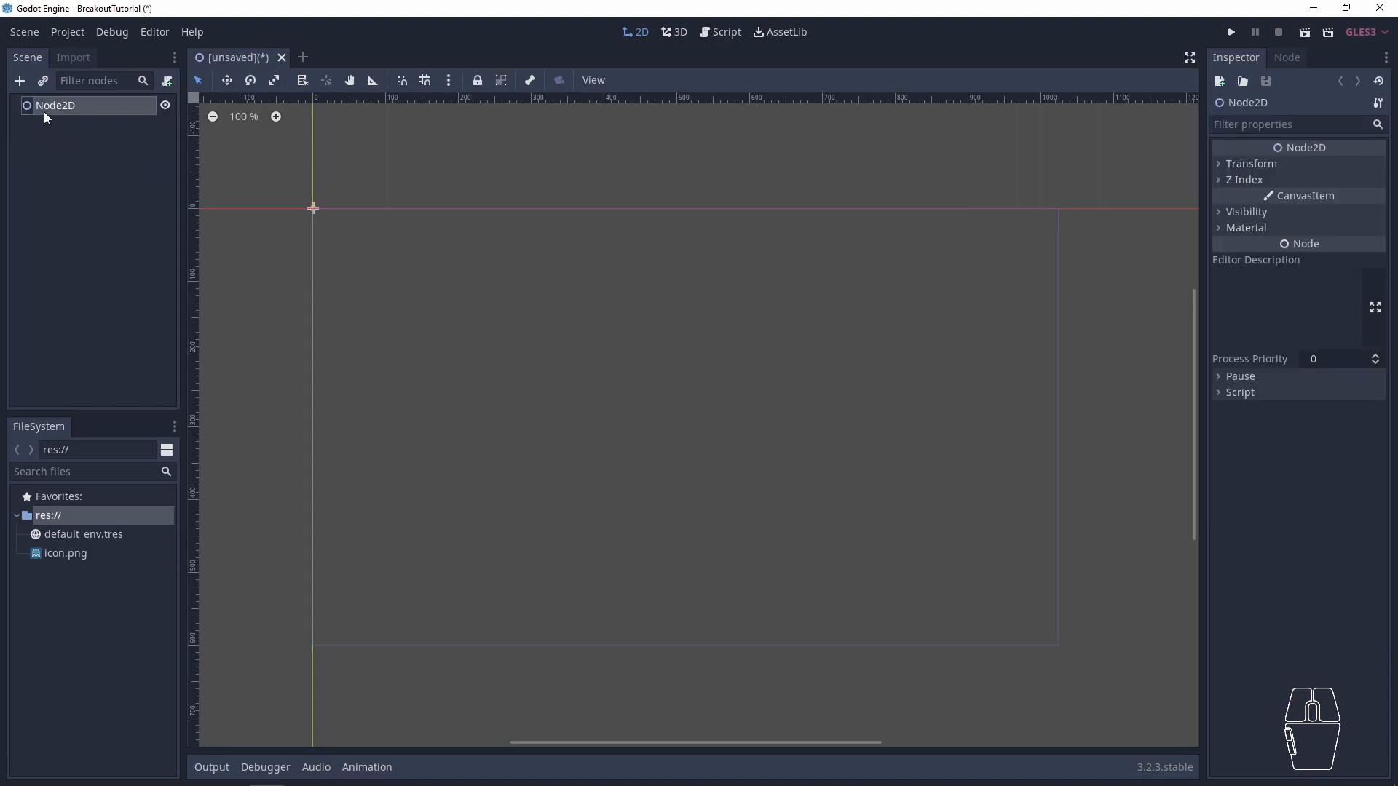
- Select the Node2D root and expand its Visibility and Transform properties for inspection
click(51, 155)
click(51, 107)
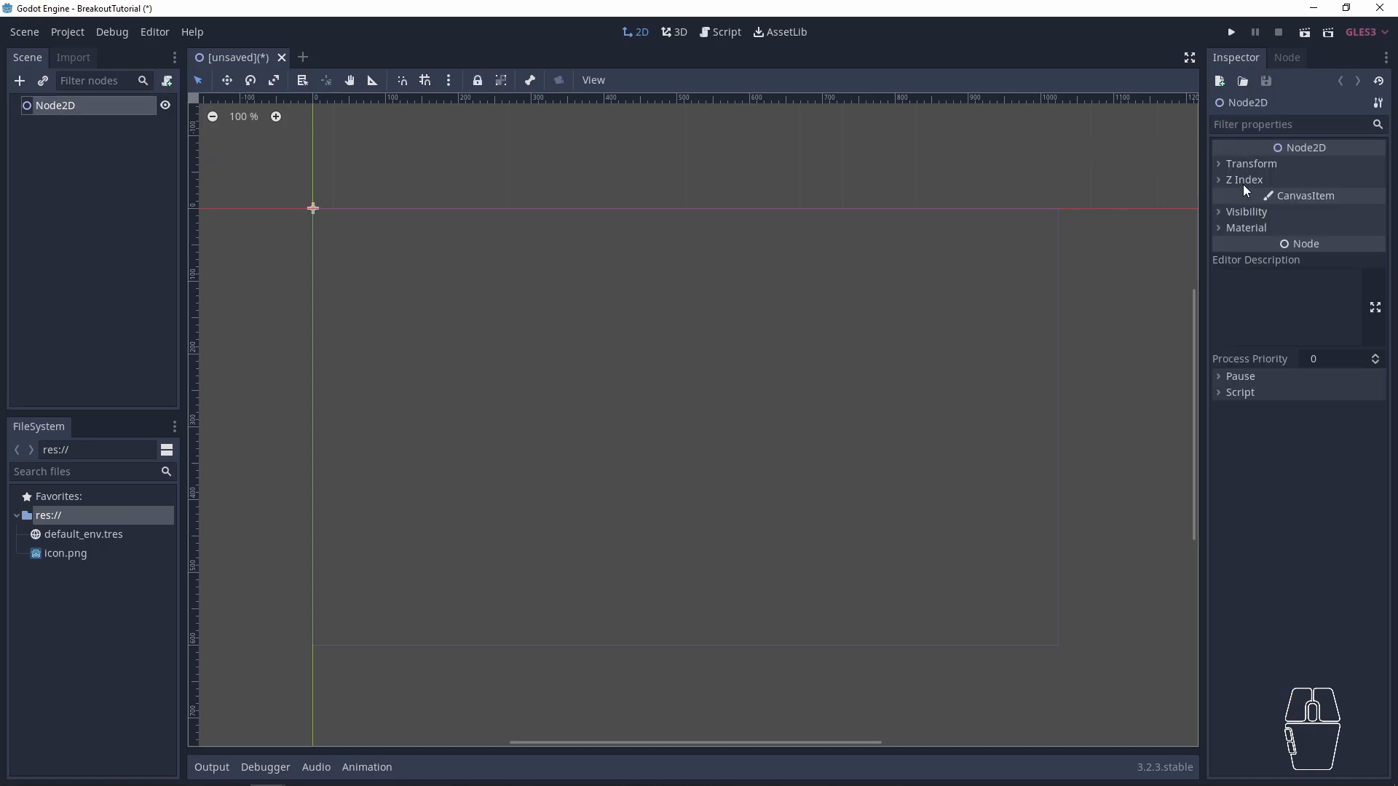
click(1243, 216)
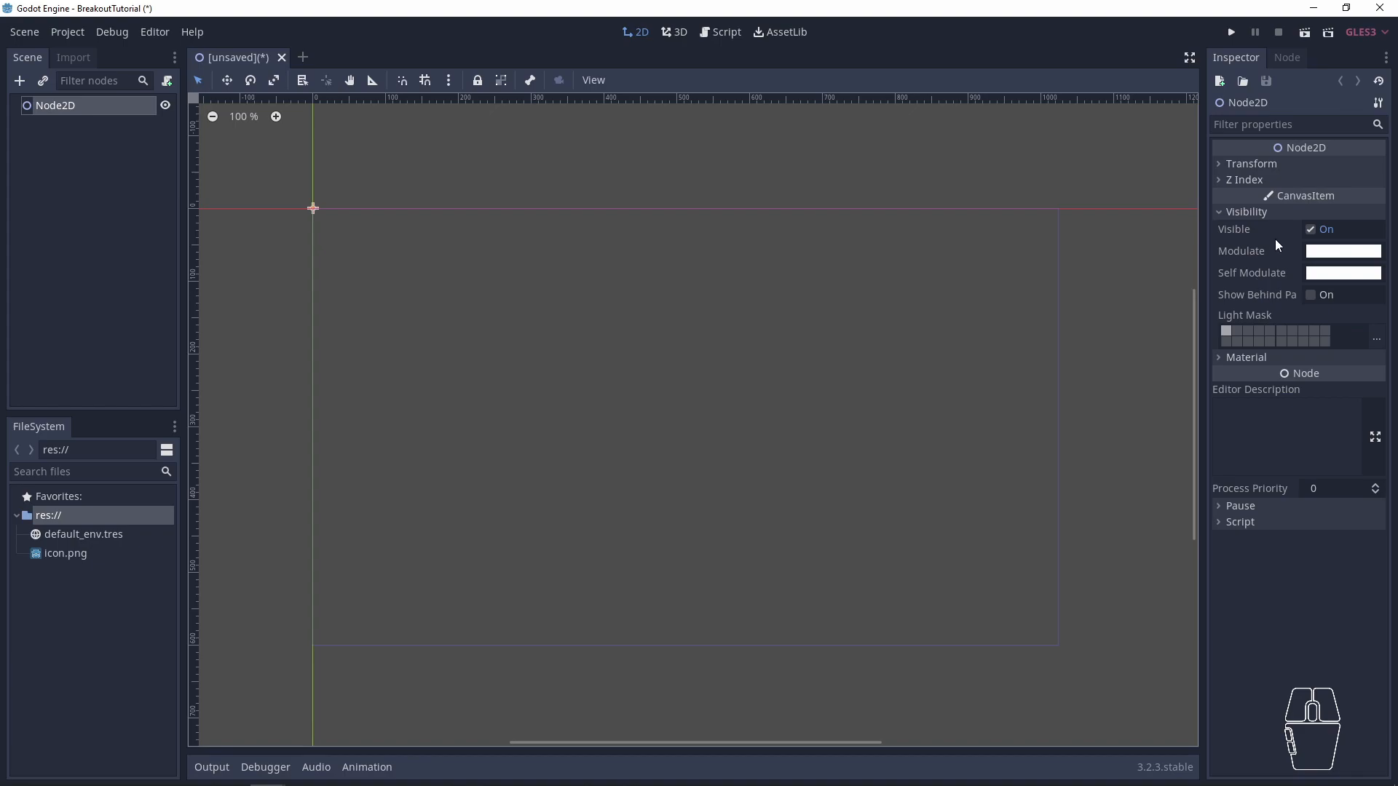
click(1246, 165)
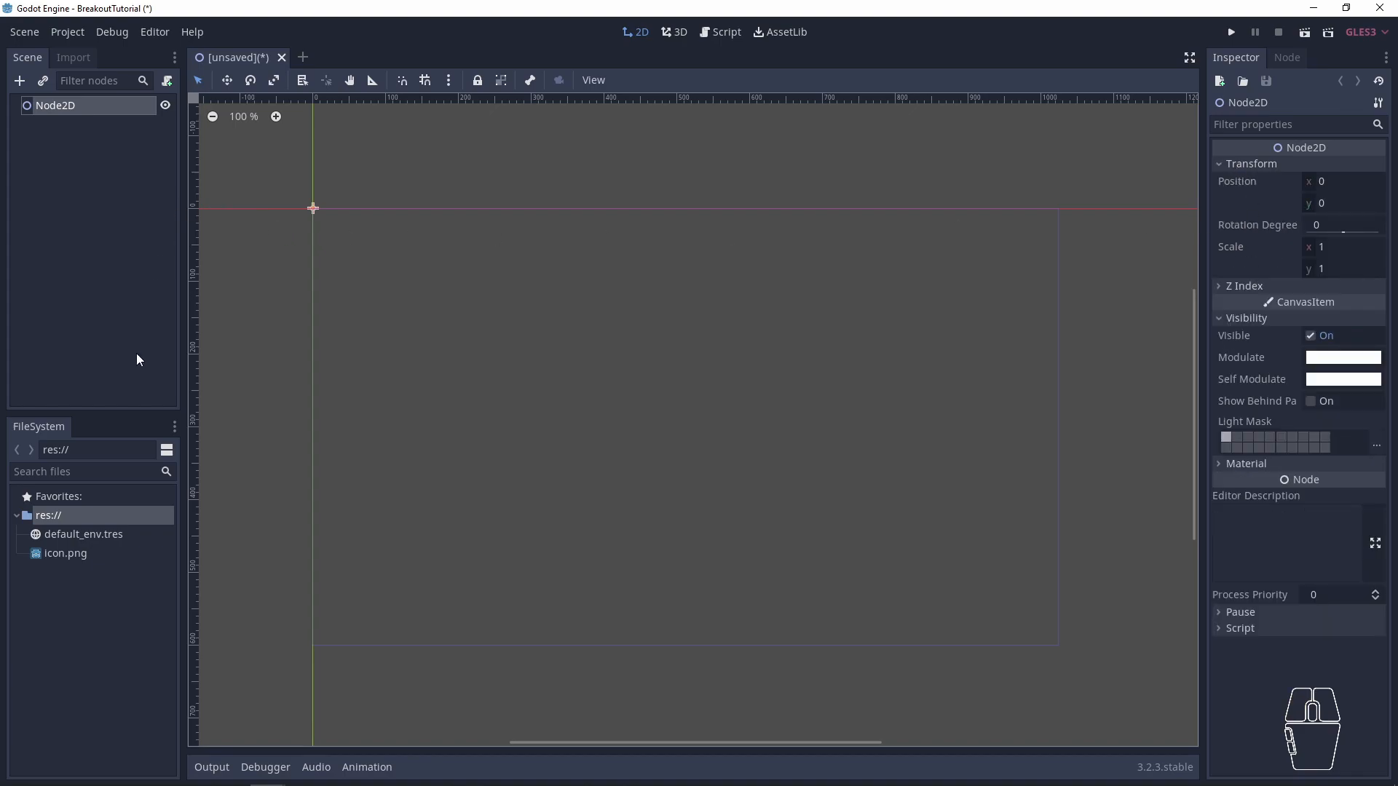
- Place icon.png in the 2D viewport as a child of Node2D and set Node2D's x position to 200
drag(60, 555, 455, 303)
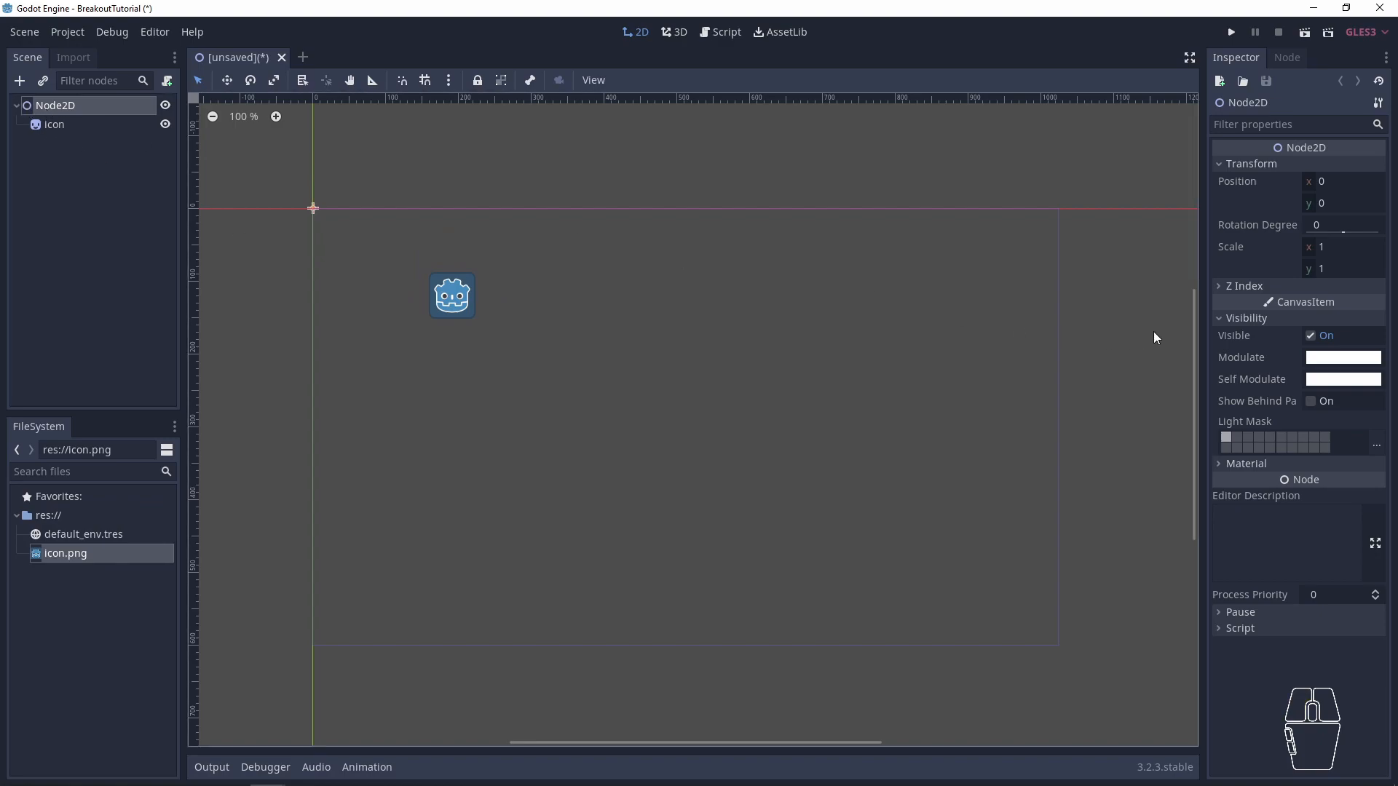
click(1333, 181)
text(200)
key(Return)
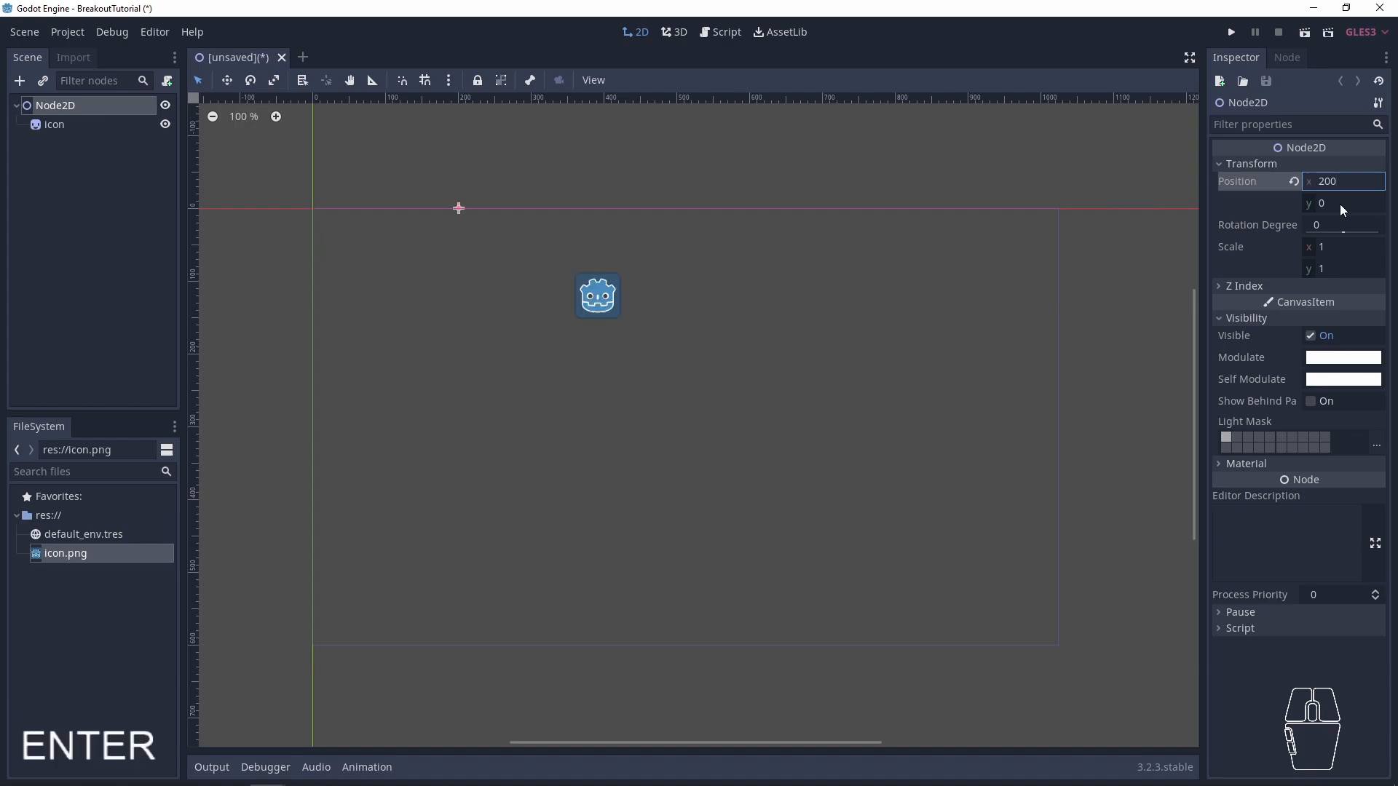
- Reset Node2D's position to its default value
drag(1308, 180, 1245, 180)
drag(1351, 188, 1331, 188)
click(1293, 181)
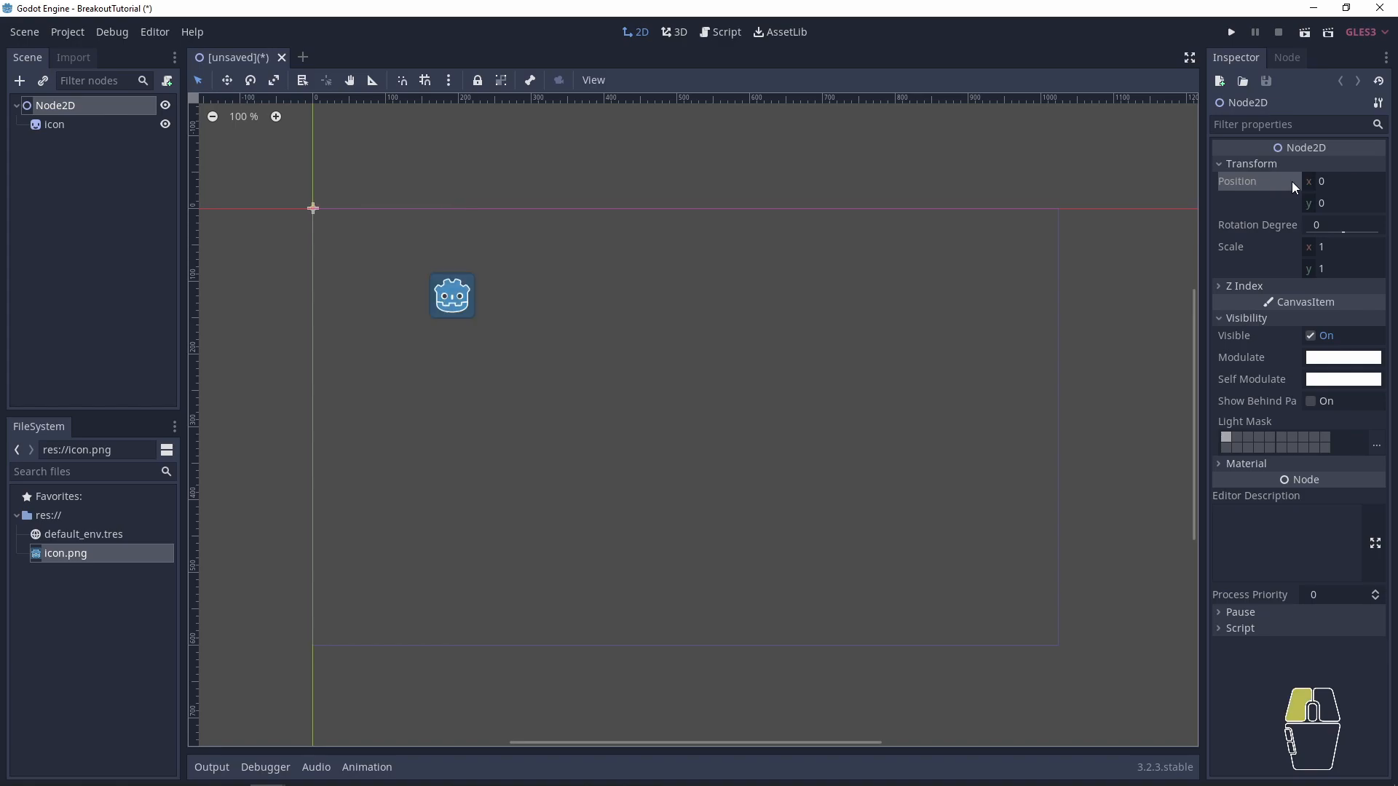
- Delete the icon sprite node from the scene
click(57, 125)
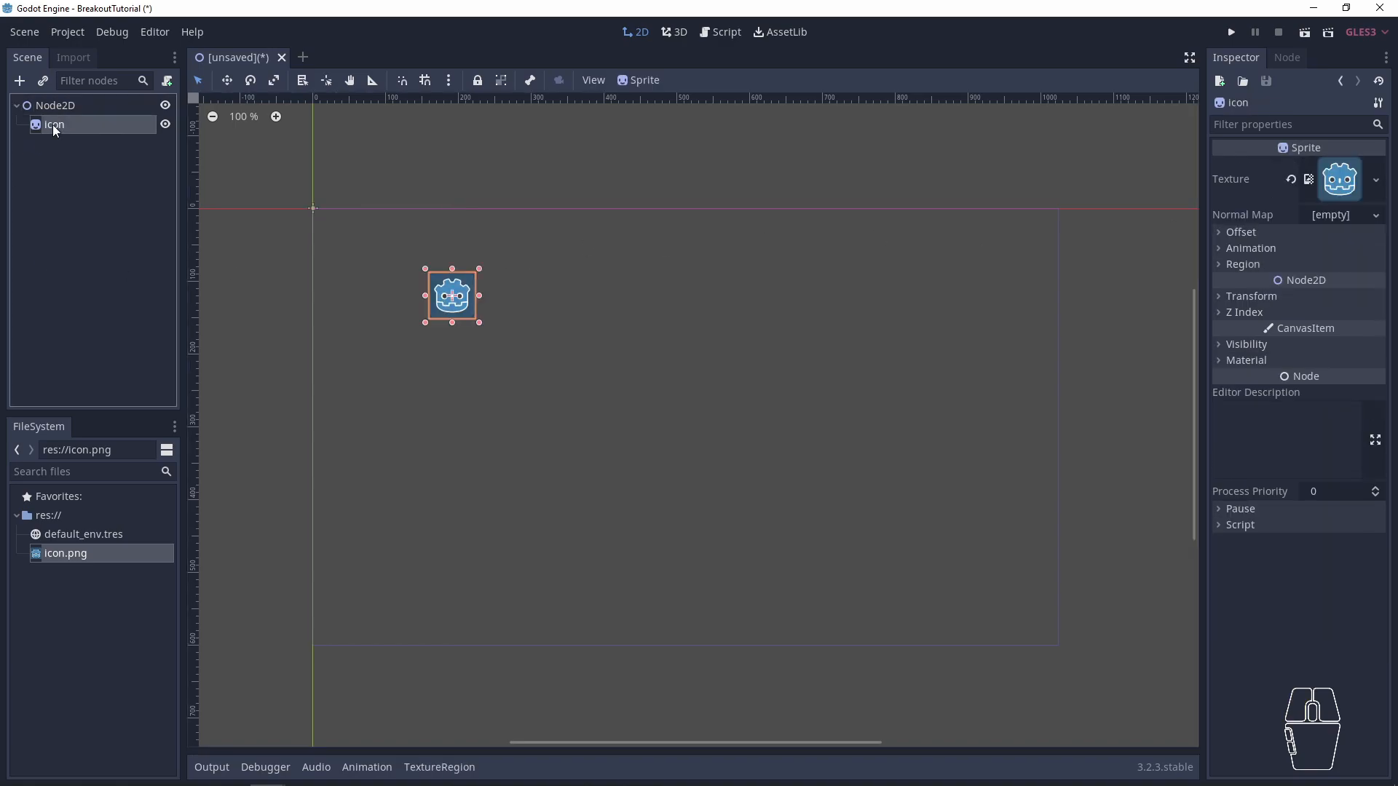
key(Delete)
key(Return)
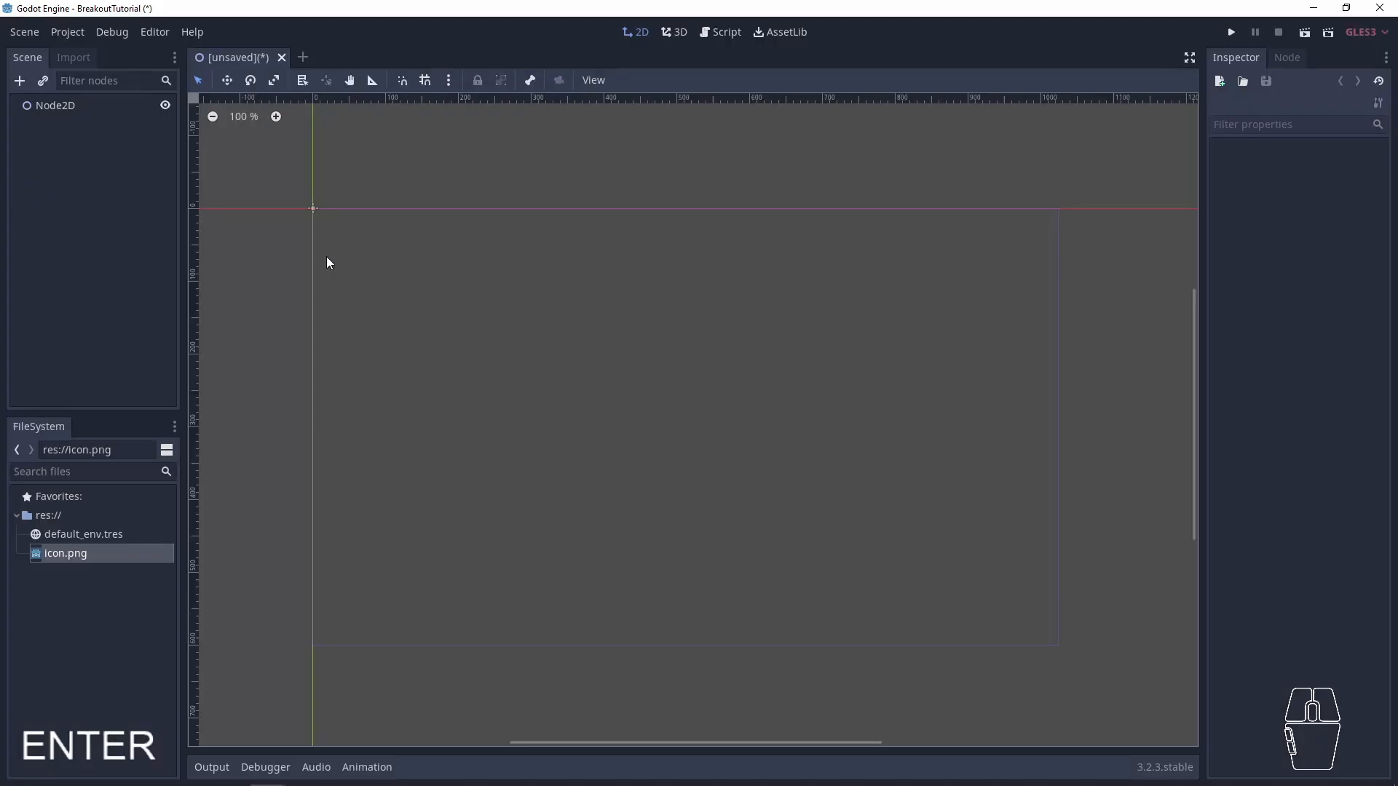
key(ctrl)
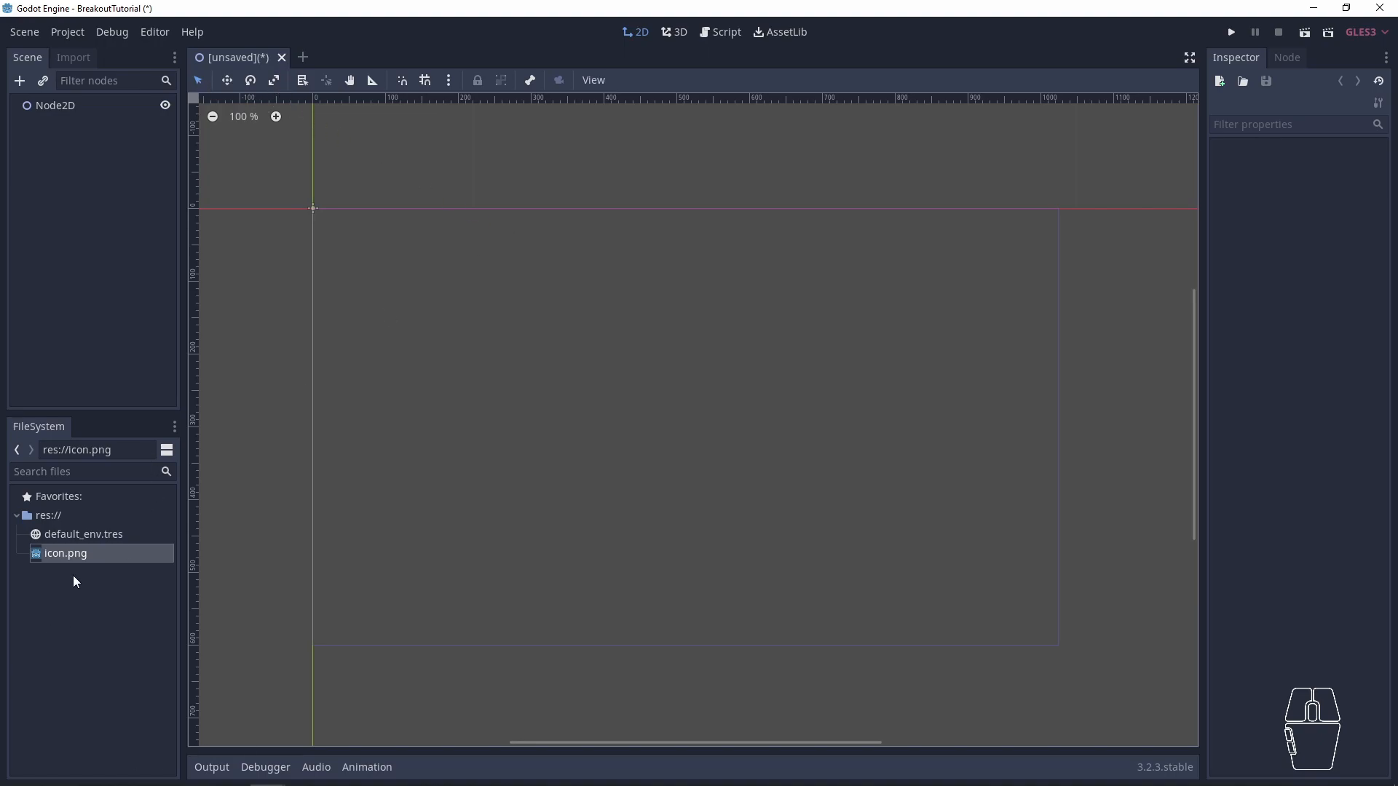
key(ctrl)
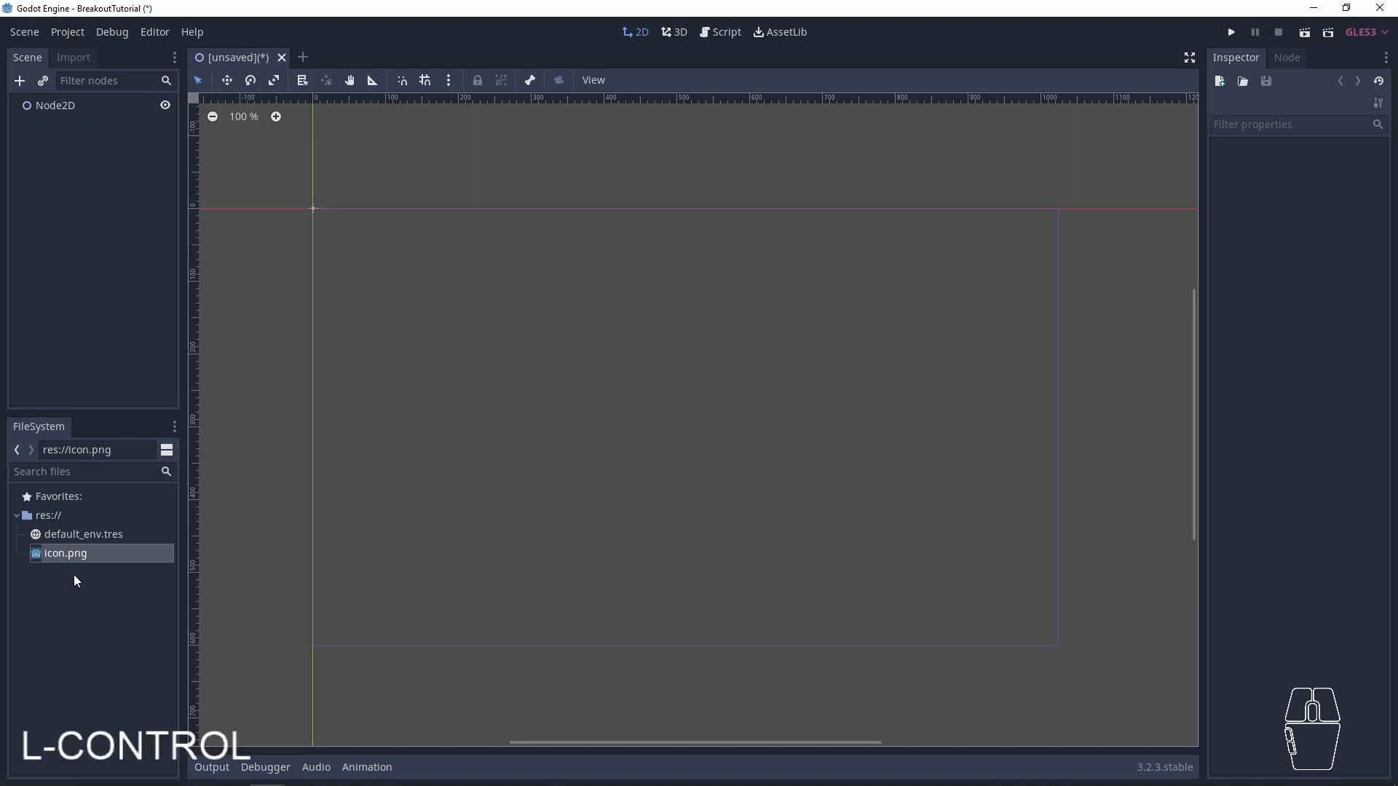
- Delete the Node2D root and create a plain Node as the scene's new root
click(65, 106)
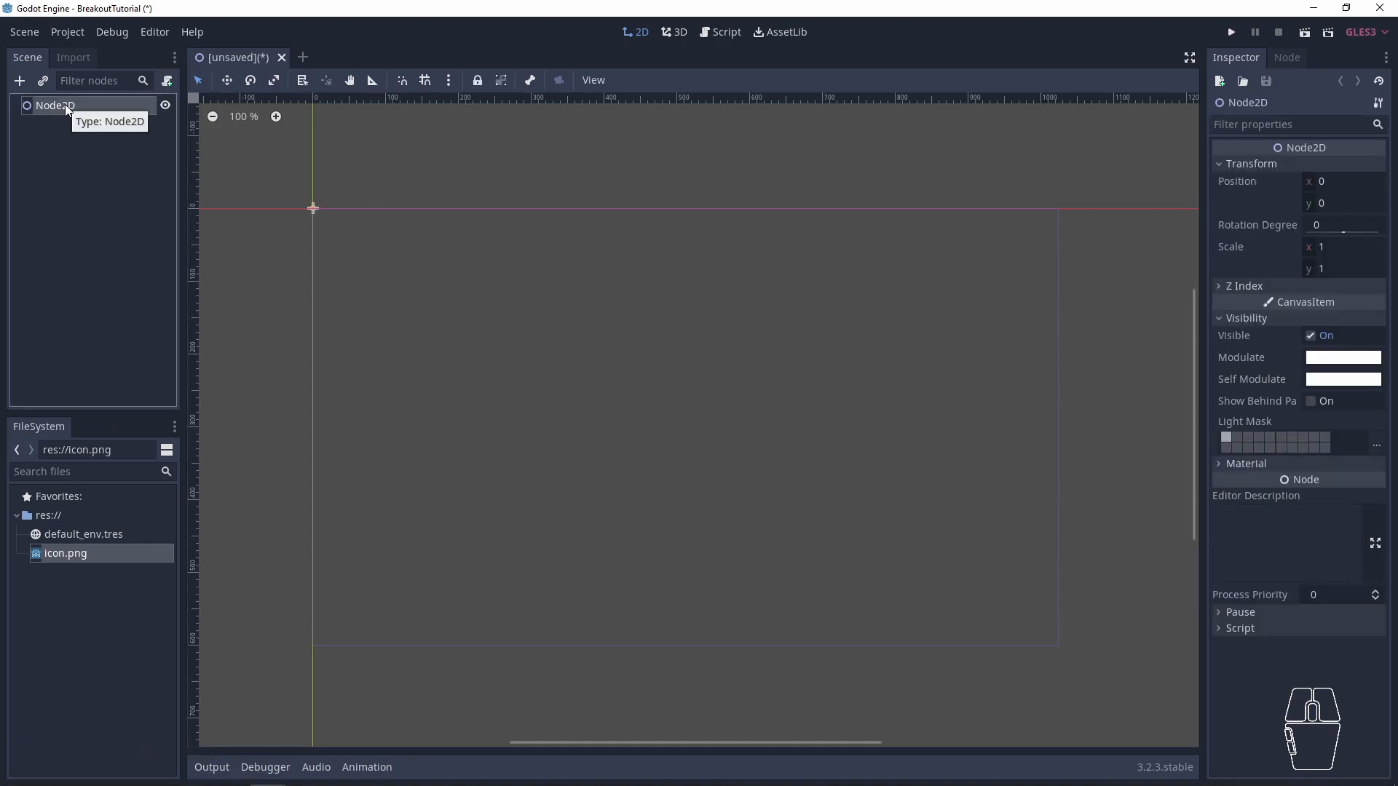
key(Delete)
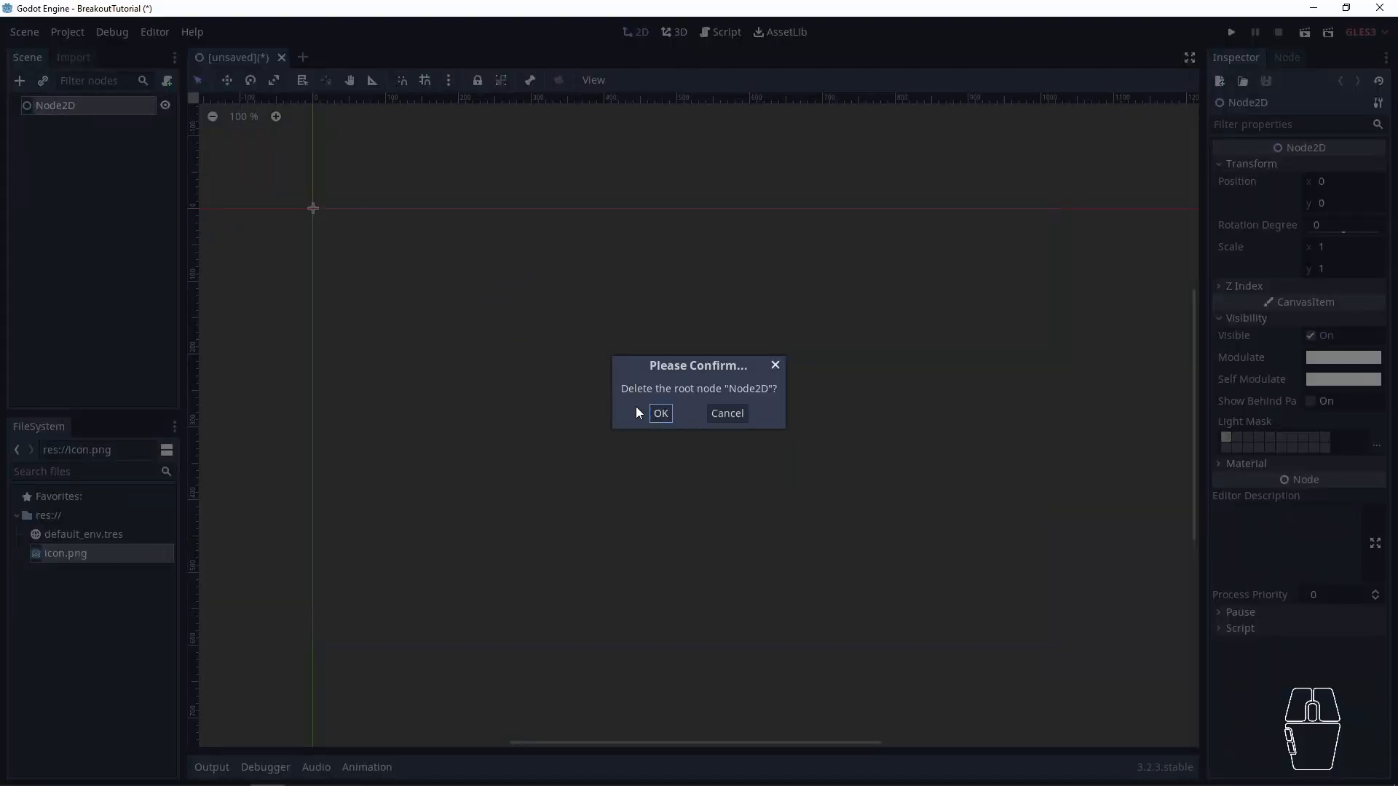
click(659, 413)
click(109, 192)
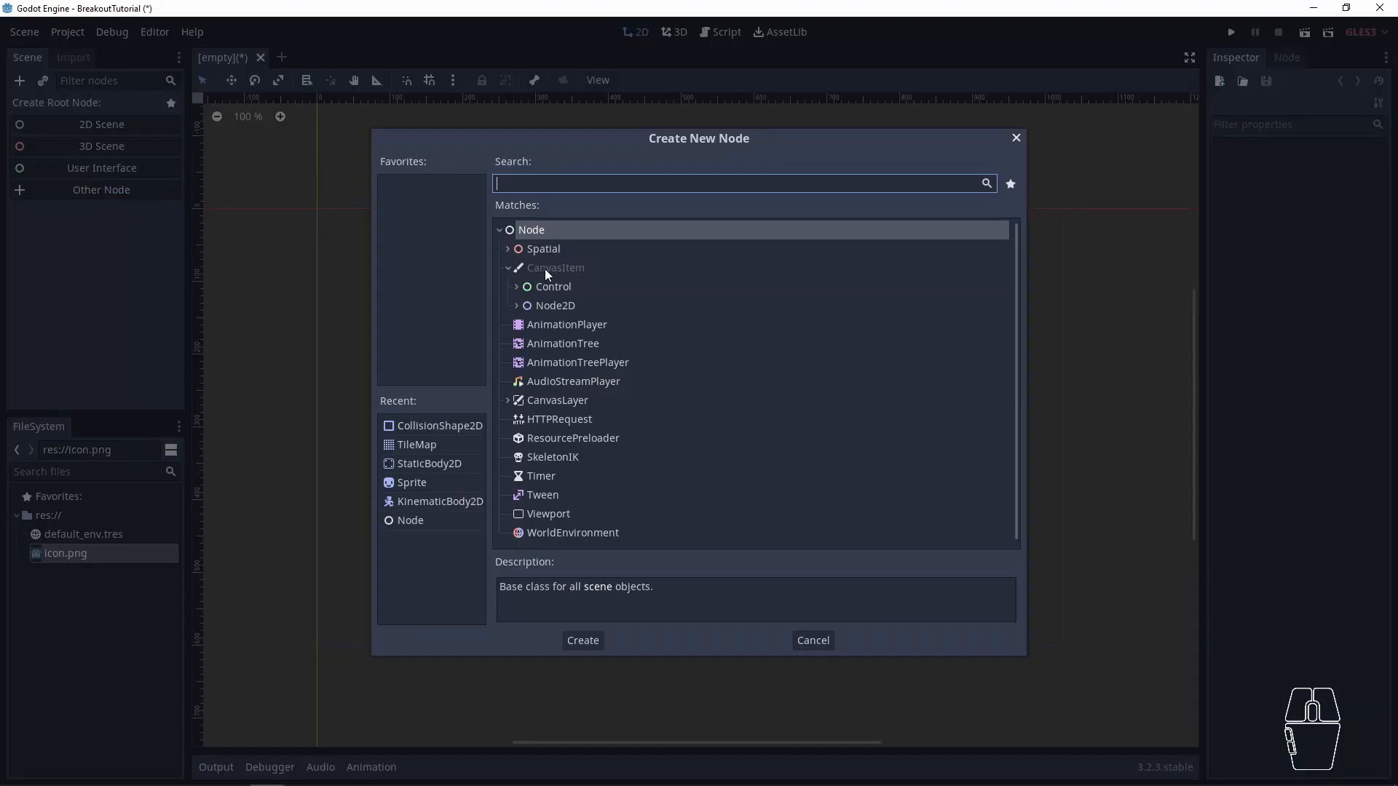
double_click(534, 230)
- Rename the root node as World
double_click(51, 108)
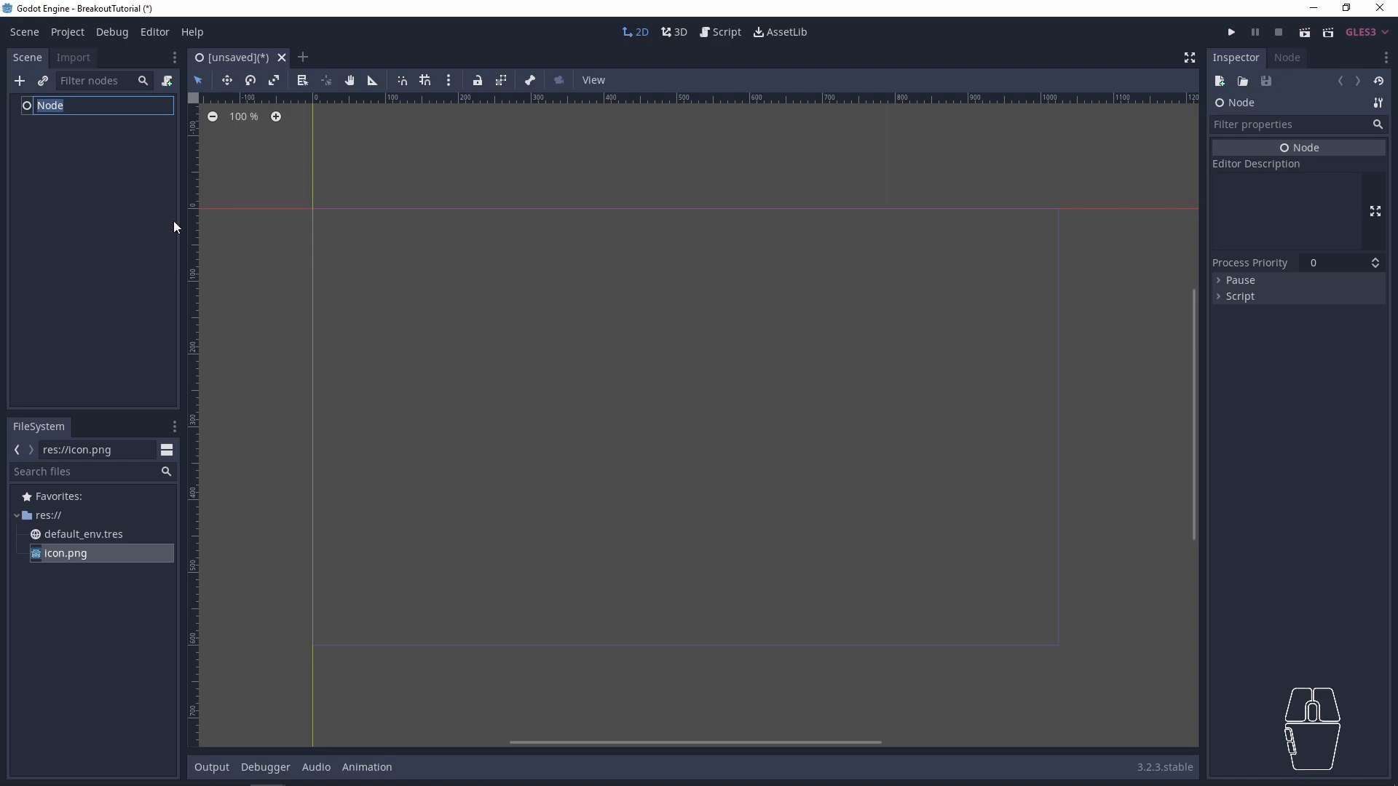
text(World)
key(Return)
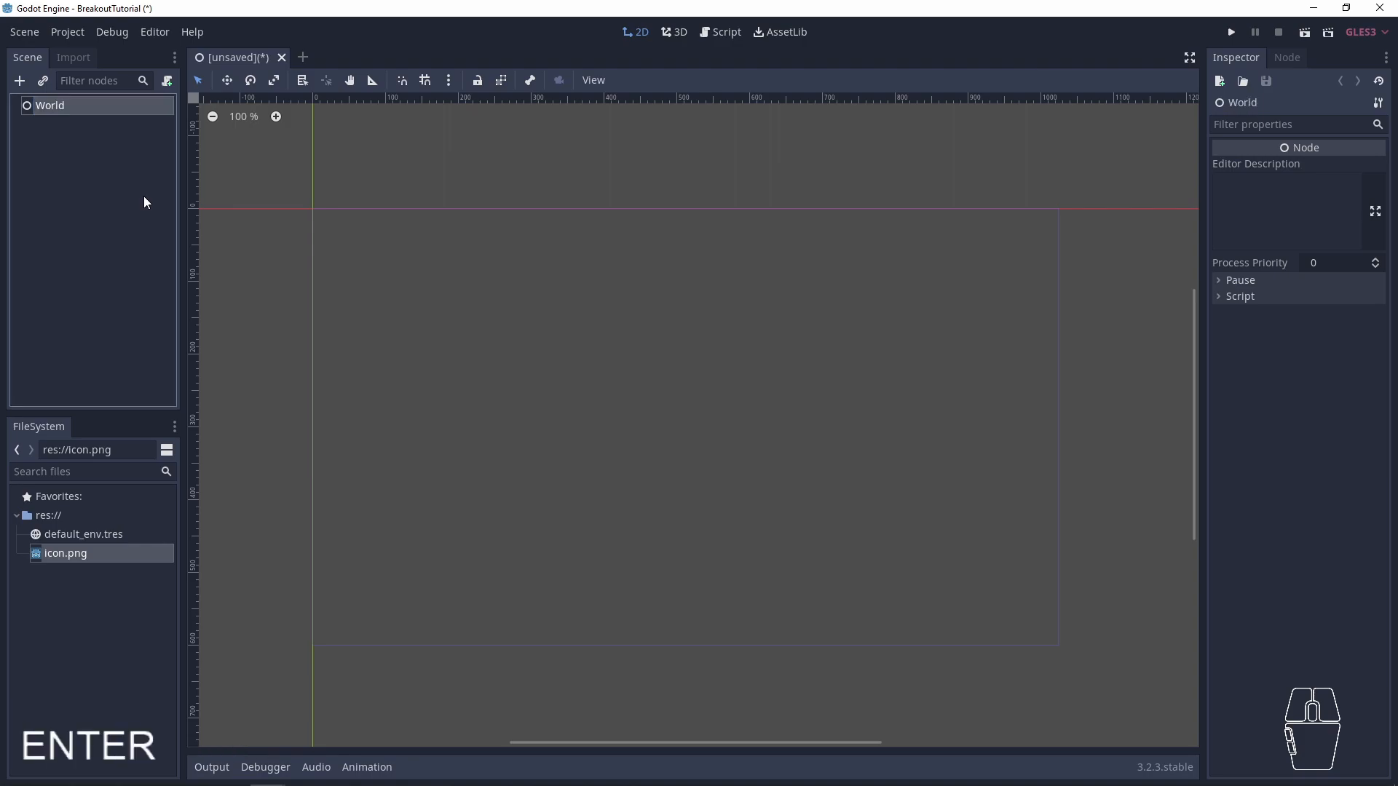
click(67, 176)
click(63, 105)
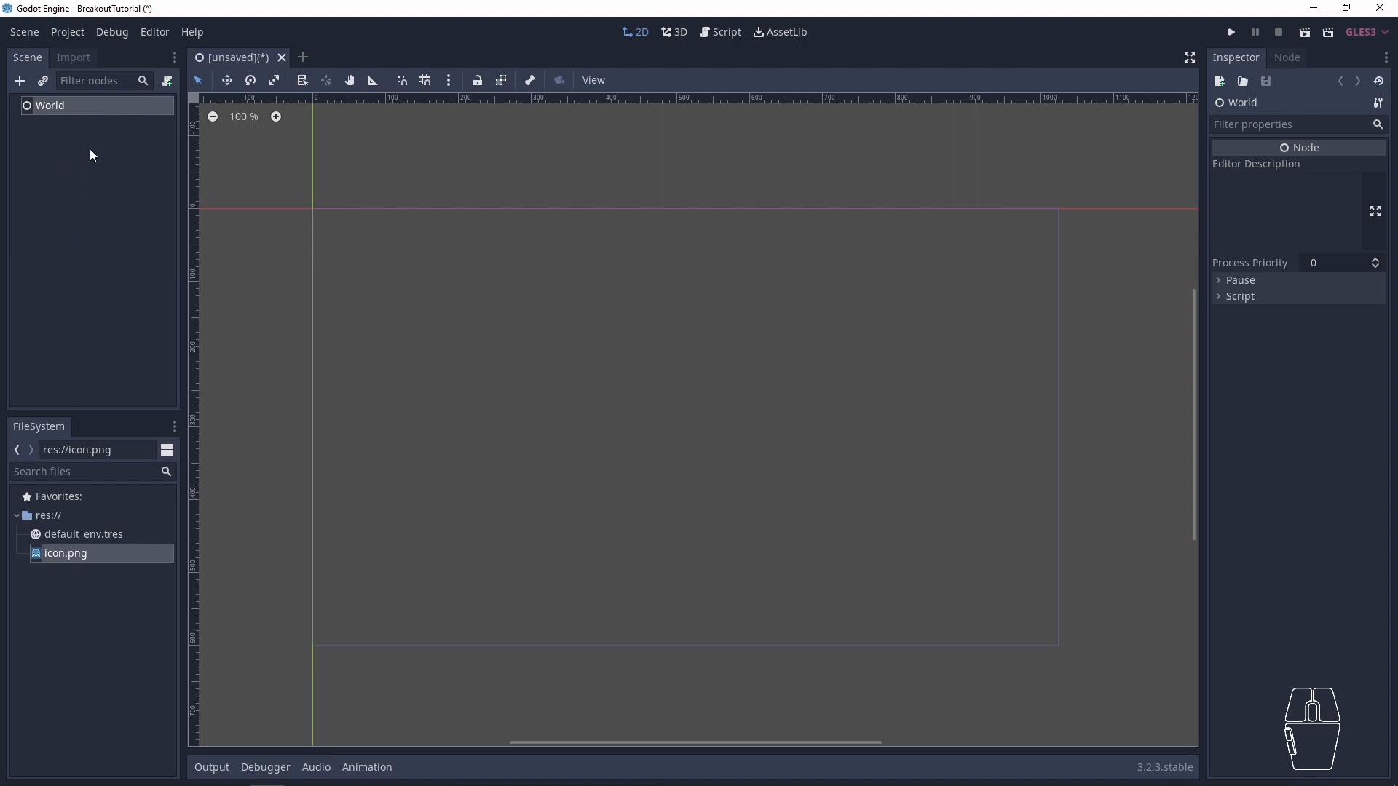
- Place two icon.png sprites in the 2D viewport and make icon2 a child of the icon sprite
drag(81, 553, 385, 231)
drag(55, 552, 463, 313)
drag(38, 146, 58, 122)
click(59, 124)
- Move the parent icon sprite together with its child, and shift the child icon2 slightly on its own
click(363, 360)
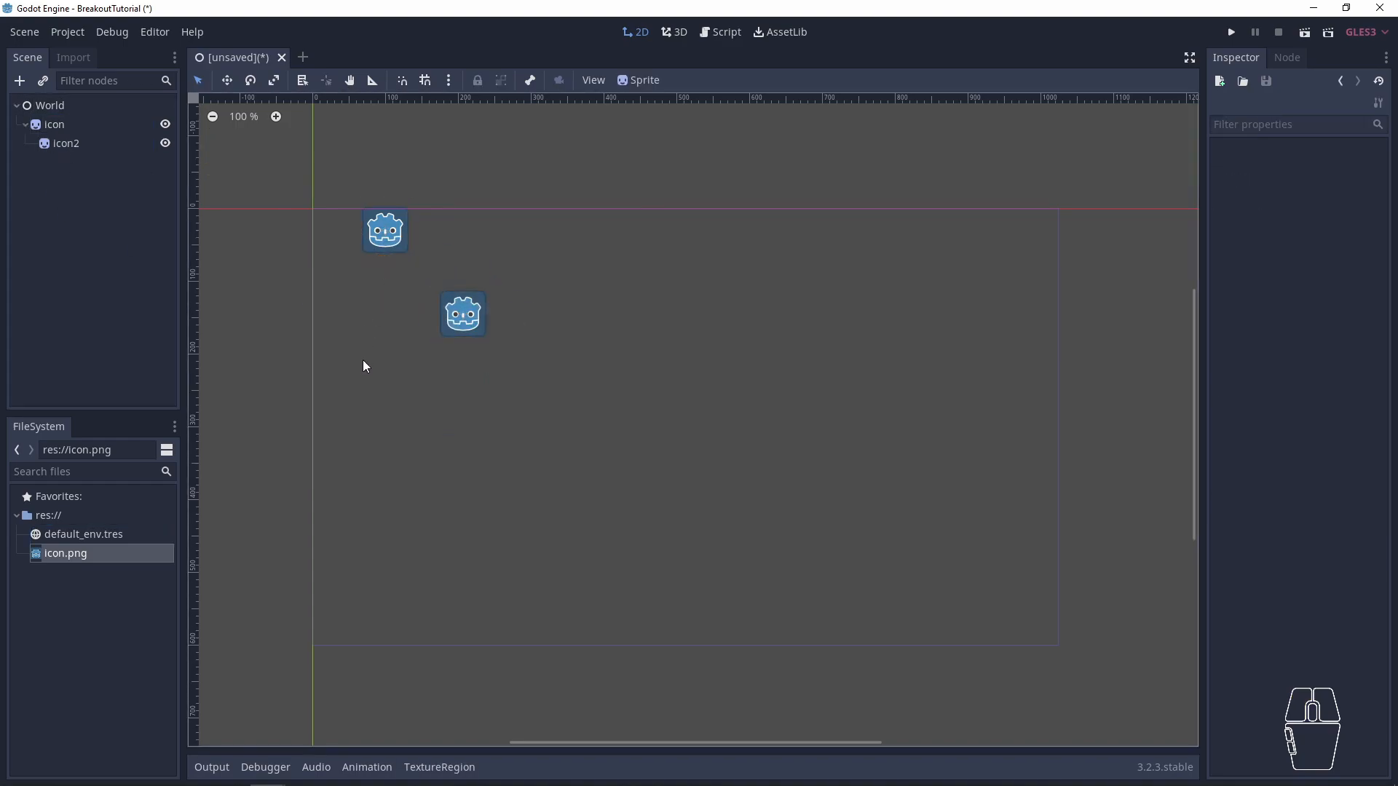
click(463, 318)
click(391, 256)
click(388, 242)
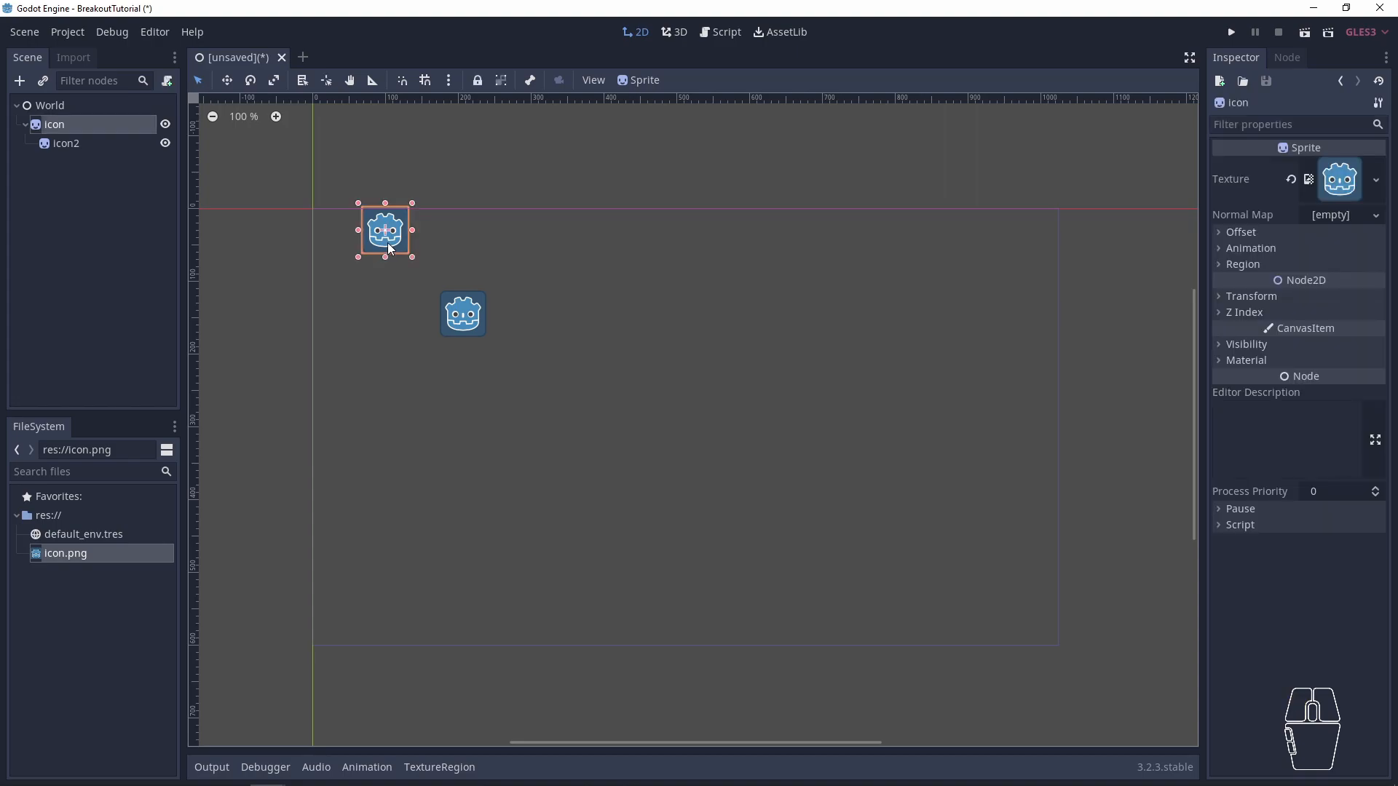
key(w)
click(385, 230)
drag(395, 250, 423, 267)
click(67, 143)
key(w)
mouse_move(518, 357)
mouse_down()
mouse_move(545, 359)
mouse_move(509, 339)
mouse_move(490, 387)
mouse_move(568, 342)
mouse_move(488, 331)
mouse_move(472, 393)
mouse_move(500, 328)
mouse_move(517, 373)
mouse_up()
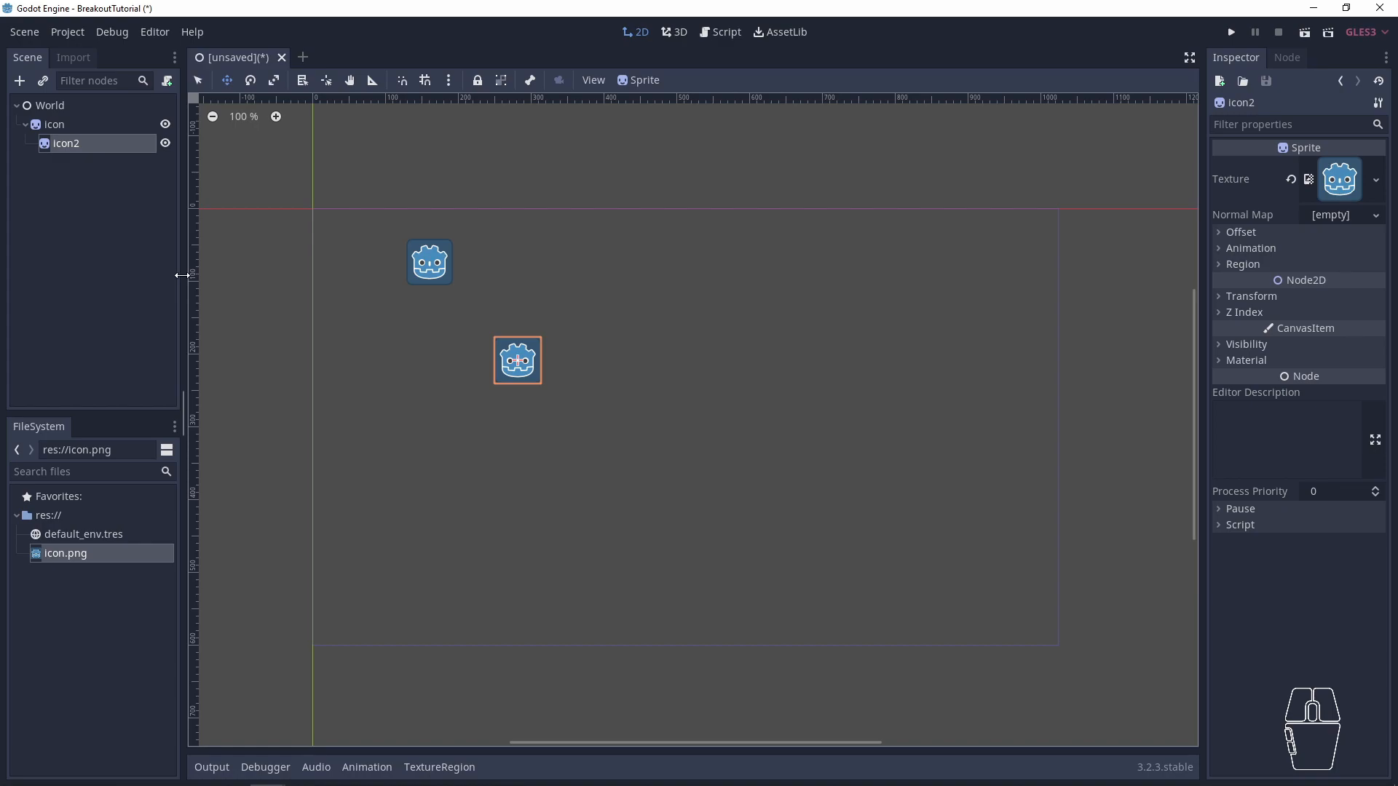
- Make icon2 a direct child of World above icon, and move the two sprites separately, farther apart
mouse_move(48, 141)
mouse_down()
mouse_move(62, 147)
mouse_move(45, 114)
mouse_up()
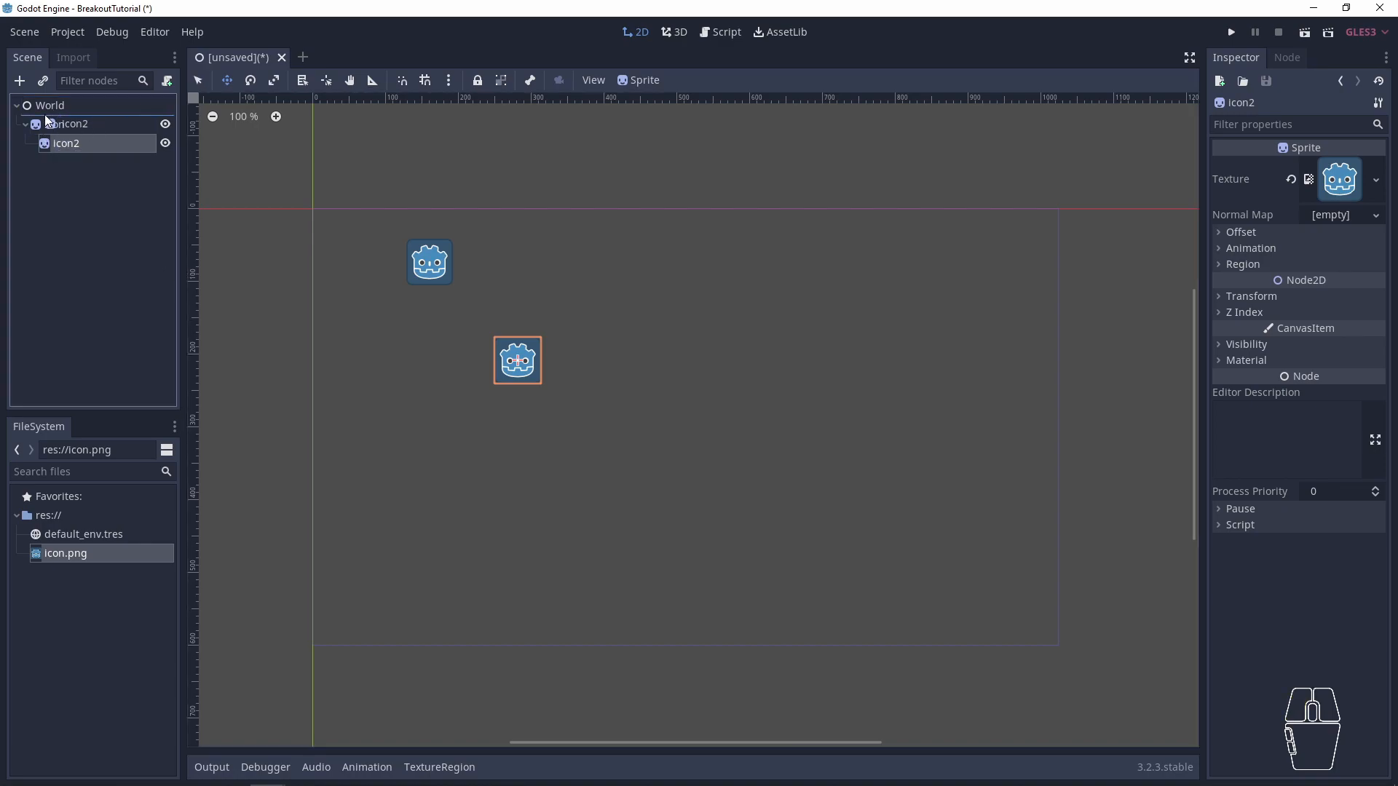
drag(45, 115, 45, 115)
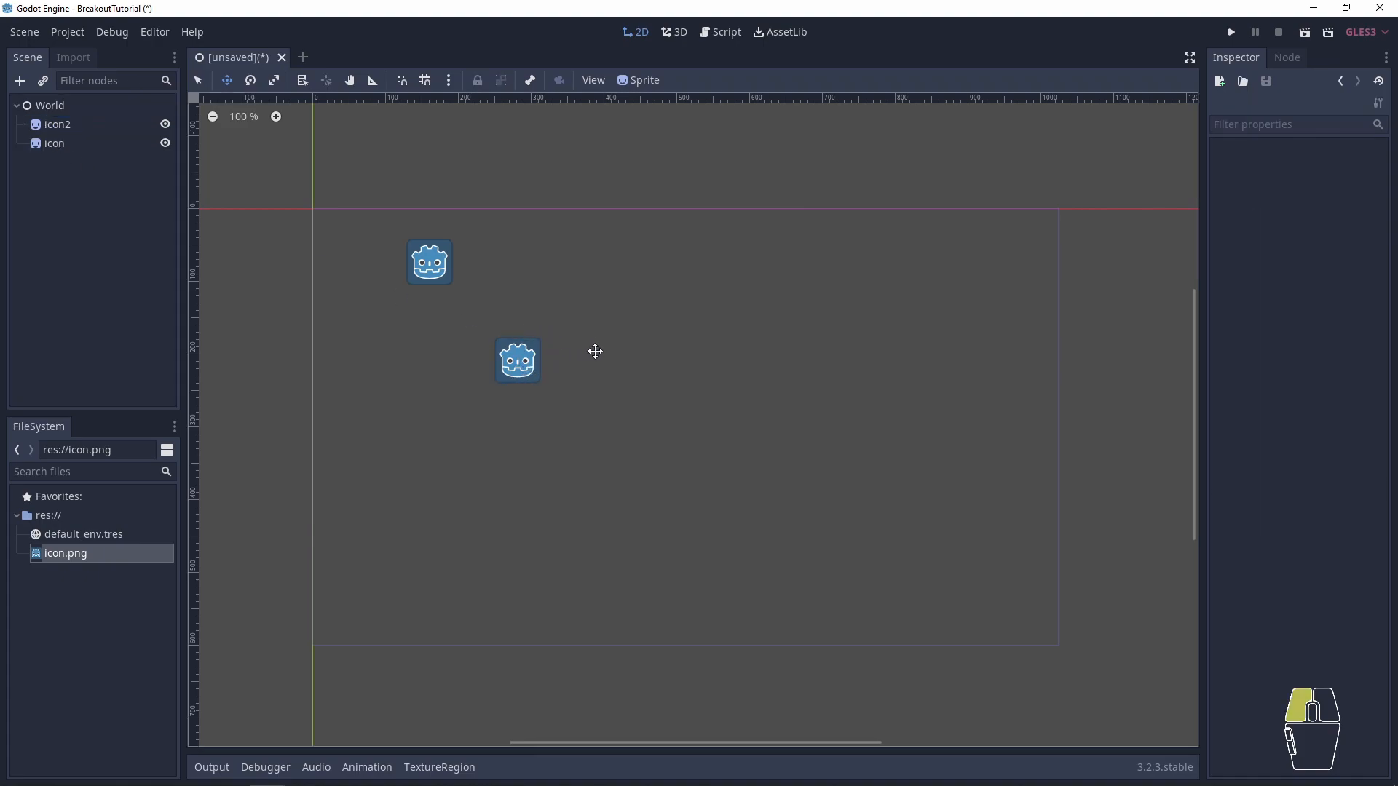
key(q)
click(519, 375)
key(w)
drag(518, 381, 564, 370)
key(q)
click(431, 280)
key(w)
drag(430, 280, 383, 290)
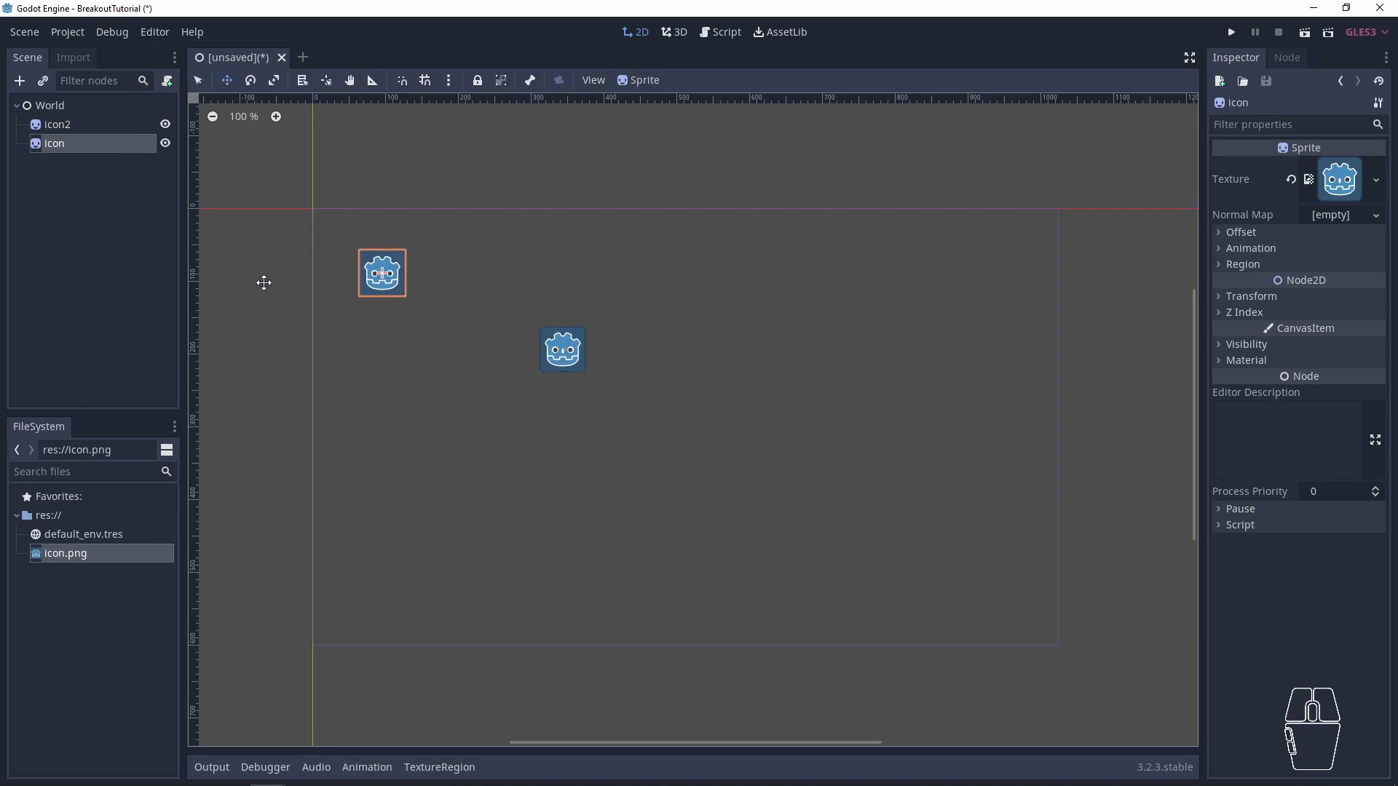
- Switch between Select and Move modes and reposition the icon sprite slightly closer to icon2
click(200, 81)
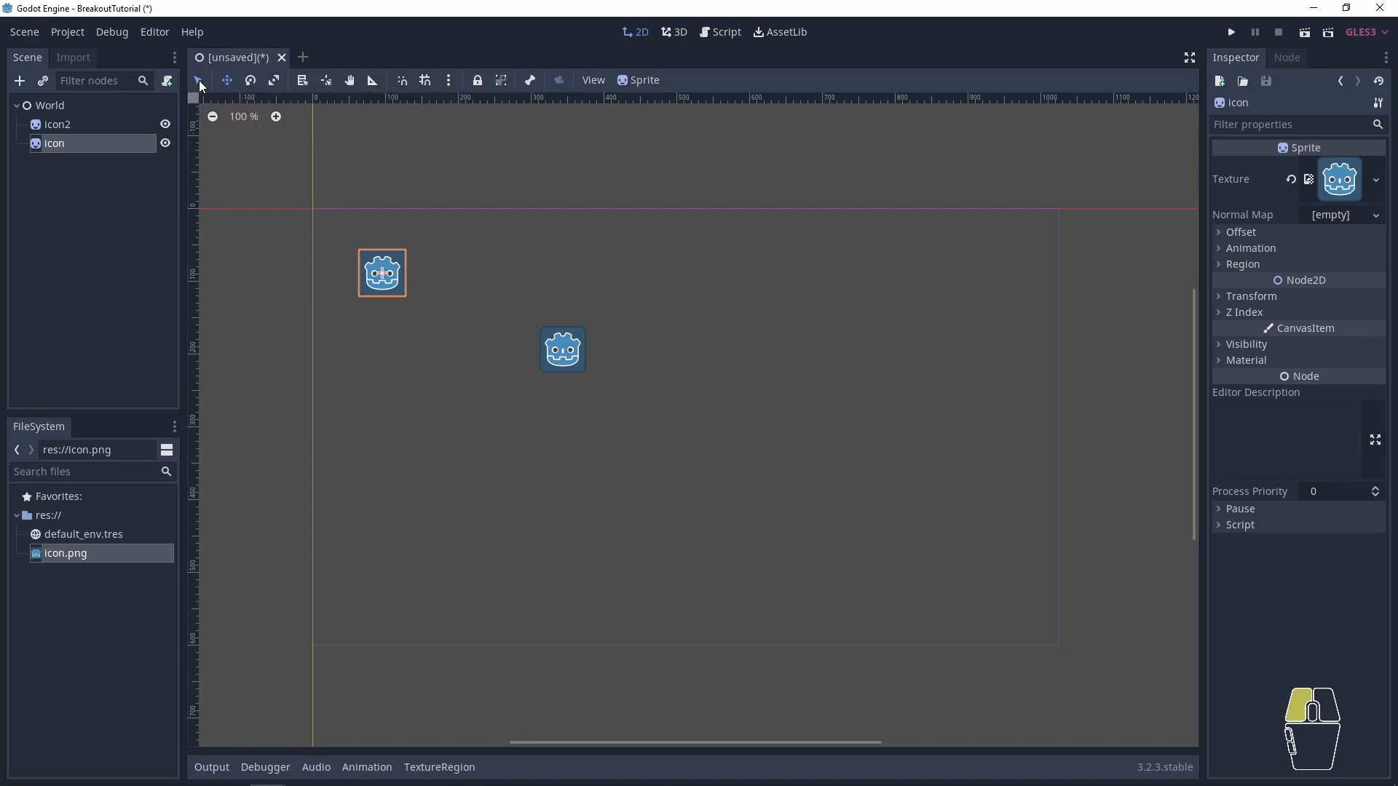
click(223, 83)
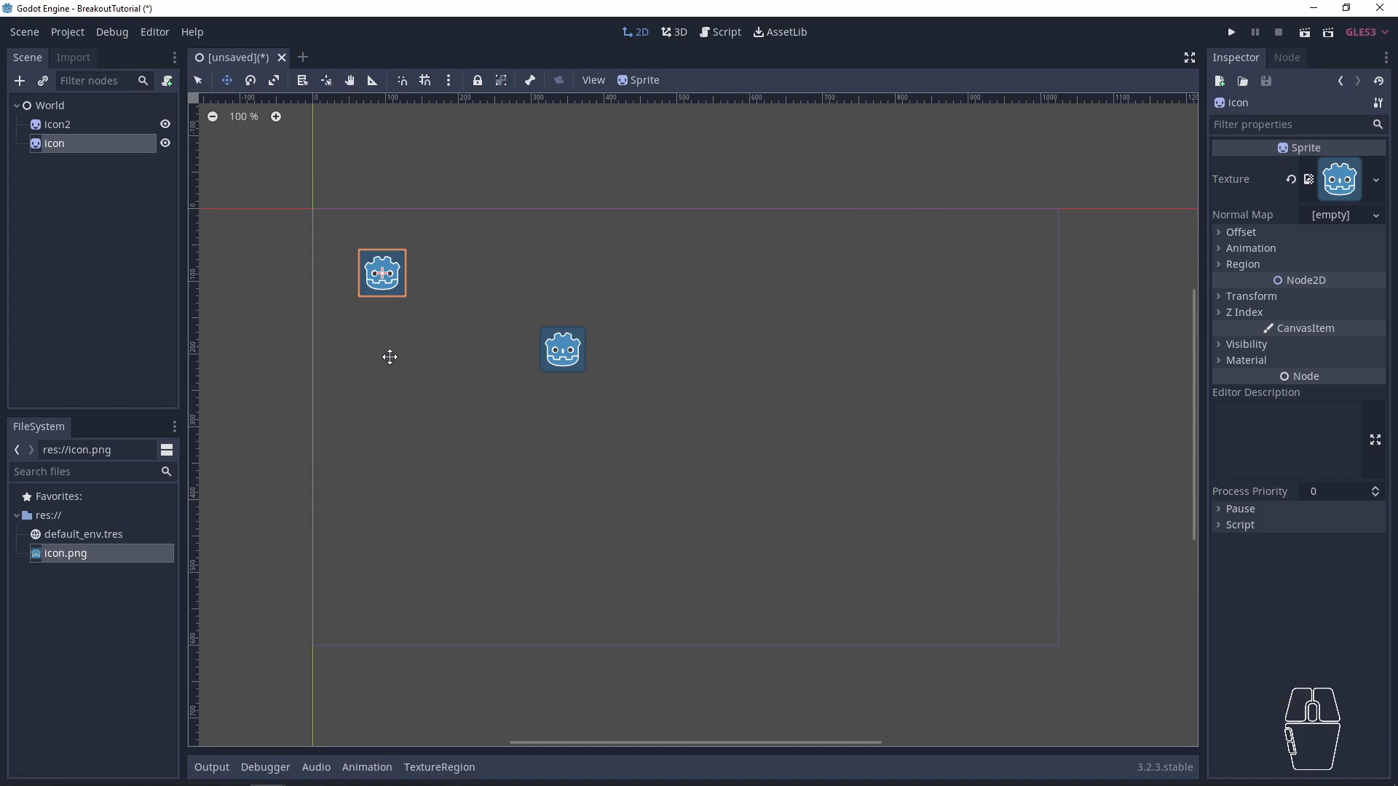
key(q)
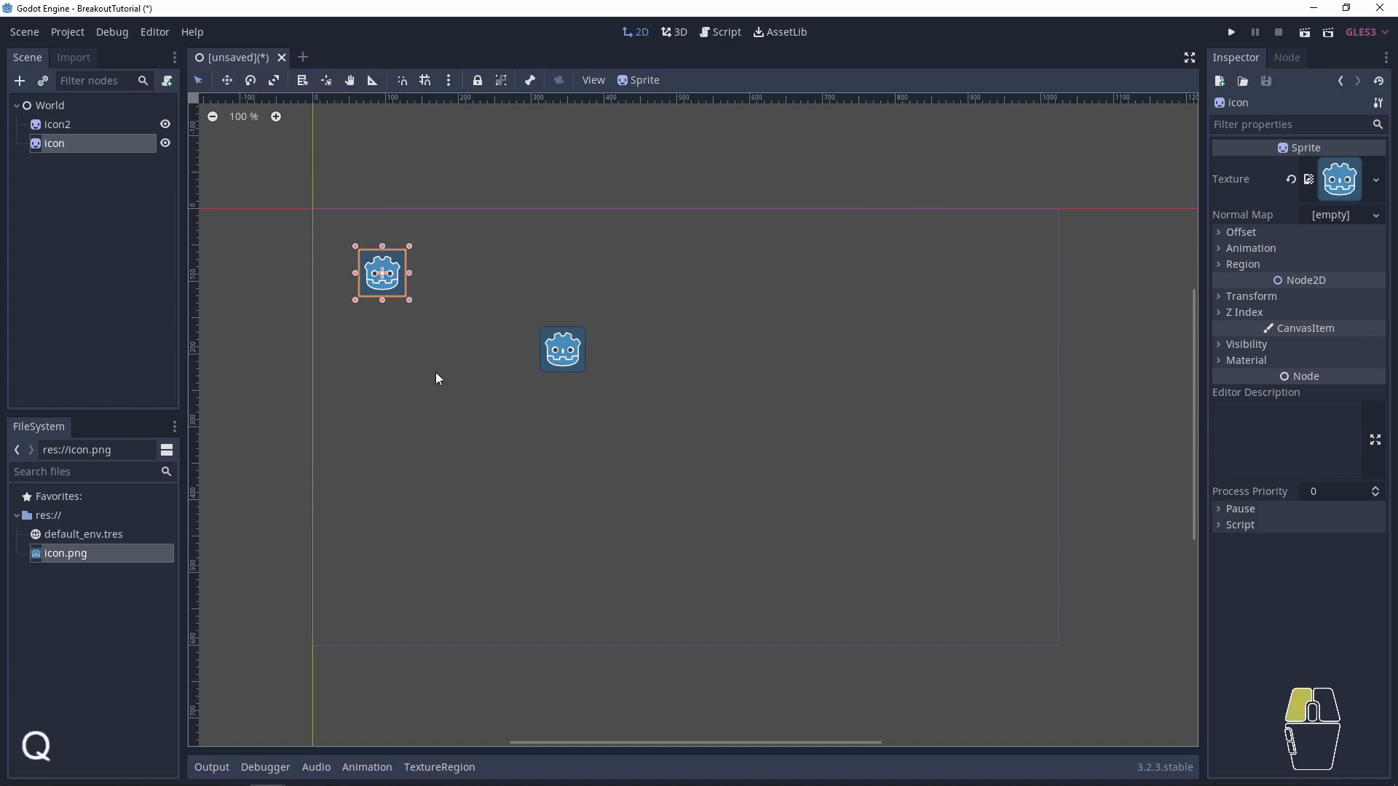
key(w)
drag(470, 361, 564, 364)
- Rotate the icon sprite to a slight counterclockwise tilt using Rotate mode
key(e)
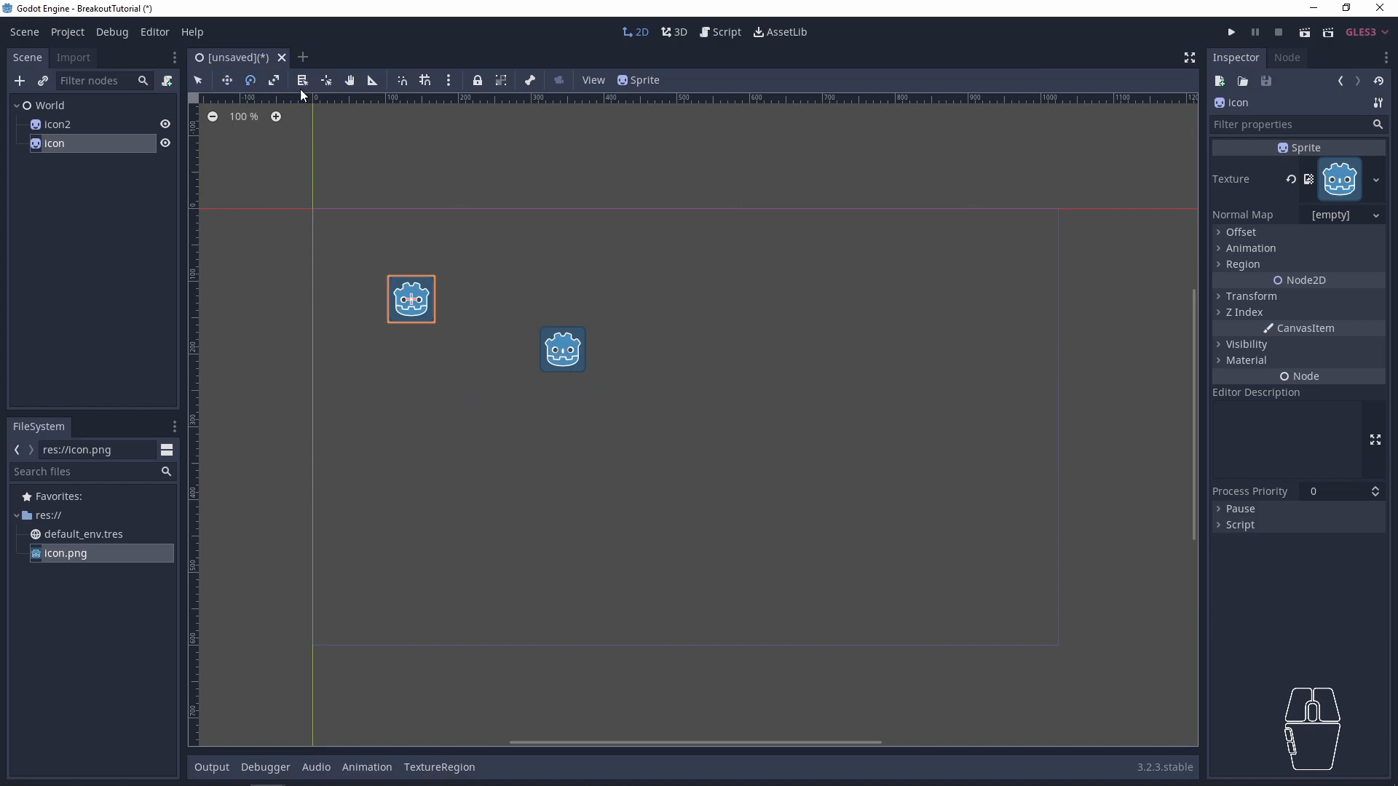
drag(342, 481, 410, 102)
drag(580, 177, 537, 343)
- Scale the tilted icon sprite up to several times the size of icon2, wider than it is tall
key(q)
drag(749, 196, 336, 453)
key(s)
drag(654, 444, 788, 517)
click(565, 350)
click(273, 80)
drag(409, 302, 199, 145)
key(q)
click(447, 308)
click(405, 308)
key(s)
drag(471, 255, 479, 201)
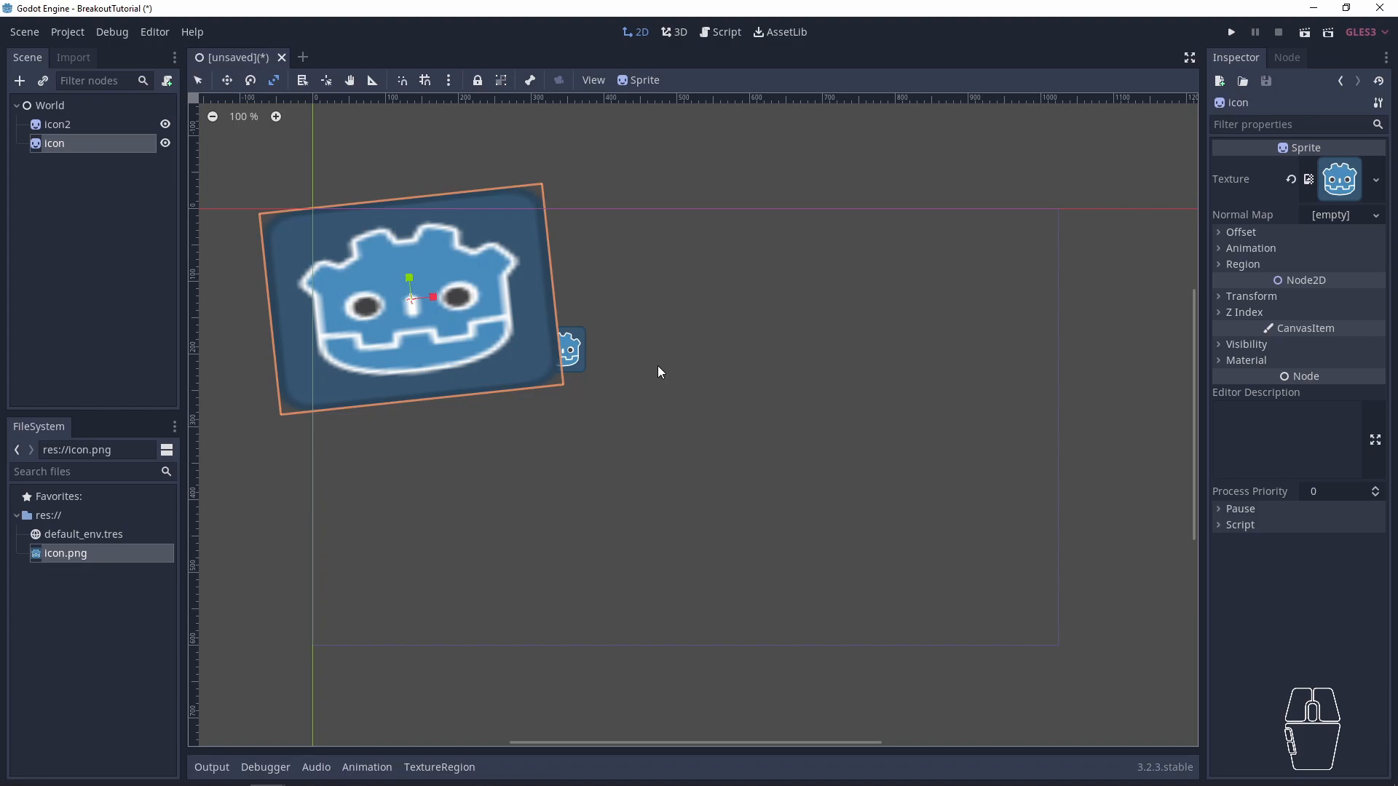
- Delete both the icon and icon2 sprites from the scene
click(45, 129)
shift+click(51, 146)
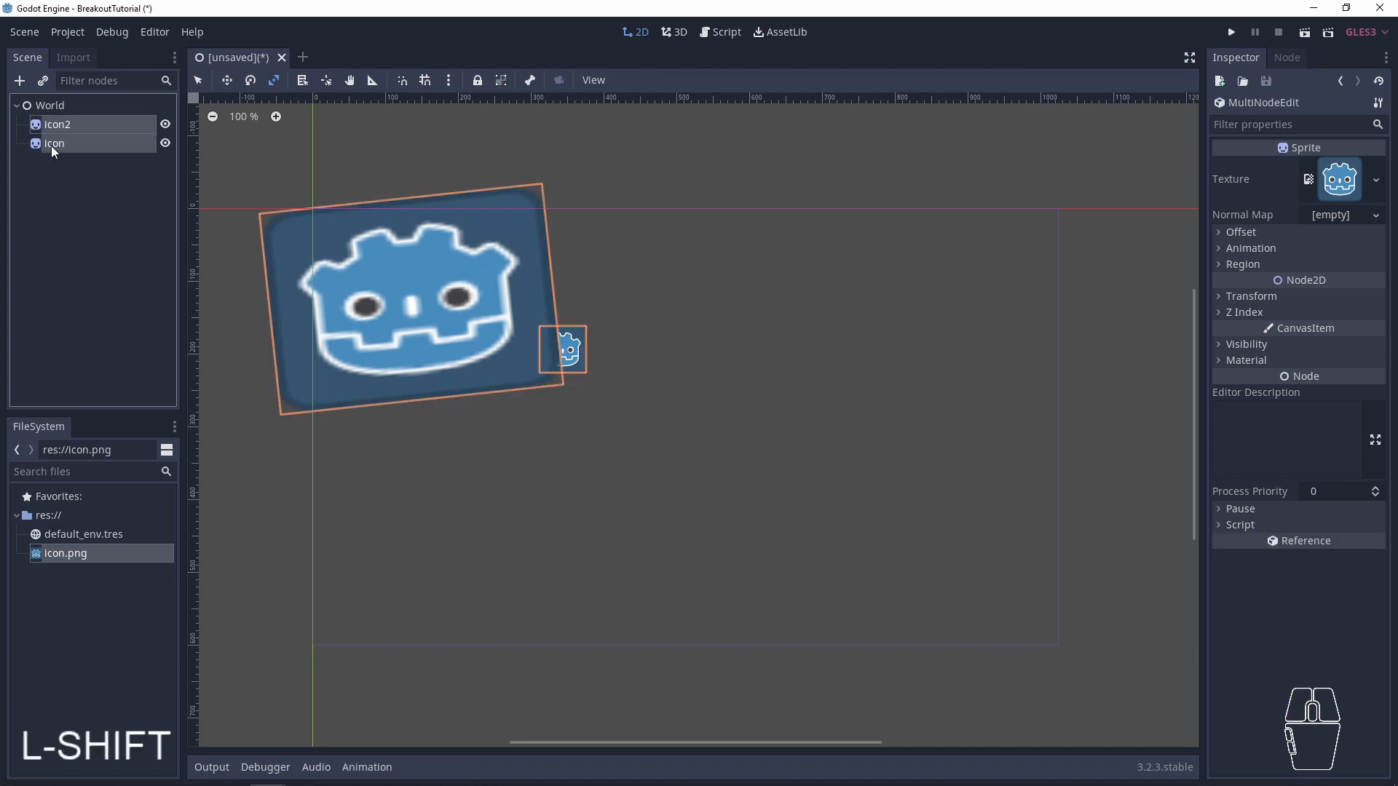
key(Delete)
key(Return)
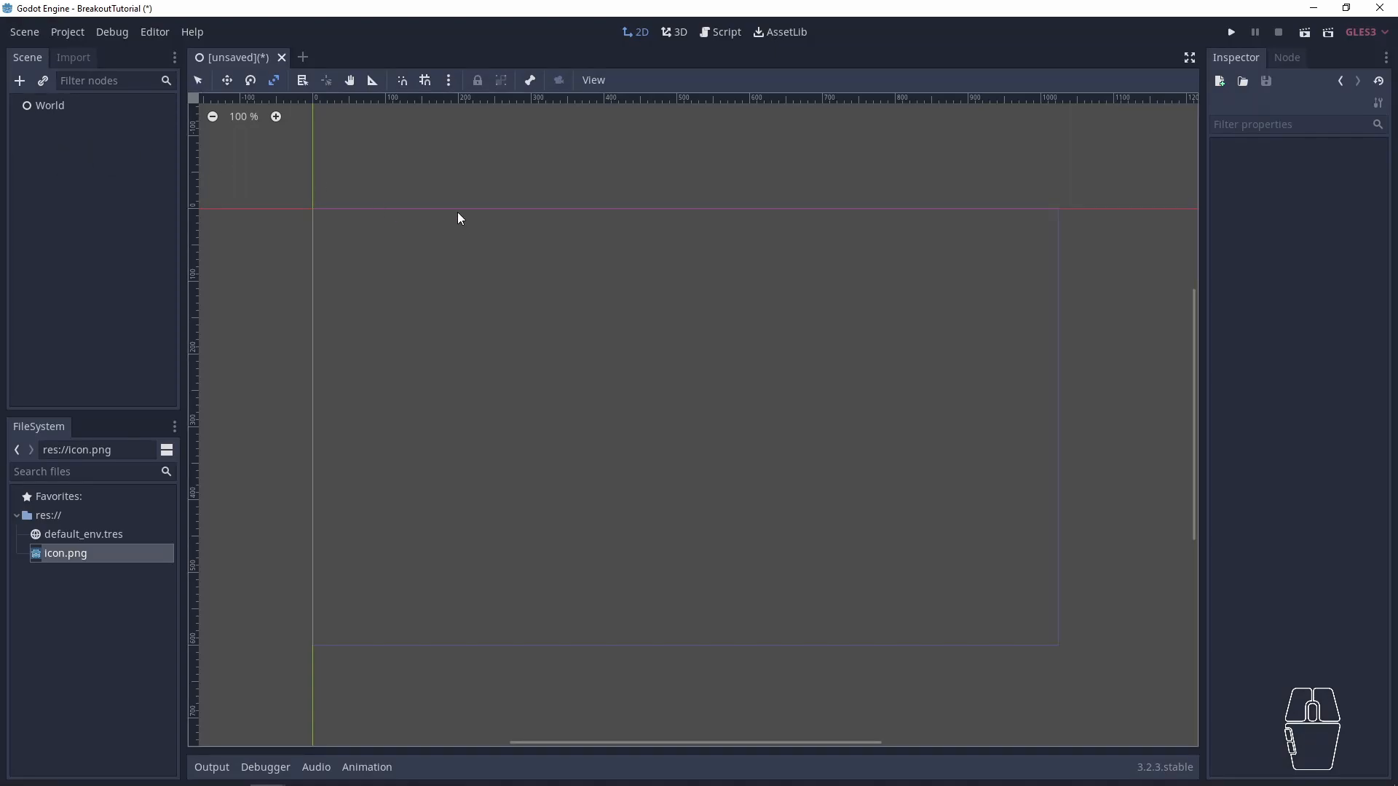
- Place one icon.png sprite under World and expand its Offset and Animation properties, comparing them with World's properties
drag(97, 545, 395, 314)
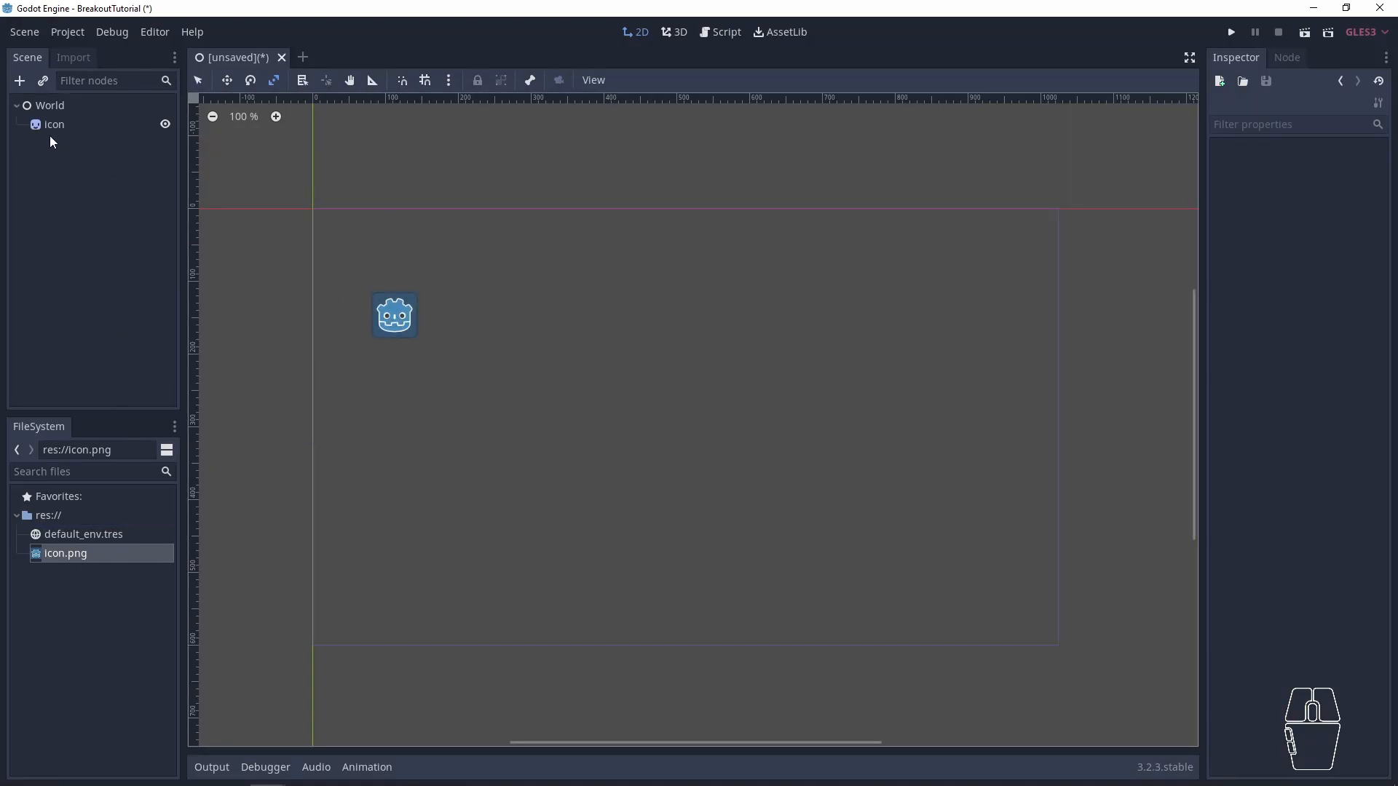
click(53, 126)
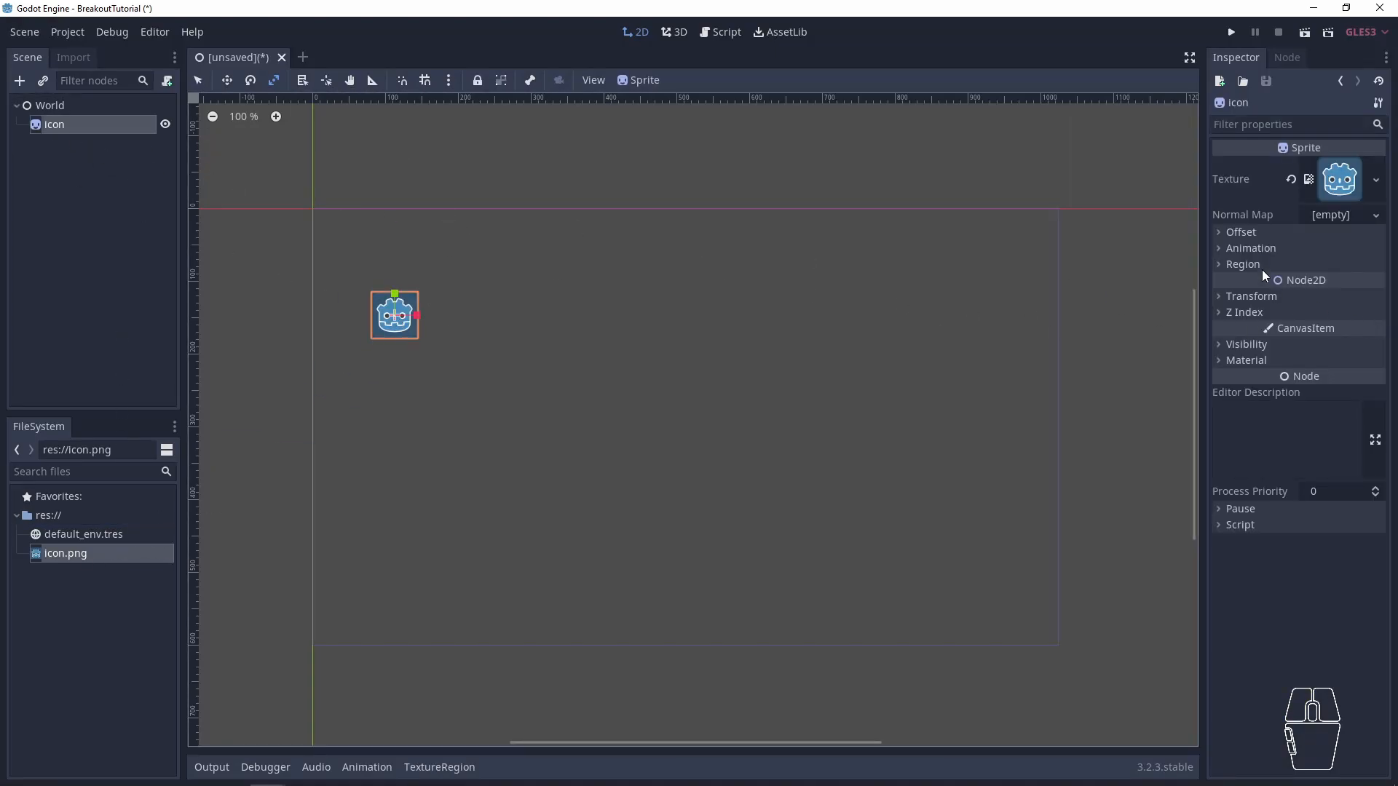
click(1257, 248)
click(1259, 231)
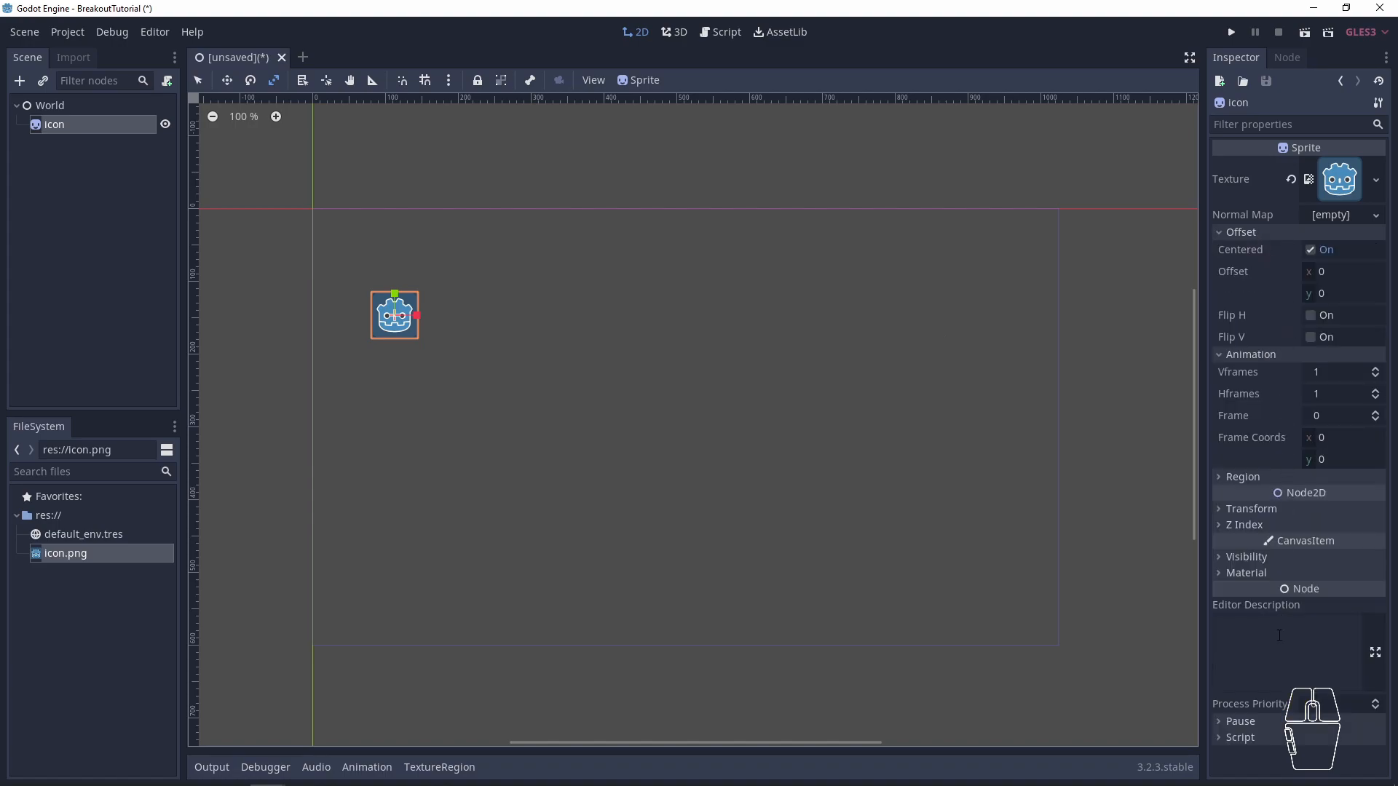
click(50, 106)
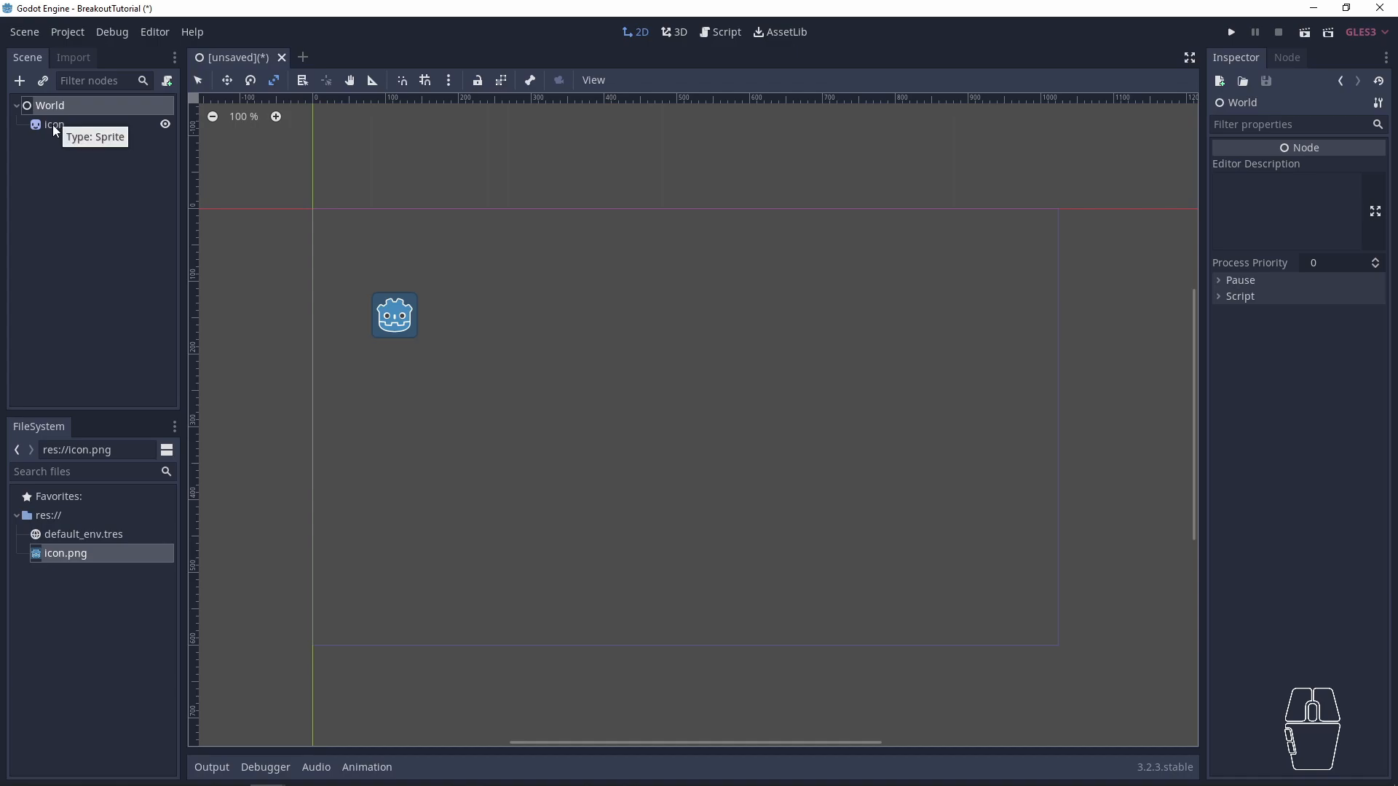
click(54, 125)
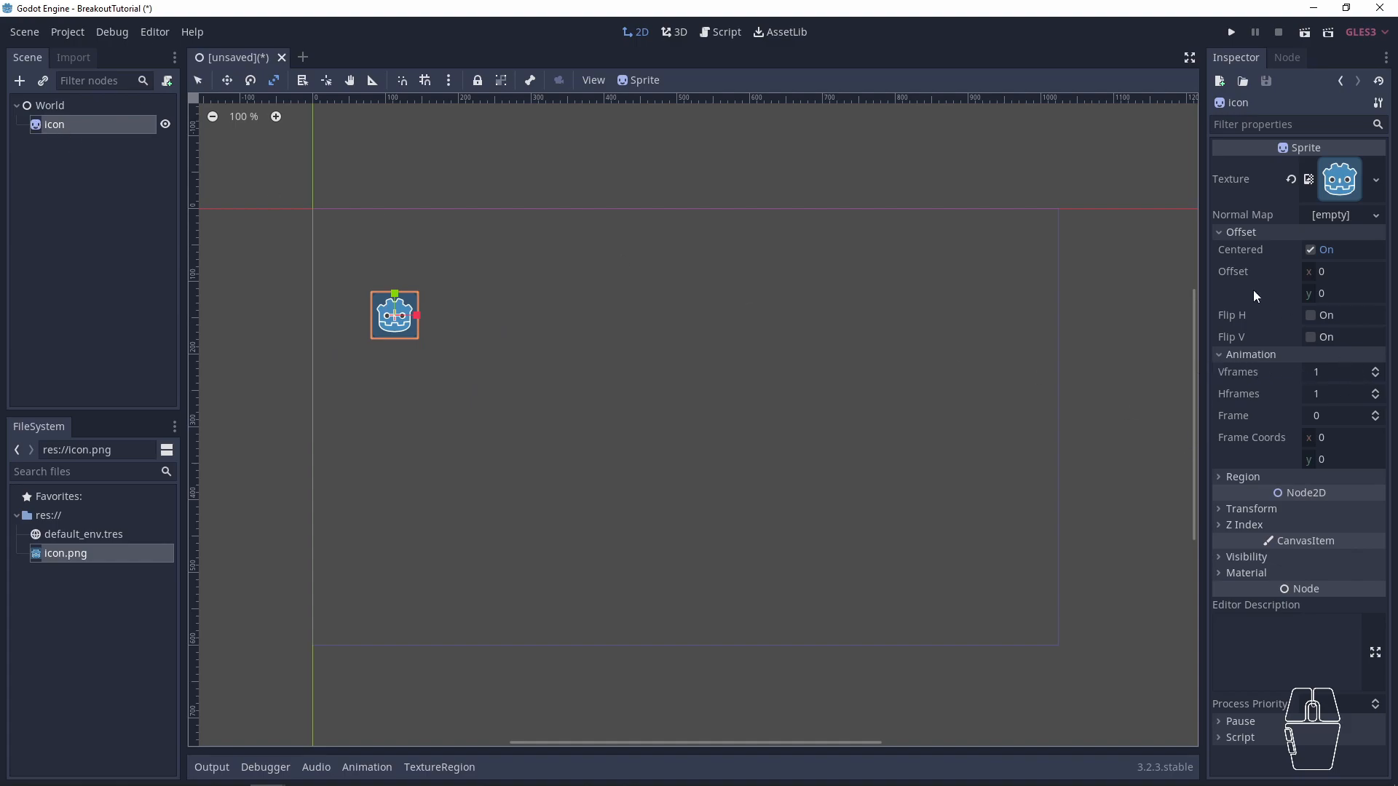
- Toggle the icon sprite's Centered option off and on, and its Flip V option on and off
click(1309, 249)
click(1313, 250)
click(1313, 250)
click(1313, 250)
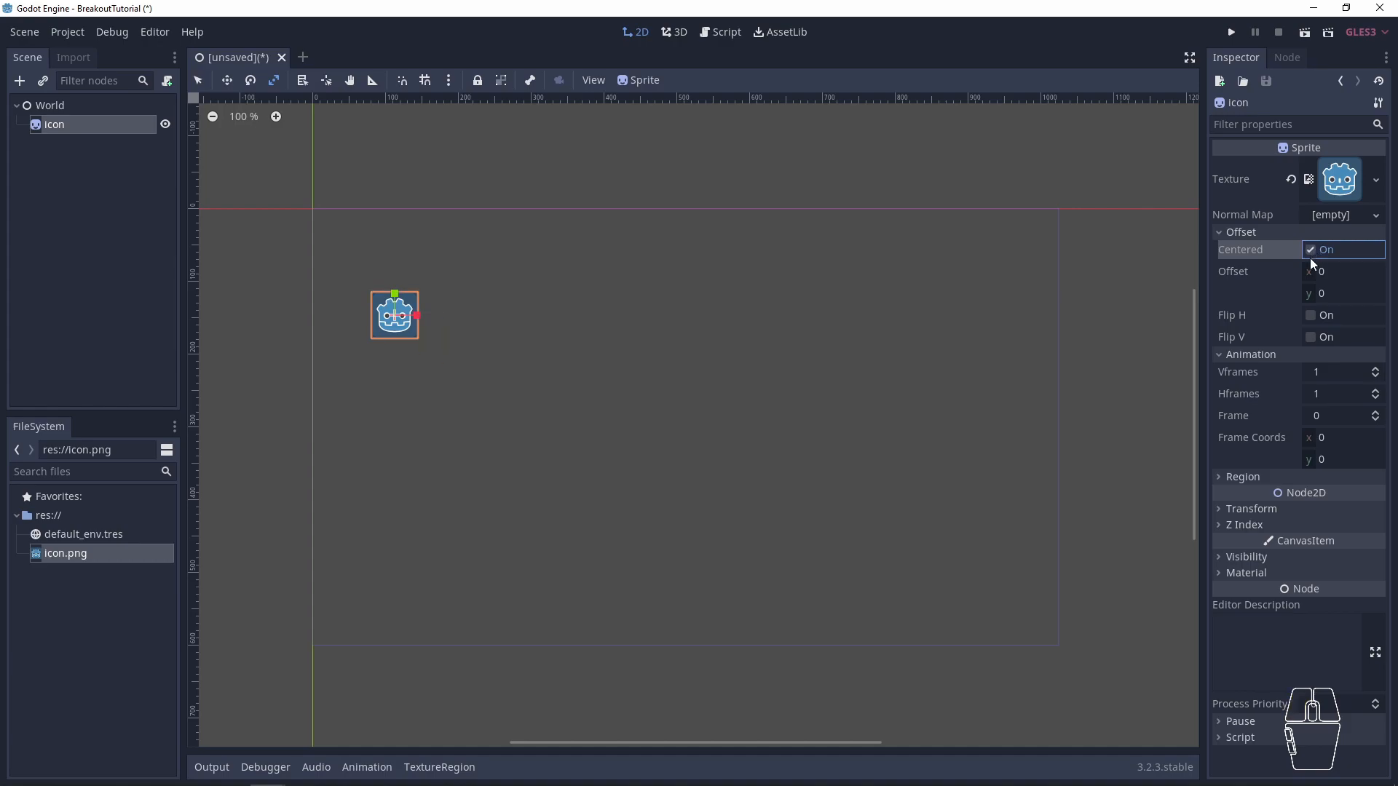
click(1310, 338)
click(1309, 338)
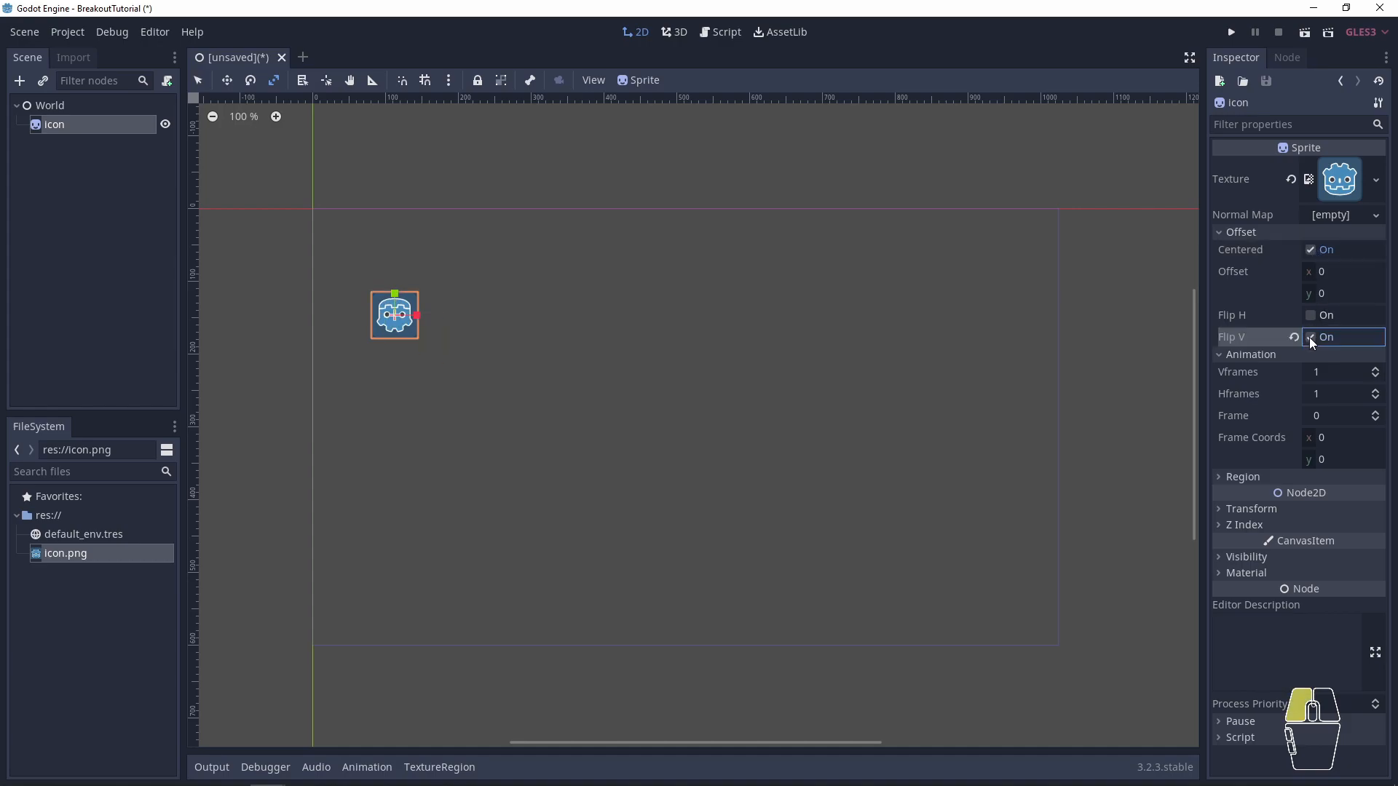
- Delete the icon sprite from under the World node
click(69, 137)
click(69, 129)
key(Delete)
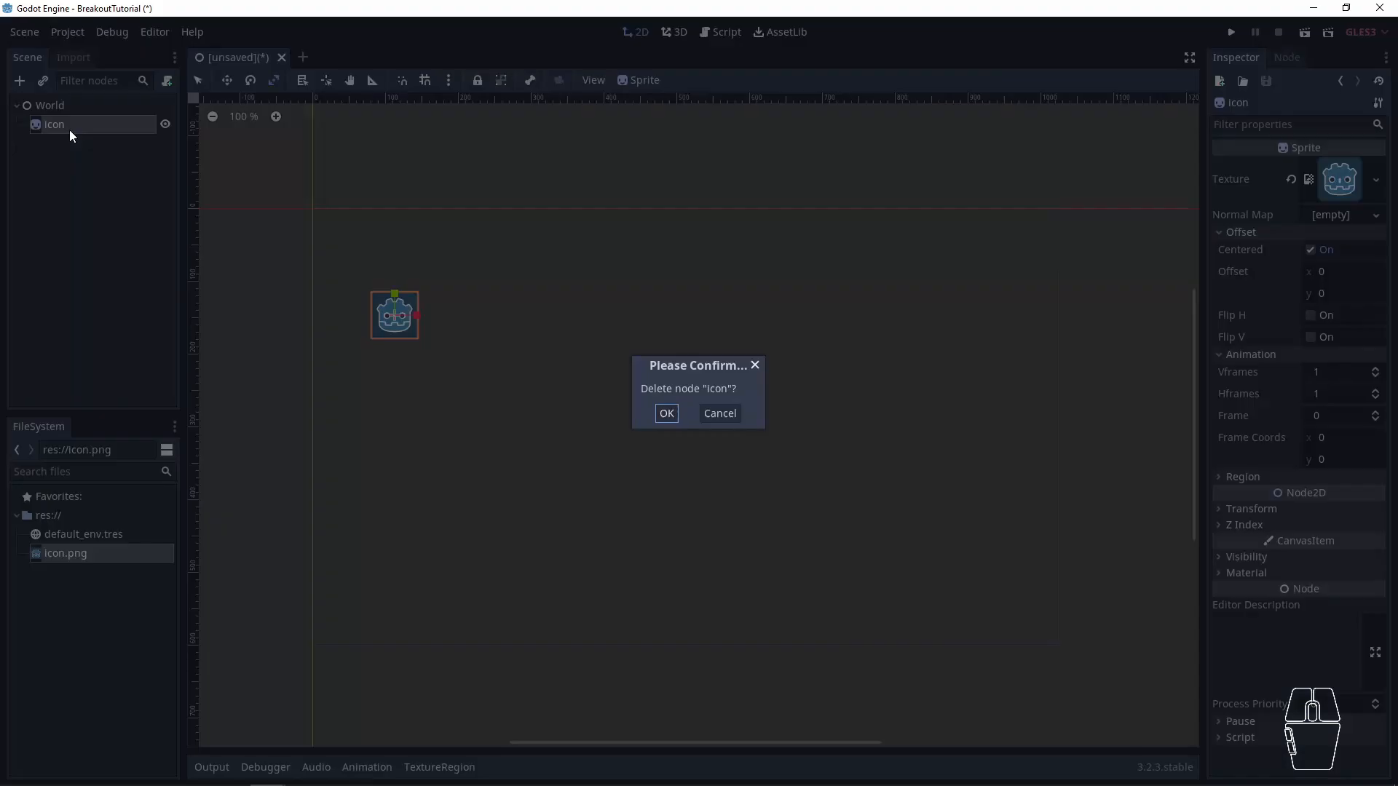
key(Return)
click(42, 595)
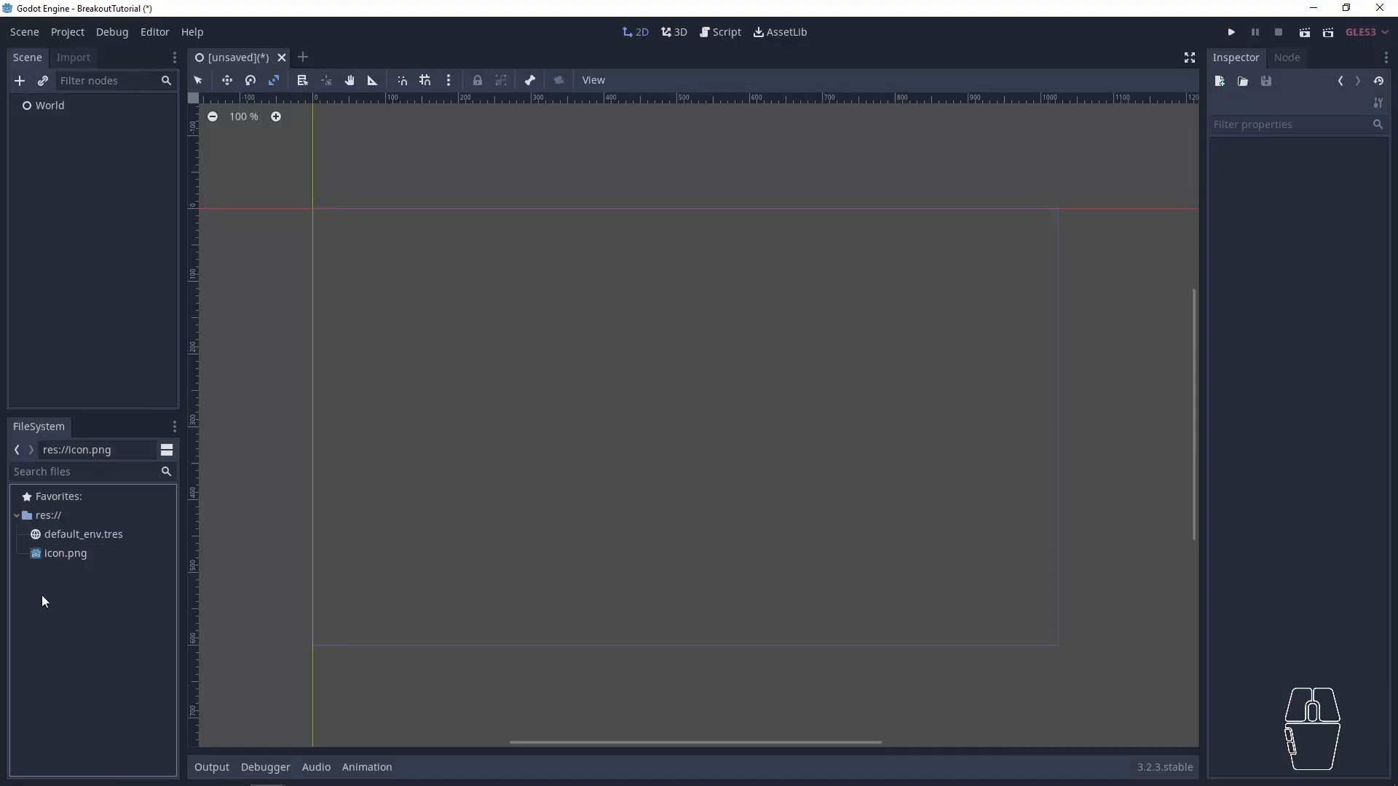
right_click(60, 589)
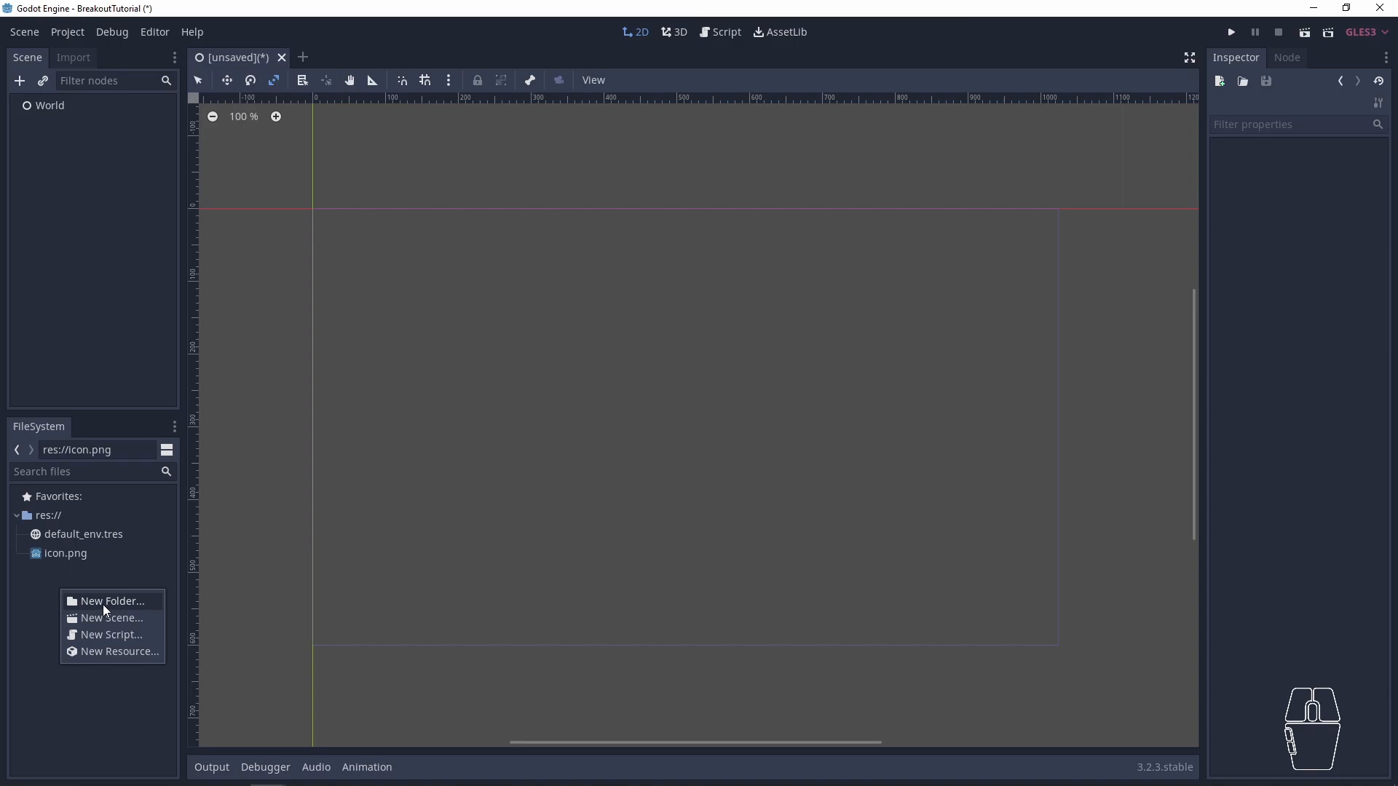
click(339, 365)
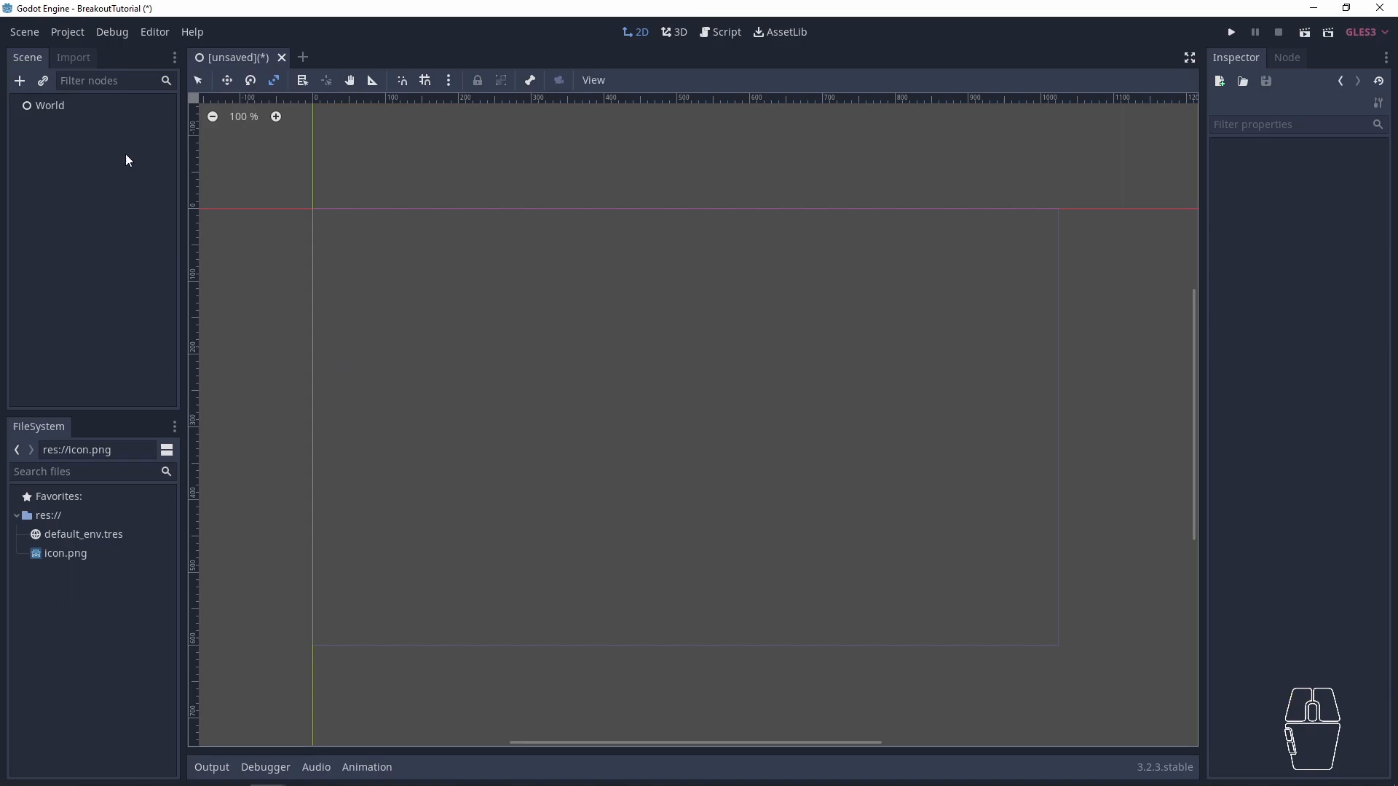
- Save the scene as World.tscn in a new project folder named Worlds
key(ctrl+s)
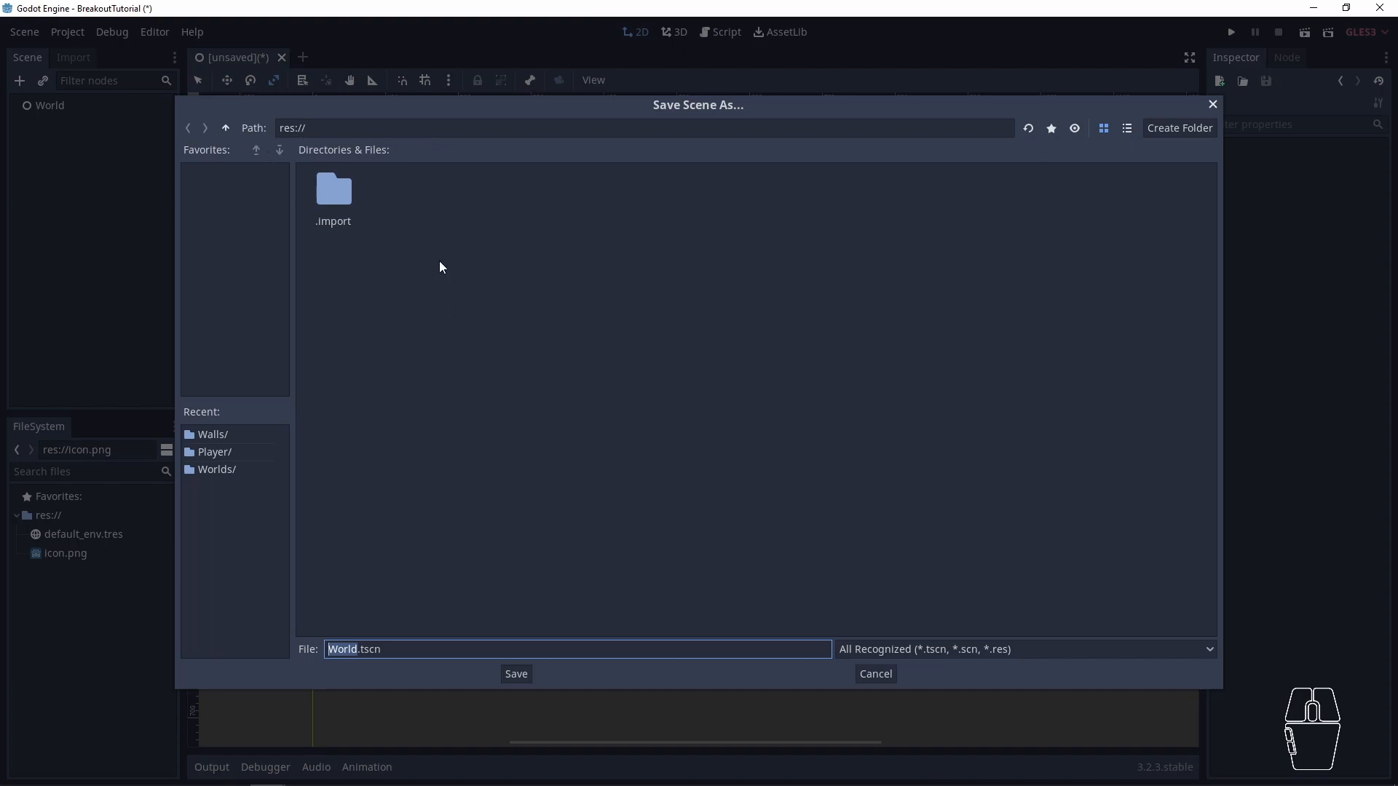
click(421, 216)
right_click(421, 217)
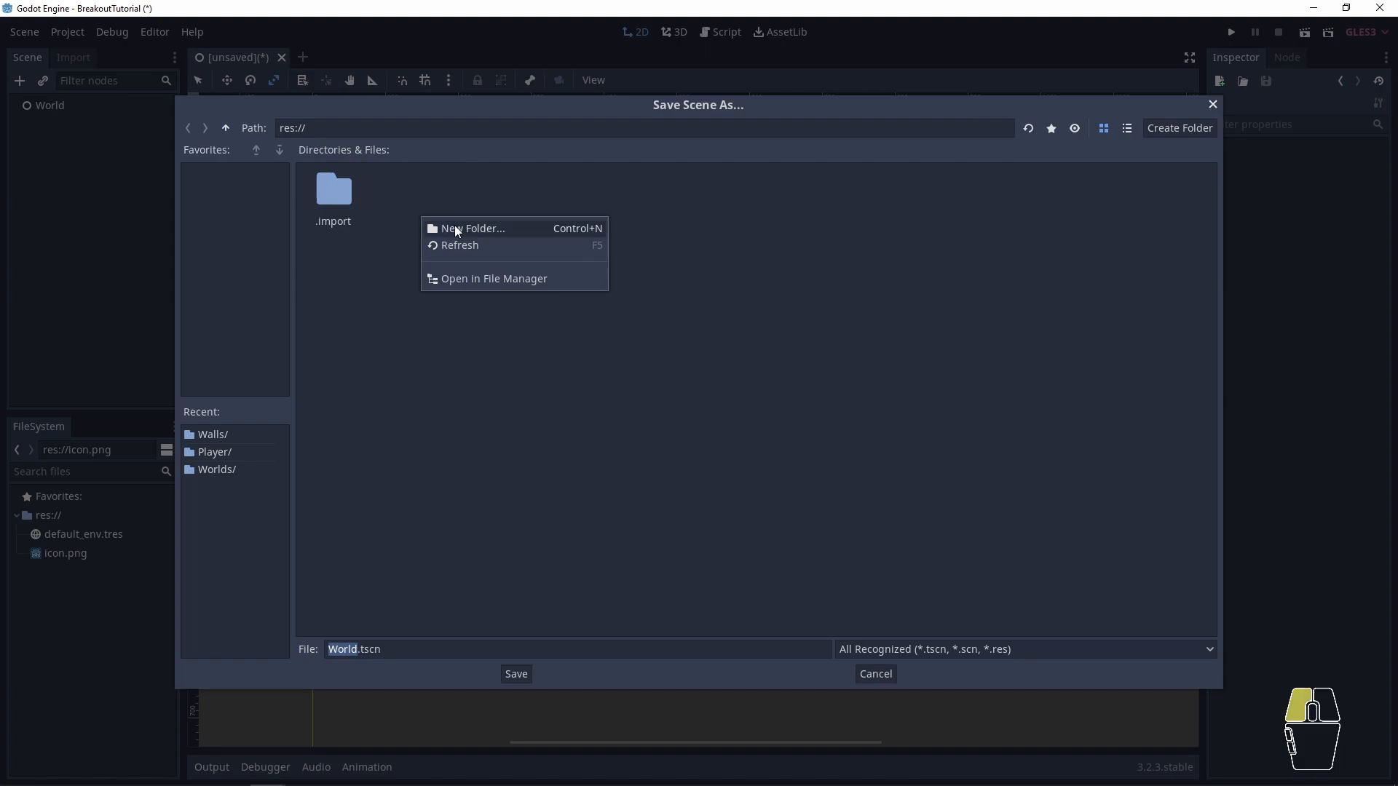
click(457, 230)
text(Worlds)
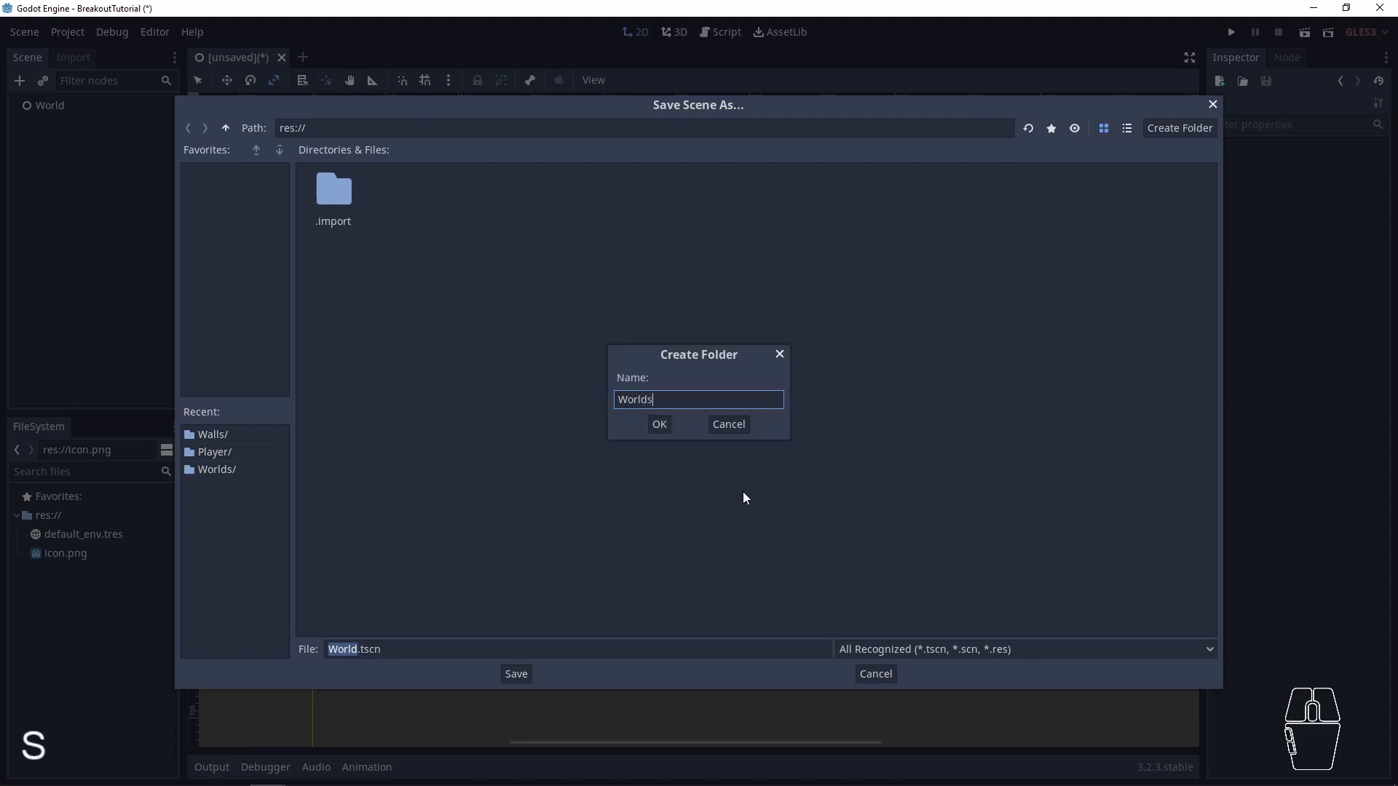
key(Return)
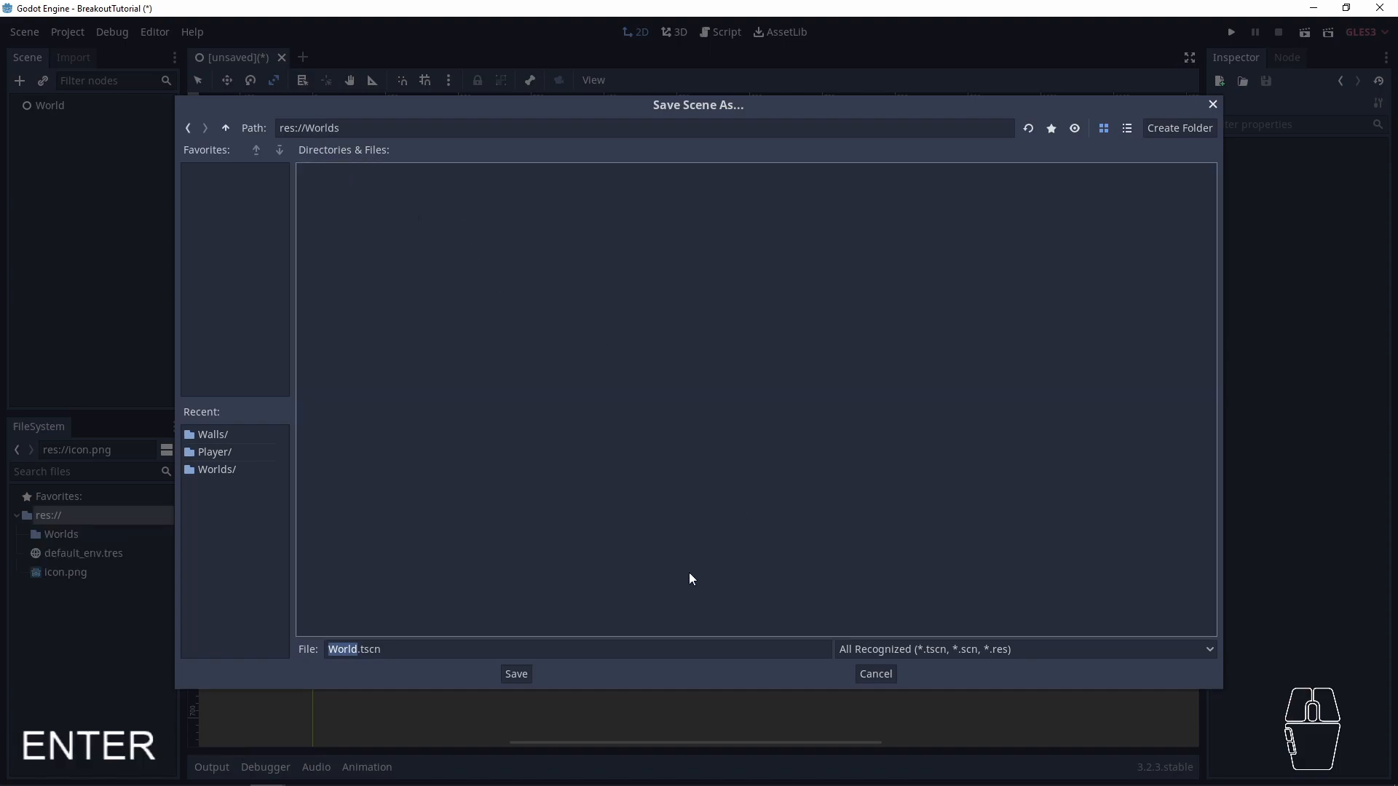
click(517, 674)
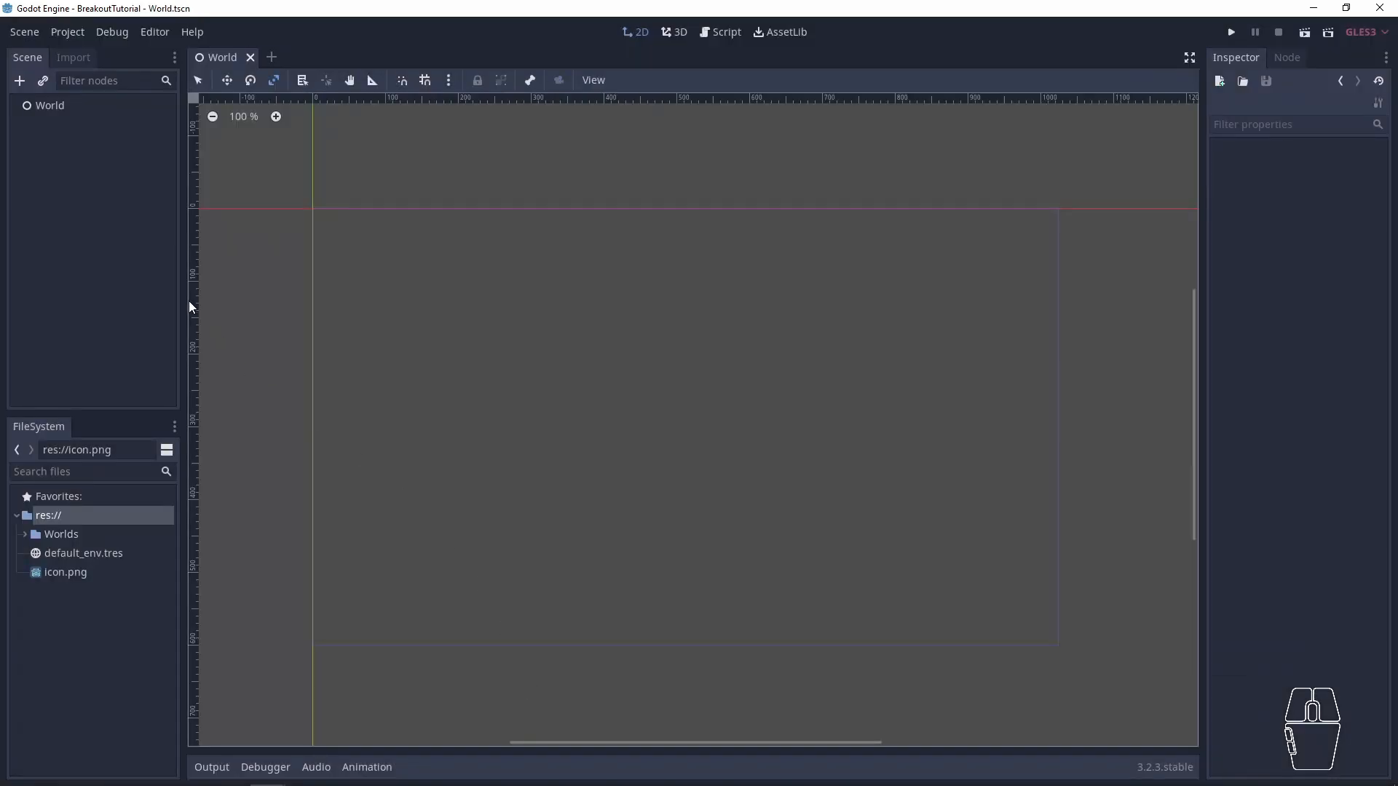
- Expand the Worlds folder to check the scene file saved in it, and collapse the folder again
click(24, 535)
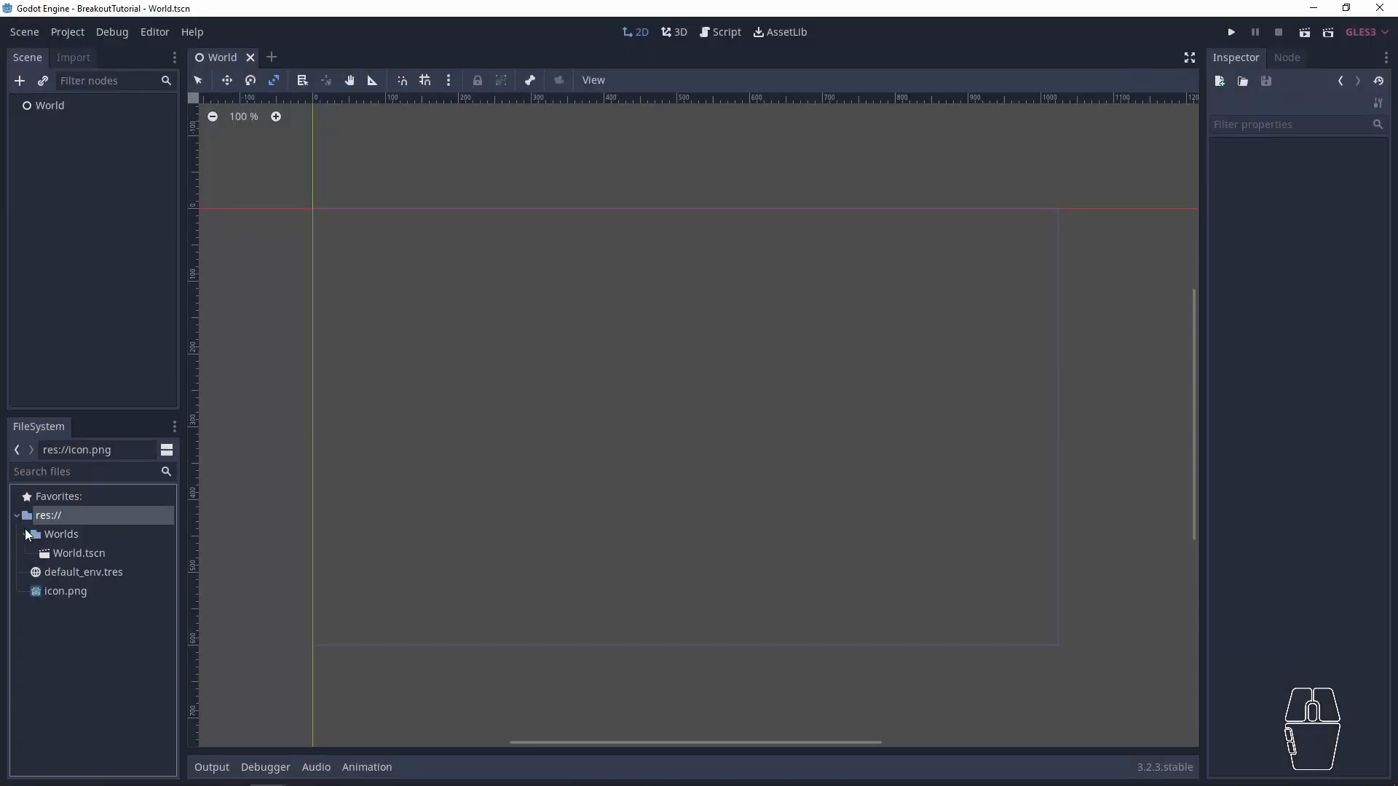
click(19, 536)
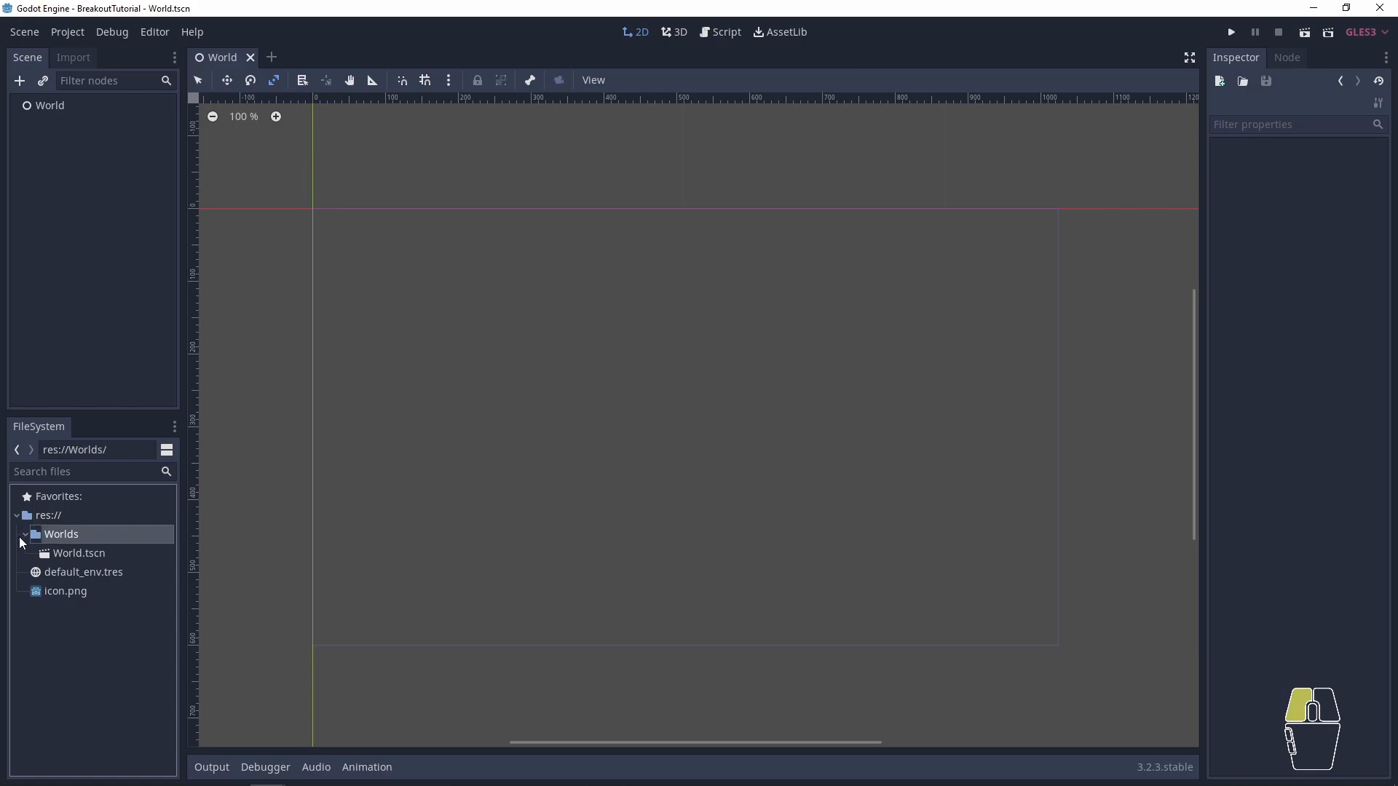
click(58, 549)
click(33, 533)
click(25, 534)
- Create a new folder named Assets in the project root
click(73, 600)
right_click(73, 604)
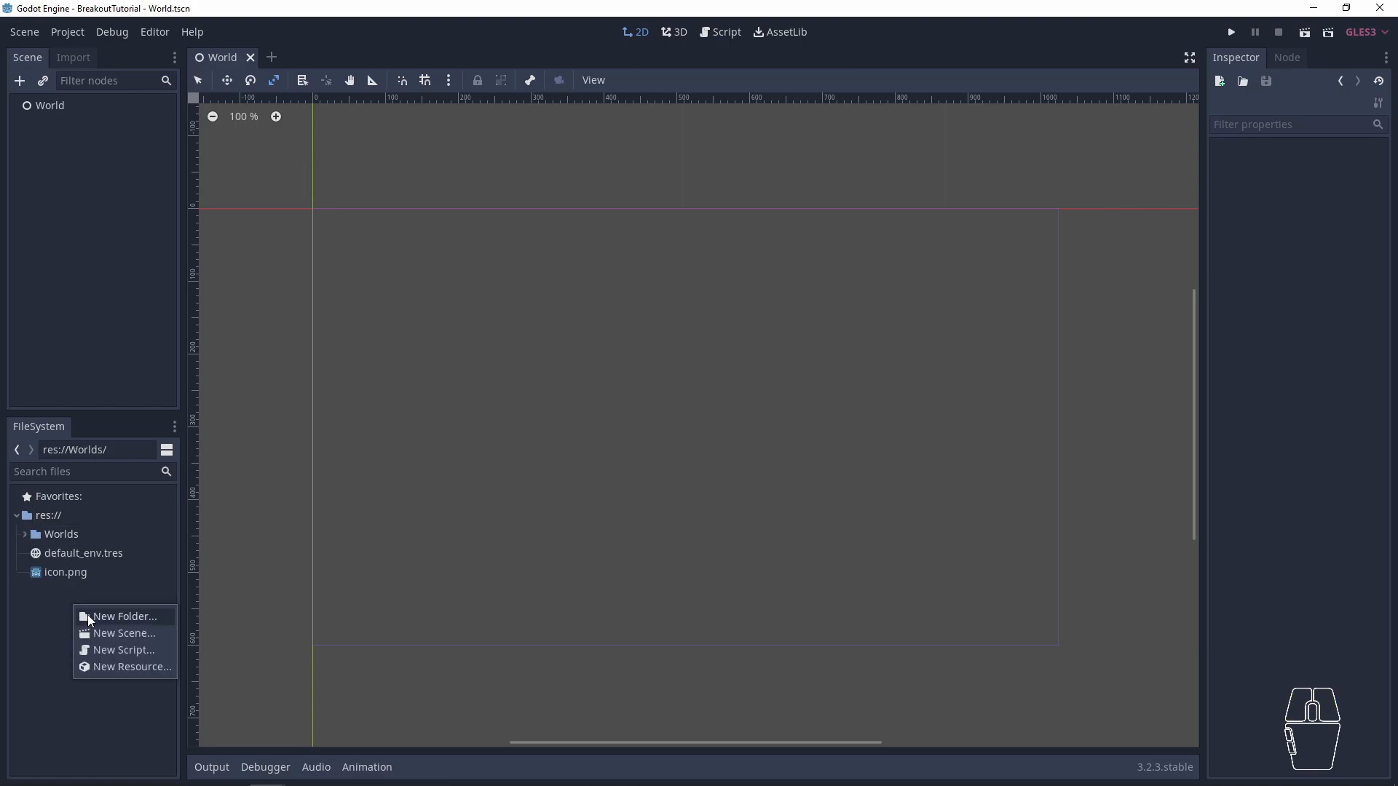
click(106, 619)
text(Assets)
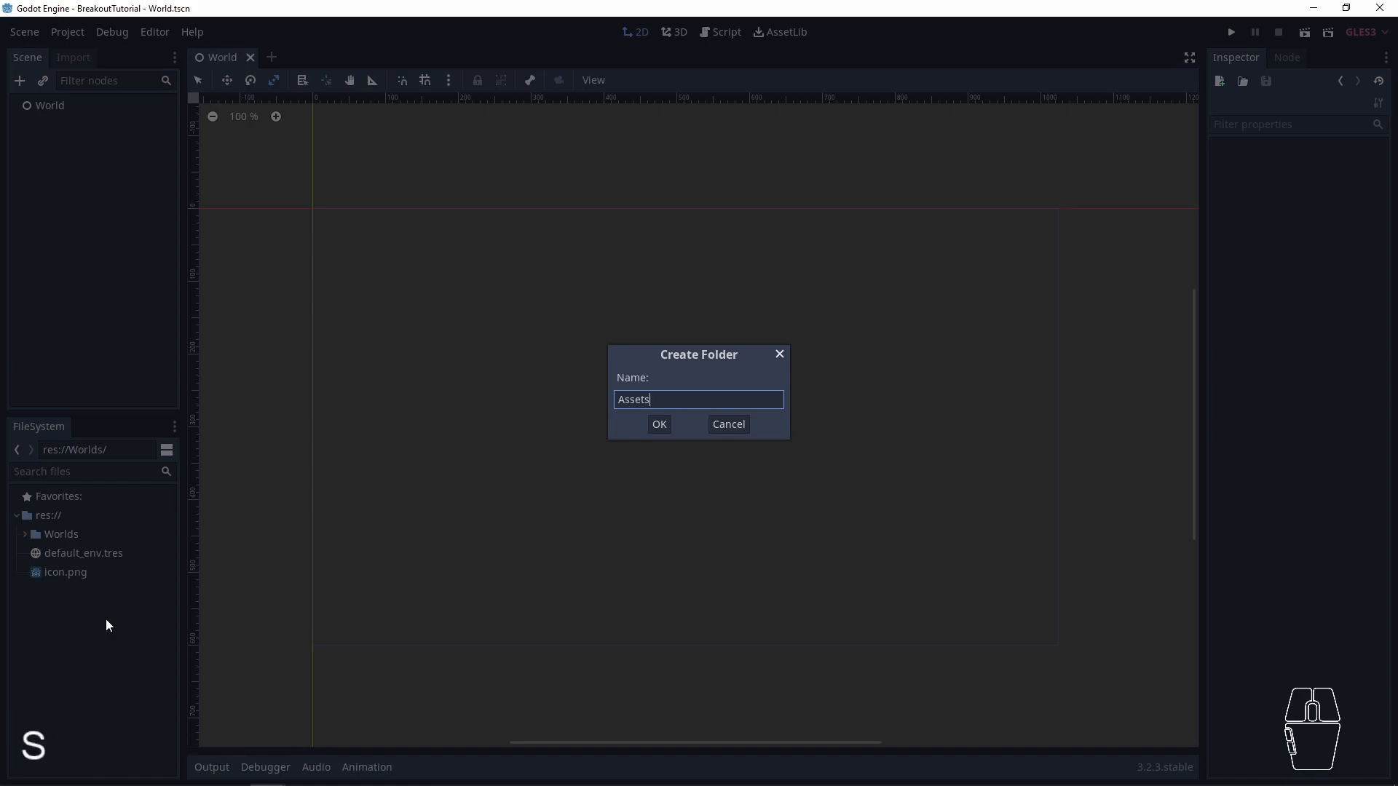
key(Return)
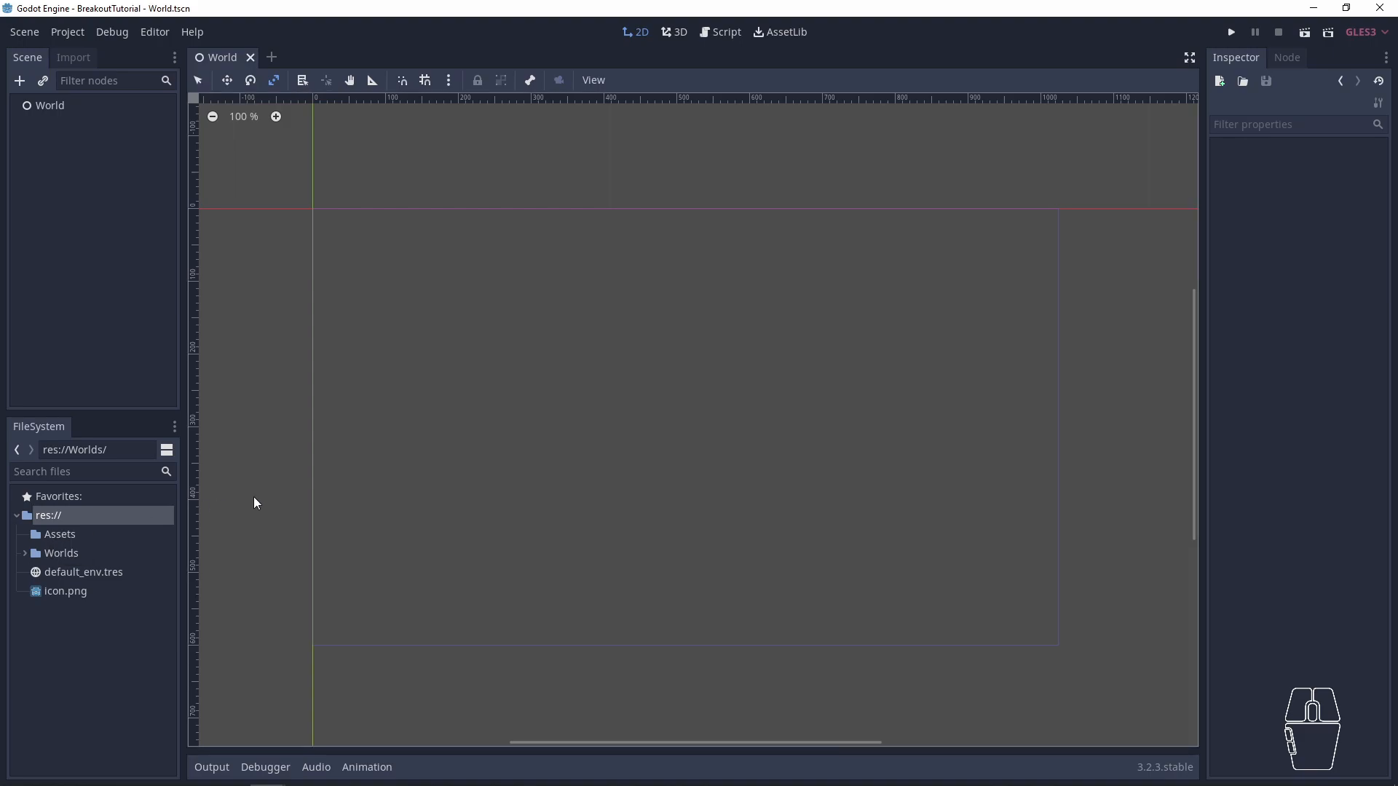
- Switch to File Explorer and look through the Sprites and Font folders inside BreakoutAssets
drag(1397, 15, 773, 164)
double_click(679, 363)
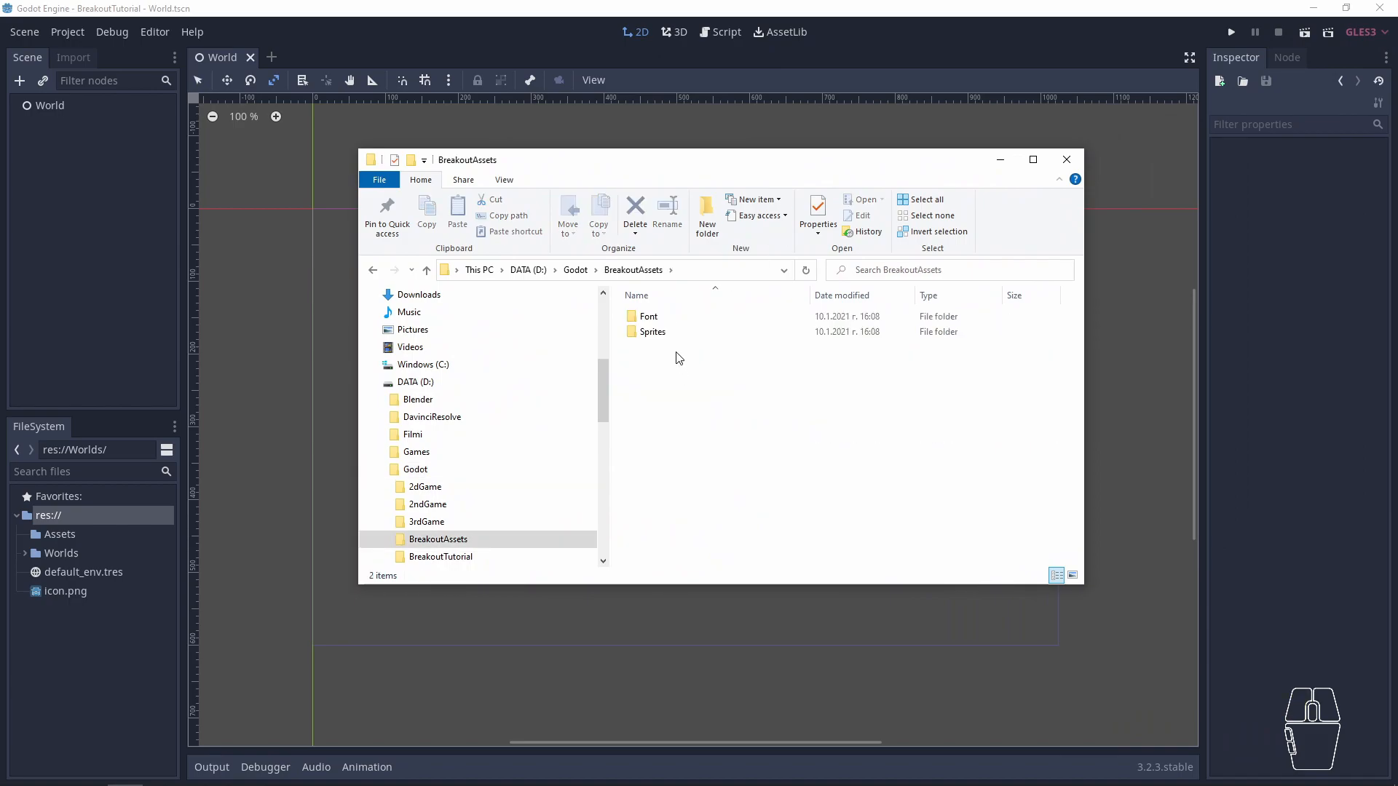
drag(698, 381, 656, 339)
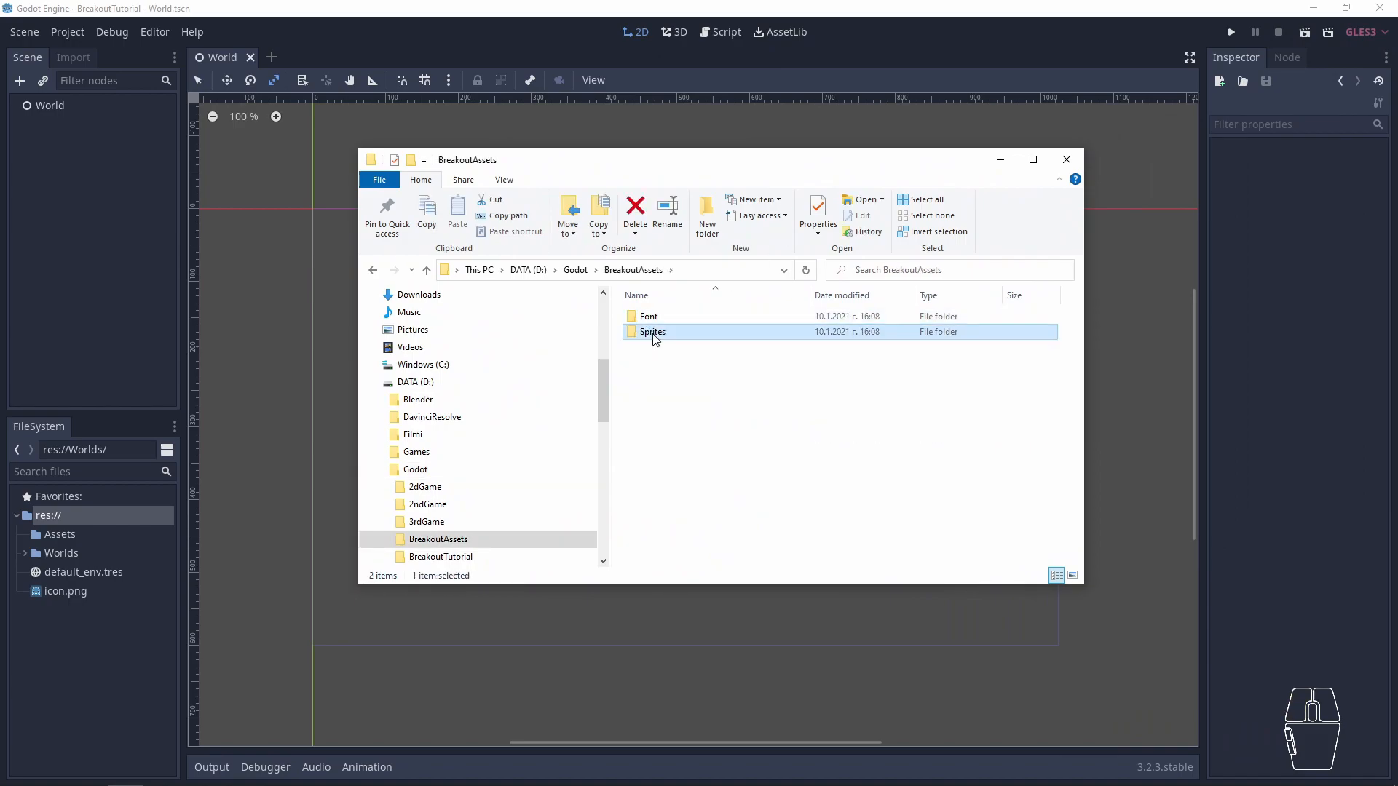
double_click(655, 338)
key(alt+Left)
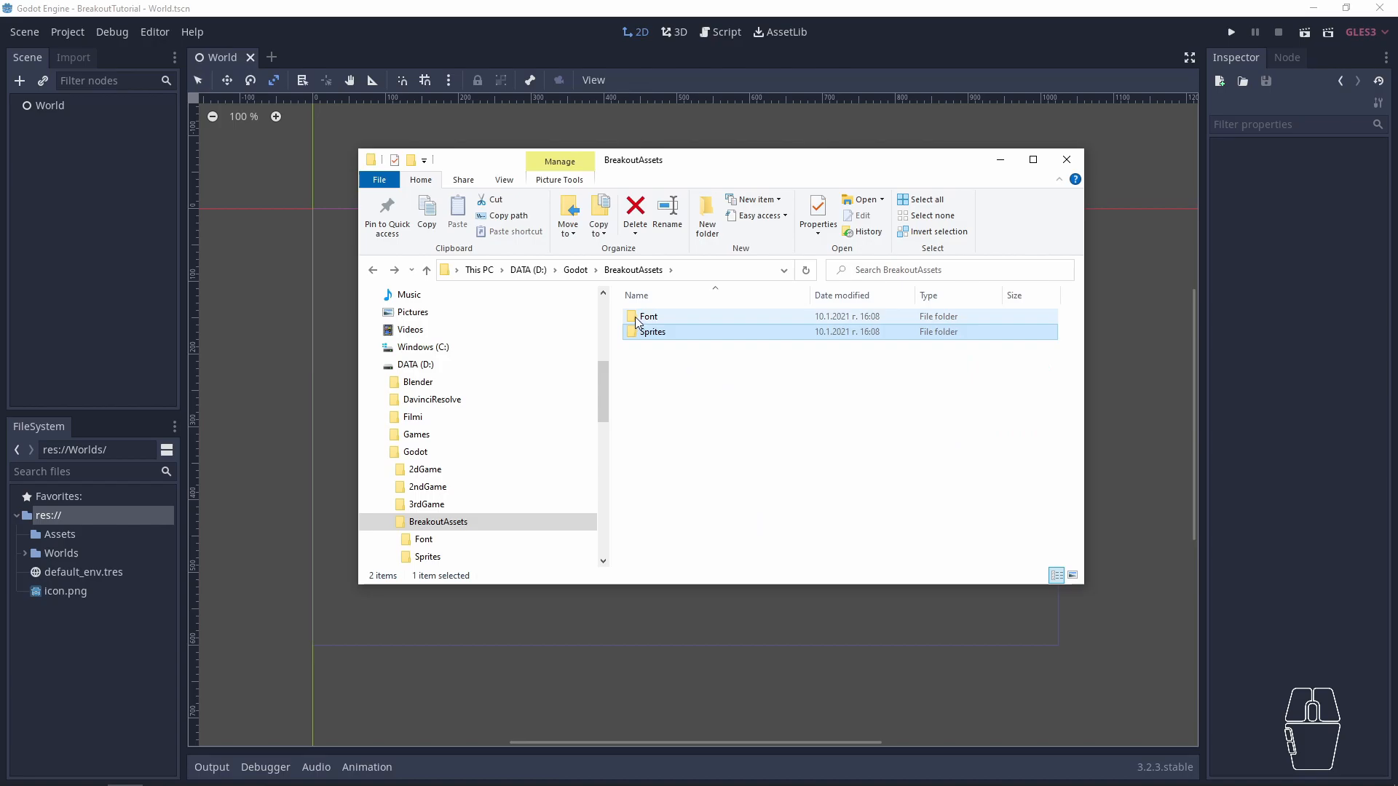
double_click(640, 318)
key(alt+Left)
- Copy the Font and Sprites folders from BreakoutAssets and bring both into the Godot project's file system
drag(768, 457, 626, 305)
right_click(633, 321)
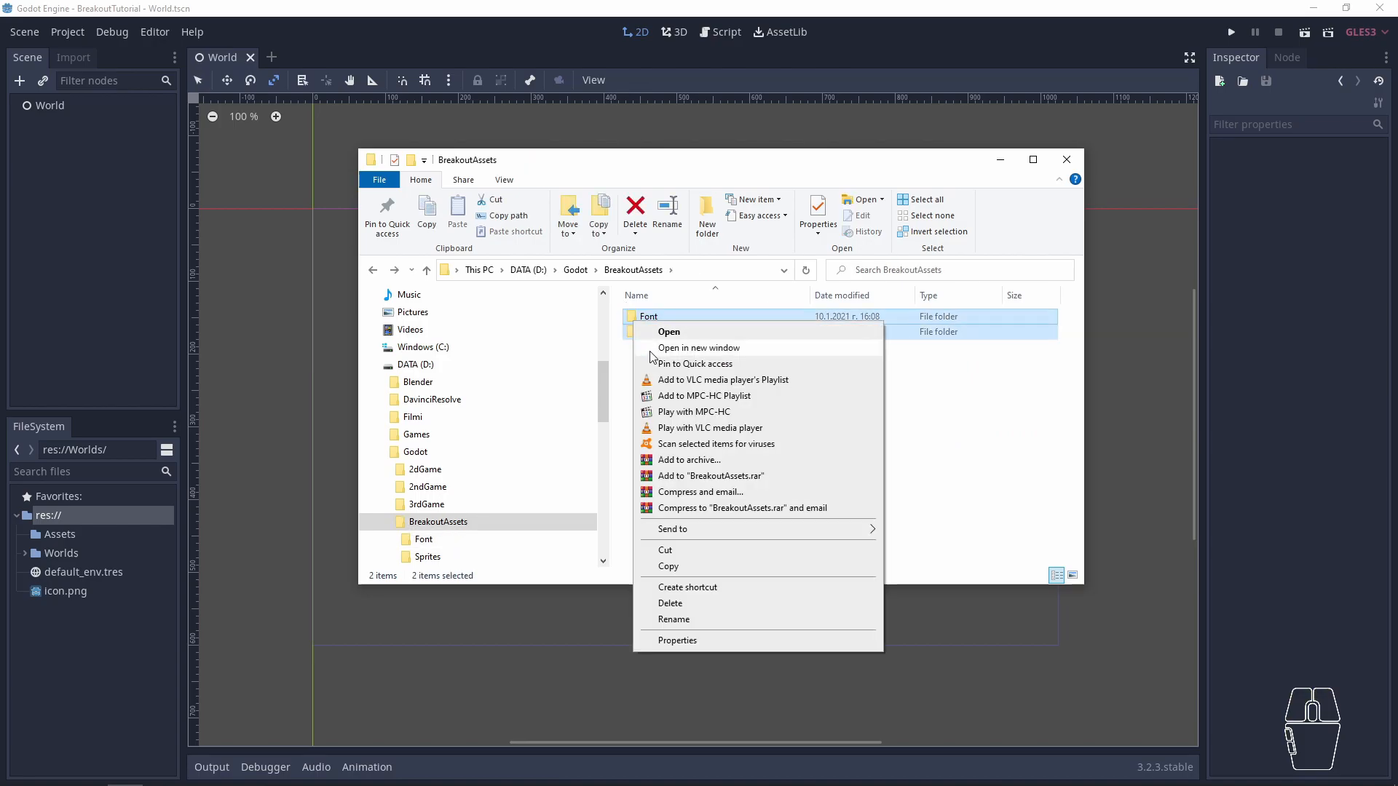
click(685, 568)
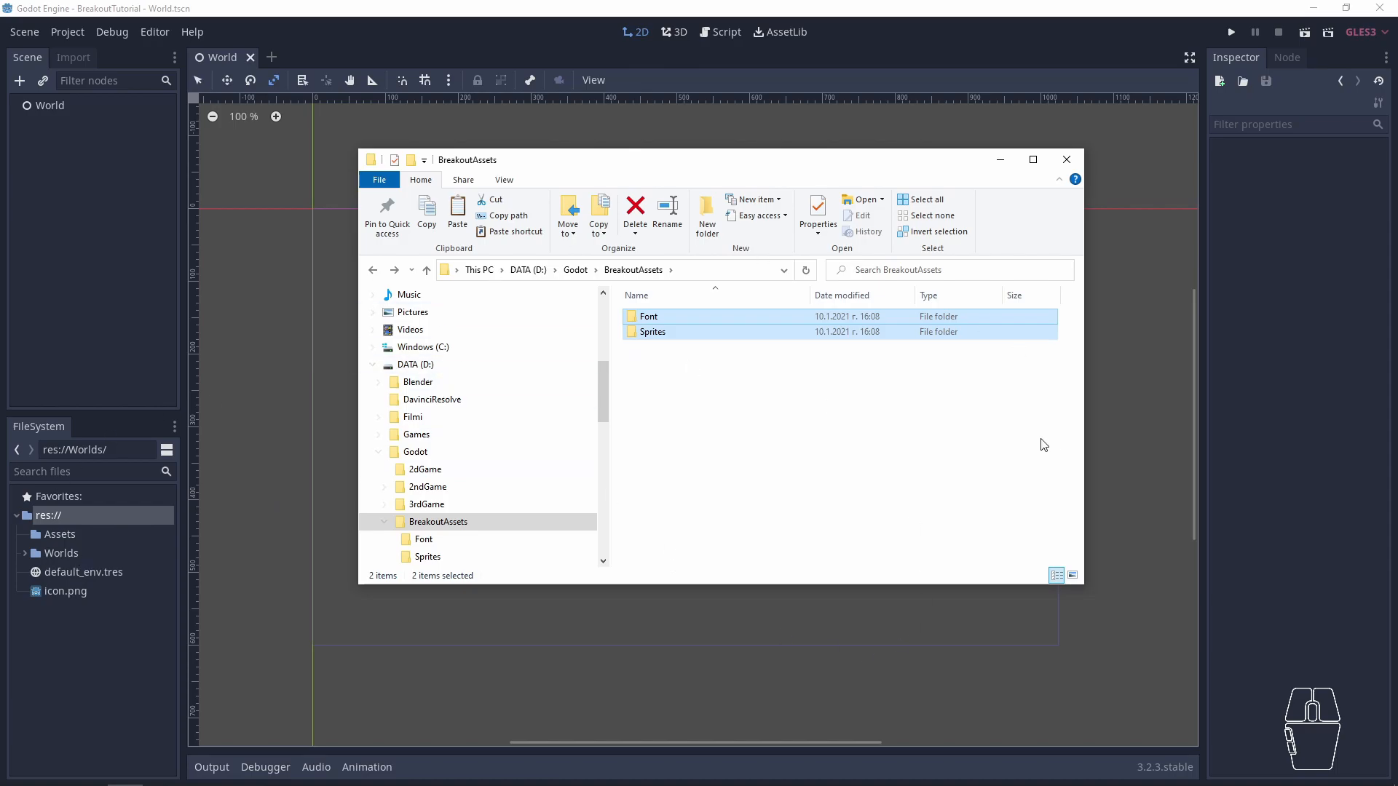
drag(647, 326, 293, 507)
drag(58, 538, 55, 543)
click(64, 689)
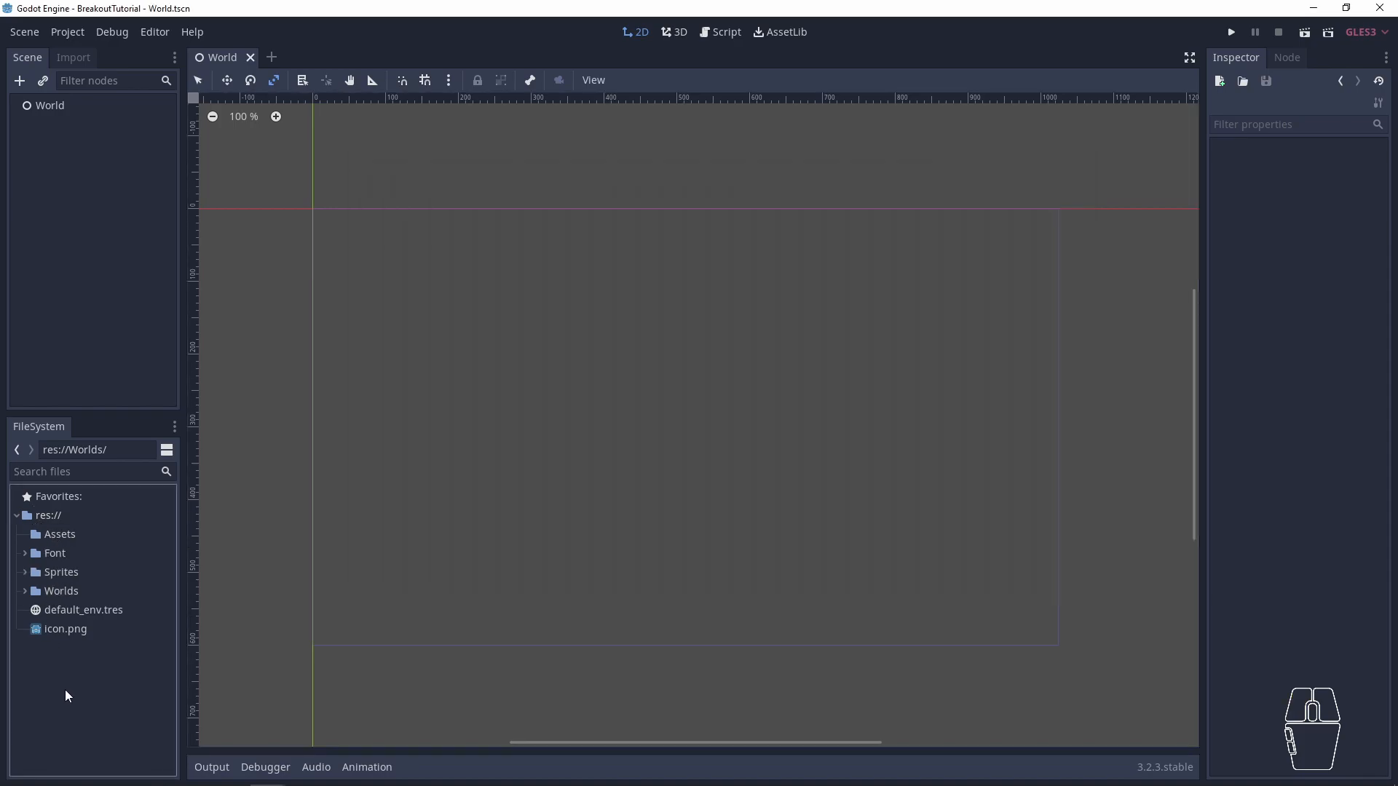
- Move the Font and Sprites folders into the Assets folder, and expand Assets and Sprites to show the image files
click(51, 553)
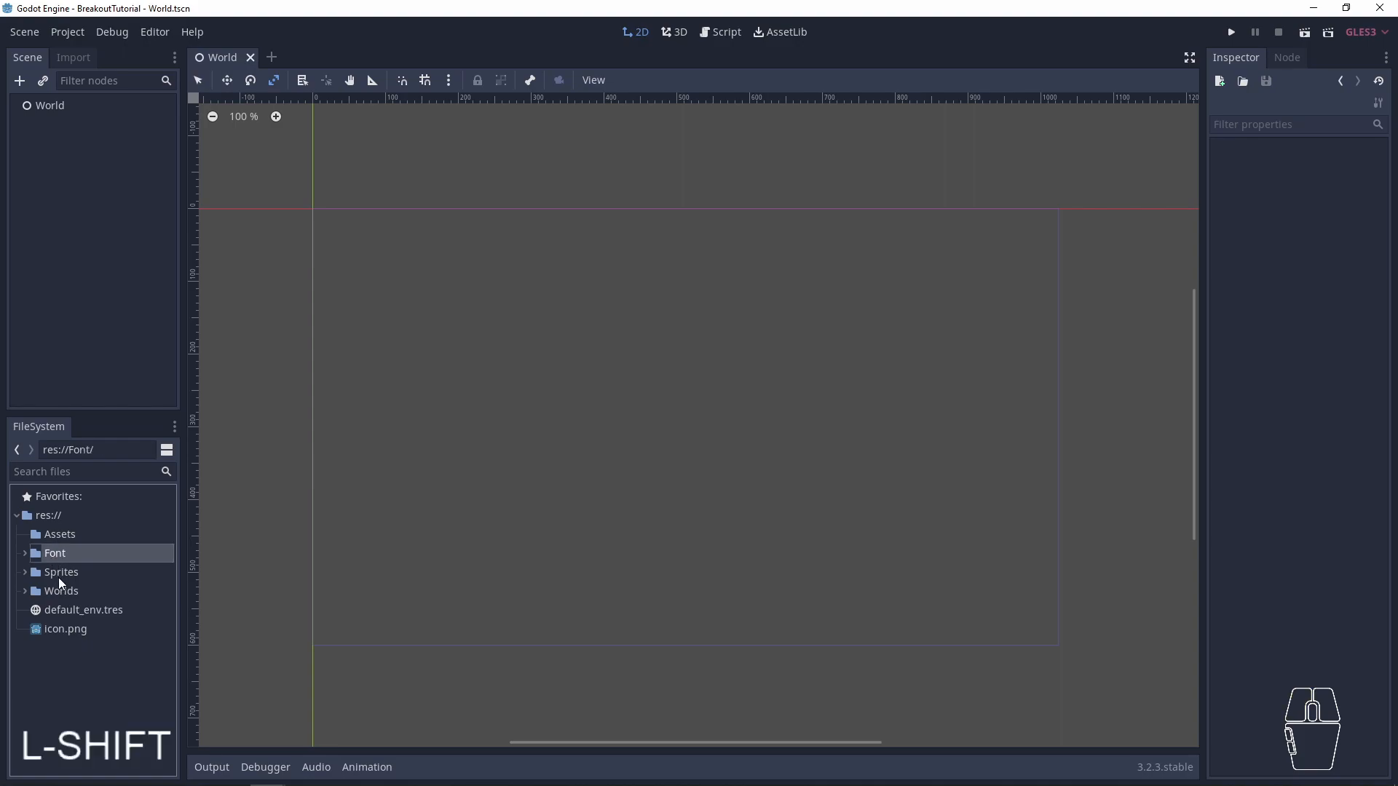
shift+click(55, 573)
drag(48, 555, 62, 535)
click(24, 546)
click(34, 573)
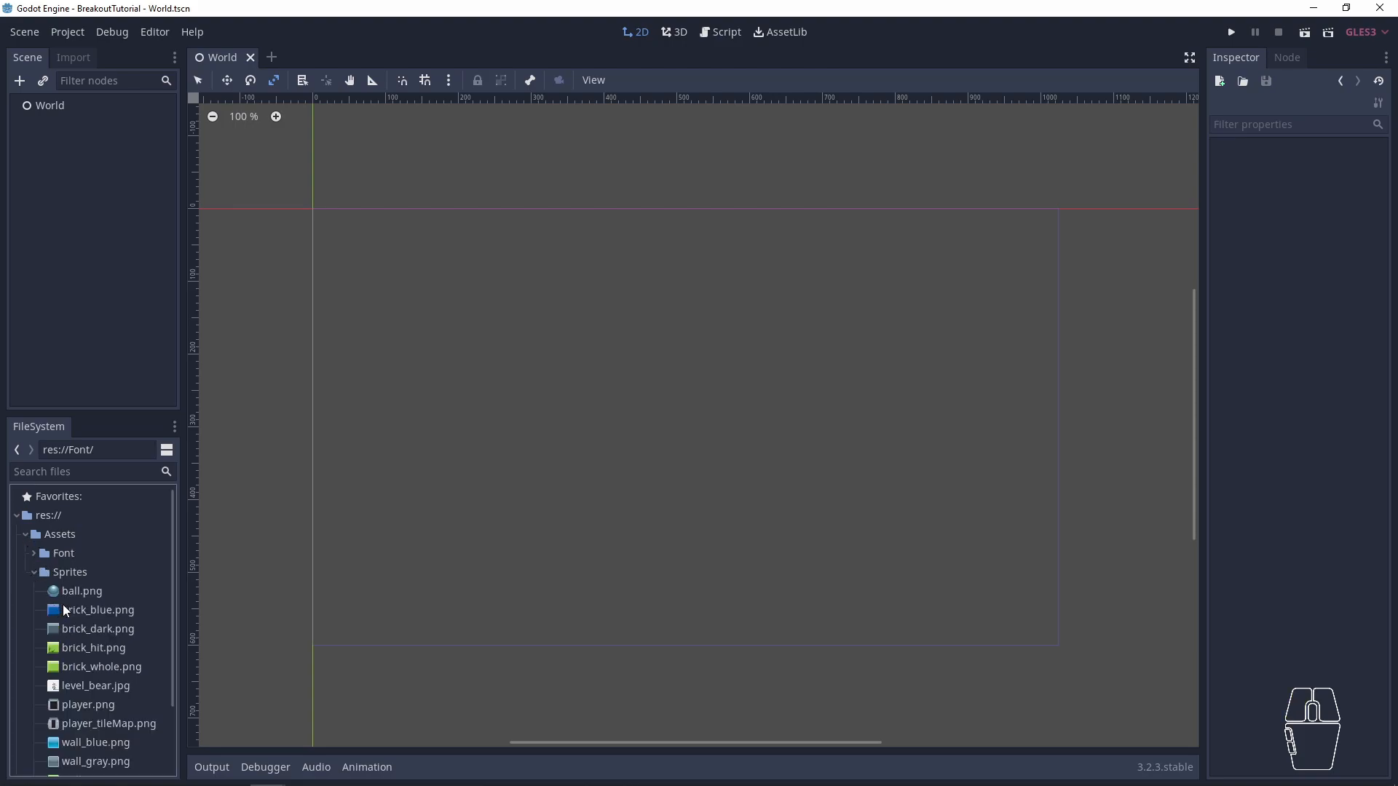
- Place the player_tileMap.png and wall_green.png images as sprites in the World scene
drag(85, 719, 487, 414)
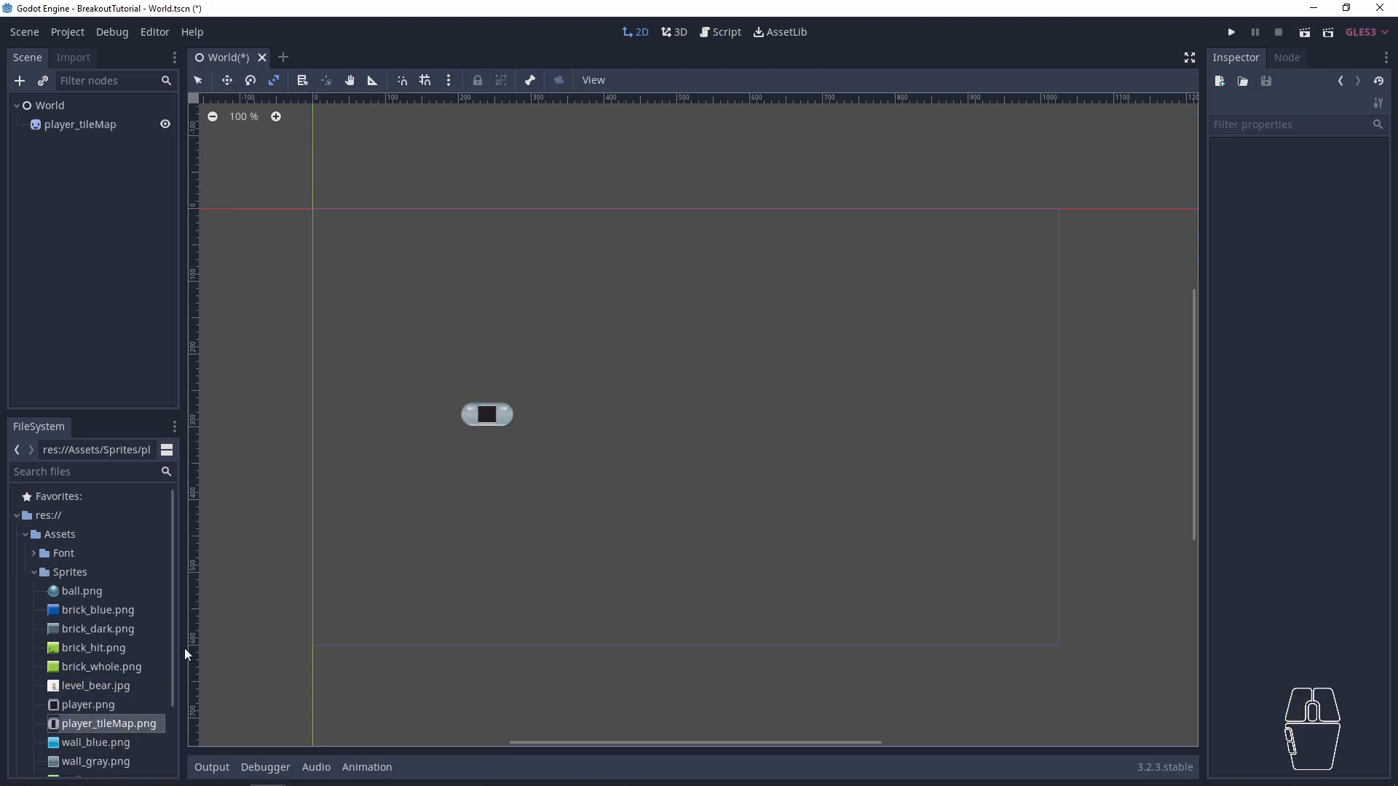
scroll(109, 735, down, 3)
click(89, 700)
drag(89, 701, 591, 462)
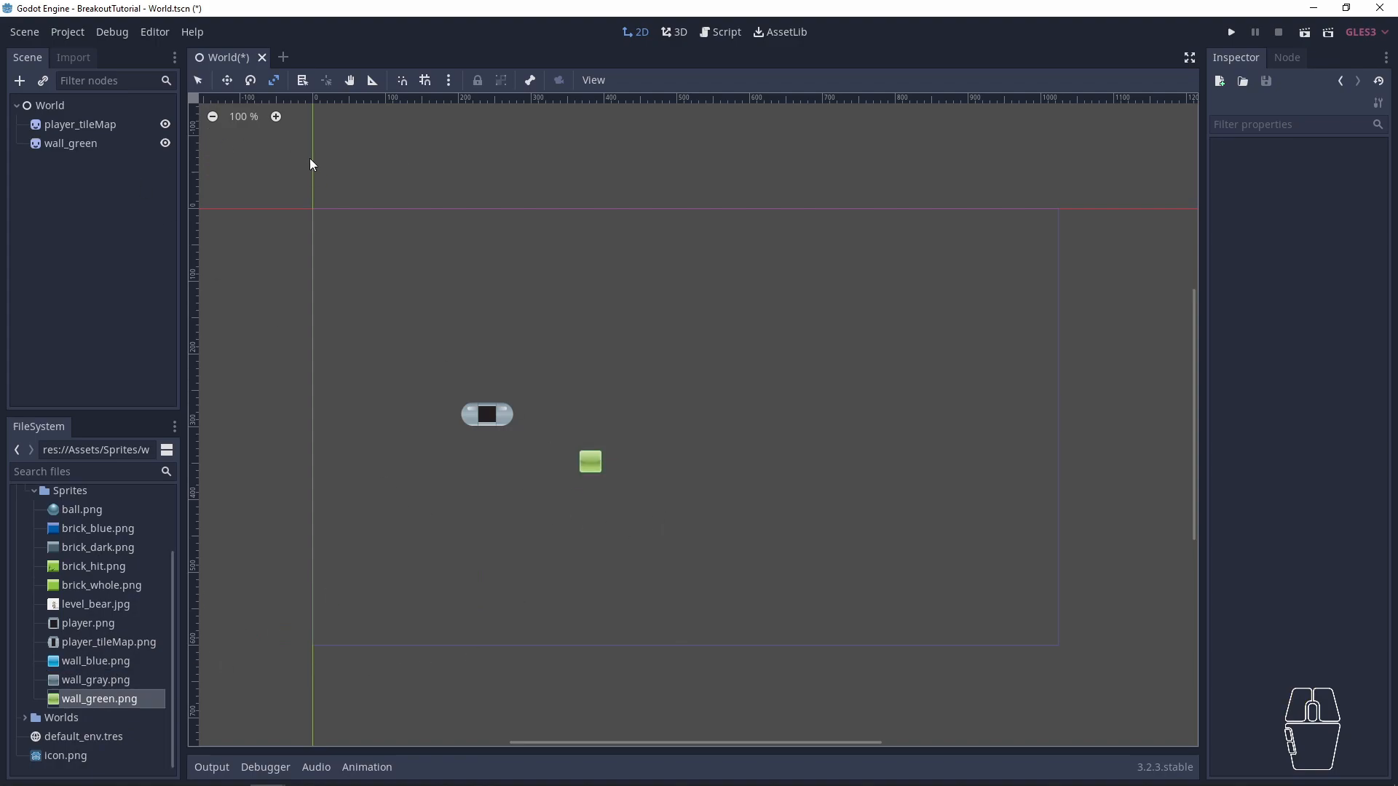
- Select the player_tileMap and wall_green sprites together and delete both from the scene
drag(378, 320, 670, 523)
key(Delete)
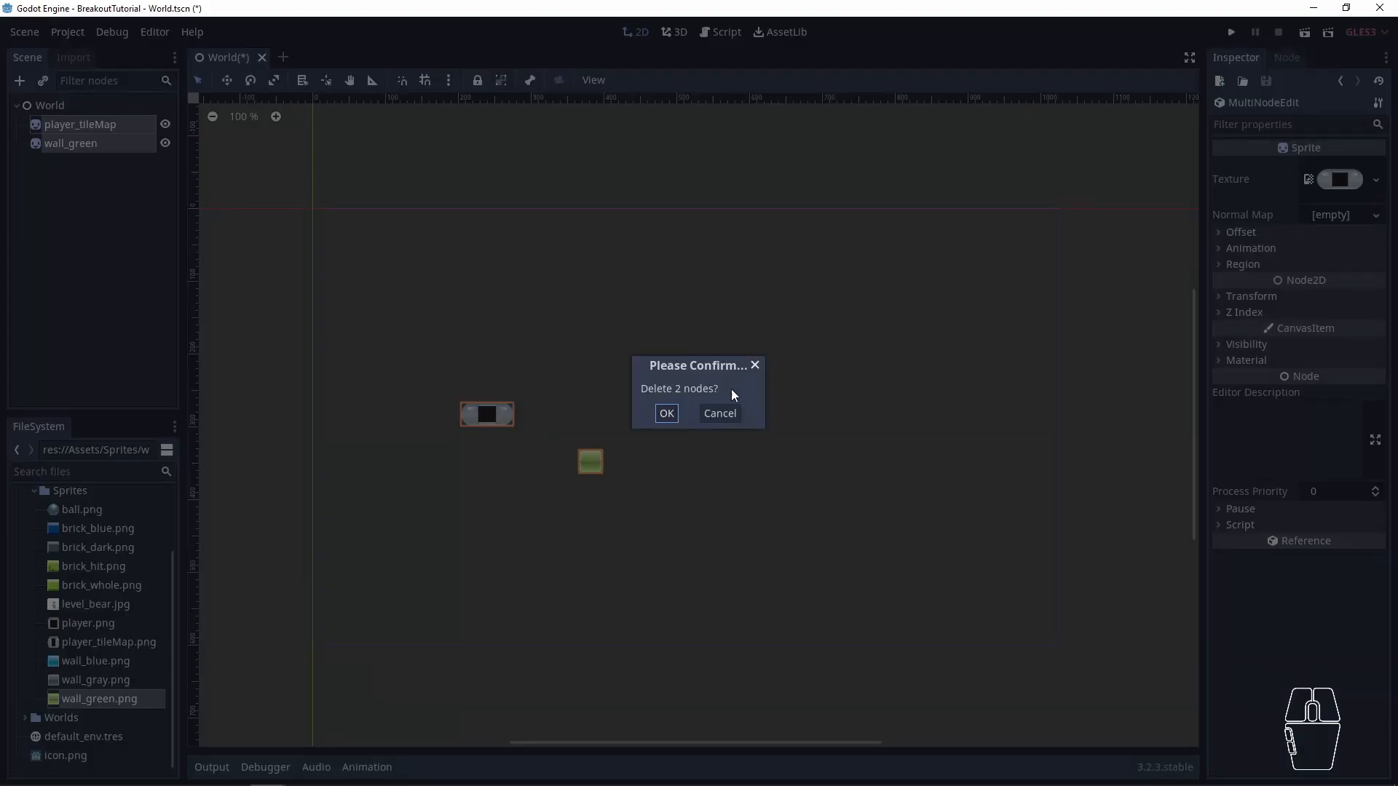
click(671, 412)
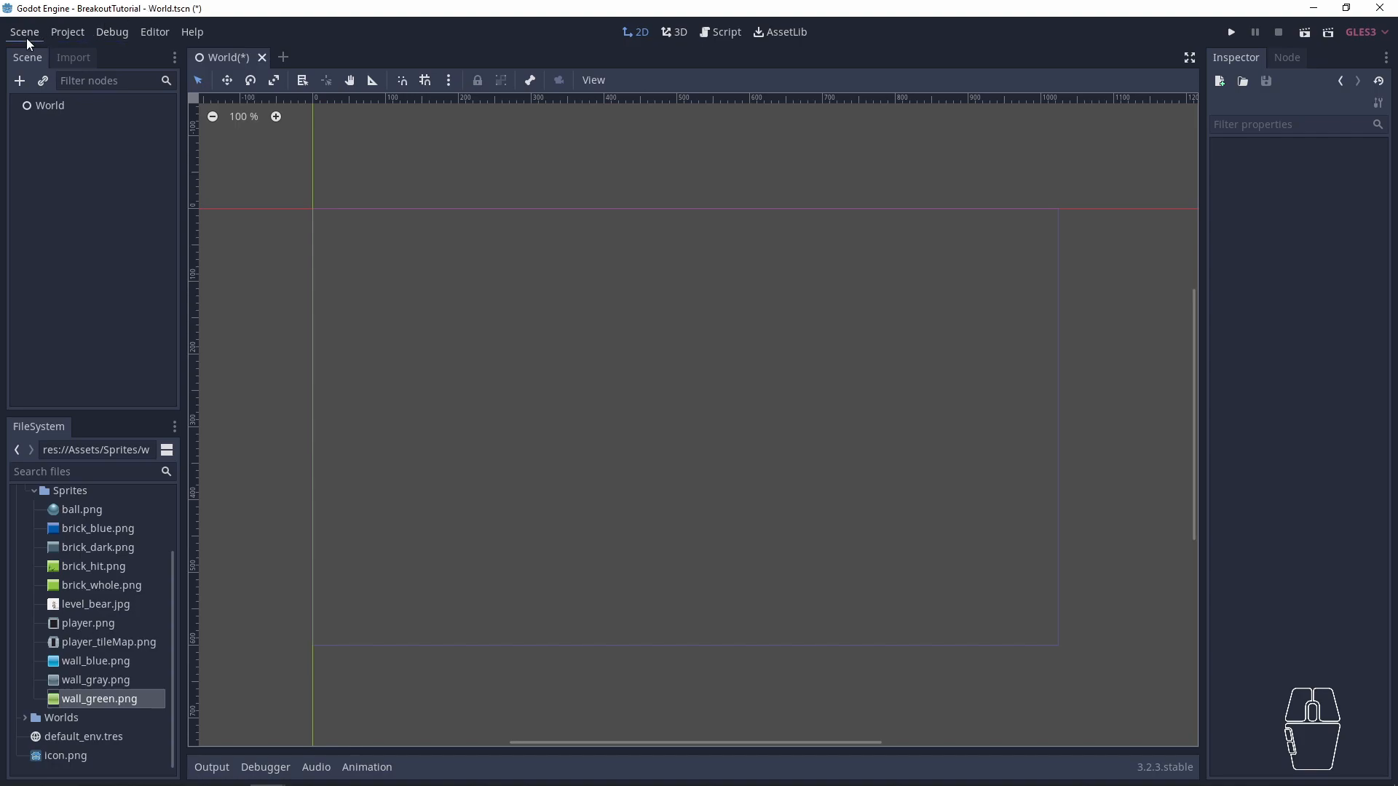
click(156, 33)
click(85, 154)
click(68, 149)
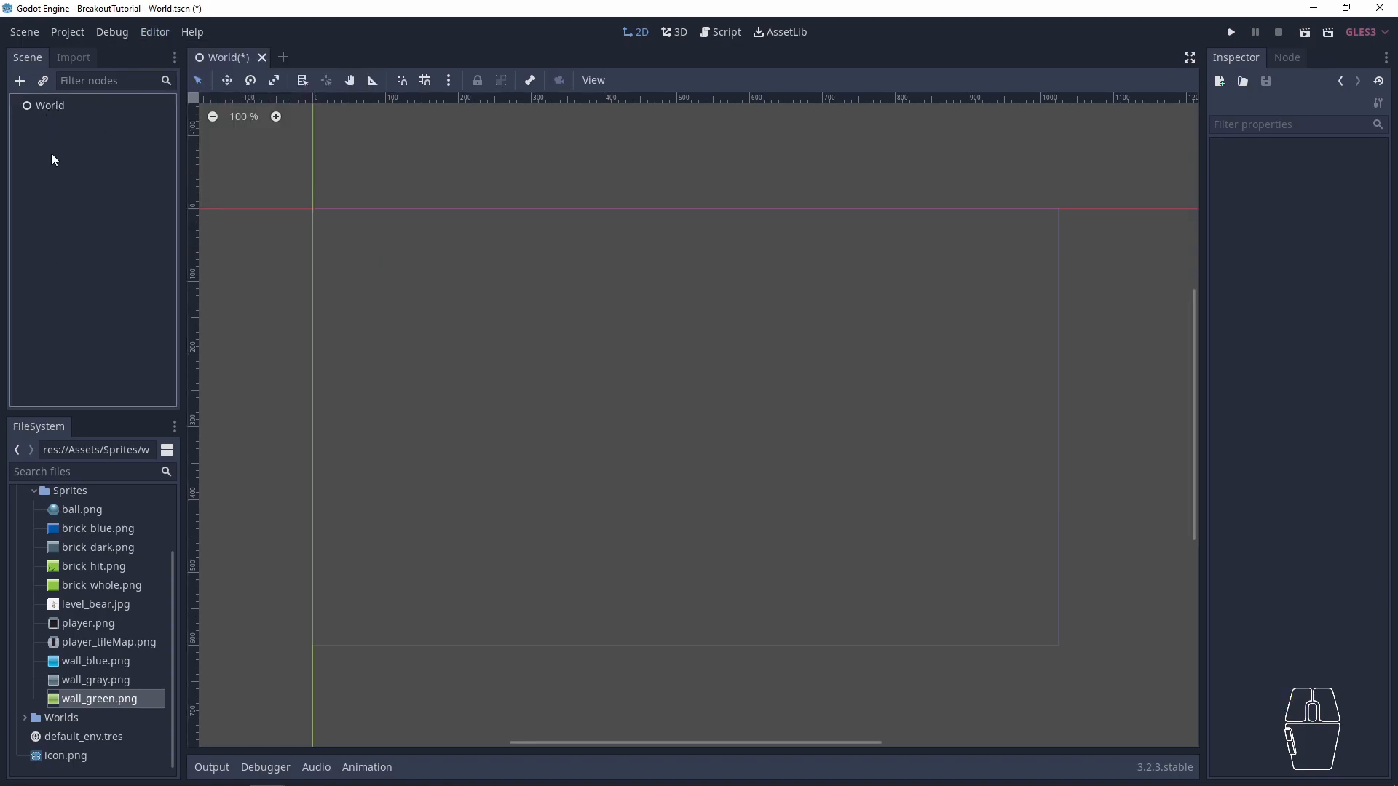
- Start adding a child node to World and compare the descriptions of CollisionPolygon and CollisionShape among the Spatial node types
right_click(41, 104)
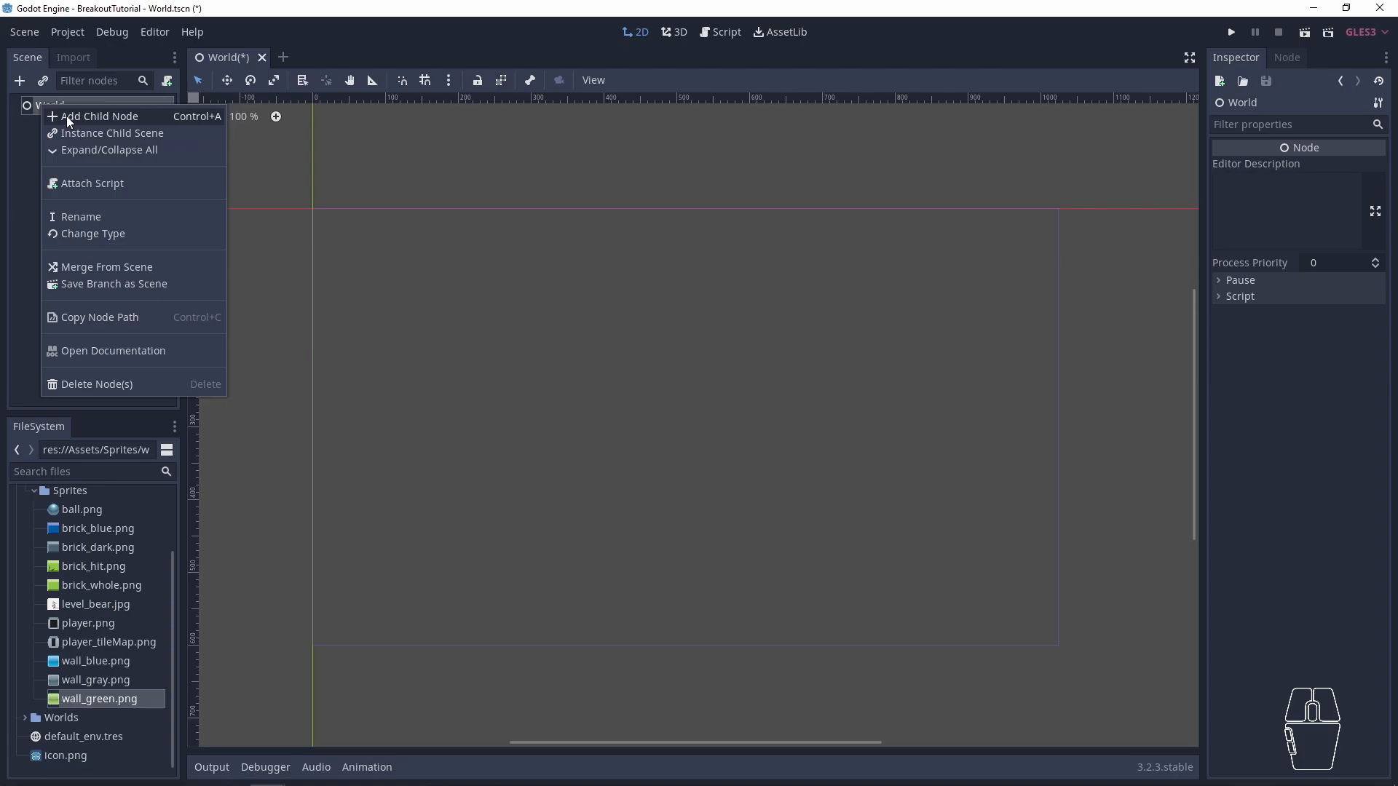
click(67, 116)
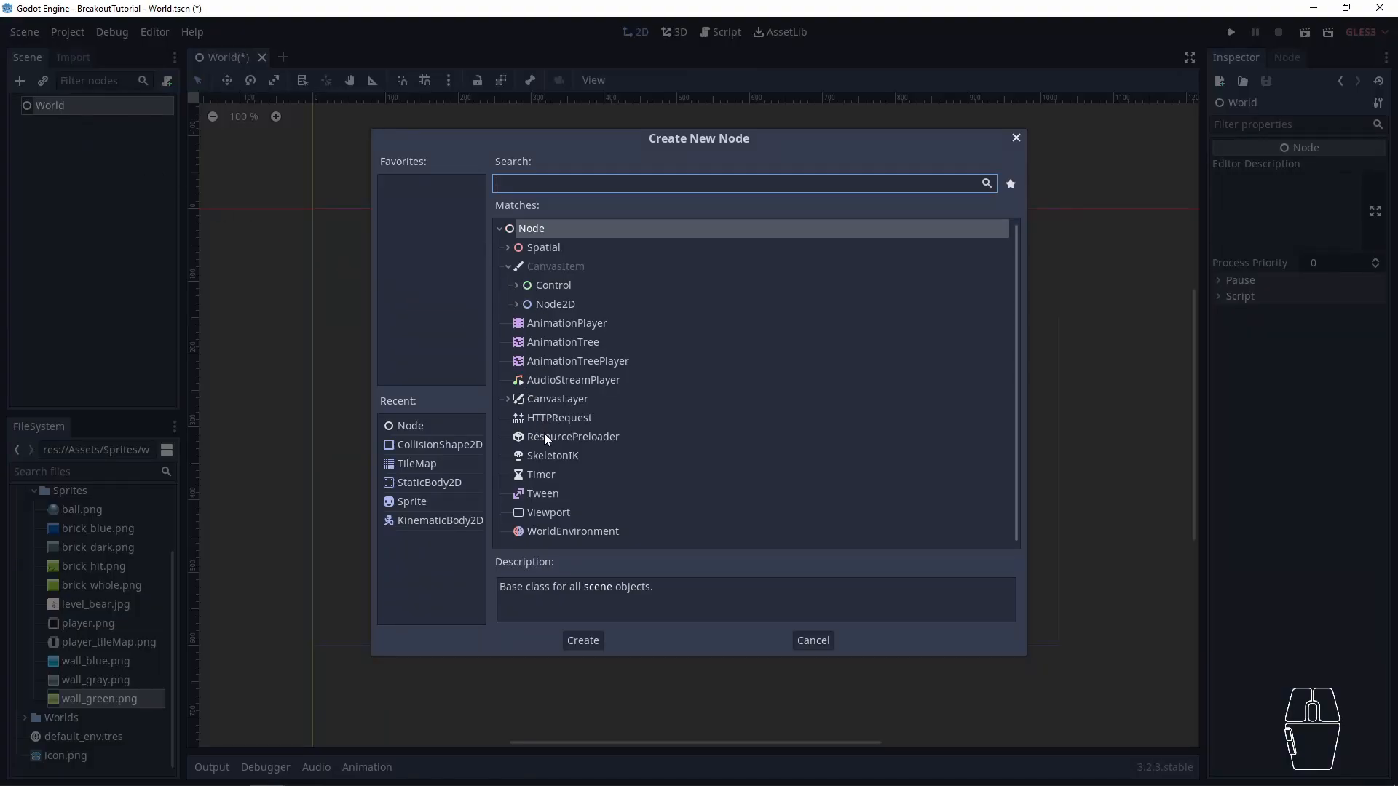
click(509, 250)
scroll(575, 361, down, 5)
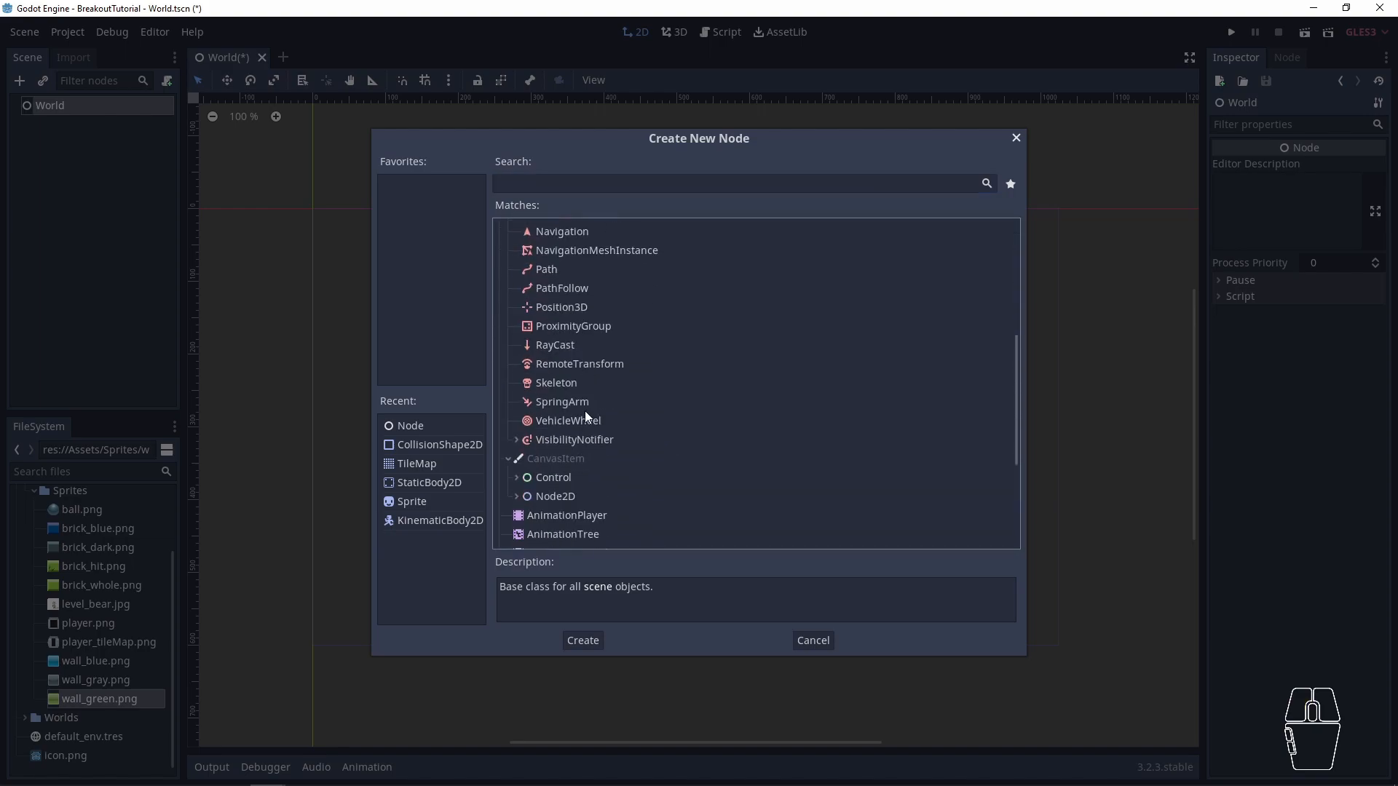
scroll(570, 358, up, 5)
text(col)
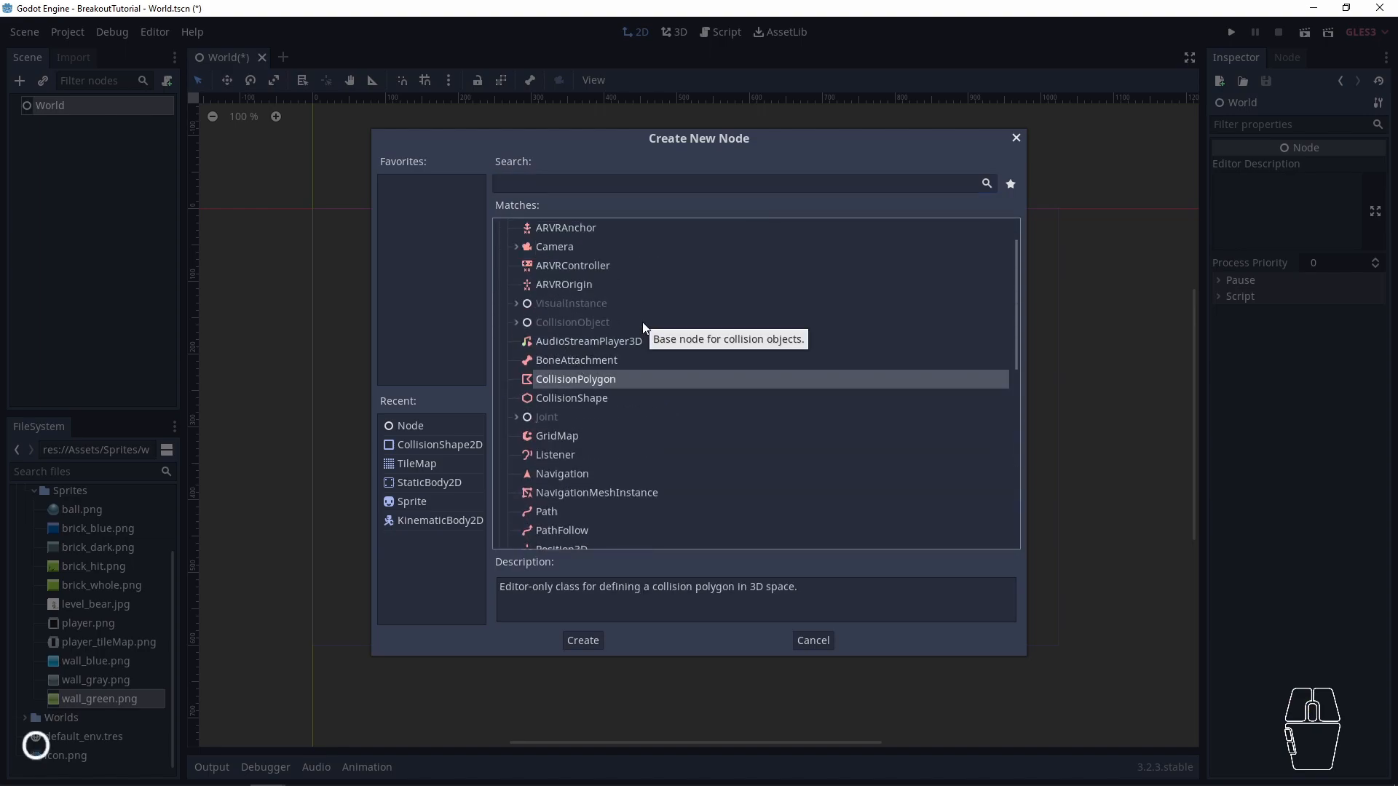
text(n)
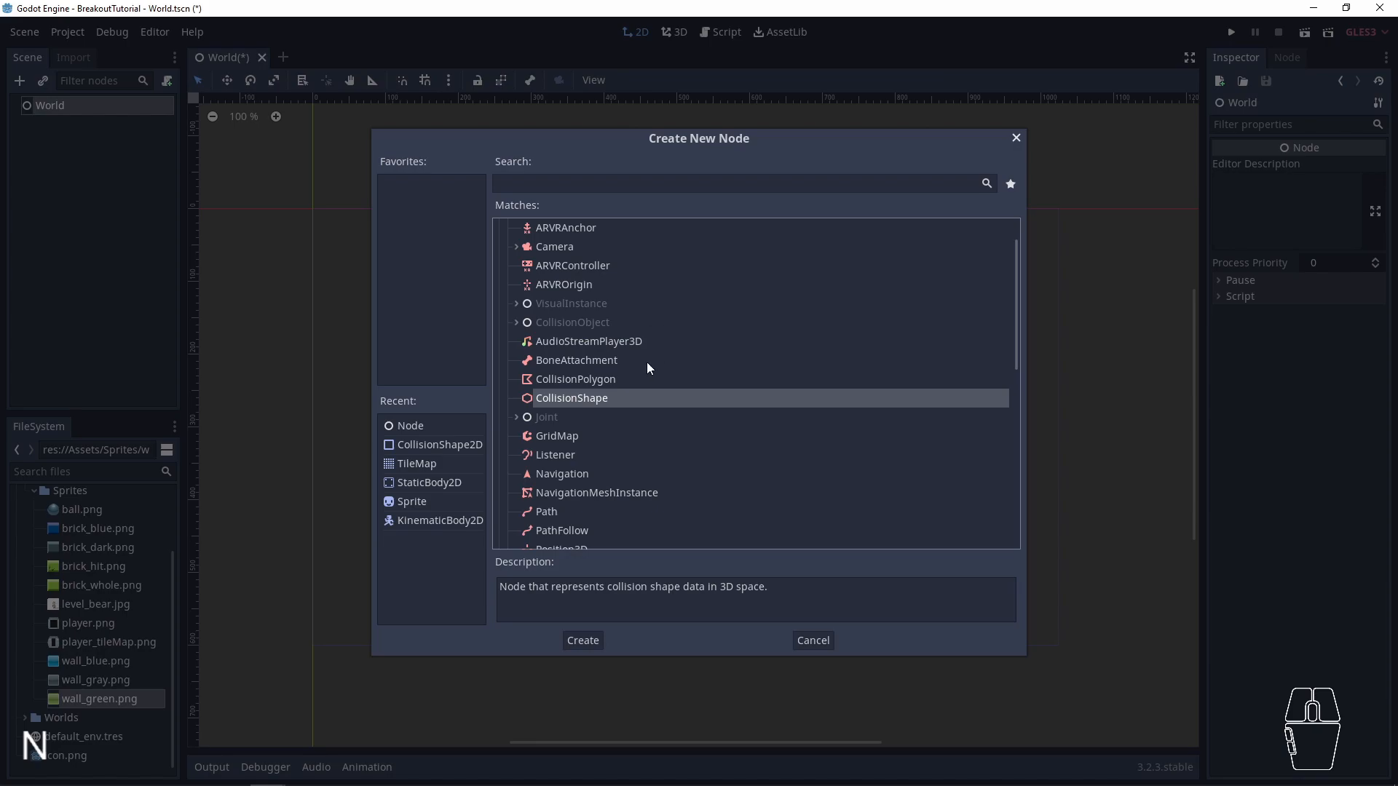
click(577, 383)
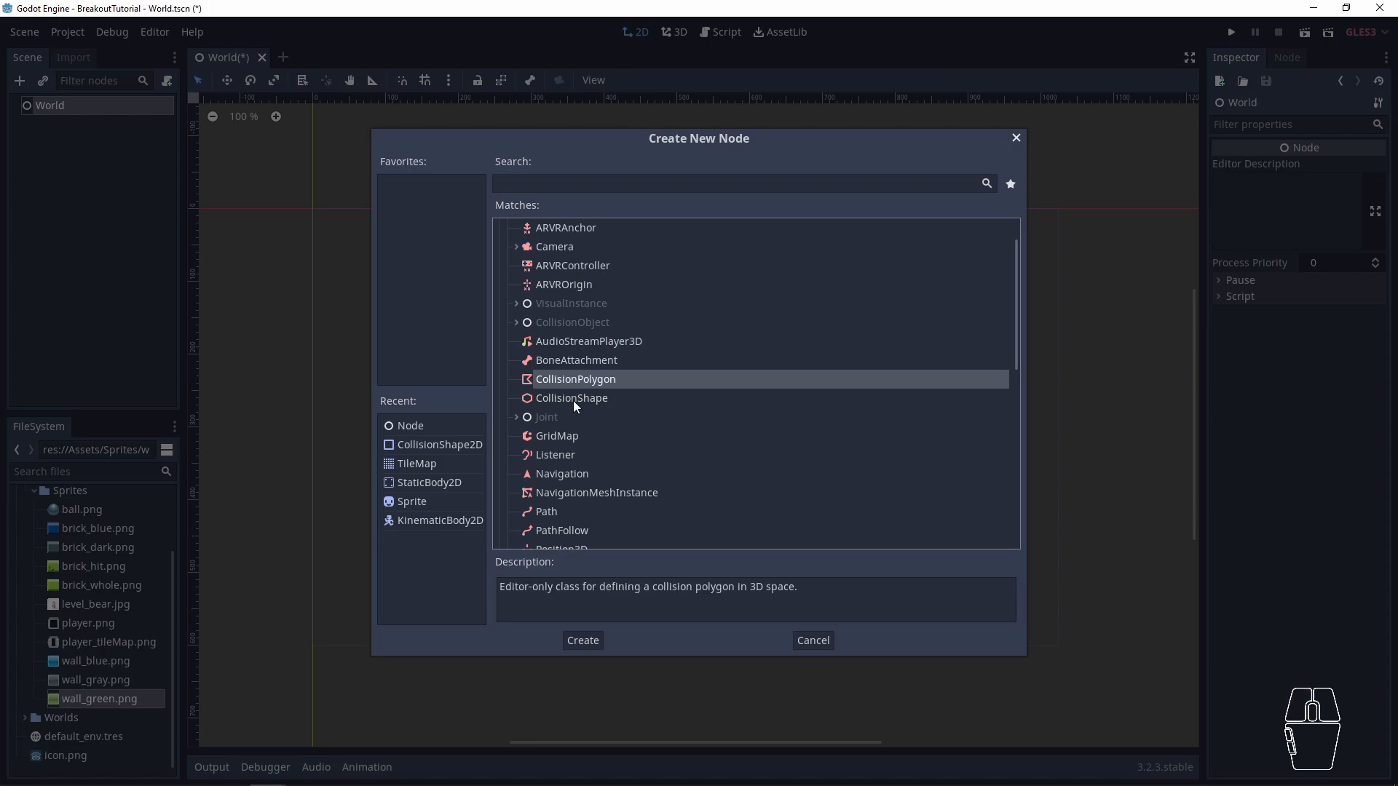
click(591, 397)
click(595, 383)
click(596, 397)
click(595, 382)
click(596, 398)
click(587, 381)
scroll(586, 371, up, 1)
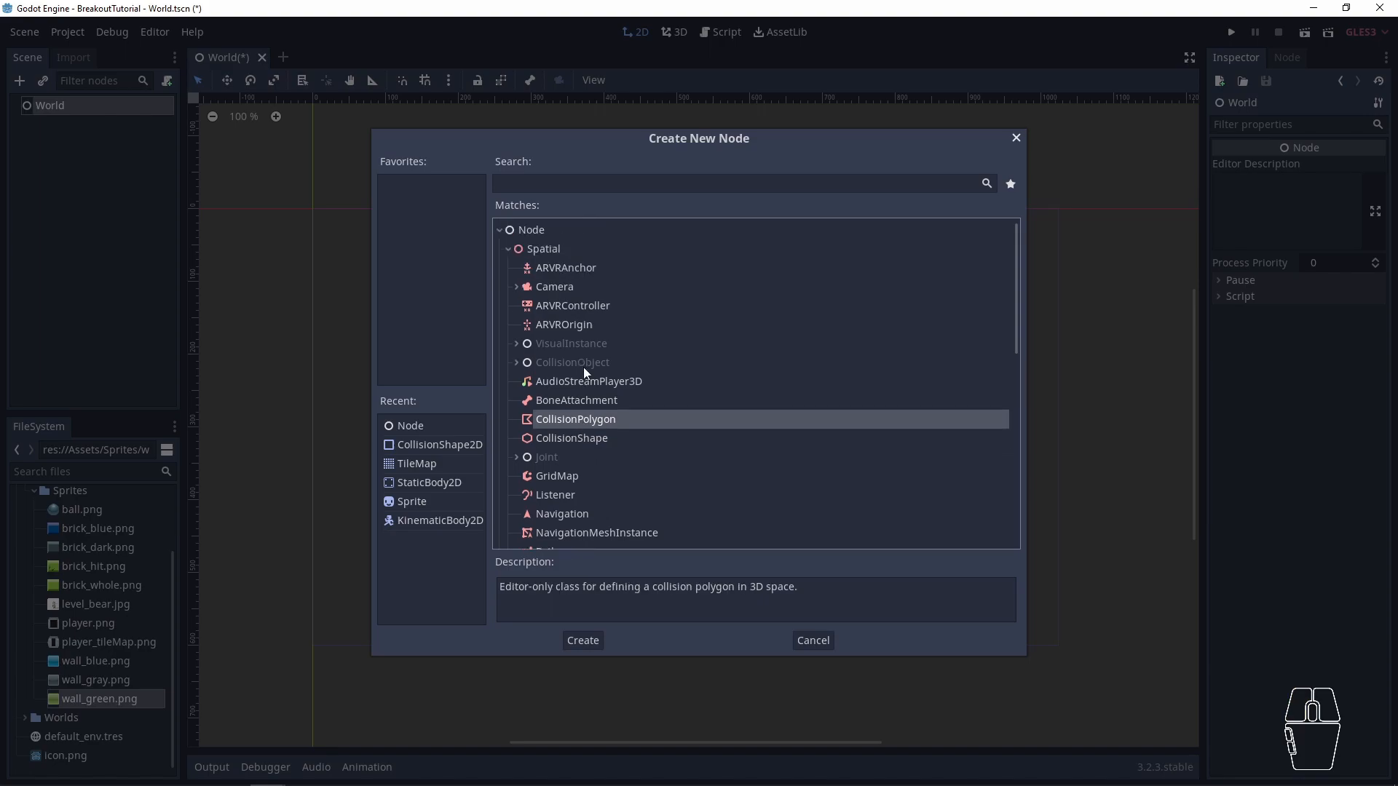
- Collapse the Spatial types, browse the node types under Node2D, and leave node creation without adding anything
click(509, 249)
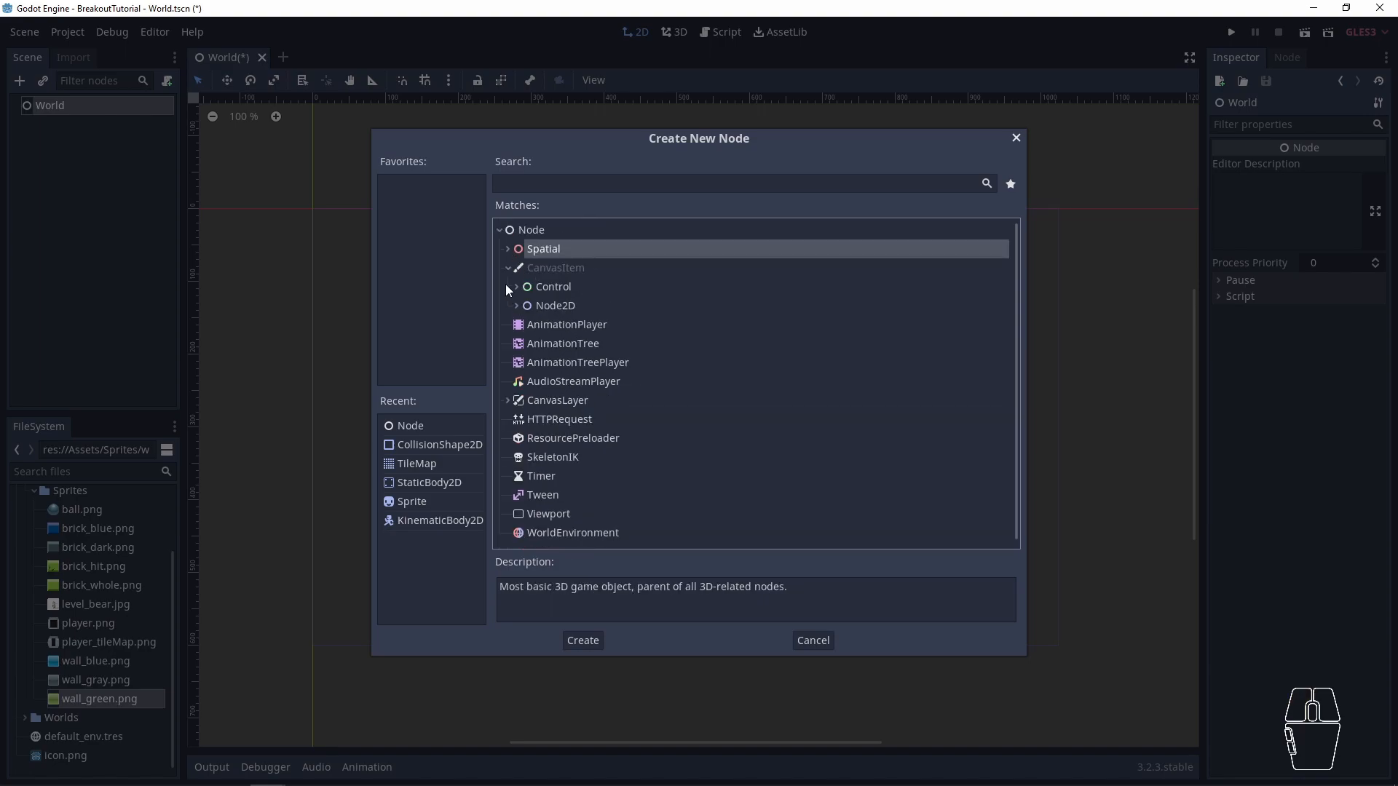
click(517, 306)
scroll(587, 368, down, 3)
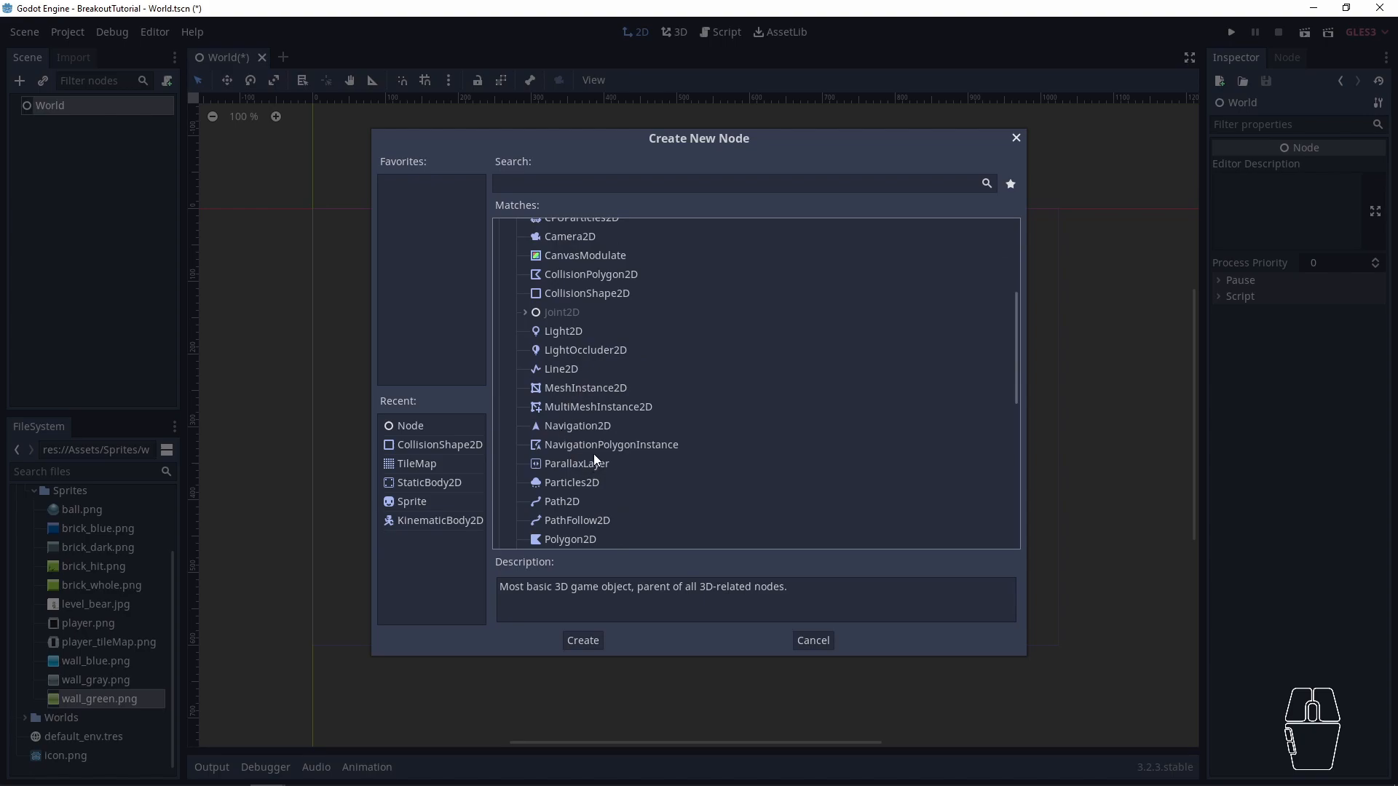
scroll(570, 421, down, 3)
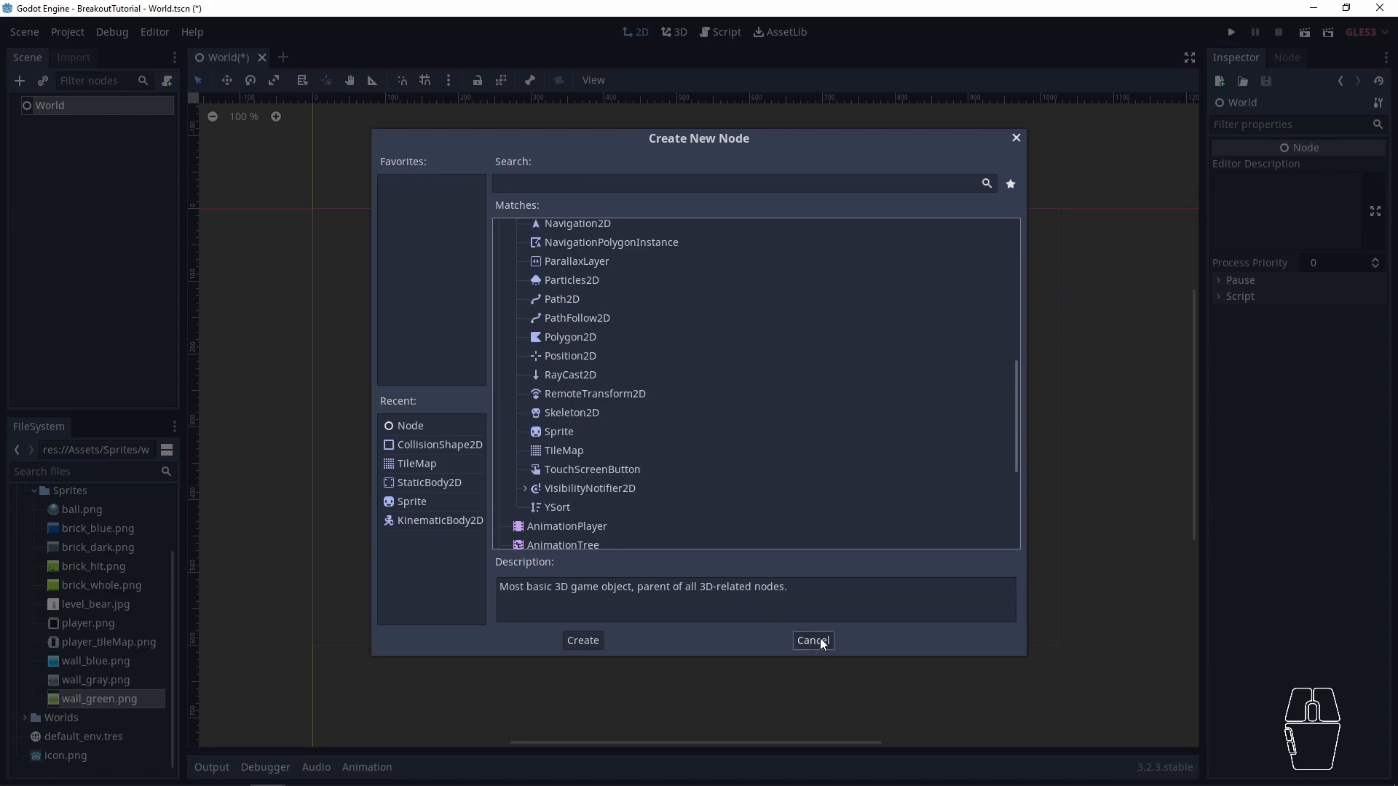
scroll(569, 364, up, 4)
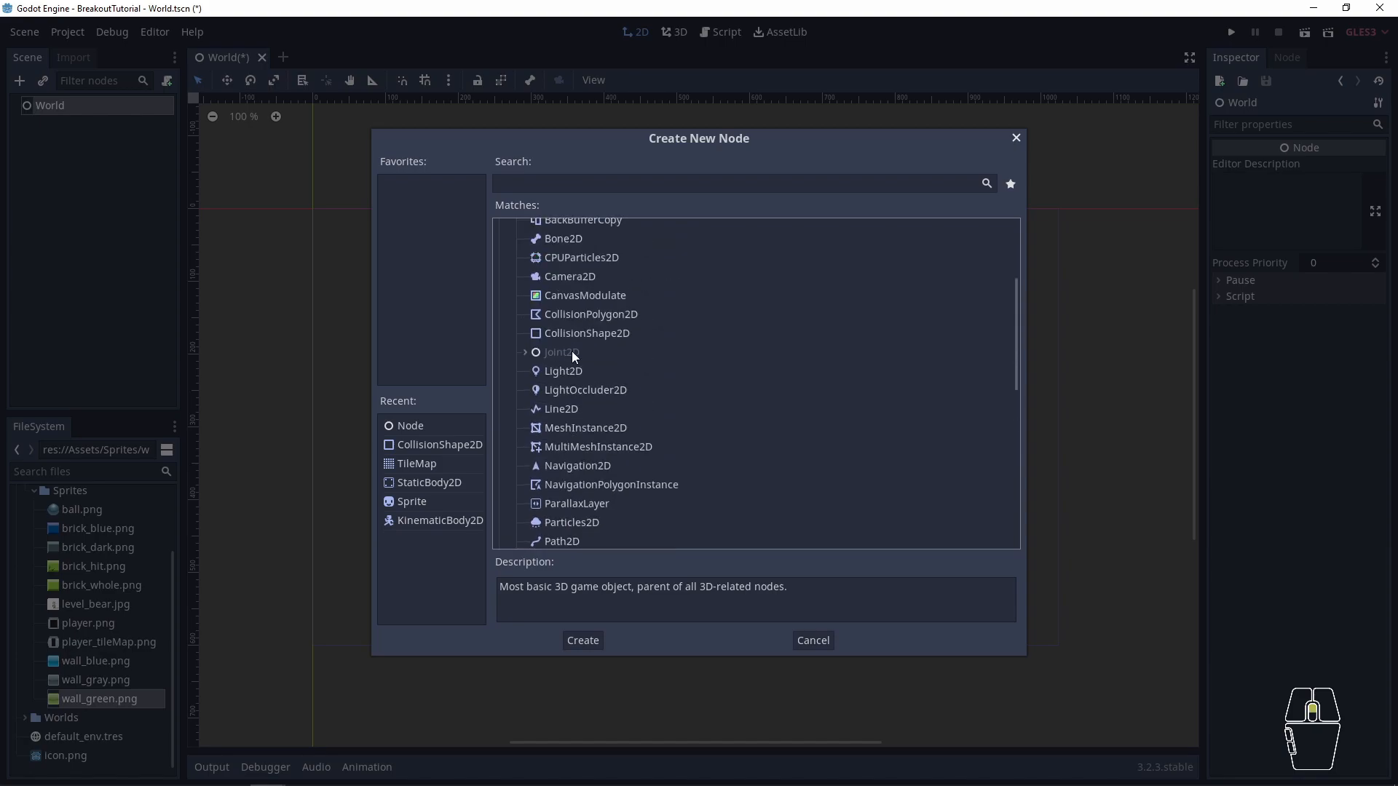
click(814, 641)
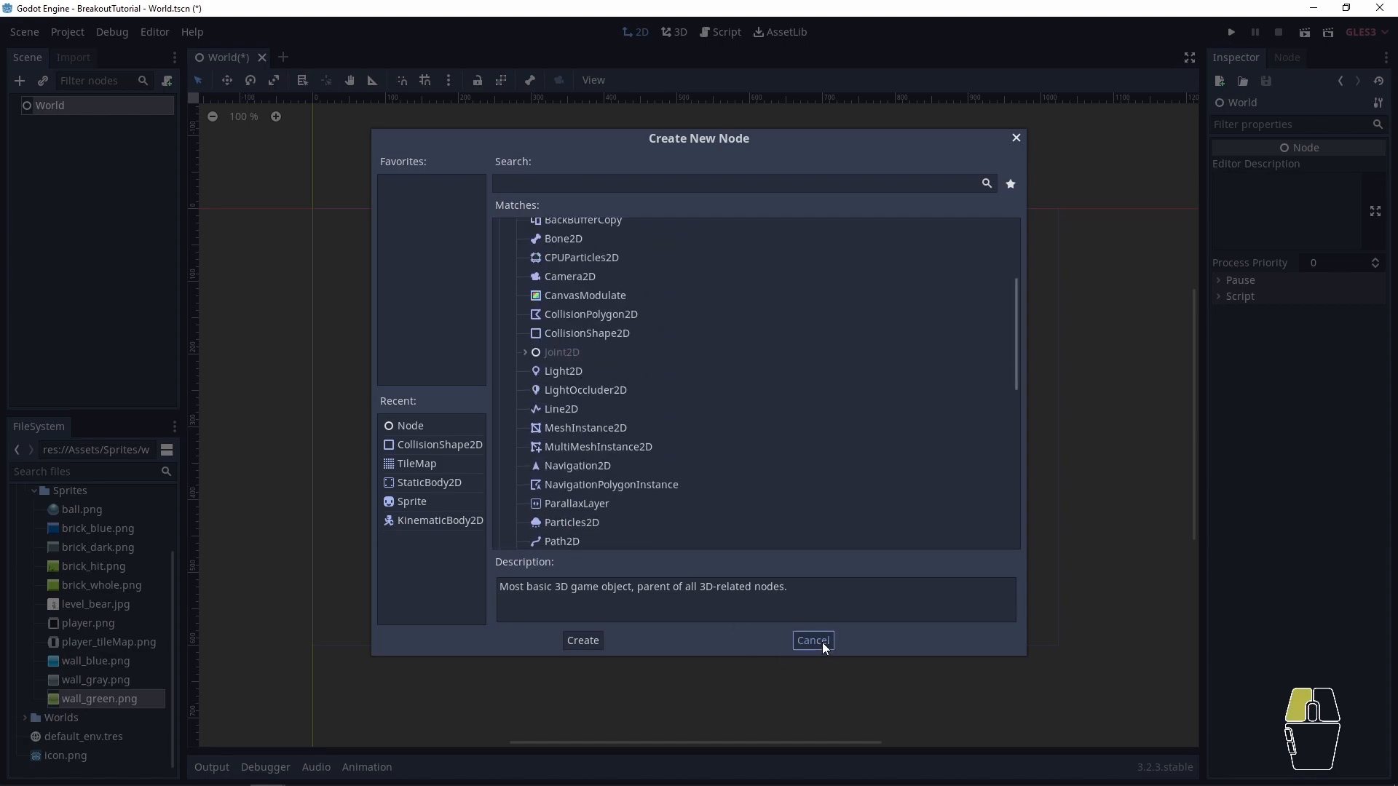
- Search the node types for "collisionshape", compare CollisionShape2D with CollisionShape, and leave node creation without adding either
click(159, 220)
key(ctrl+a)
text(collisoi)
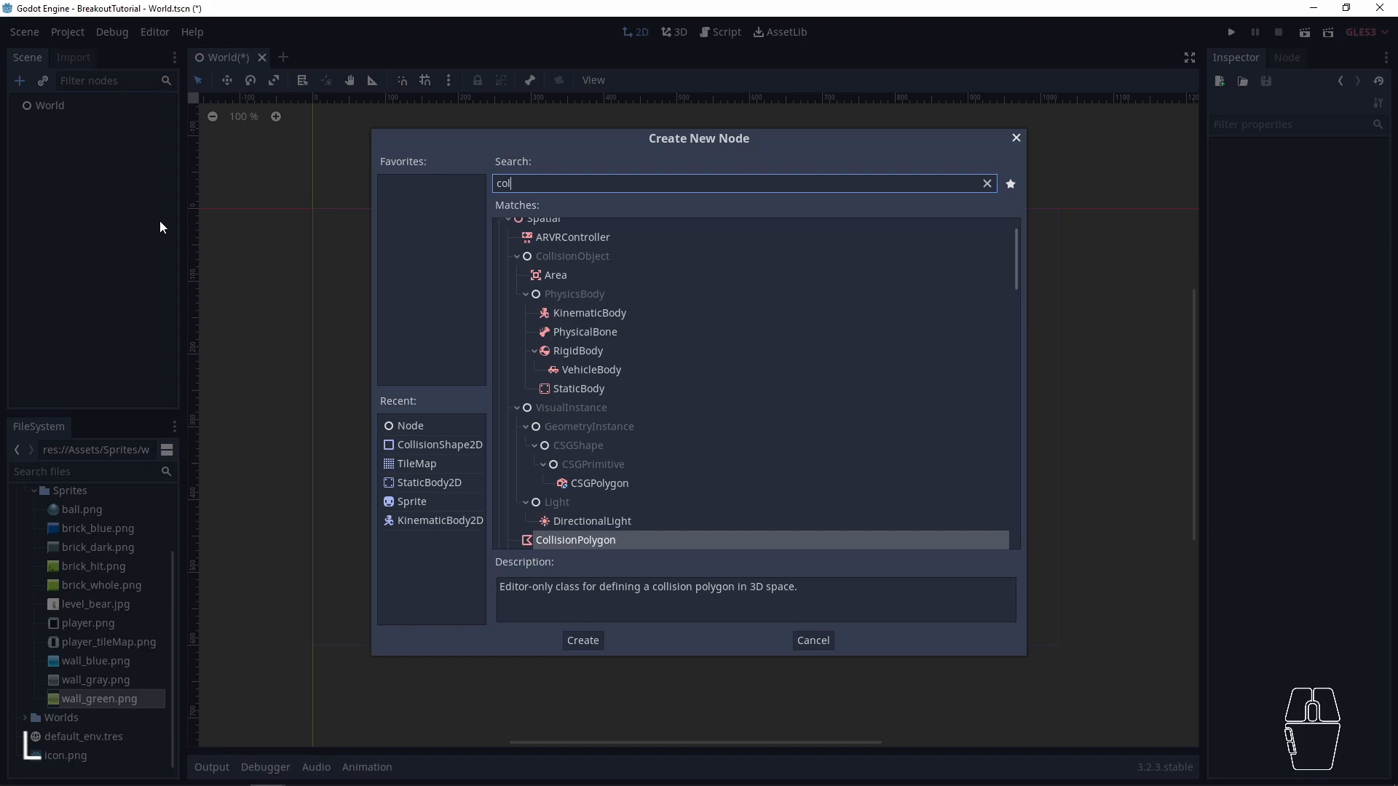
key(BackSpace)
key(BackSpace)
text(i)
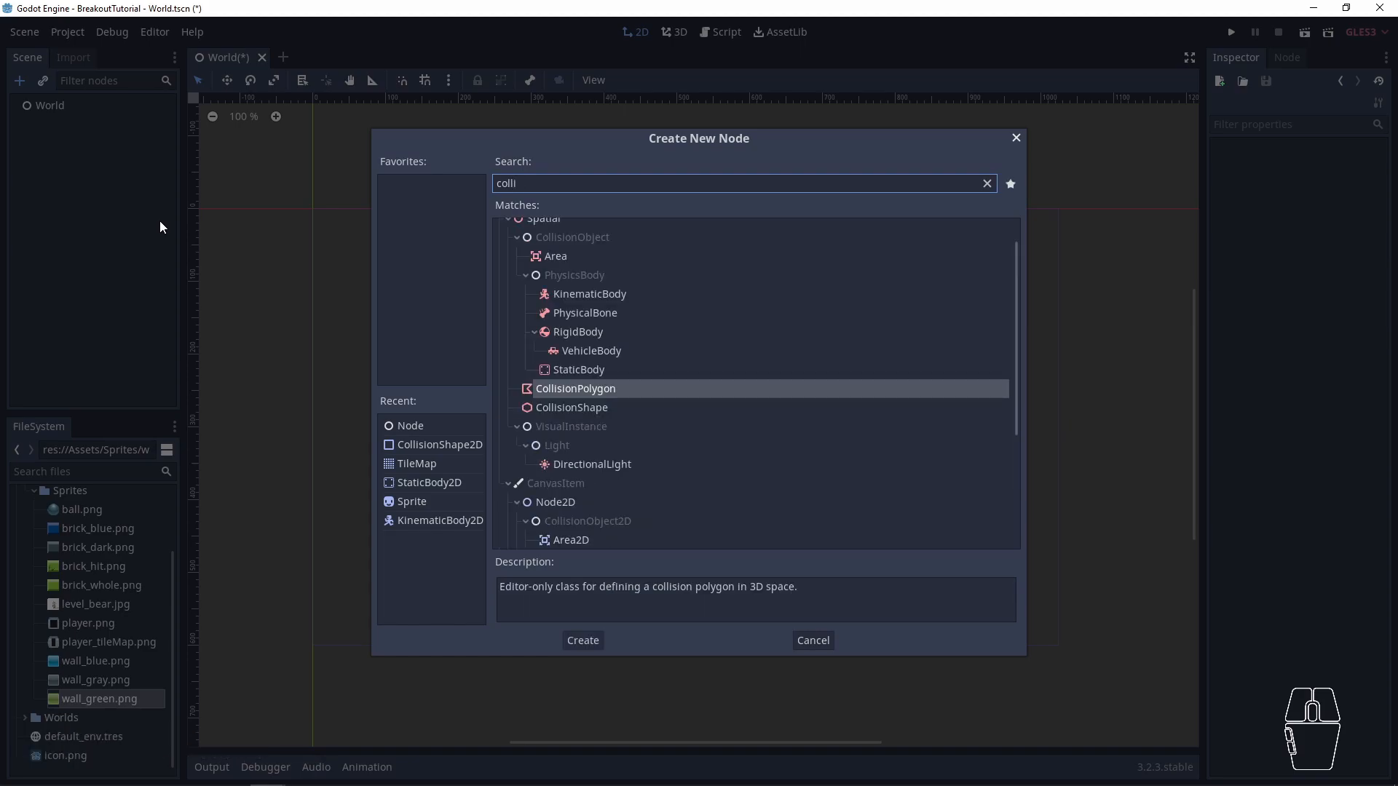
text(onshape)
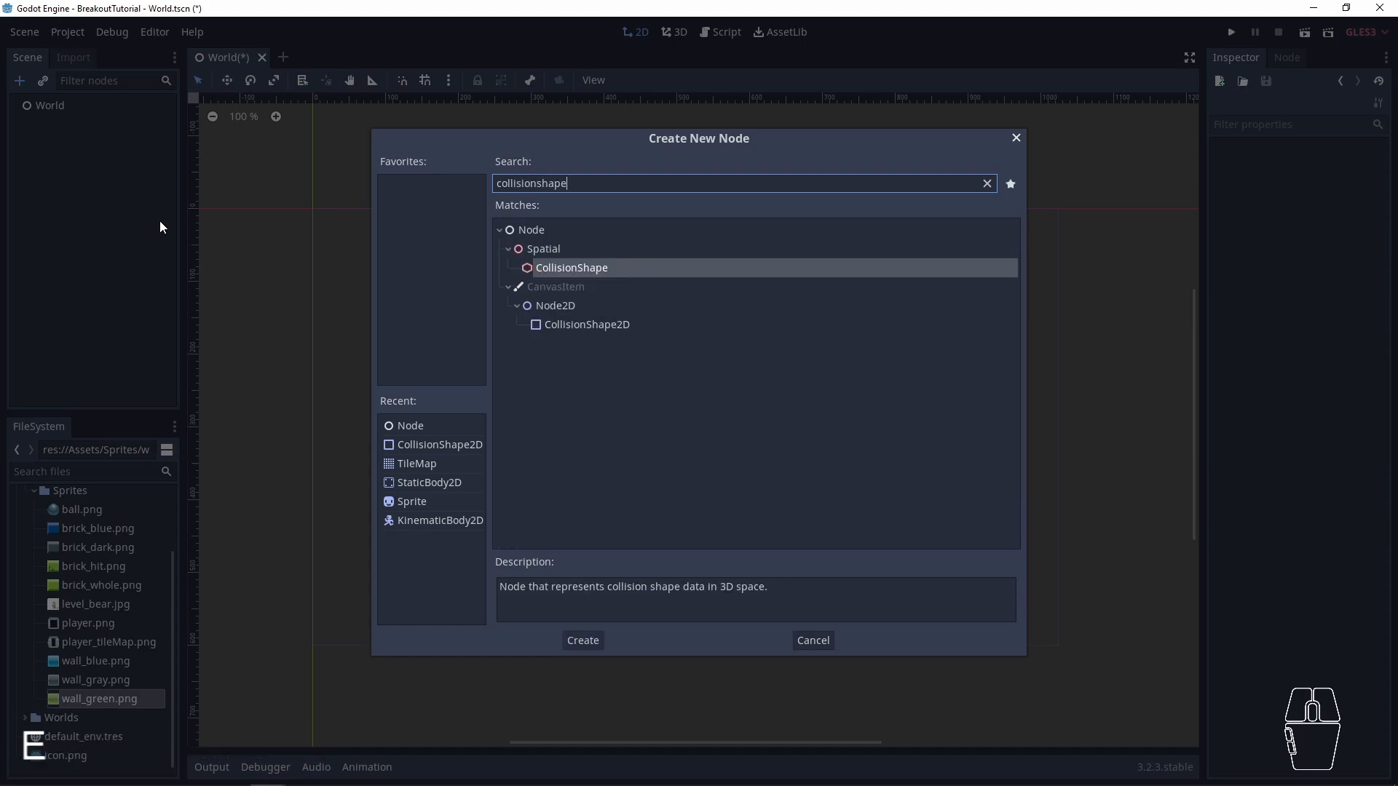
click(582, 324)
click(602, 269)
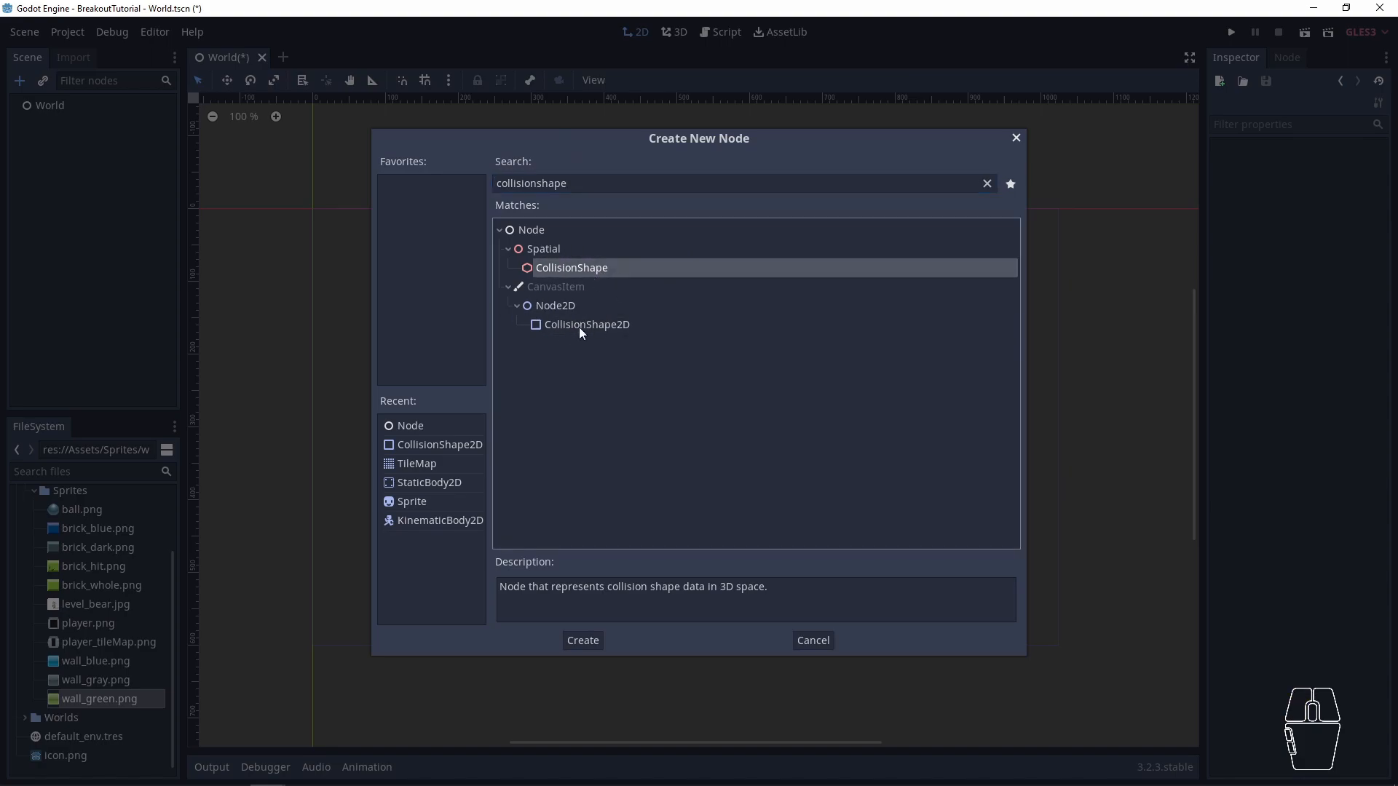
click(828, 643)
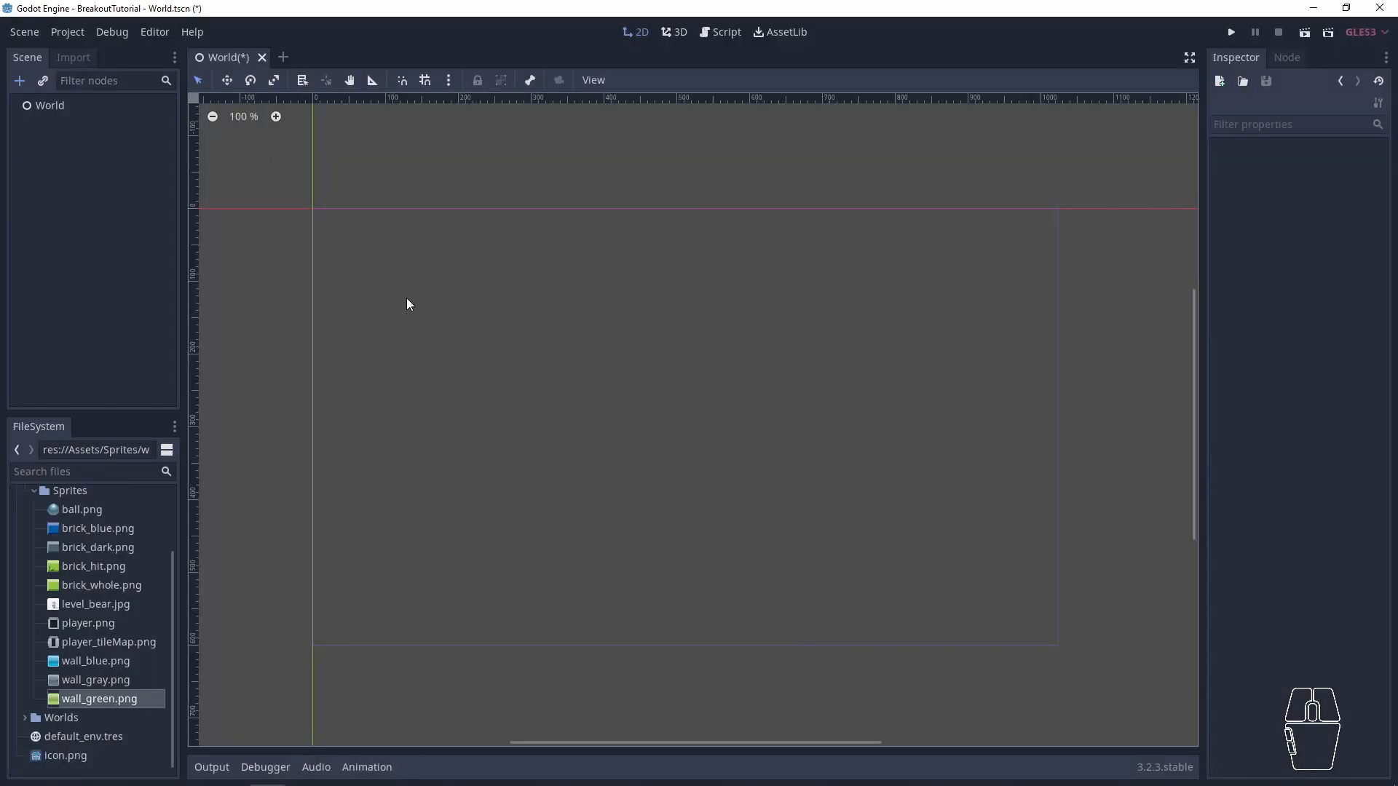
- Create a new editor feature profile named 2d-game
click(142, 36)
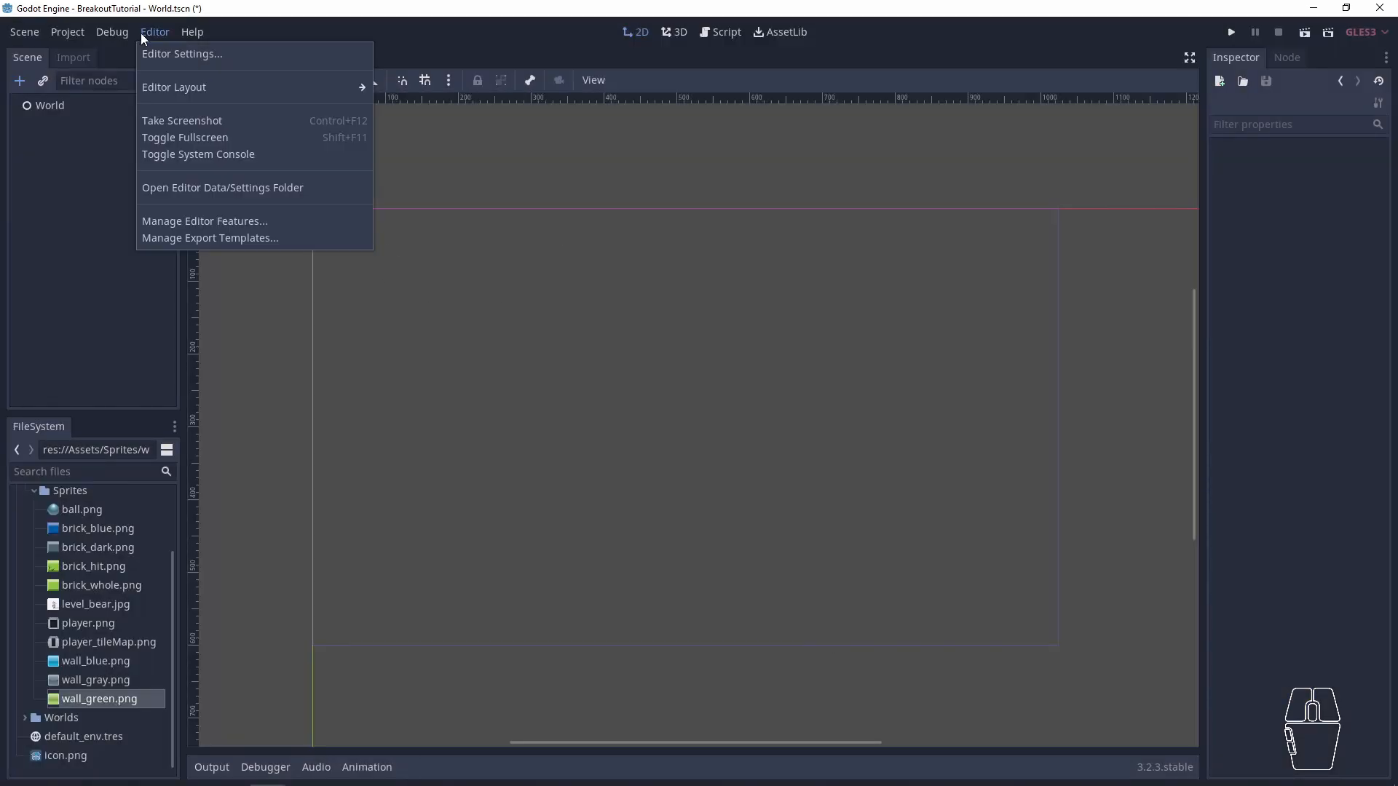
click(190, 228)
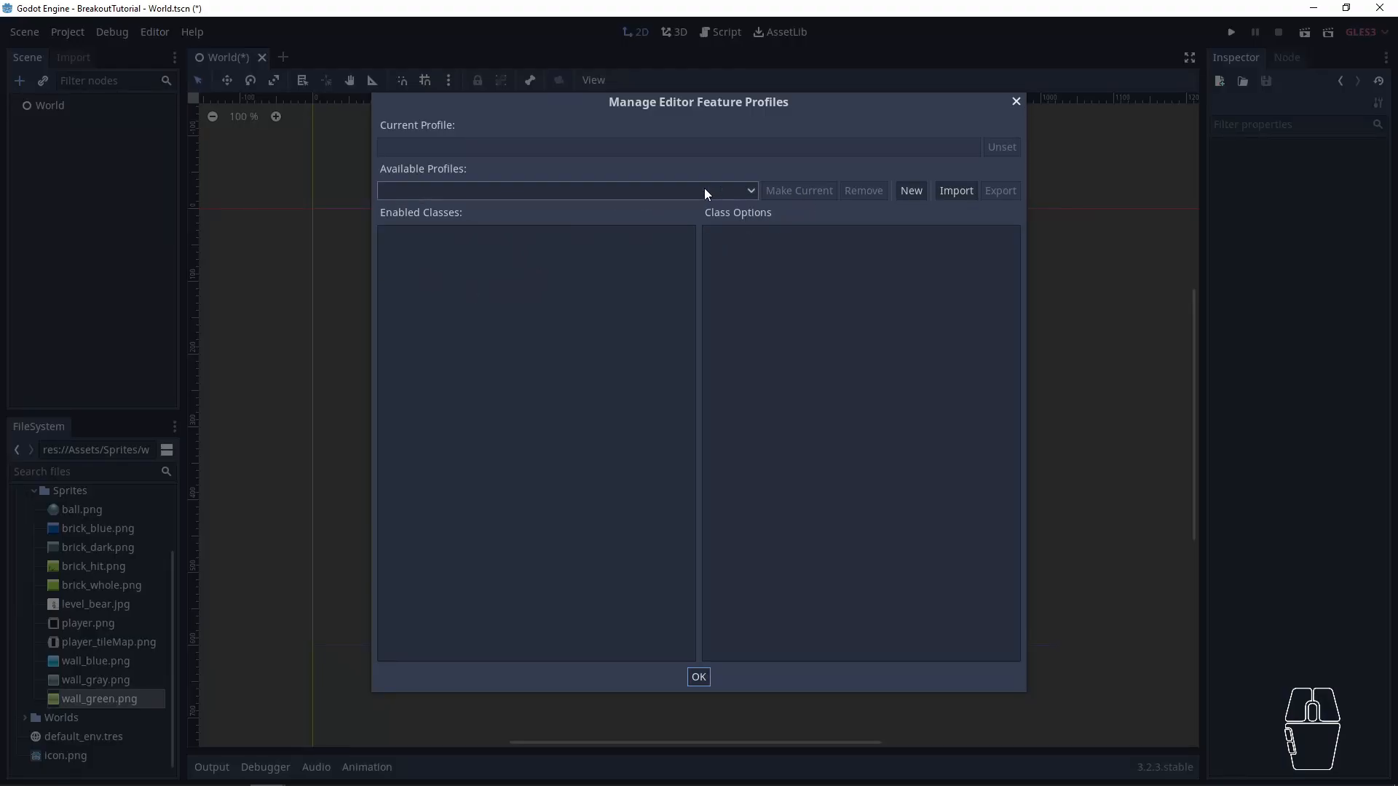
drag(637, 100, 624, 117)
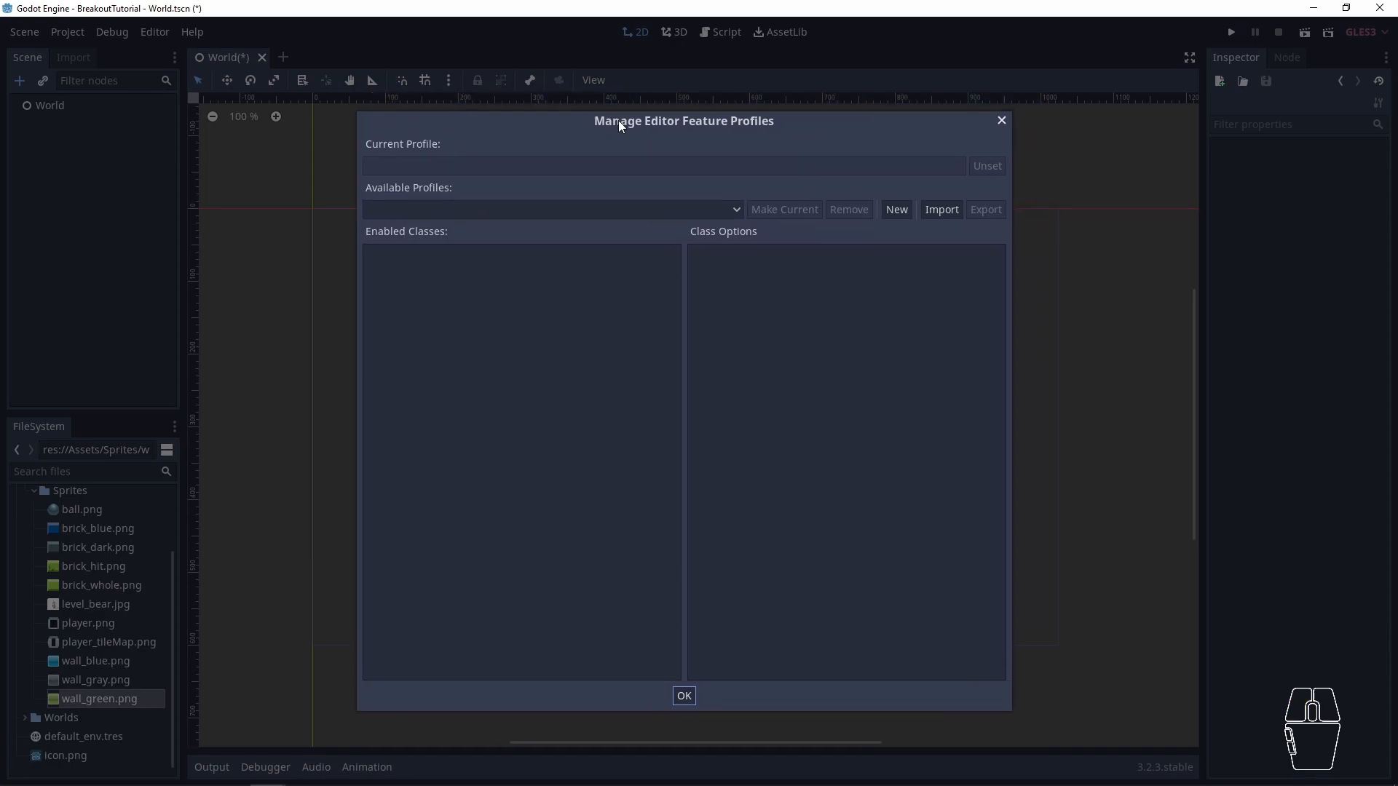
click(896, 214)
text(2d-game)
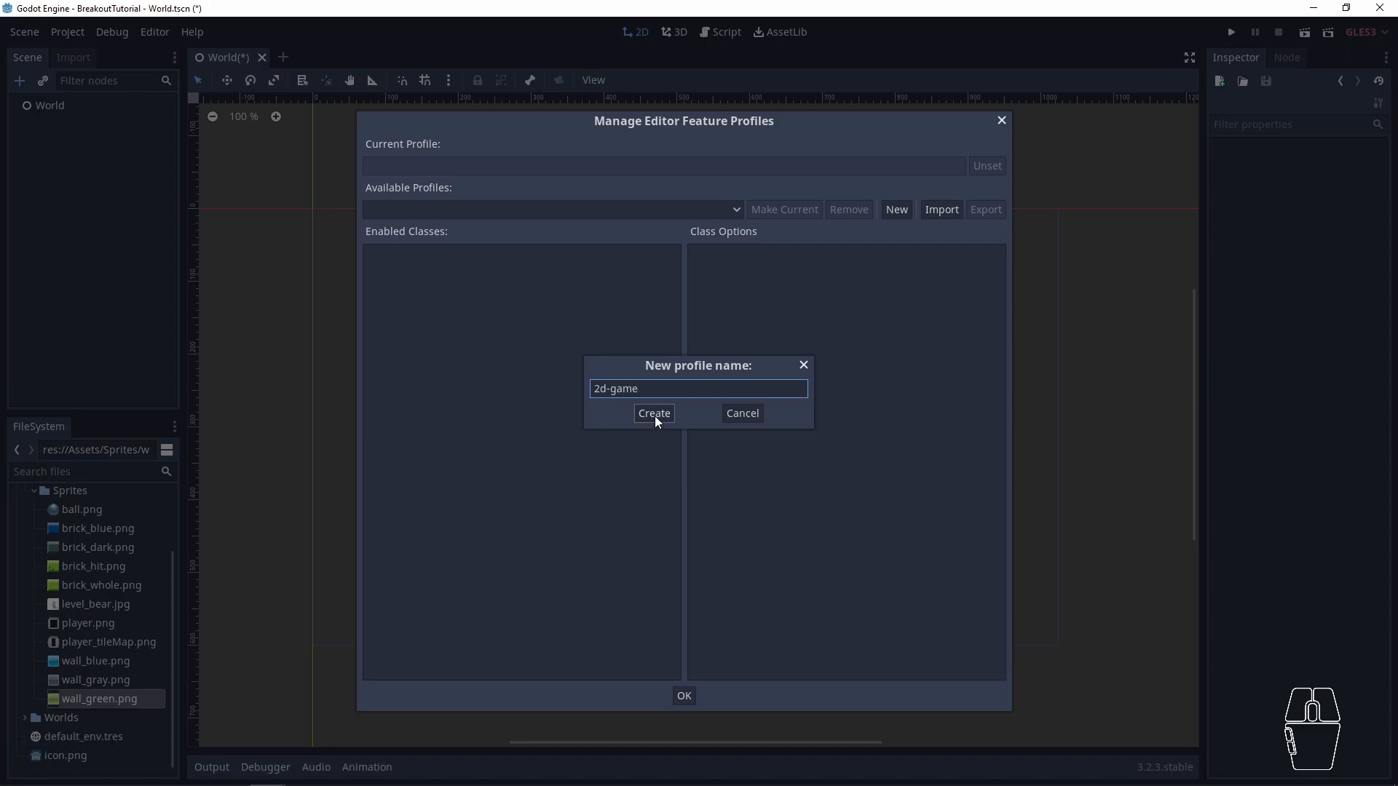
click(654, 414)
- Disable the 3D Editor feature and the Spatial class in the 2d-game profile, and close the profile manager
click(391, 279)
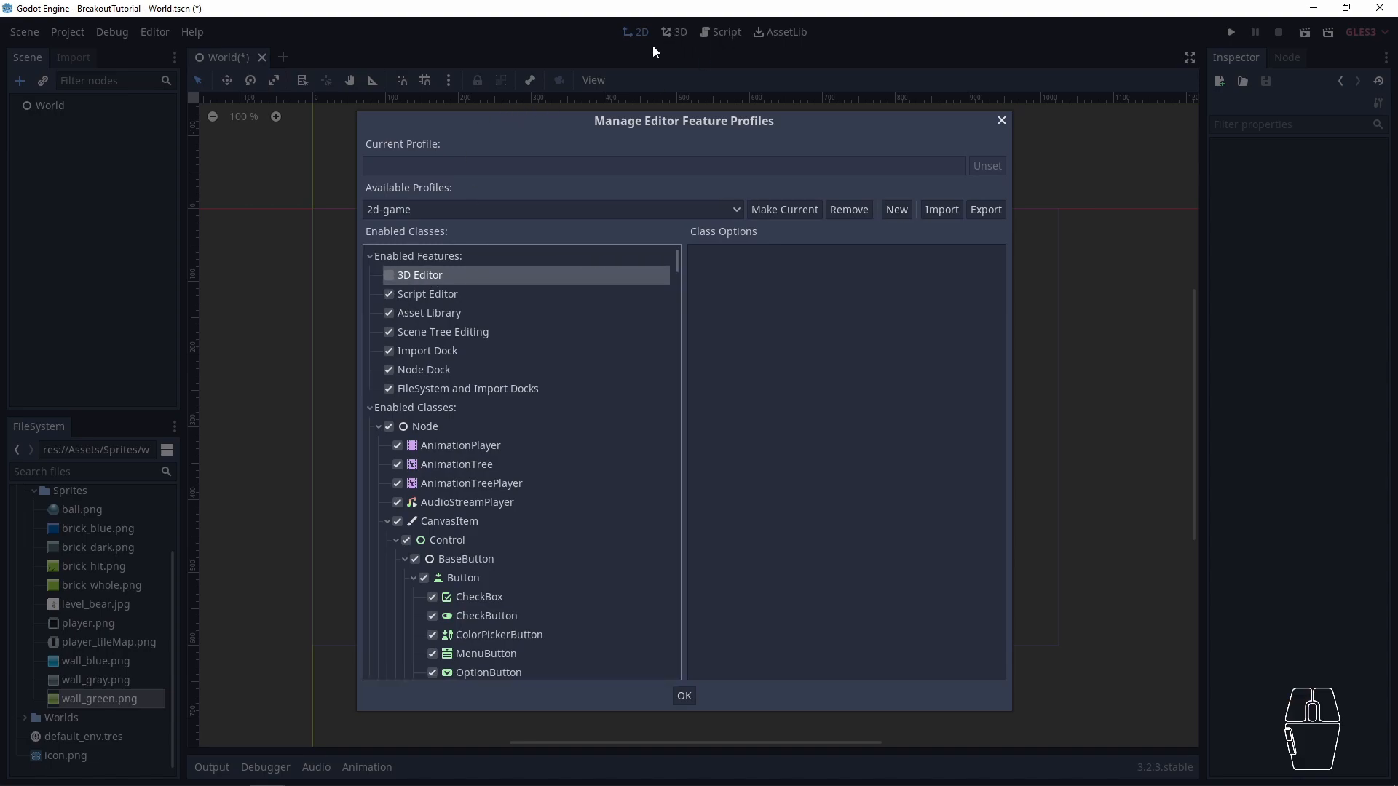
scroll(479, 582, down, 3)
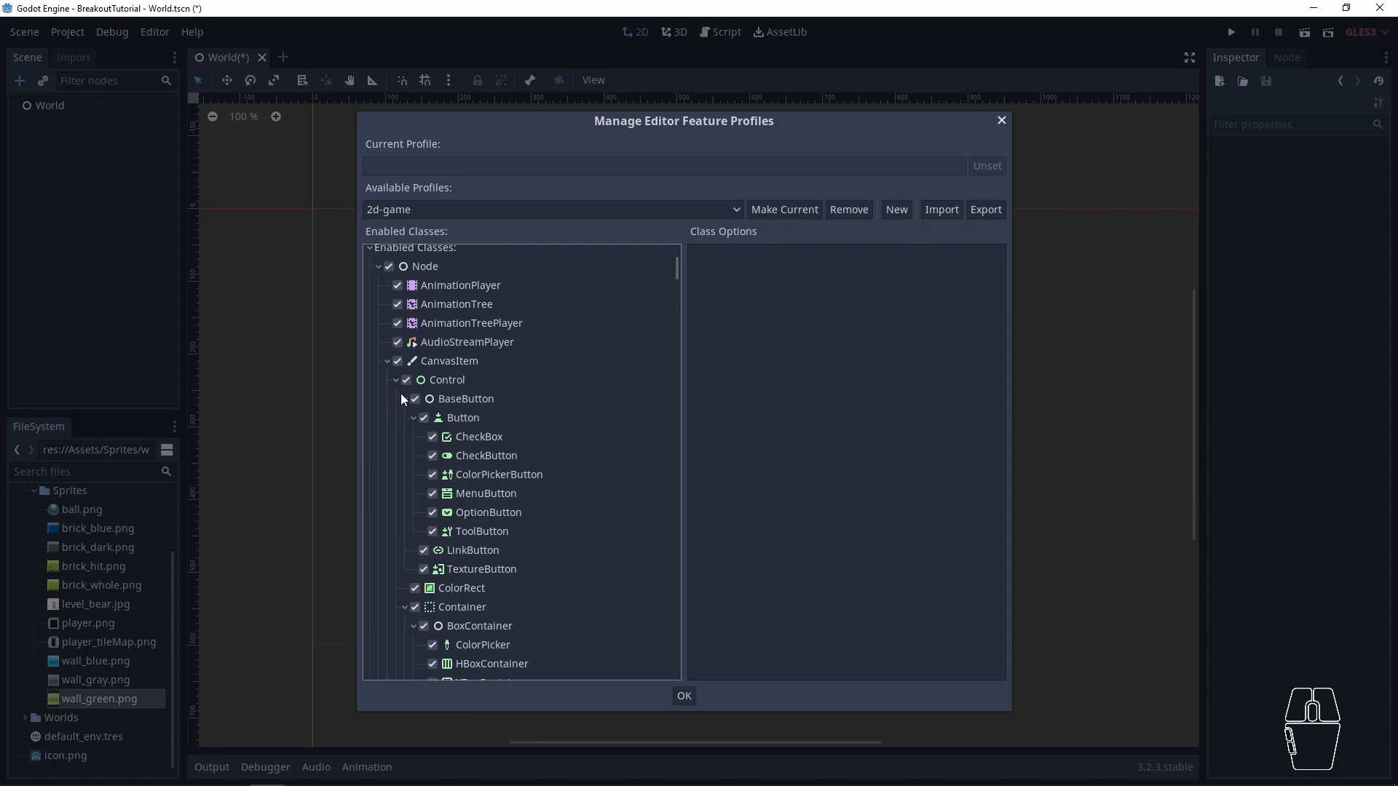
click(385, 367)
click(398, 362)
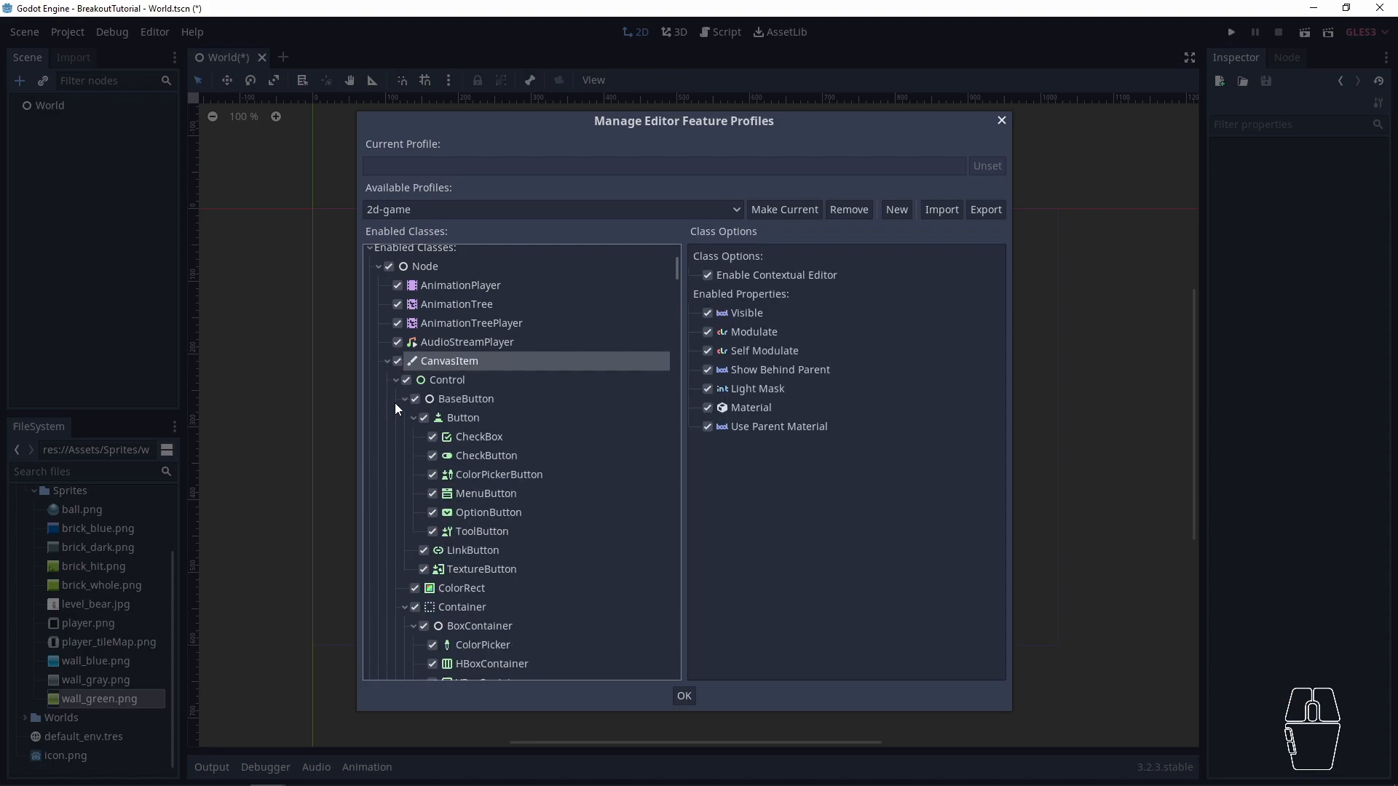
scroll(437, 408, down, 8)
scroll(463, 455, up, 10)
scroll(469, 462, up, 2)
scroll(484, 509, down, 15)
scroll(485, 524, down, 5)
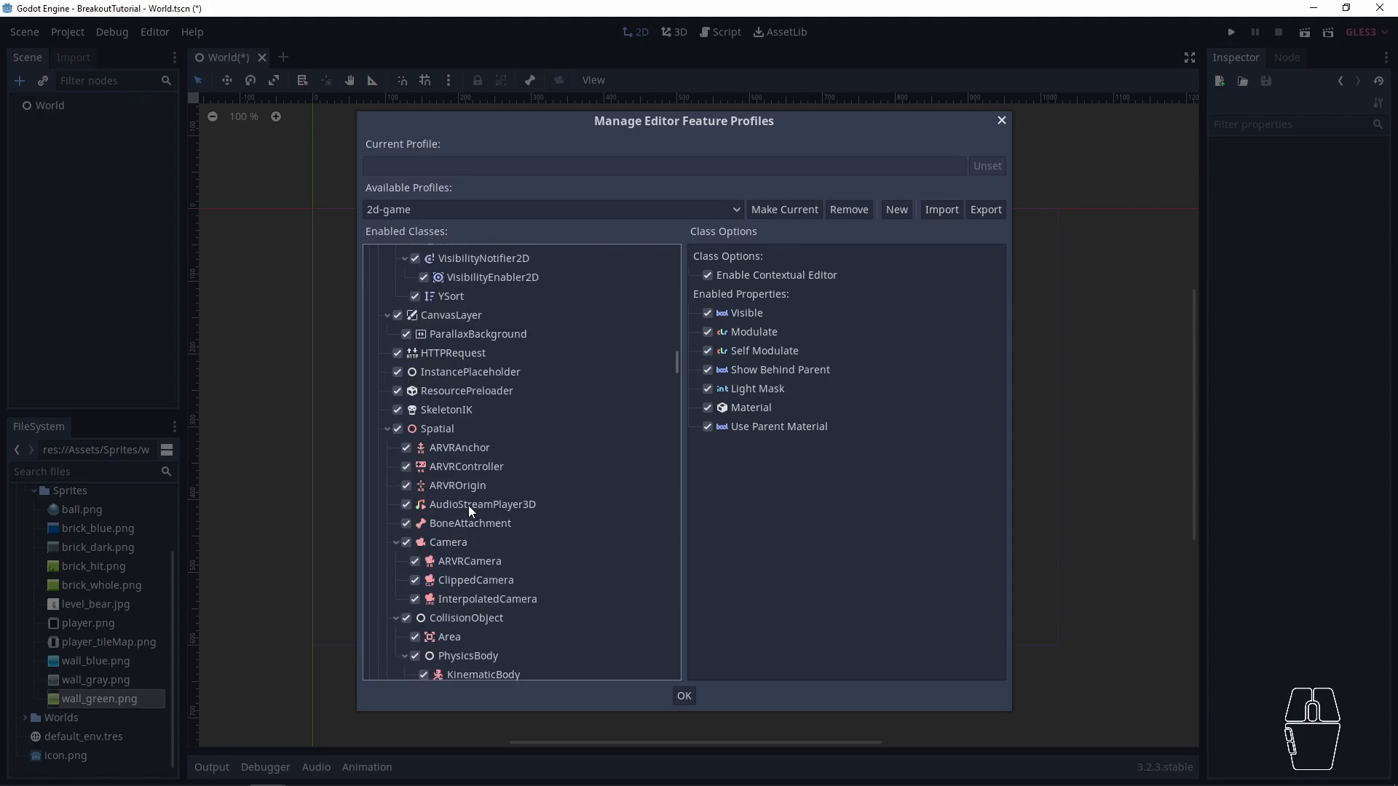
click(398, 429)
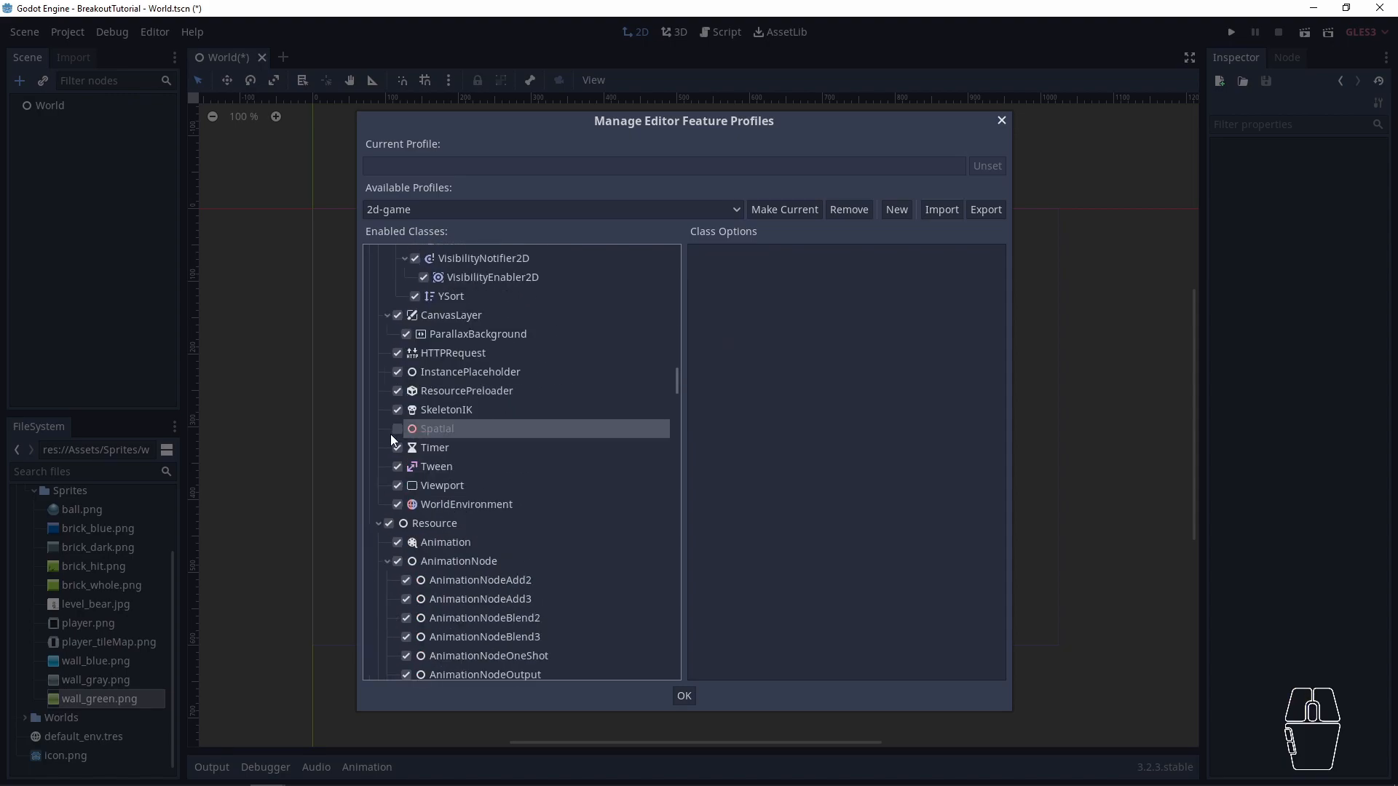
click(684, 698)
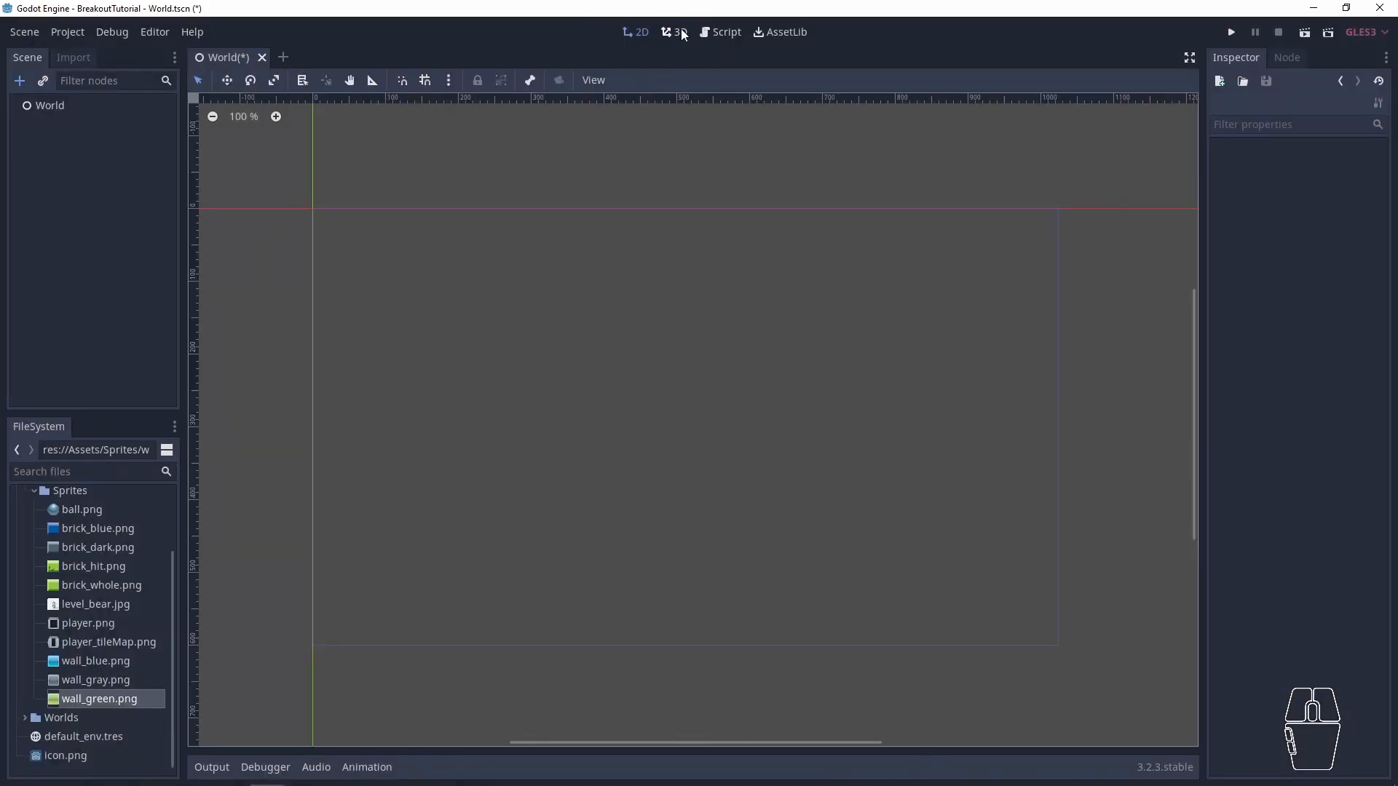
- Make 2d-game the current editor feature profile and save the World scene
click(154, 31)
click(204, 220)
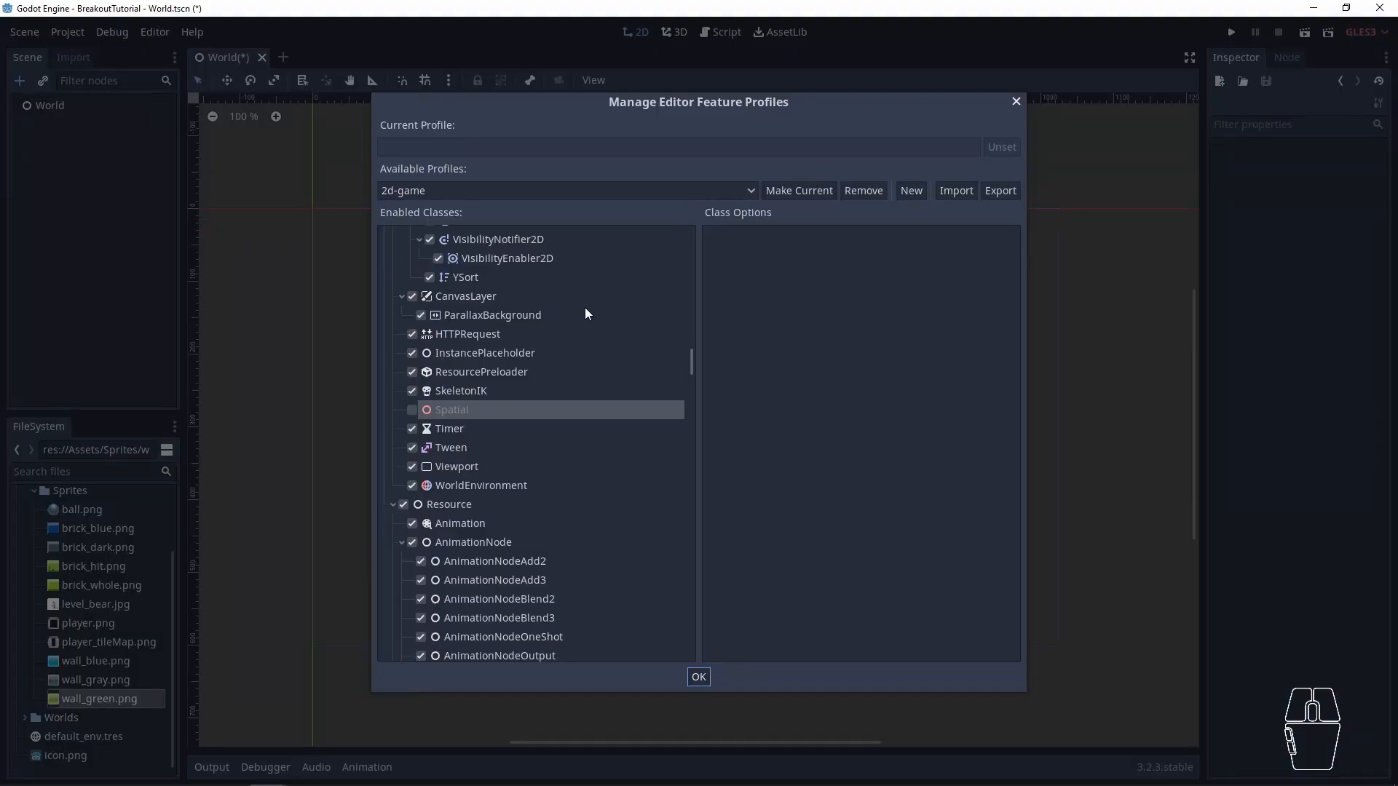
click(810, 193)
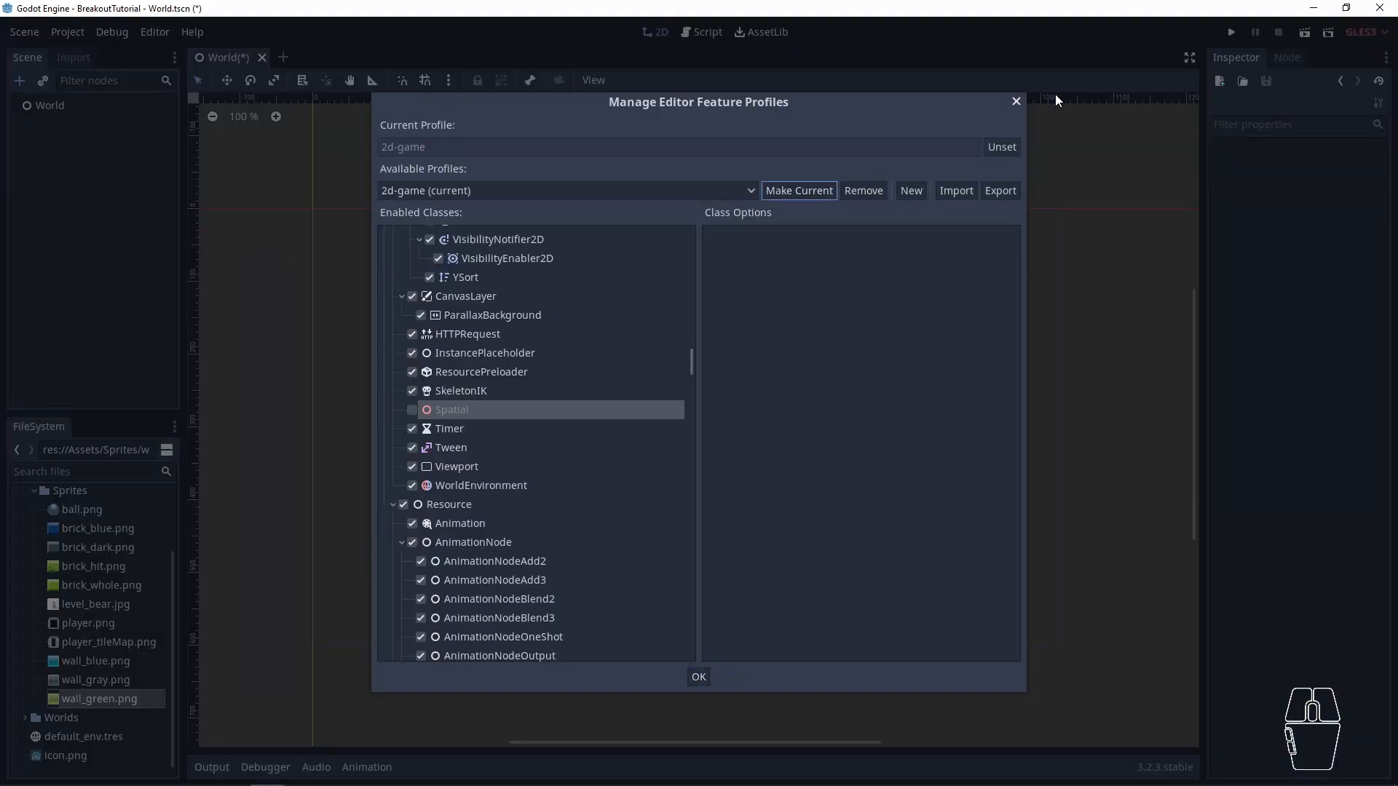
click(698, 679)
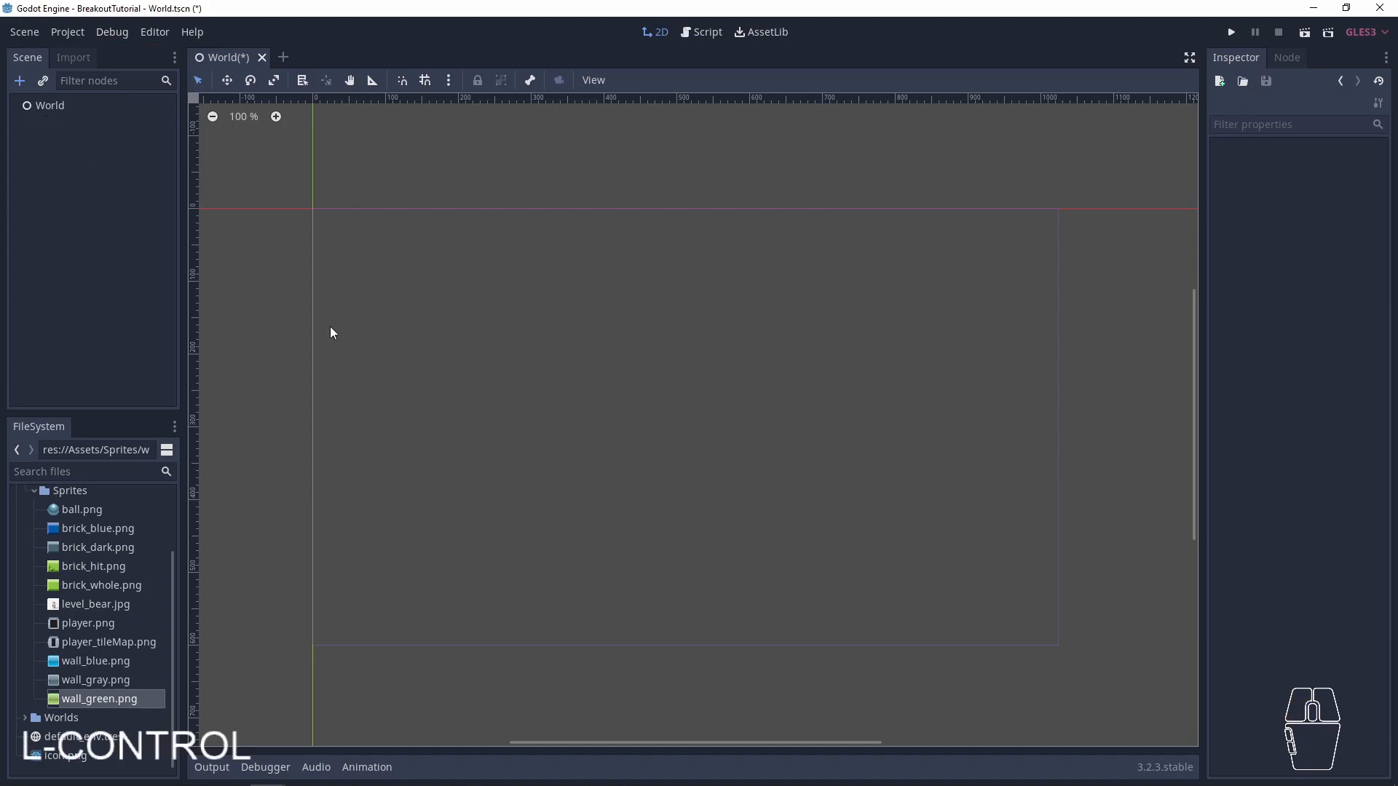
key(ctrl+s)
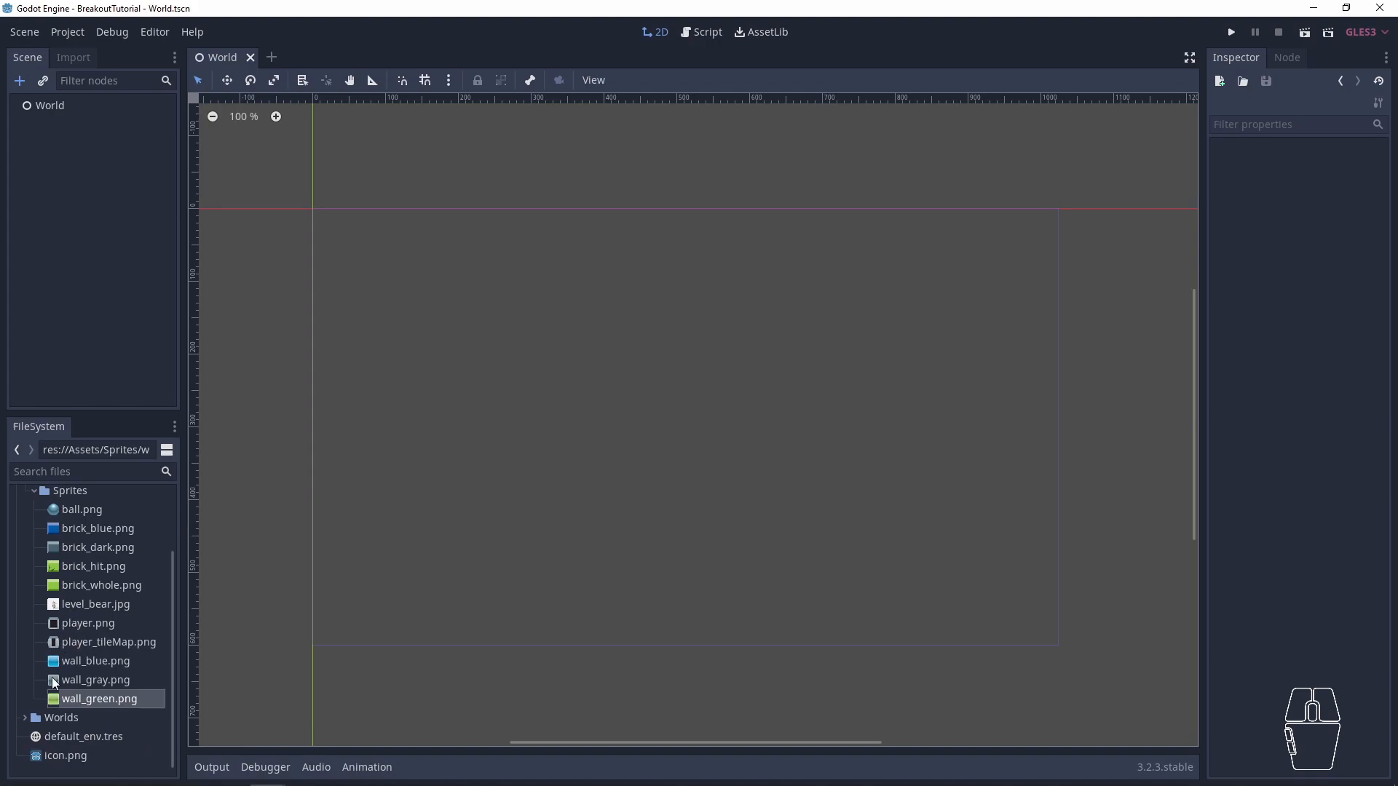
click(54, 104)
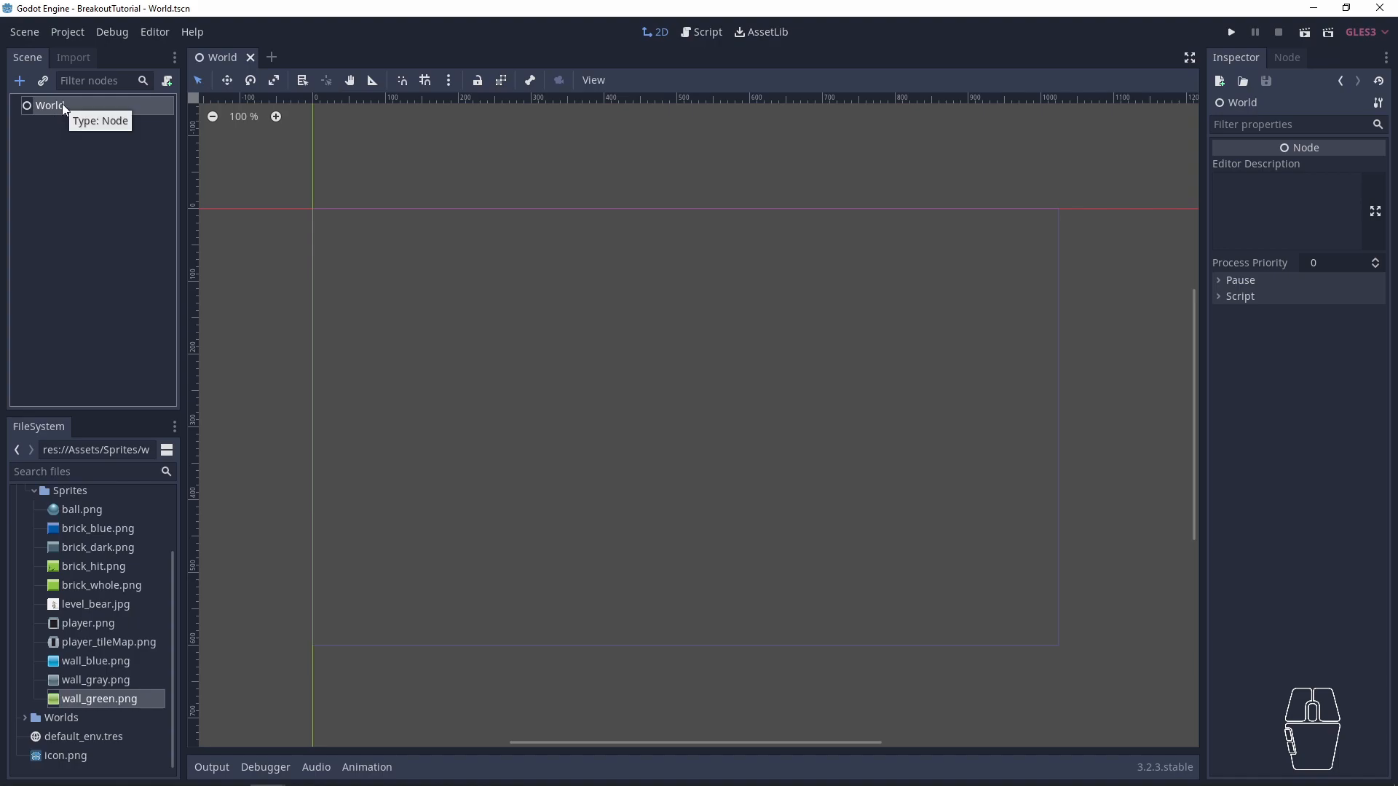
right_click(63, 103)
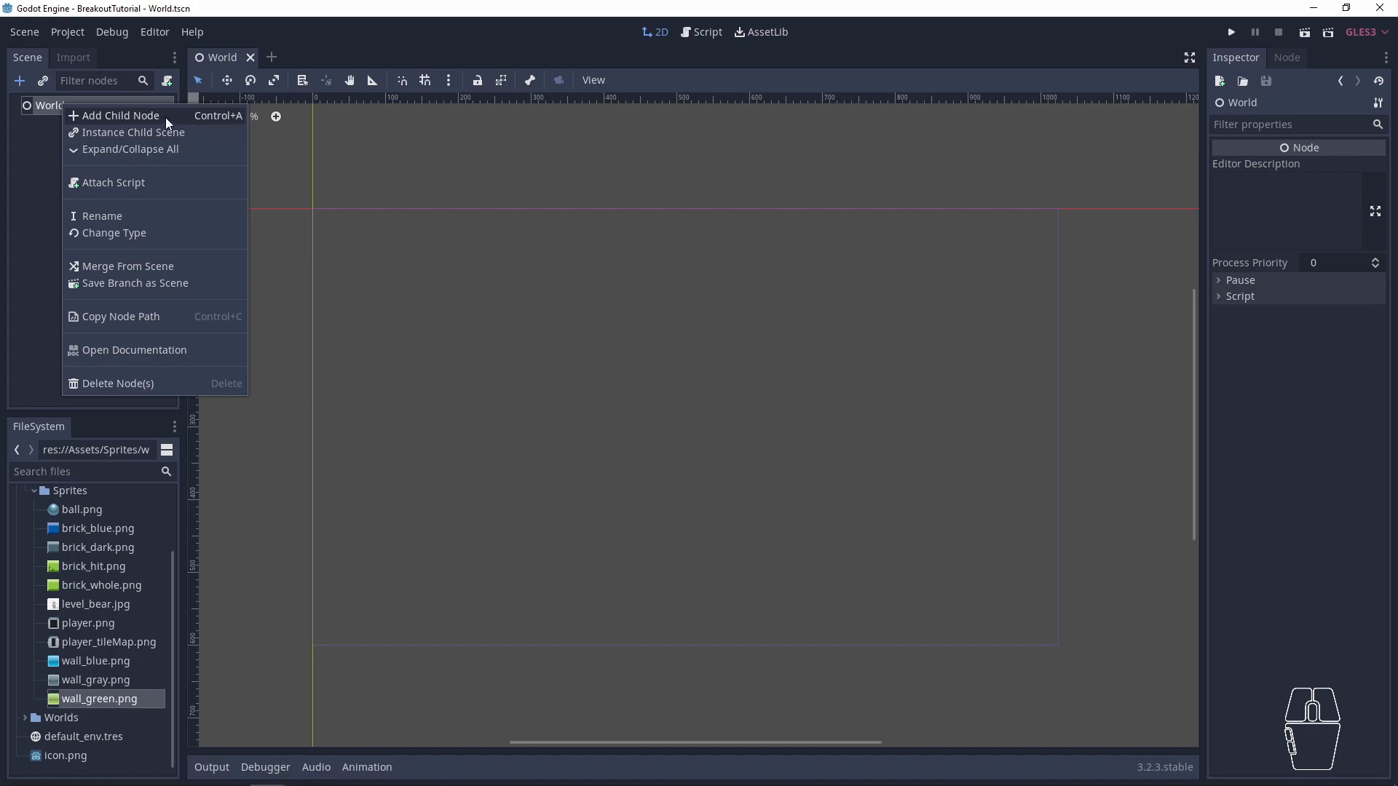
click(36, 141)
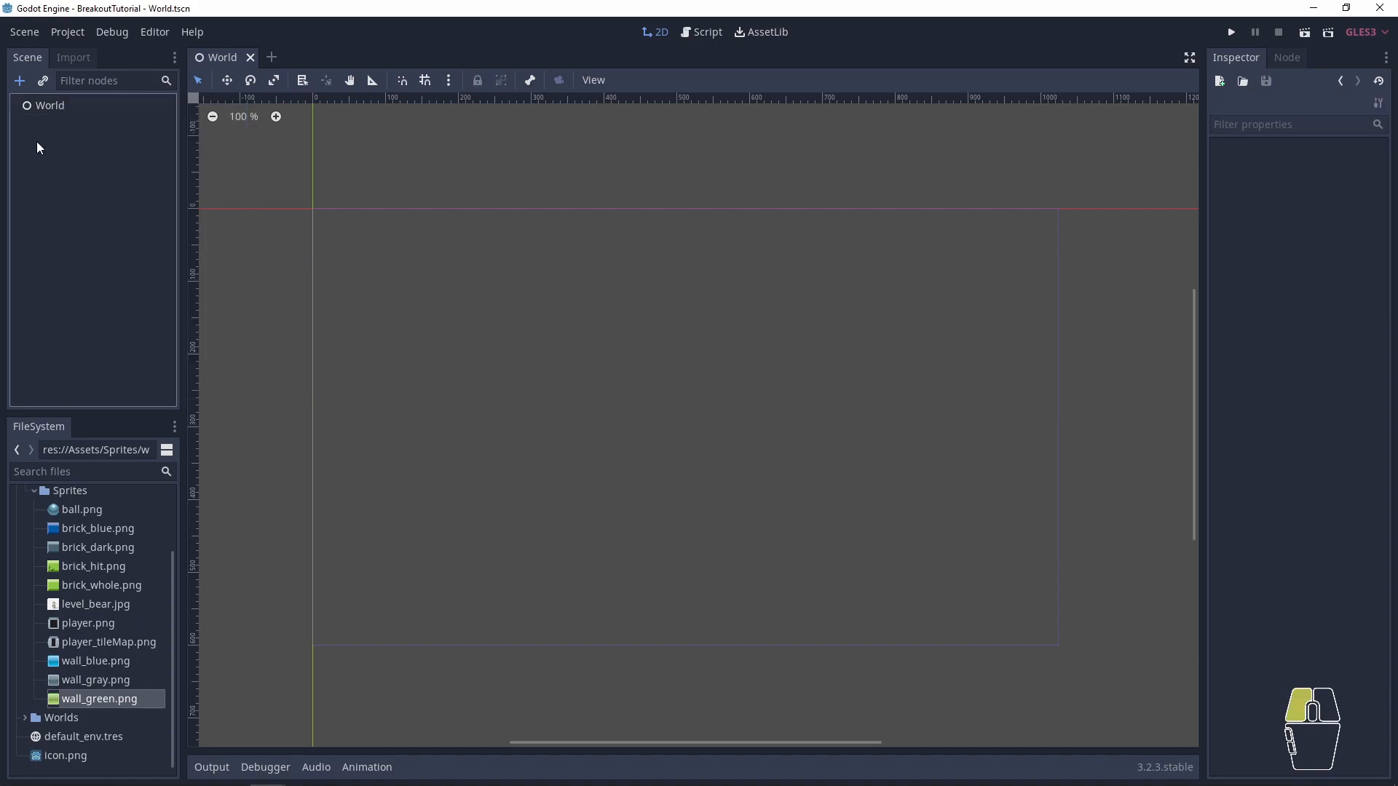
click(50, 104)
right_click(51, 104)
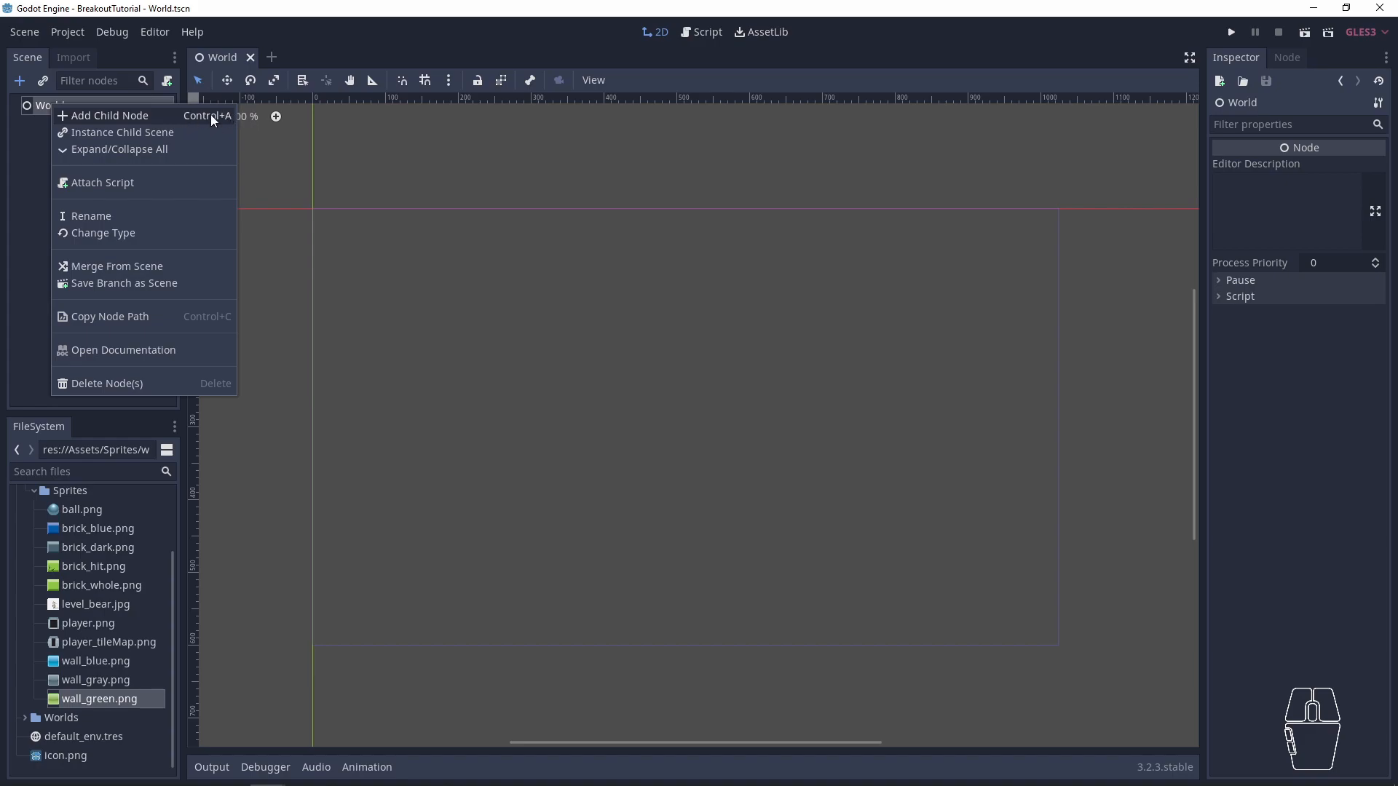
click(14, 169)
- Add a KinematicBody2D as a child node of World and rename it Player
click(65, 109)
key(ctrl+a)
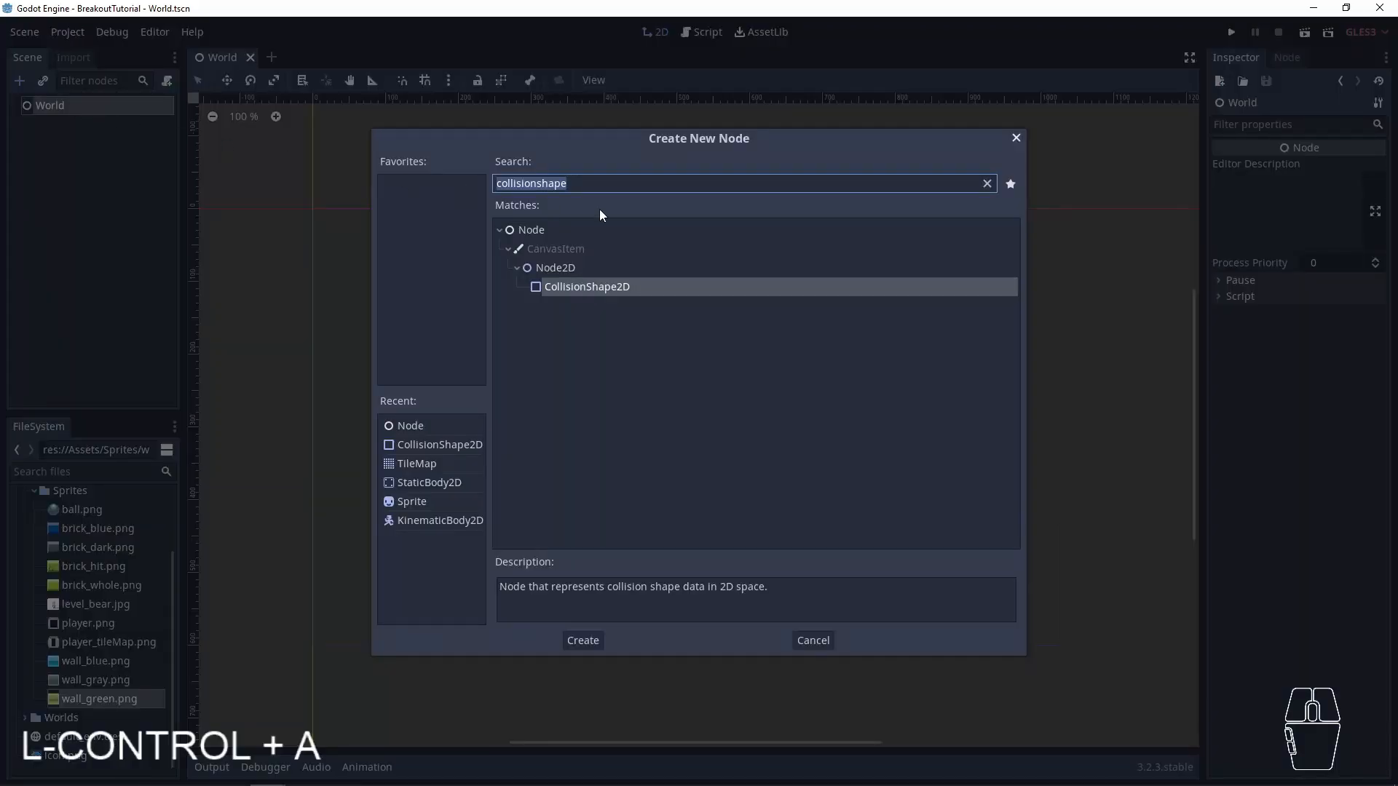
key(BackSpace)
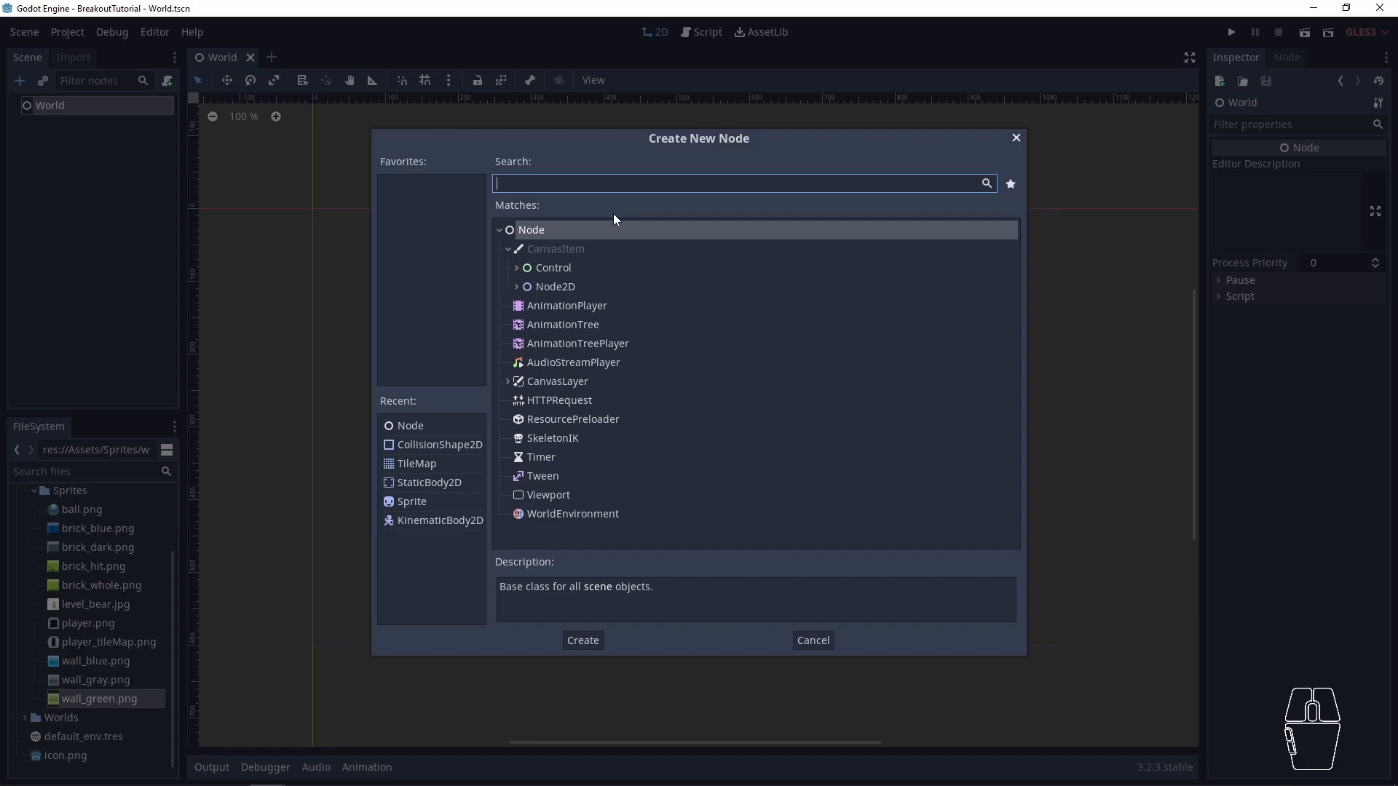
text(kinema)
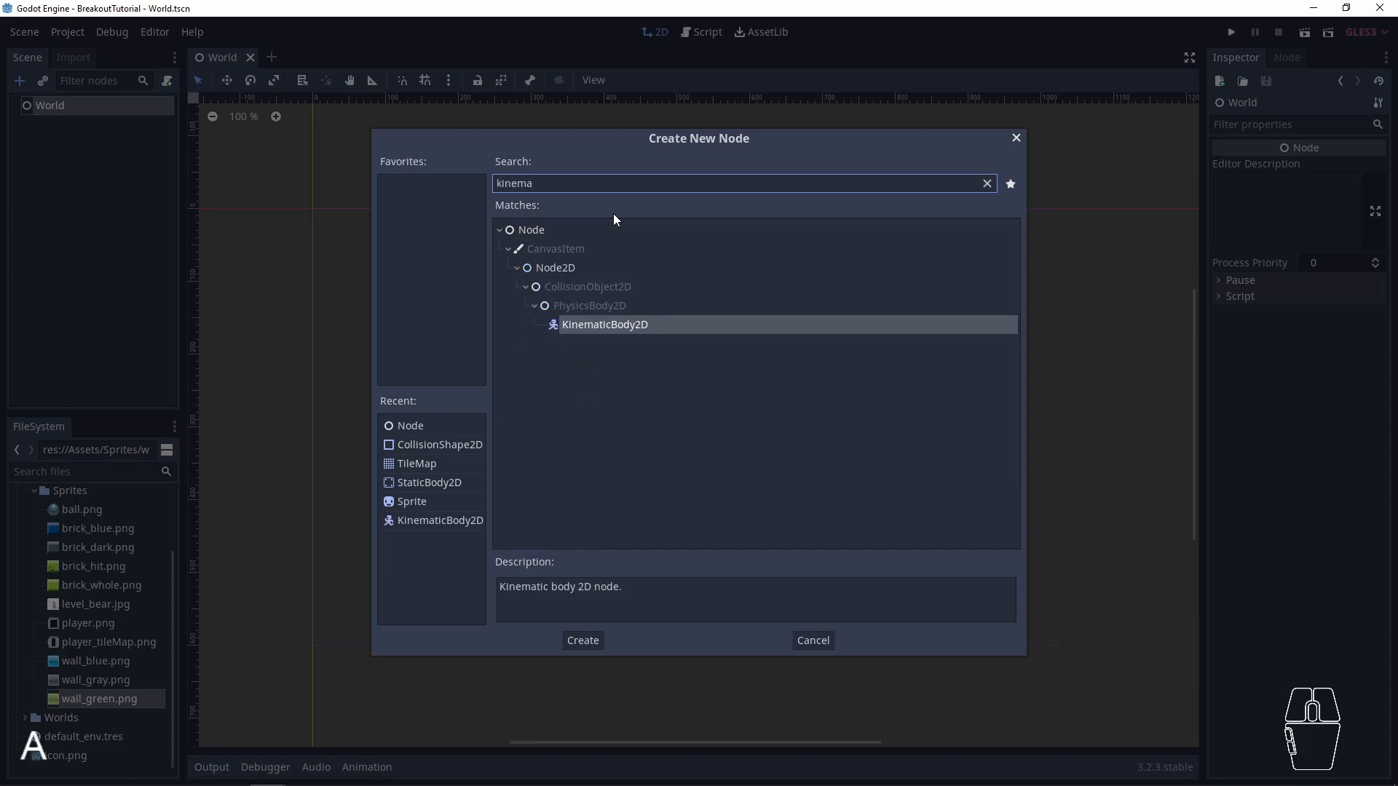
key(Return)
double_click(67, 124)
text(Player)
key(Return)
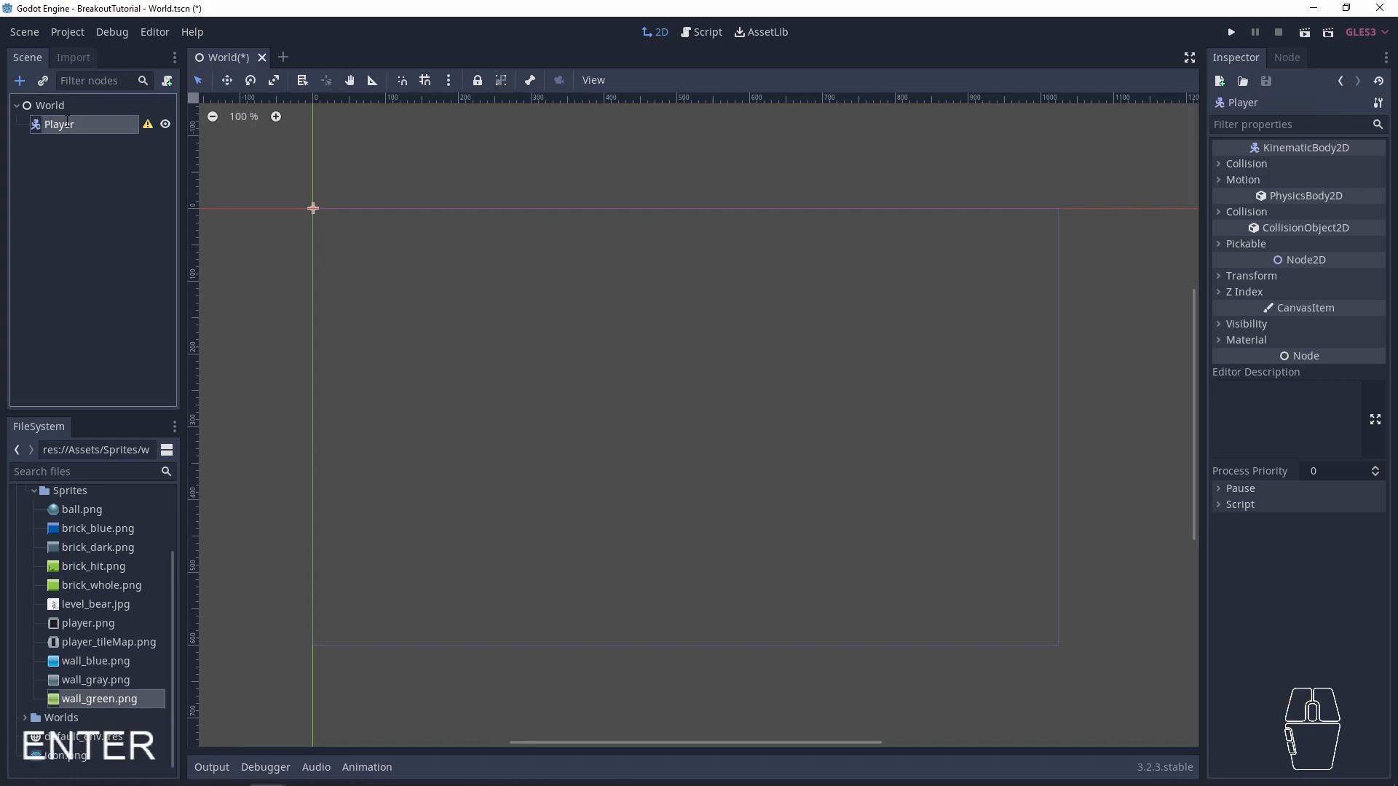
- Add a Sprite as a child node of Player
click(18, 162)
click(74, 120)
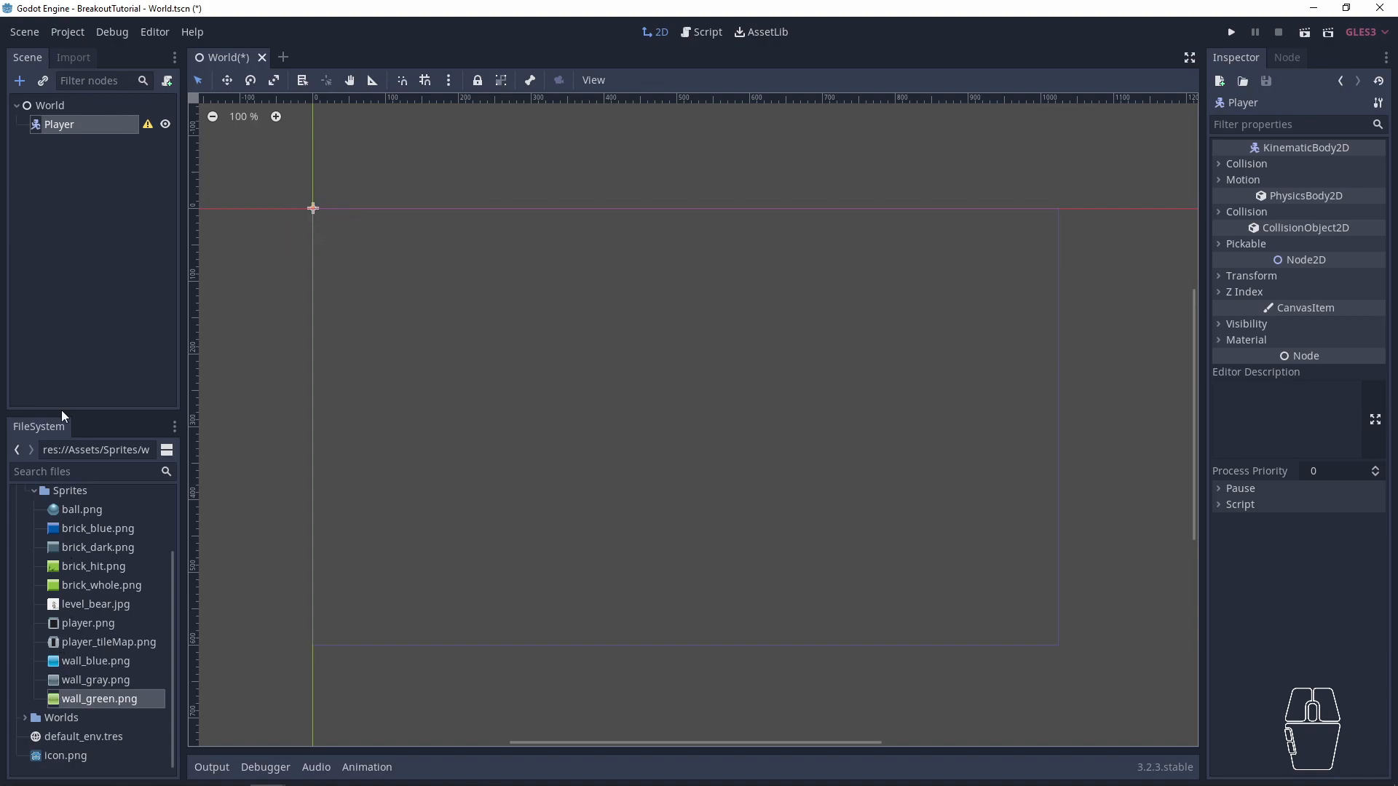
click(55, 187)
click(56, 130)
key(ctrl+a)
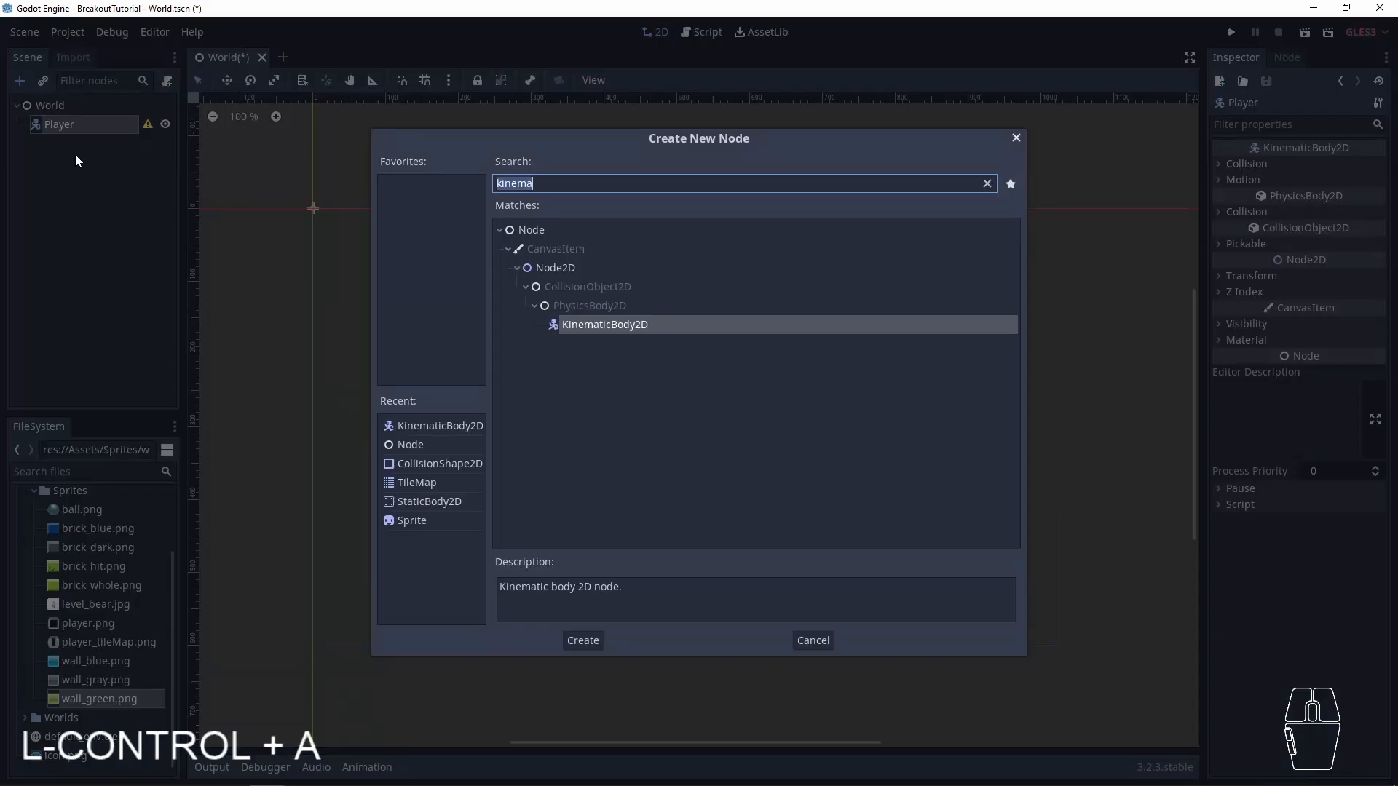
text(sprite)
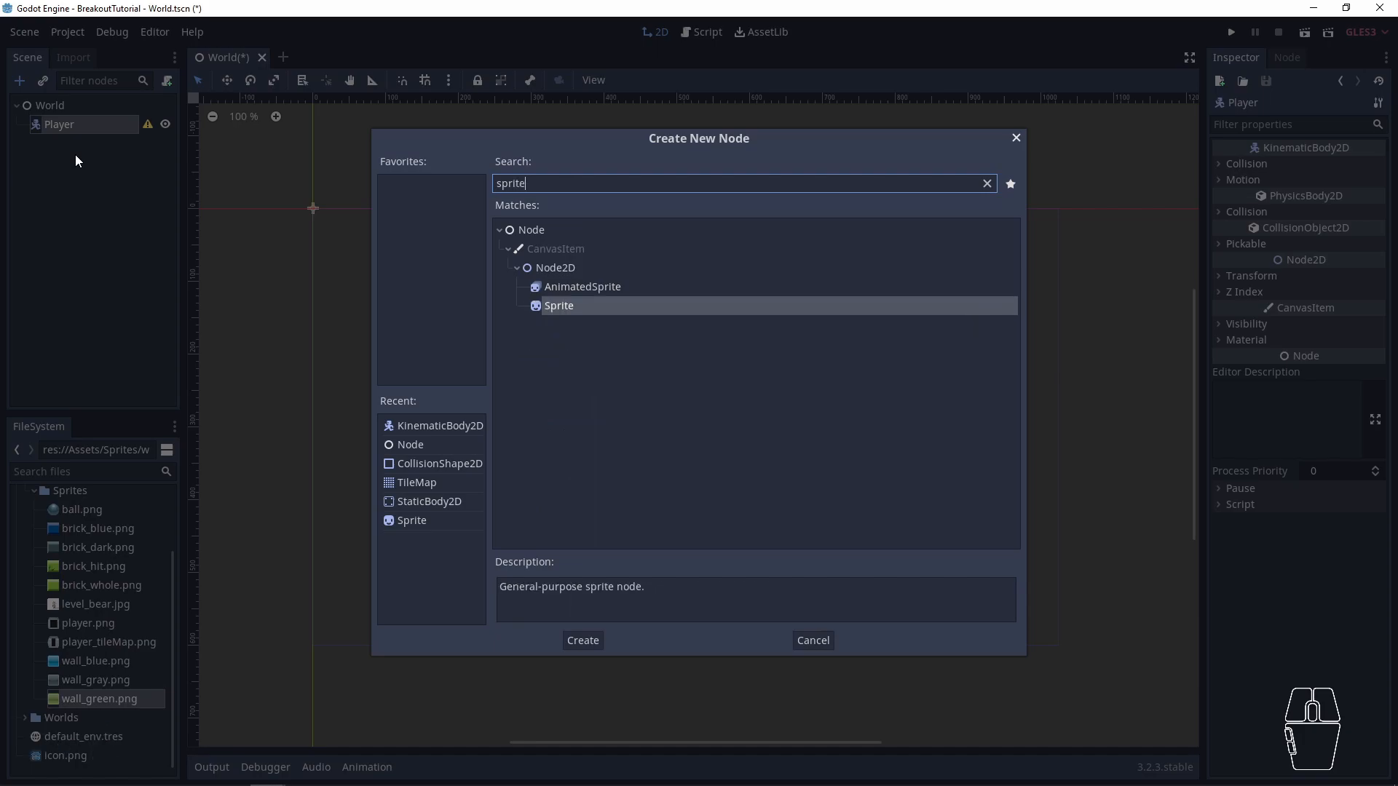
key(Return)
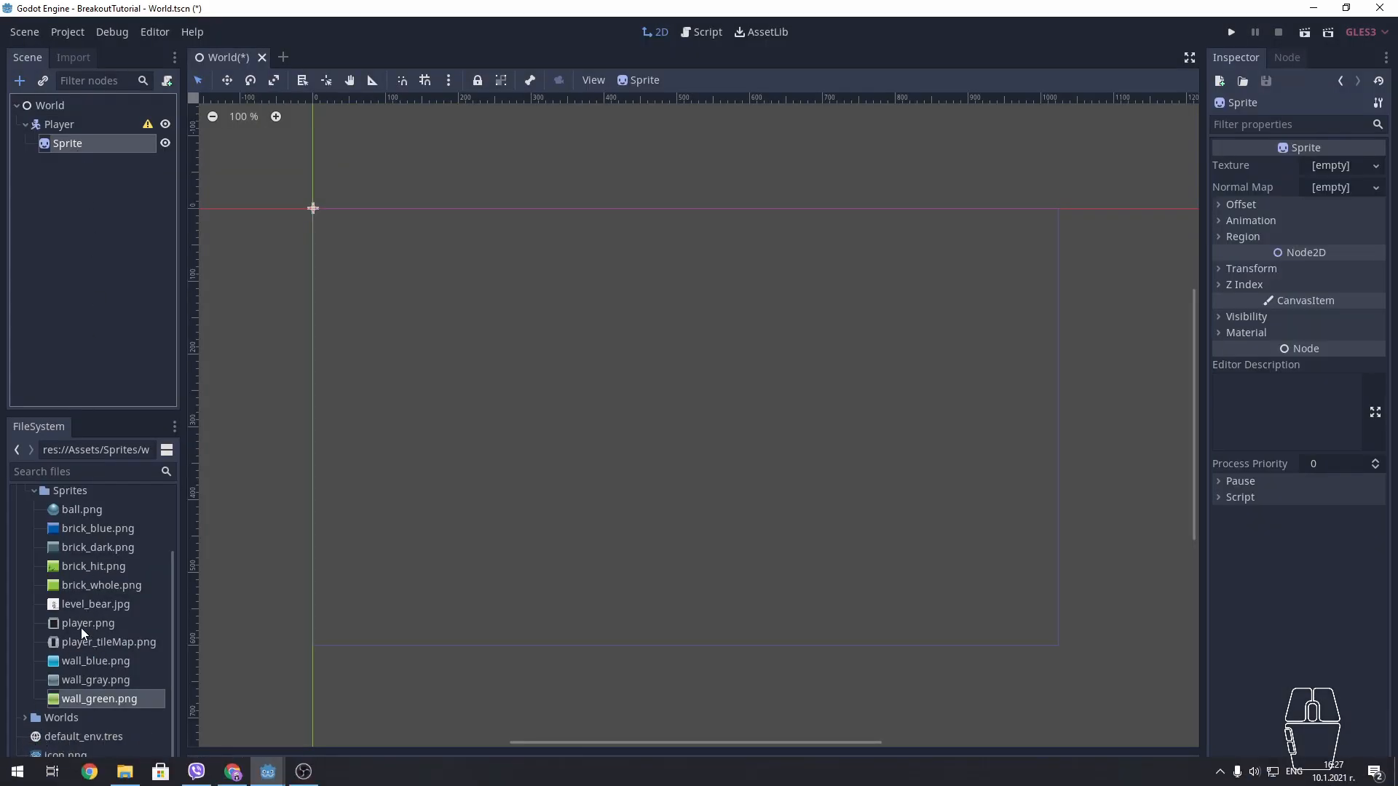
- Assign player.png from the Assets Sprites folder as the texture of Player's Sprite node
scroll(81, 628, up, 3)
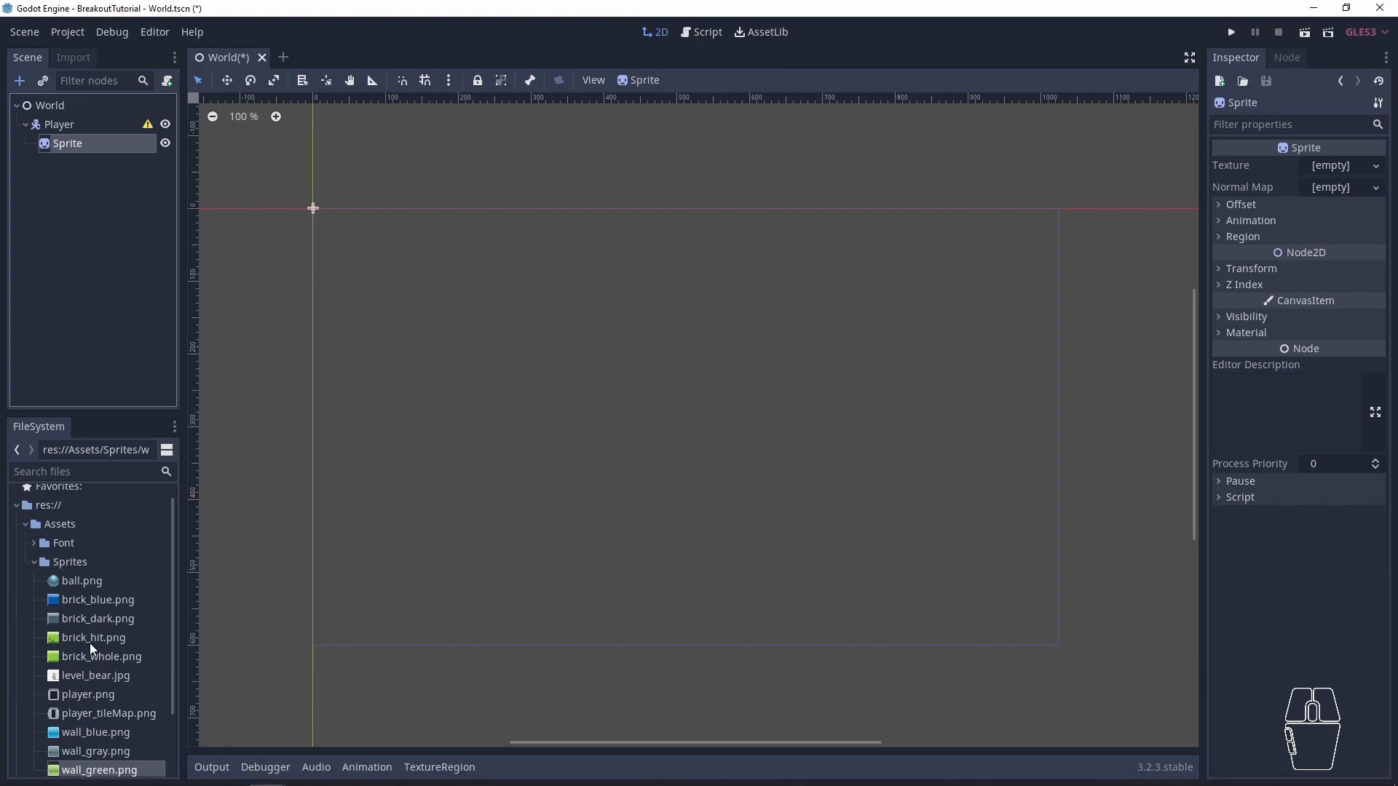
scroll(93, 651, down, 2)
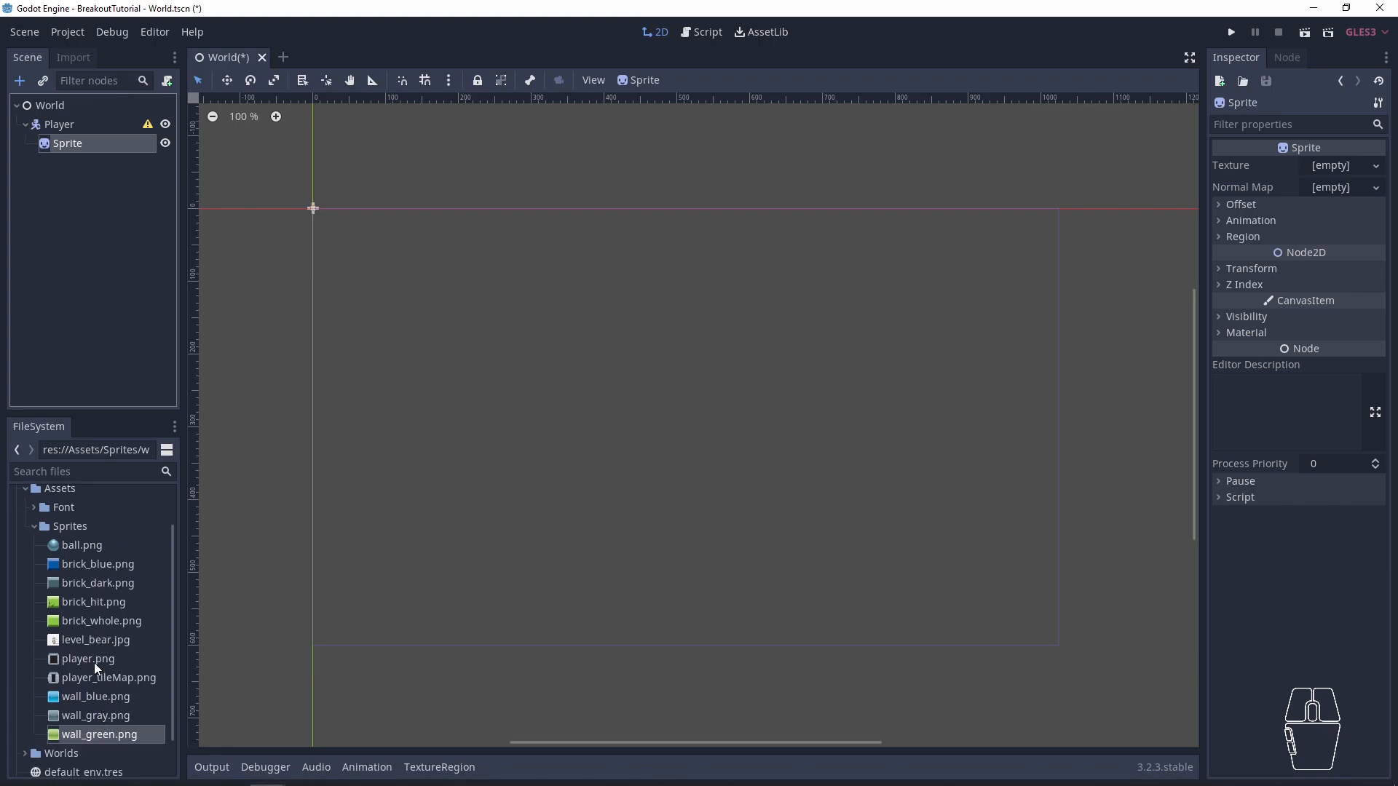
click(91, 660)
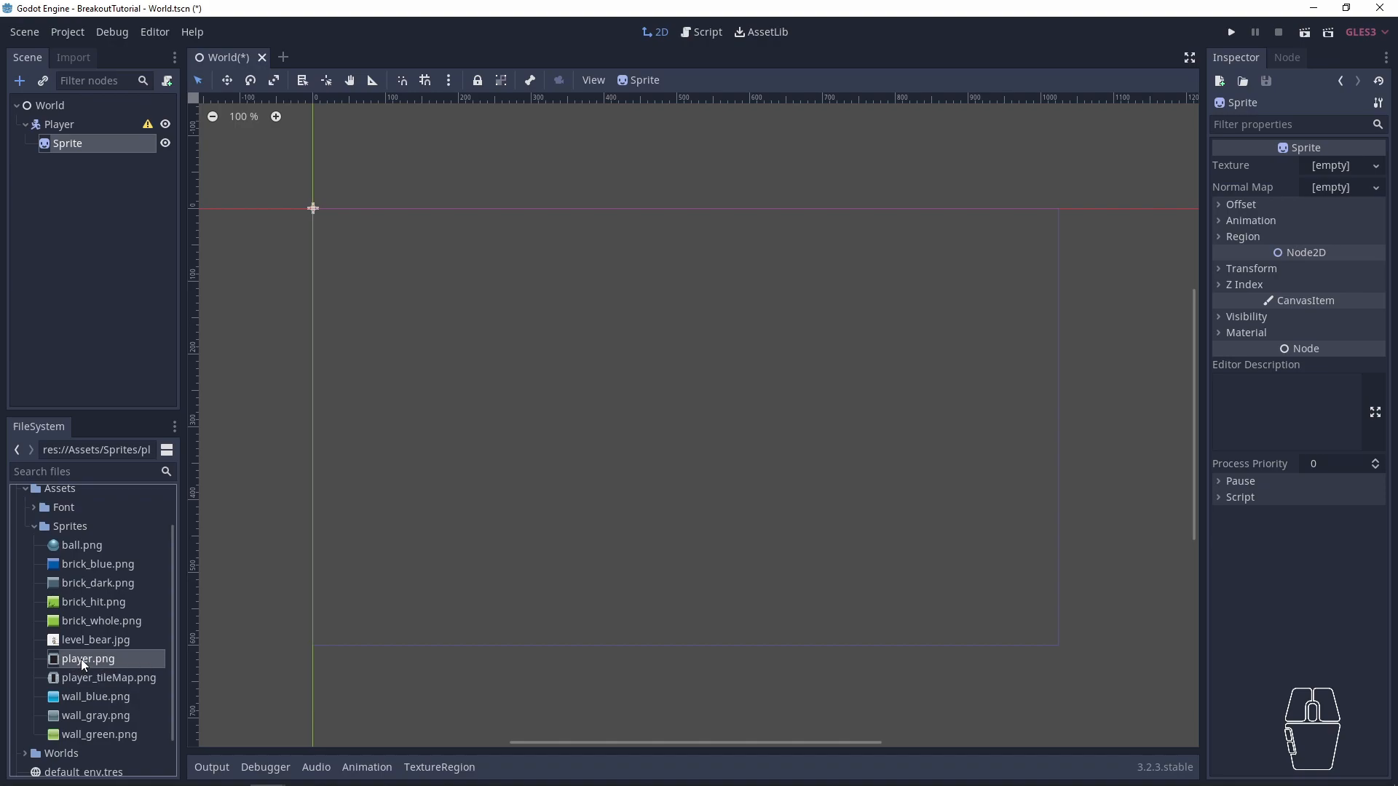
click(69, 150)
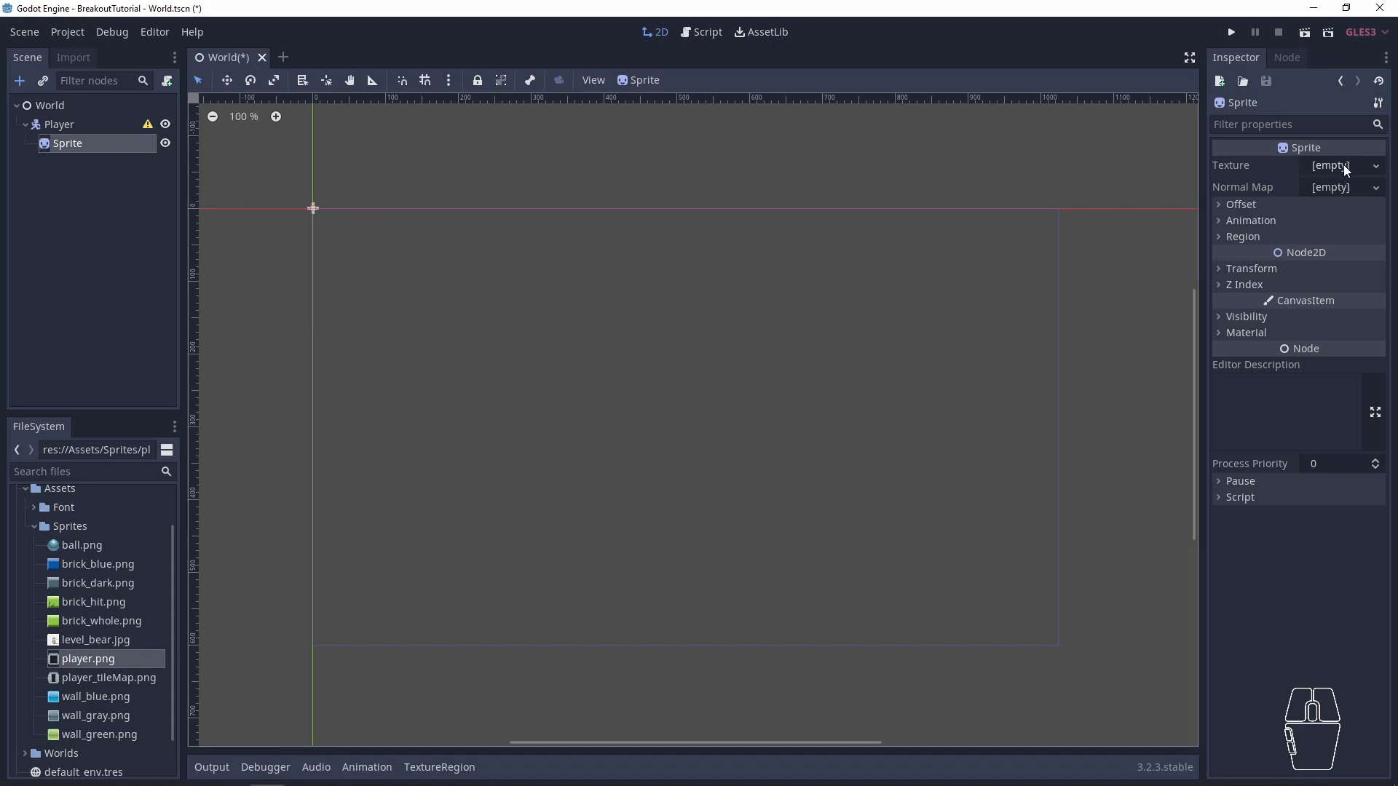
click(1230, 164)
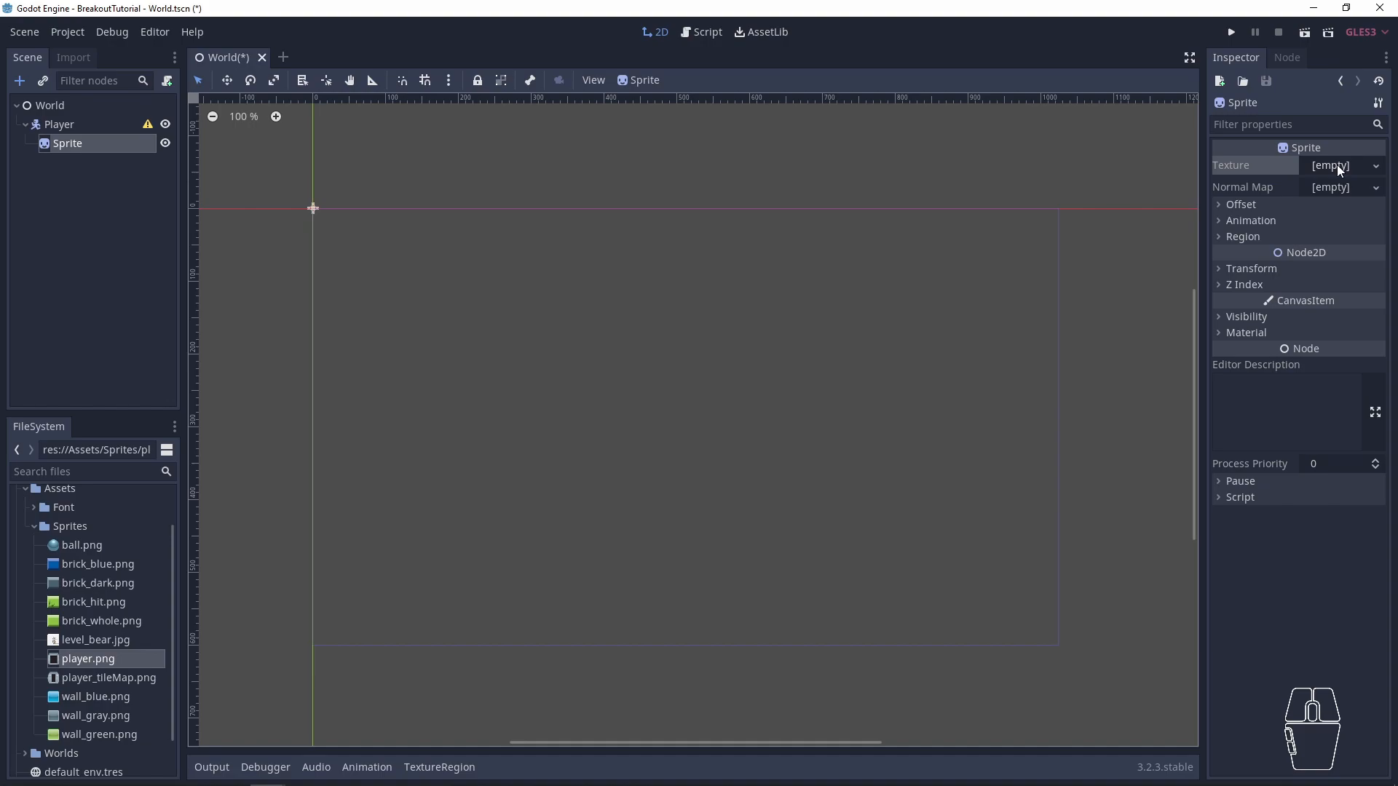
click(1337, 164)
click(1247, 172)
drag(67, 658, 1323, 165)
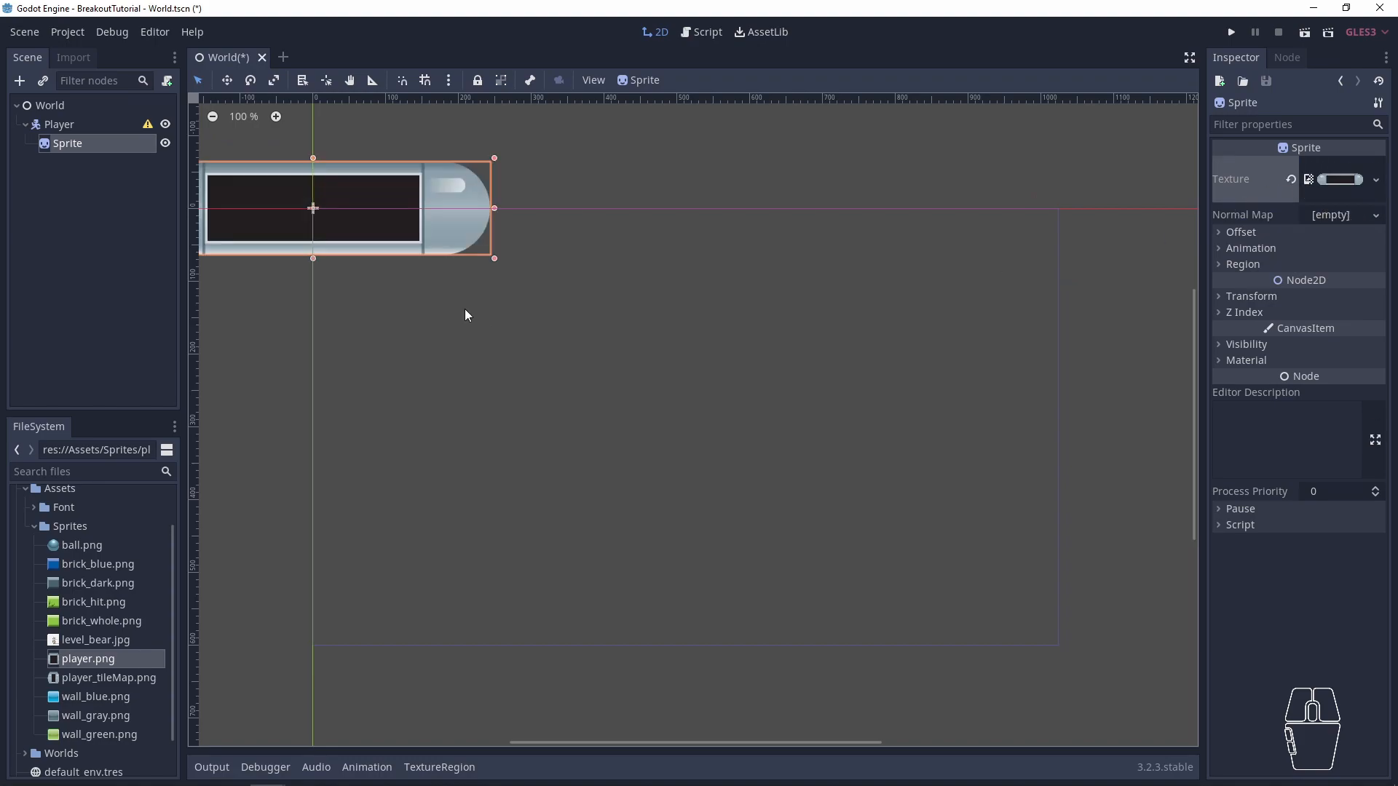
- Move Player's Sprite away from the origin to near the center of the game viewport outline
middle_drag(371, 333, 529, 382)
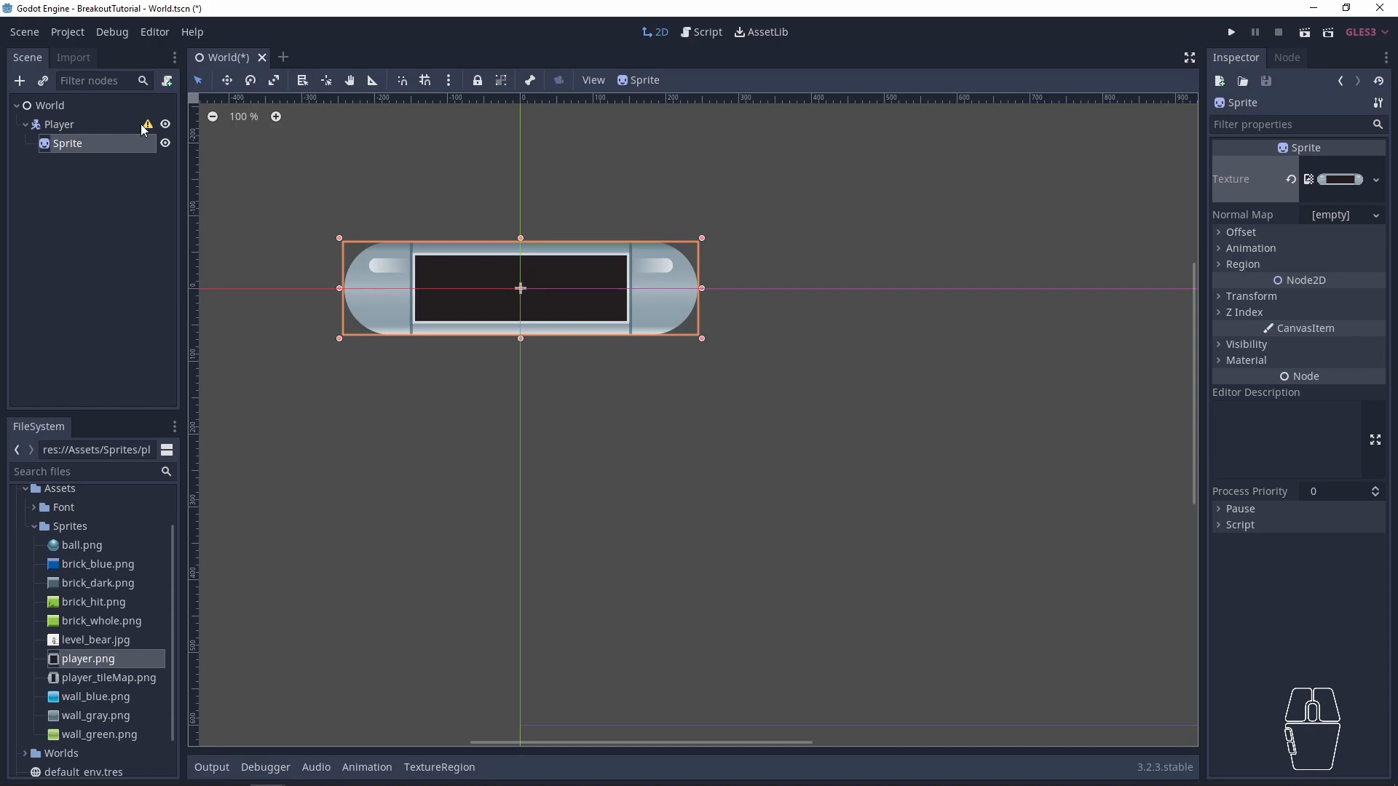
click(232, 373)
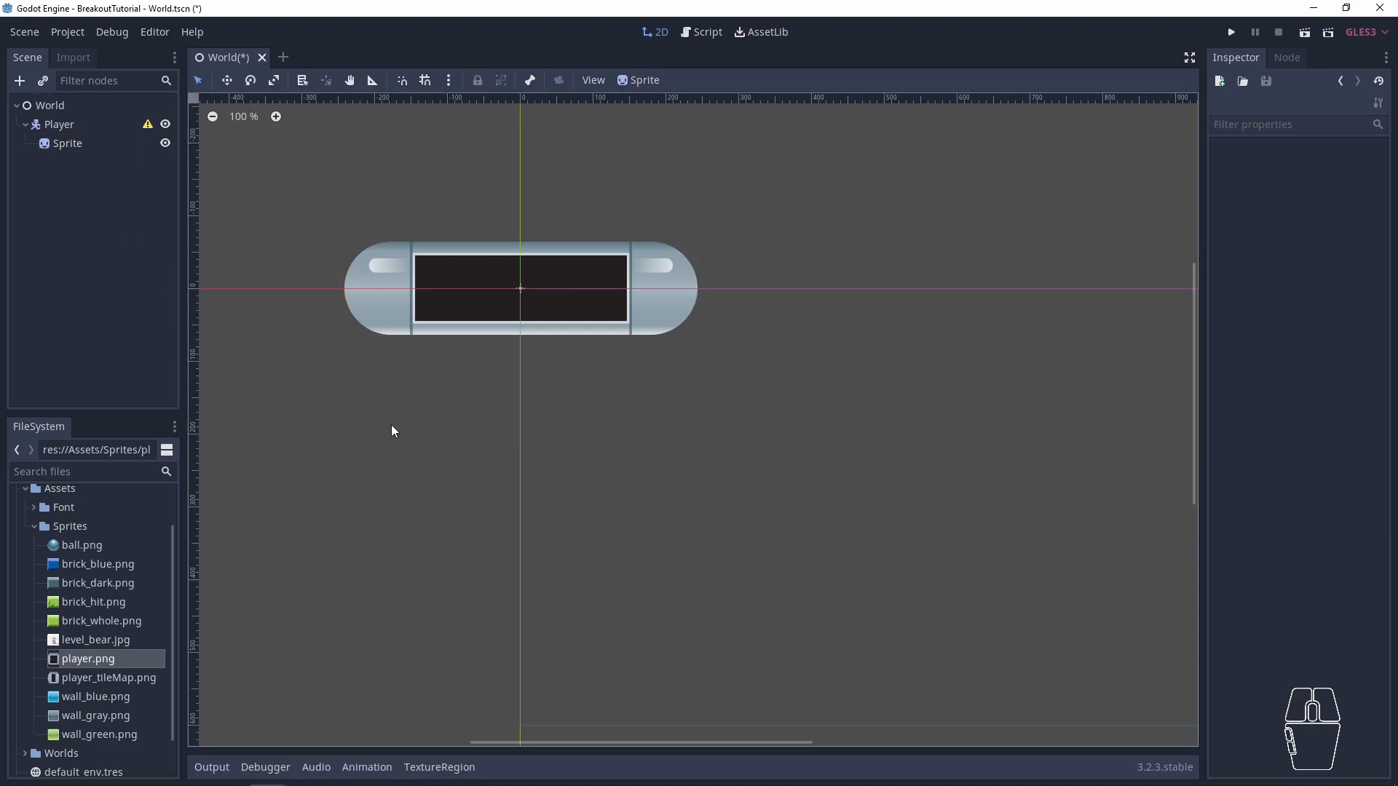
click(508, 287)
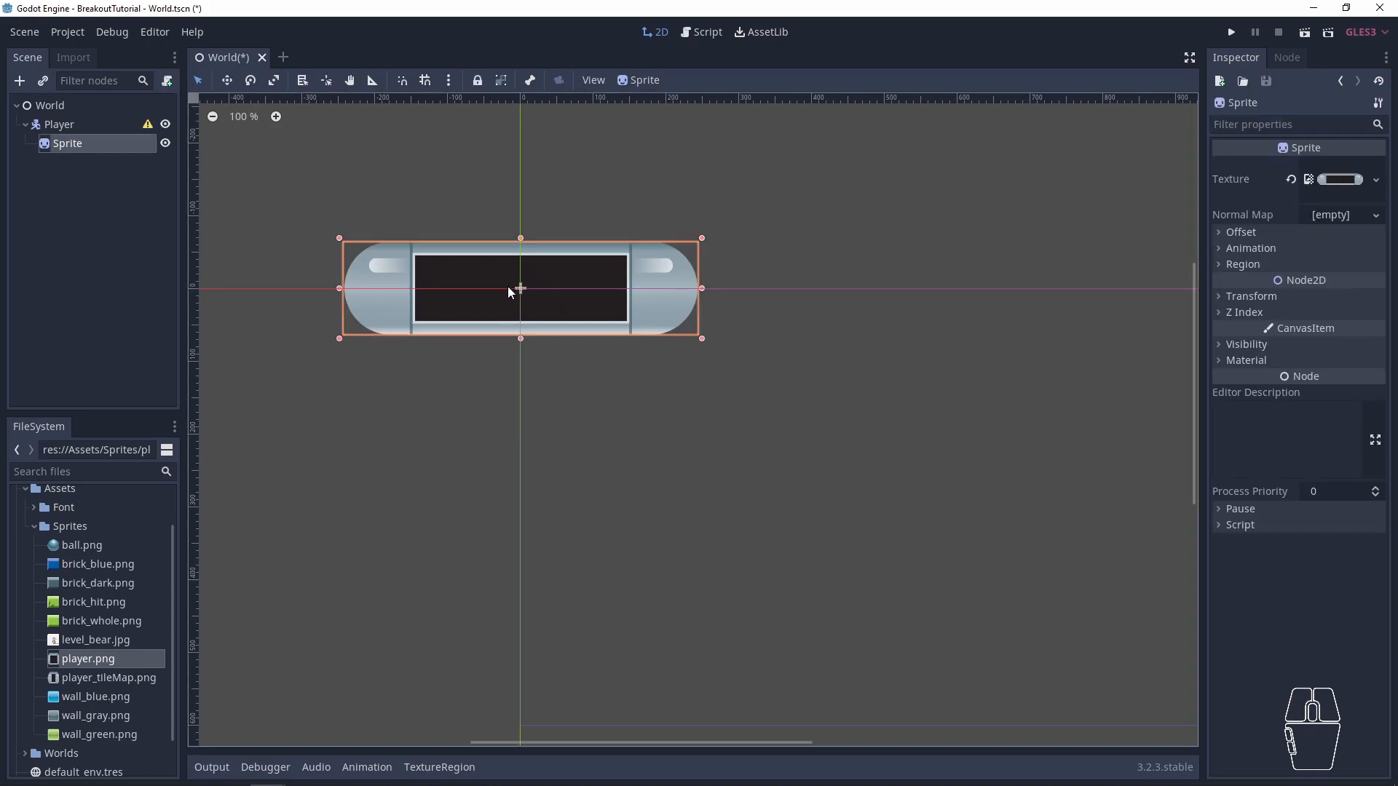
scroll(645, 429, down, 1)
middle_drag(683, 495, 558, 427)
key(w)
drag(429, 254, 671, 397)
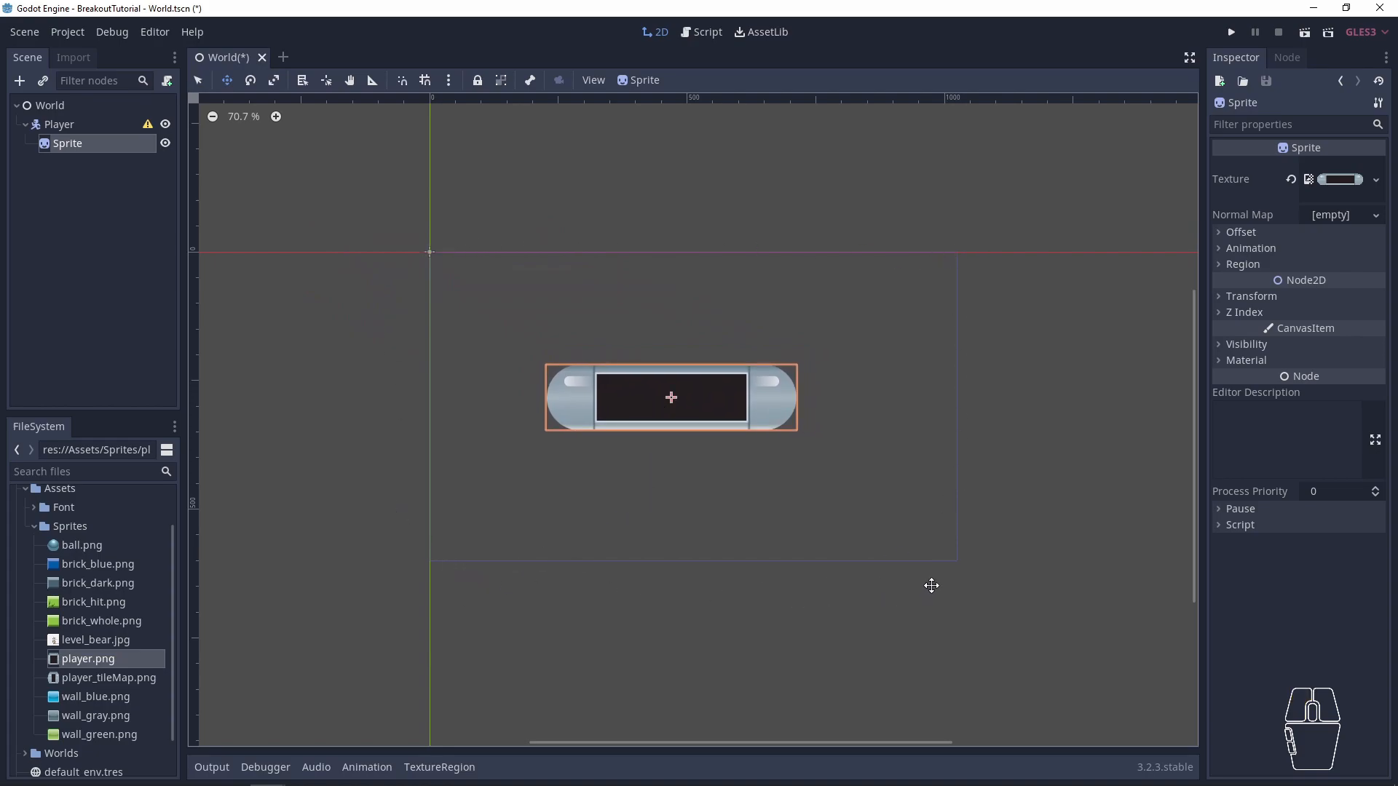
scroll(961, 550, up, 6)
scroll(940, 541, down, 6)
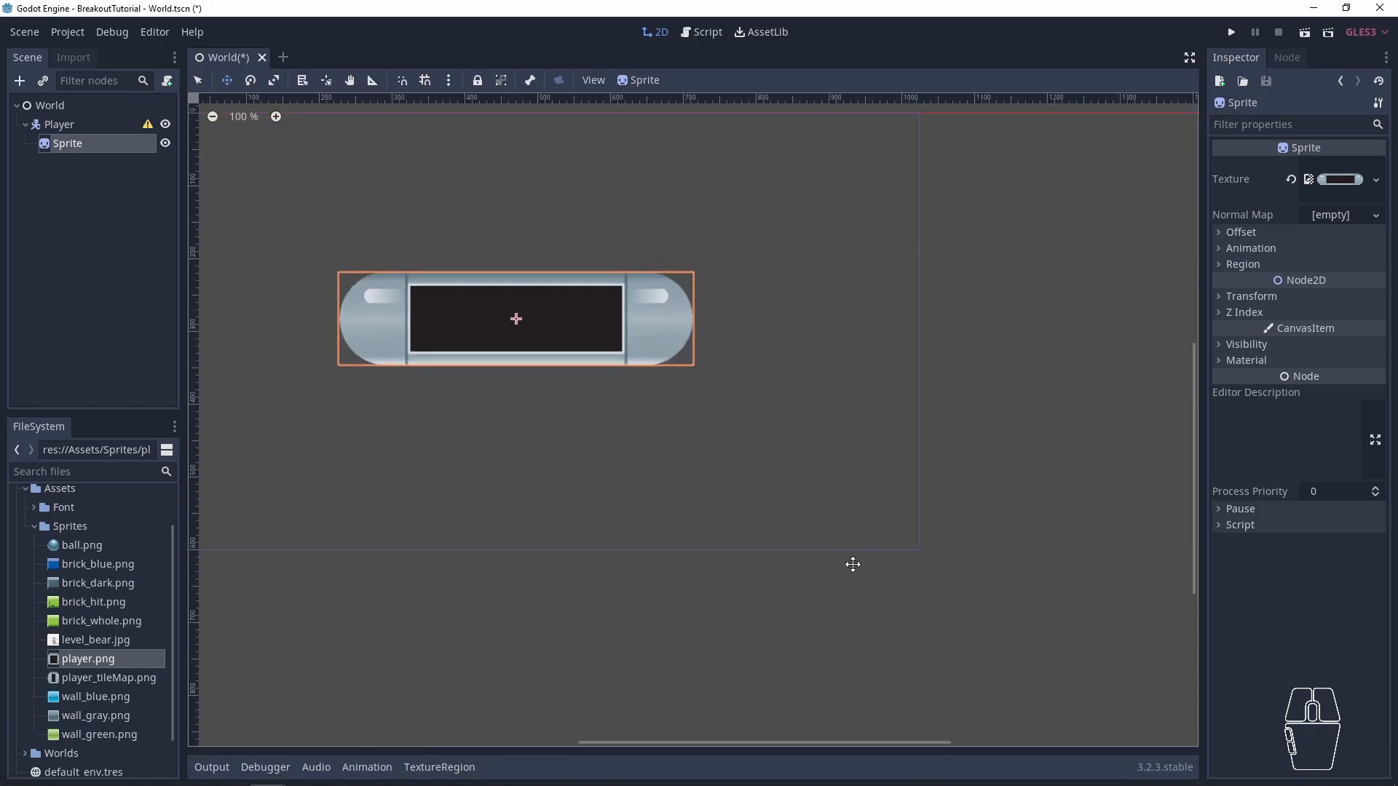
middle_drag(653, 503, 614, 487)
scroll(663, 502, up, 4)
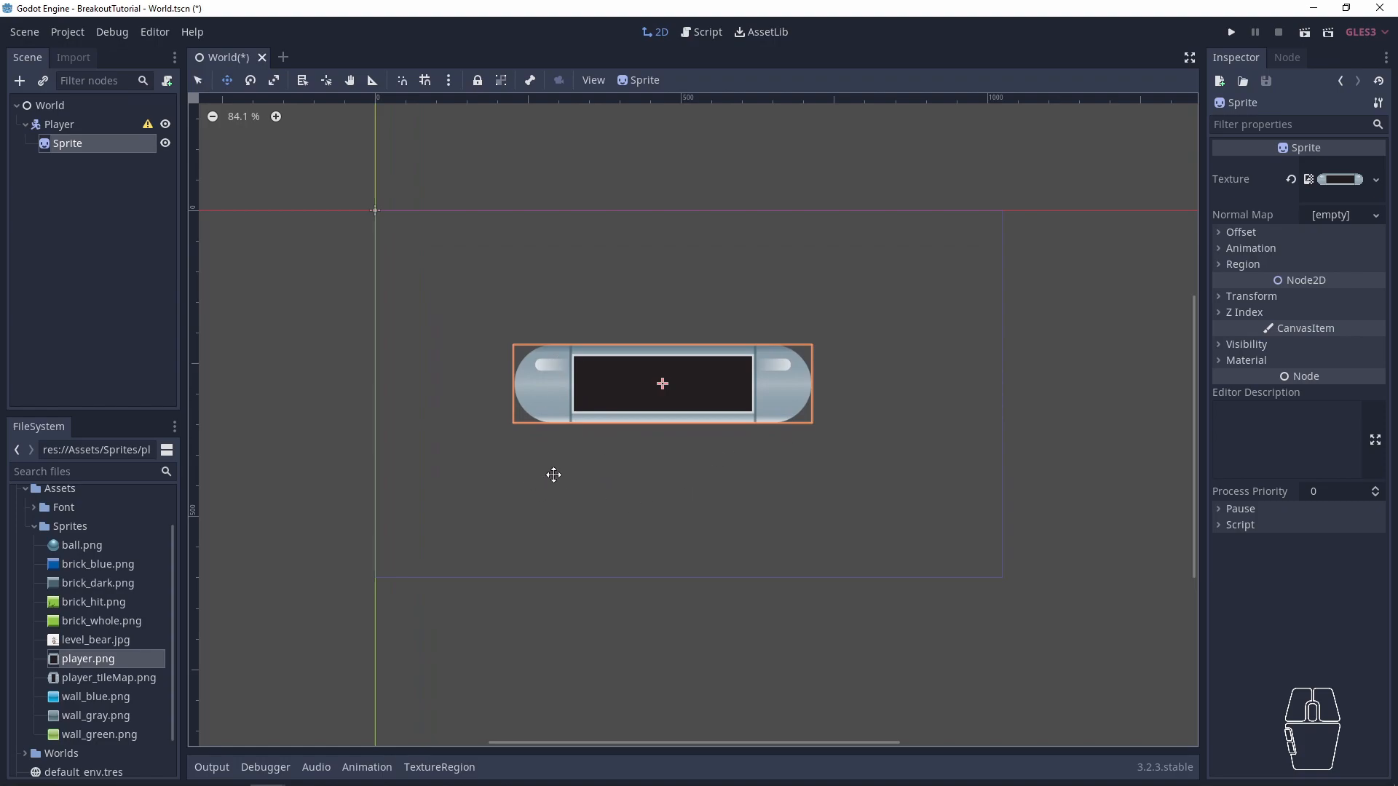
- Save the World scene and run the project with World.tscn as its main scene
key(ctrl+s)
click(24, 32)
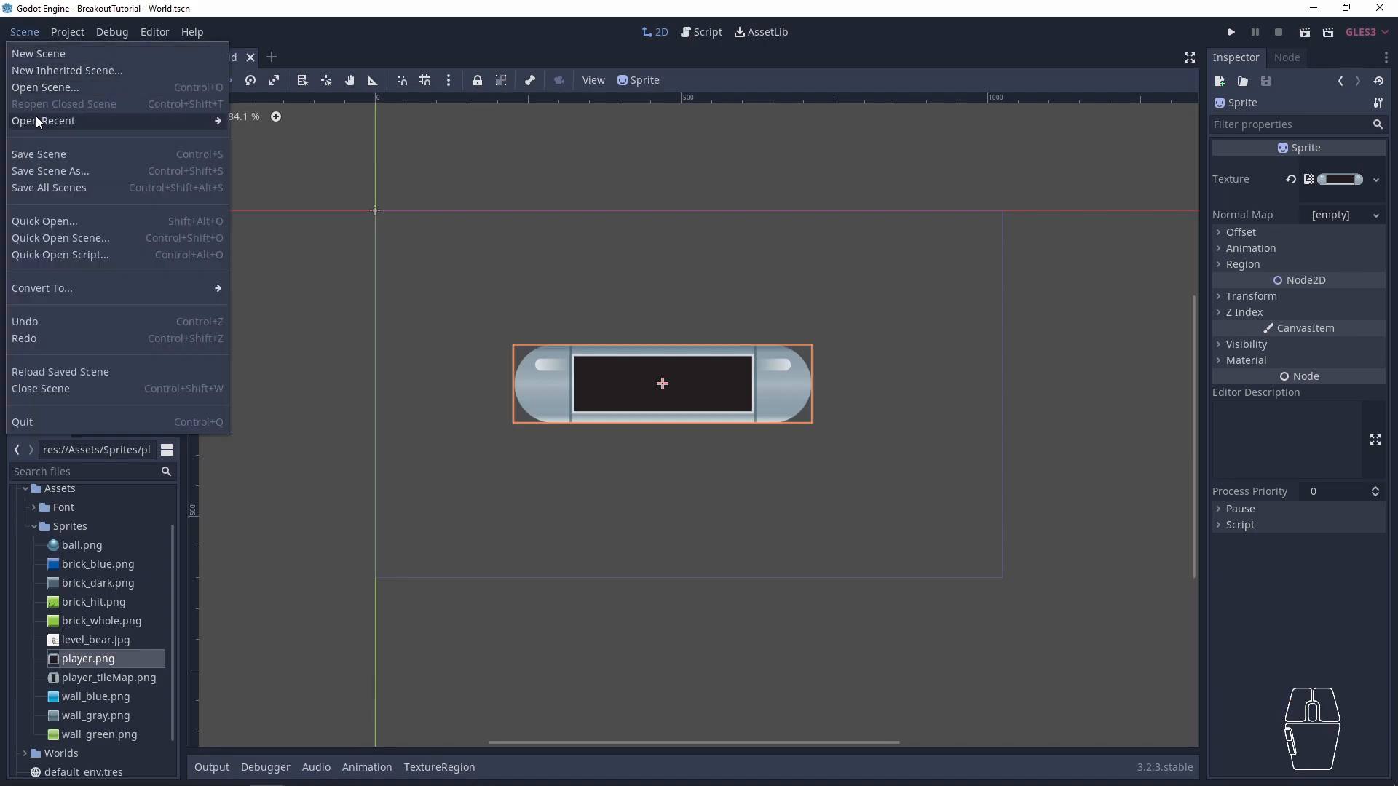
key(Escape)
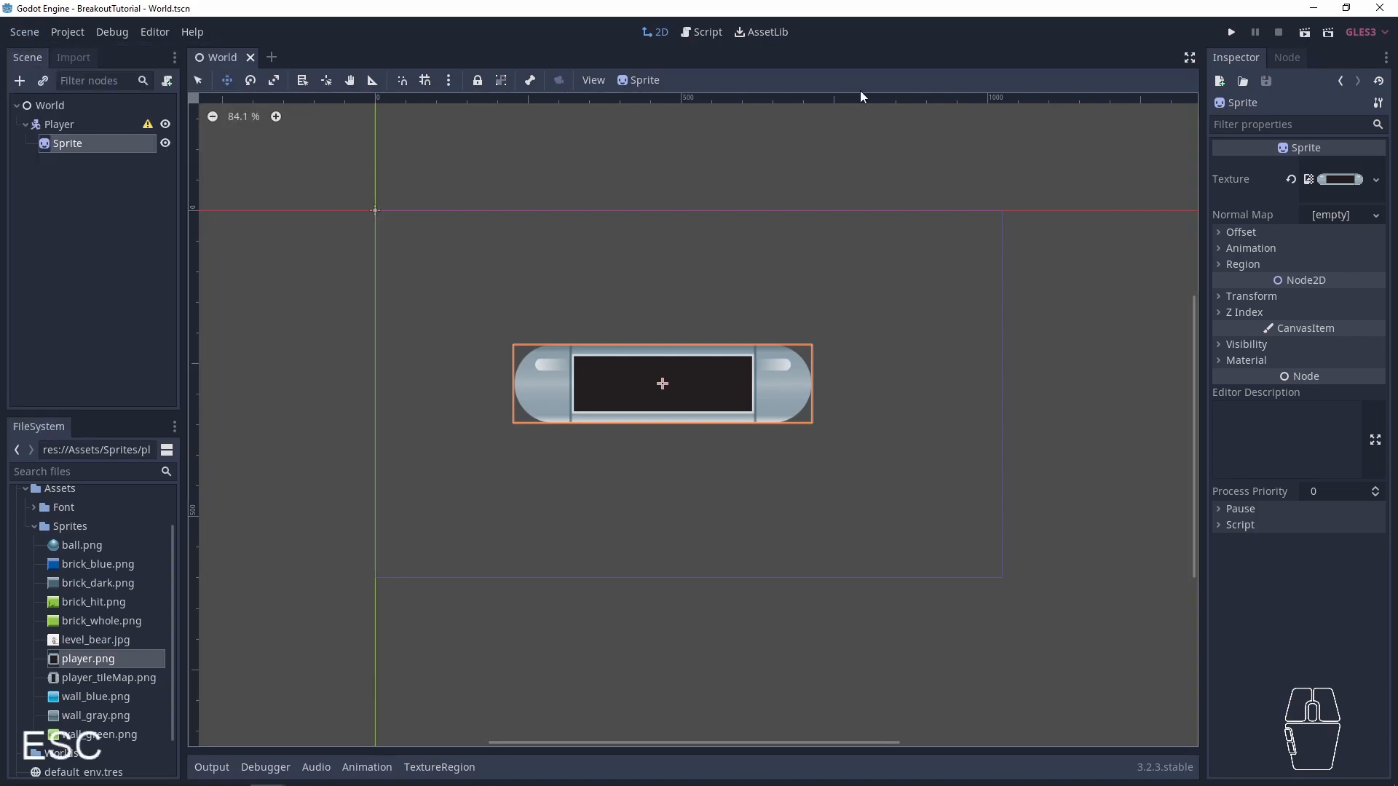
click(1208, 42)
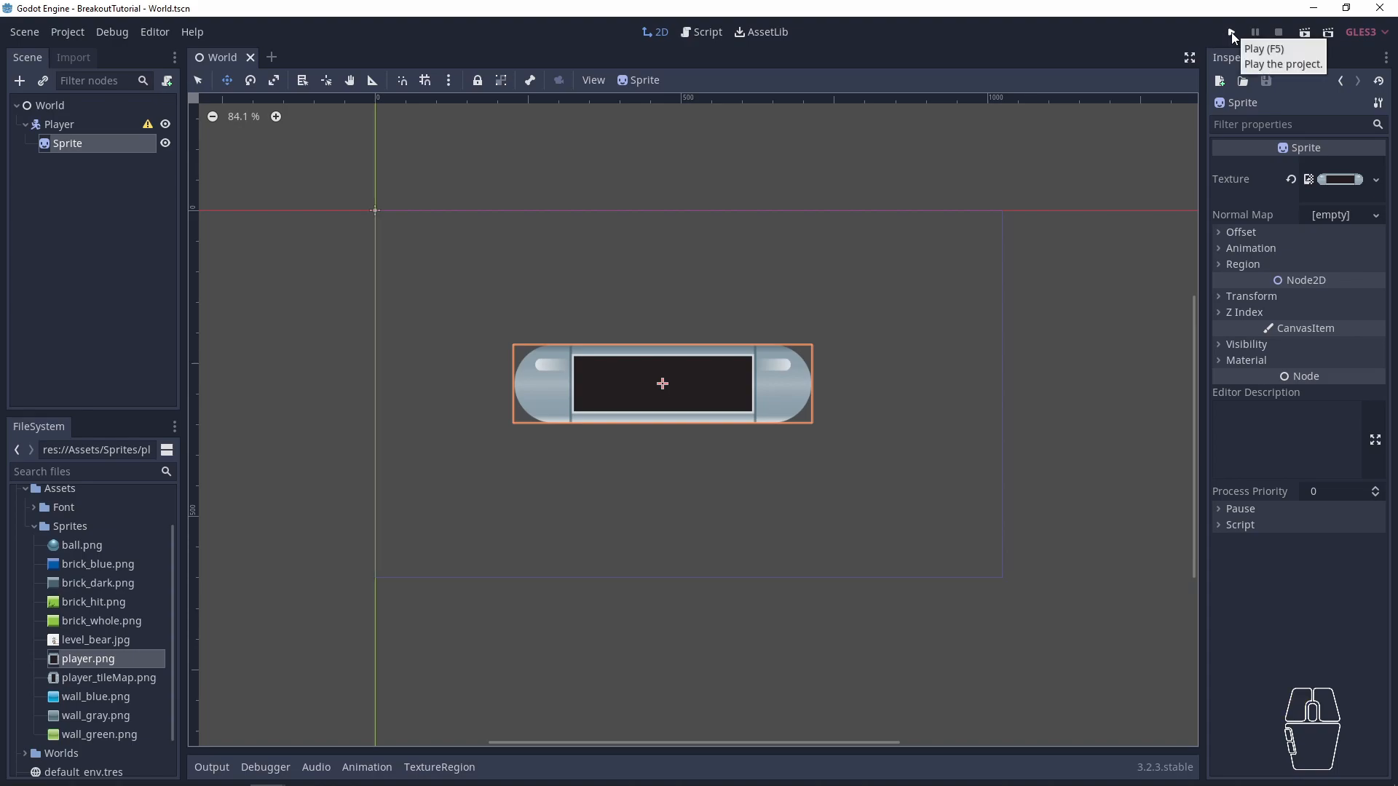
click(1232, 33)
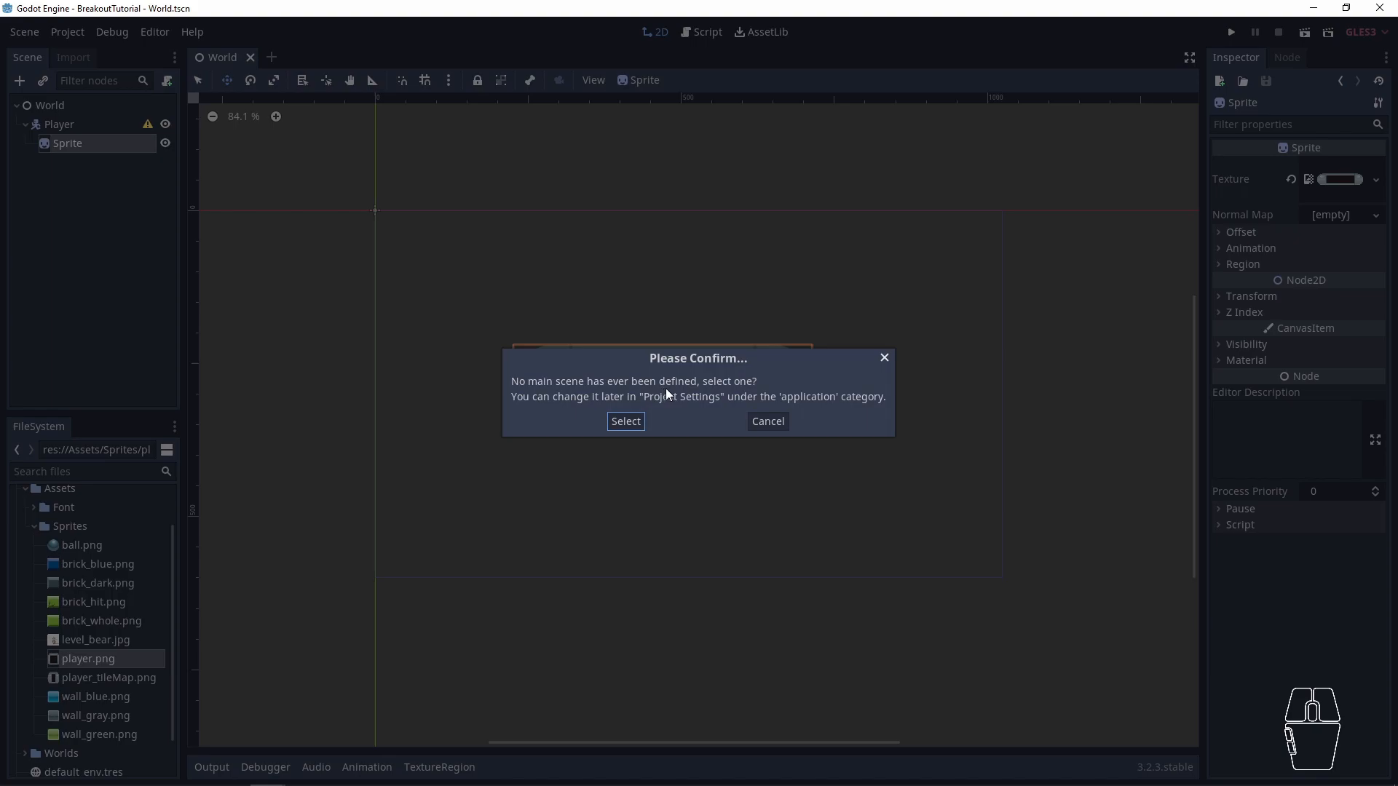
click(631, 421)
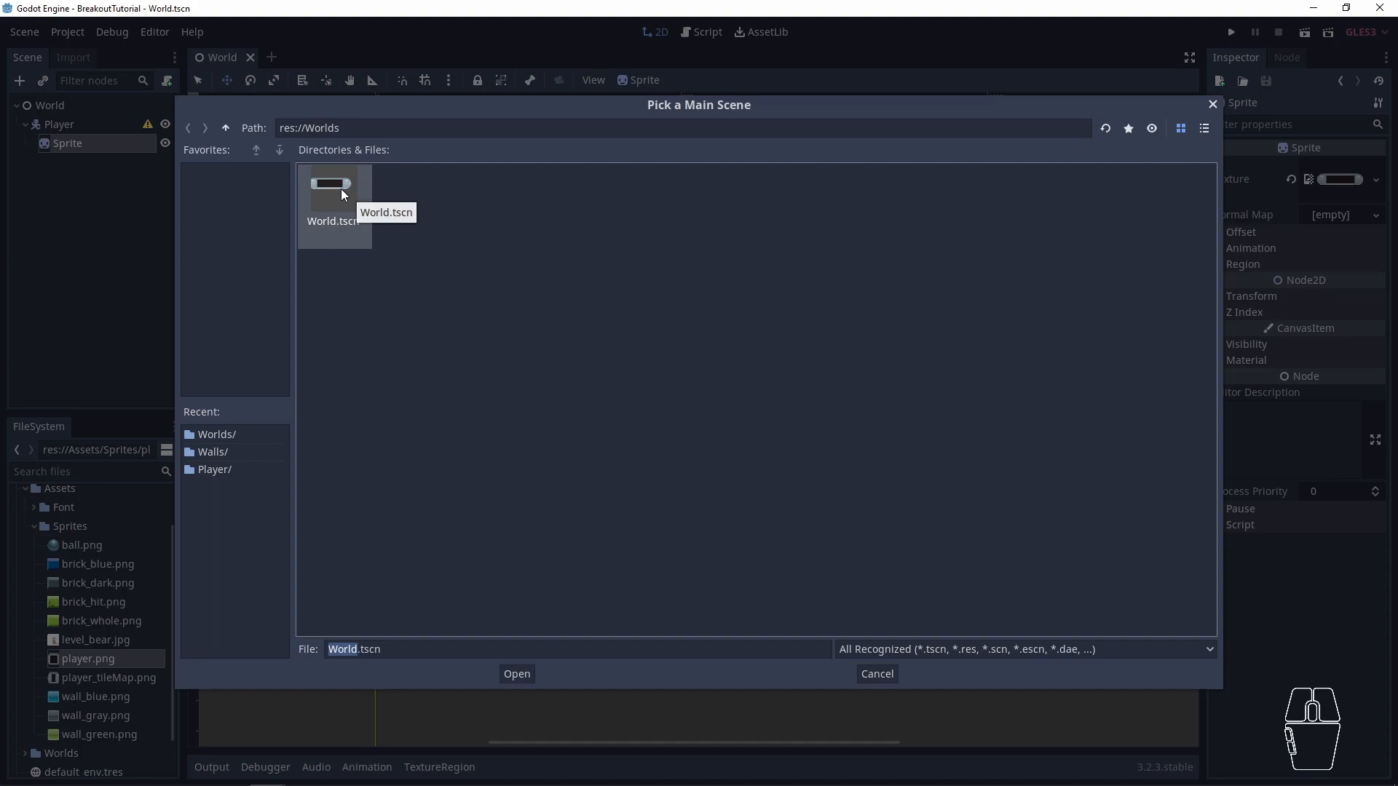
double_click(341, 189)
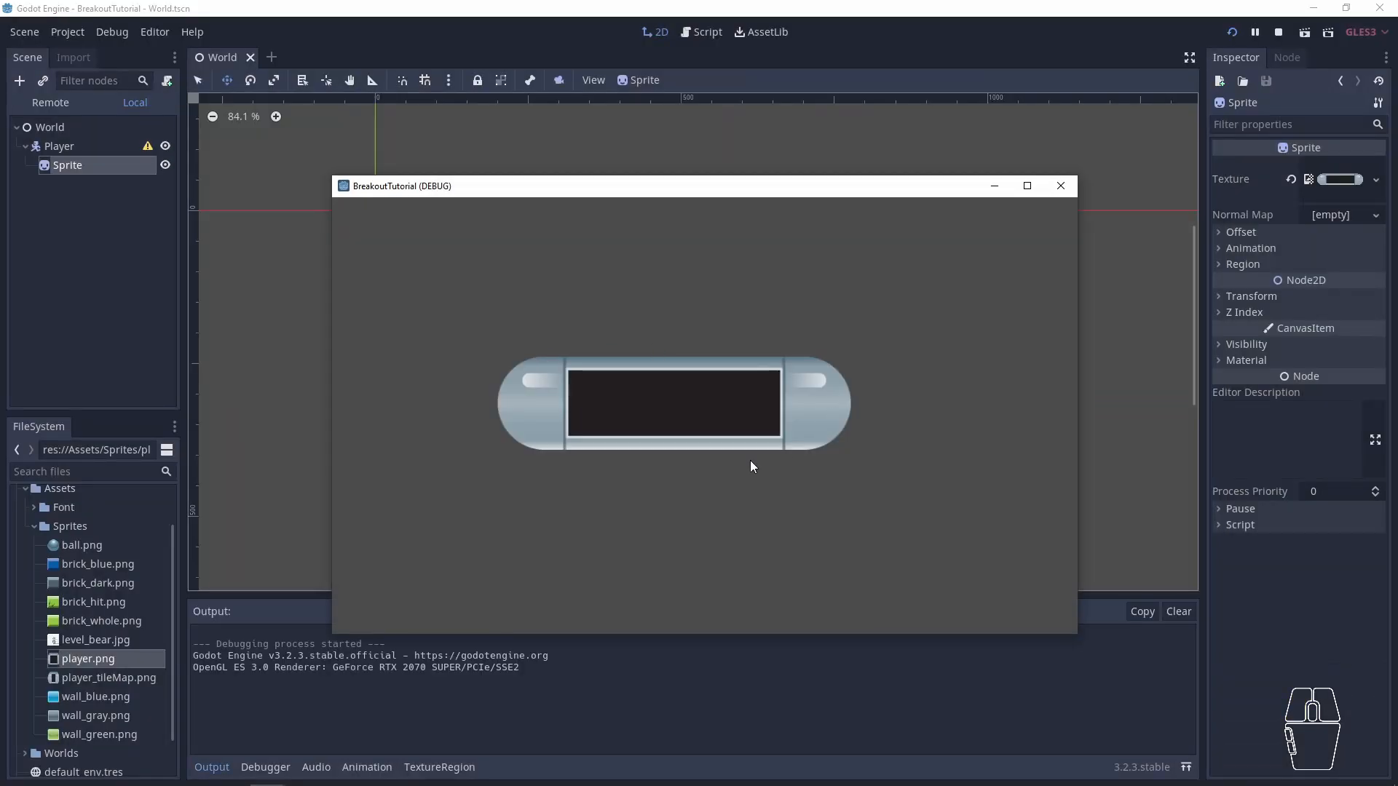
- Test whether the paddle responds to keyboard movement controls in the running game, close the game and save the scene
drag(542, 190, 556, 163)
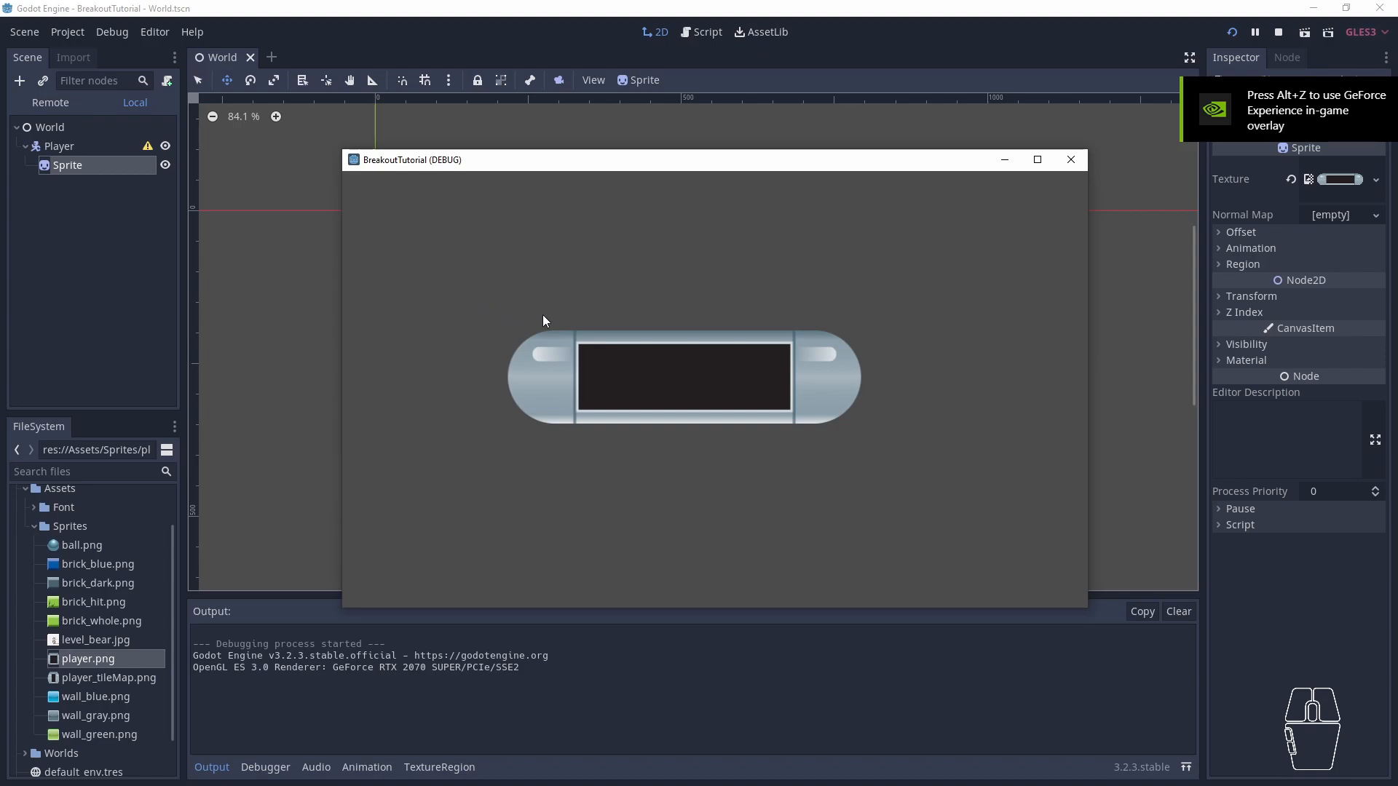
click(629, 364)
key(Down)
key(Left)
key(Left)
key(Right)
key(a)
key(d)
key(space)
key(Up)
key(Down)
click(1065, 164)
key(ctrl+s)
- Read the configuration warning on the Player node
click(75, 181)
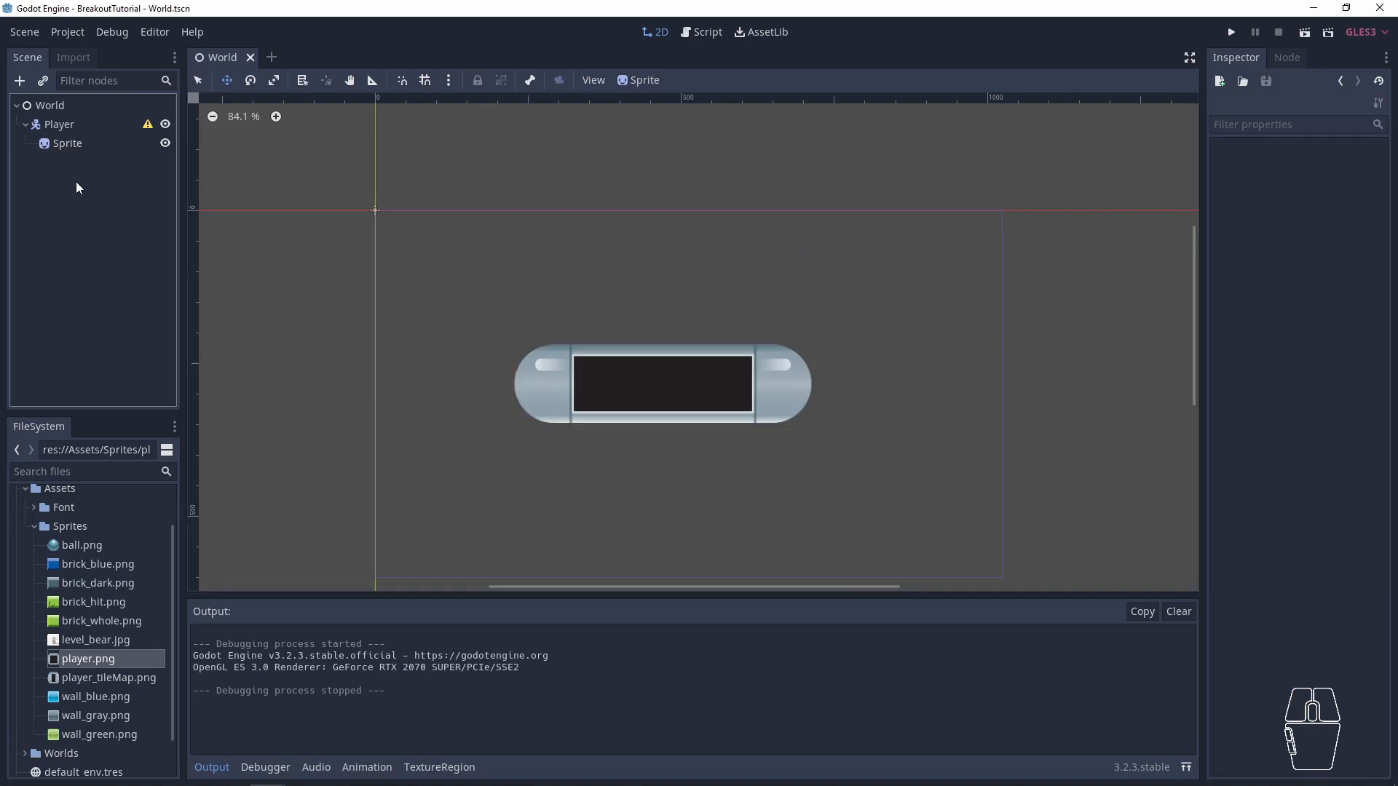
click(146, 124)
key(Escape)
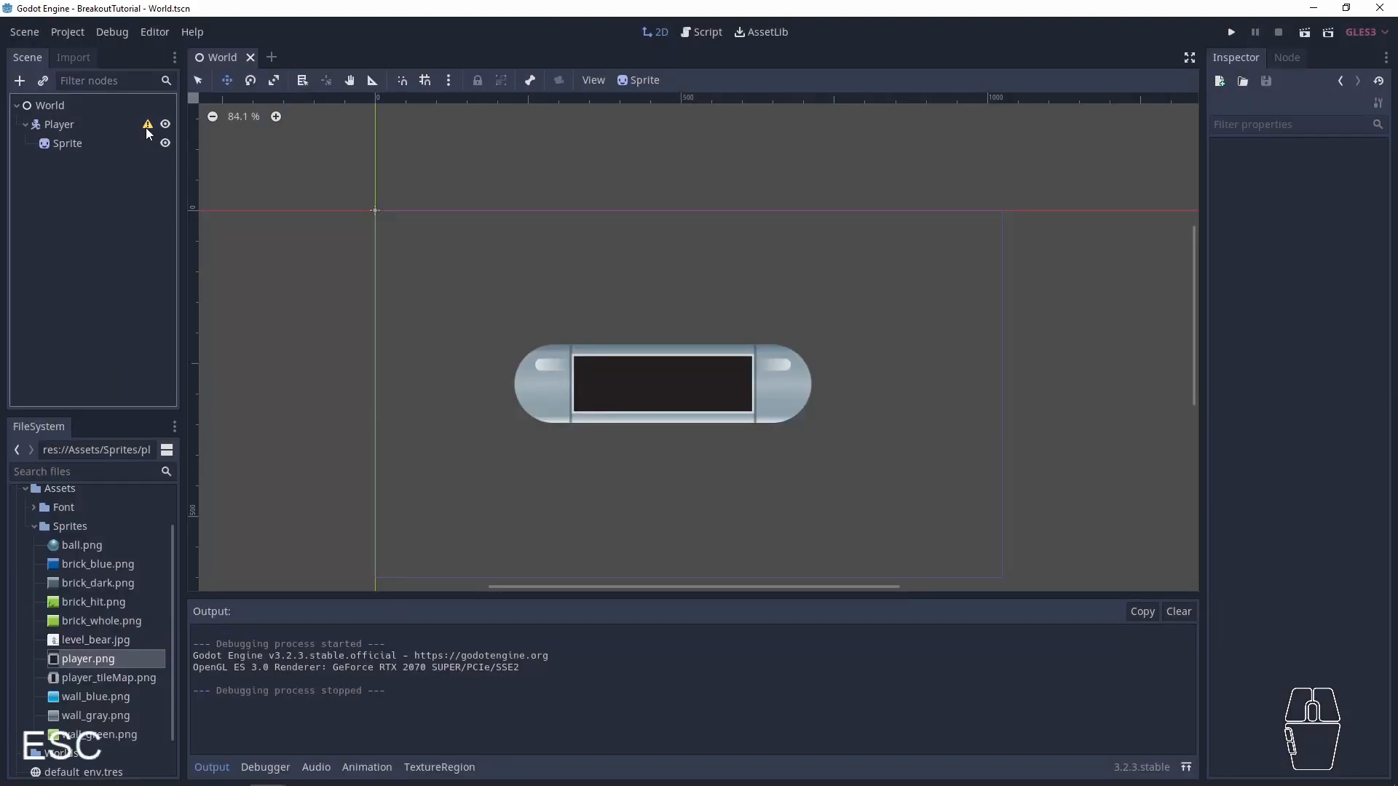
mouse_move(147, 131)
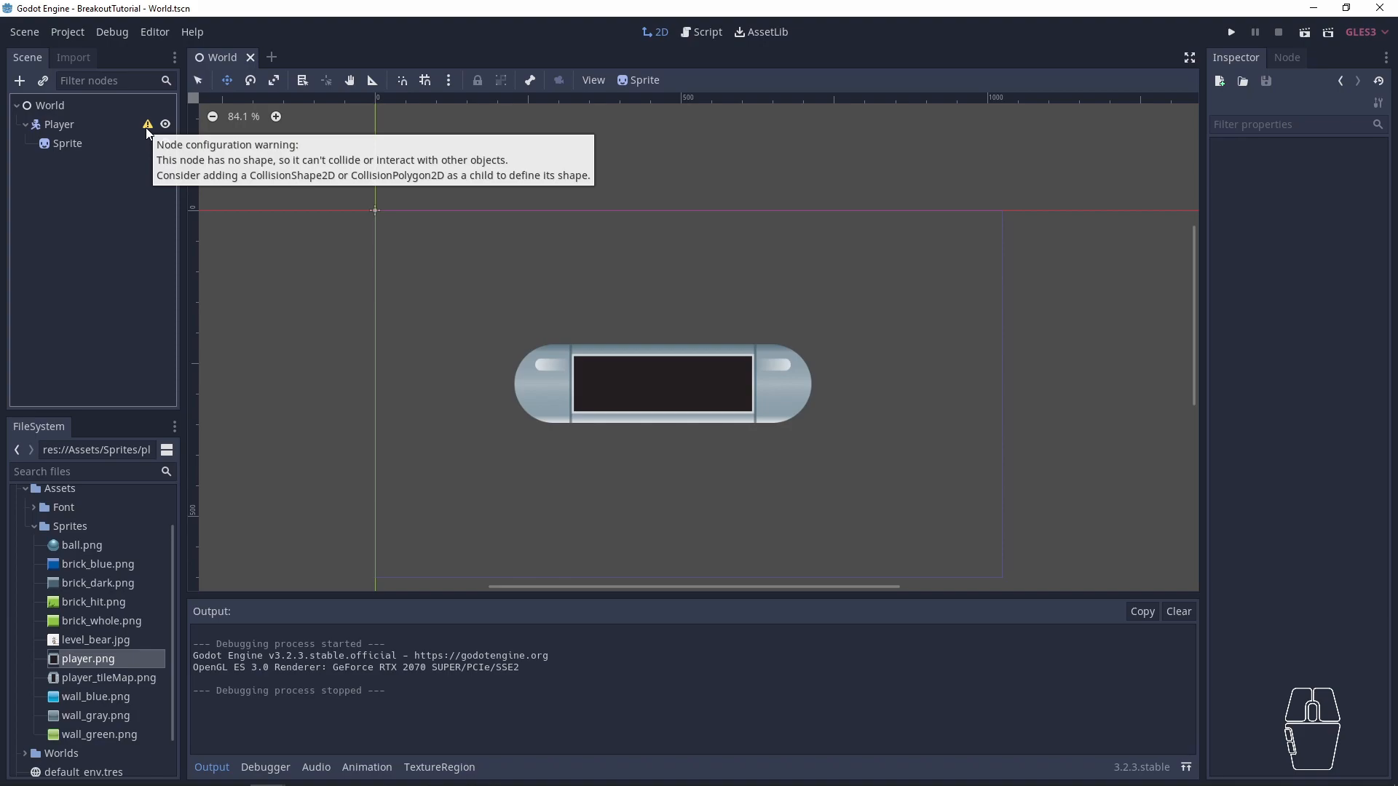
- Move Player's Sprite up and to the left, to a position of about (417, 171)
click(80, 129)
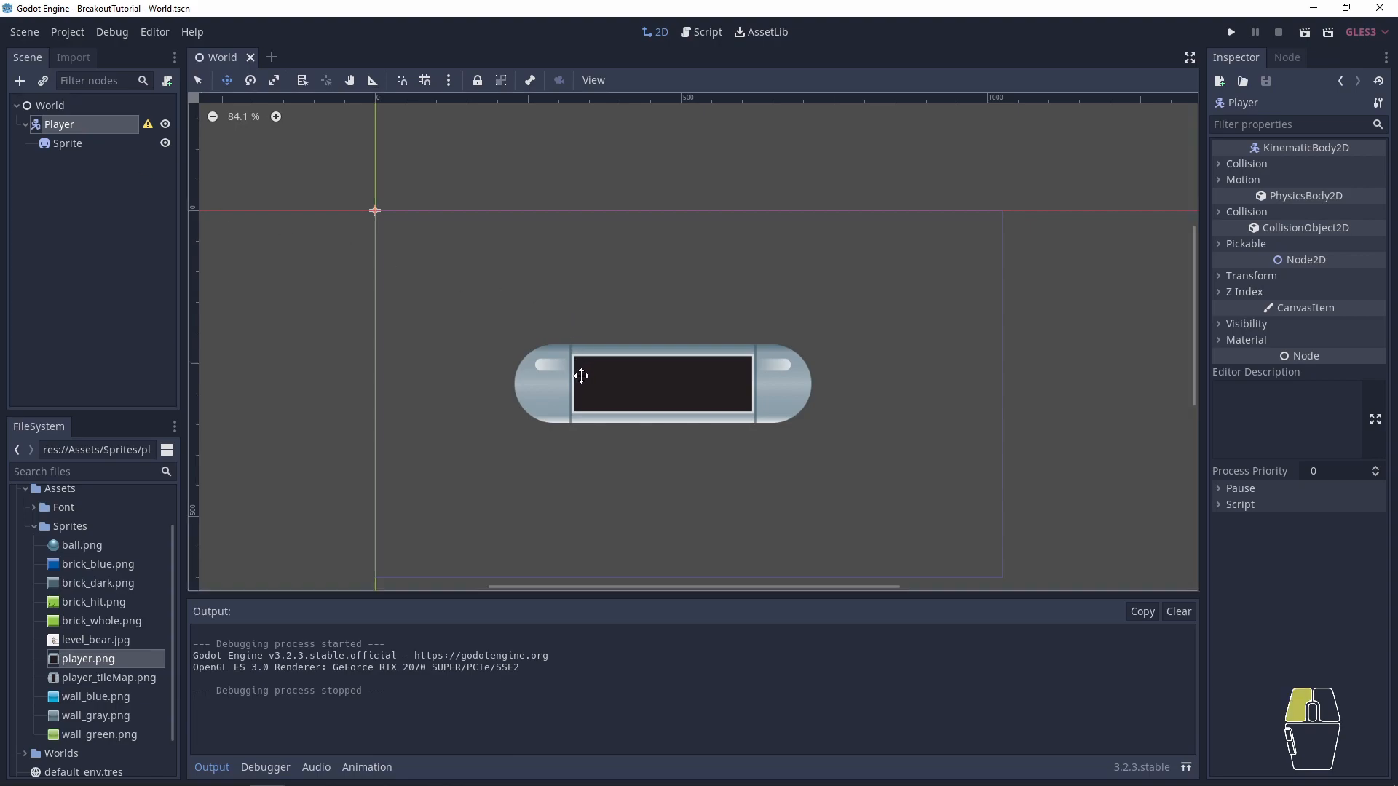
click(67, 143)
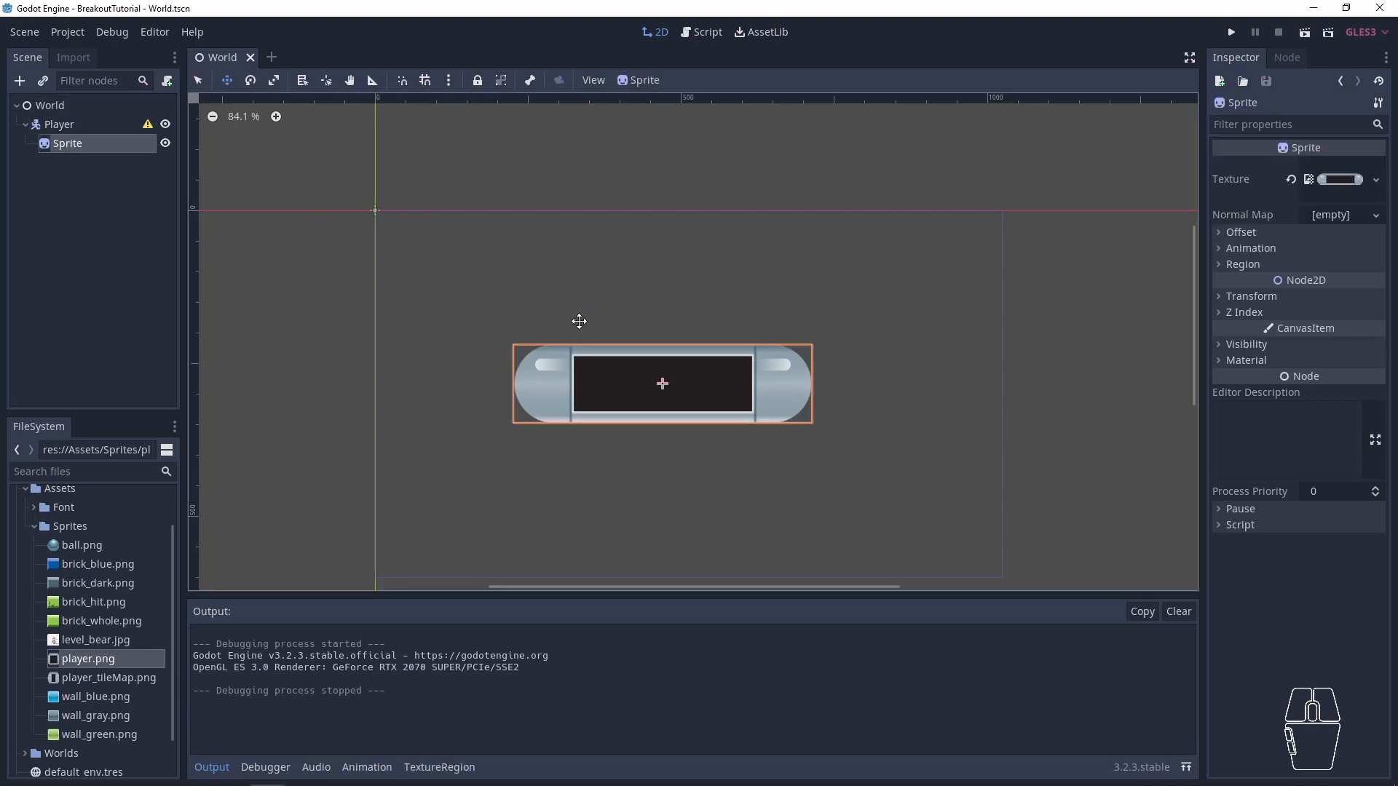
mouse_move(549, 265)
mouse_down()
mouse_move(631, 362)
mouse_move(537, 259)
mouse_up()
drag(626, 350, 570, 343)
scroll(500, 321, up, 3)
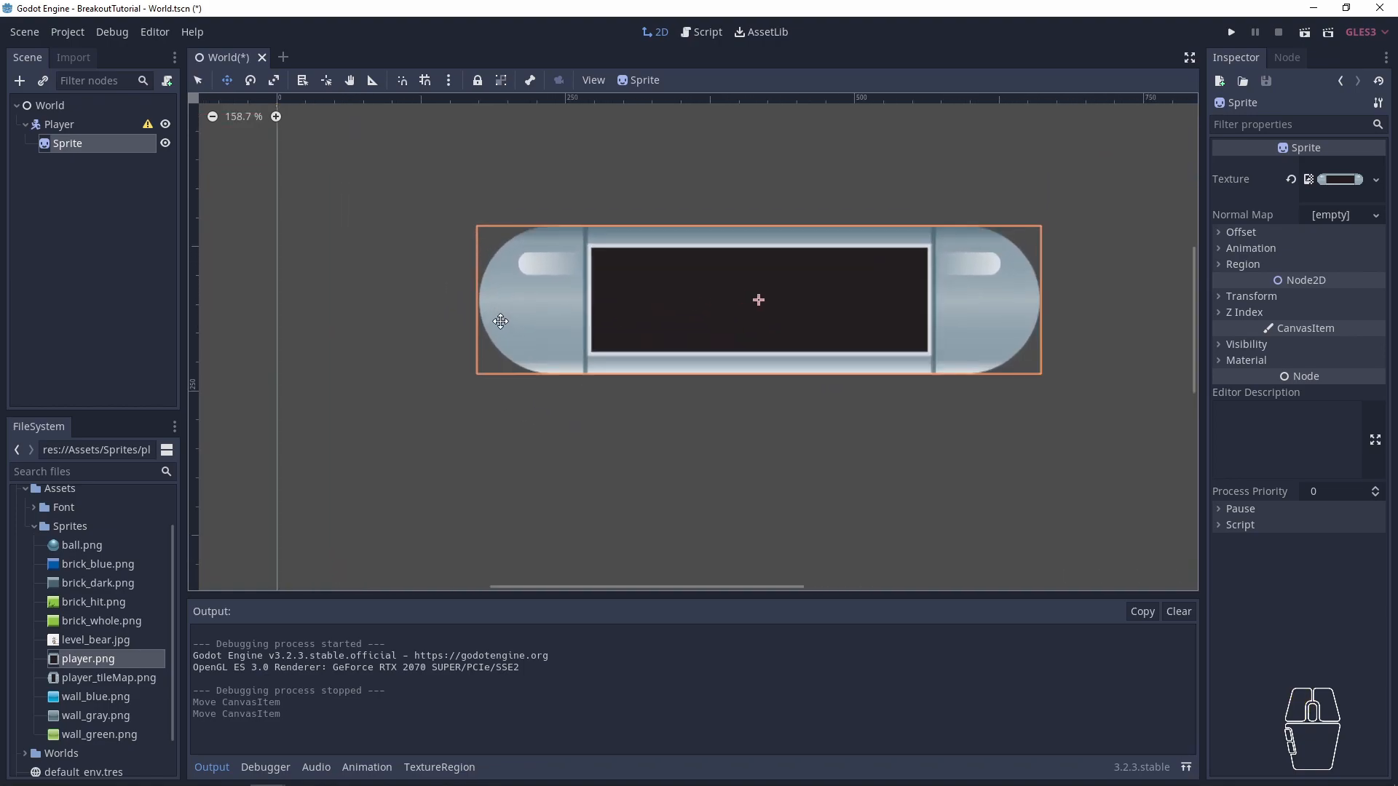
scroll(500, 322, up, 1)
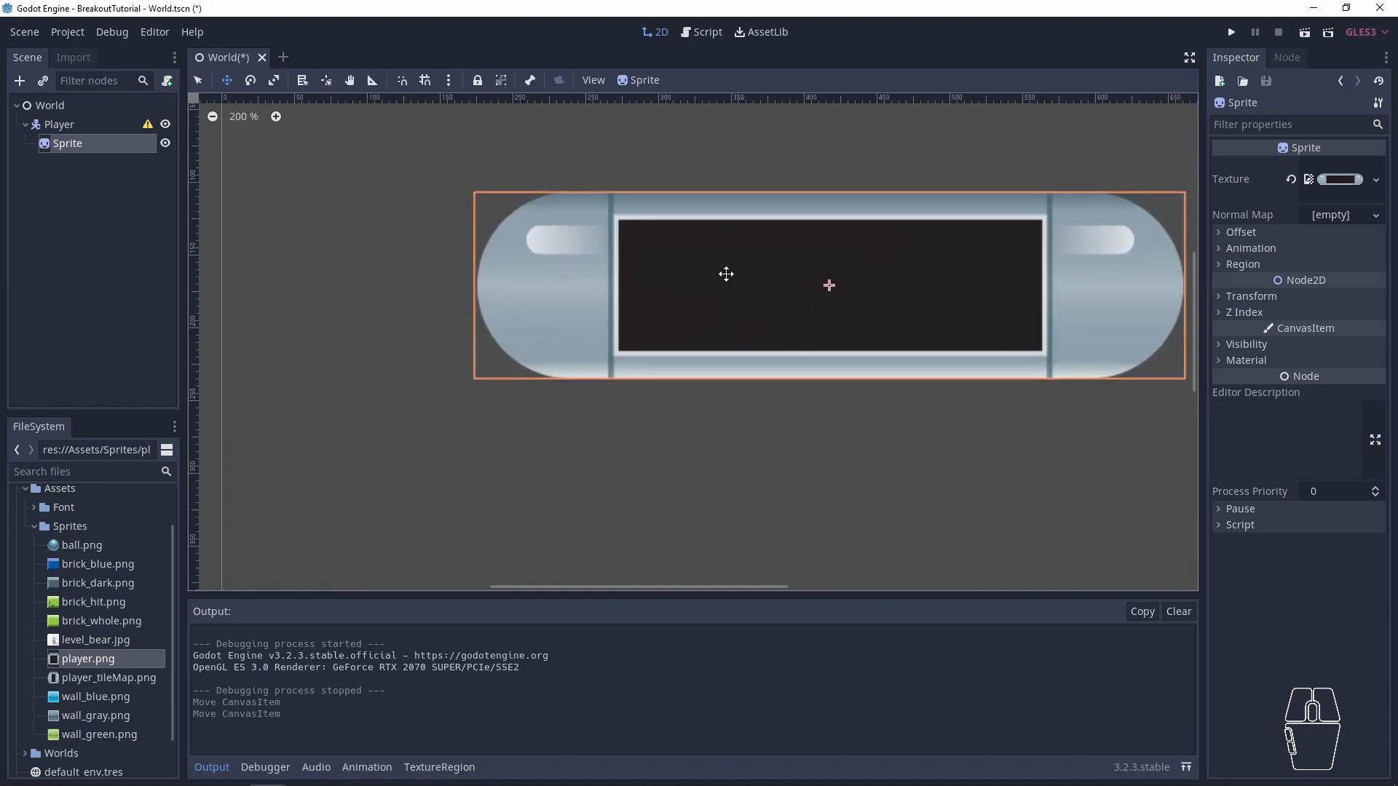
scroll(772, 306, down, 4)
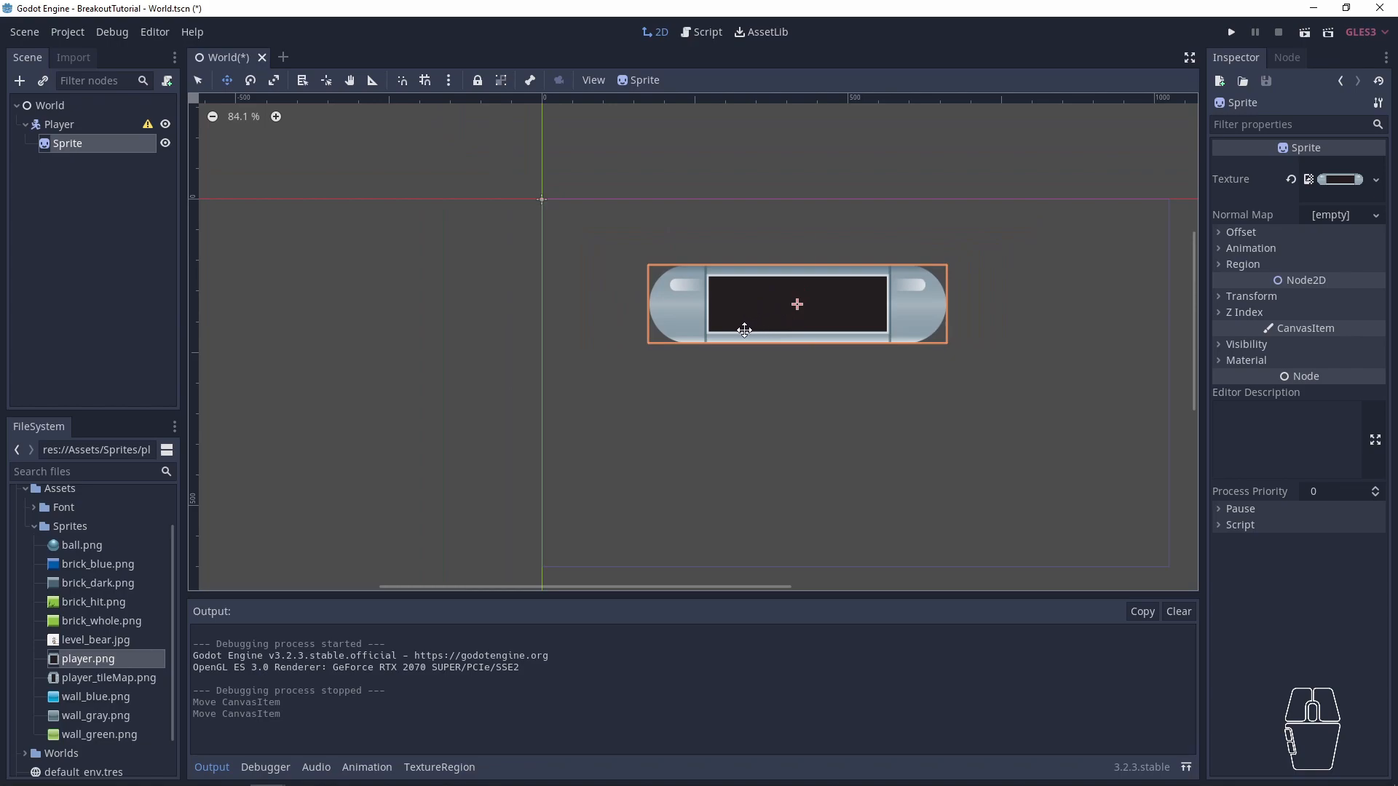
- Add a CollisionShape2D as a child of Player and place it above Sprite in the node order
click(69, 125)
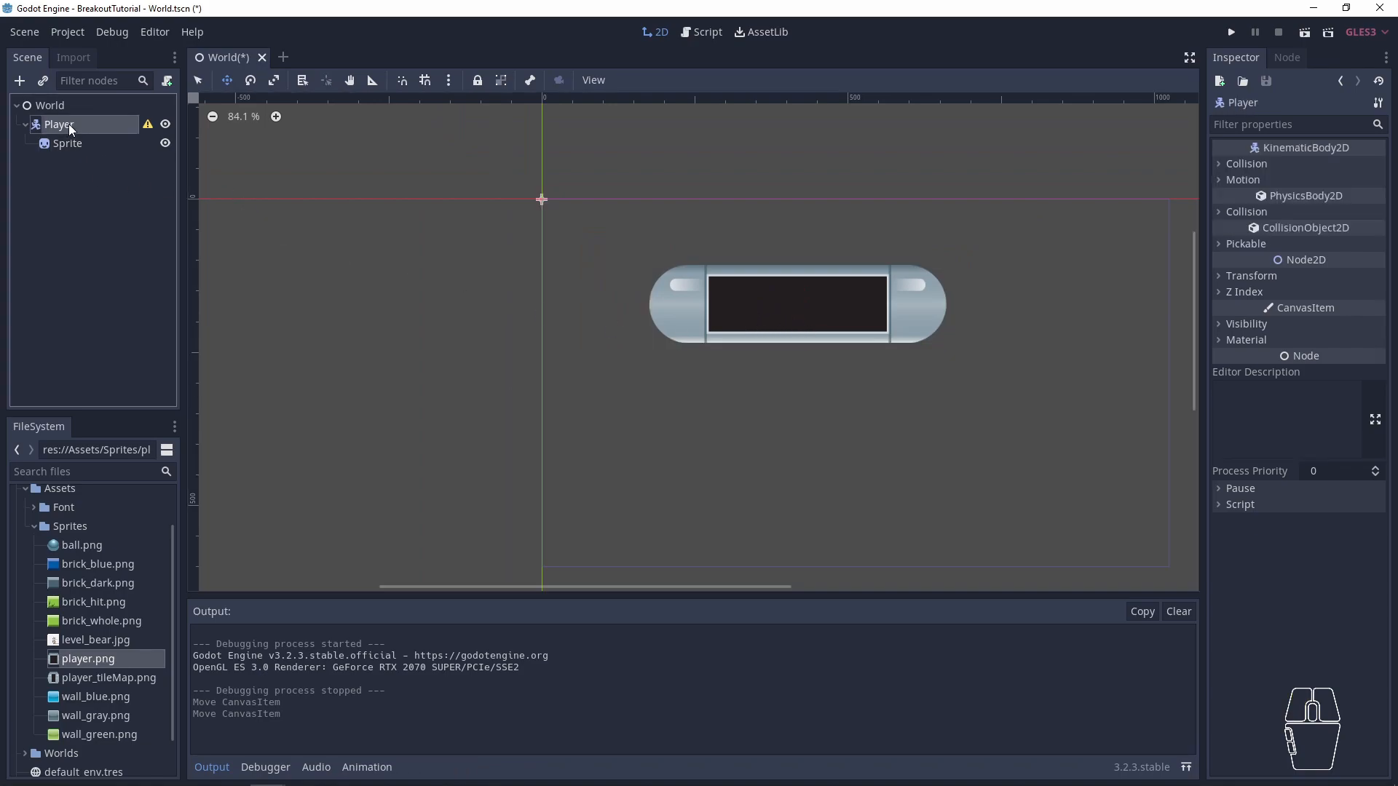
key(ctrl)
key(ctrl+a)
text(c)
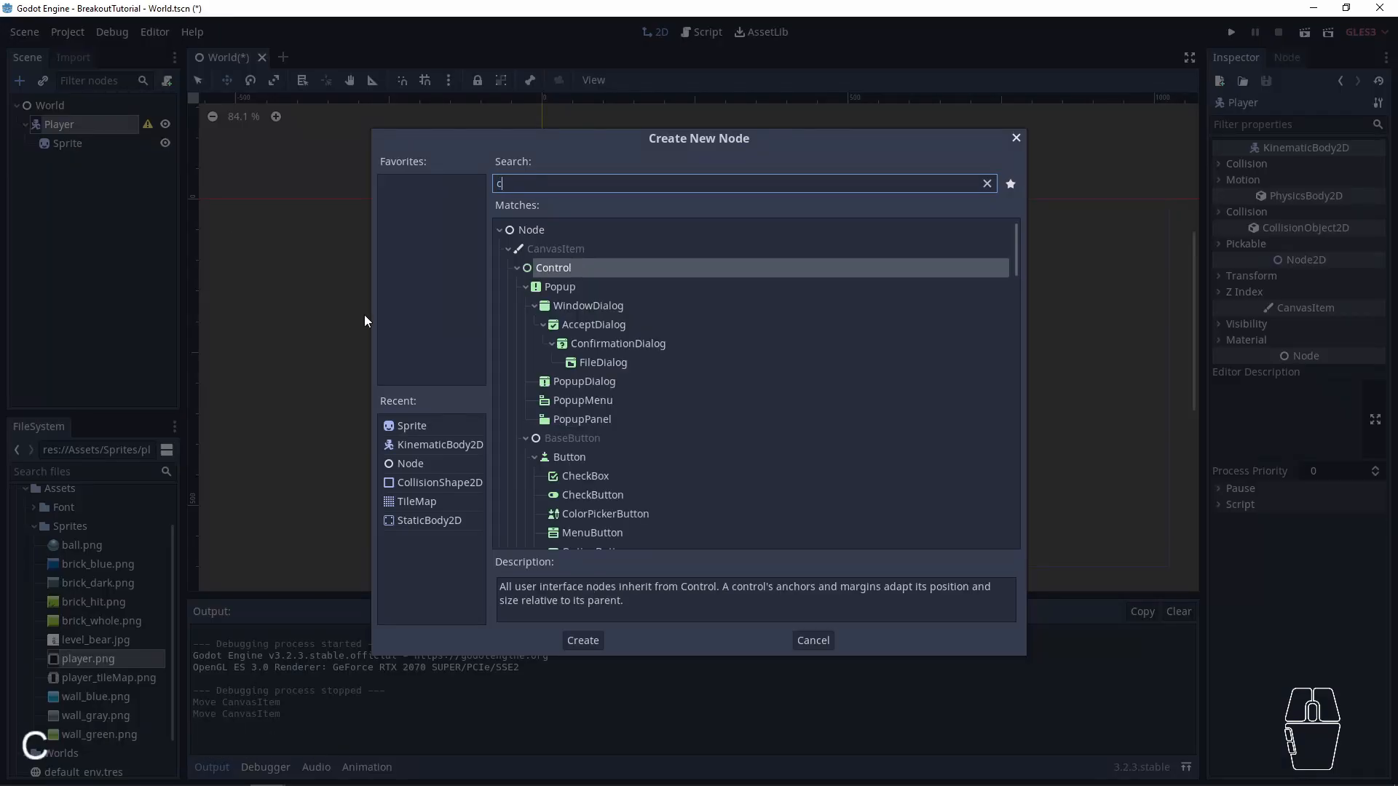
text(ollision)
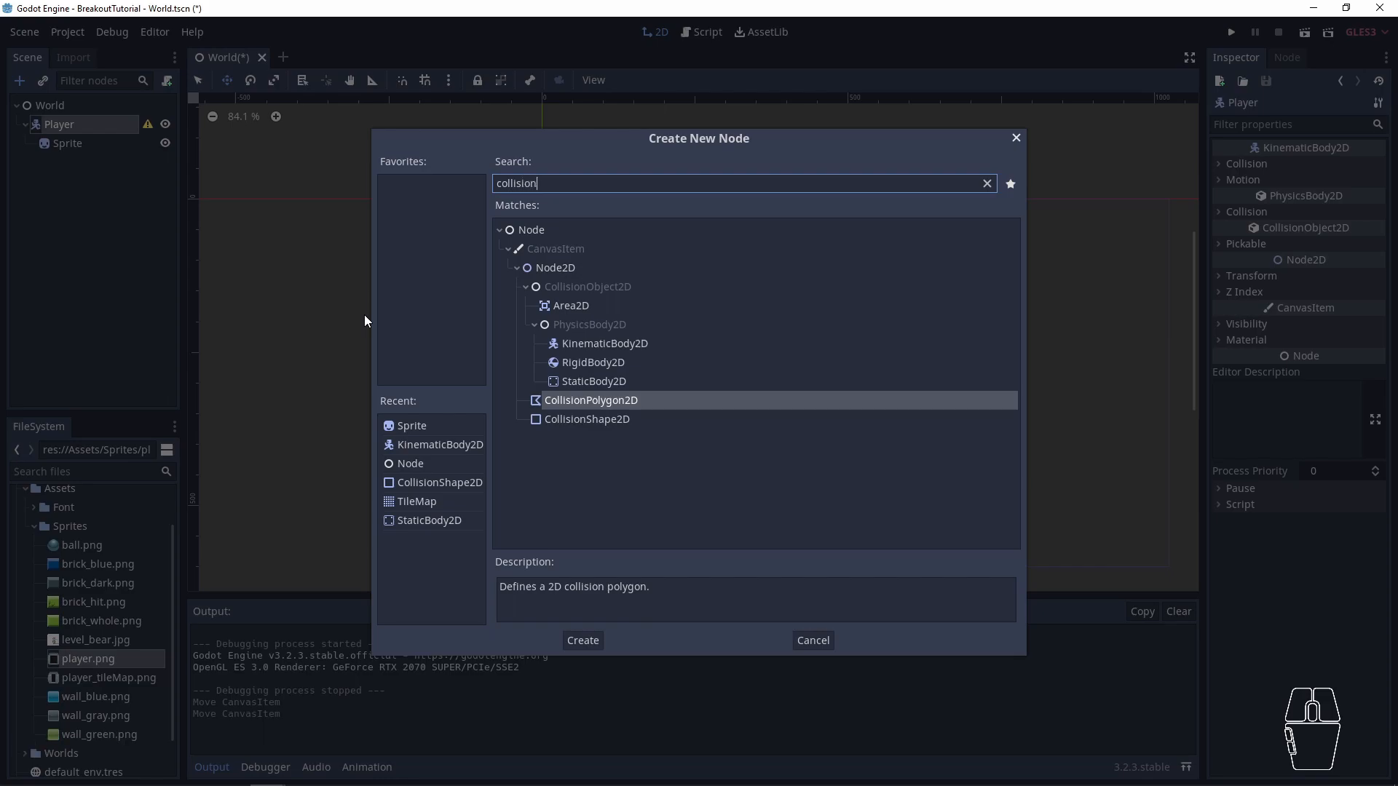
key(Down)
key(Return)
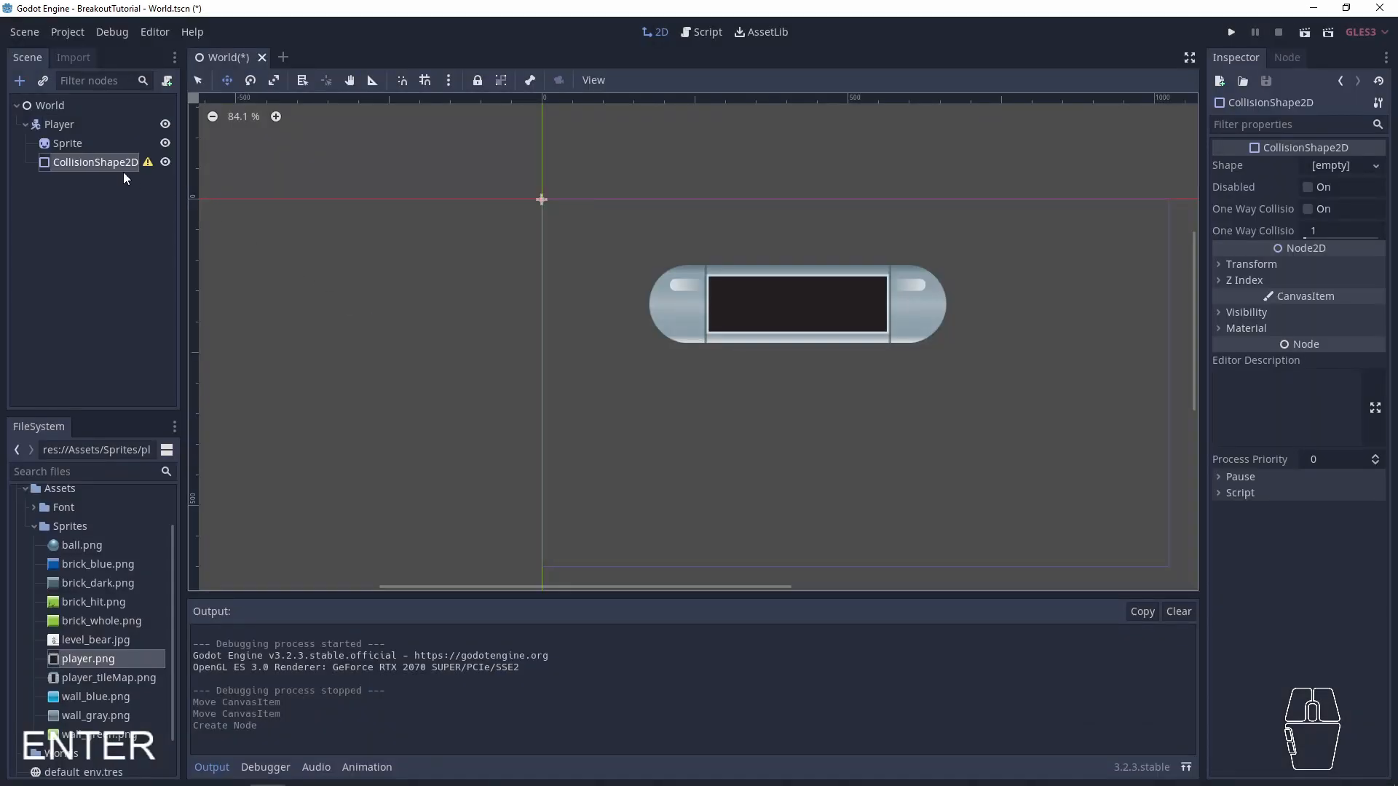
drag(80, 165, 77, 133)
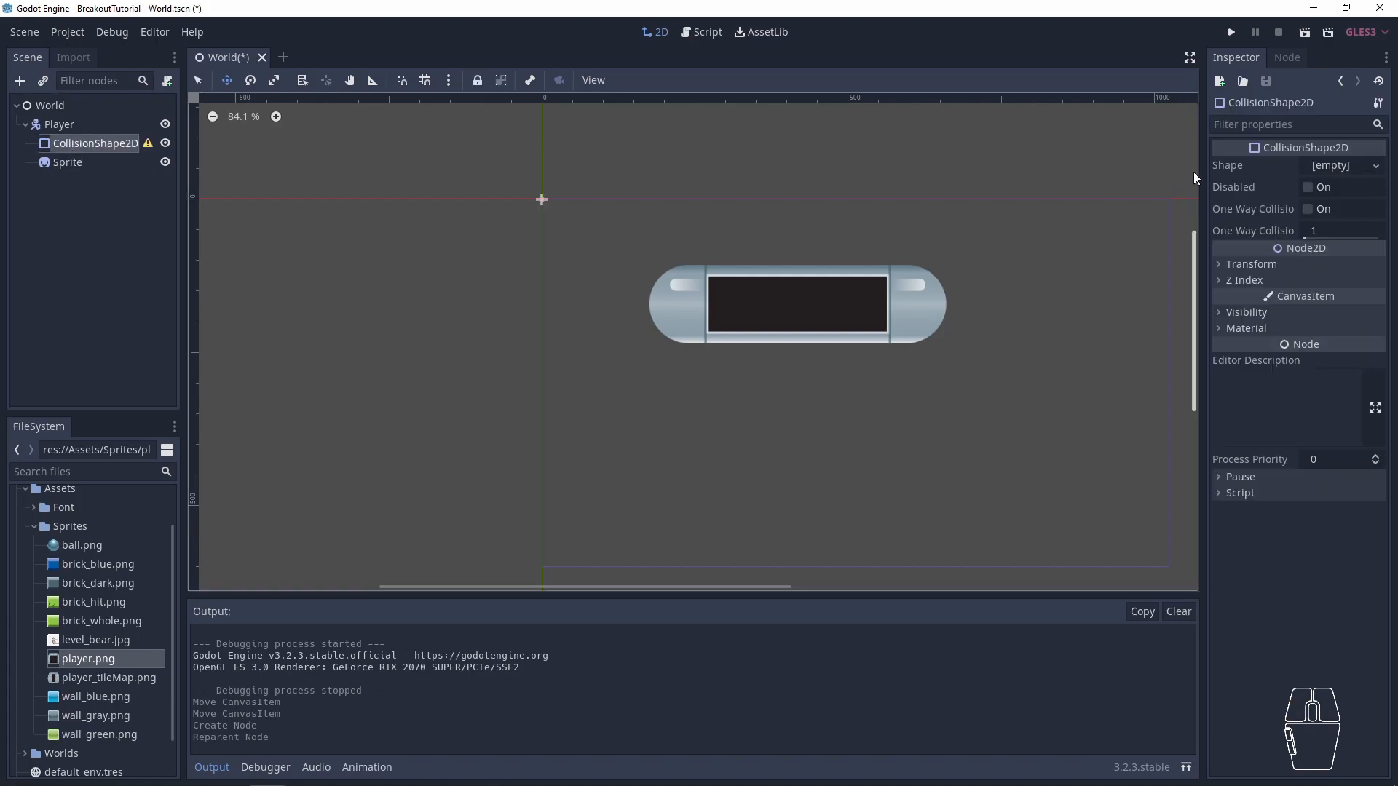
- Assign a new CapsuleShape2D as the shape of Player's CollisionShape2D
mouse_move(147, 144)
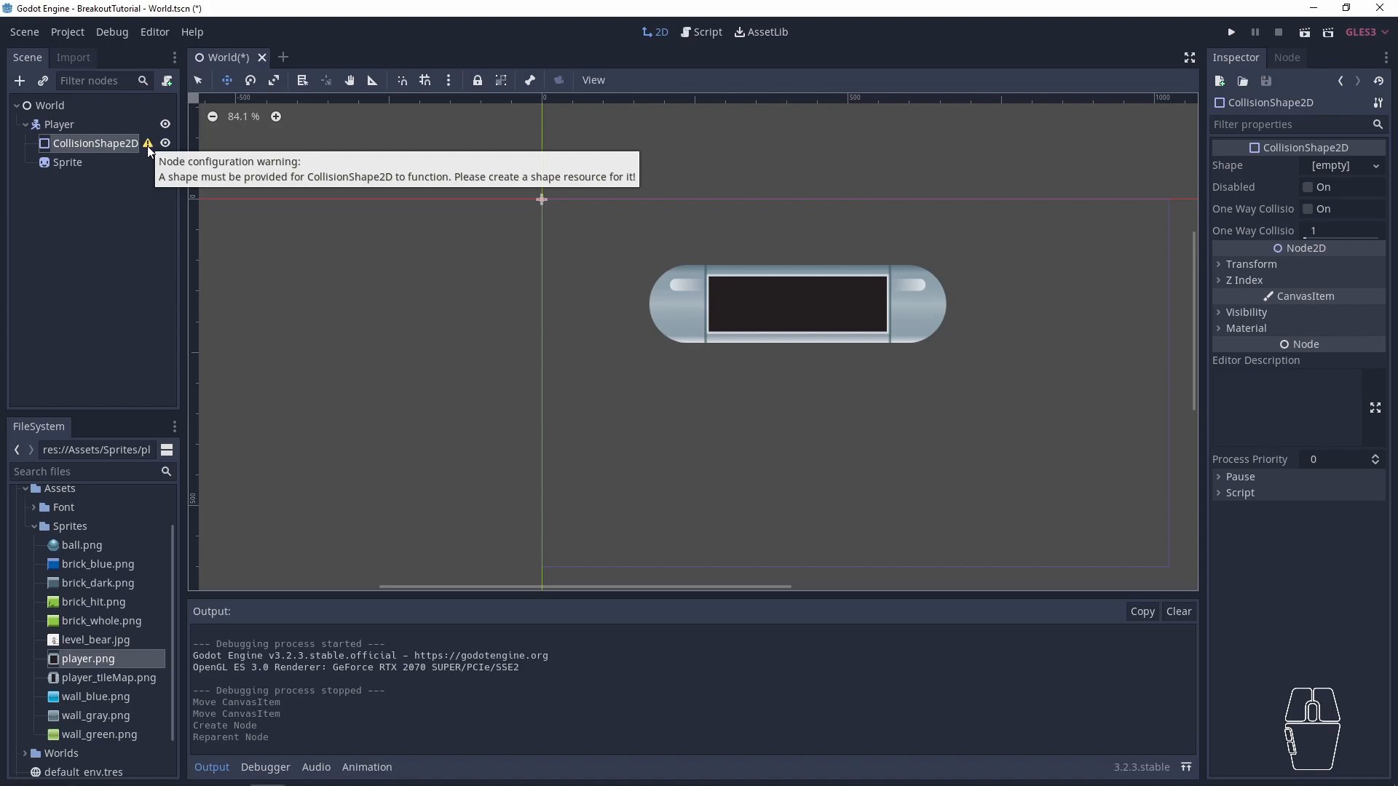
click(94, 143)
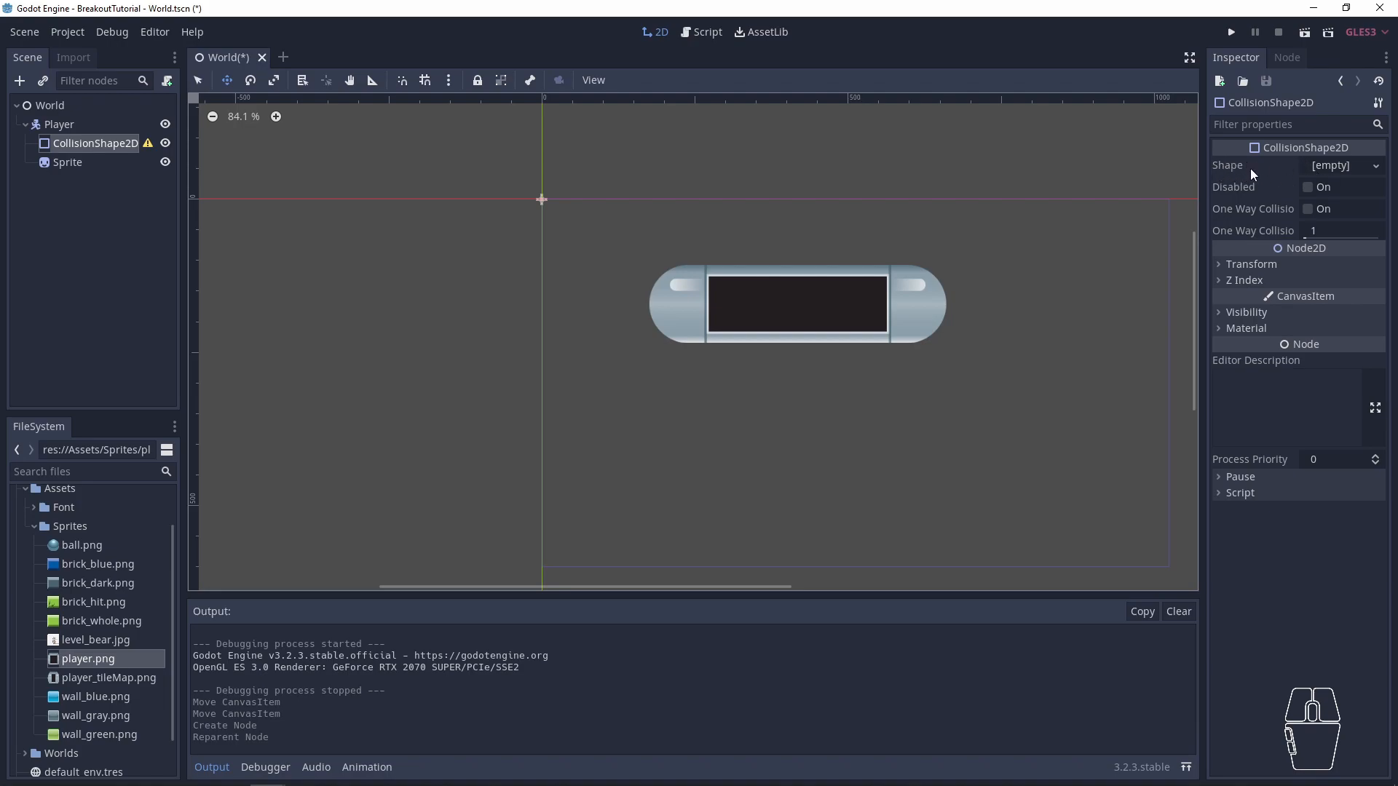
click(1338, 163)
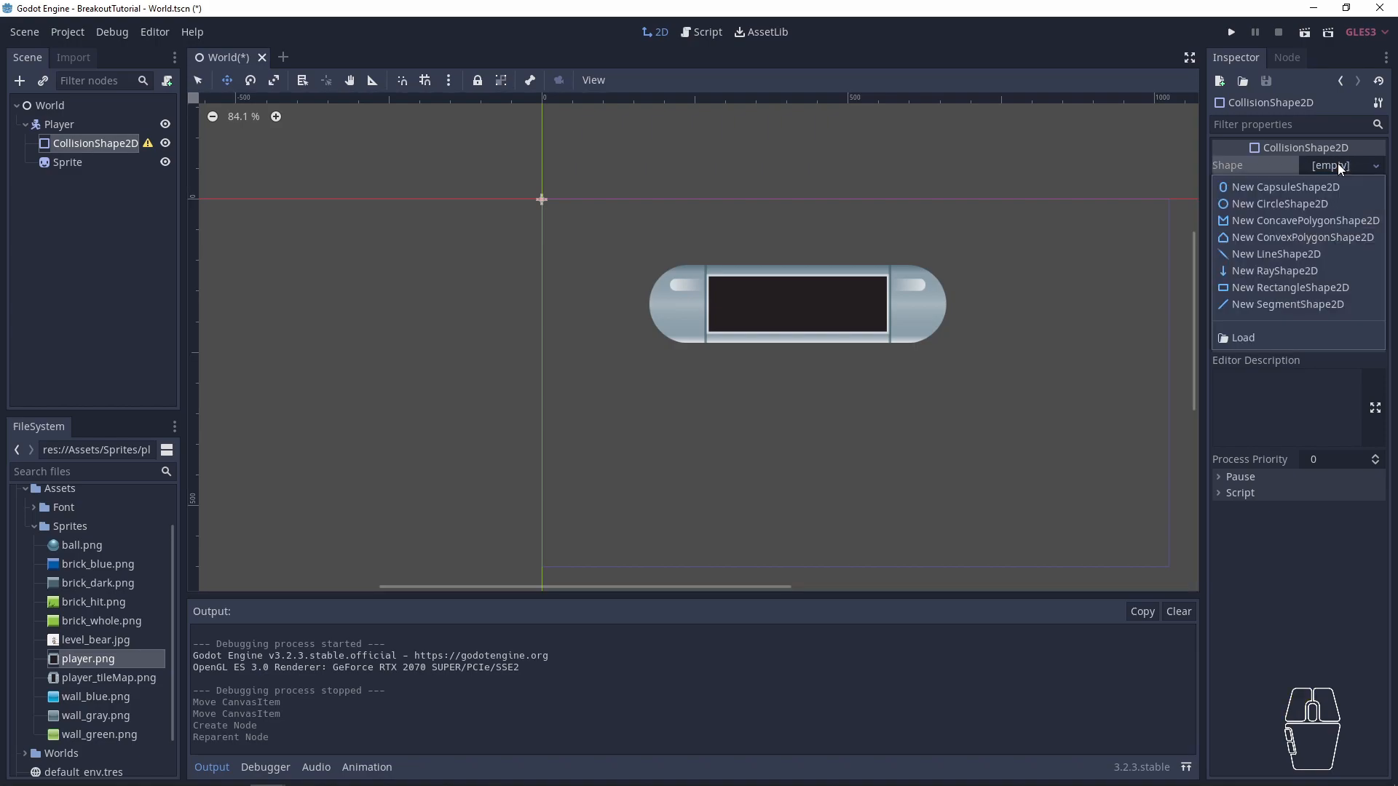
click(1280, 193)
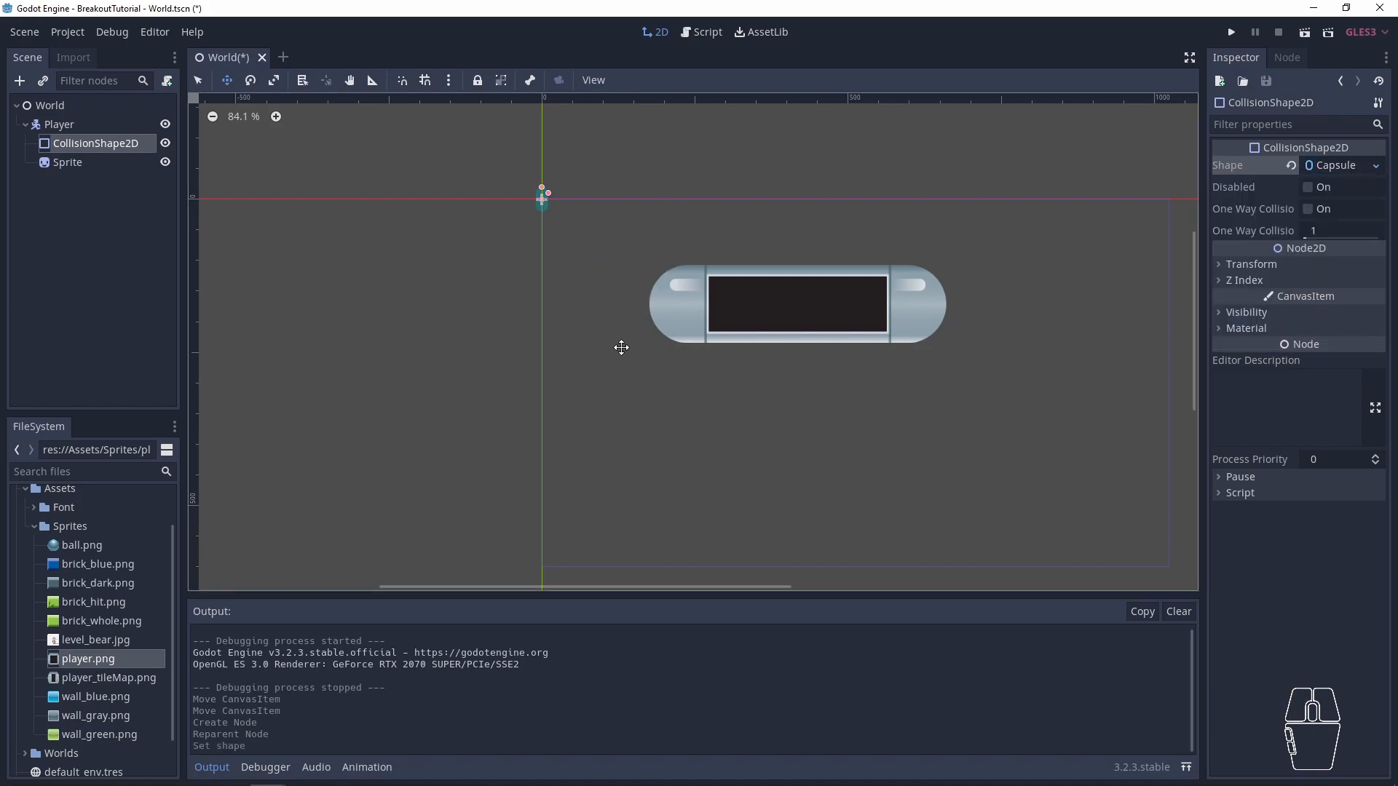
scroll(515, 200, up, 4)
scroll(531, 211, up, 4)
scroll(556, 188, down, 6)
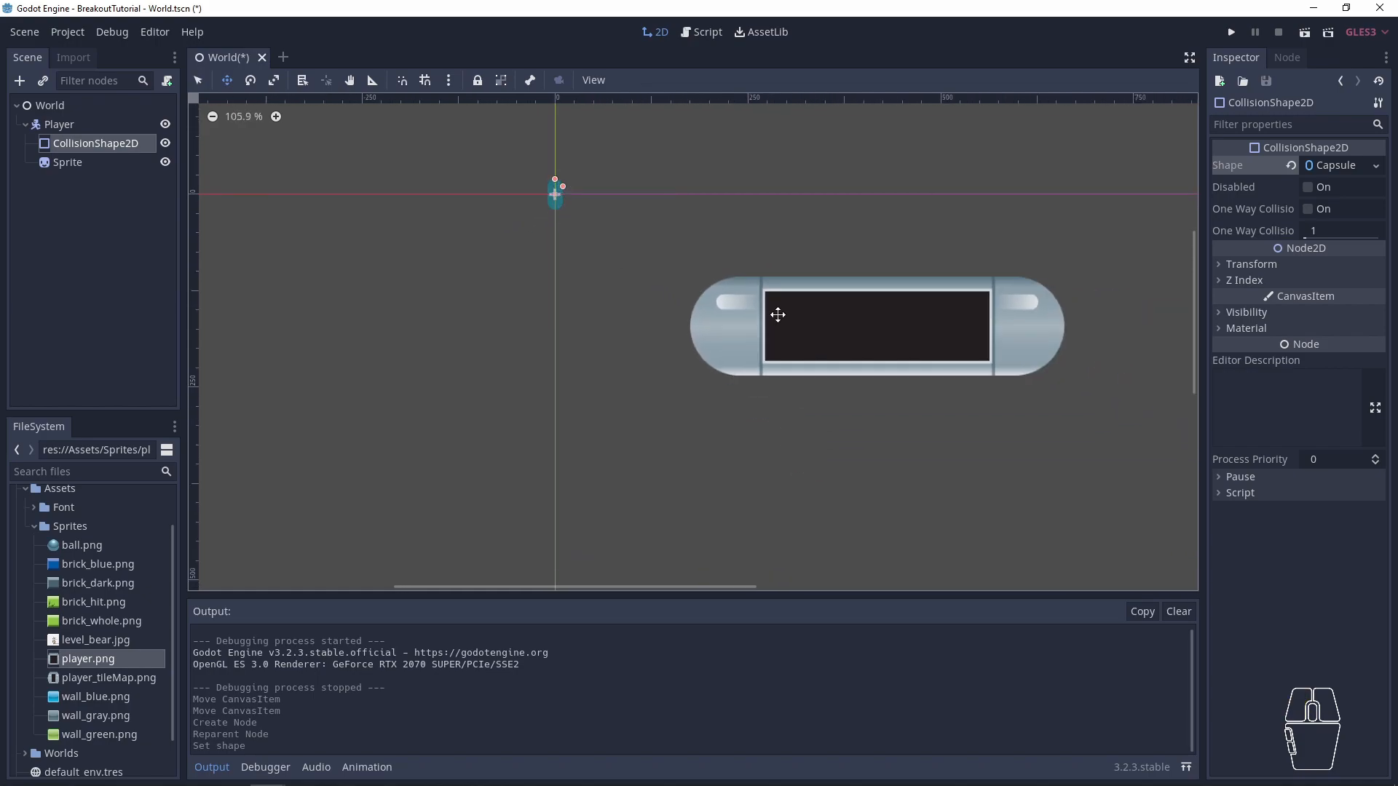
- Reset the position of Player's Sprite to (0, 0)
click(67, 163)
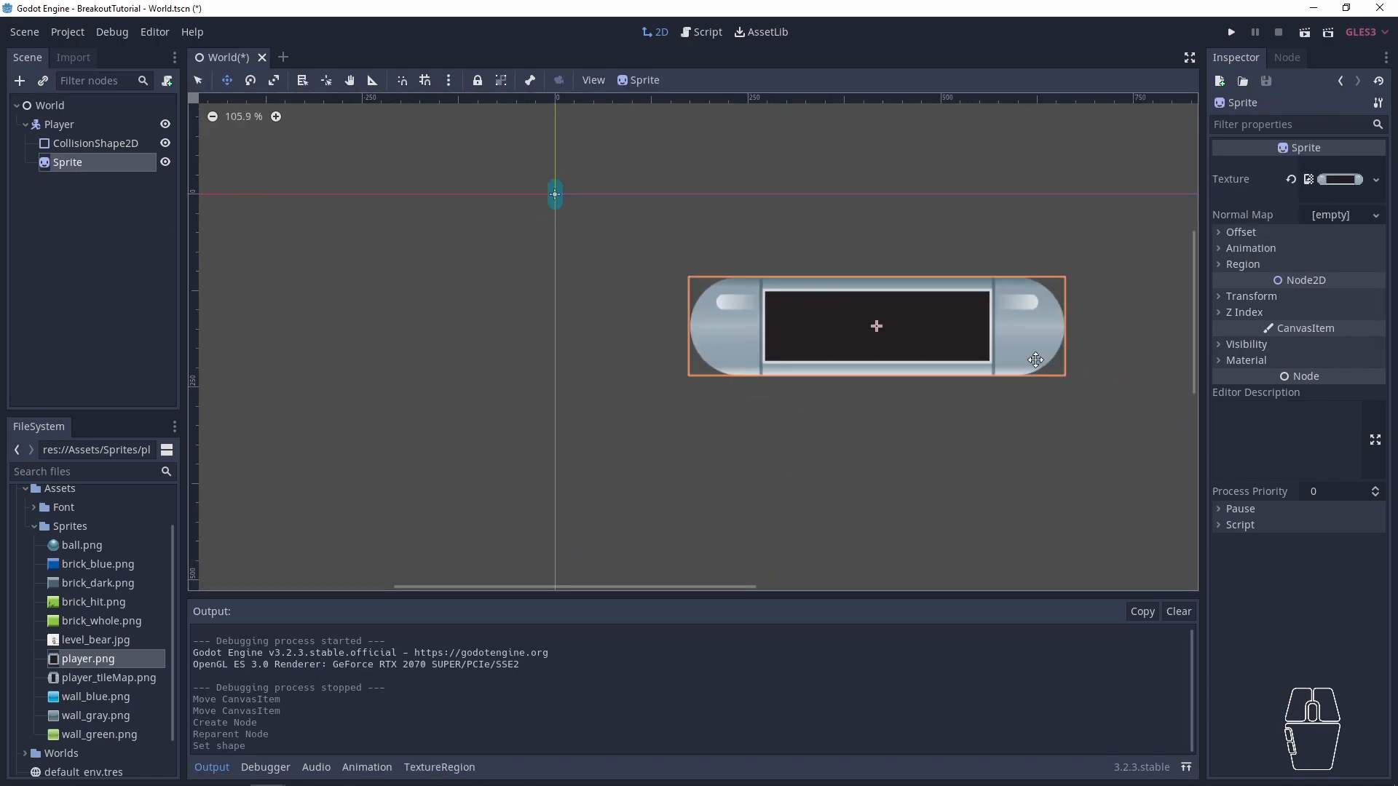
click(1239, 233)
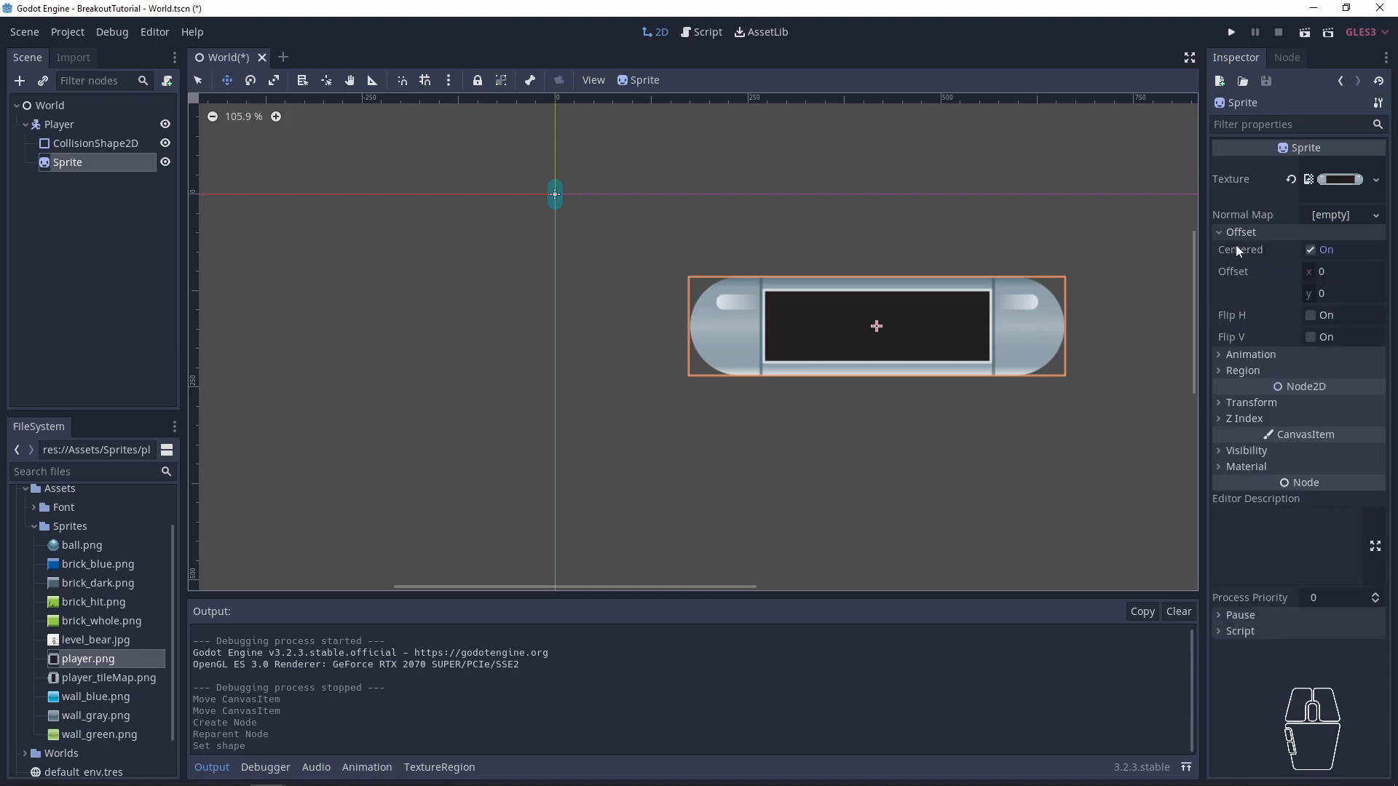
click(1237, 231)
click(1250, 297)
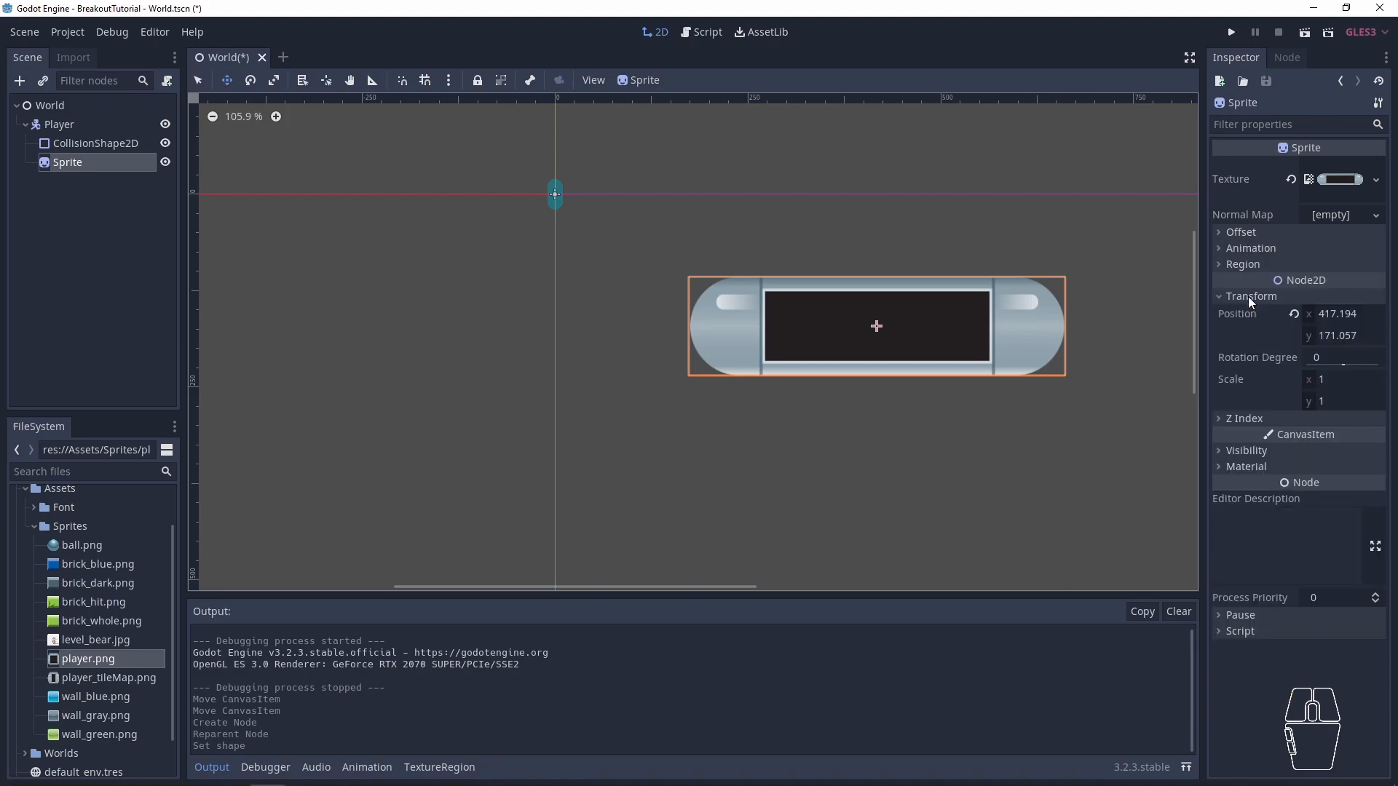
click(1294, 314)
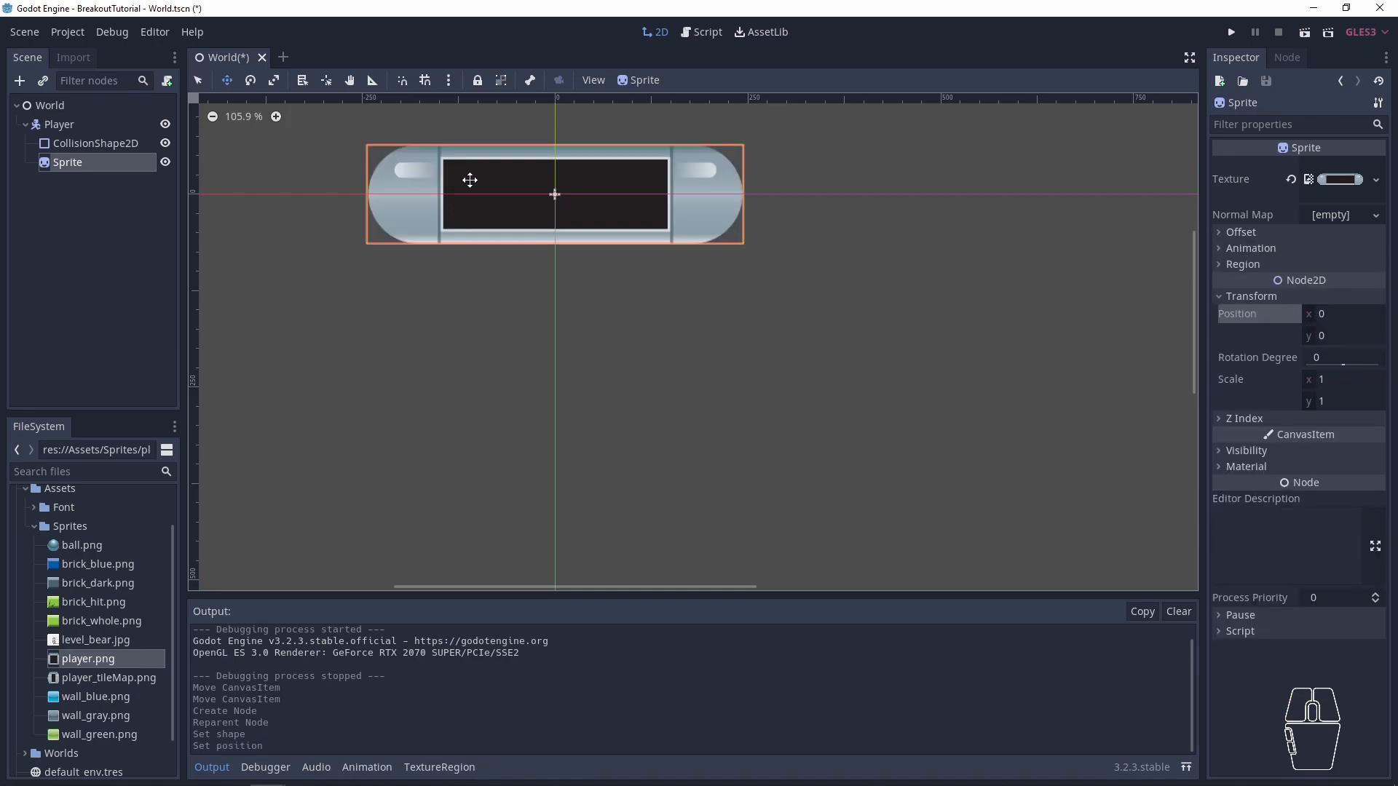
- Reorder Player's children so that CollisionShape2D comes below Sprite
scroll(569, 197, up, 2)
scroll(569, 197, up, 2)
drag(85, 145, 86, 172)
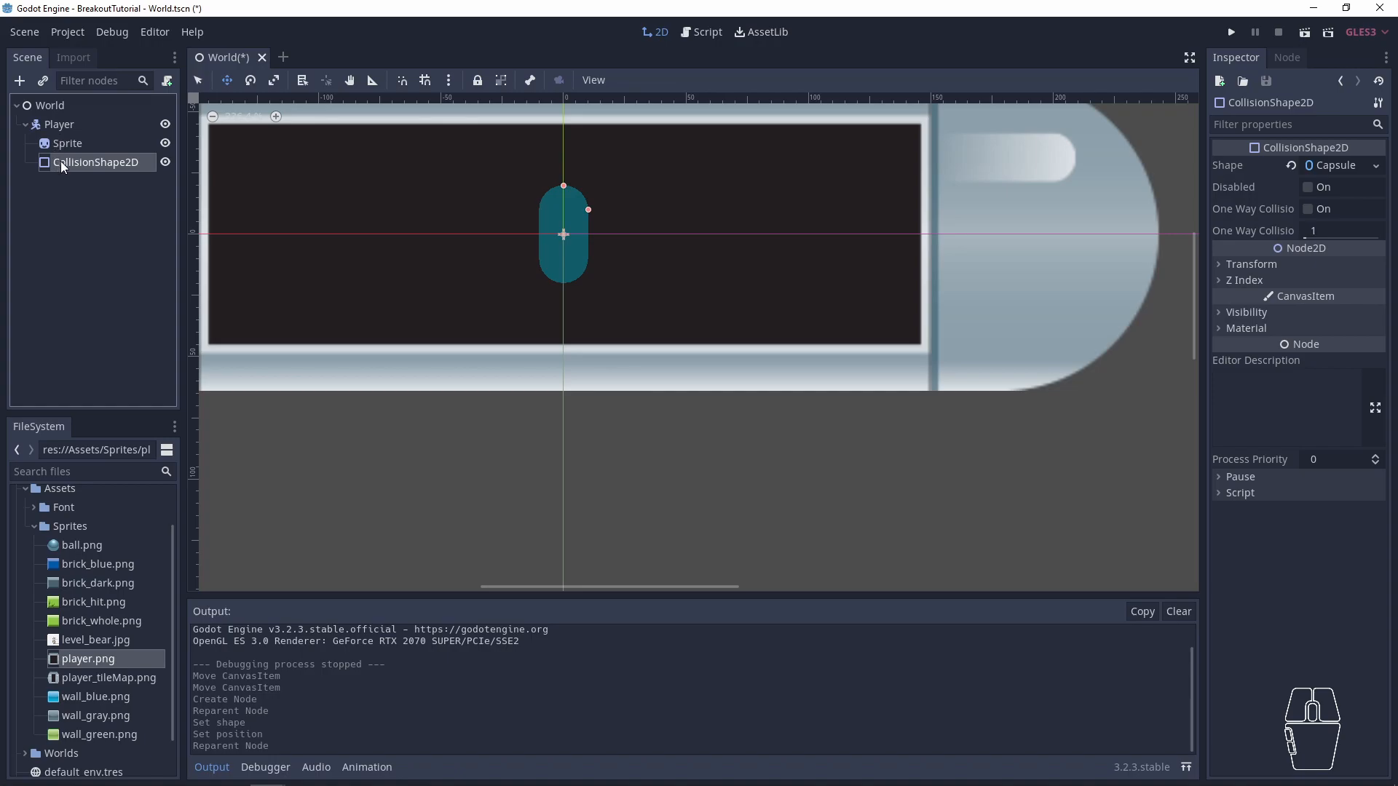
click(63, 160)
mouse_move(63, 159)
mouse_down()
mouse_move(63, 137)
mouse_move(62, 172)
mouse_up()
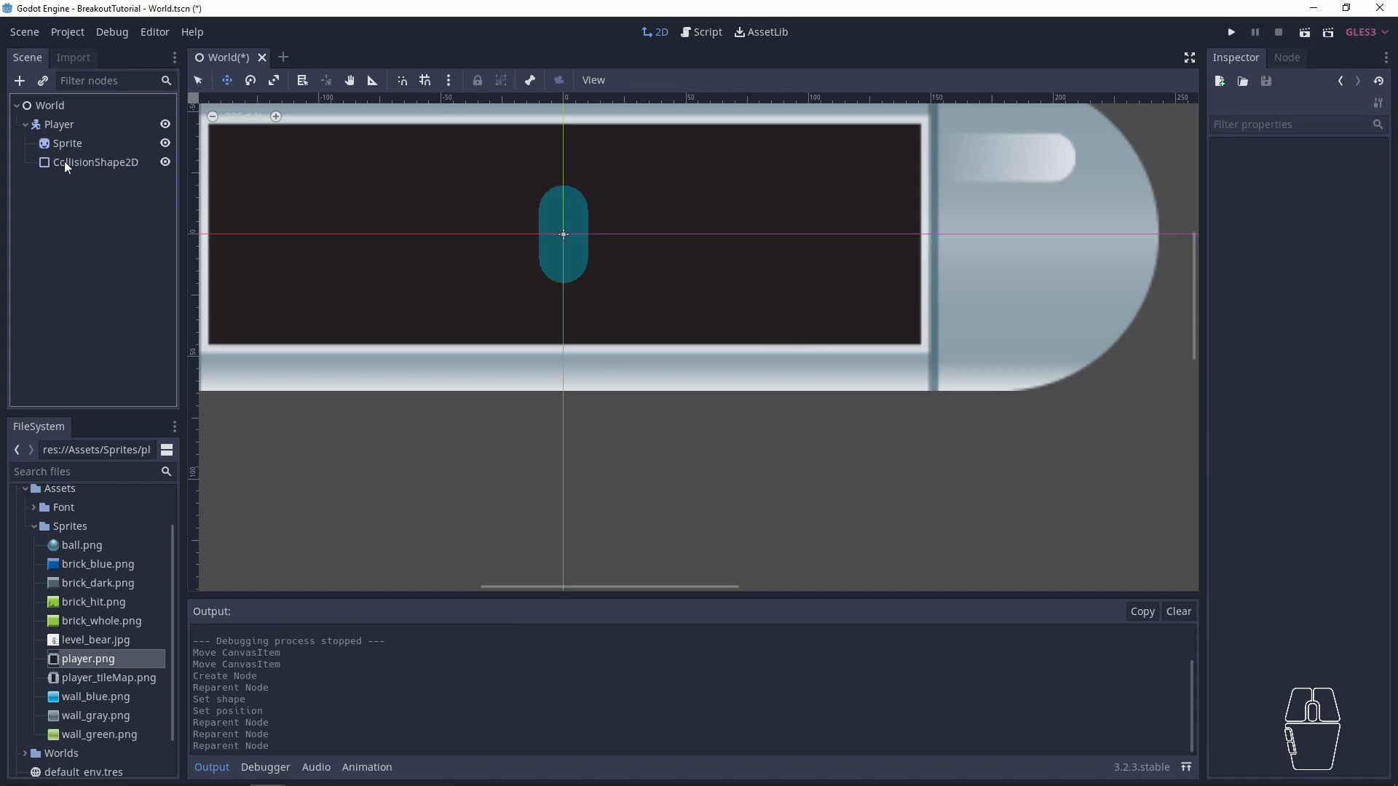
- Set the rotation of Player's CollisionShape2D to 90 degrees
scroll(618, 251, down, 4)
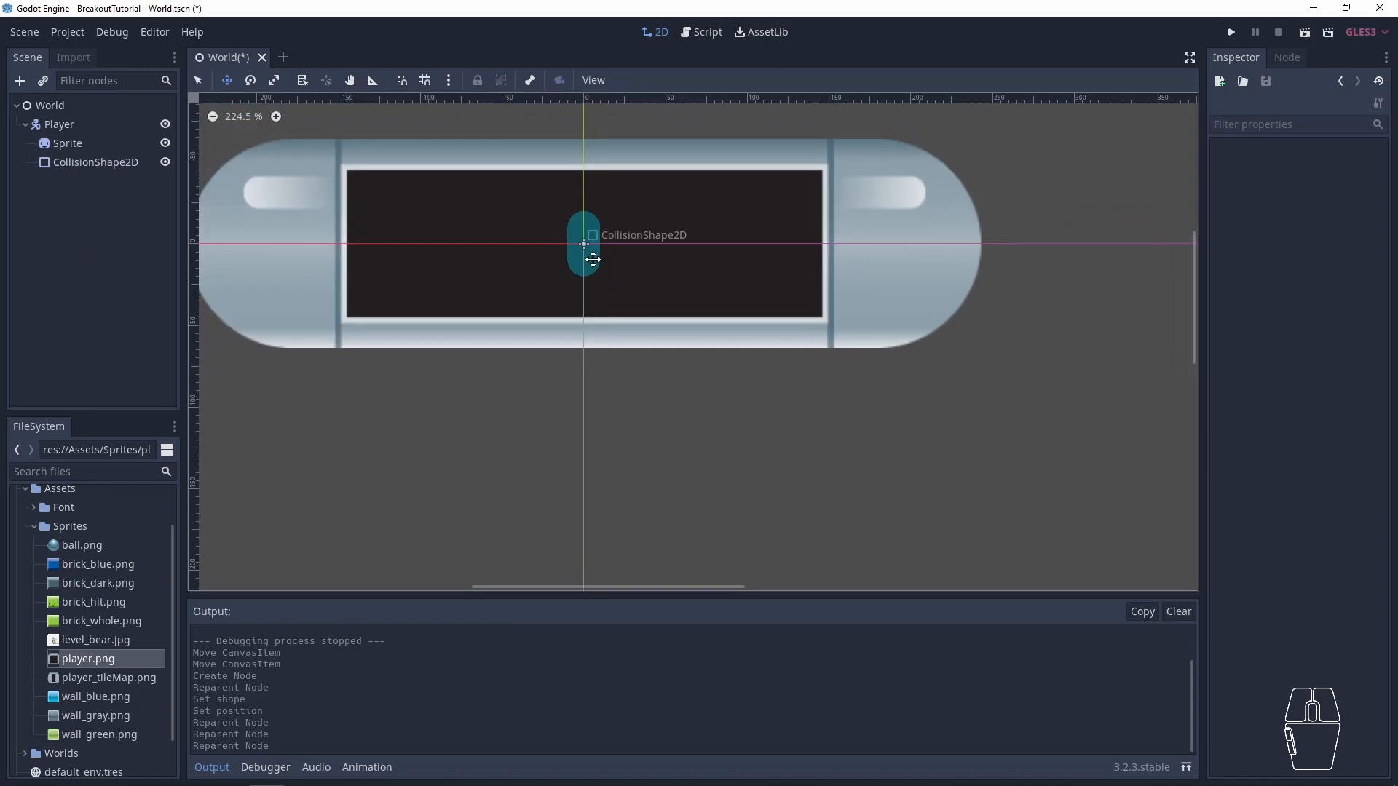
click(589, 259)
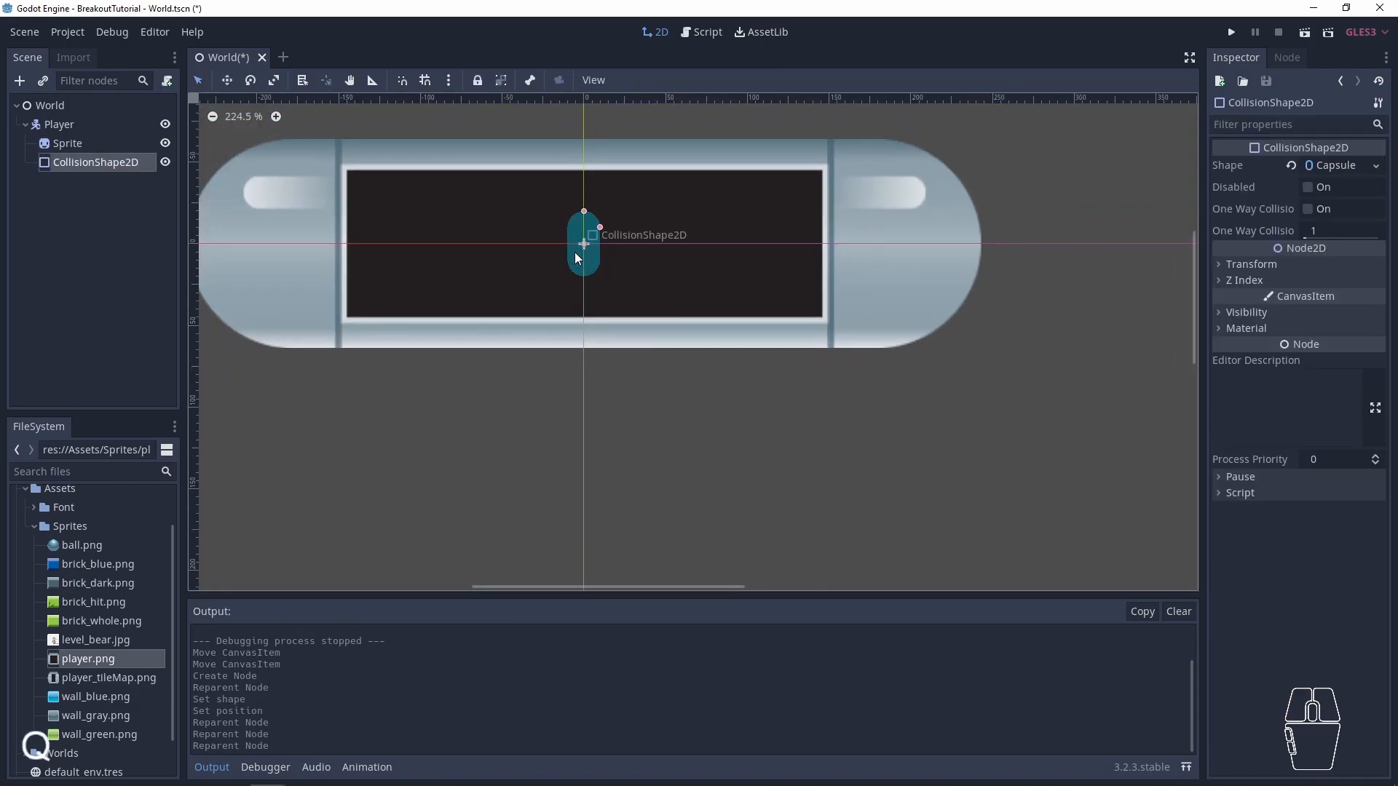
click(1249, 264)
click(1330, 325)
text(90)
key(Return)
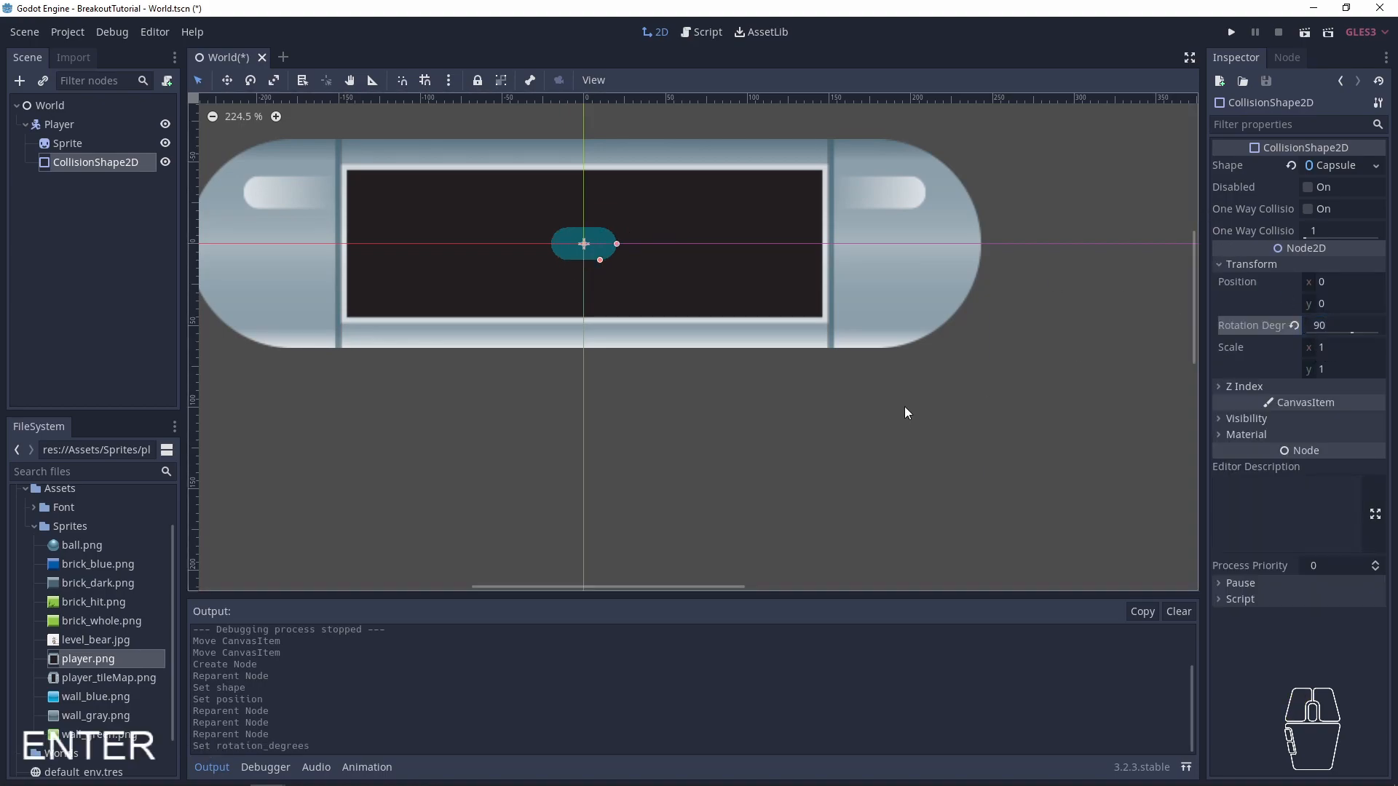
- Enlarge the capsule collision shape's radius and length to match the outline of the full-size paddle sprite
click(617, 245)
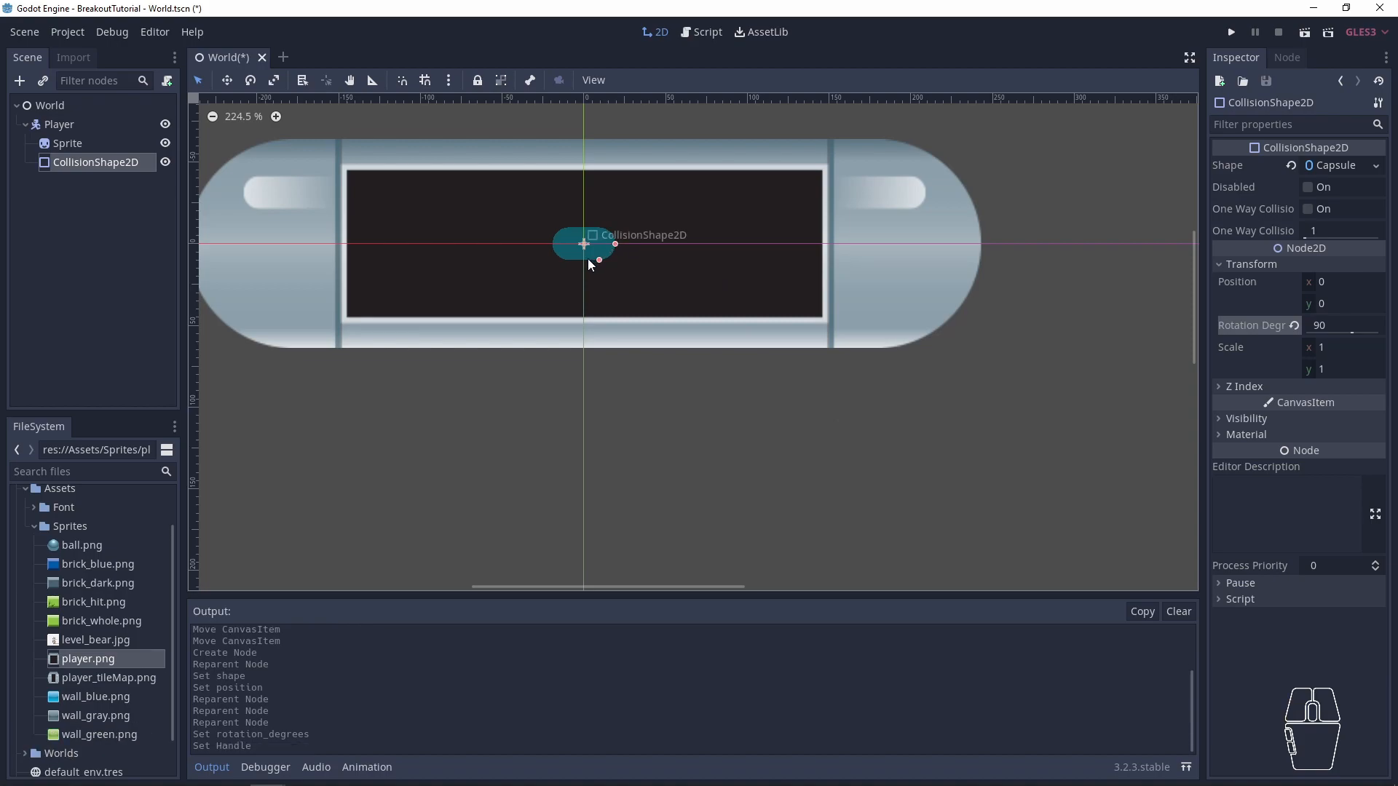
drag(598, 261, 622, 348)
drag(703, 245, 983, 240)
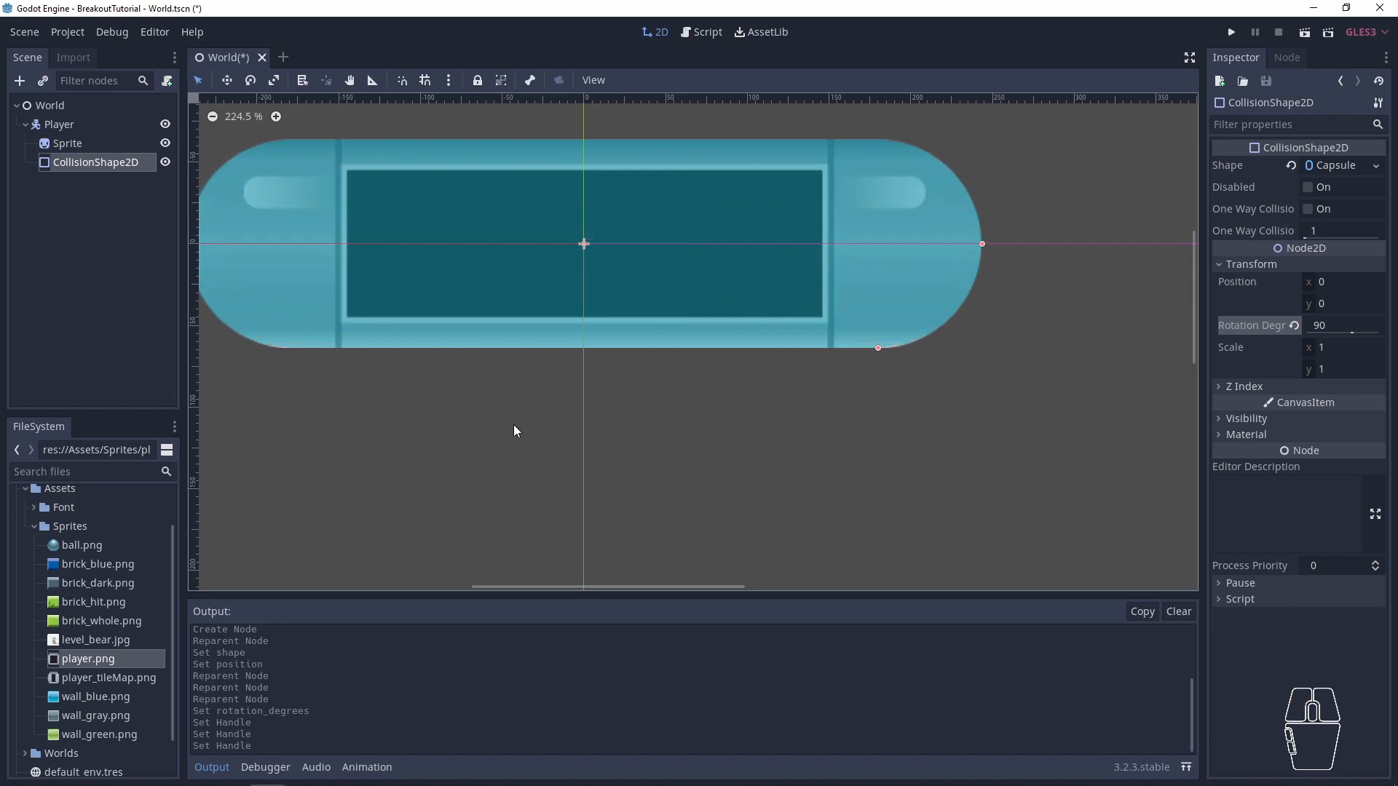
middle_drag(483, 415, 600, 414)
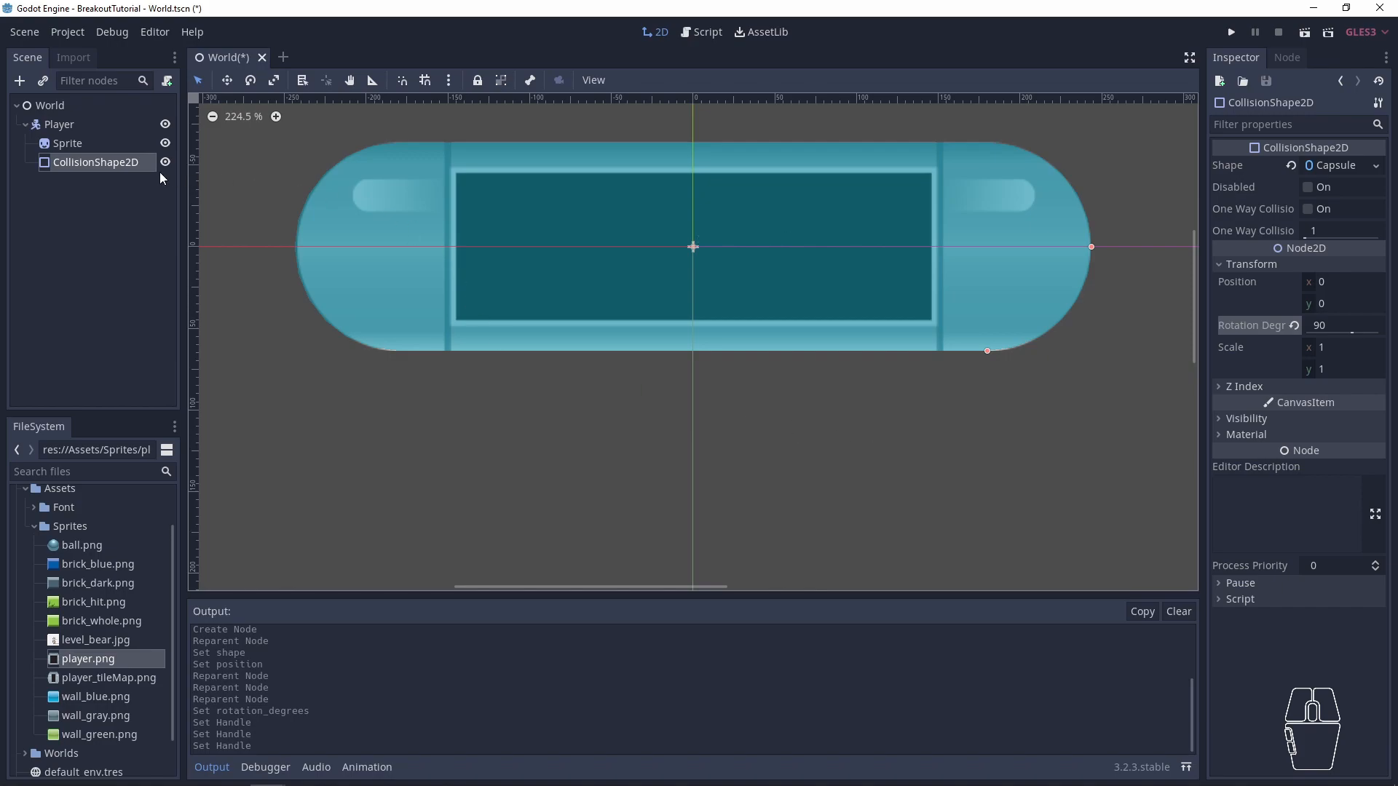
click(68, 144)
click(87, 165)
click(75, 151)
click(82, 172)
click(75, 152)
click(76, 161)
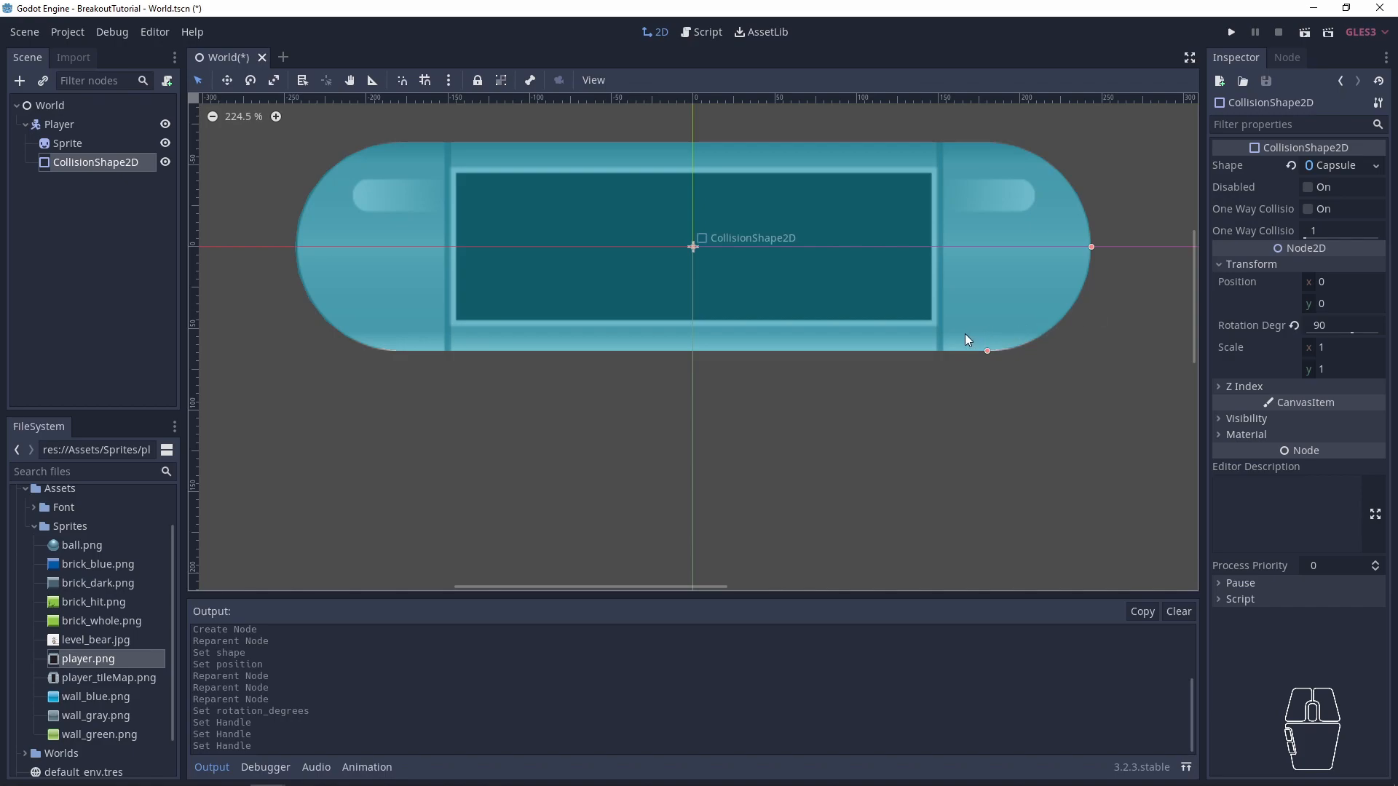
- Set the scale of Player's Sprite to 0.15 in both x and y
click(47, 147)
click(1340, 380)
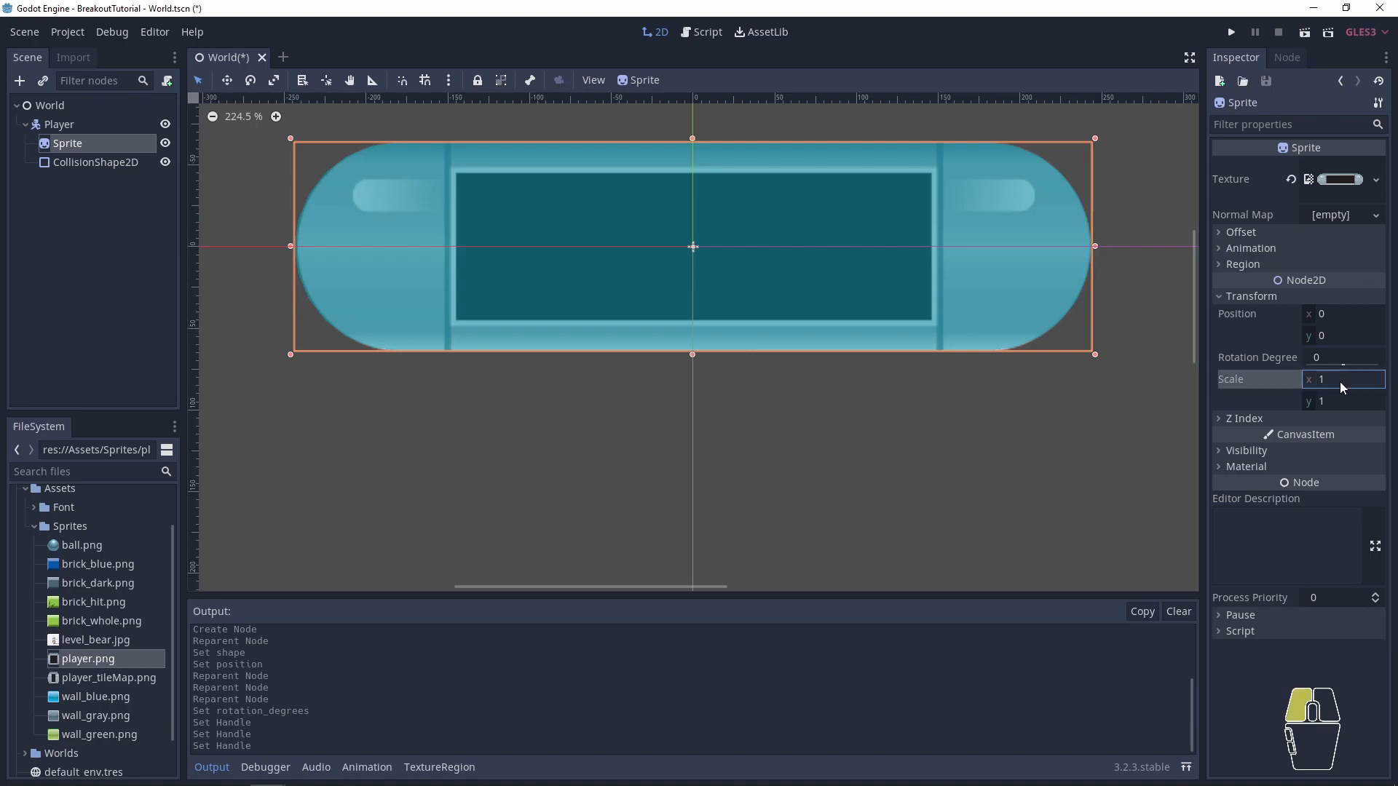
text(0.15)
click(1351, 406)
text(0.15)
key(Return)
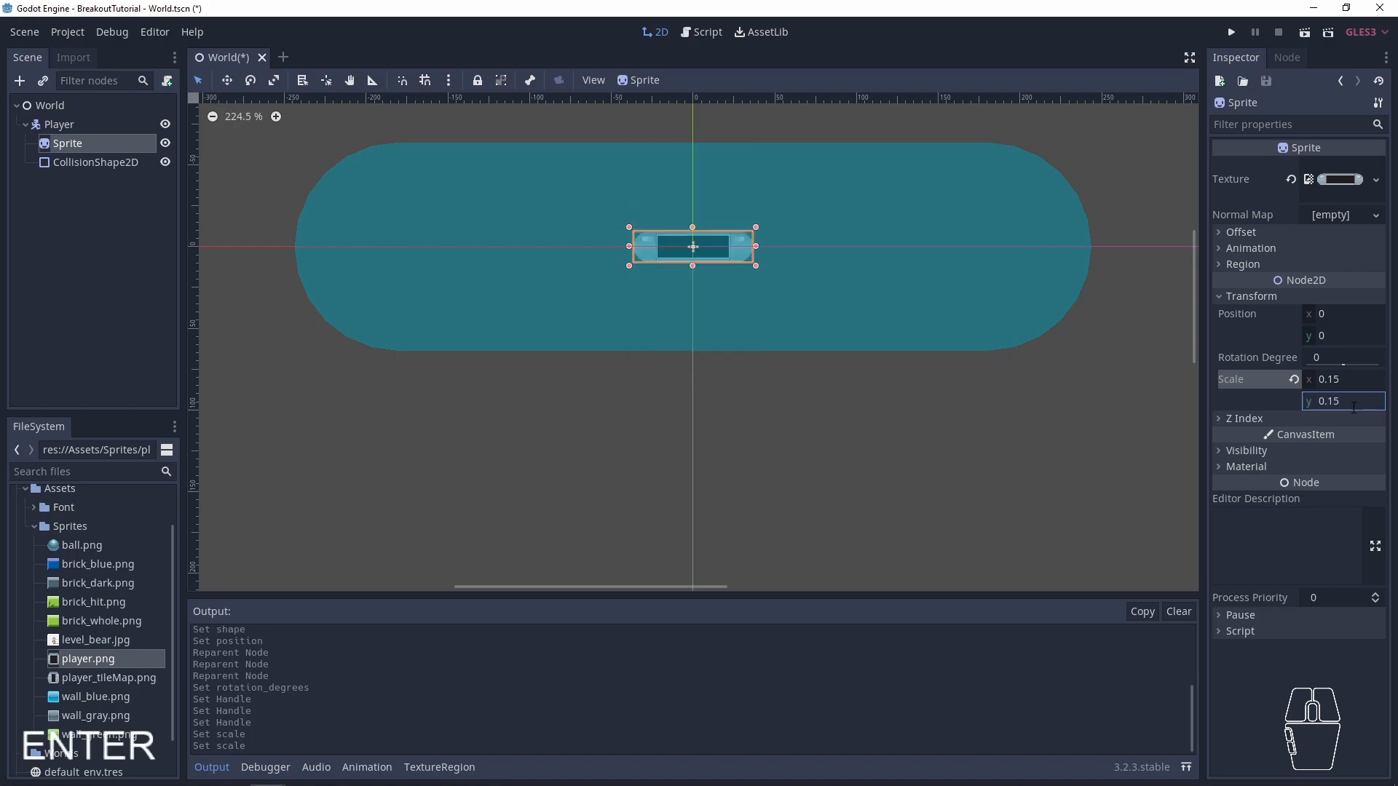
- Set the scale of Player's CollisionShape2D to 0.15 in both x and y
click(96, 161)
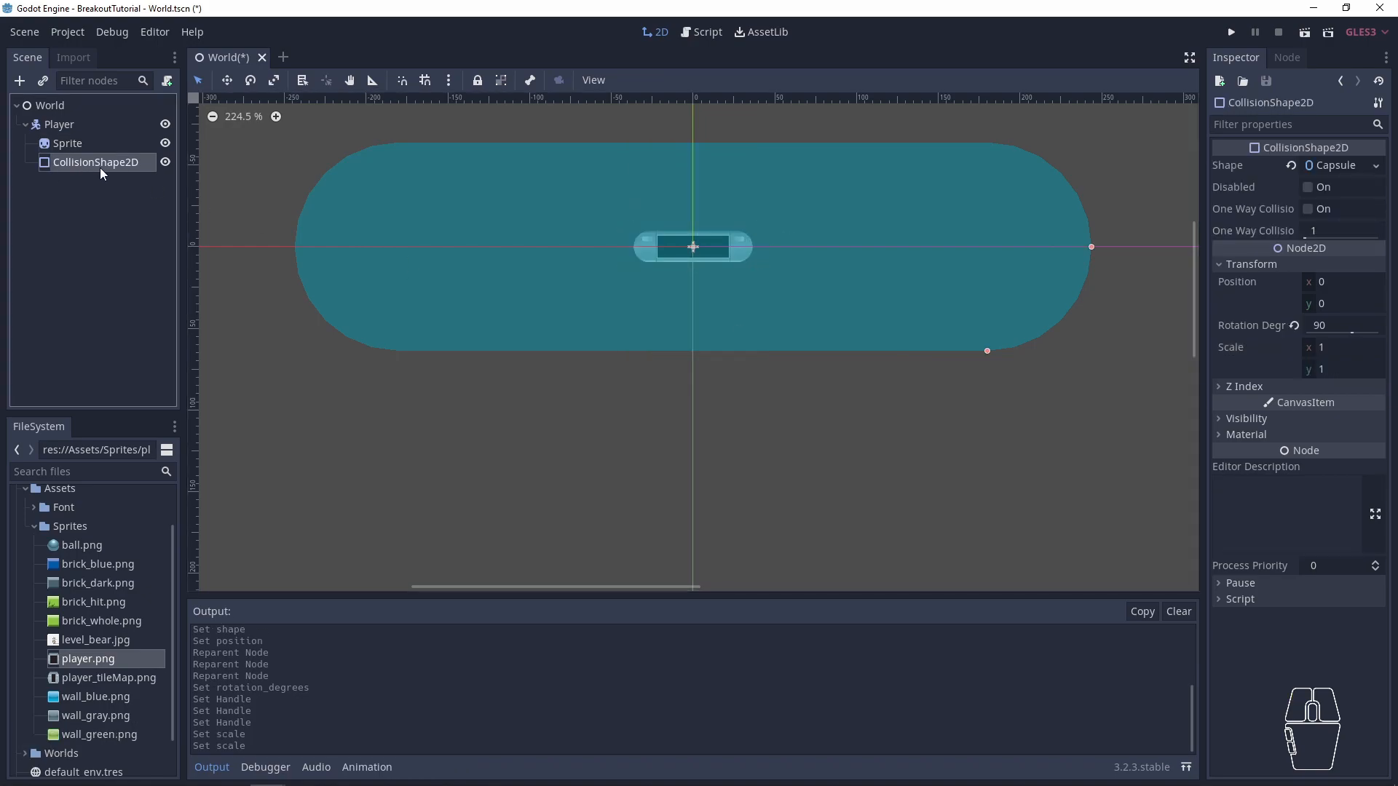
click(1341, 348)
text(0.15)
key(Tab)
text(0.15)
key(Return)
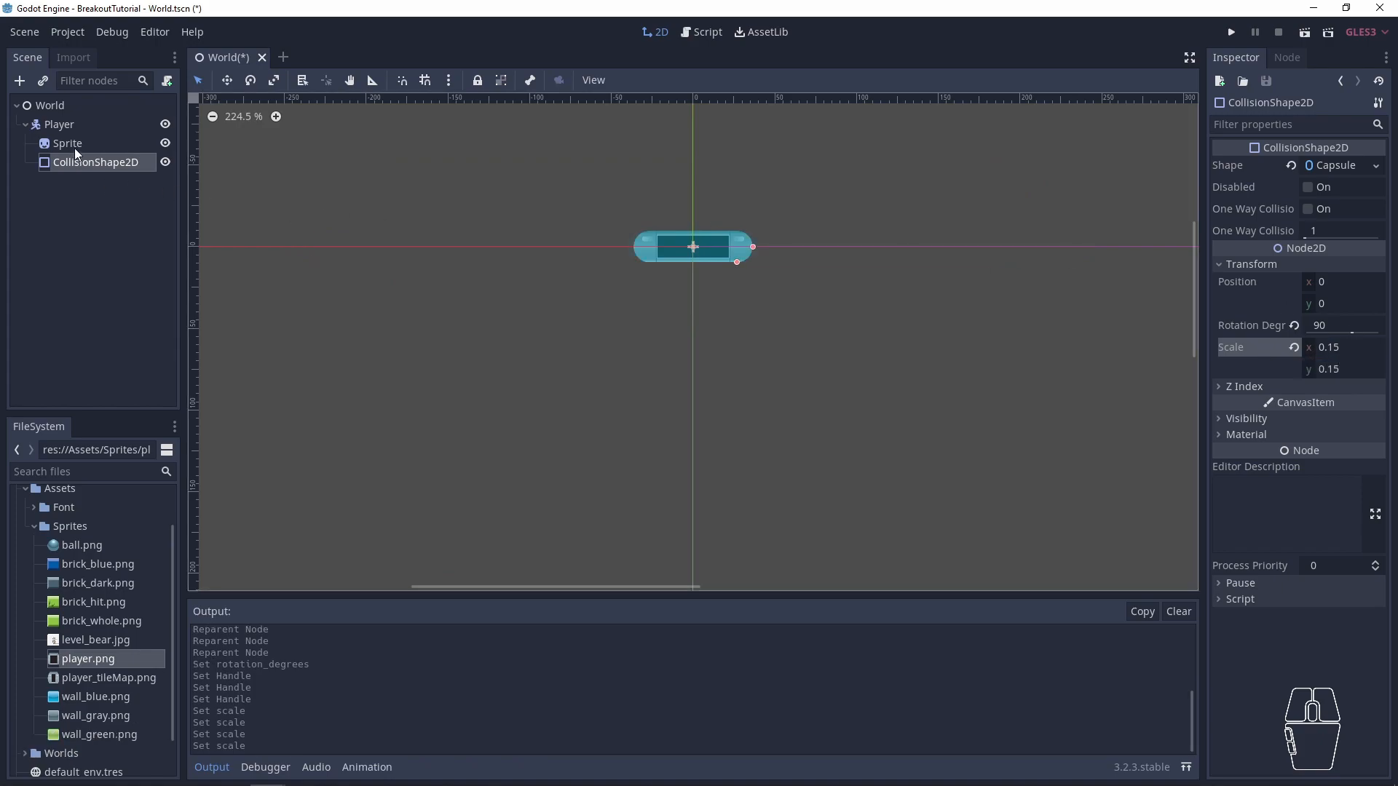
- Select Player together with its Sprite and CollisionShape2D in the viewport, and save the World scene
click(77, 145)
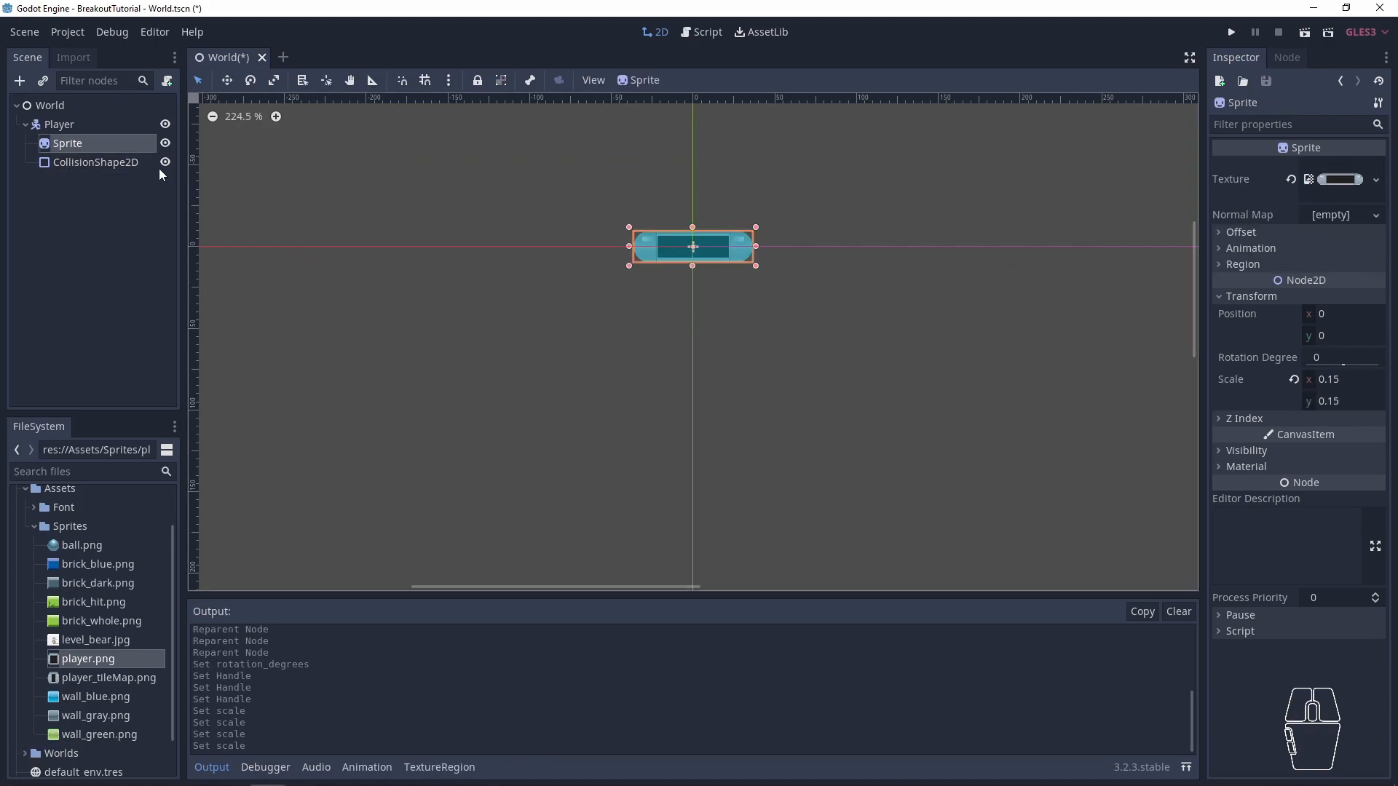
click(629, 298)
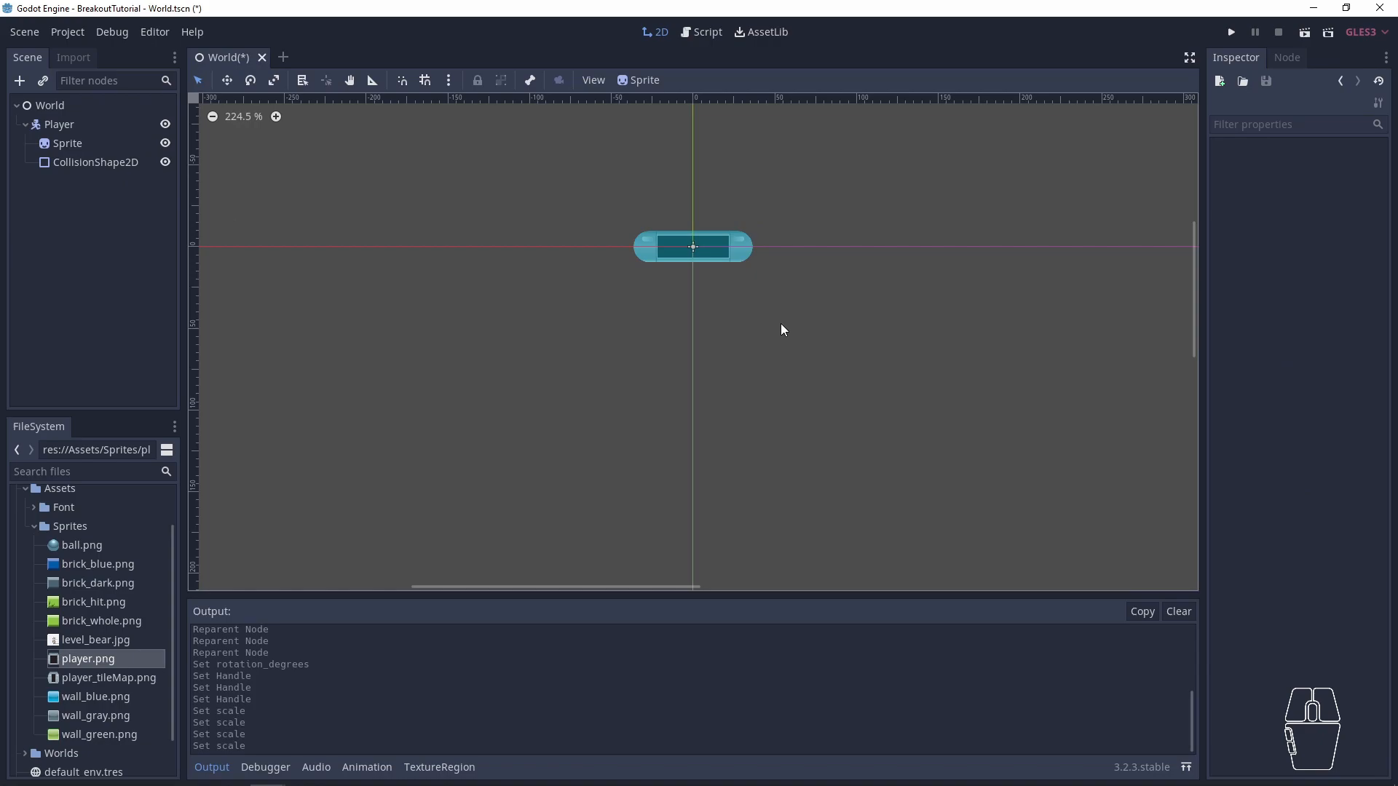
click(67, 128)
drag(821, 303, 507, 191)
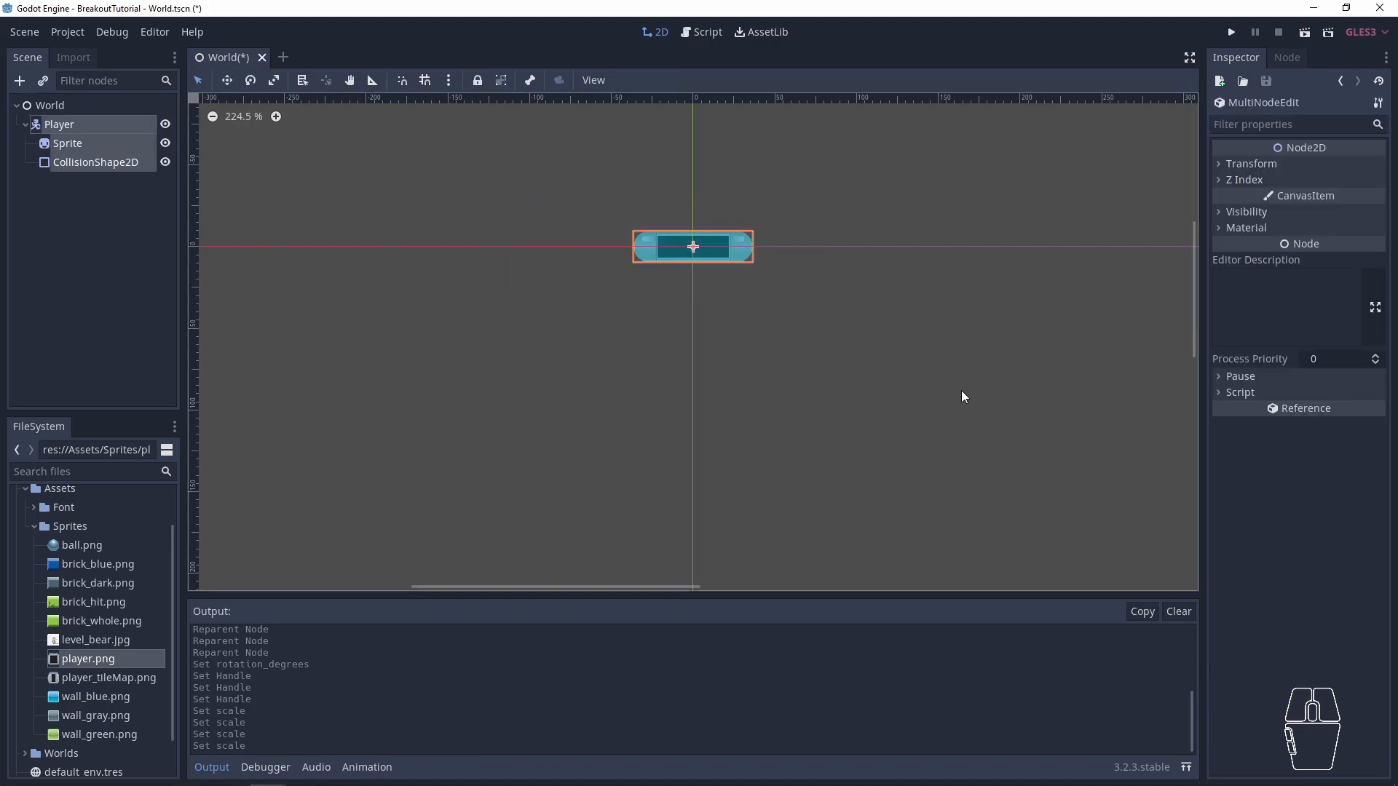
scroll(773, 391, down, 8)
middle_drag(818, 414, 646, 268)
scroll(638, 288, down, 13)
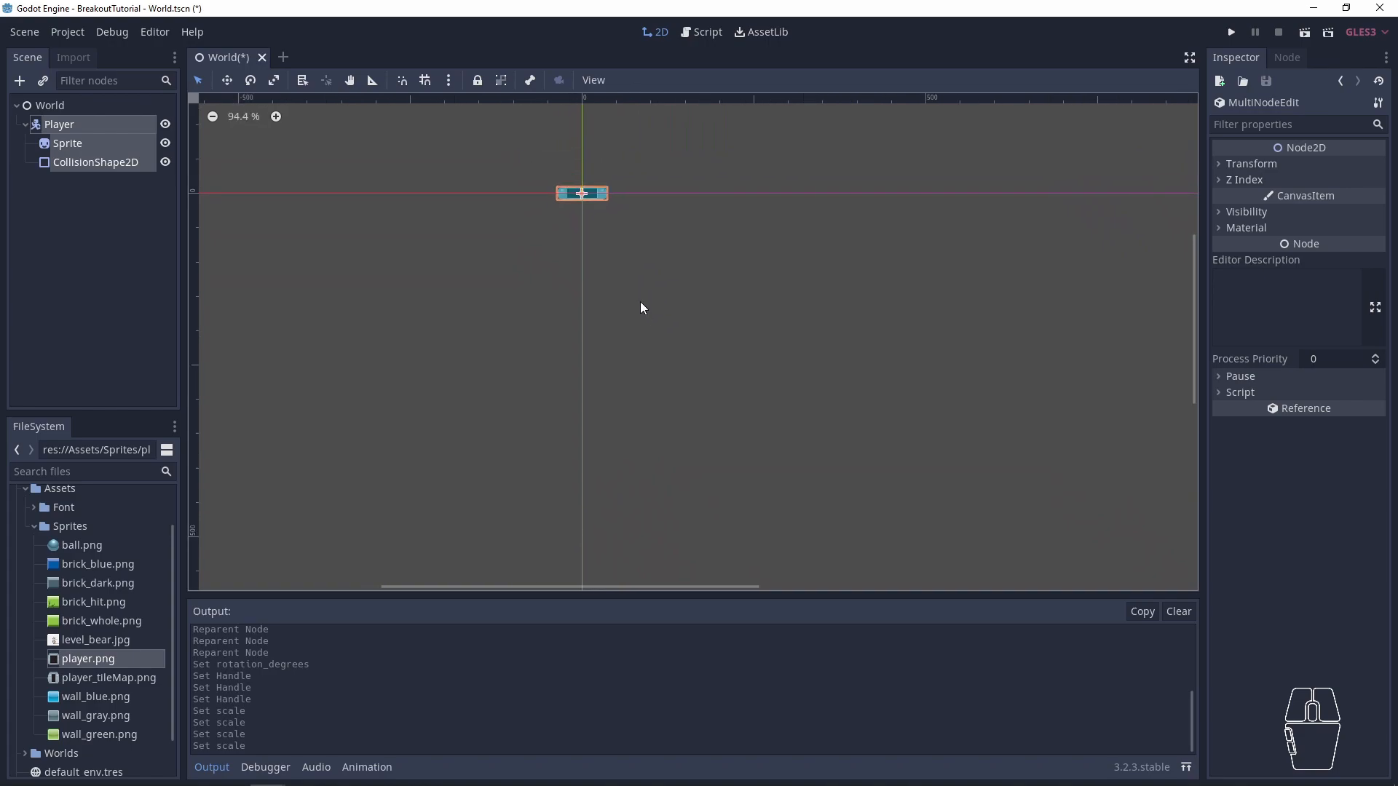
scroll(636, 316, down, 1)
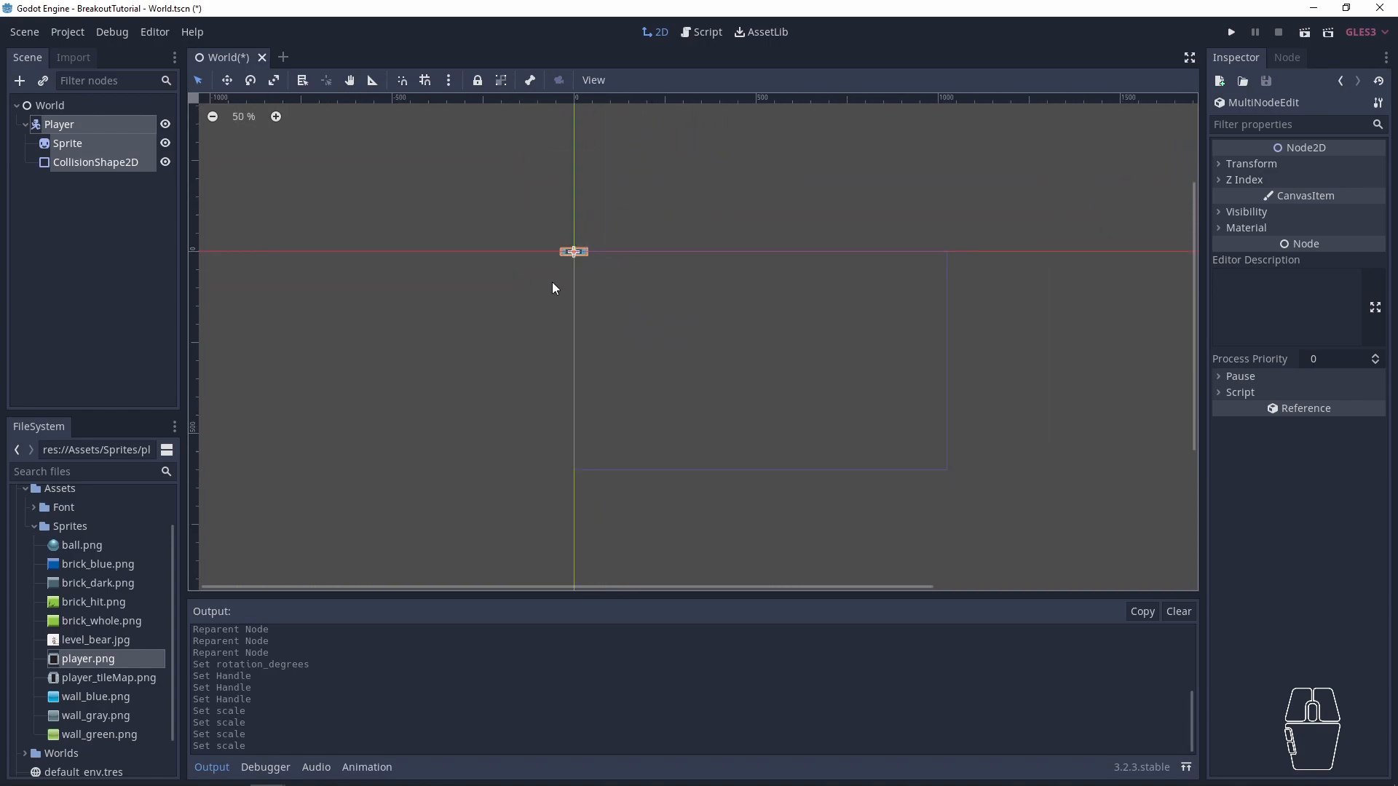
click(51, 125)
shift+click(85, 162)
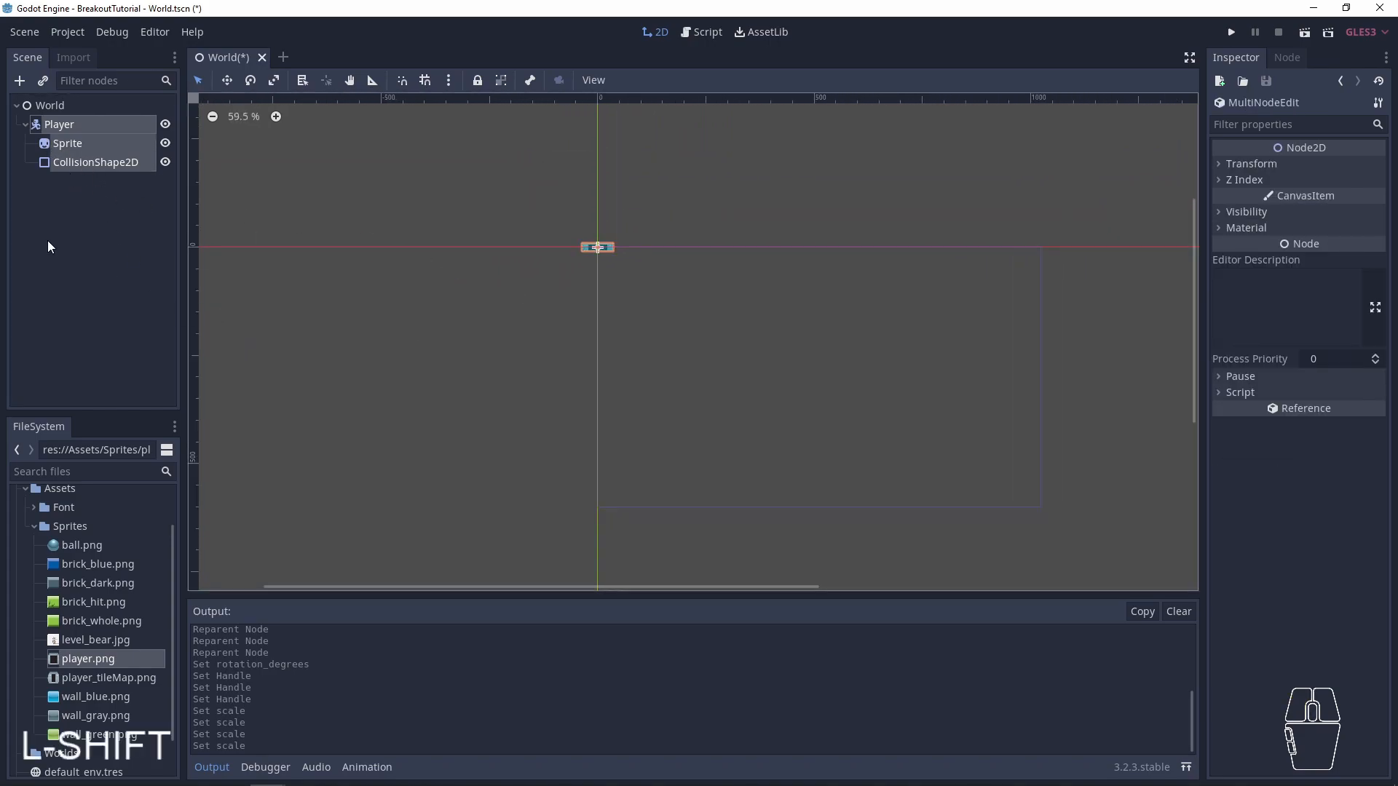
click(657, 294)
drag(647, 278, 563, 234)
scroll(640, 344, up, 10)
scroll(567, 214, up, 5)
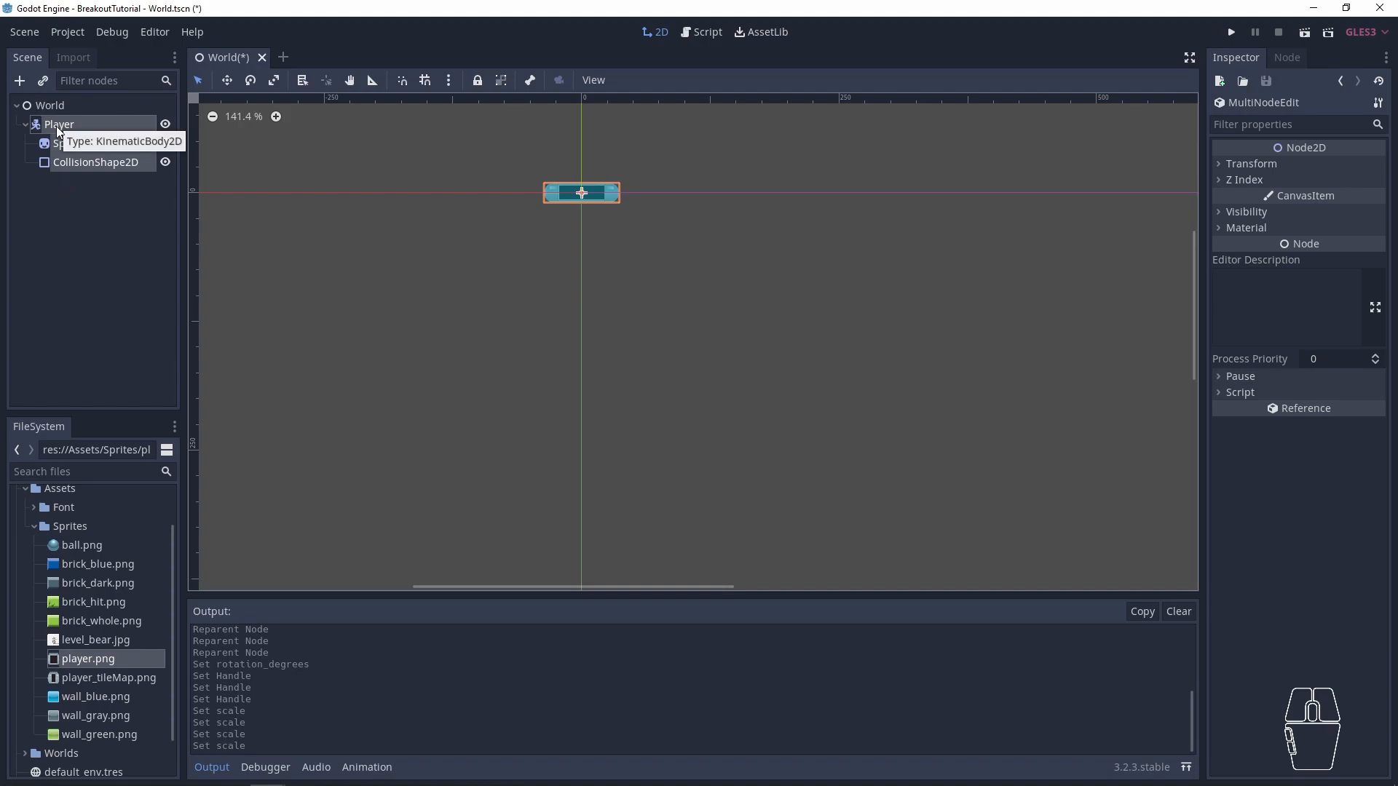
key(ctrl+s)
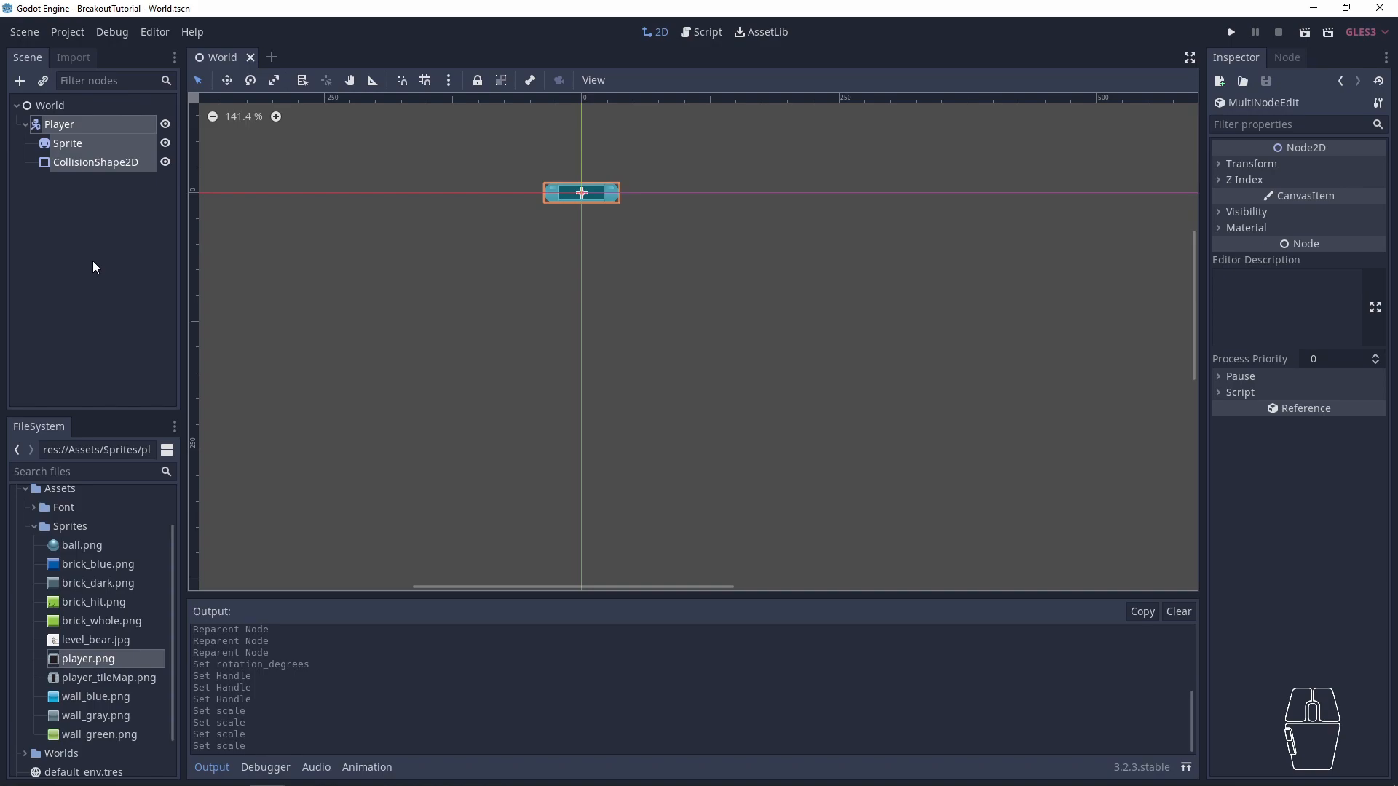
- Save the Player branch as its own scene, Player.tscn, in a new project folder named Player
click(68, 126)
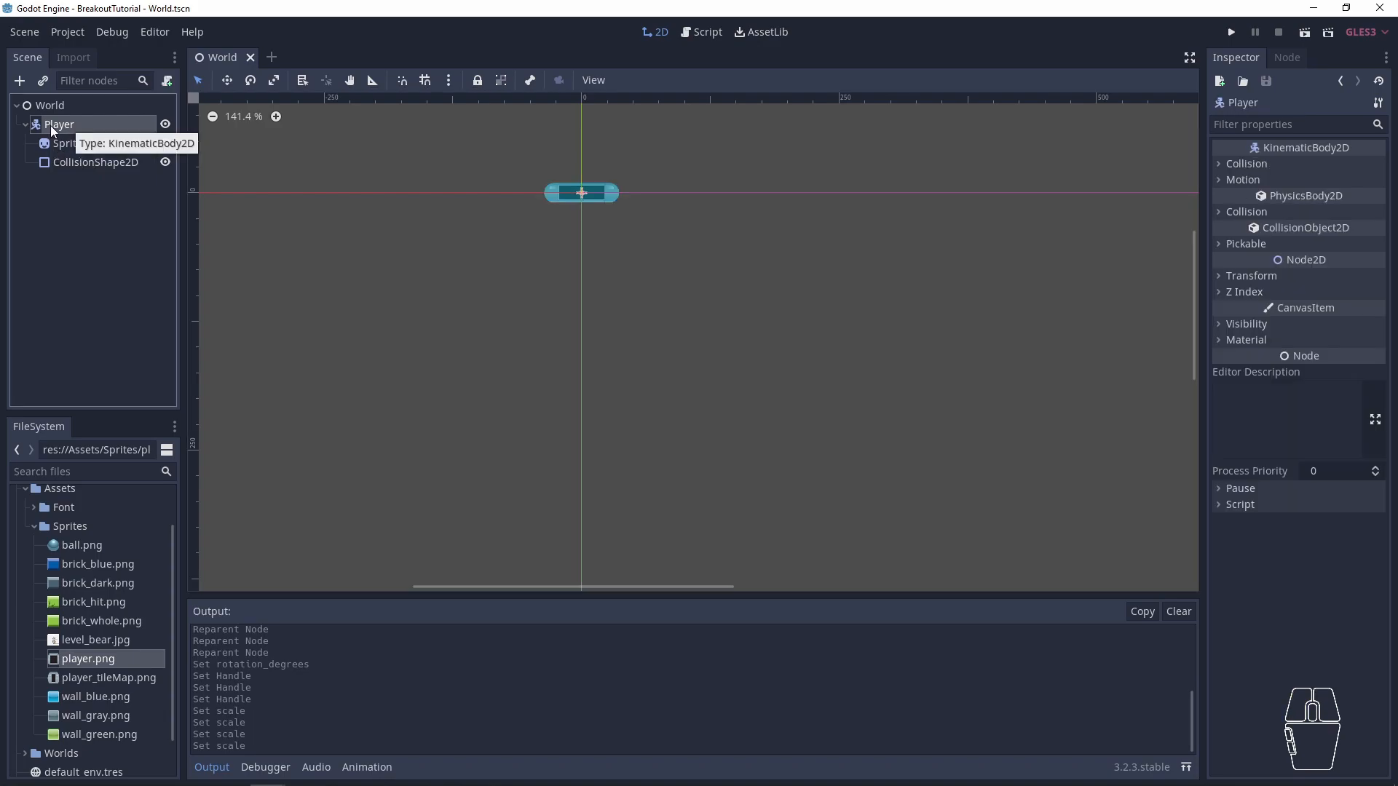
right_click(57, 124)
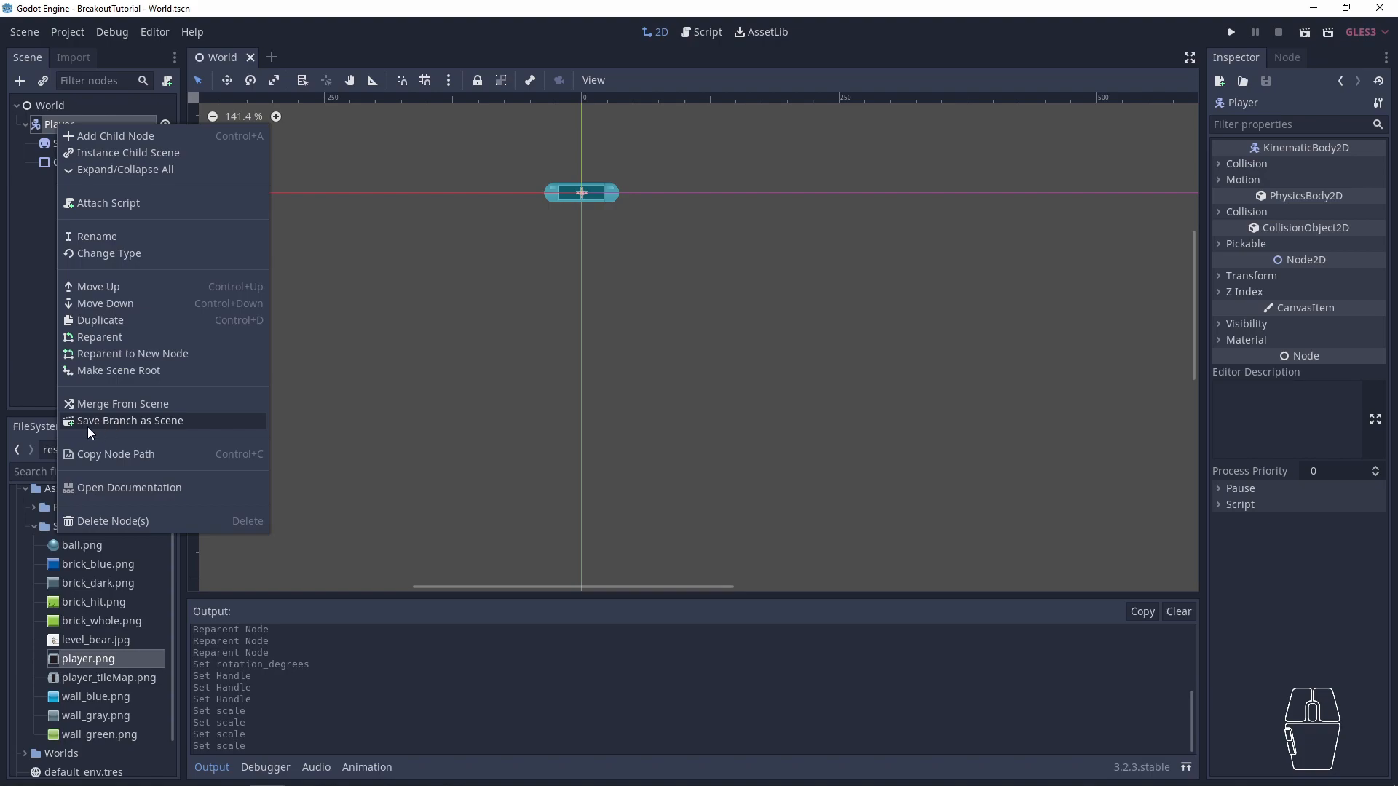
click(176, 423)
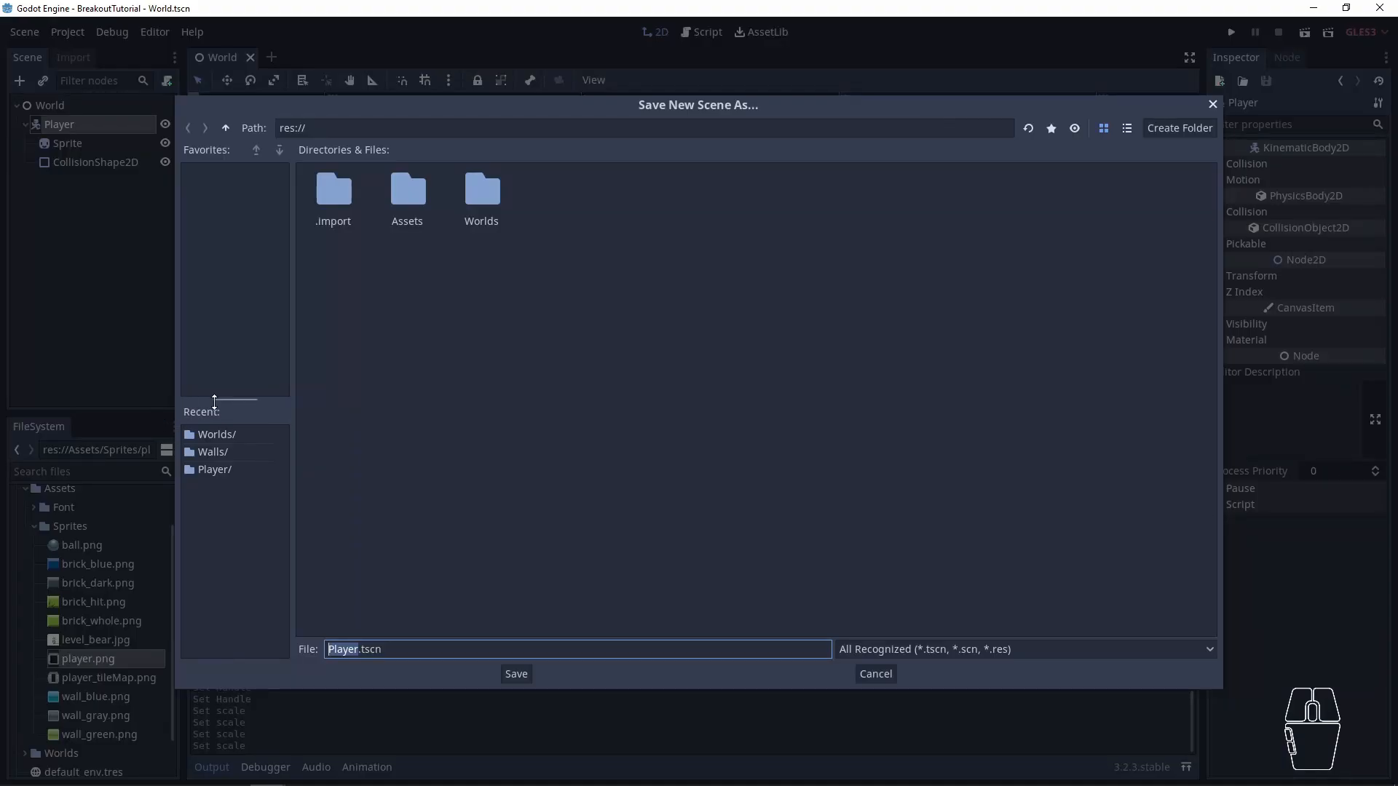
click(1181, 129)
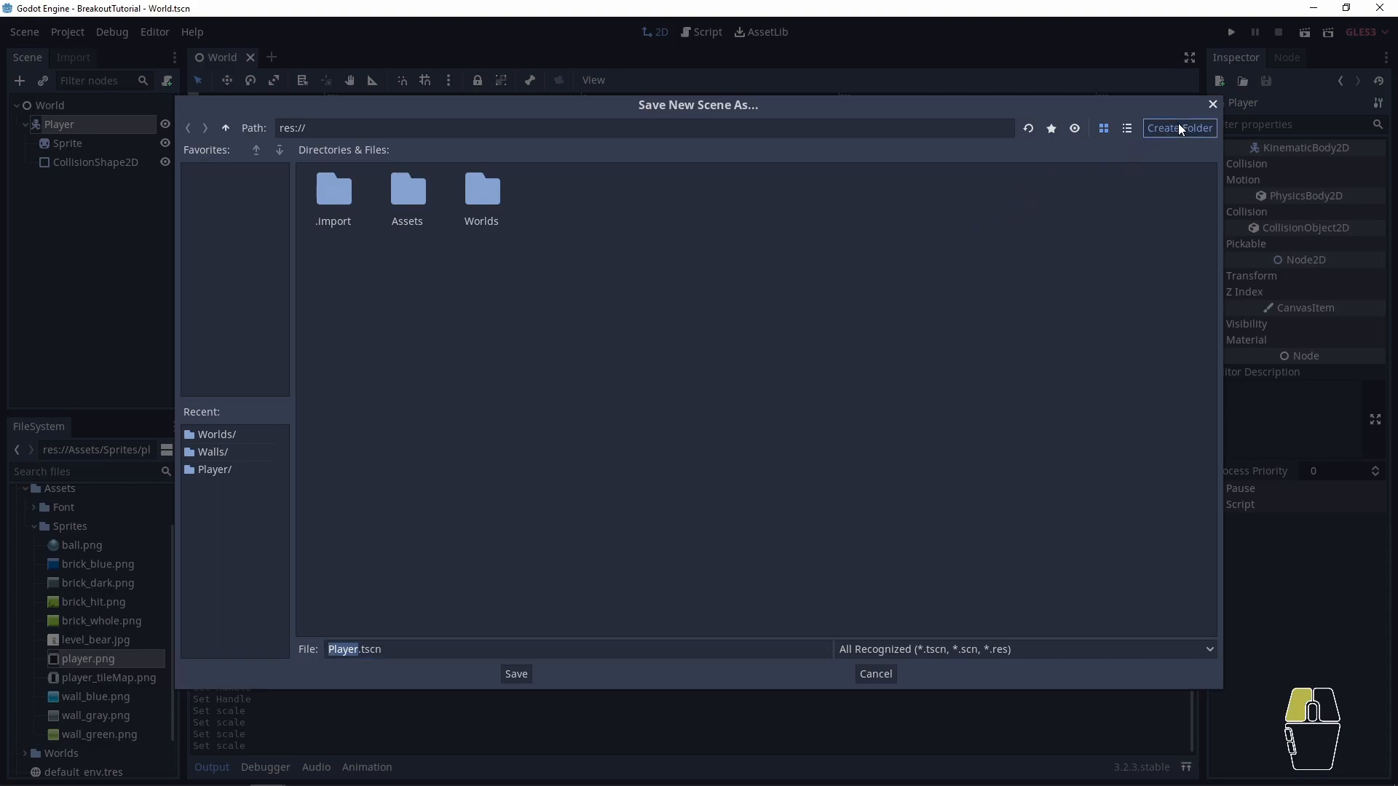
text(Player)
key(Return)
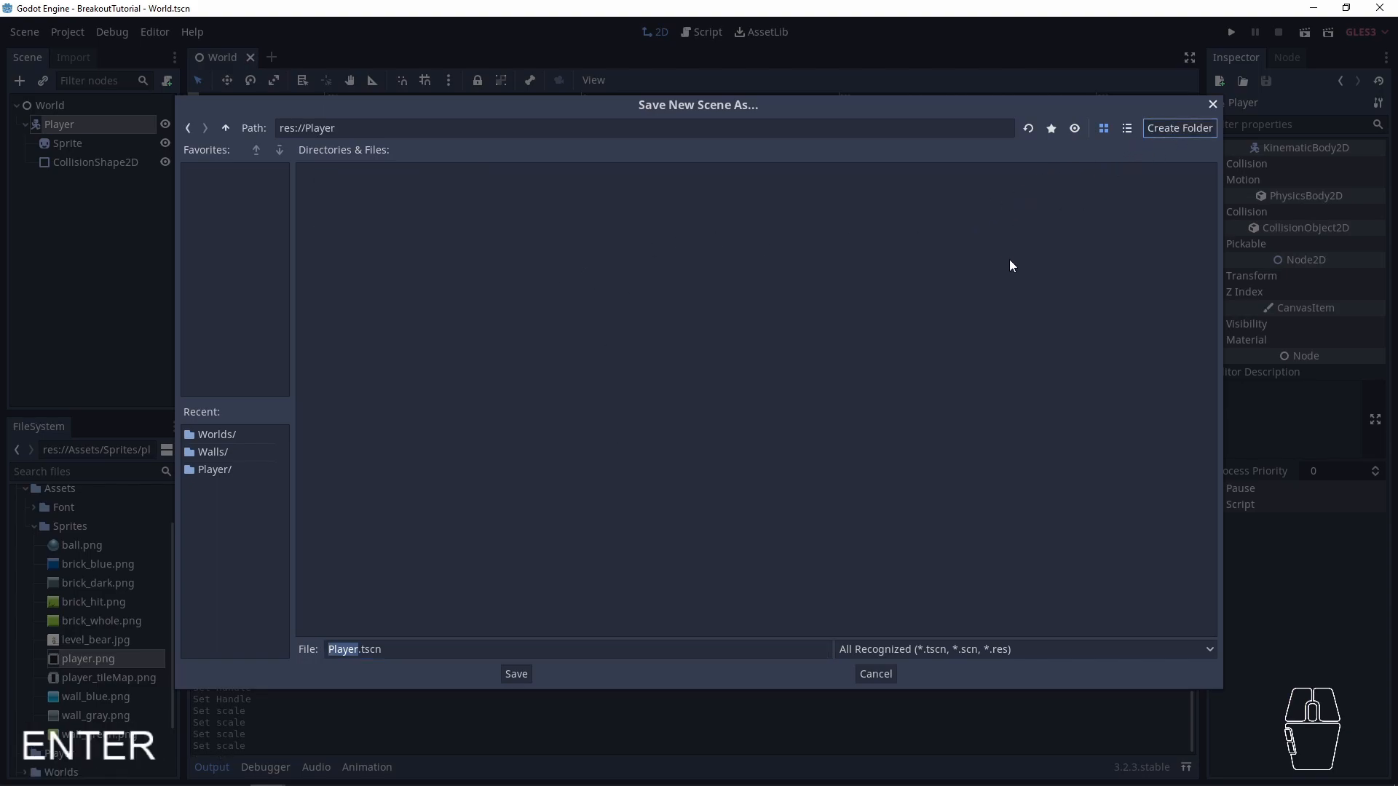
click(513, 675)
- Open Player.tscn from the Player folder for editing and save it
click(58, 125)
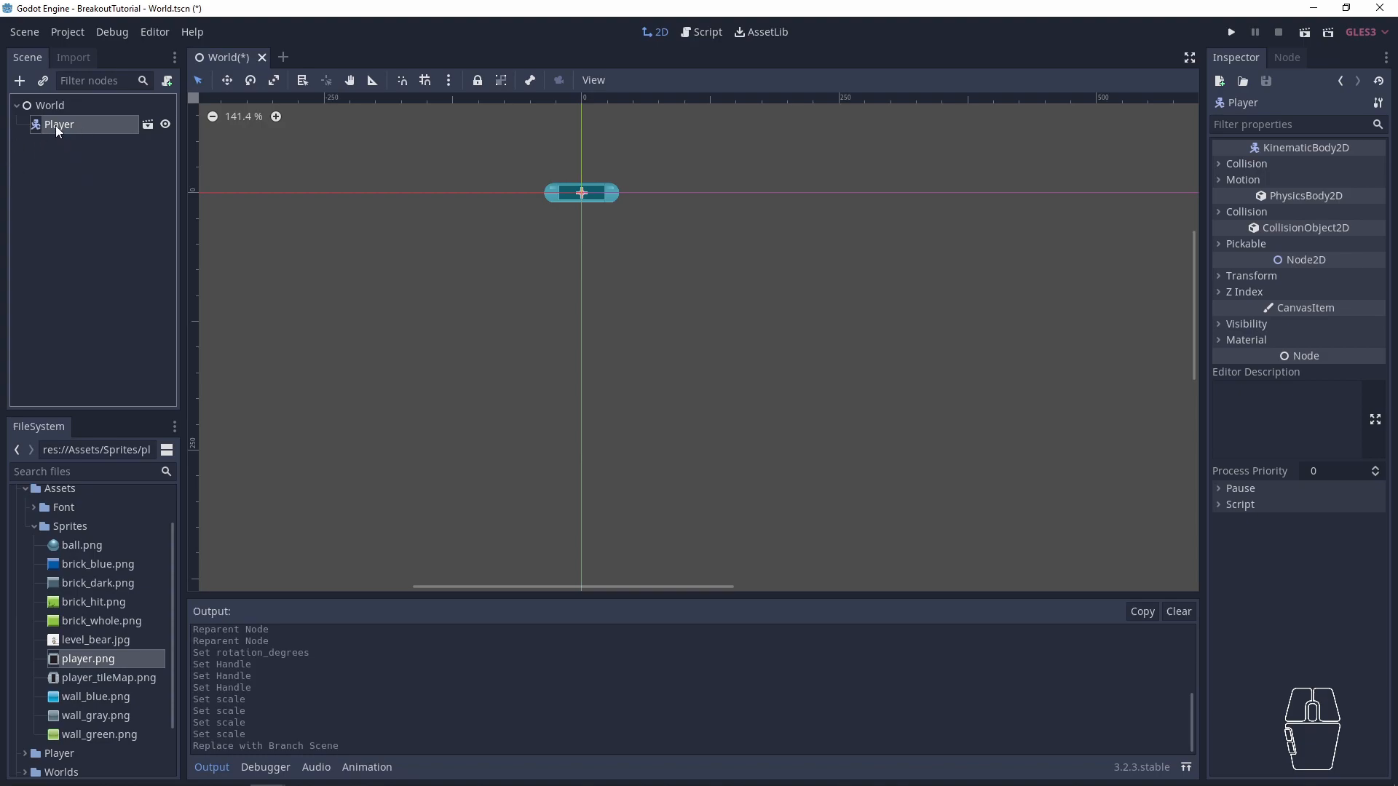
scroll(82, 536, down, 1)
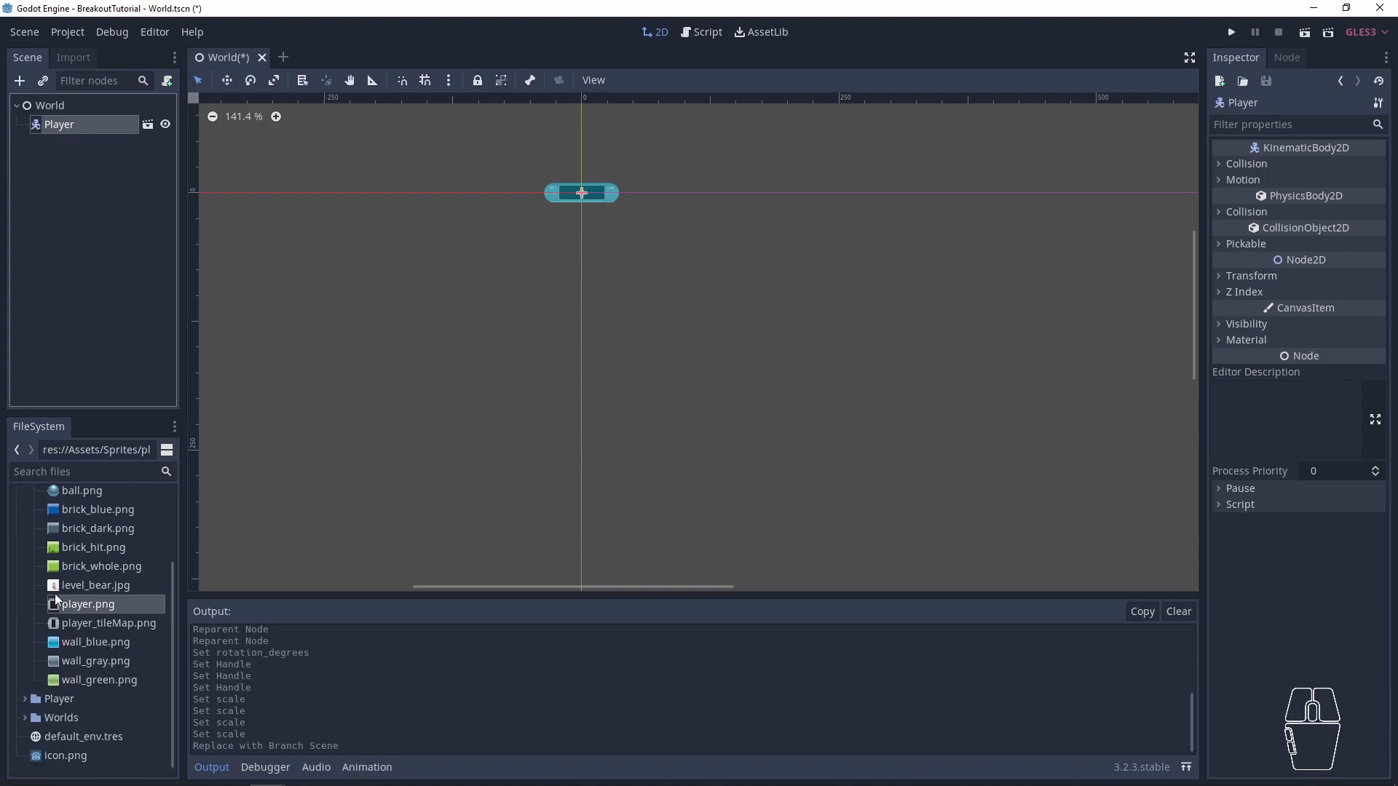
click(25, 700)
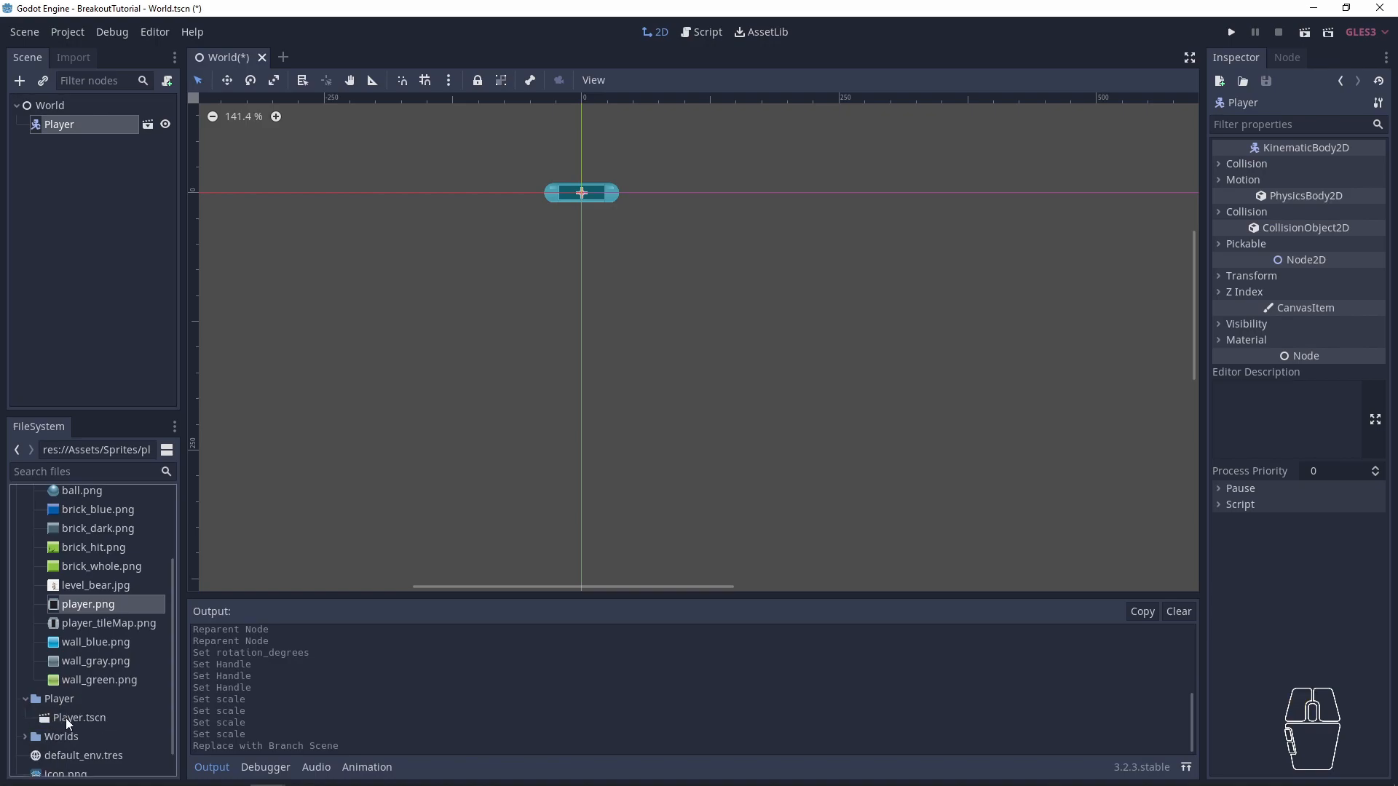
double_click(65, 718)
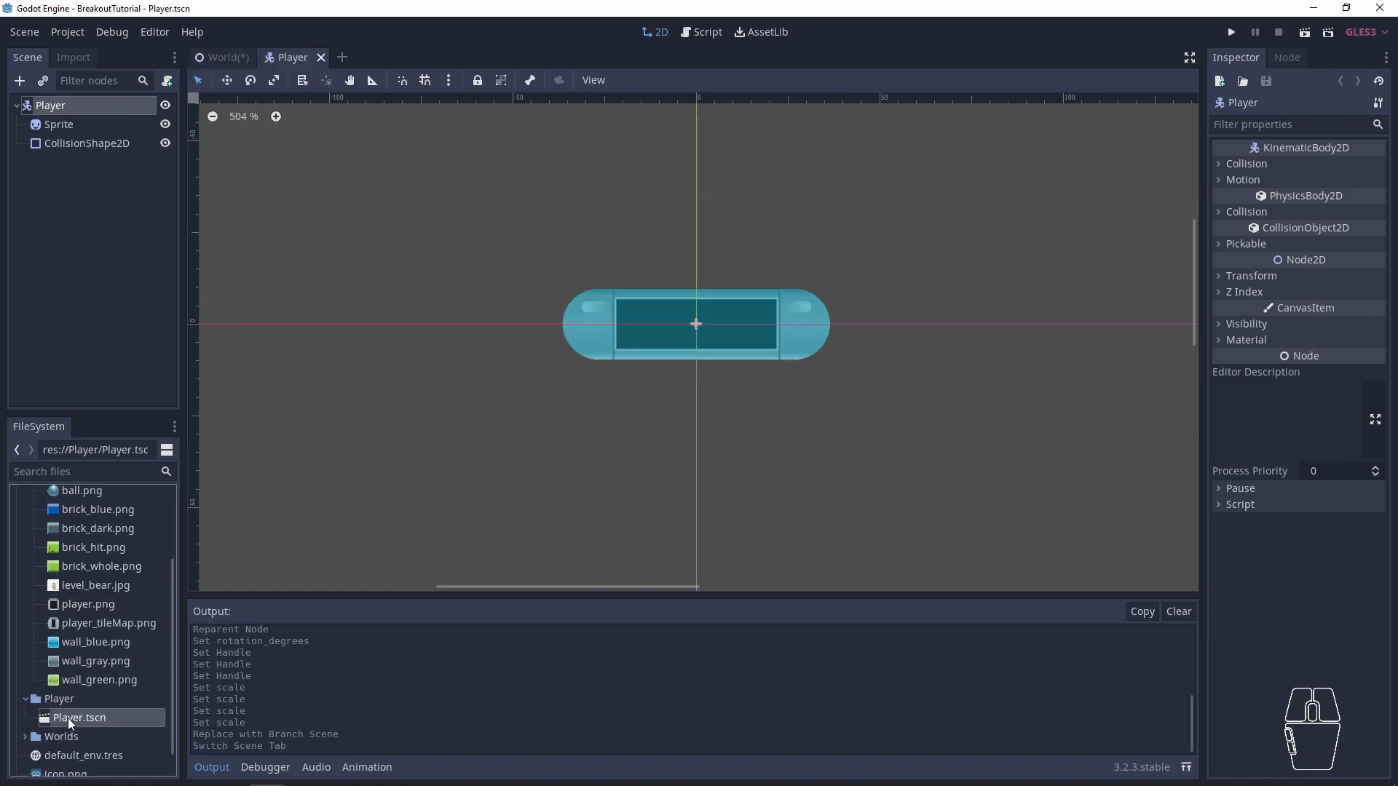
key(ctrl+s)
click(53, 126)
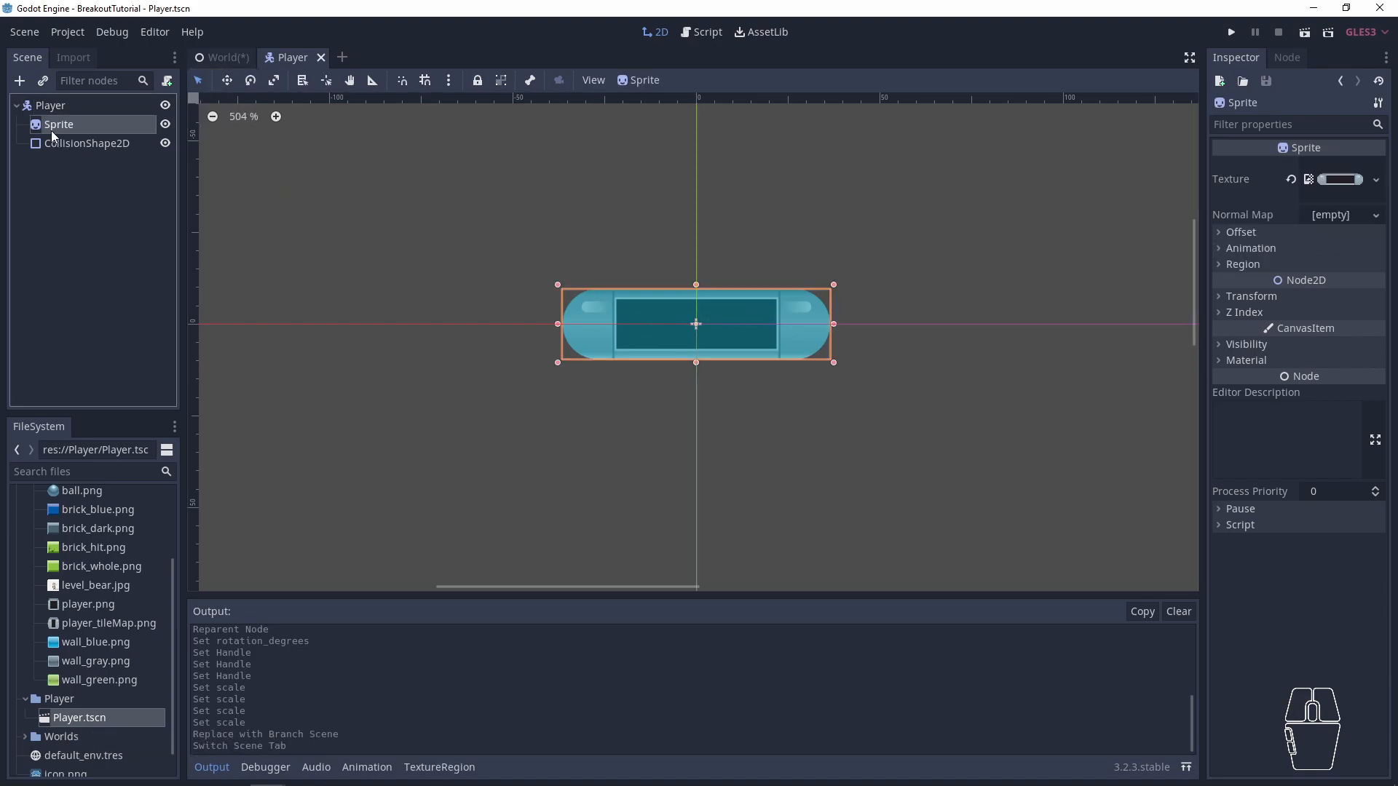
click(71, 144)
click(88, 125)
click(81, 106)
click(102, 143)
- Return to the World scene and add two more Player.tscn instances under Player, at about (120, 100) and (135, 200)
click(219, 58)
scroll(552, 274, down, 1)
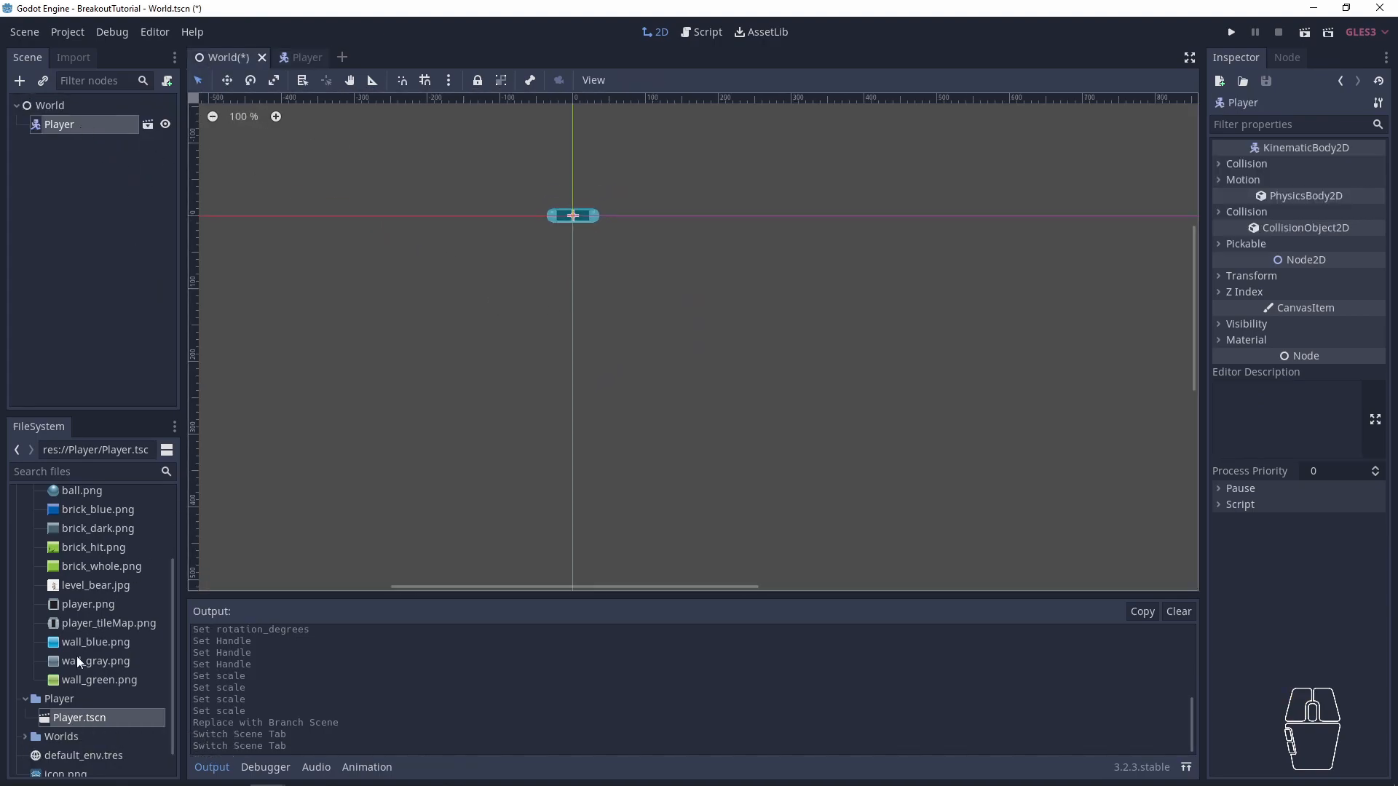
drag(77, 723, 660, 291)
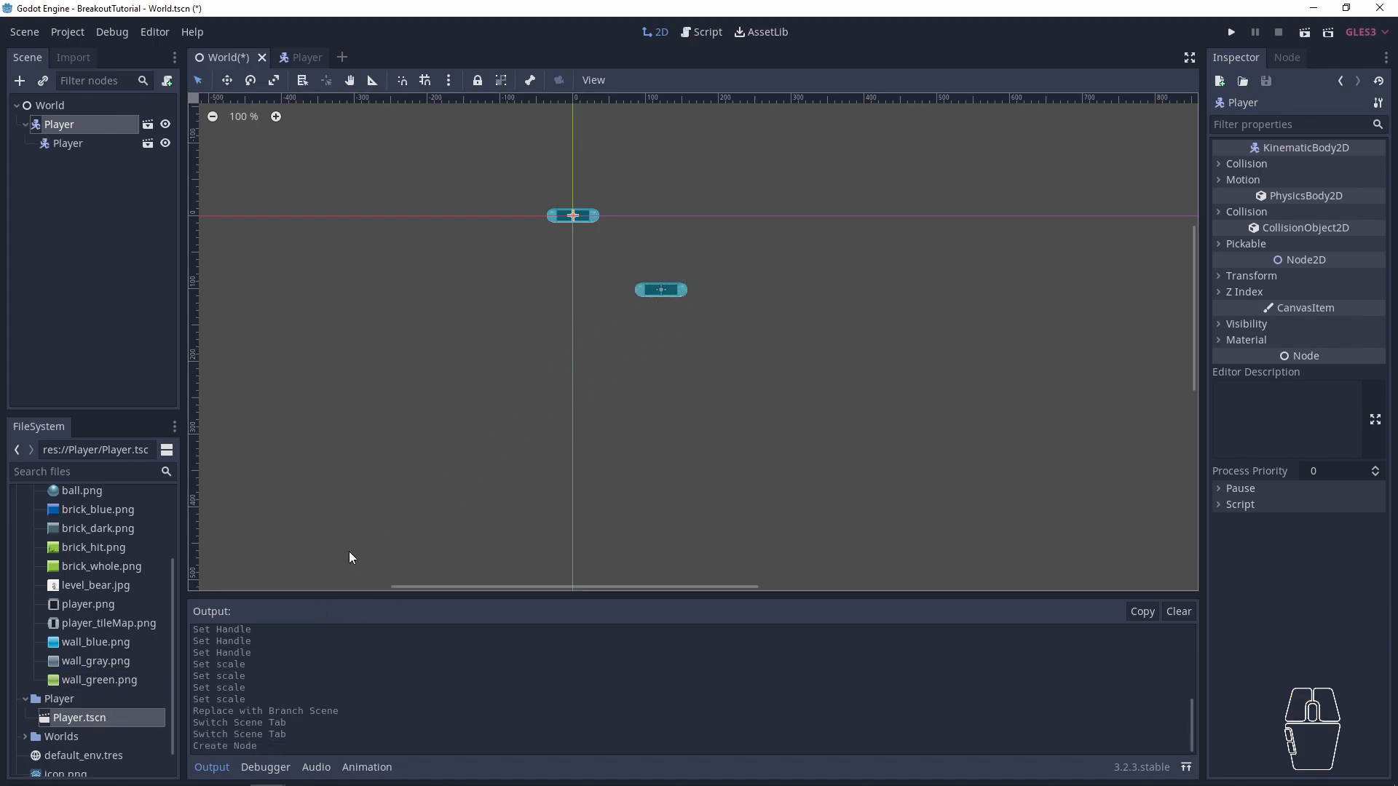
drag(79, 725, 670, 363)
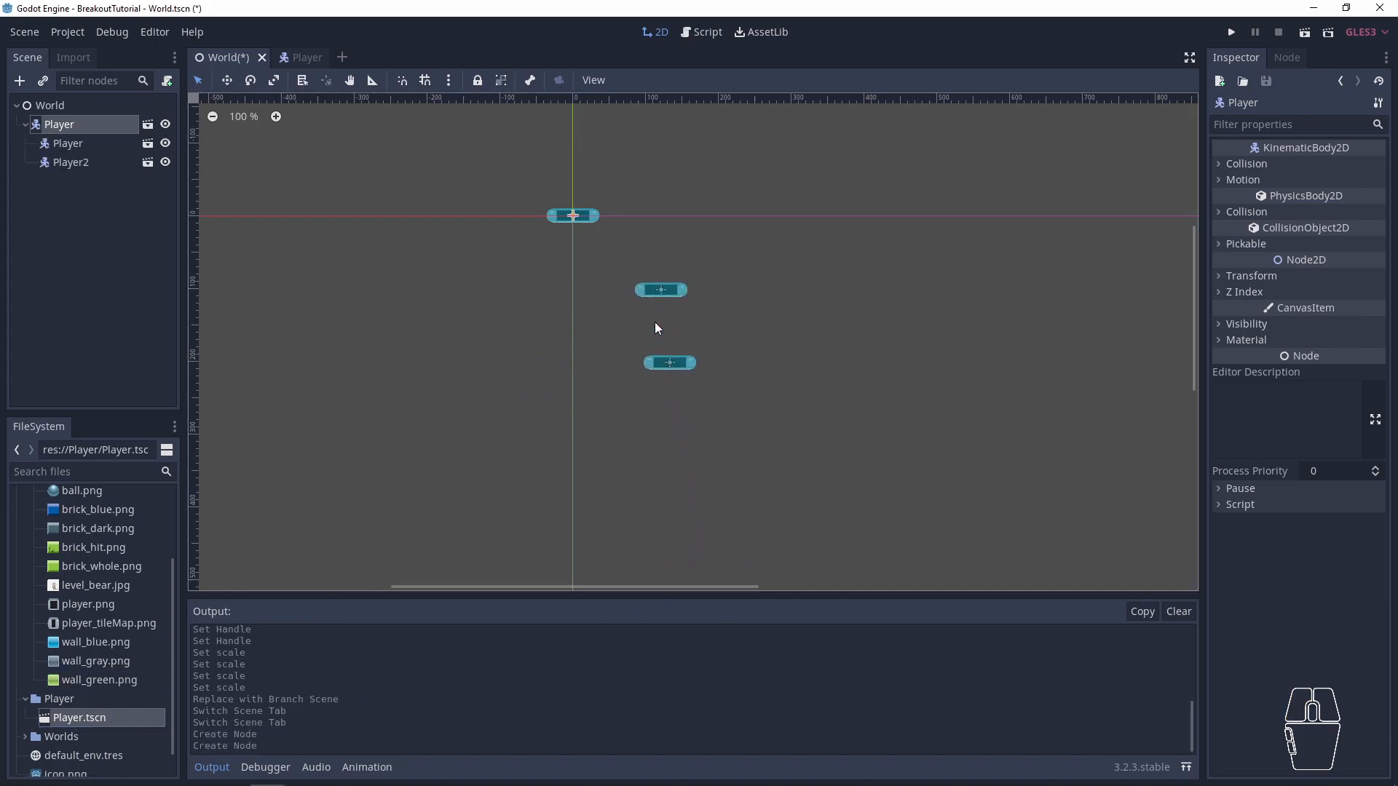
- Move the two added Player instances out of Player to sit directly under World, and select all three instances
mouse_move(66, 143)
mouse_down()
mouse_move(39, 117)
mouse_move(46, 155)
mouse_move(64, 155)
mouse_move(51, 128)
mouse_up()
click(653, 340)
drag(783, 450, 471, 159)
scroll(846, 399, down, 5)
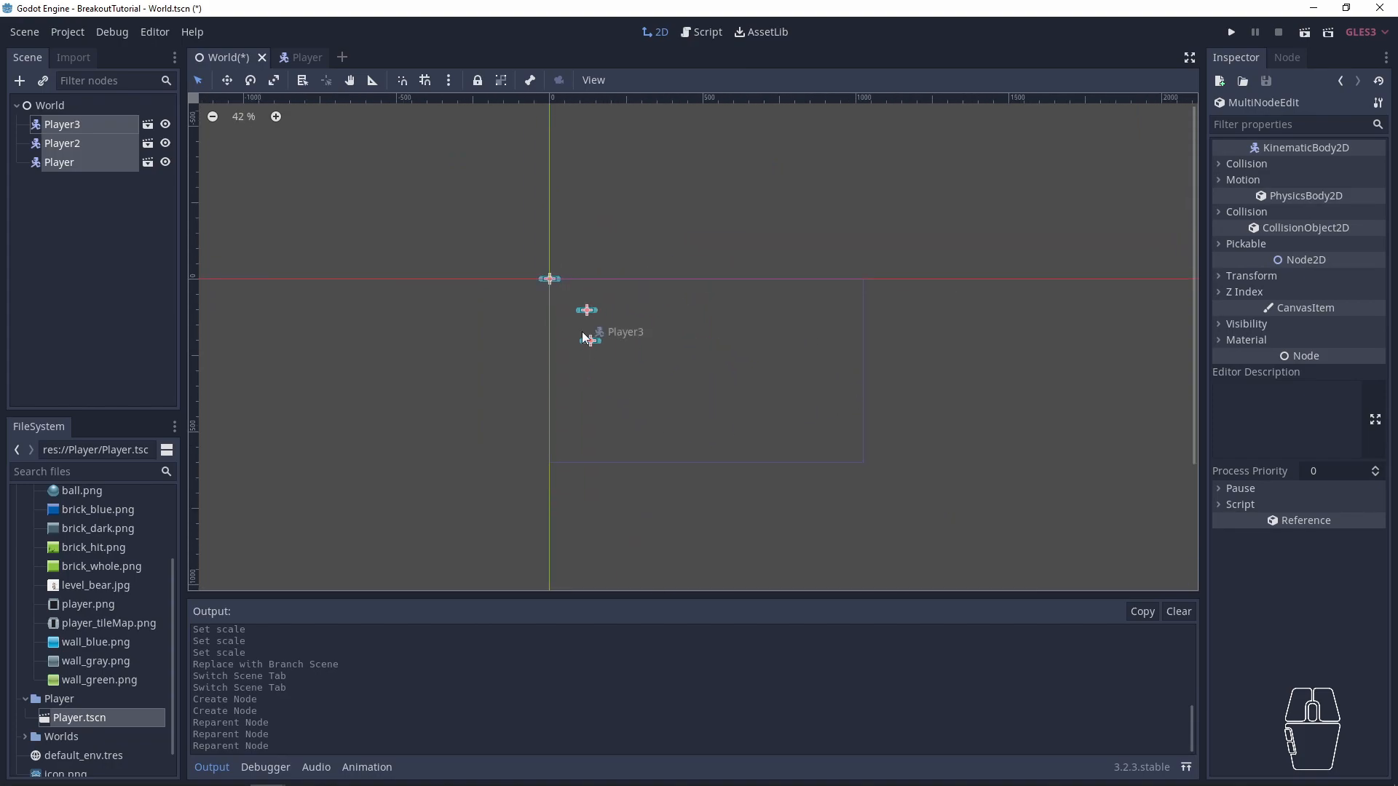
- Move the three selected Player instances together into the game area, placing the first one at about (166, 112)
scroll(588, 312, up, 7)
key(w)
drag(552, 300, 733, 424)
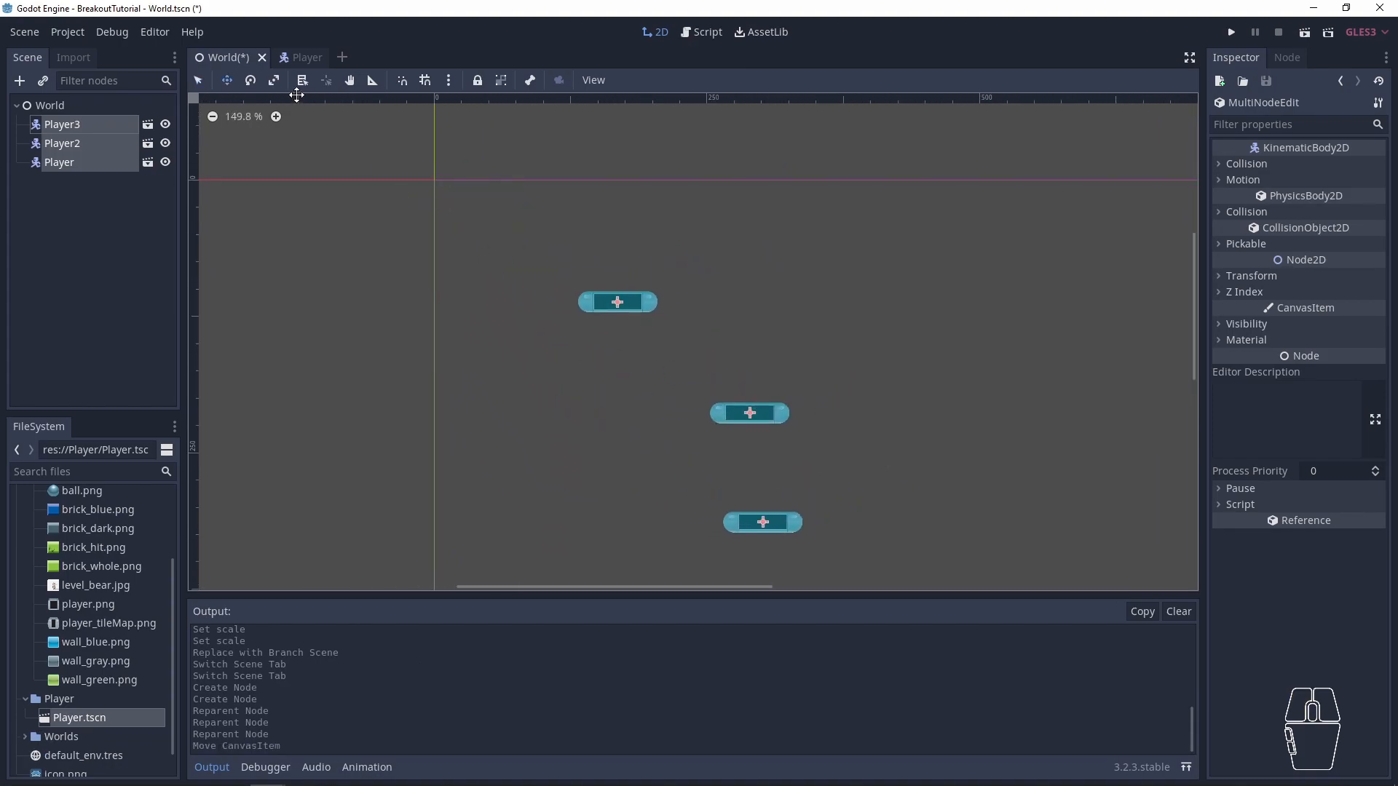
- Switch to the Player scene and move its Player root node away from the origin to about (175, 36)
click(300, 57)
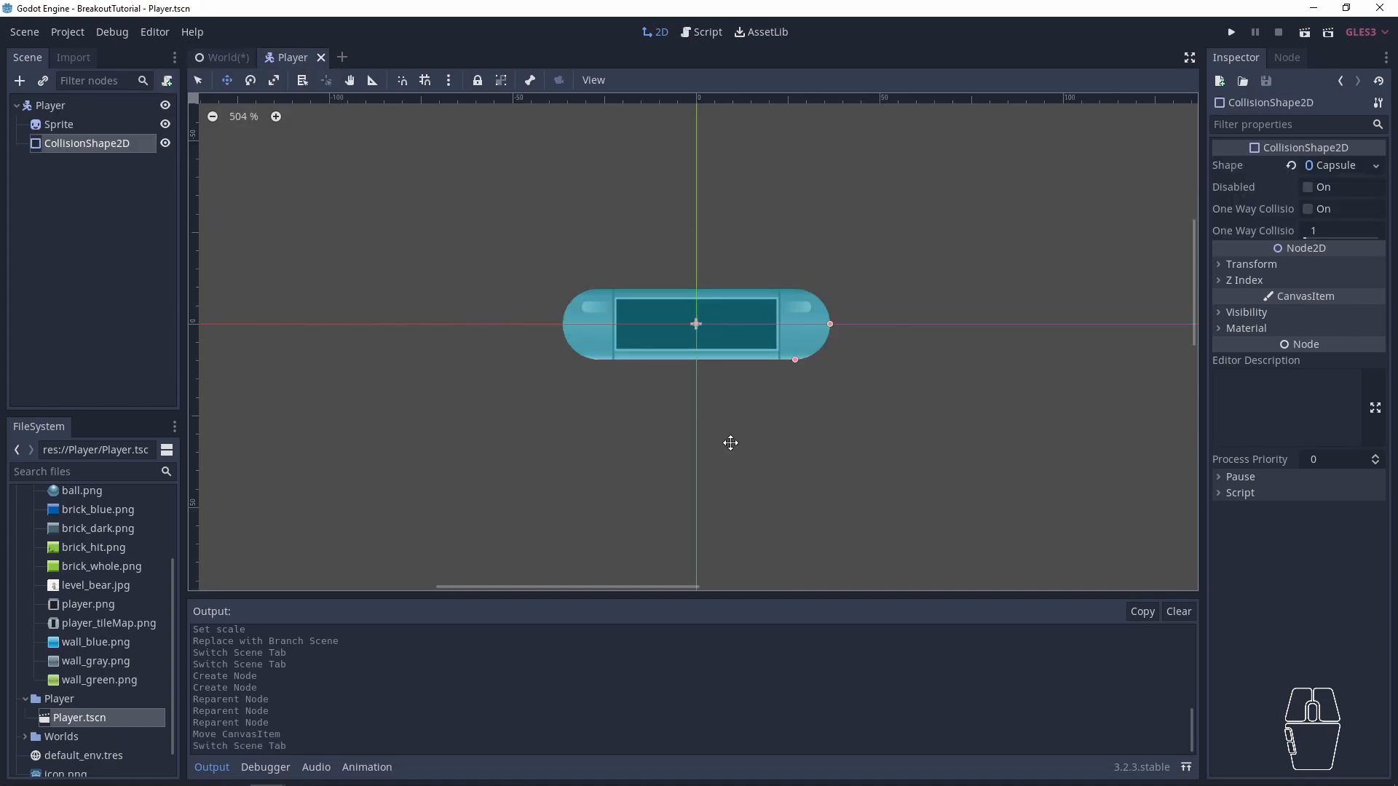
click(74, 107)
scroll(535, 351, down, 1)
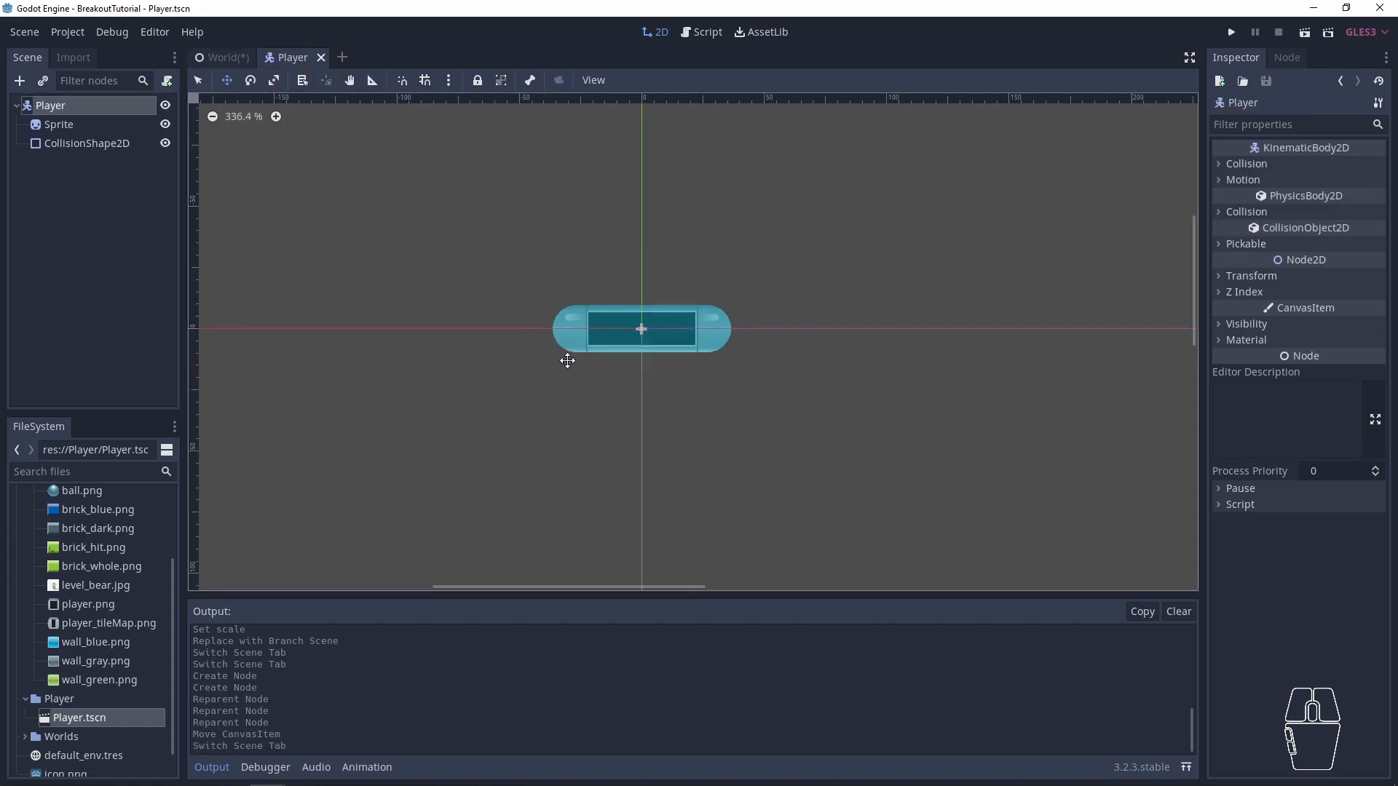
scroll(397, 254, down, 1)
drag(425, 313, 434, 302)
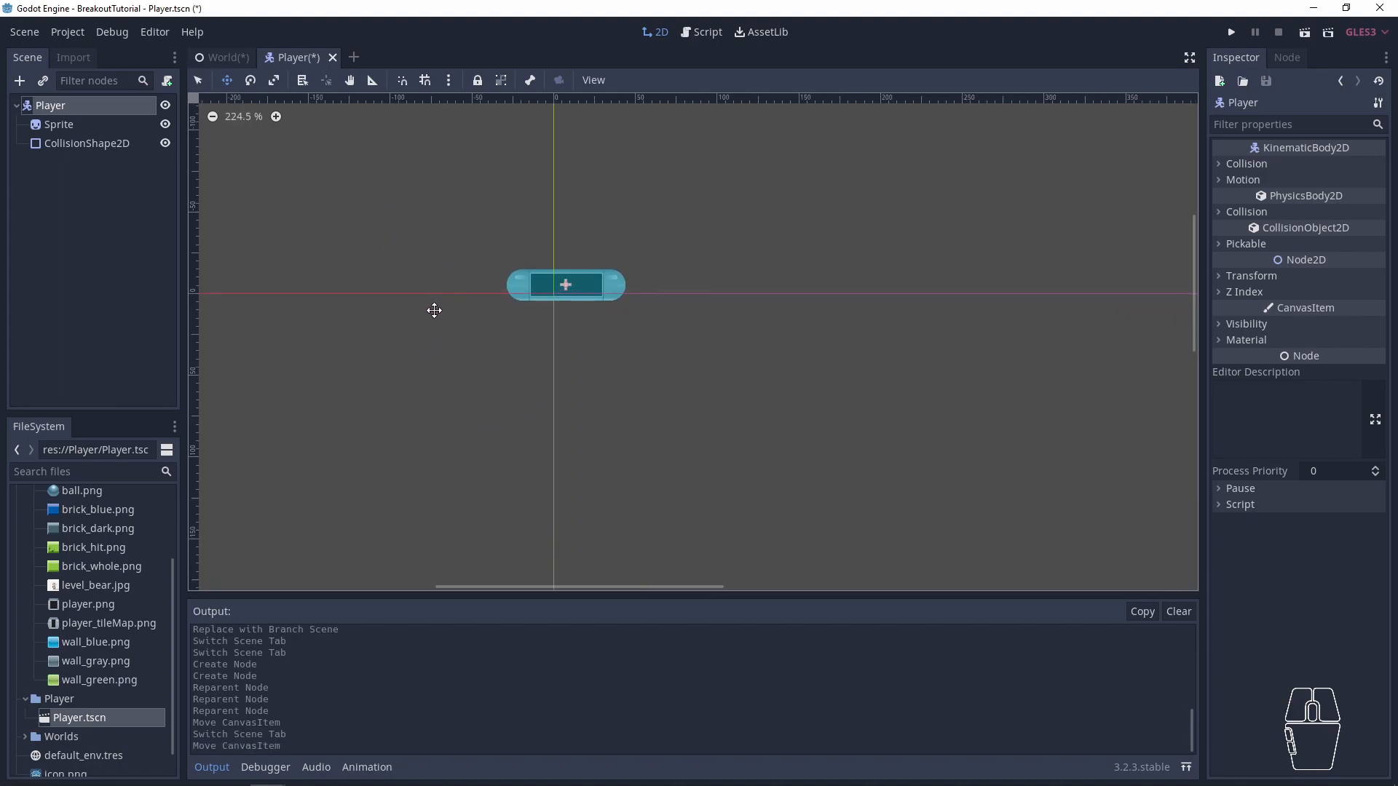
drag(565, 306, 836, 369)
- Return to the World scene and inspect the transform values of the Player3 instance
click(226, 57)
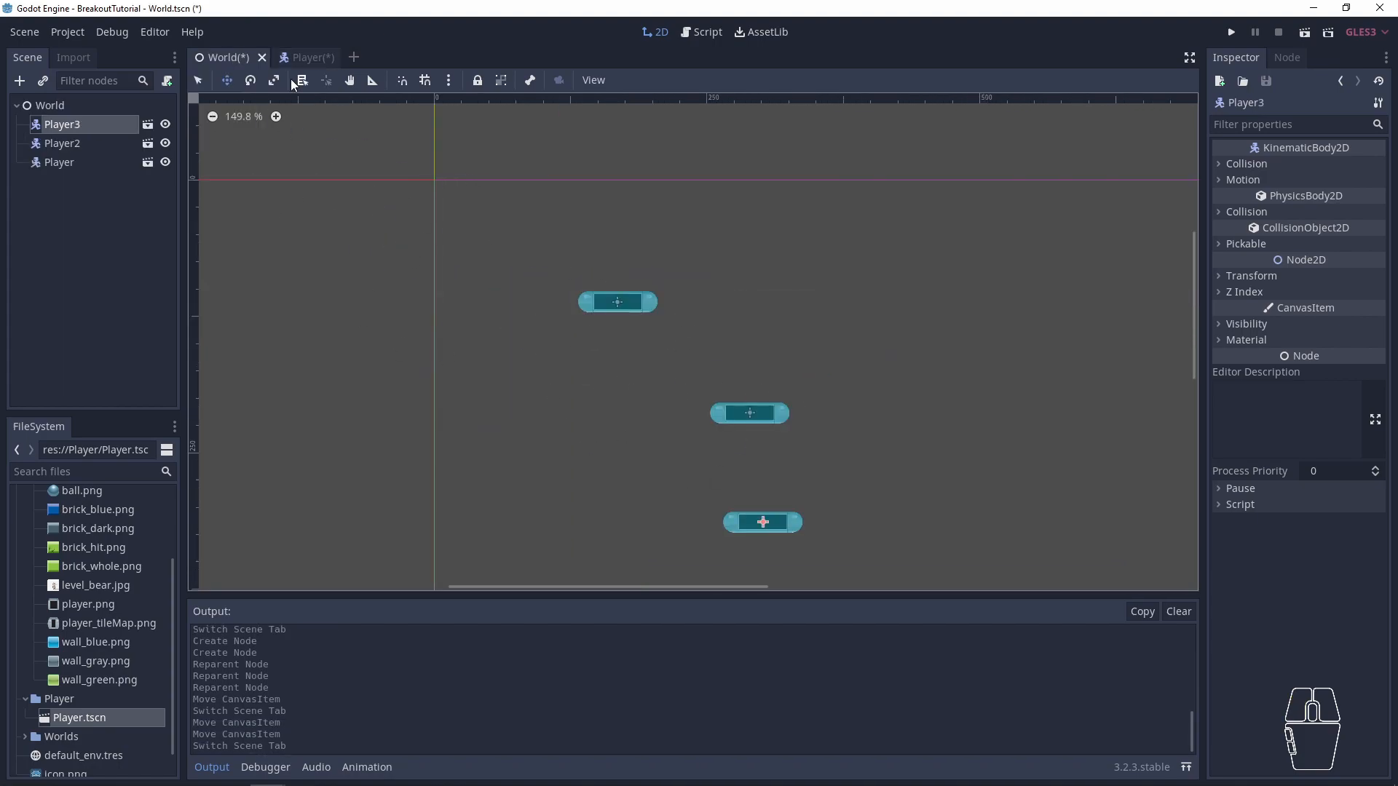
mouse_move(297, 64)
click(1248, 277)
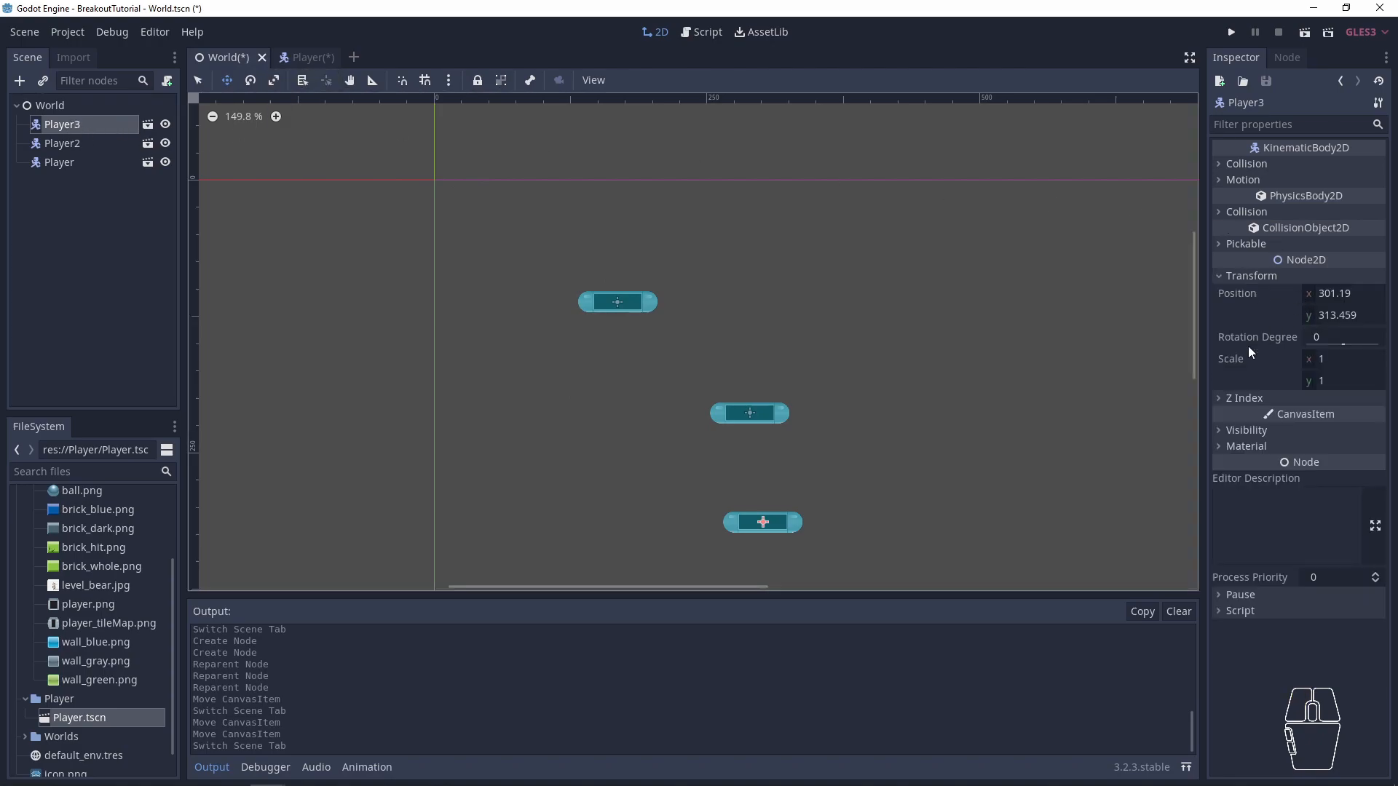
- Move the Player scene's root node to about (-371, 36) and inspect the Player instance's transform in World
click(298, 57)
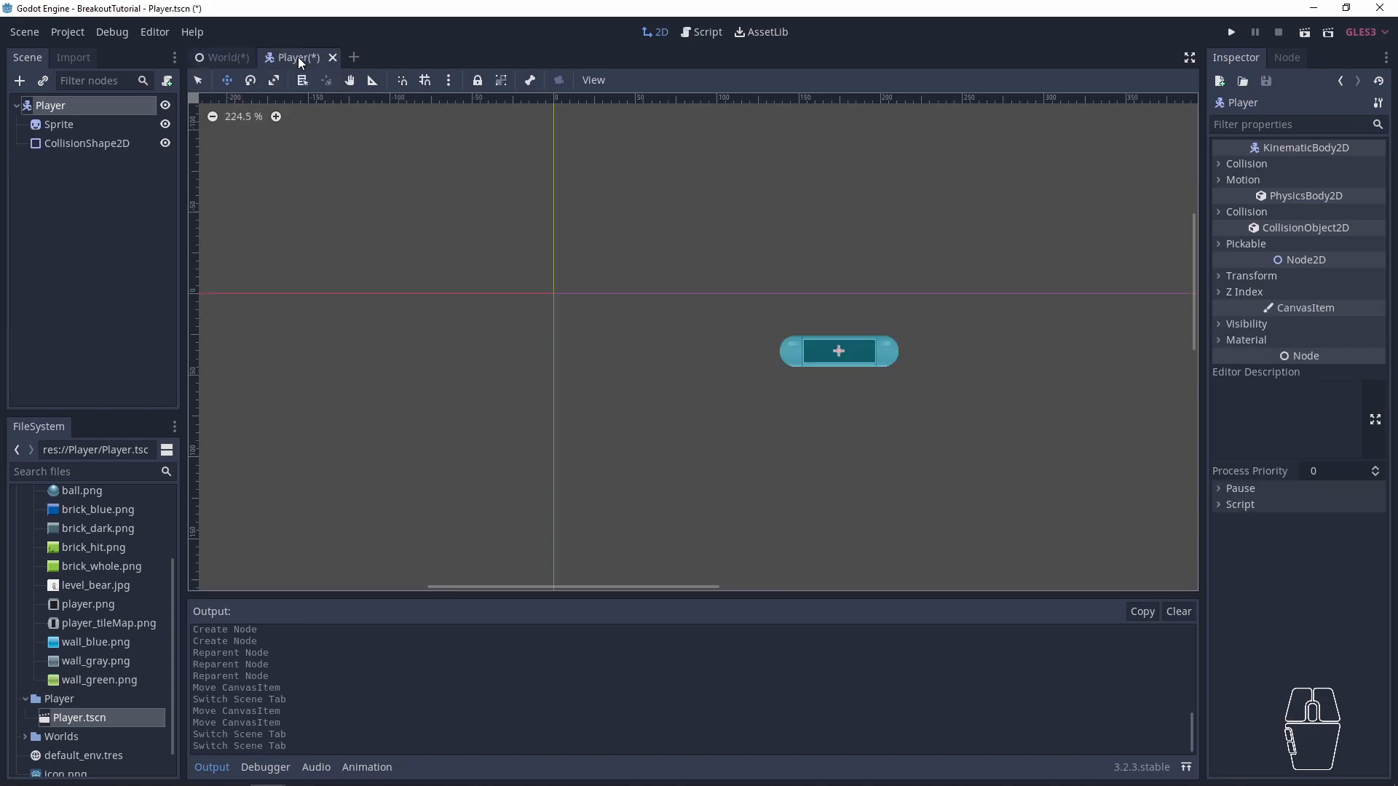
drag(799, 337, 277, 325)
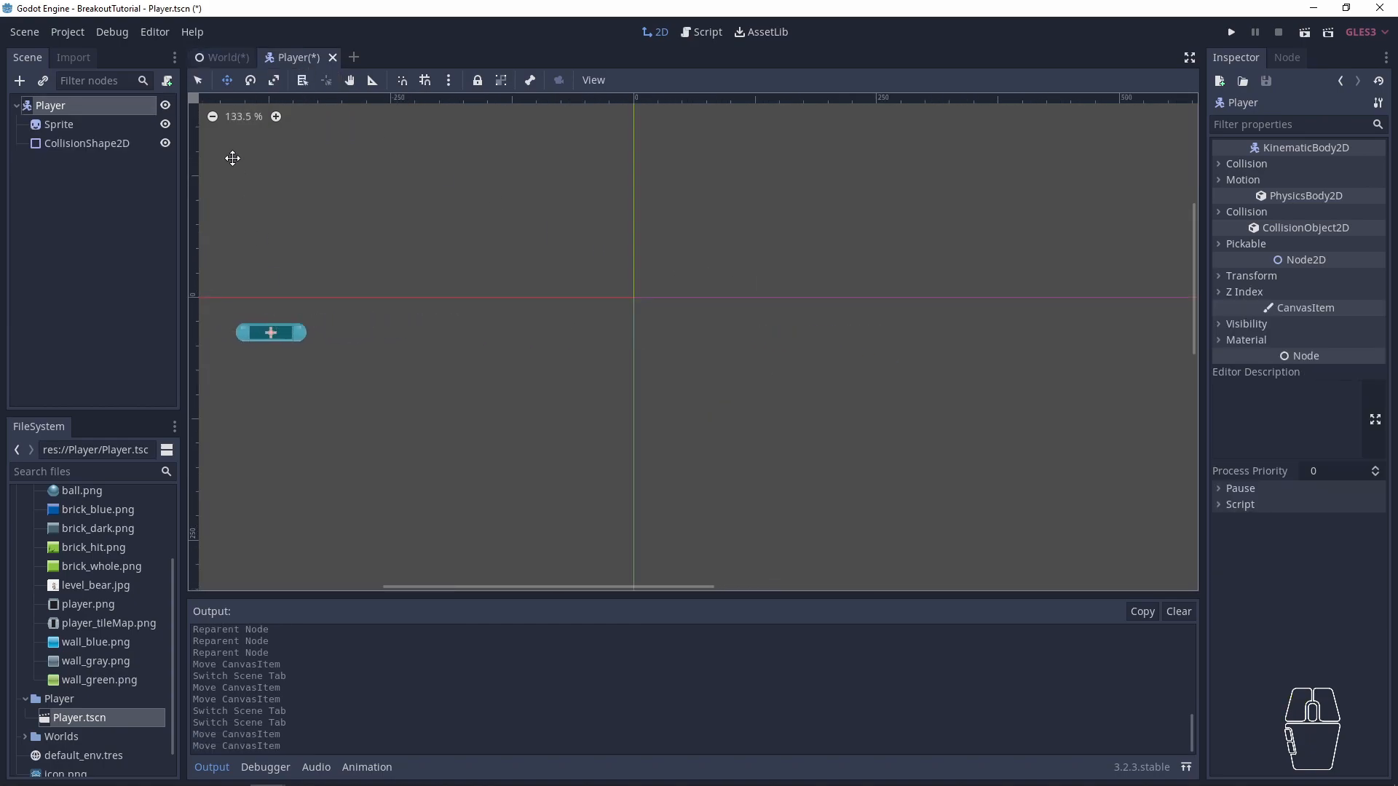
click(221, 55)
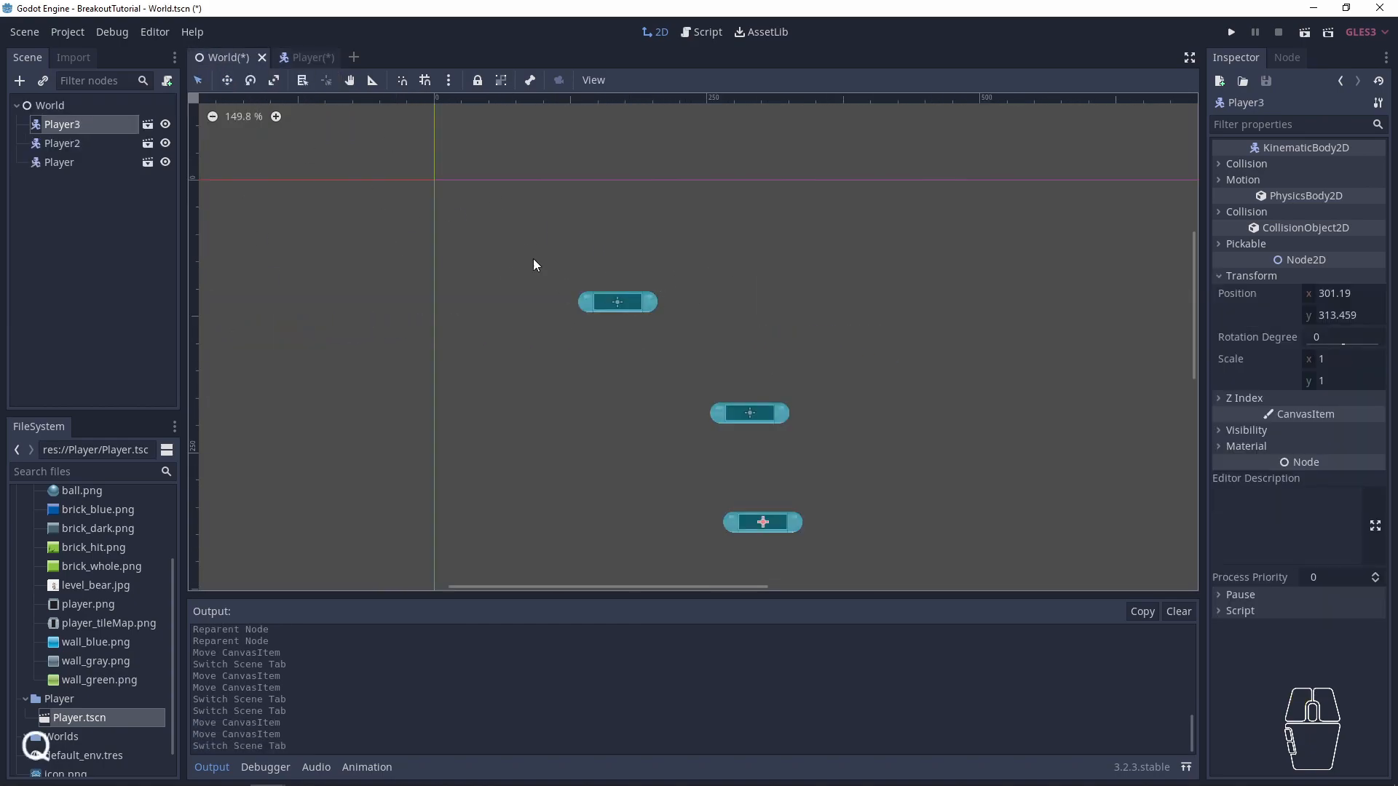
drag(588, 302, 590, 301)
click(1250, 275)
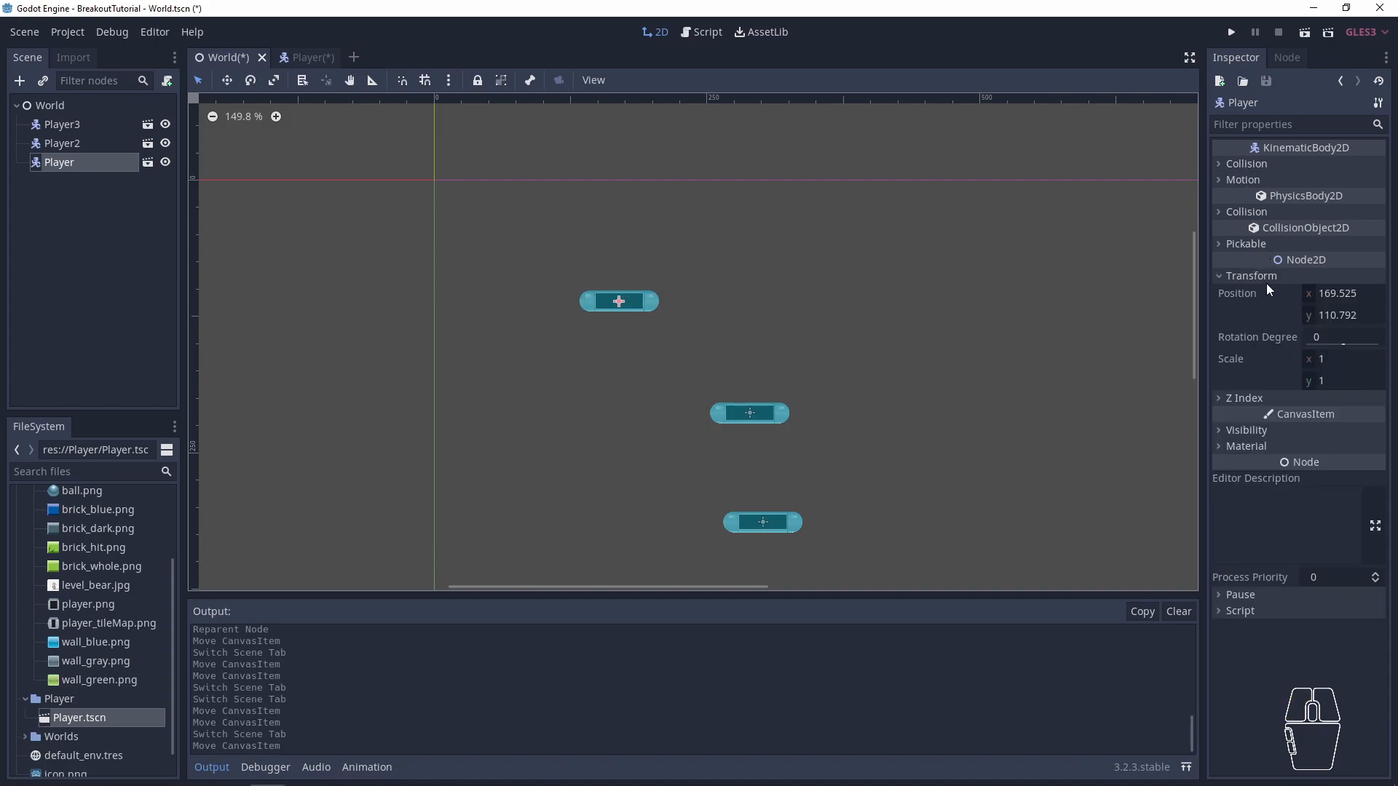
- Set the position of the Player2 instance in World to (0, 0) and save the scene
drag(614, 320, 443, 190)
click(62, 143)
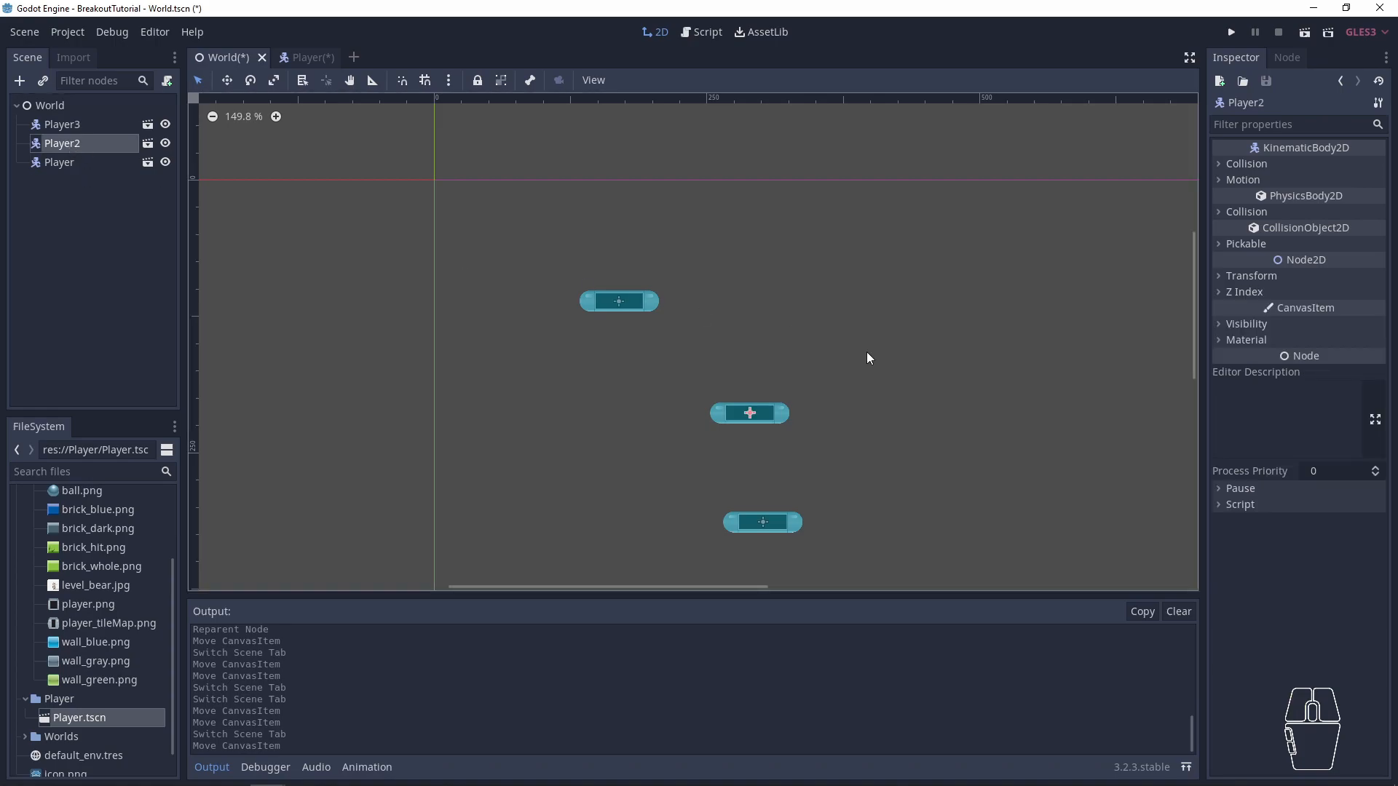
click(1260, 276)
click(1348, 291)
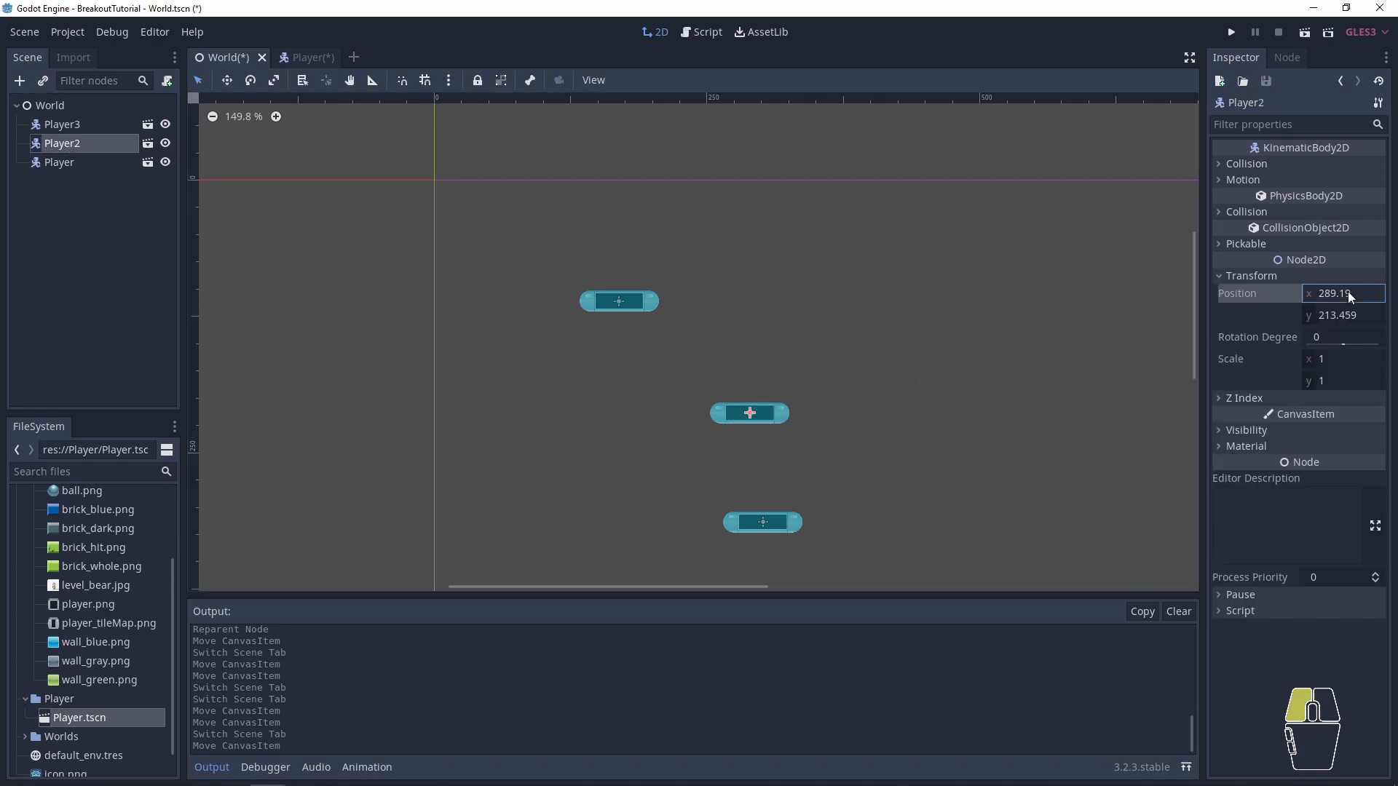
text(0)
key(Return)
key(Tab)
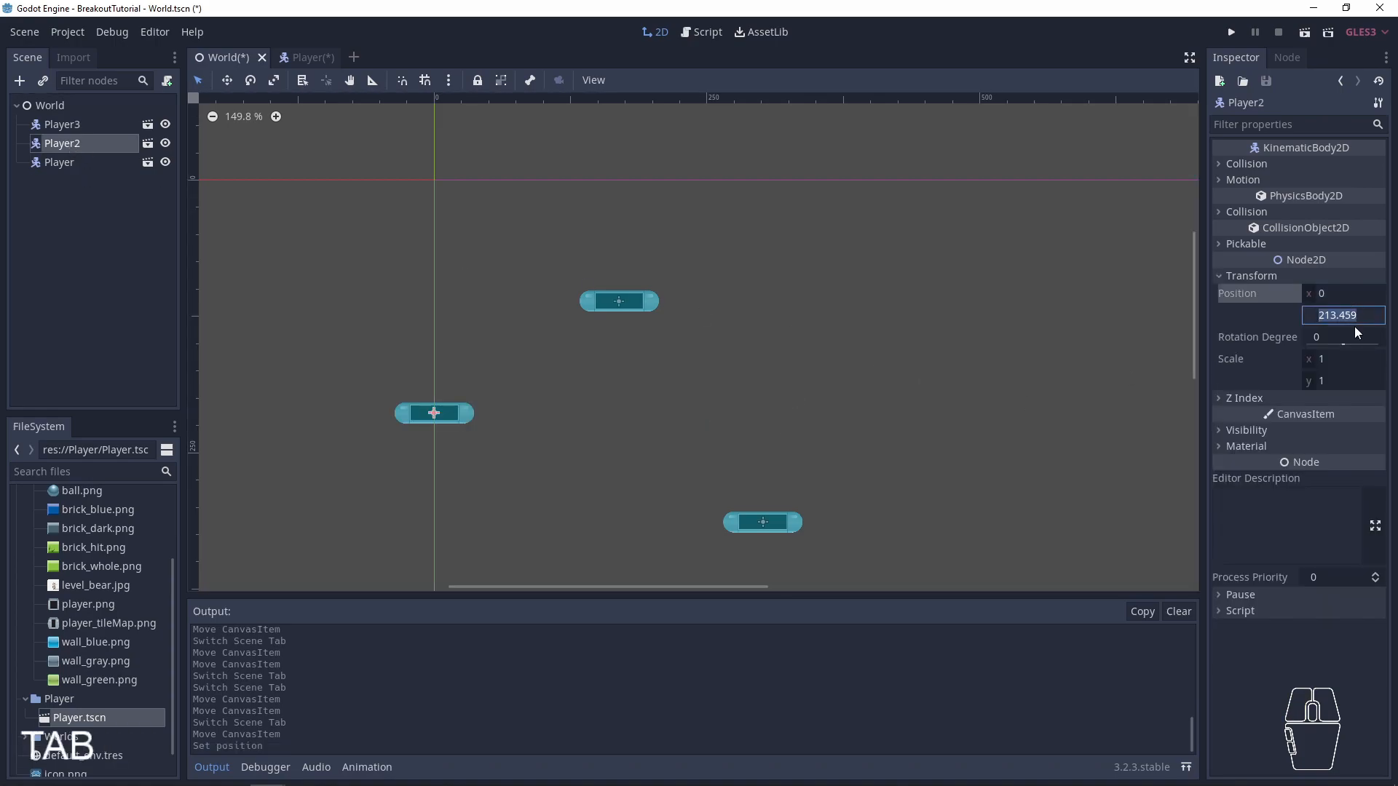
text(0)
key(Return)
click(797, 349)
key(ctrl+s)
- Move the Player scene's root node to about (-228, -116), save it, and check the instances in World
click(297, 57)
drag(273, 335, 495, 135)
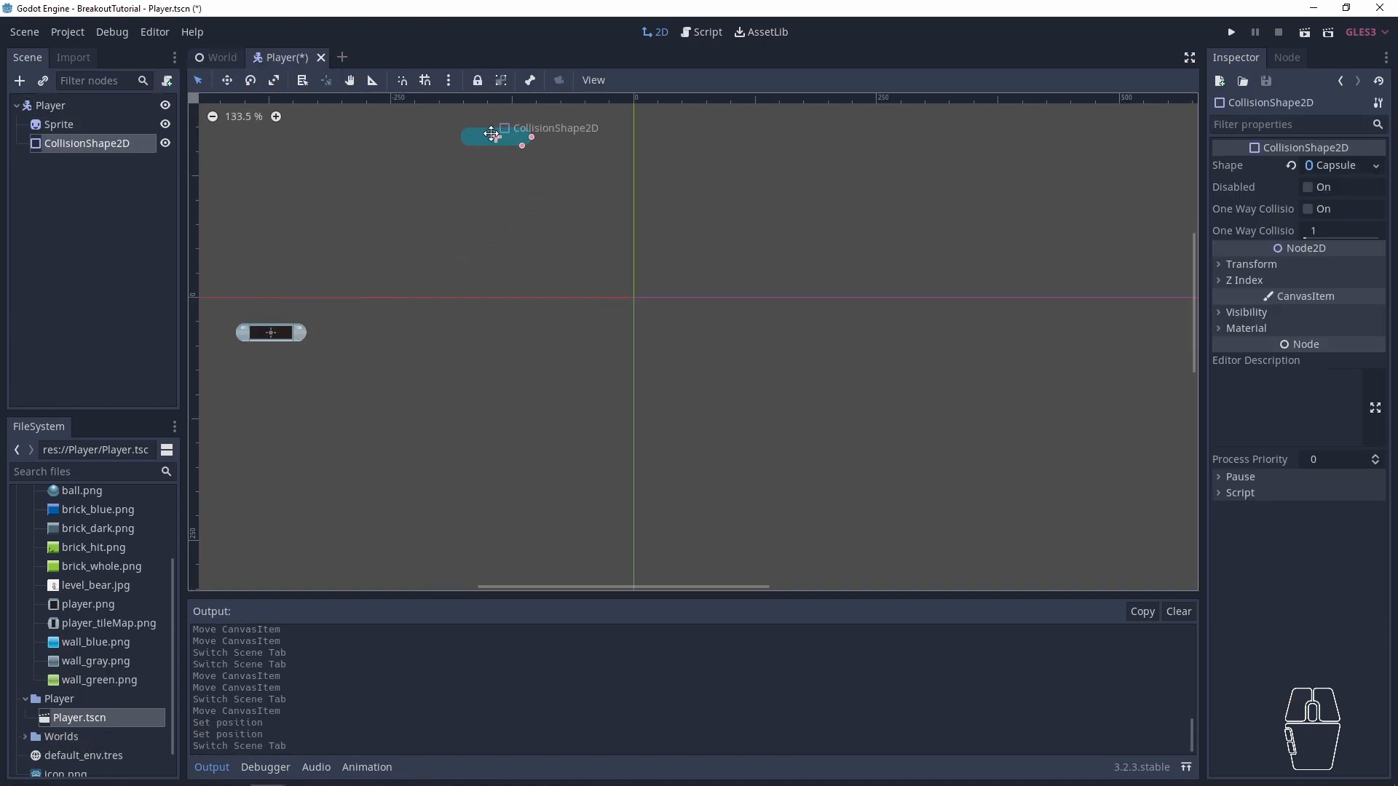
key(ctrl+z)
click(44, 105)
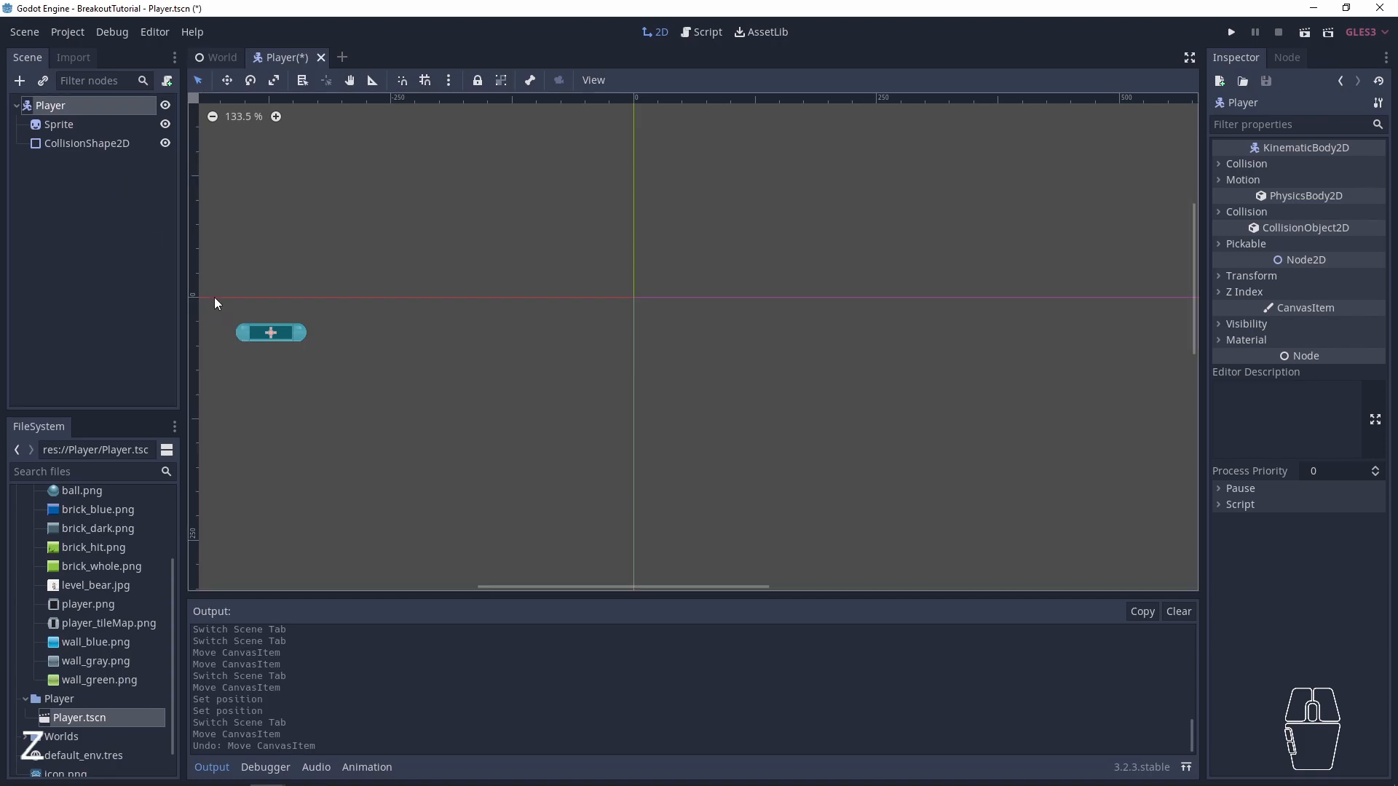
drag(213, 294, 343, 386)
drag(289, 330, 429, 181)
click(422, 326)
key(ctrl+s)
click(211, 57)
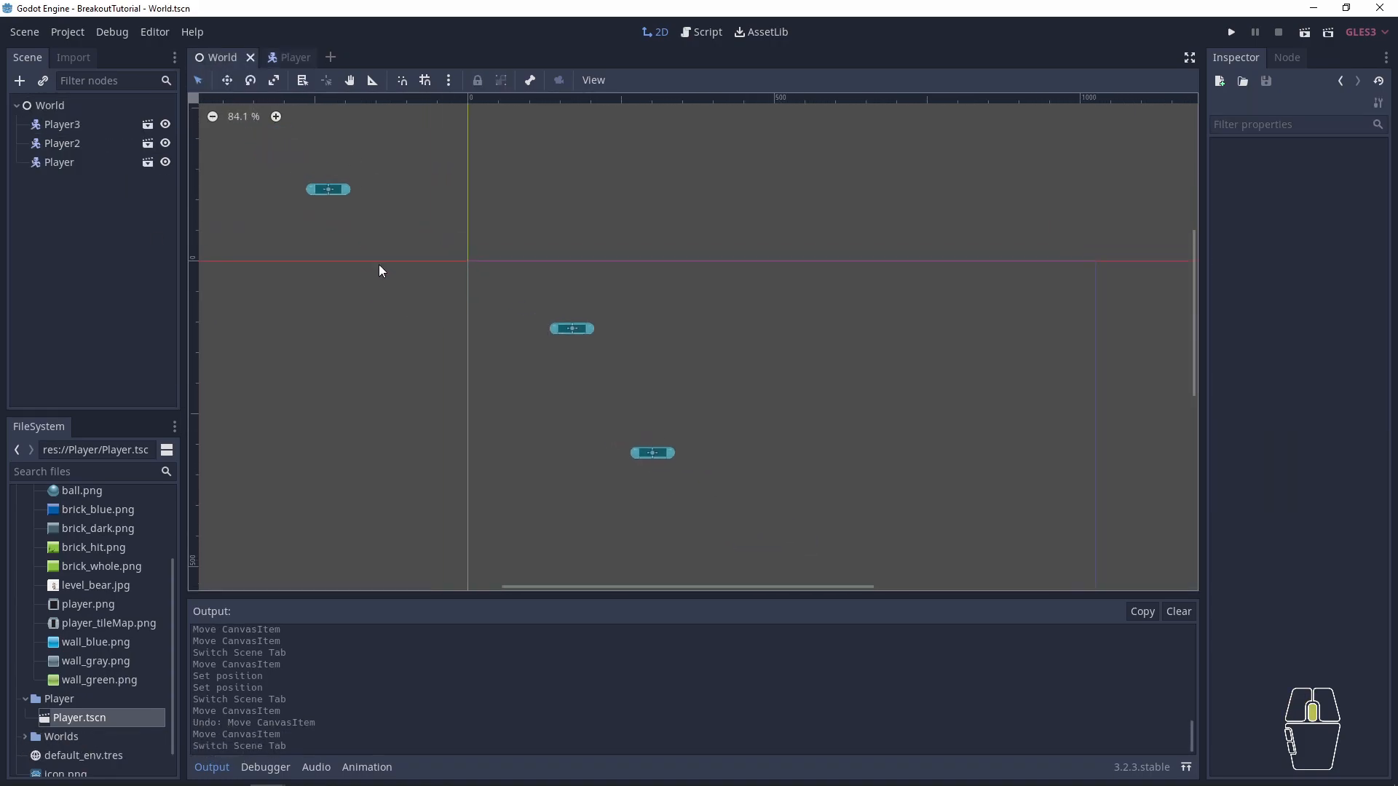
- Select the paddle's nodes together in the Player scene and inspect their shared transform values
click(283, 58)
drag(316, 144, 543, 245)
click(1241, 167)
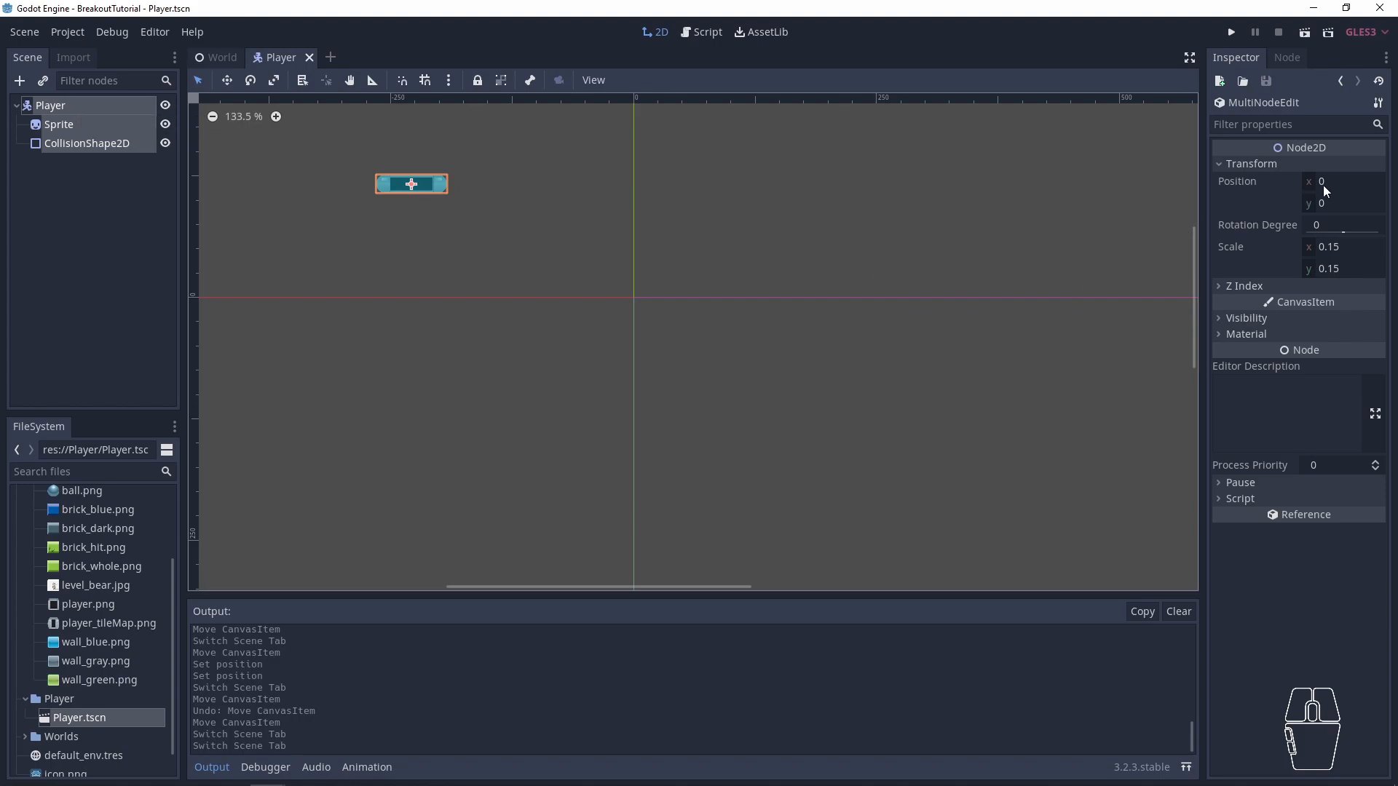
drag(489, 209, 368, 145)
click(77, 107)
- Move the paddle close to the origin and set the position of the jointly selected nodes to (0, 0)
drag(493, 226, 623, 314)
click(1241, 166)
drag(1346, 180, 1350, 180)
click(1349, 180)
text(0)
key(Return)
click(1351, 196)
key(Return)
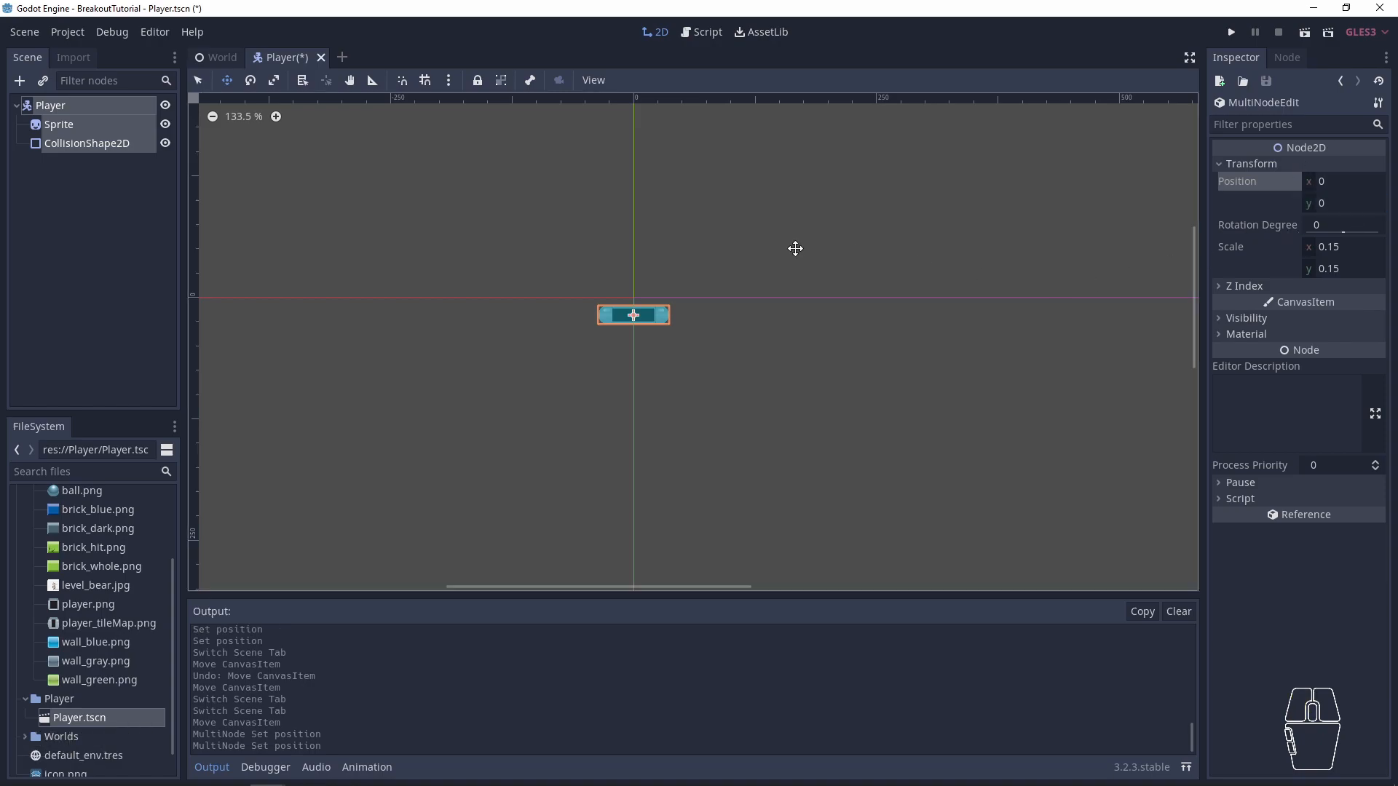
- Select only the Player root node and inspect its transform position
click(320, 214)
click(103, 107)
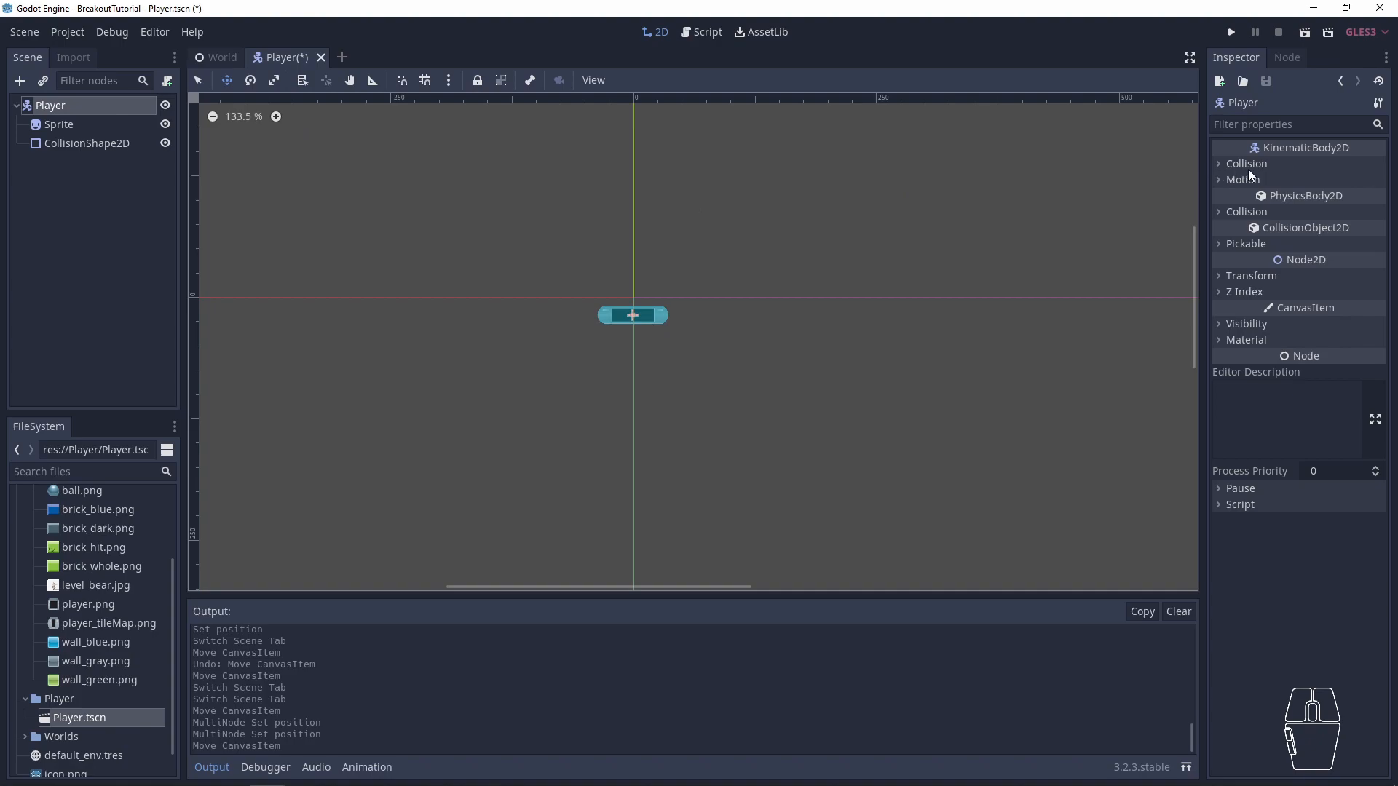
click(1245, 275)
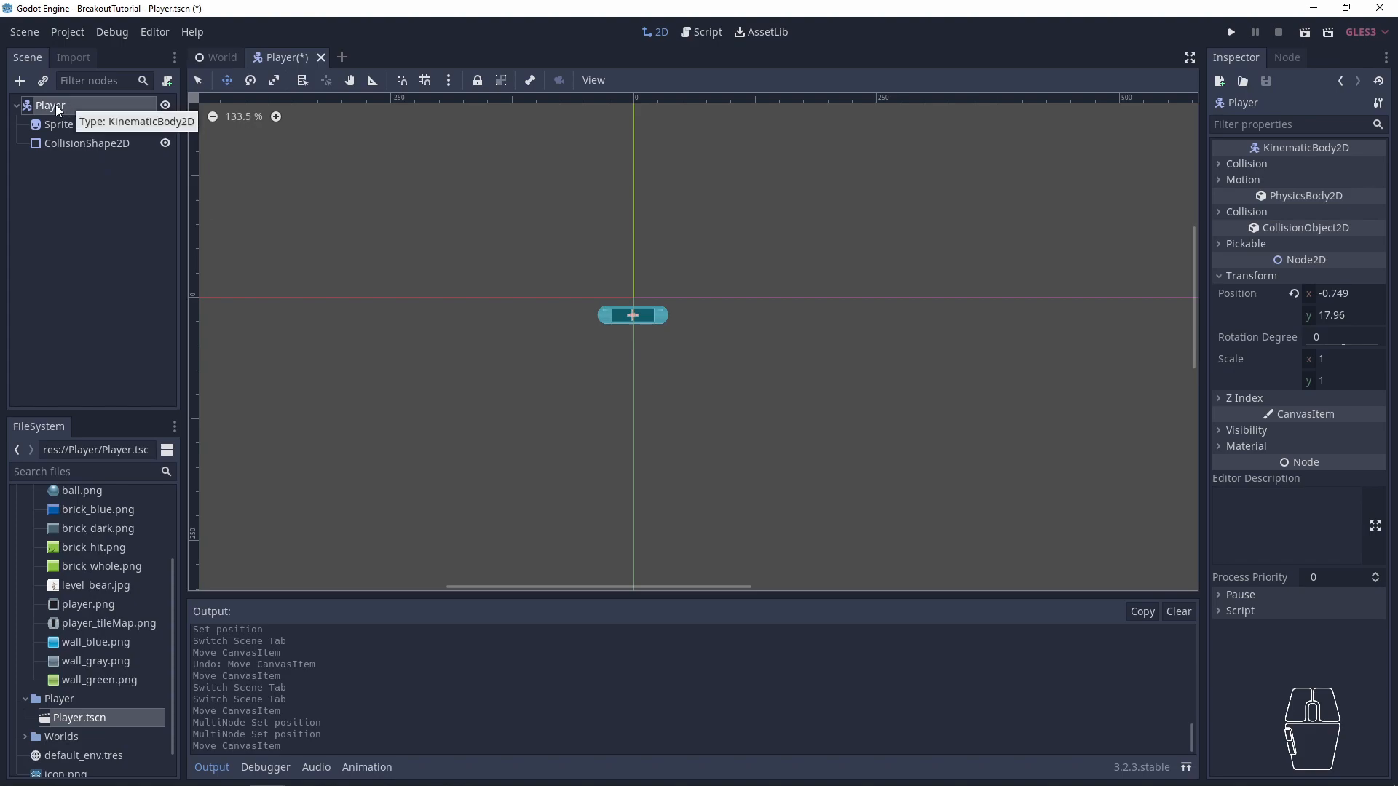
- Move the CollisionShape2D and the Sprite separately away from the Player root's origin
click(501, 87)
drag(666, 407, 673, 406)
click(655, 318)
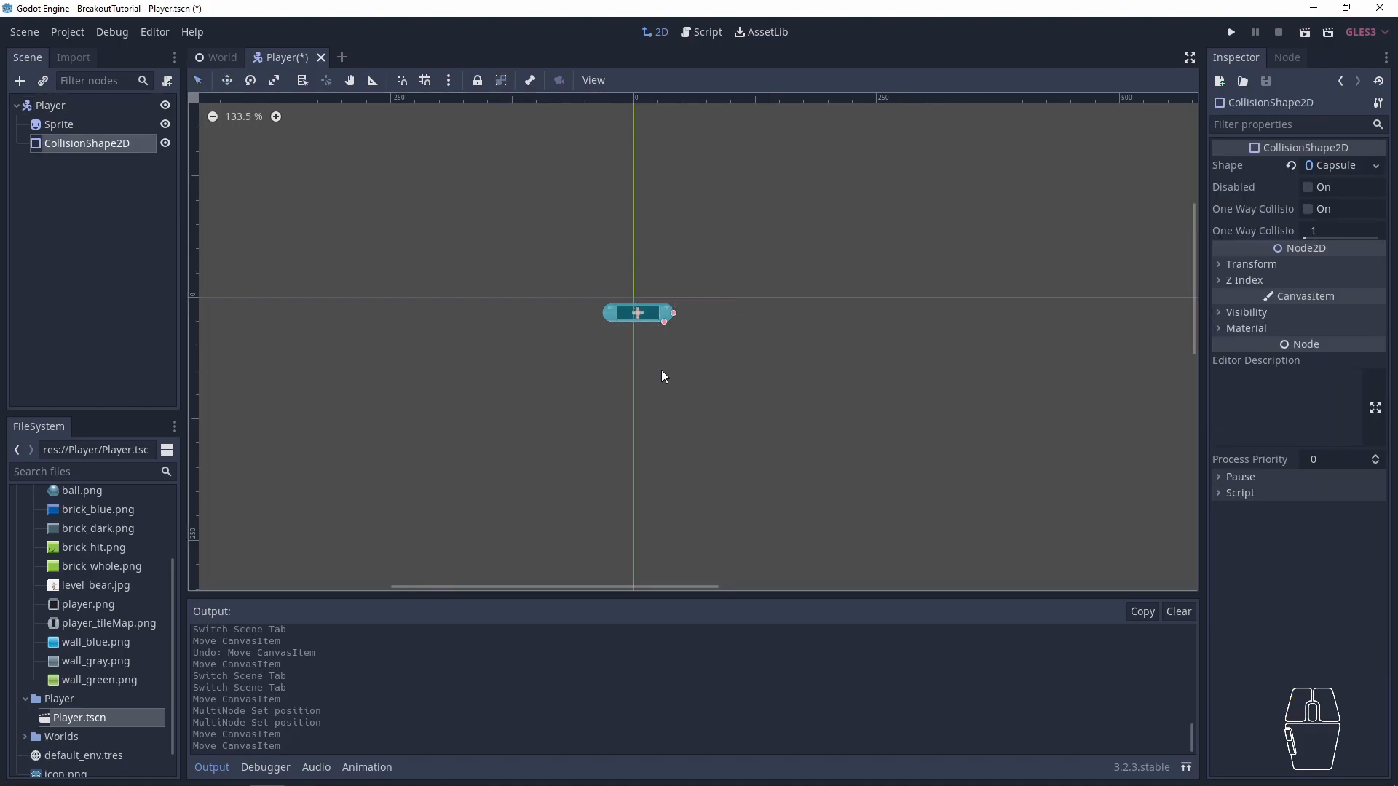
drag(658, 314, 456, 380)
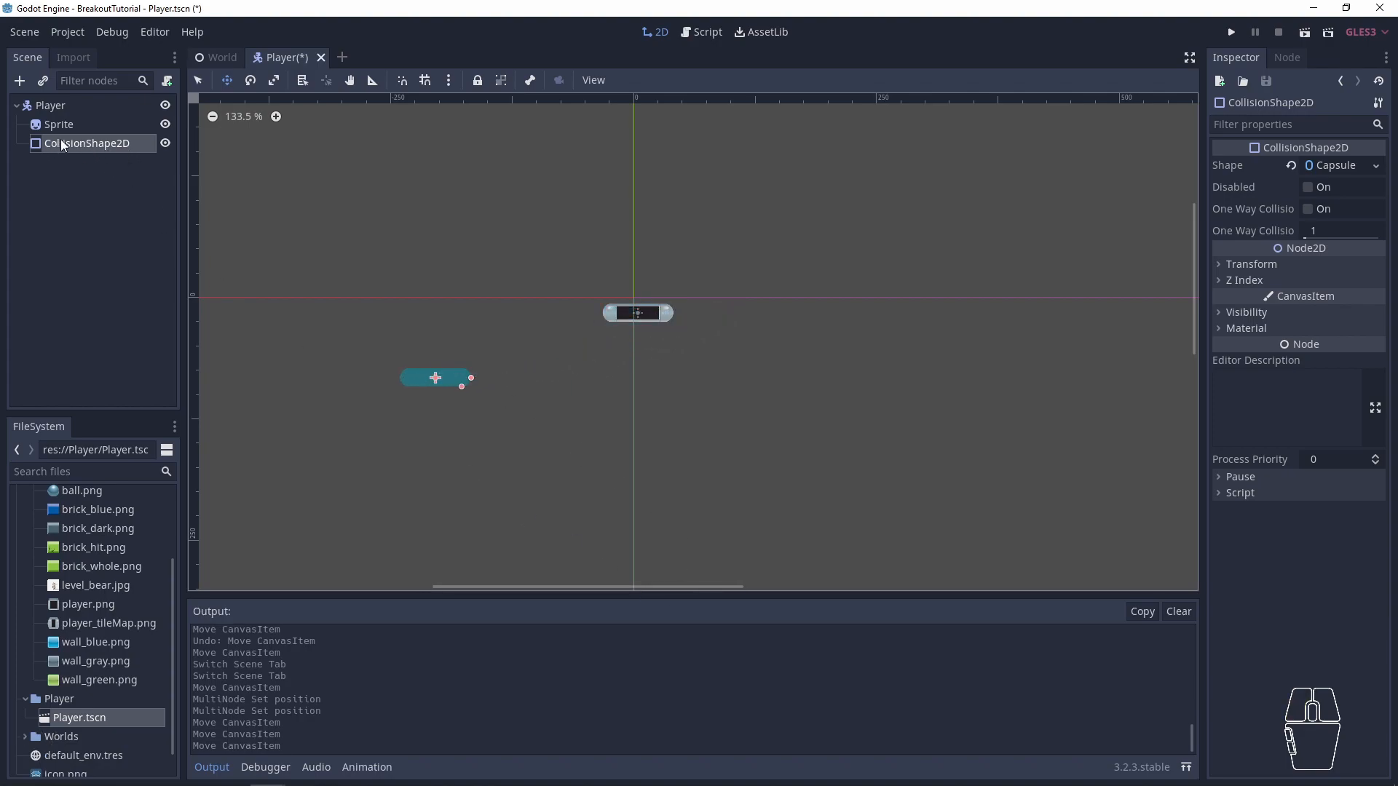
click(627, 309)
drag(628, 308, 606, 432)
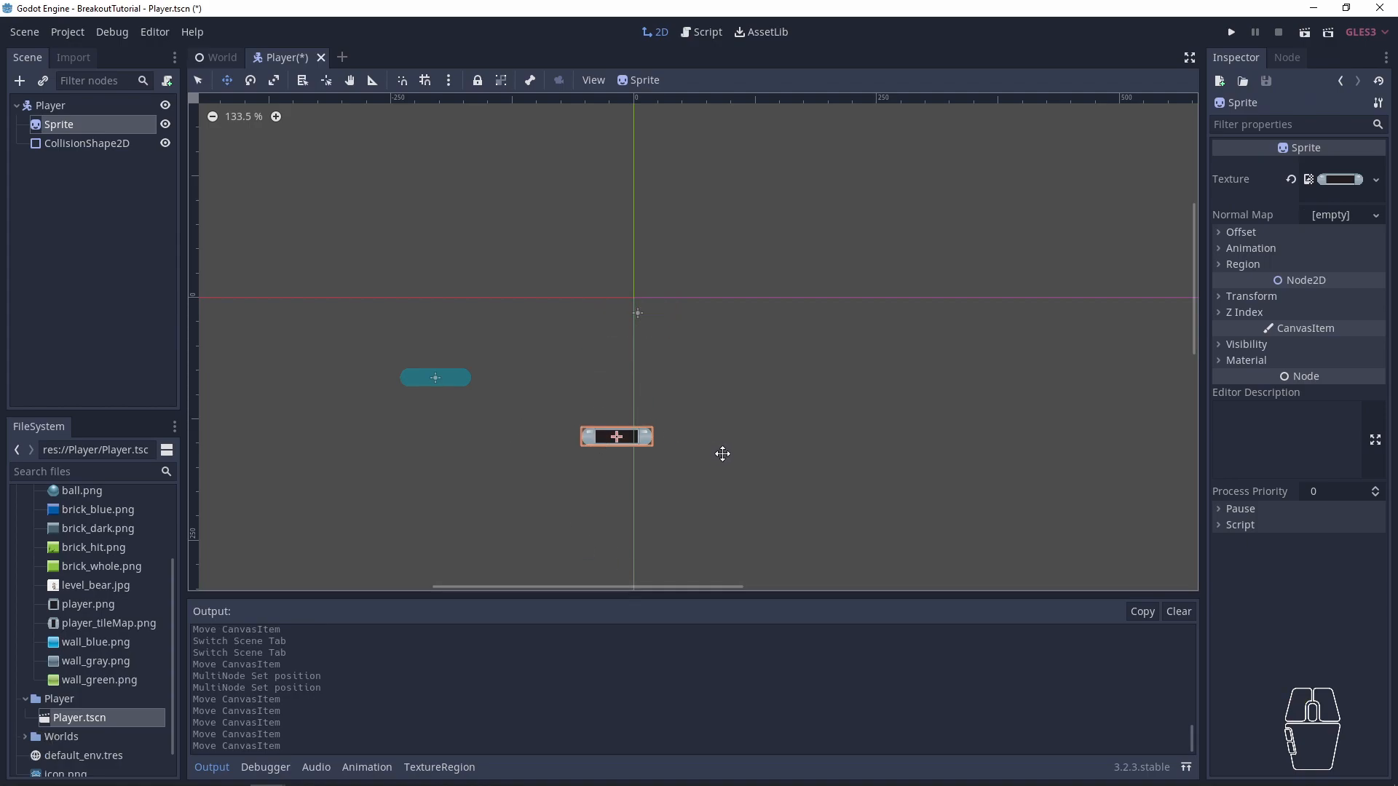
- Undo the separate moves of the Sprite and the CollisionShape2D
key(ctrl+z)
key(ctrl+z)
key(ctrl+z)
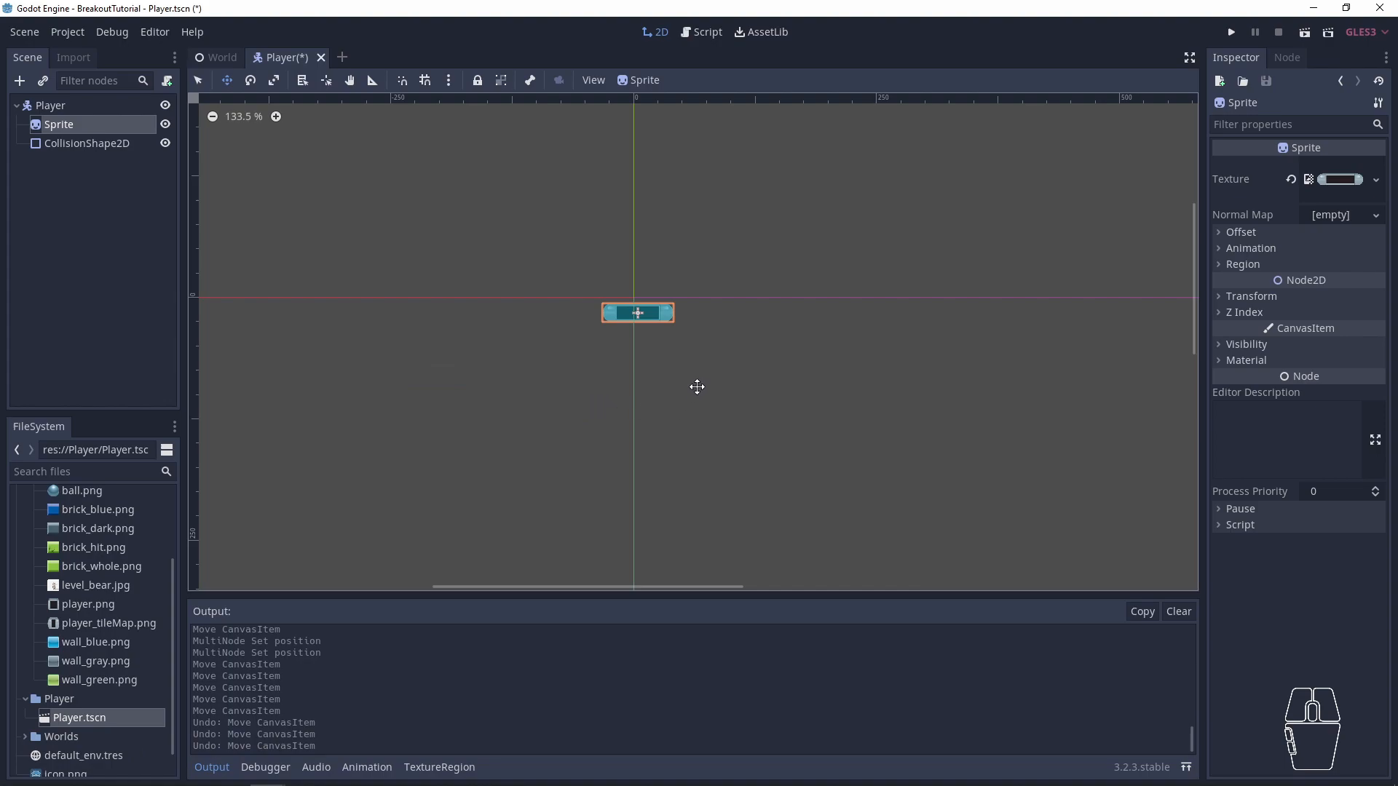
- Make the Player root's children unselectable, and test it by moving the paddle on the canvas and undoing that move
click(59, 106)
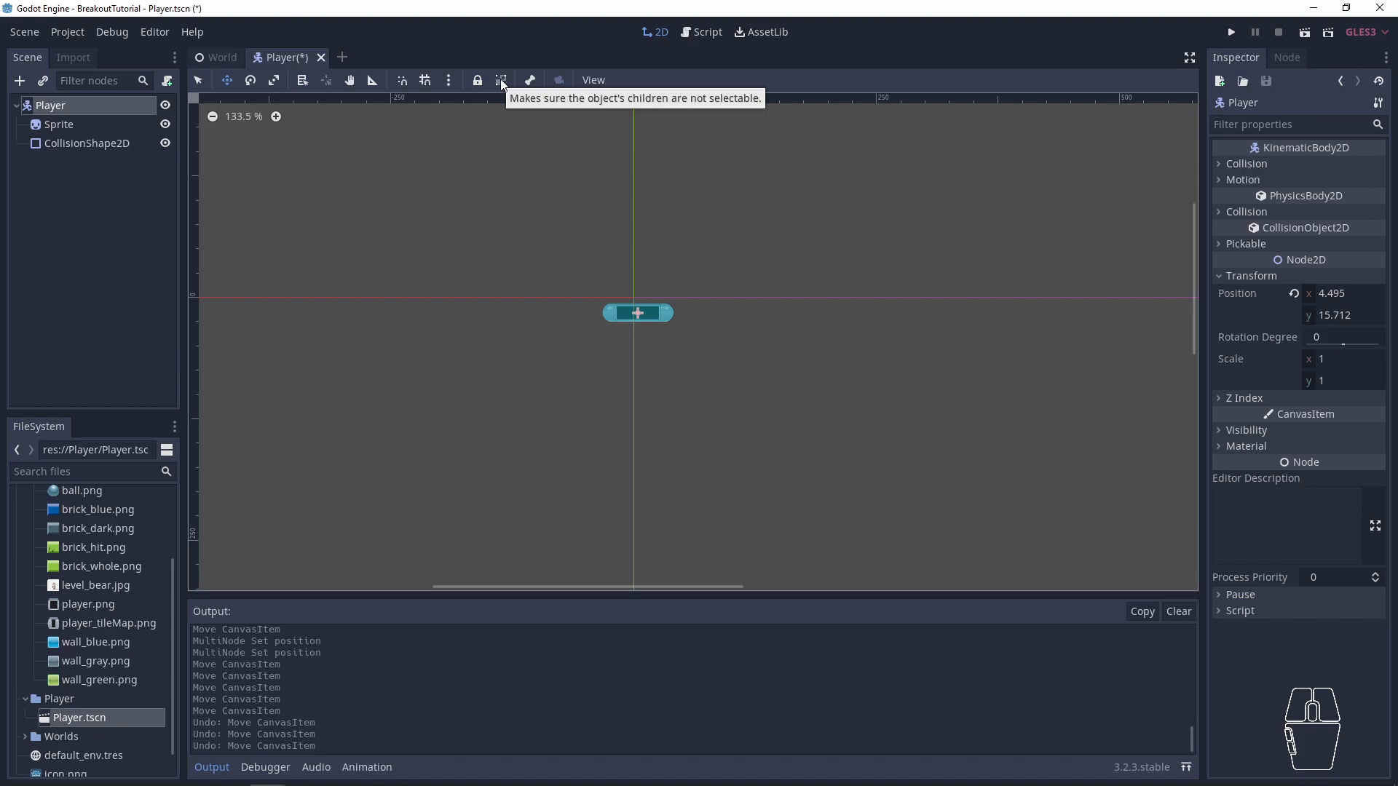
click(501, 80)
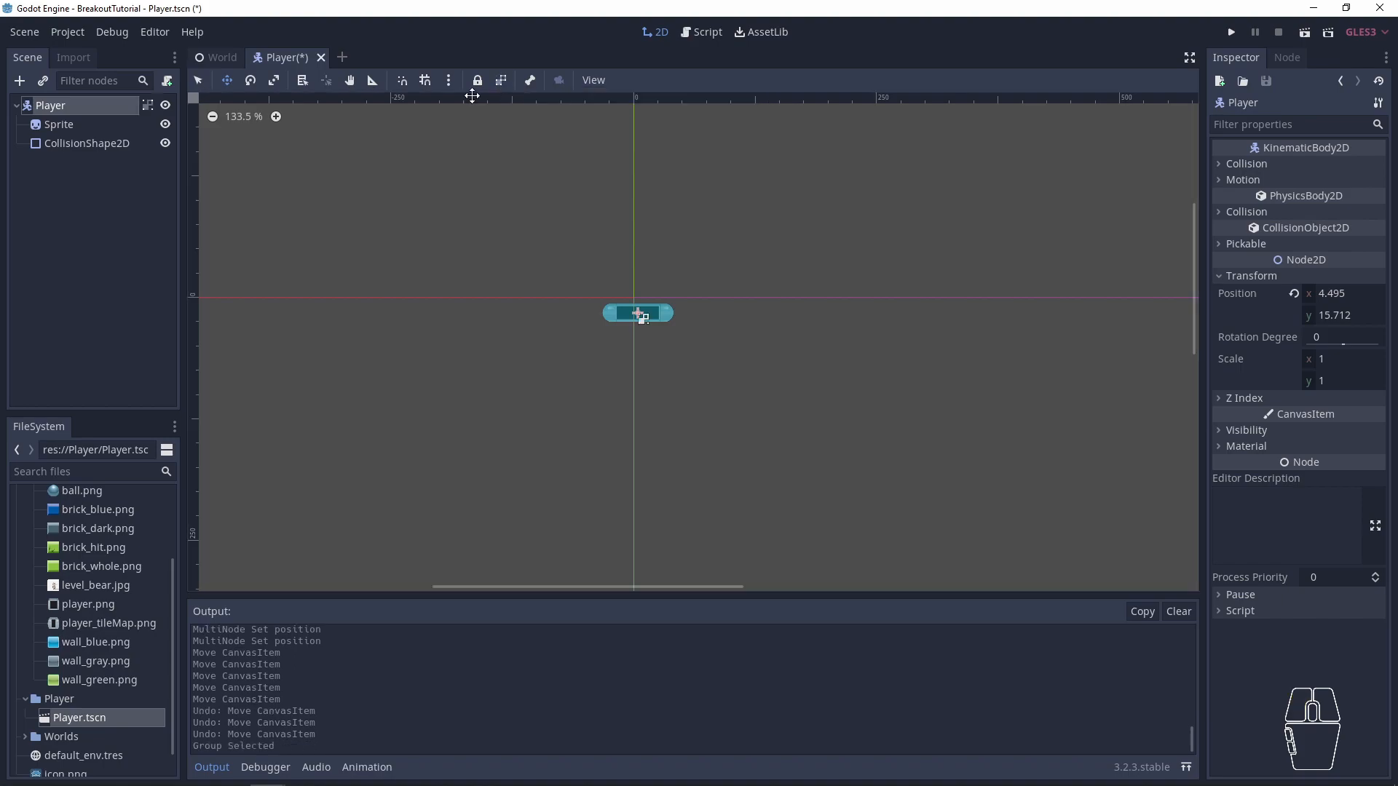
key(q)
drag(621, 321, 532, 387)
key(ctrl+z)
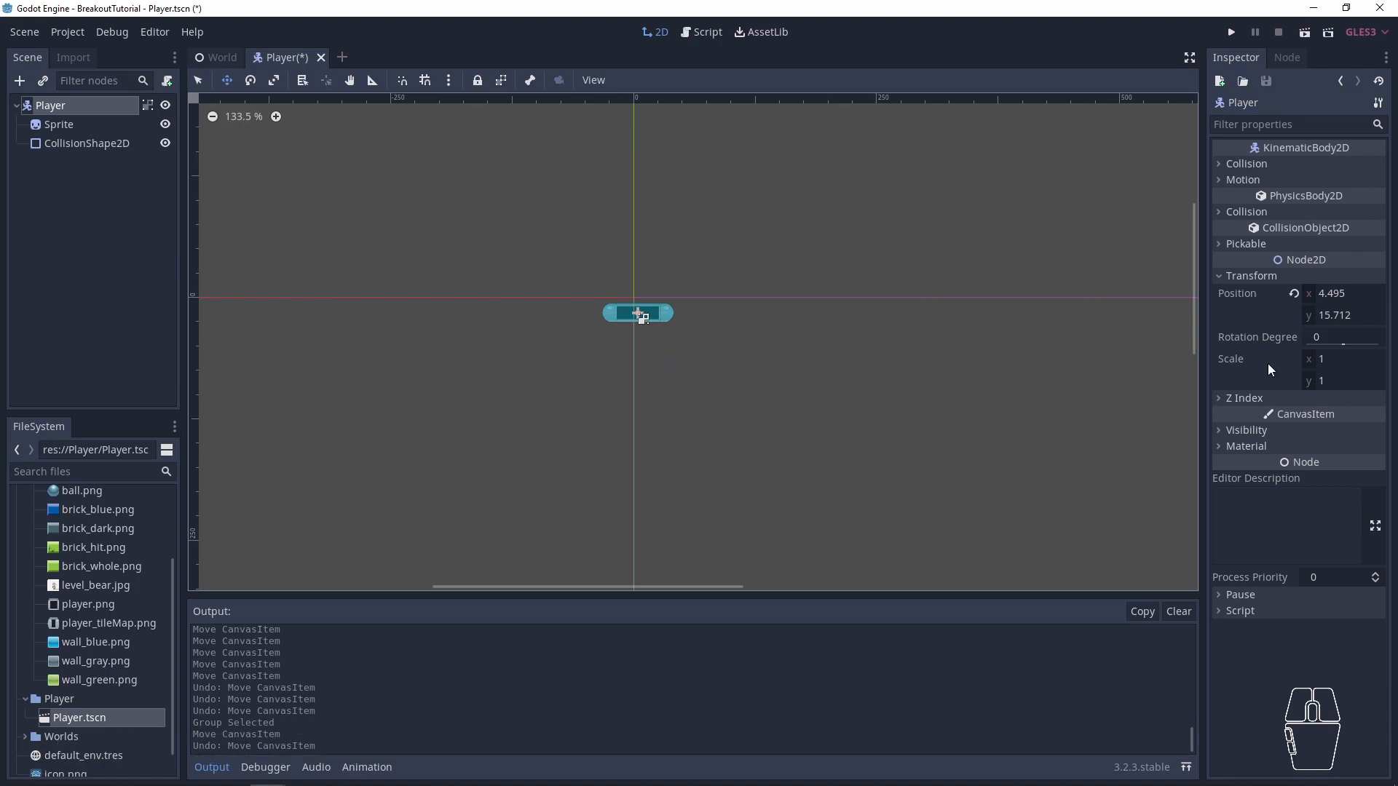
- Reset the Player root's position to (0, 0), save the Player scene and return to World
click(1294, 293)
key(ctrl+s)
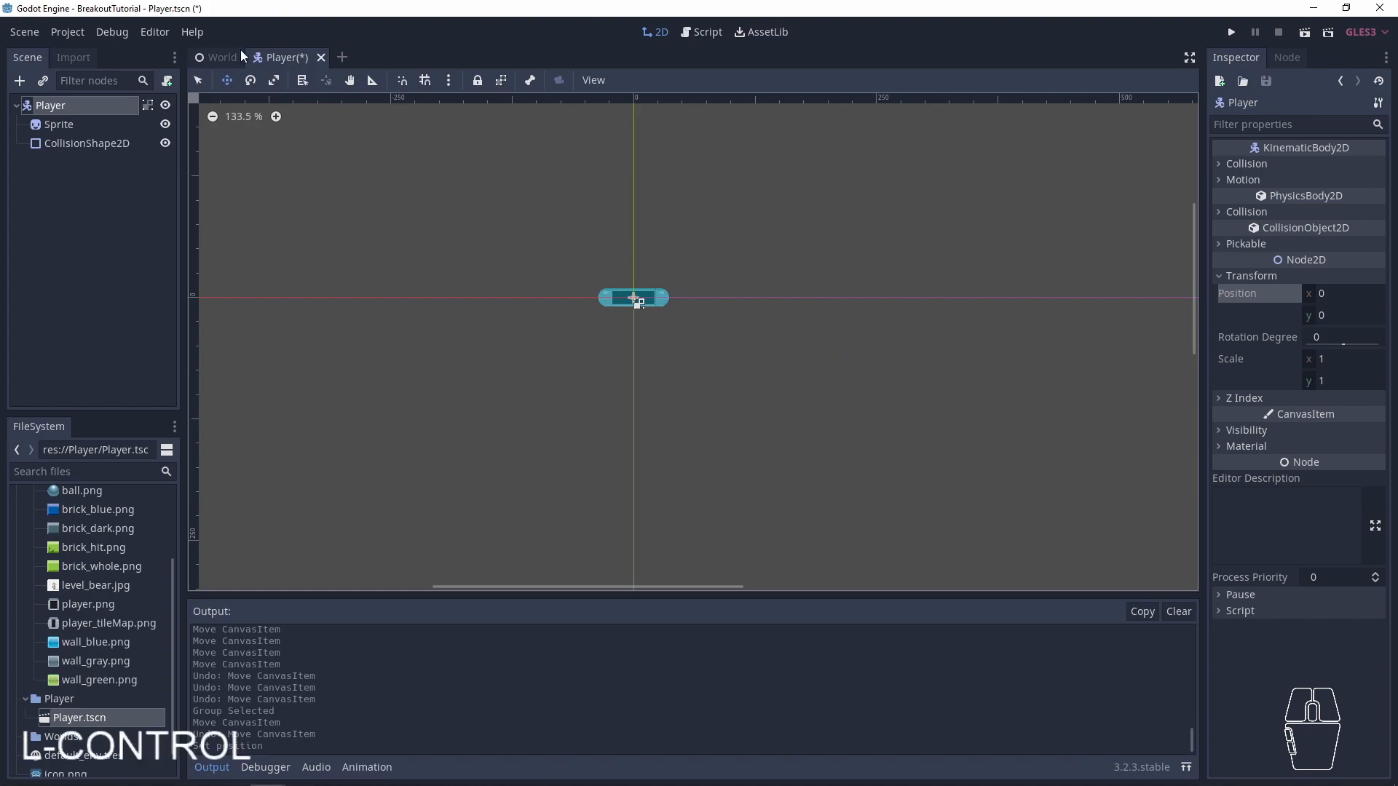
click(220, 57)
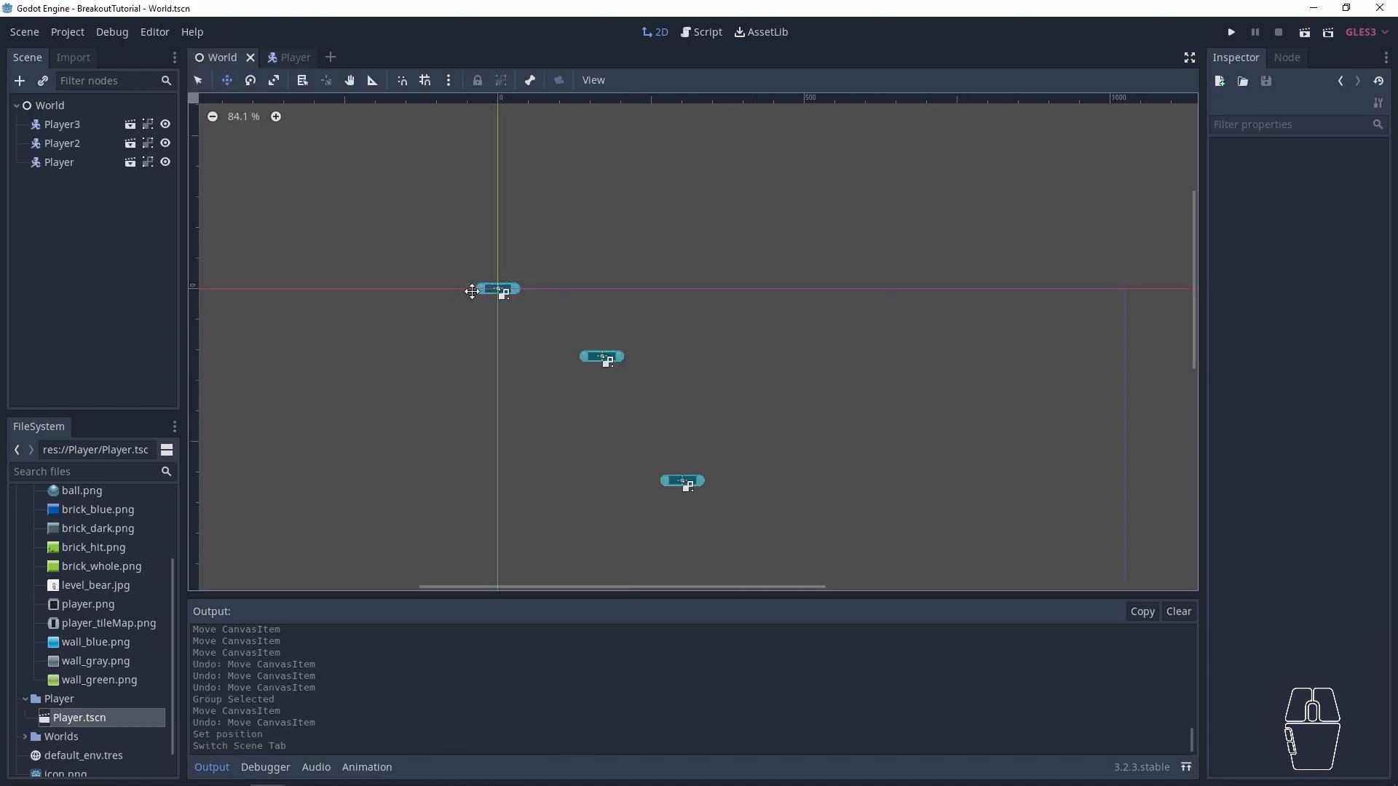
- Move the Player2 instance from the World origin to about (534, 357) and save the scene
drag(563, 333, 724, 405)
key(q)
drag(565, 315, 829, 507)
key(w)
key(ctrl+s)
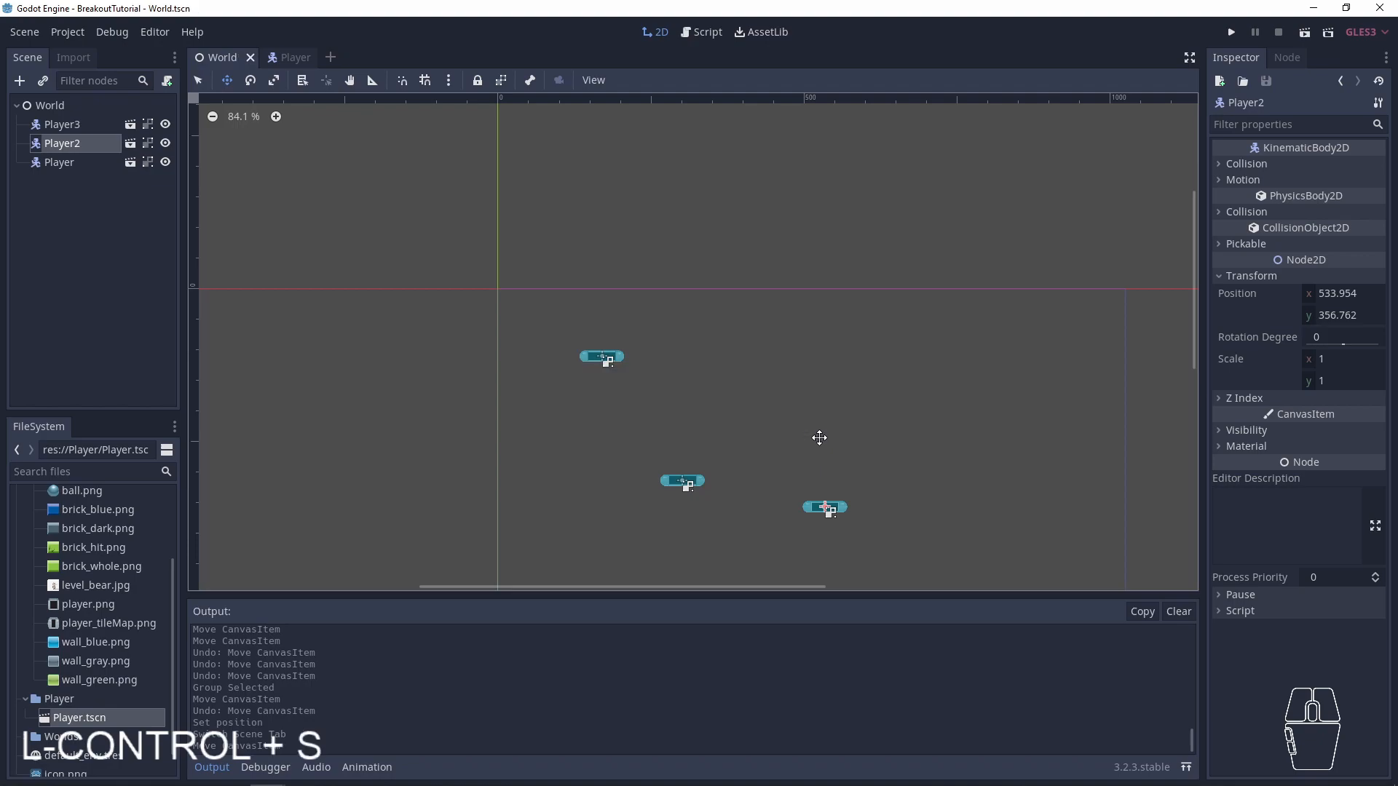
- Run the project, try the A, D and right-arrow keys on the paddles, and close the game window
key(F5)
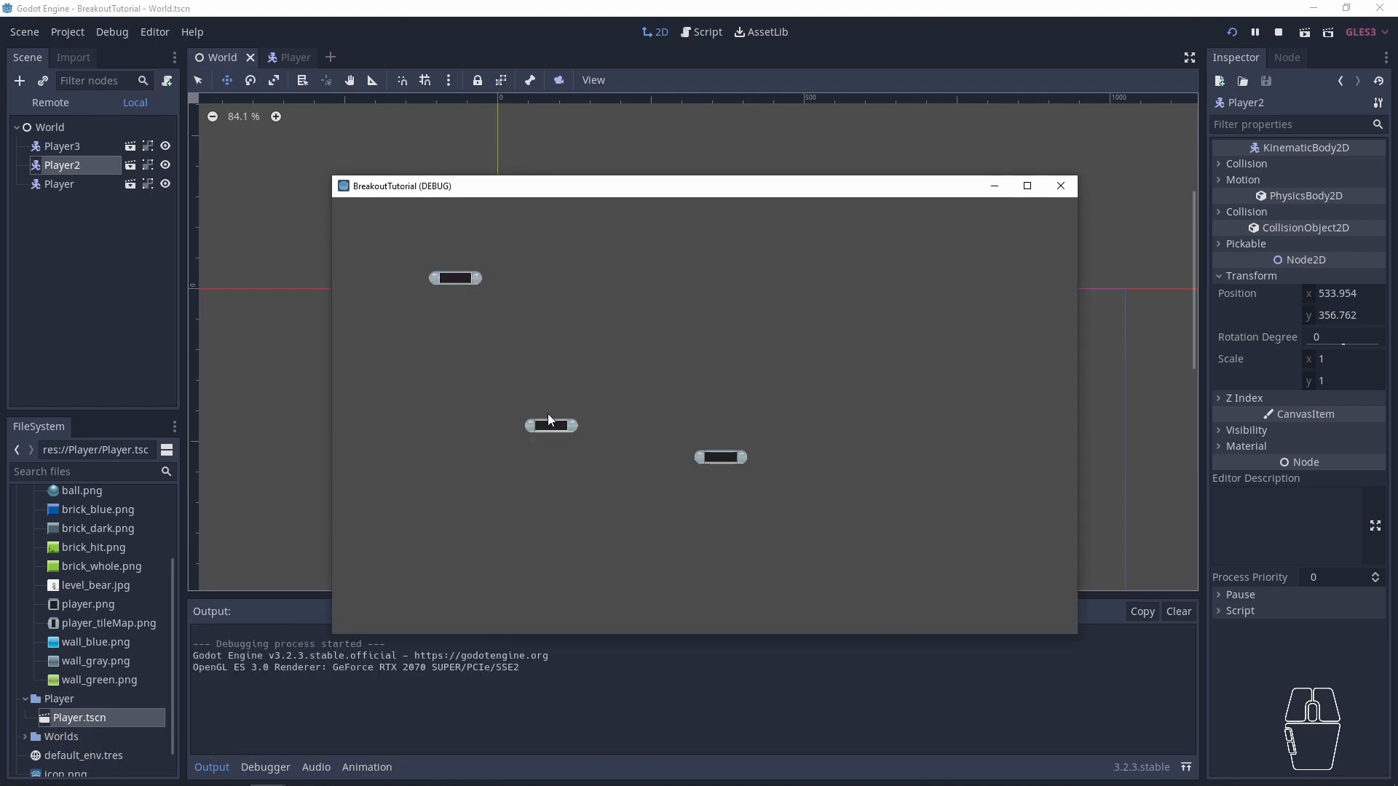
key(a)
key(Right)
key(d)
key(a)
click(1059, 195)
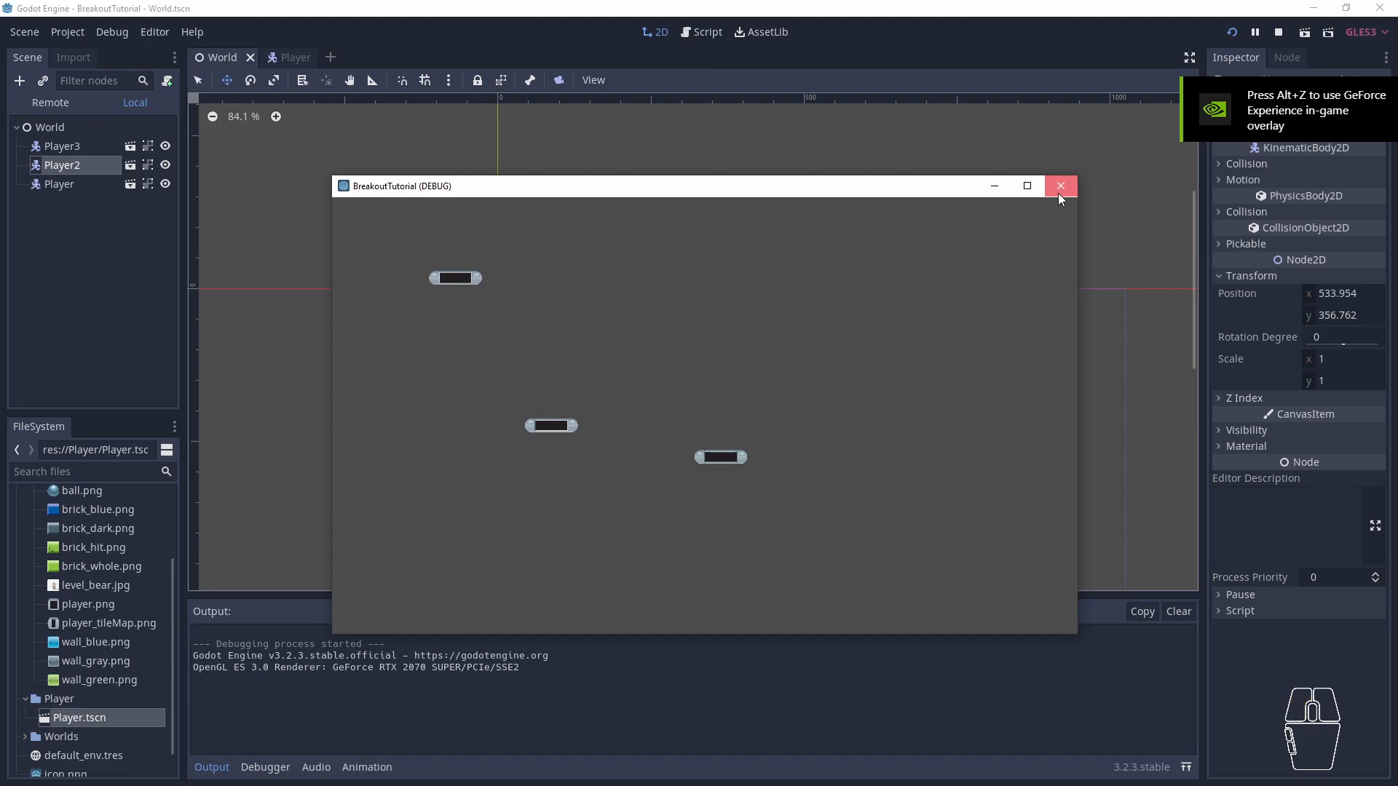
- Open the Input Map in the project settings
click(67, 33)
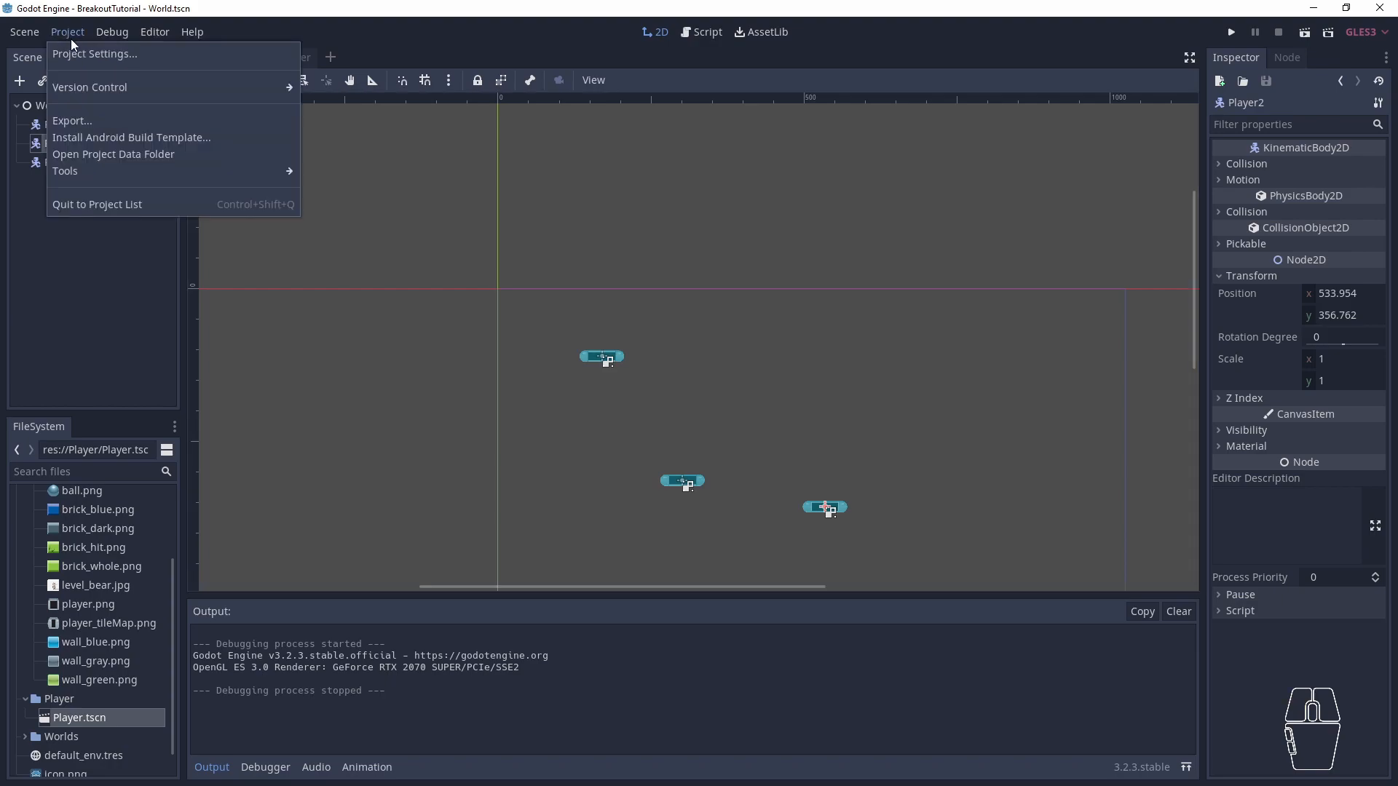
click(80, 55)
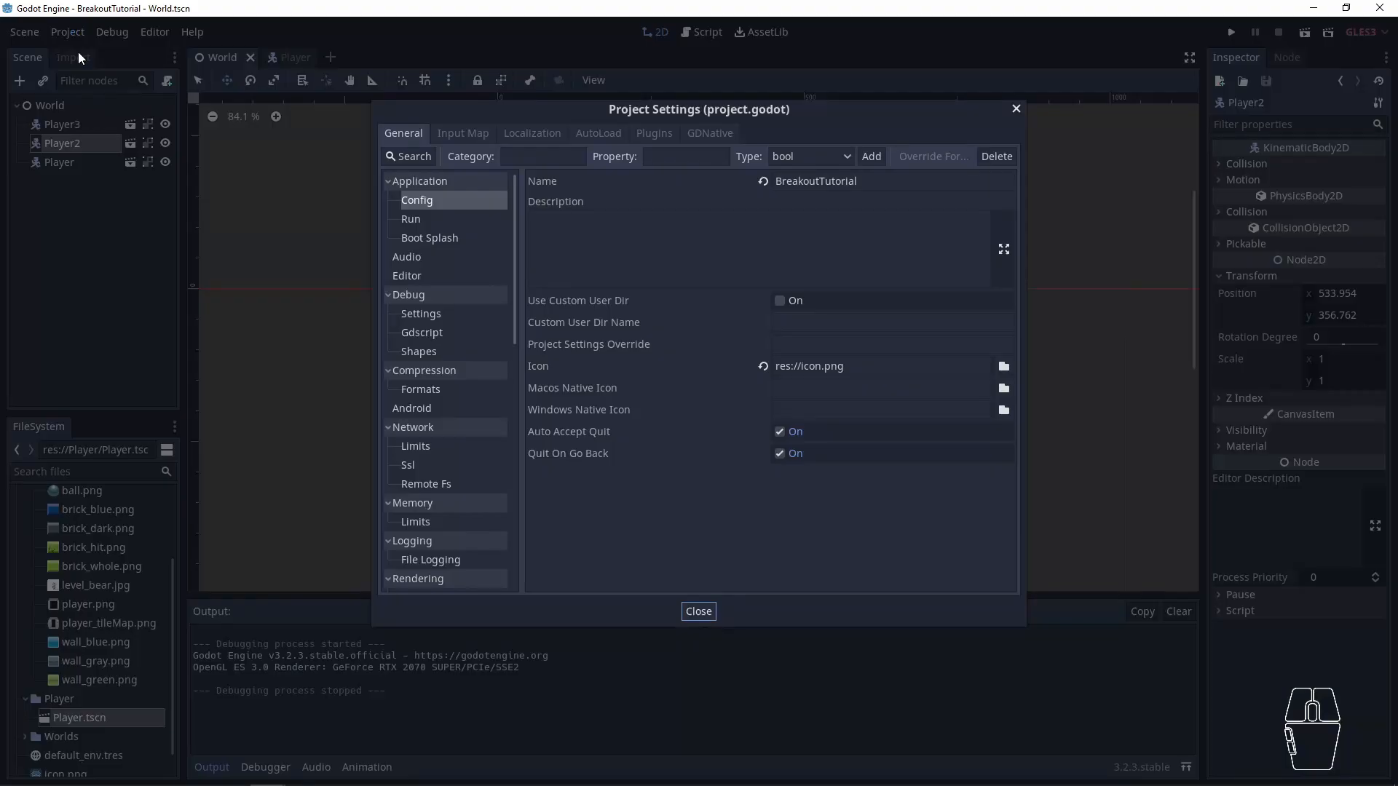
click(451, 134)
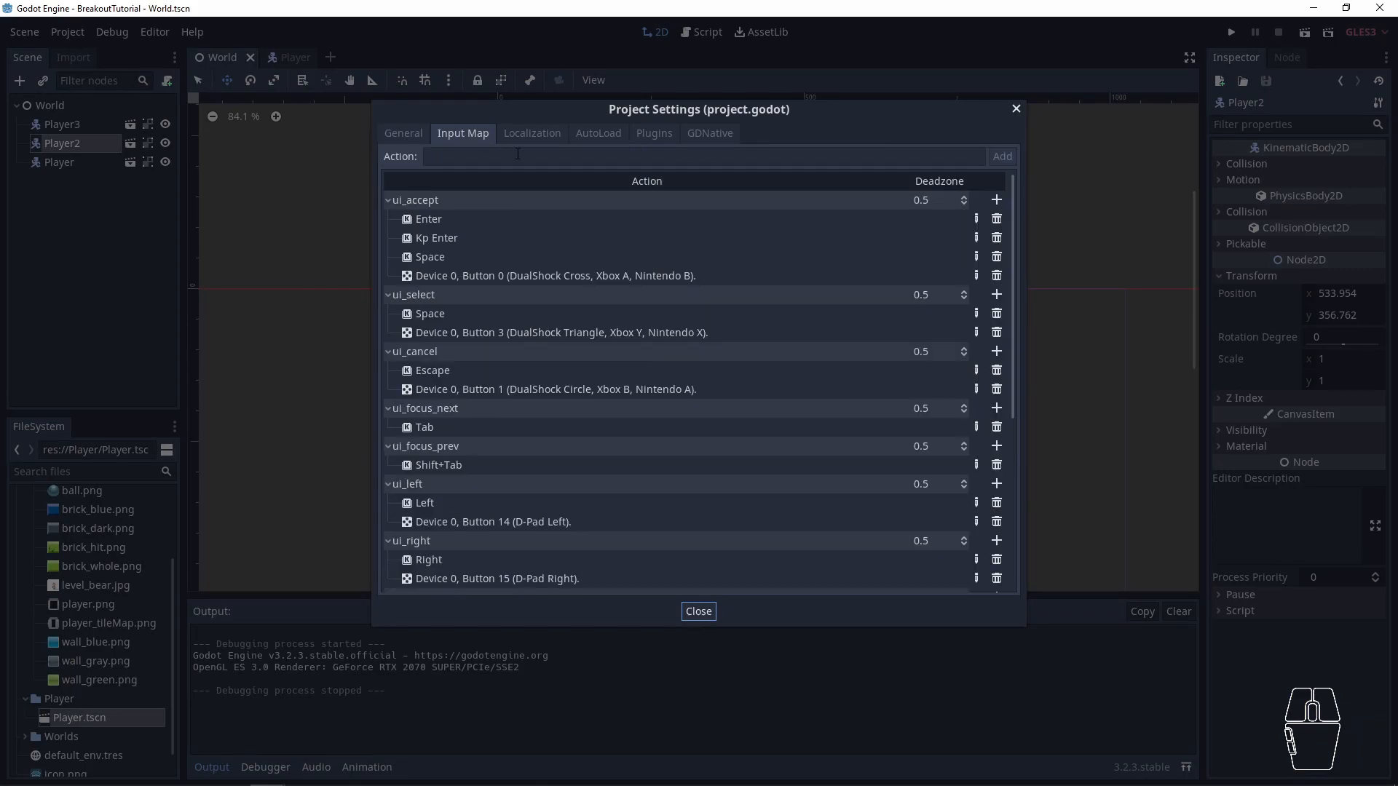
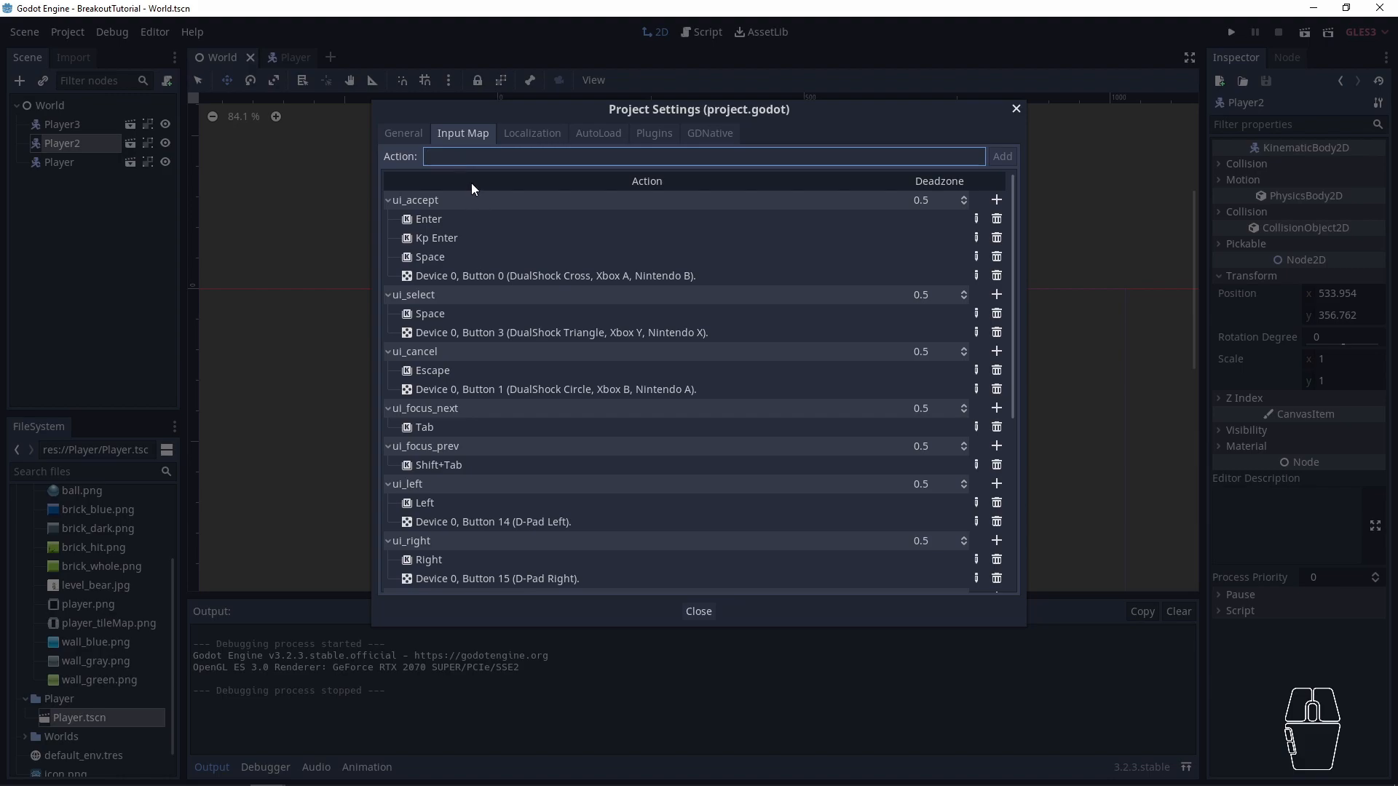
- Add three input actions named move_left, move_right and fire to the Input Map
text(move_left)
key(Return)
text(move_righty)
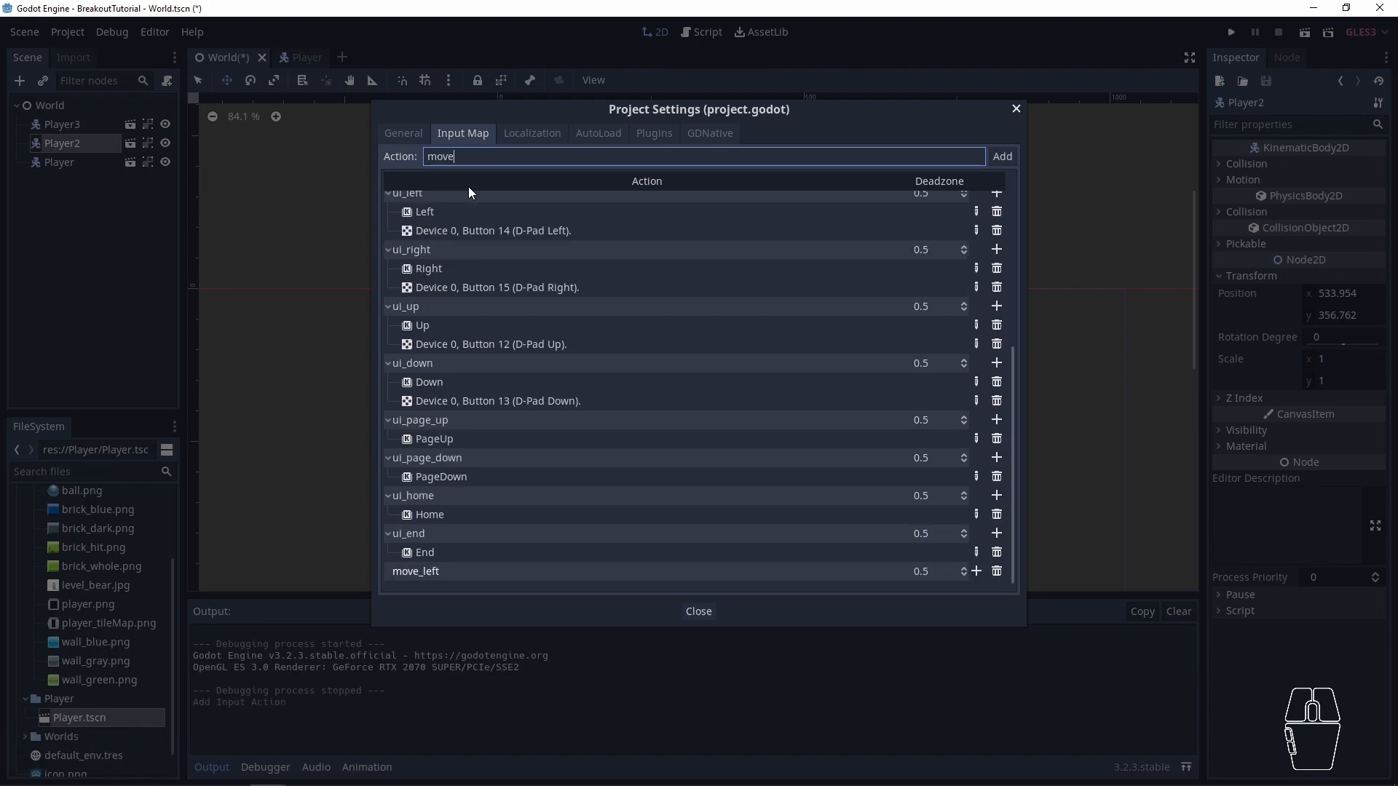
key(BackSpace)
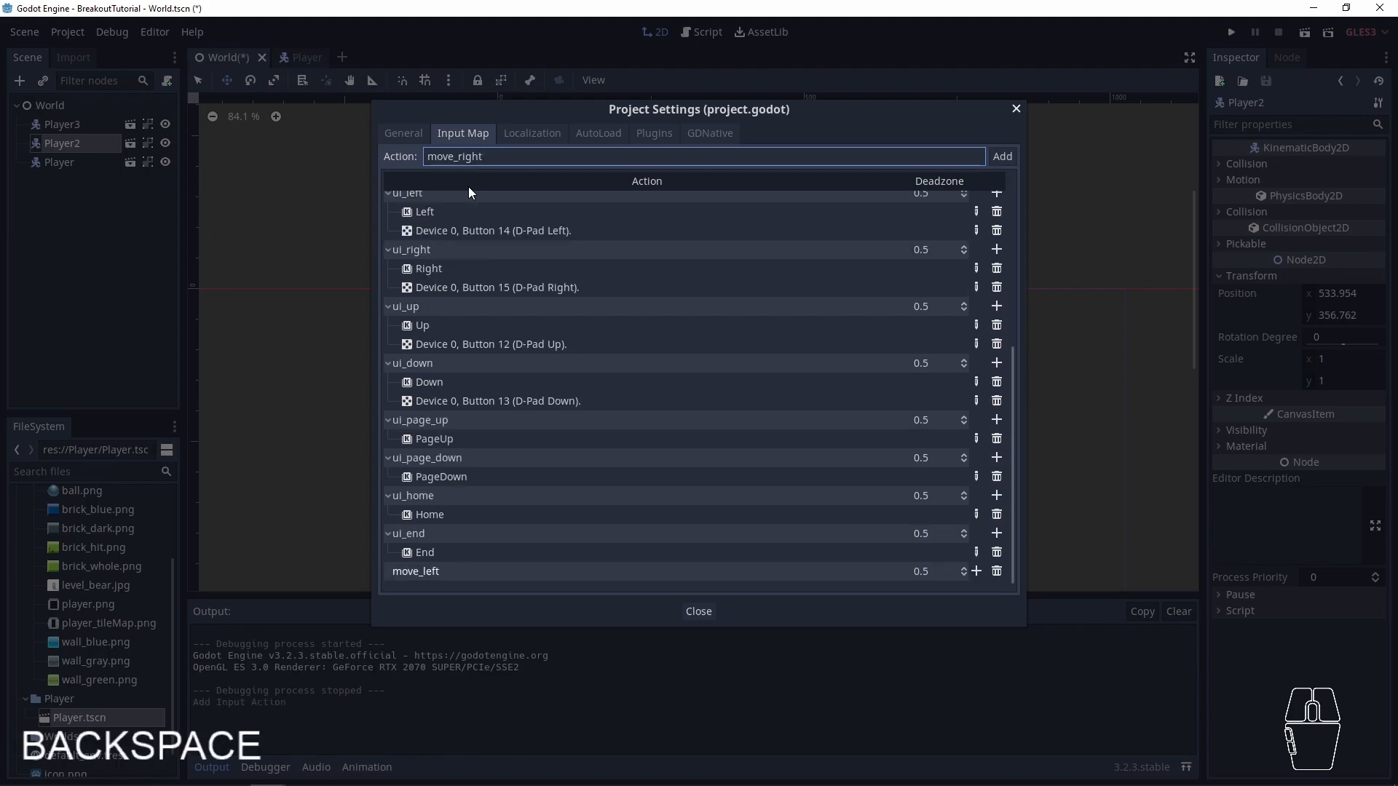
key(Return)
text(fit)
key(BackSpace)
text(re)
key(Return)
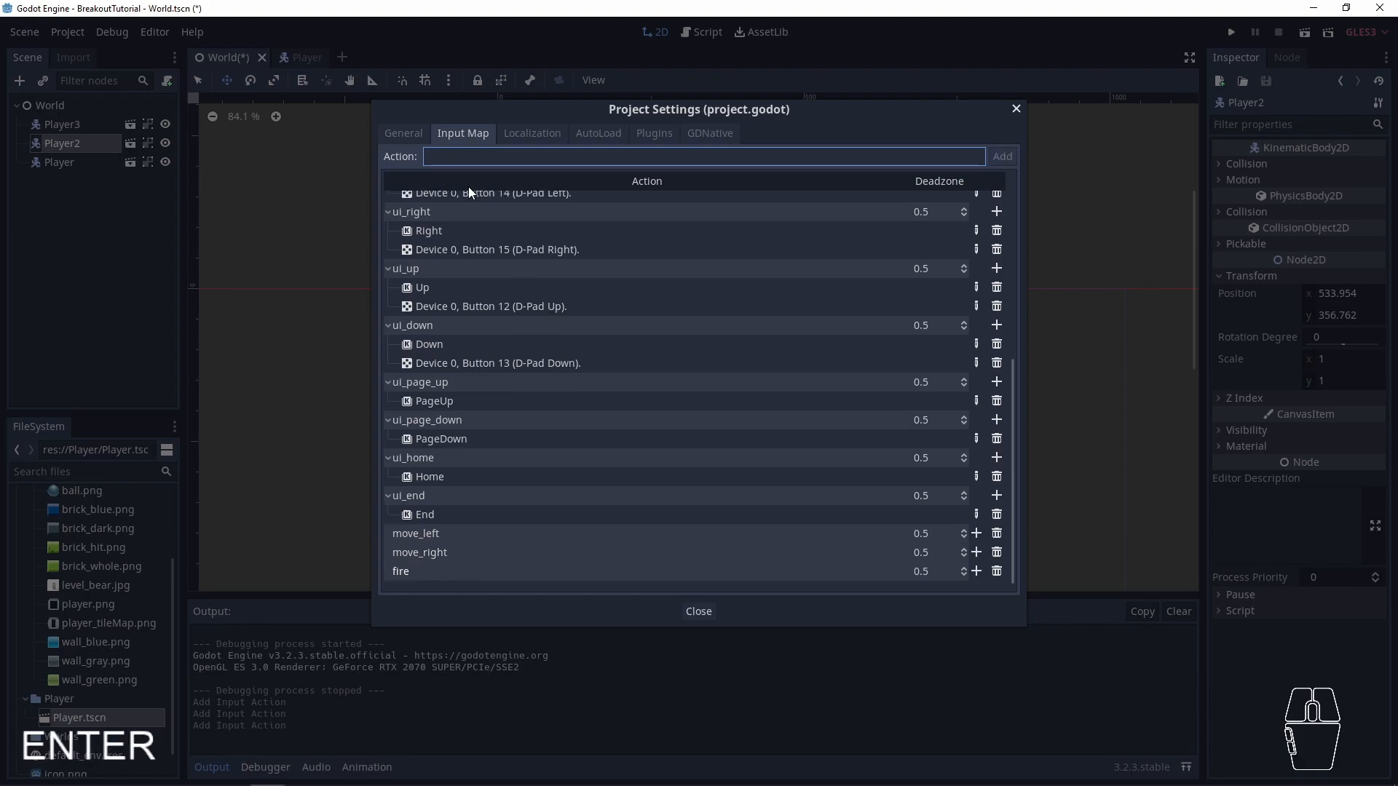
double_click(448, 532)
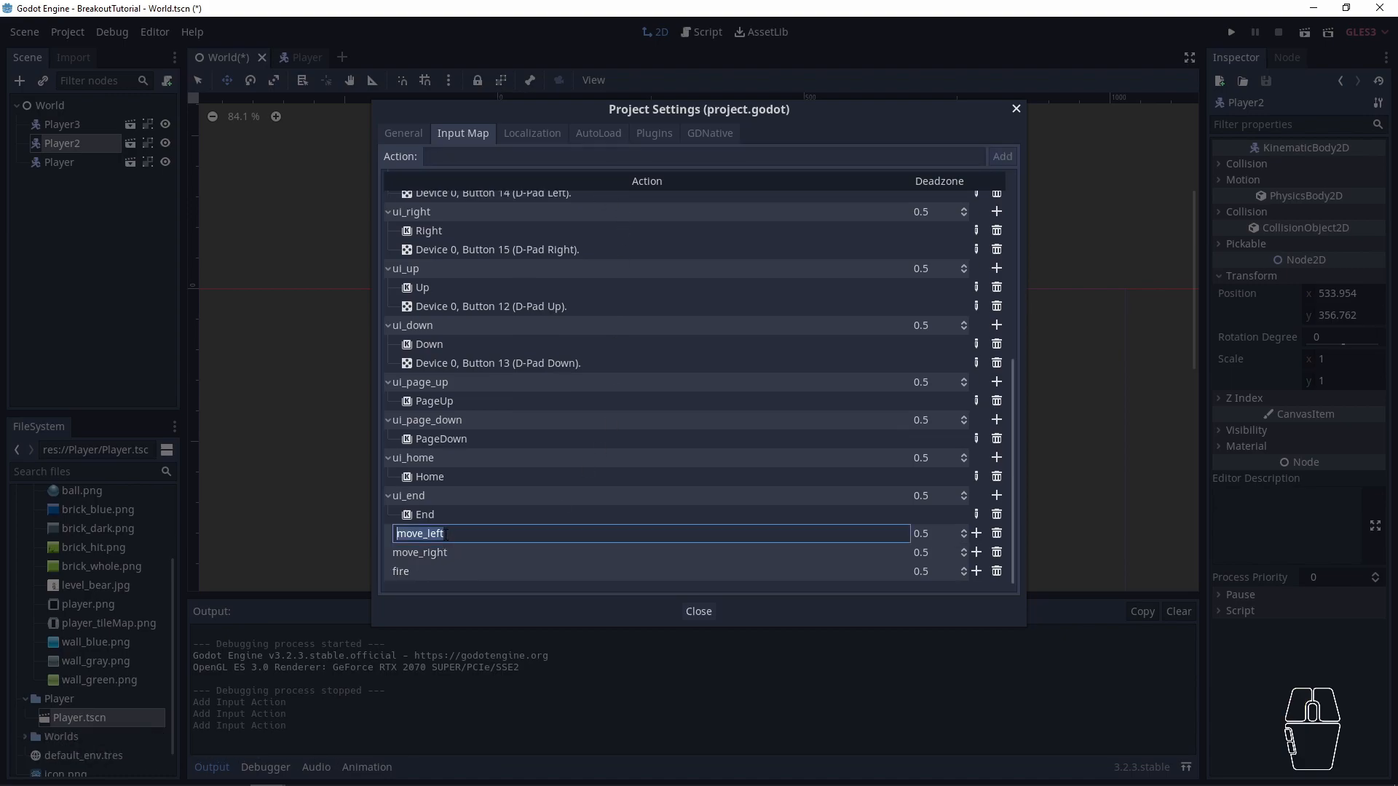
double_click(433, 555)
double_click(428, 535)
drag(425, 535, 466, 542)
double_click(468, 551)
- Bind the Left arrow key and the A key to the move_left action
click(975, 535)
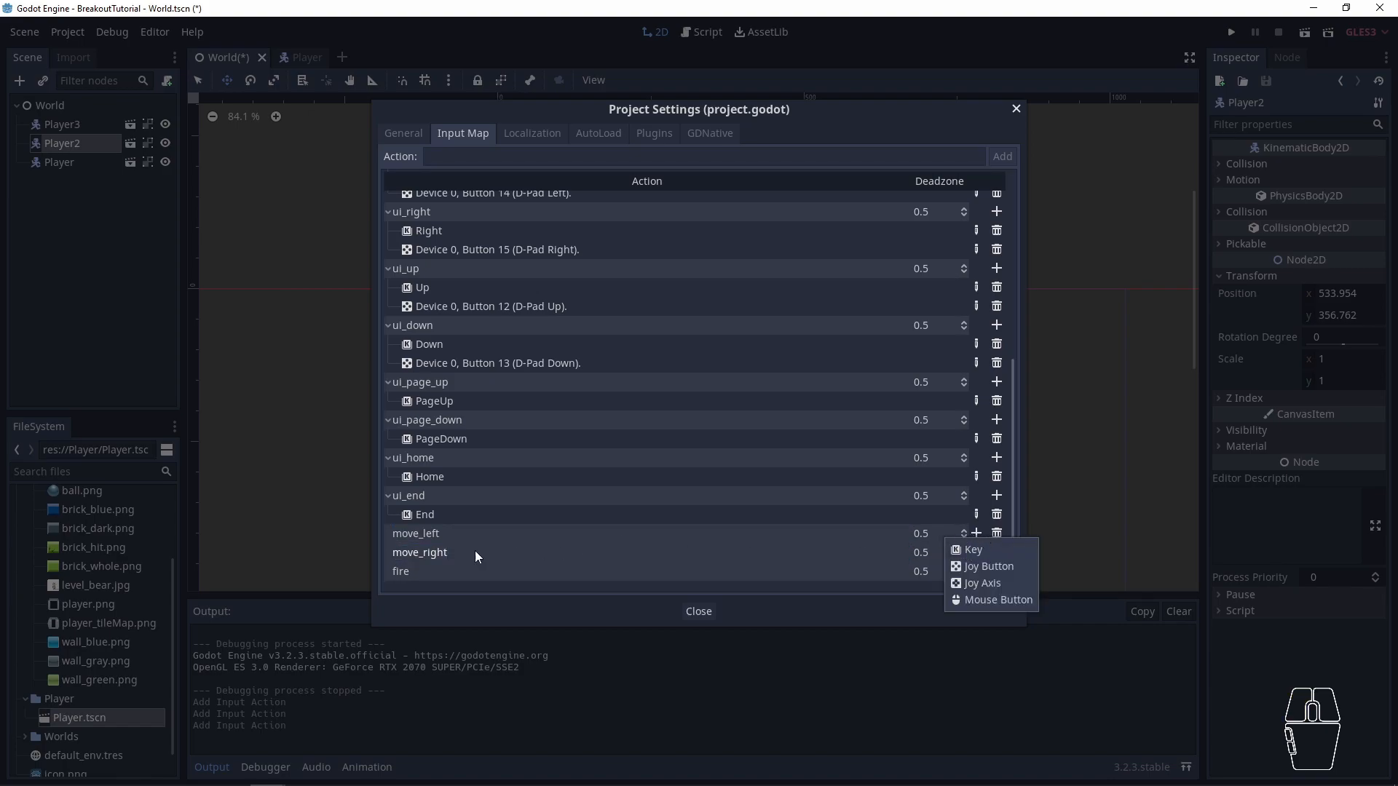
click(968, 553)
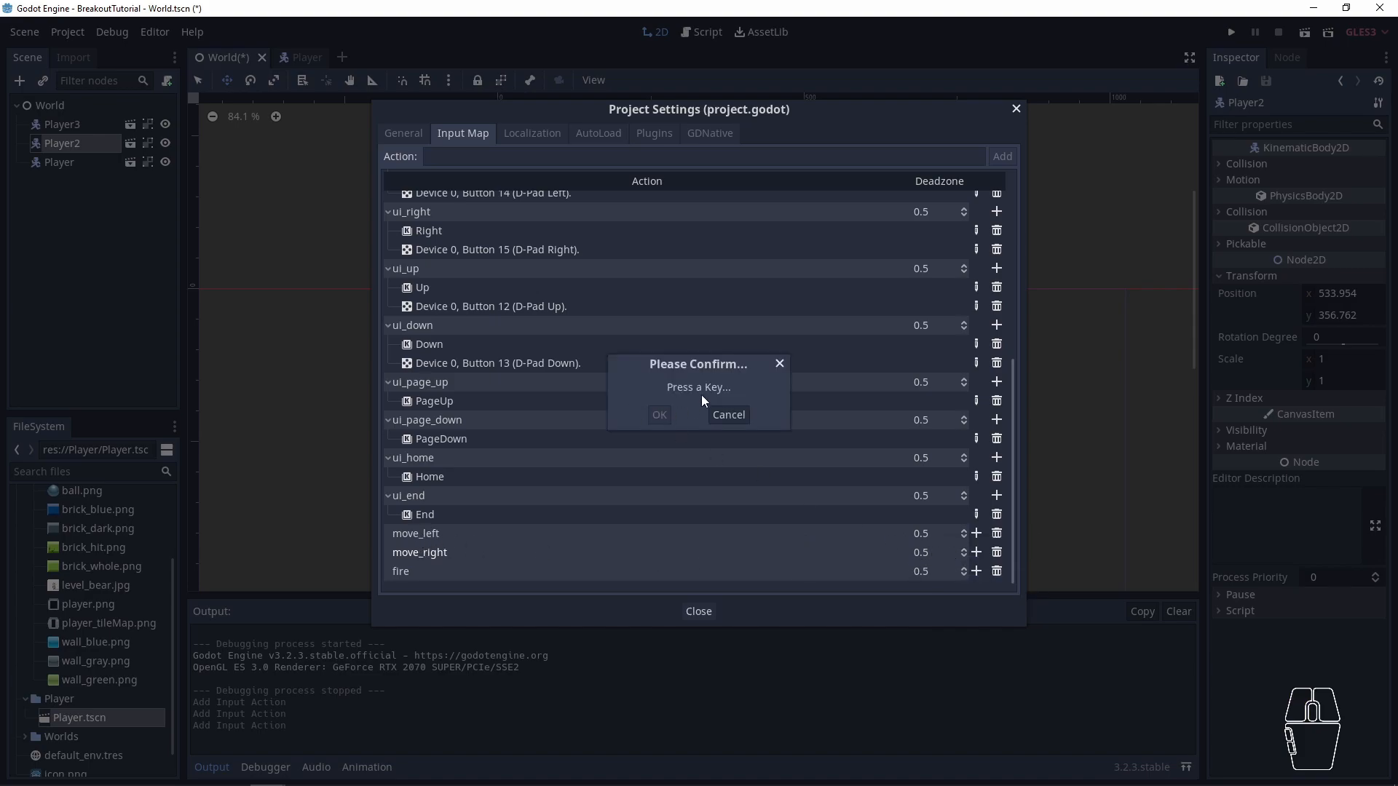
key(Left)
click(659, 415)
click(976, 533)
click(984, 550)
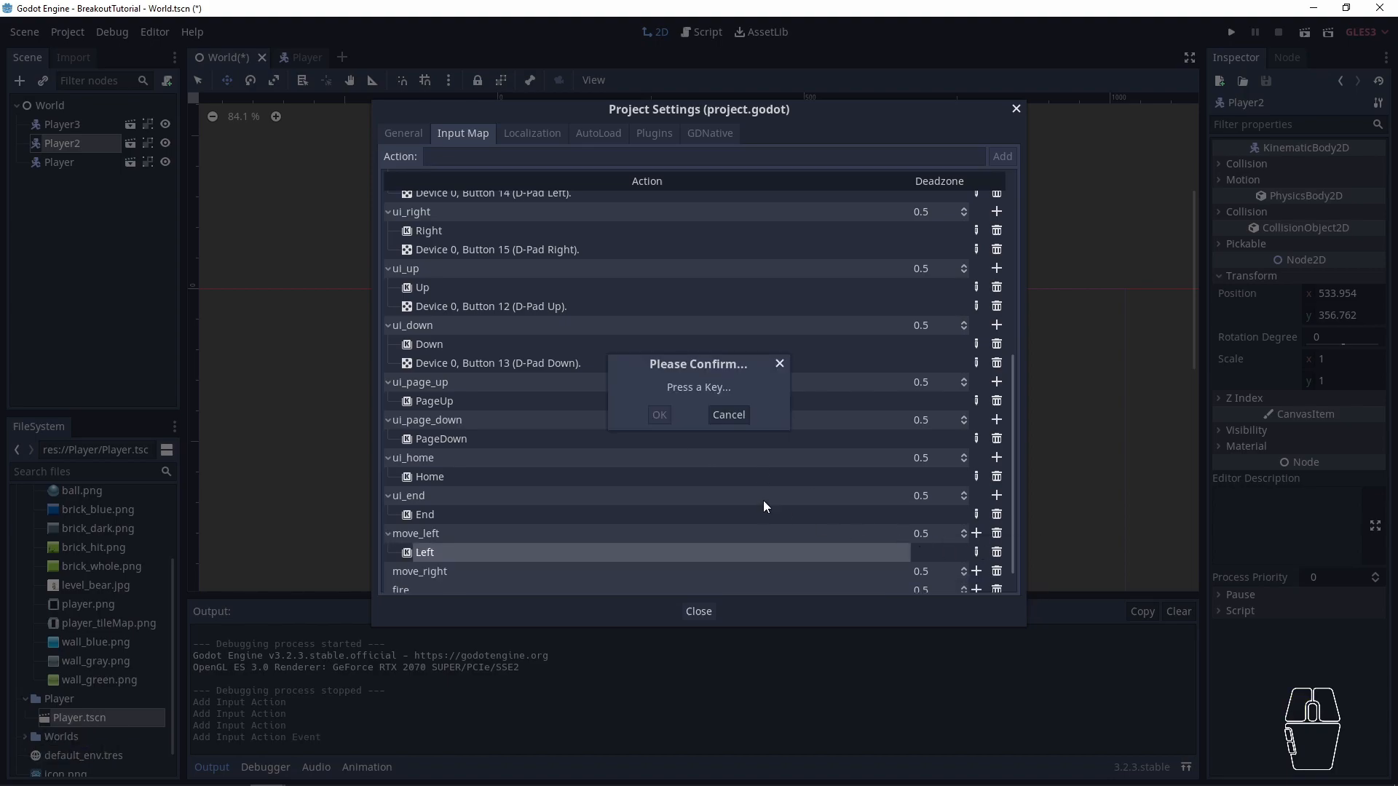
key(a)
click(659, 414)
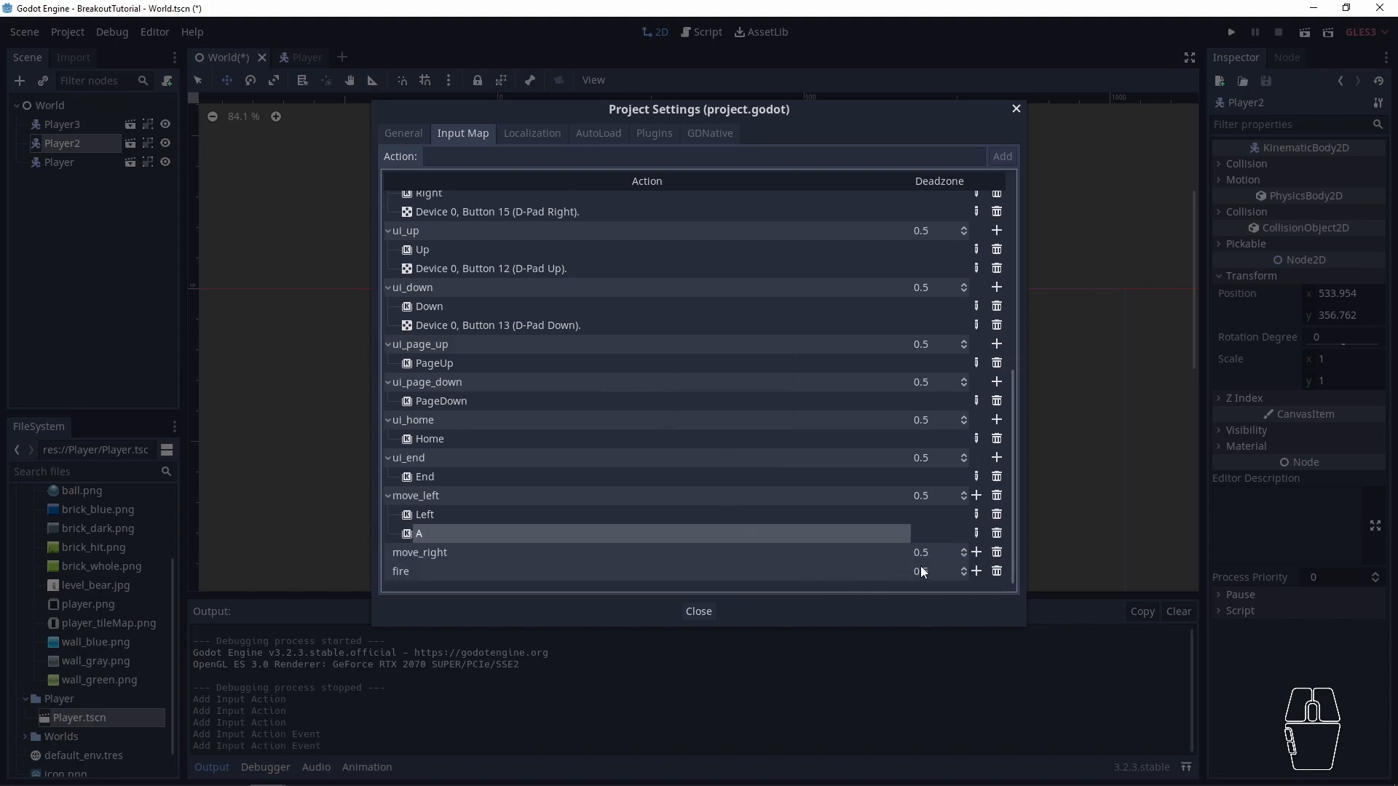
- Bind the D key and the Right arrow key to the move_right action
click(976, 552)
click(971, 569)
key(d)
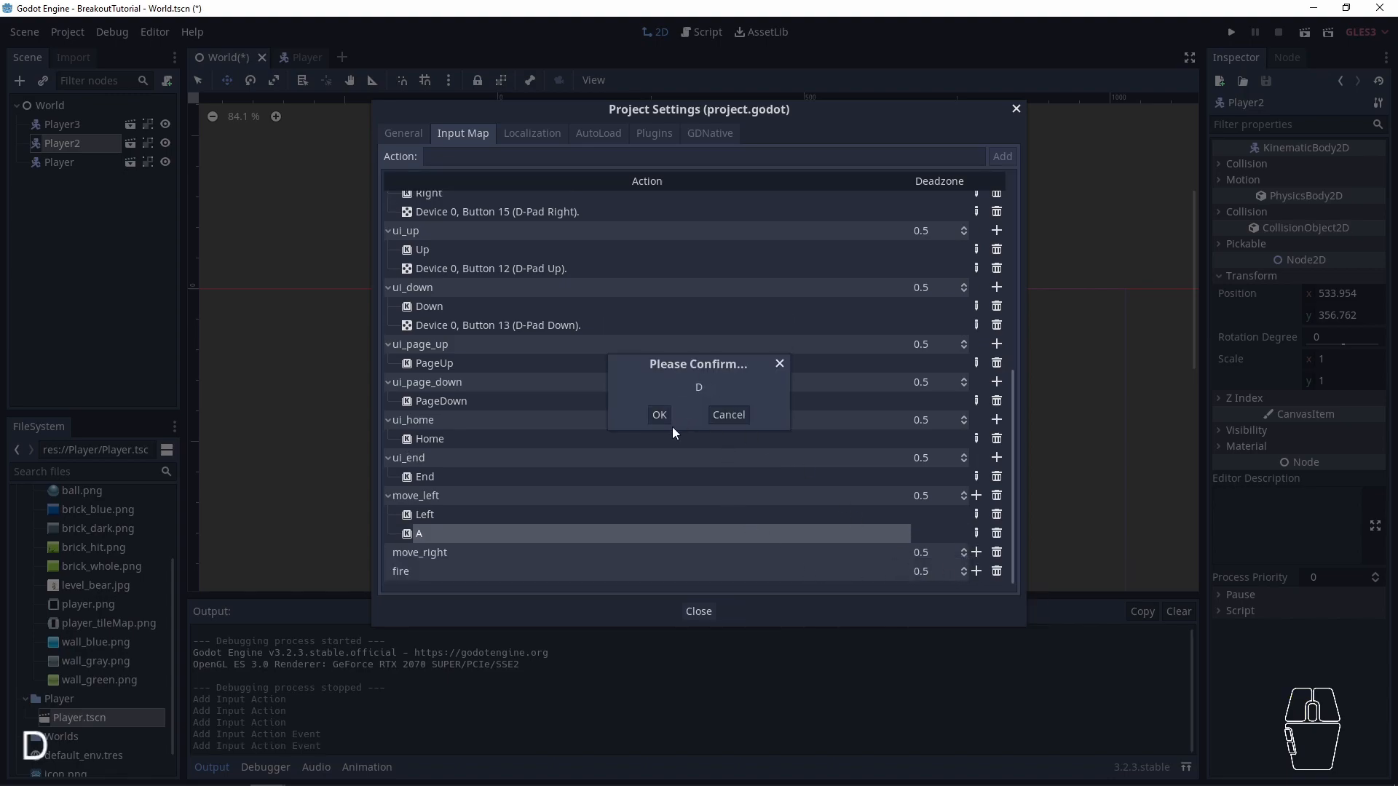
click(660, 414)
click(976, 552)
click(958, 569)
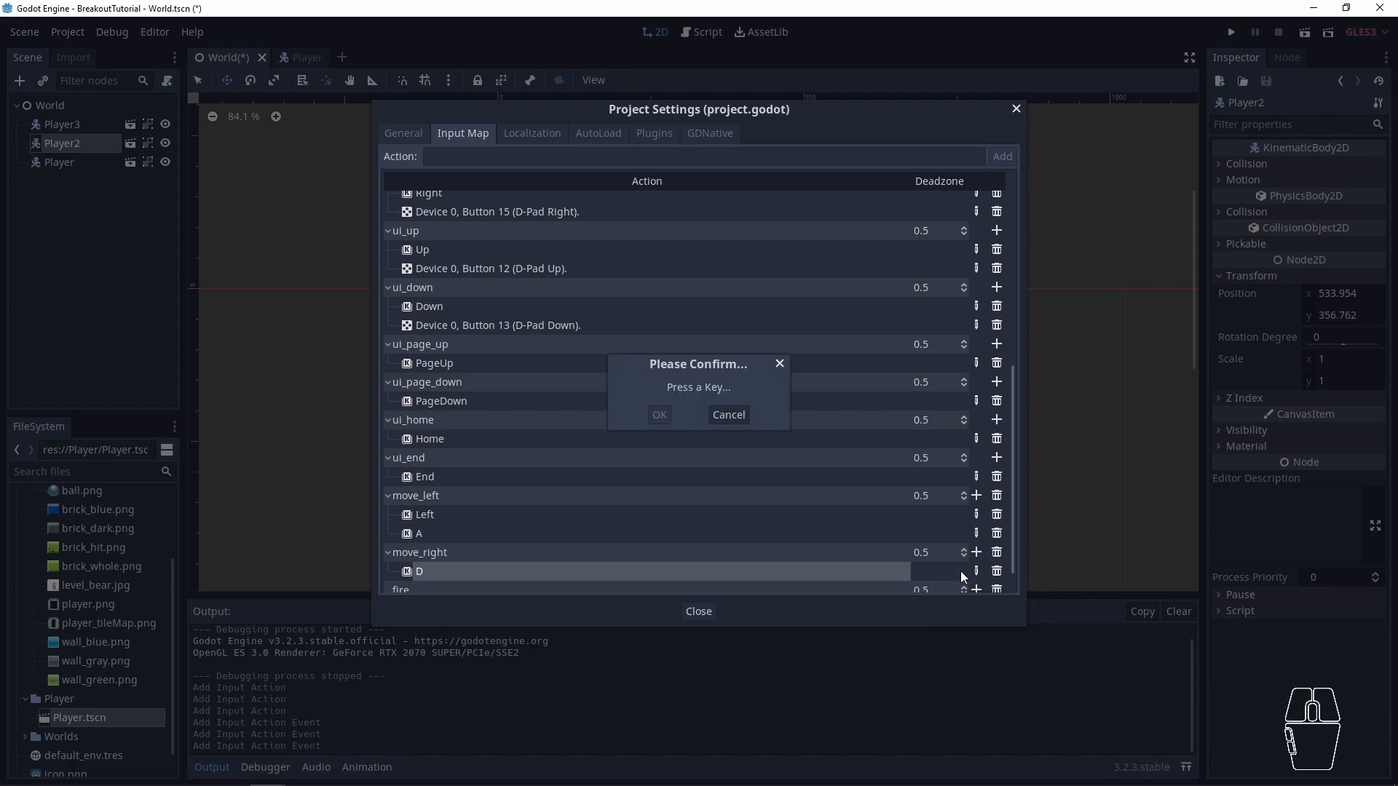
key(Right)
click(659, 414)
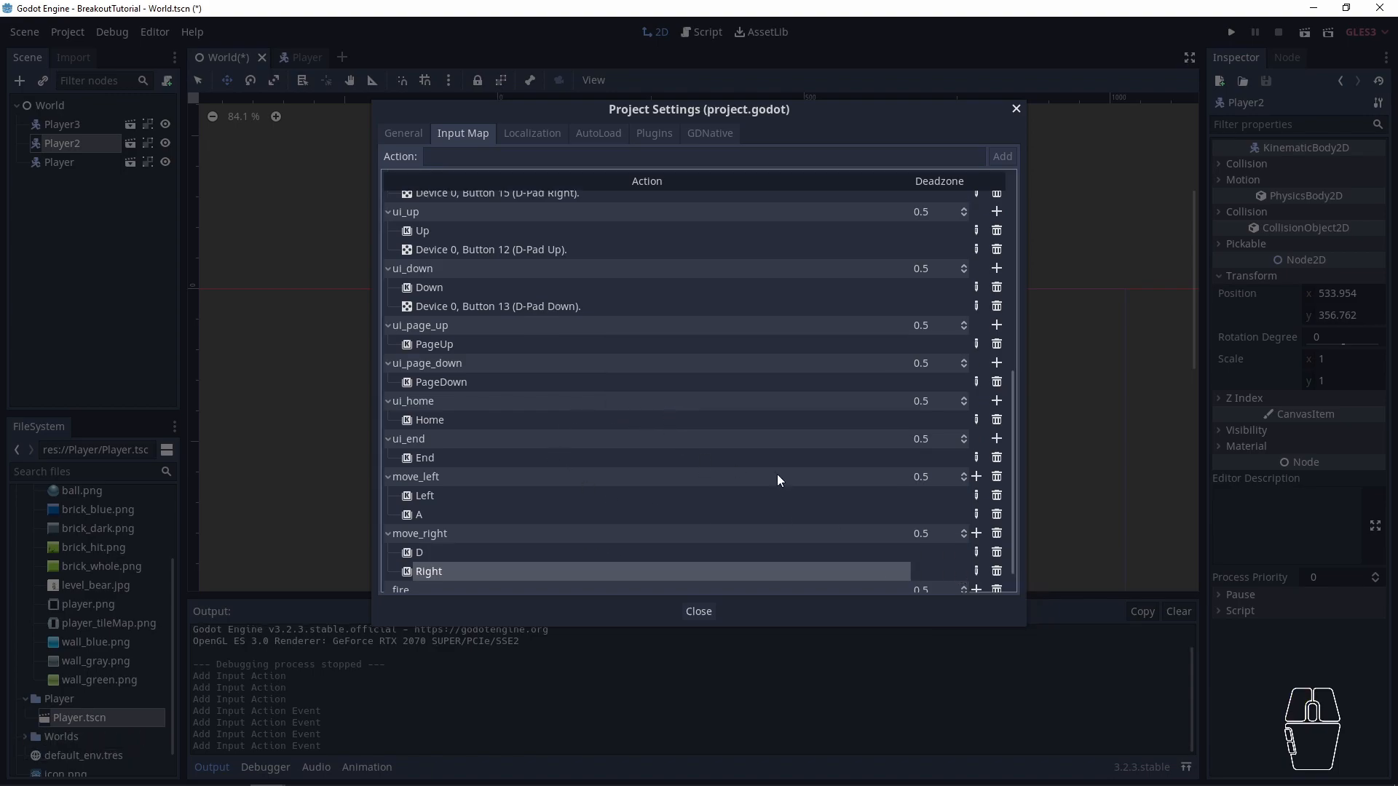
- Bind the Space key to the fire action, close the project settings and save the World scene
click(976, 572)
click(981, 588)
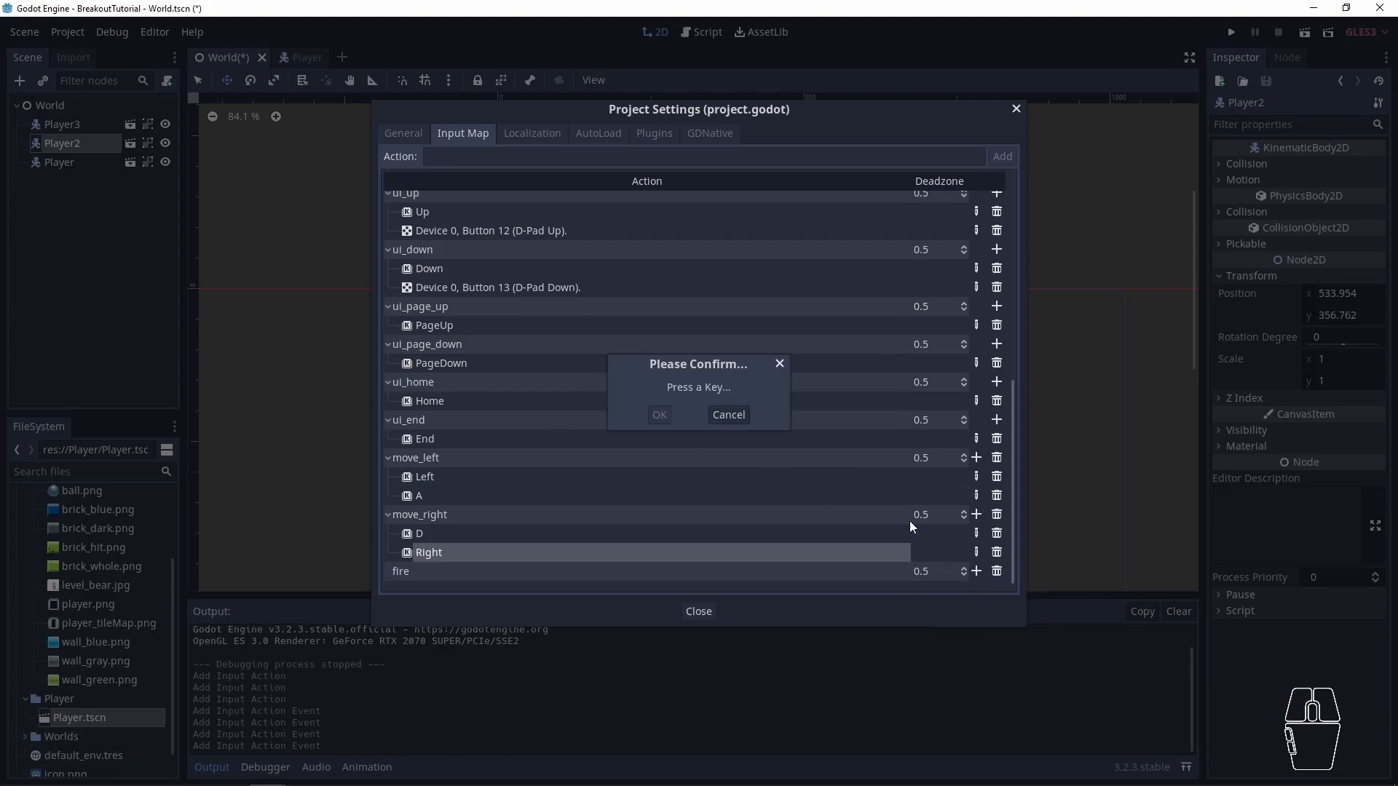
key(space)
click(659, 415)
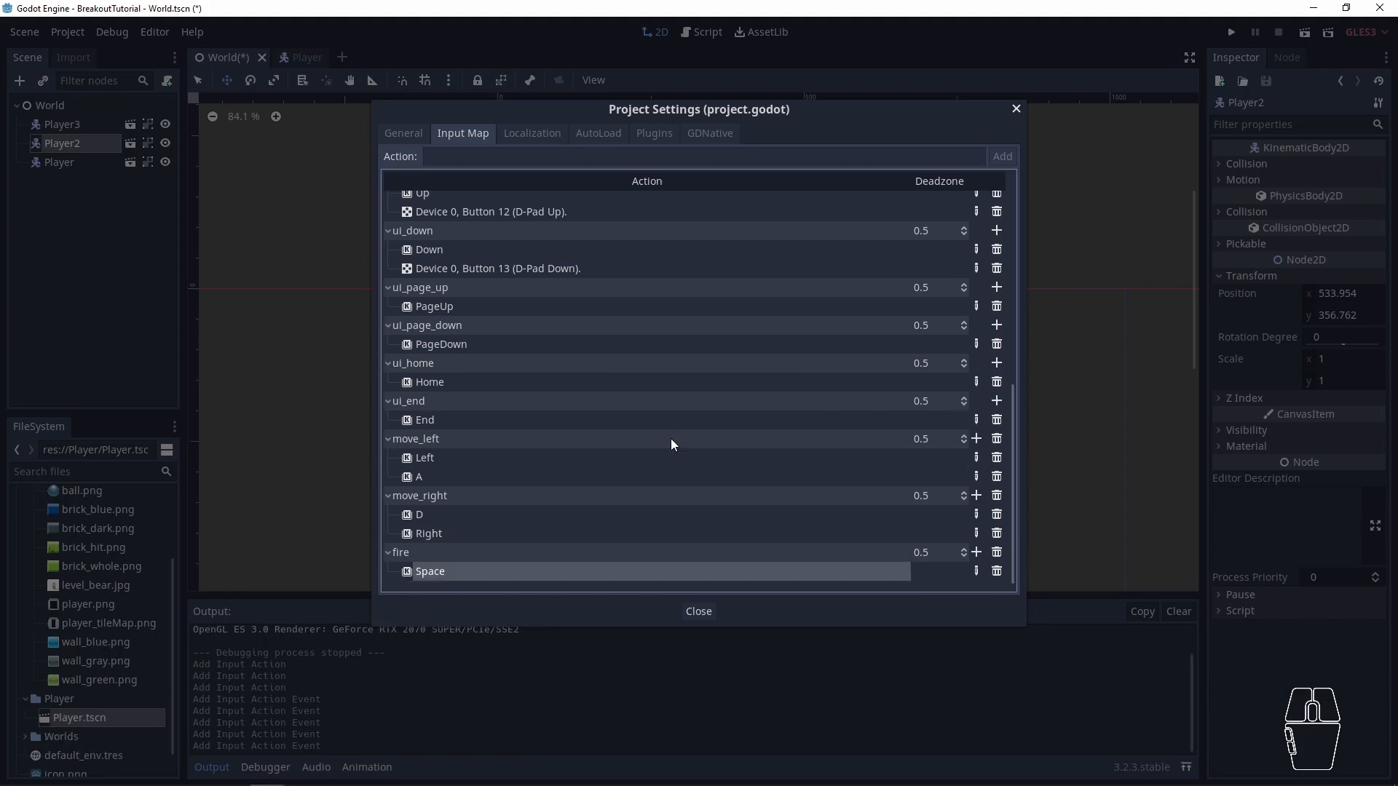
click(706, 615)
key(ctrl+s)
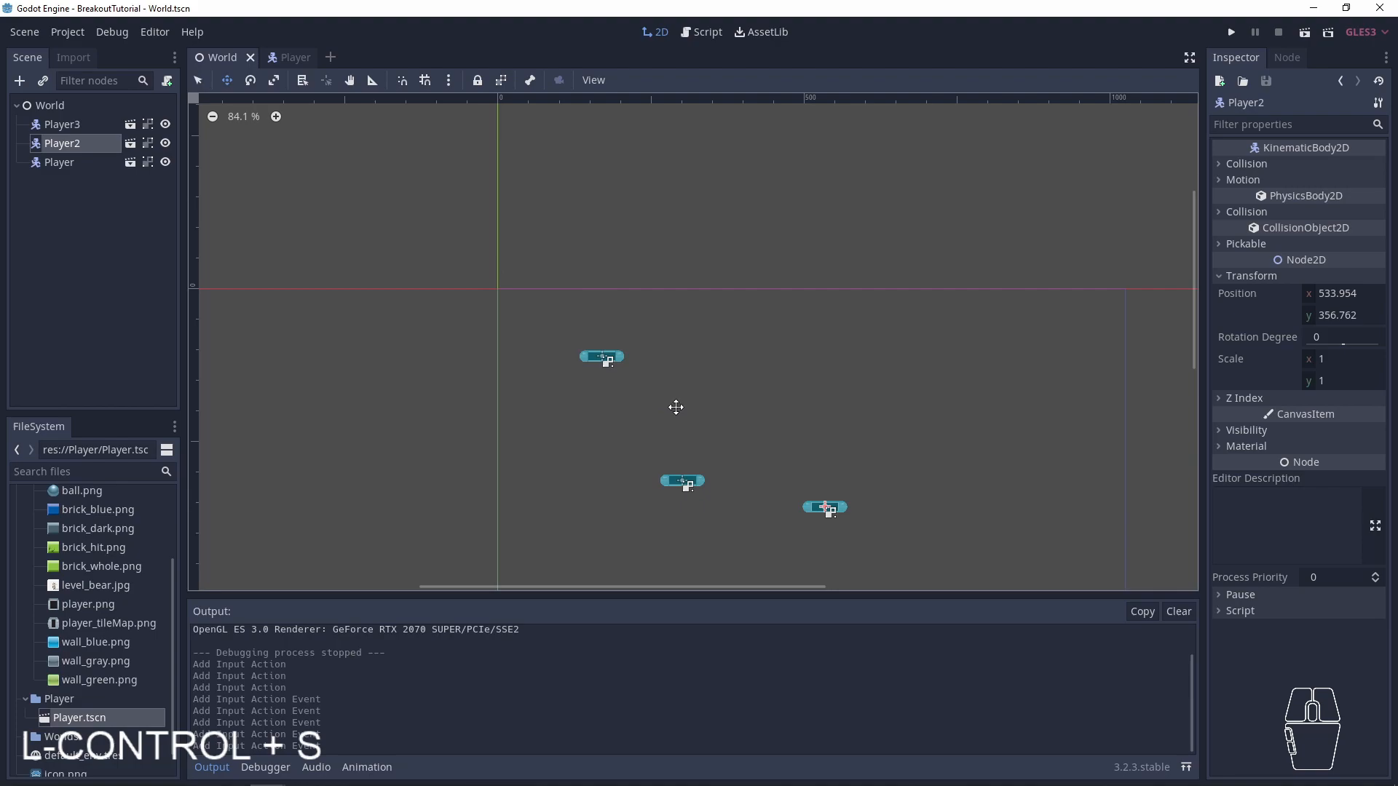
- Run the project, test the right-arrow, D and A keys on the paddles, and close the game window
key(F5)
key(Right)
key(d)
key(a)
click(1061, 186)
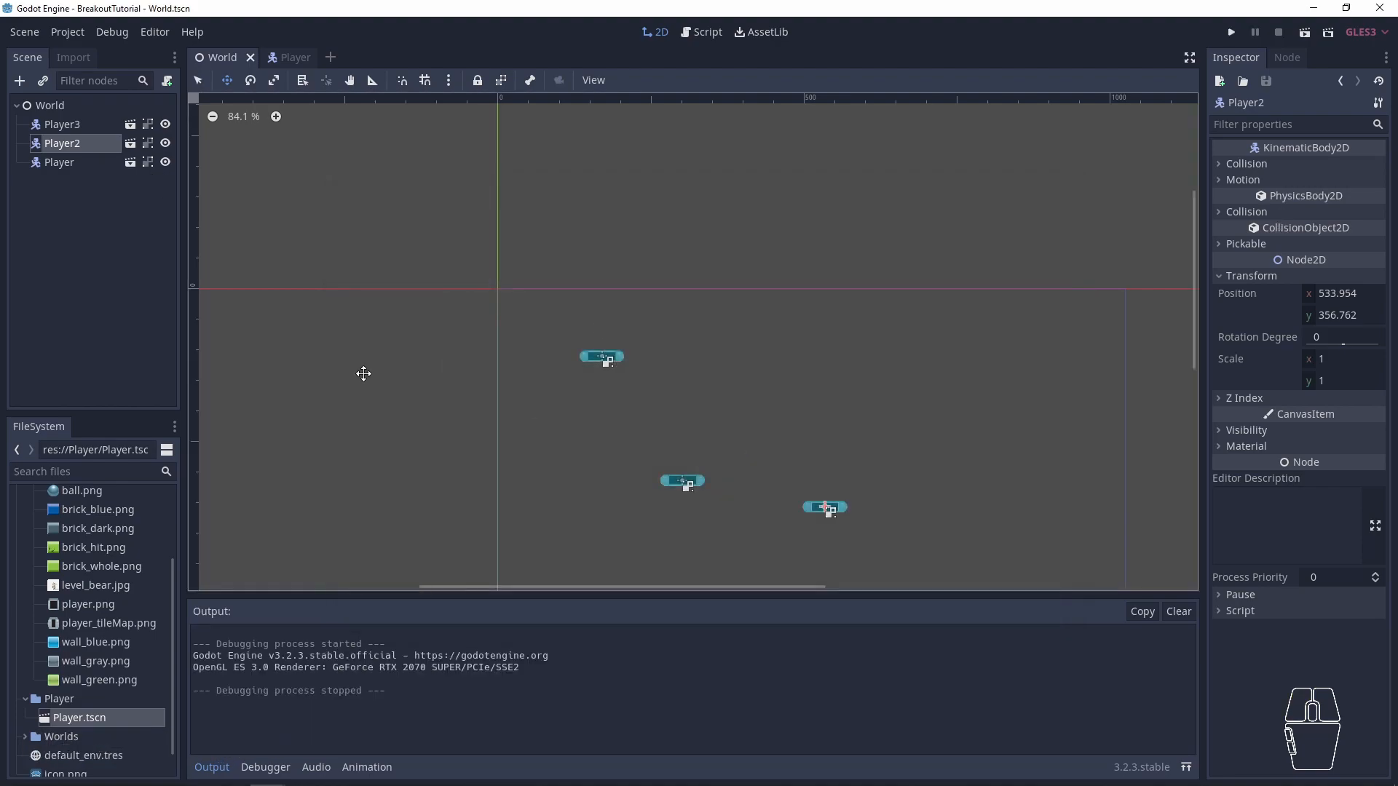
- Switch to the Player scene, shift the paddle slightly and undo the move
click(275, 64)
drag(524, 366, 553, 364)
key(ctrl+z)
- Activate the Select tool, deselect the paddle and save the Player scene
click(198, 80)
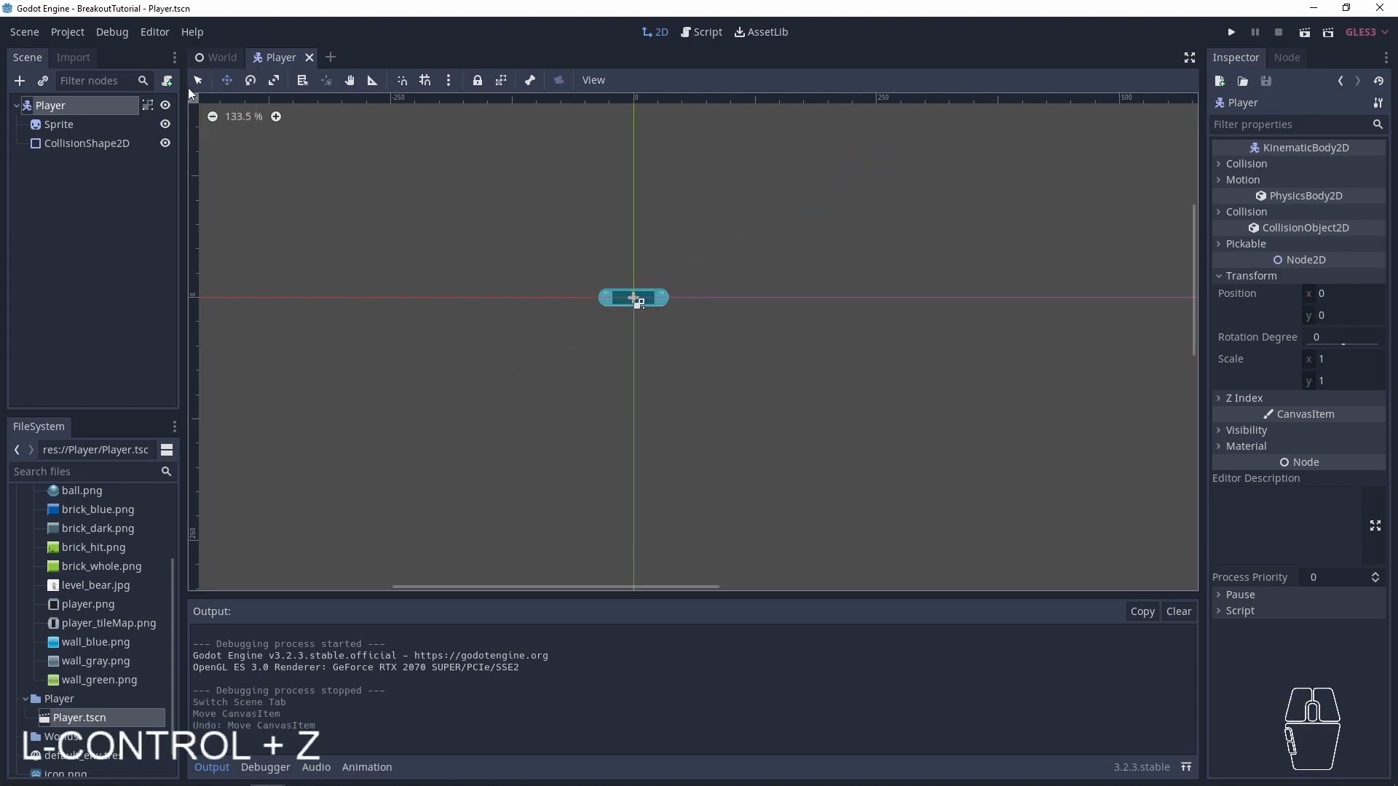
drag(632, 294, 575, 255)
click(825, 431)
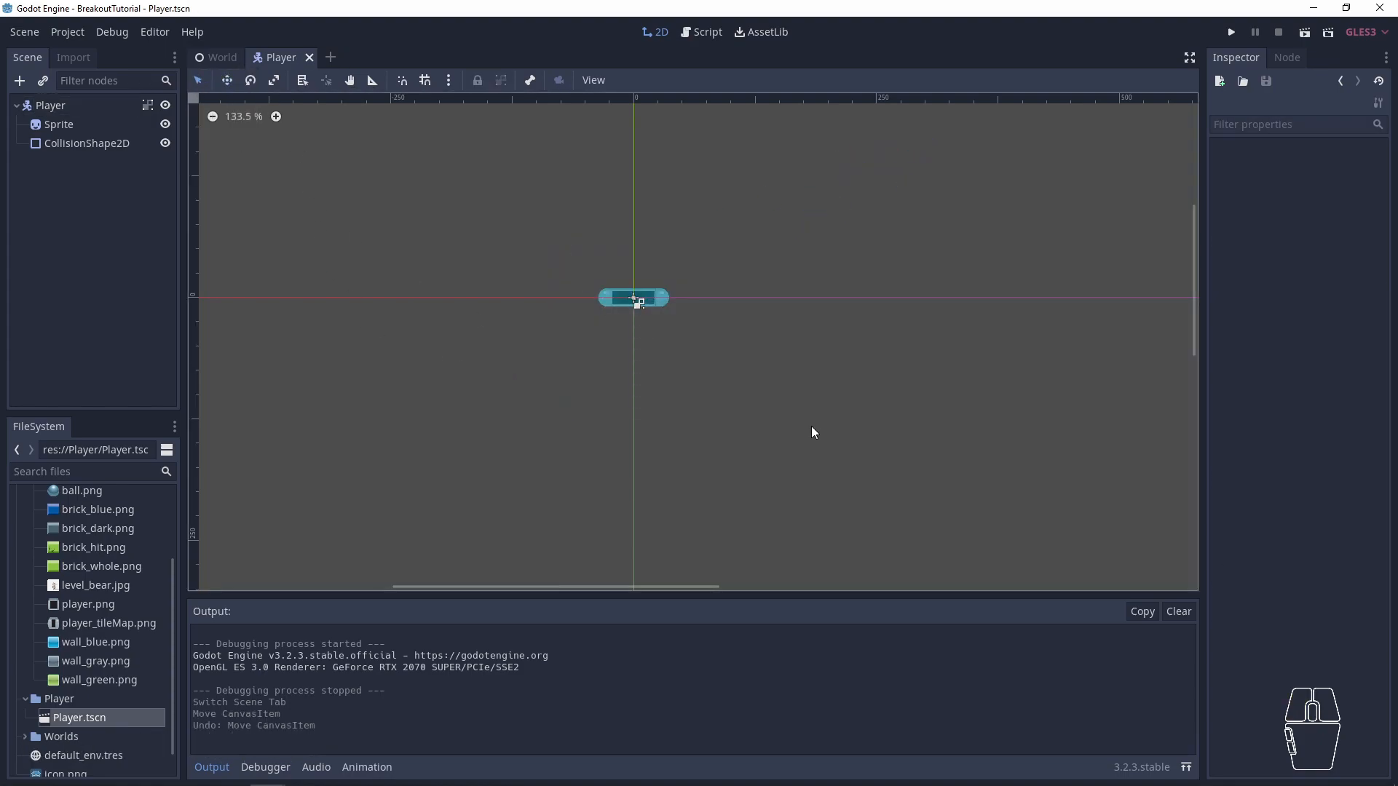
key(ctrl)
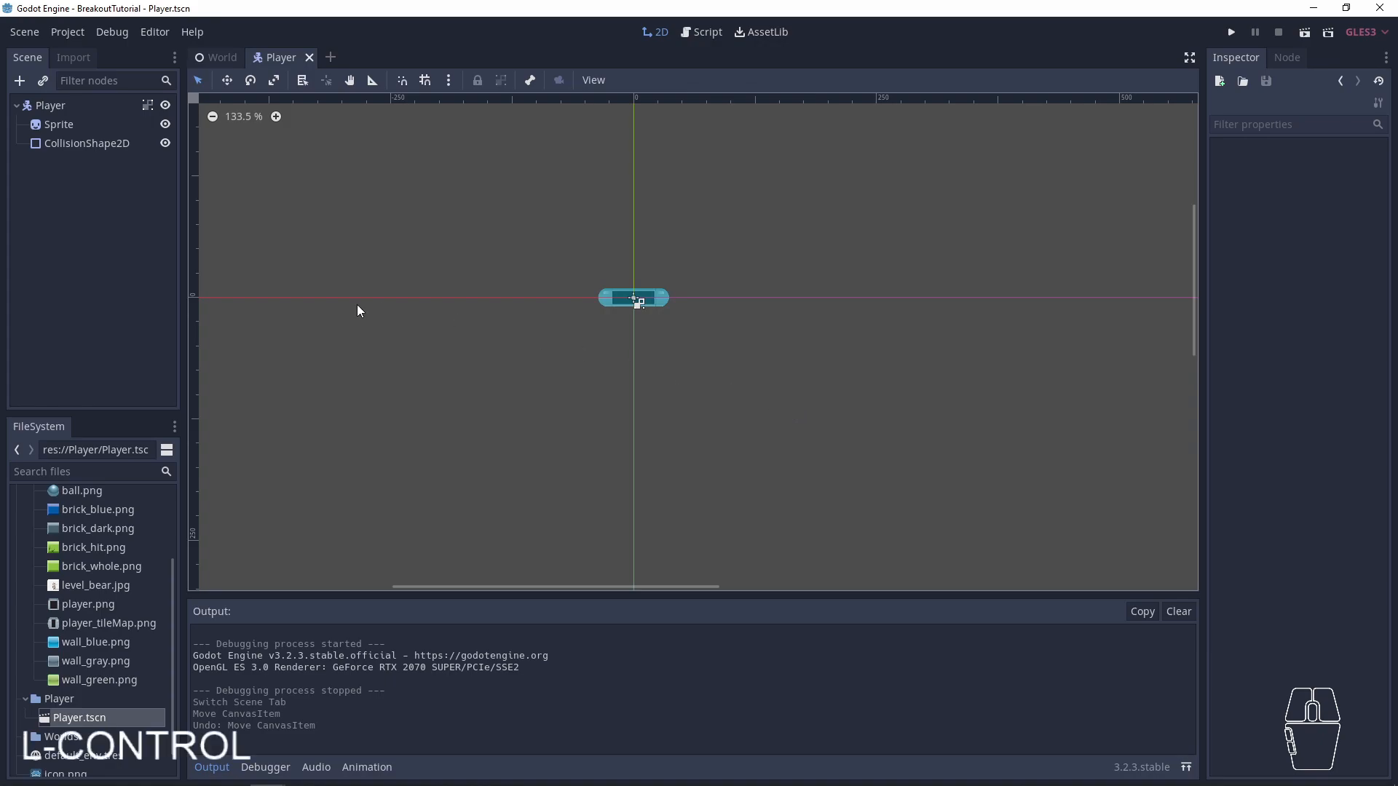
key(ctrl+s)
- Attach a new GDScript to the Player root node, inheriting KinematicBody2D with the Default template, at res://Player/Player.gd
click(85, 106)
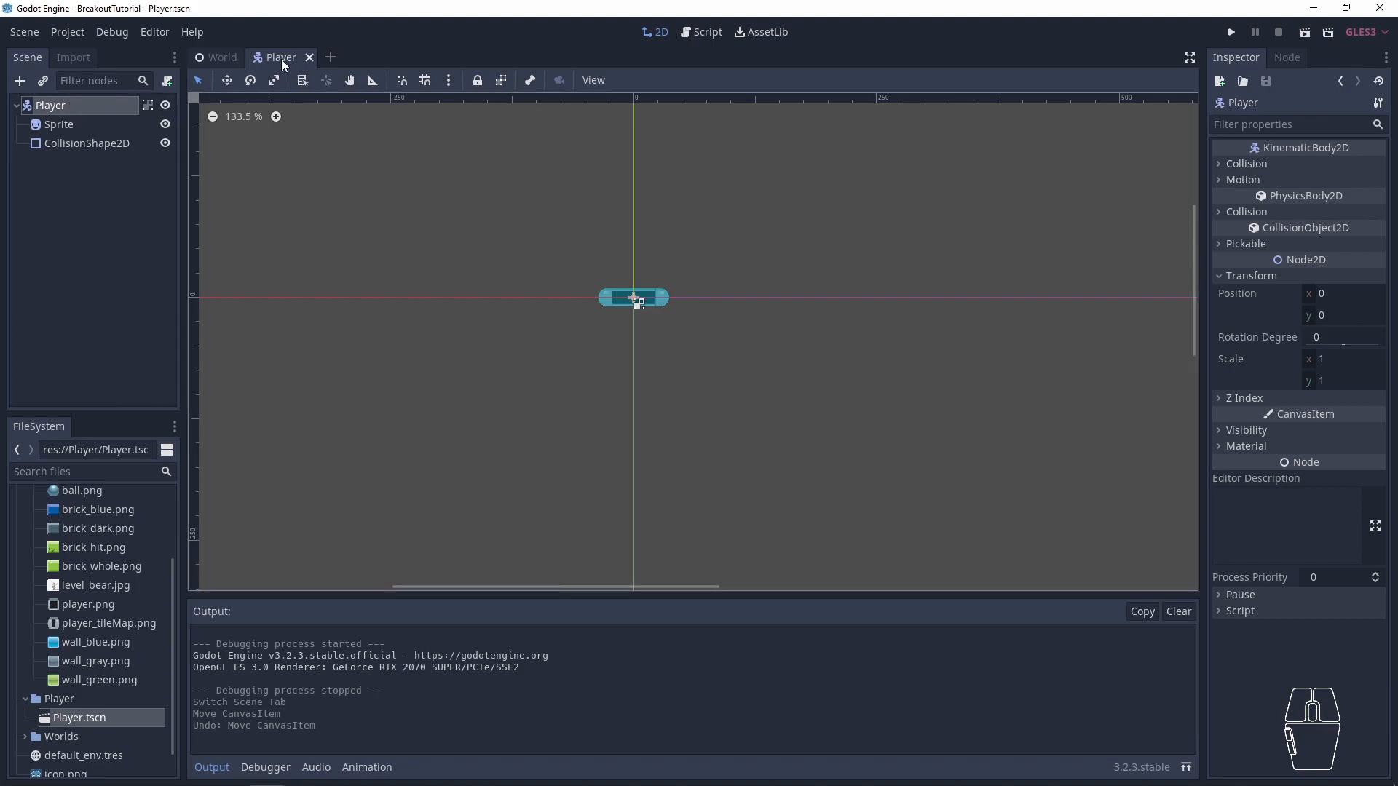
click(56, 108)
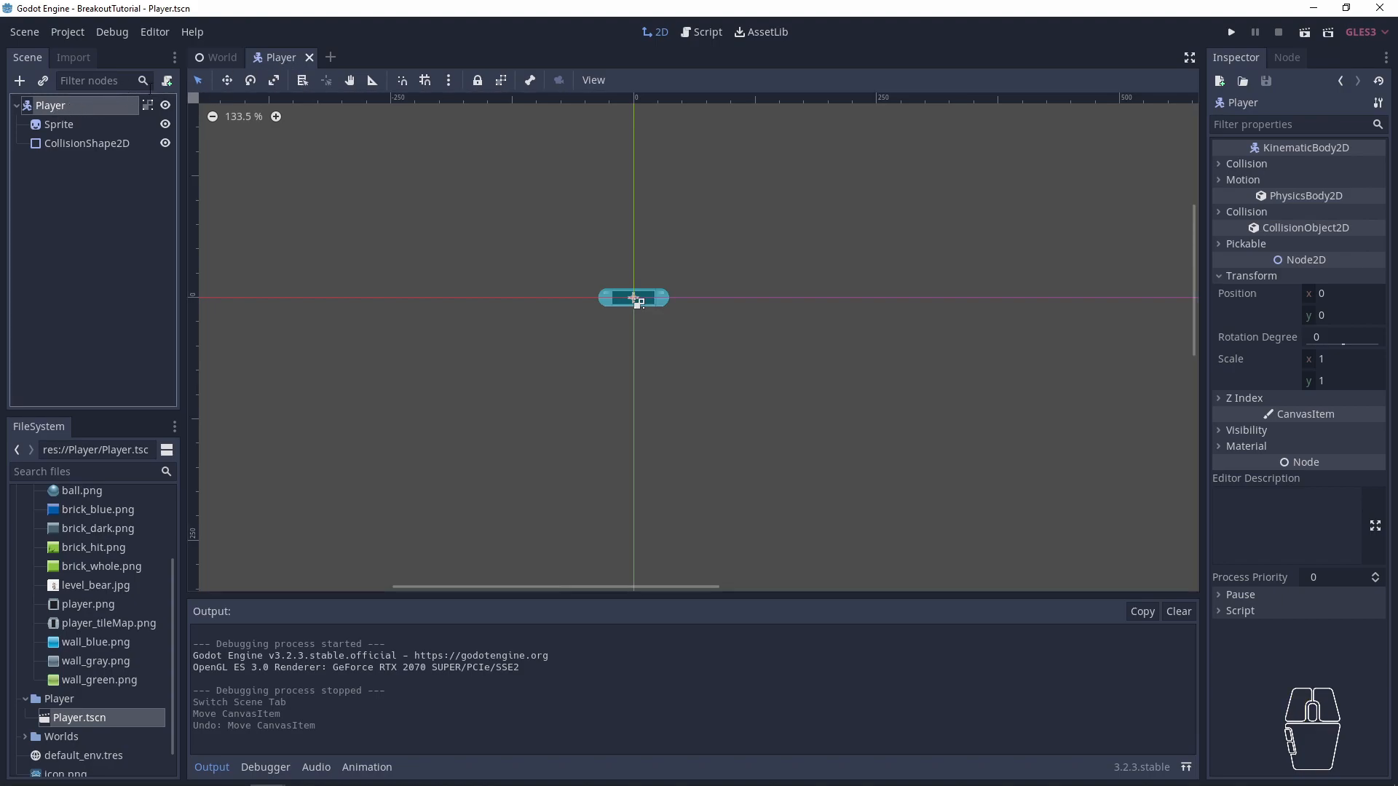
click(167, 81)
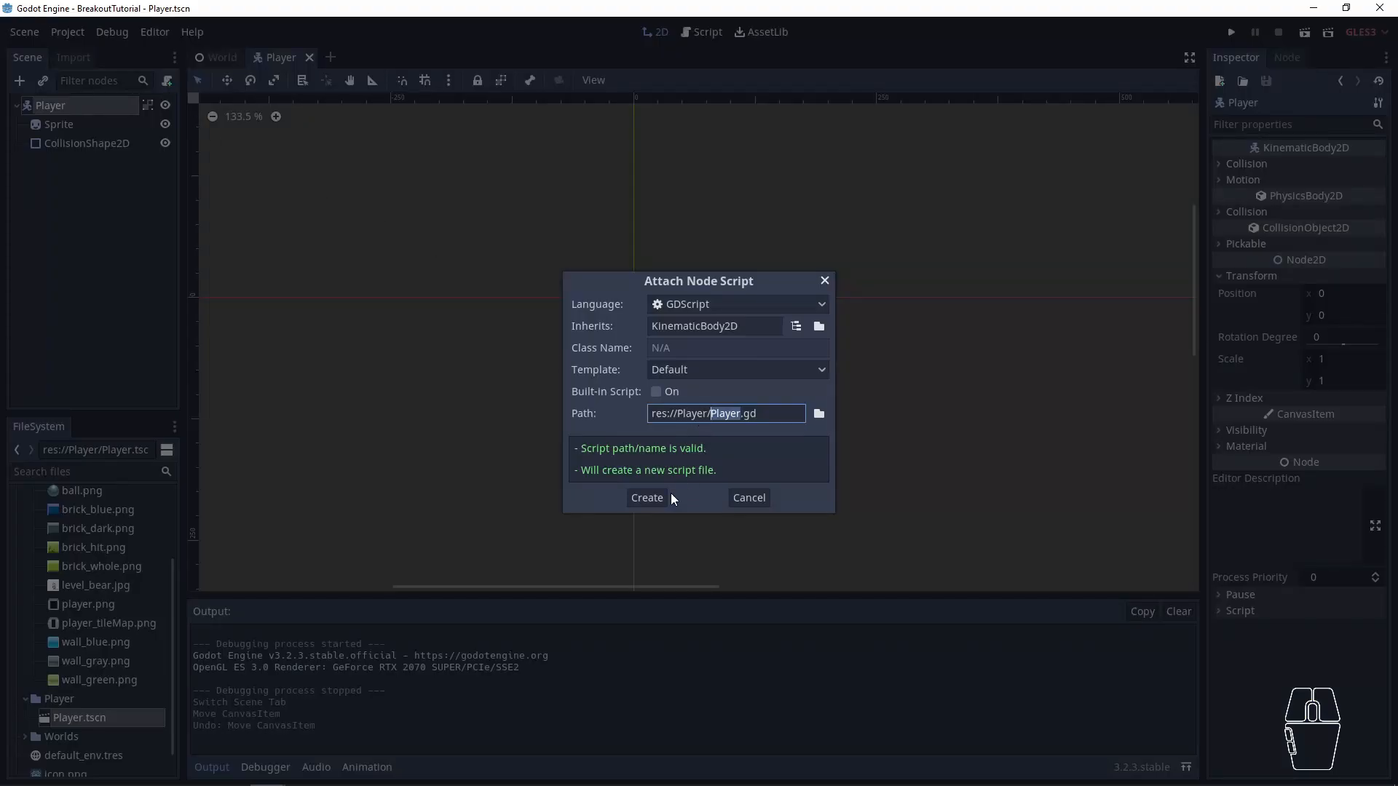
double_click(726, 414)
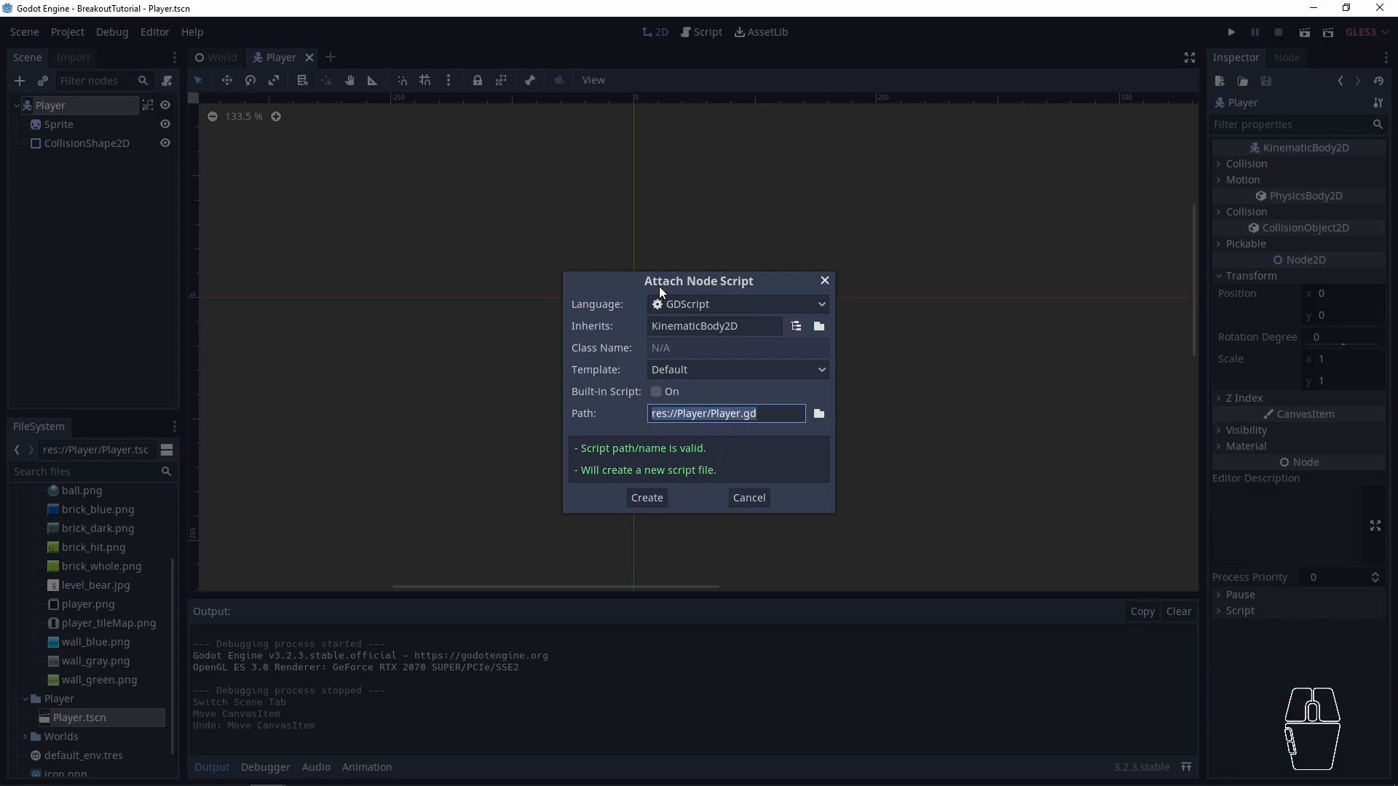
click(641, 499)
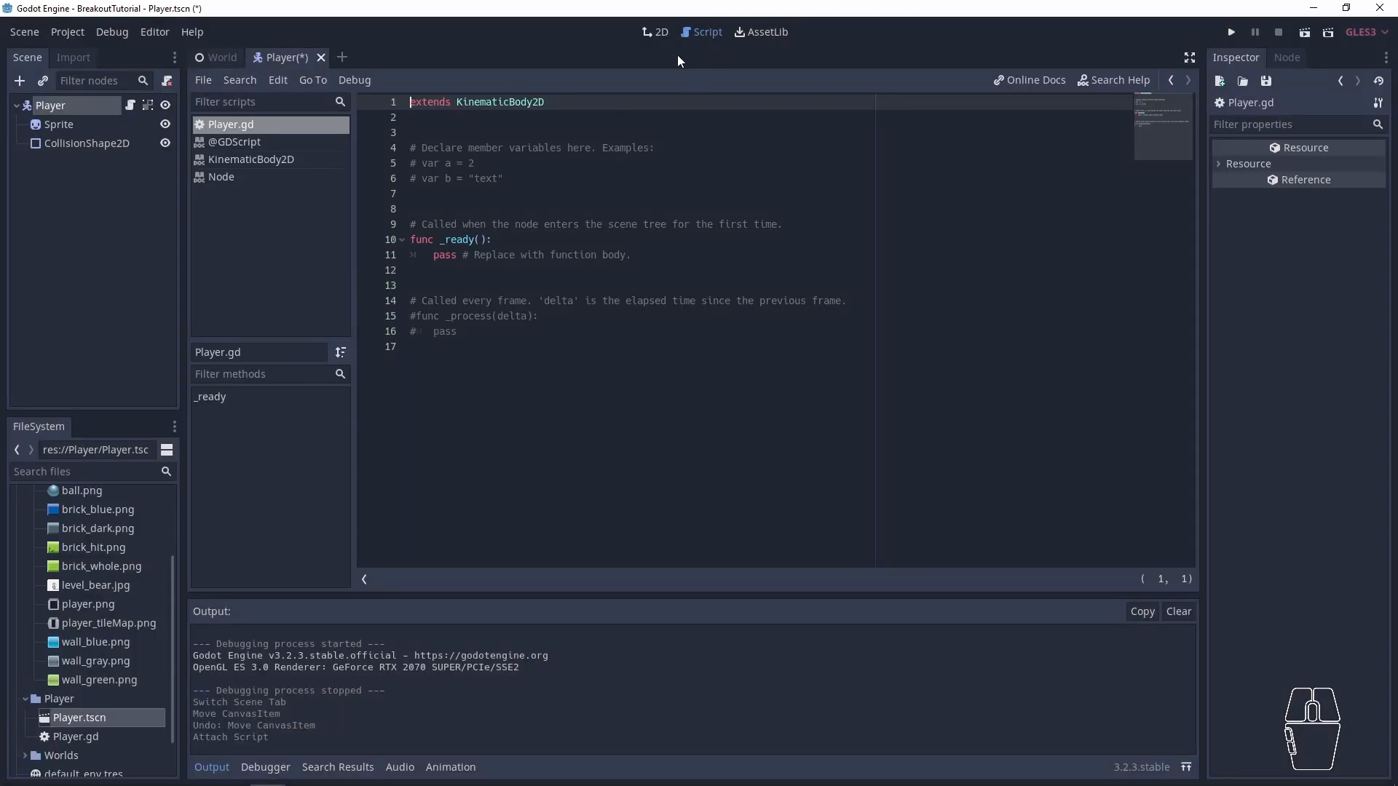
- Compare the Player scene's 2D view with its script view, returning to the script
click(659, 33)
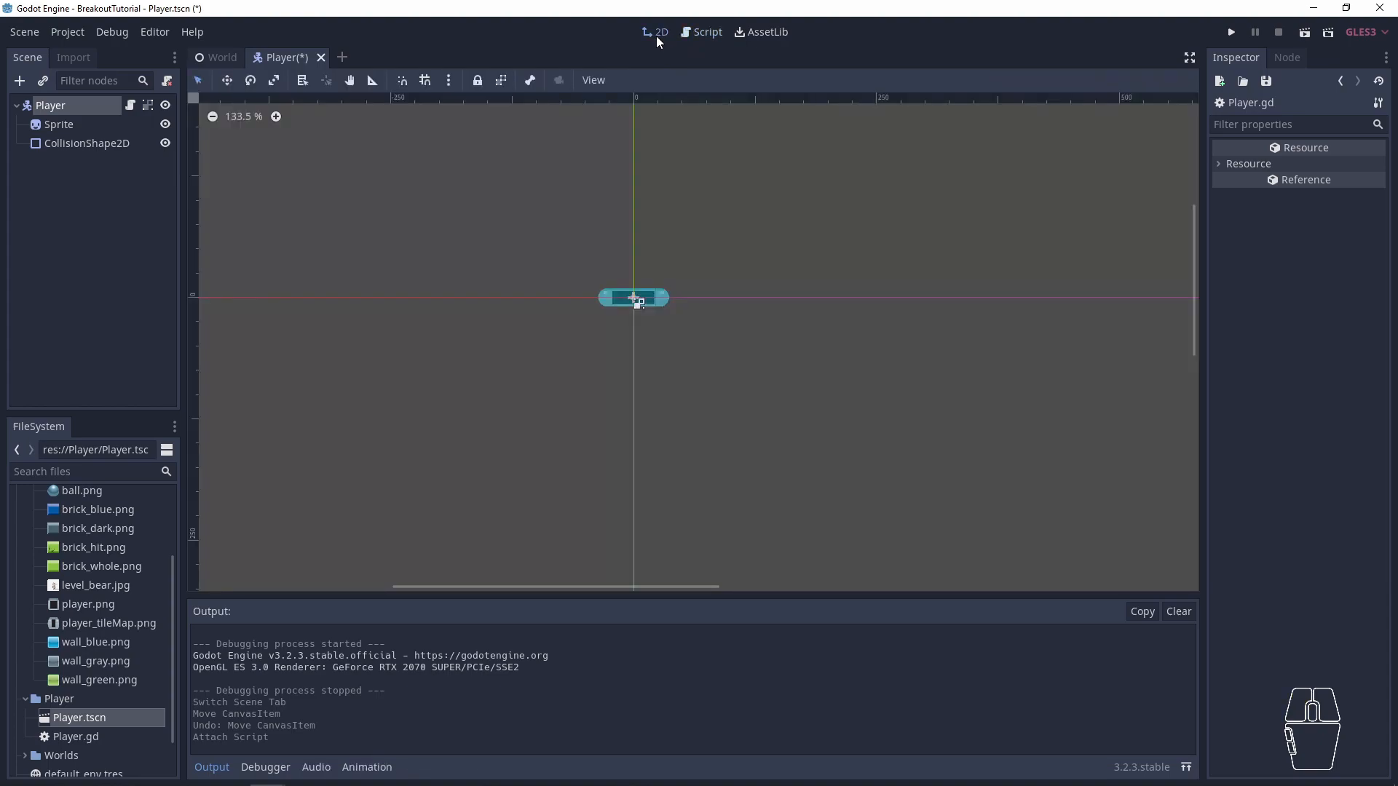
click(701, 33)
click(657, 32)
click(711, 30)
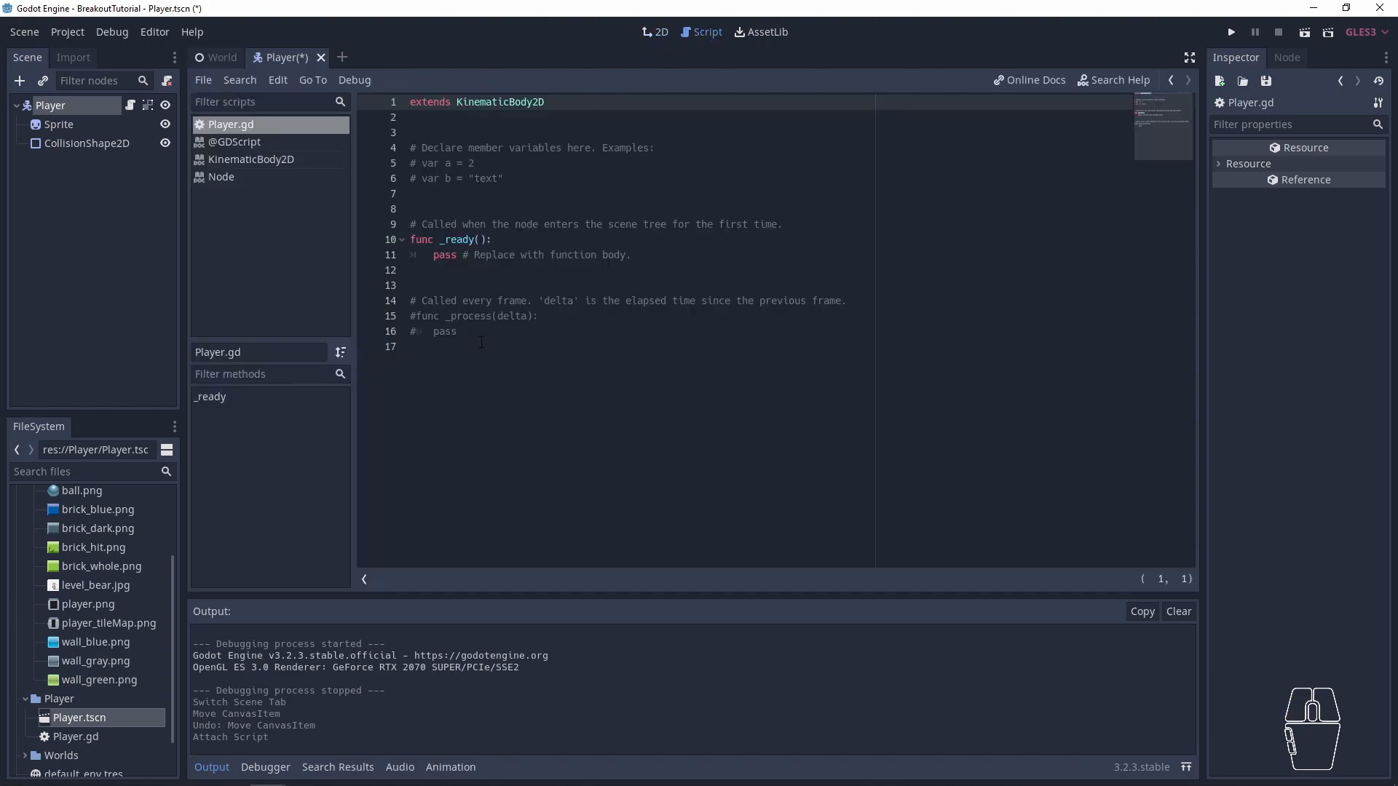
- Examine the generated Player.gd template, including its extends line and the code below it
drag(1049, 461, 385, 98)
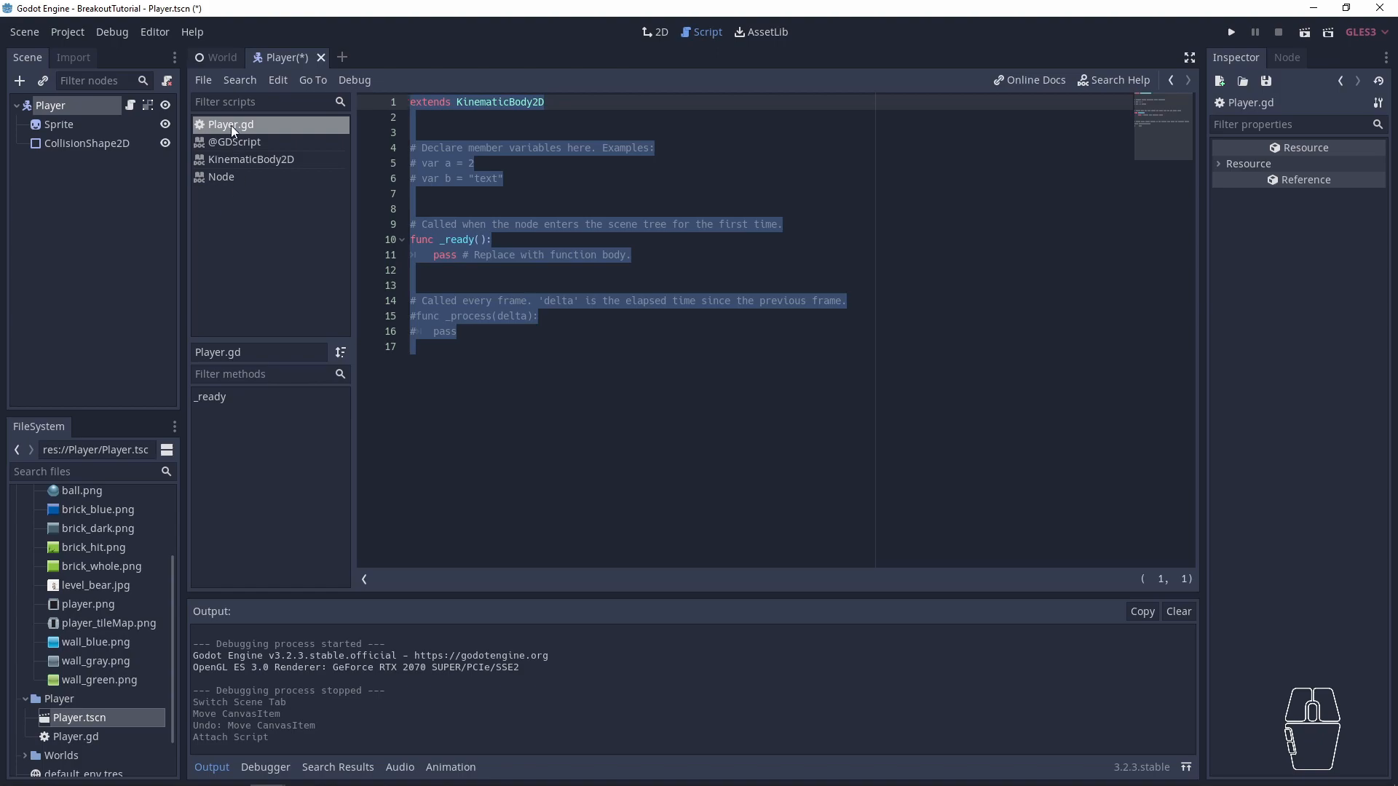
click(602, 239)
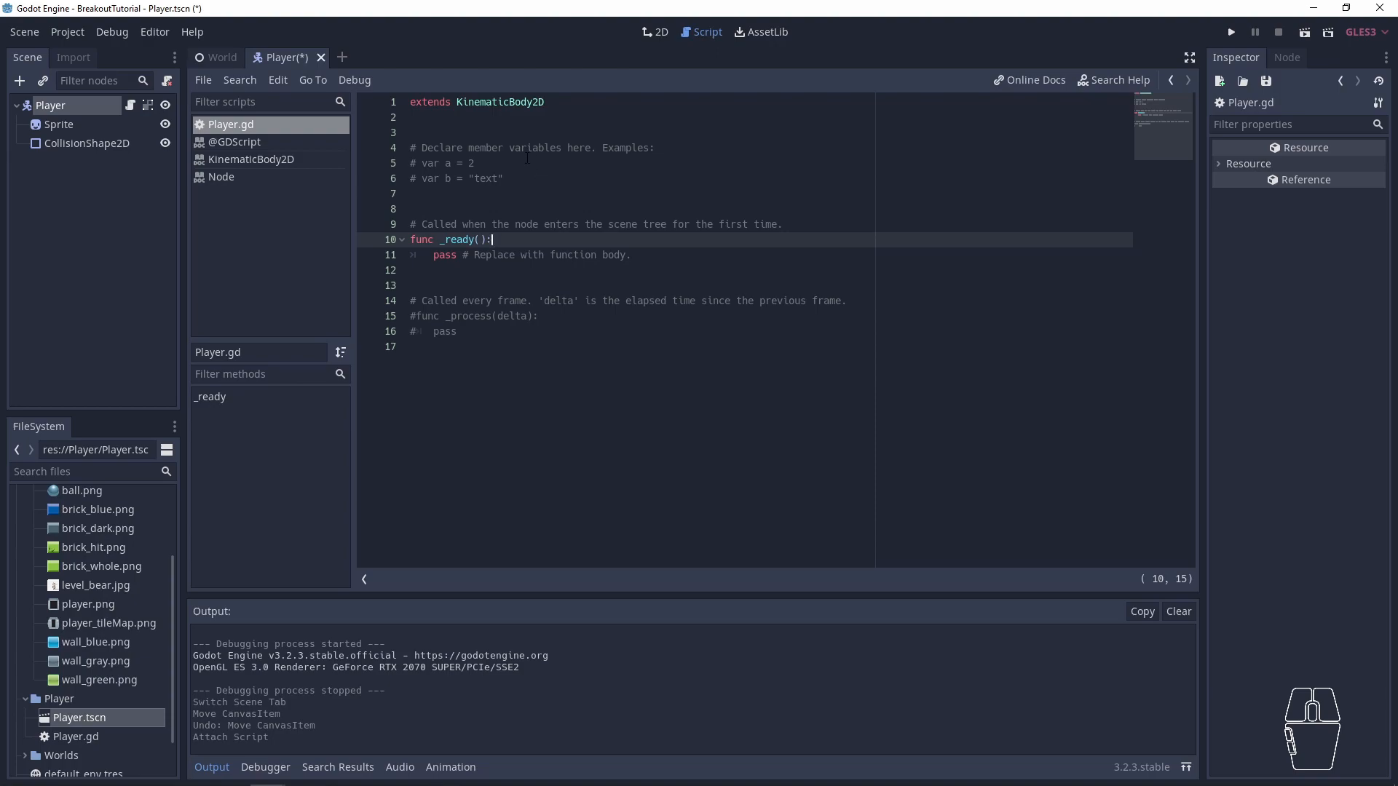
click(519, 119)
double_click(503, 102)
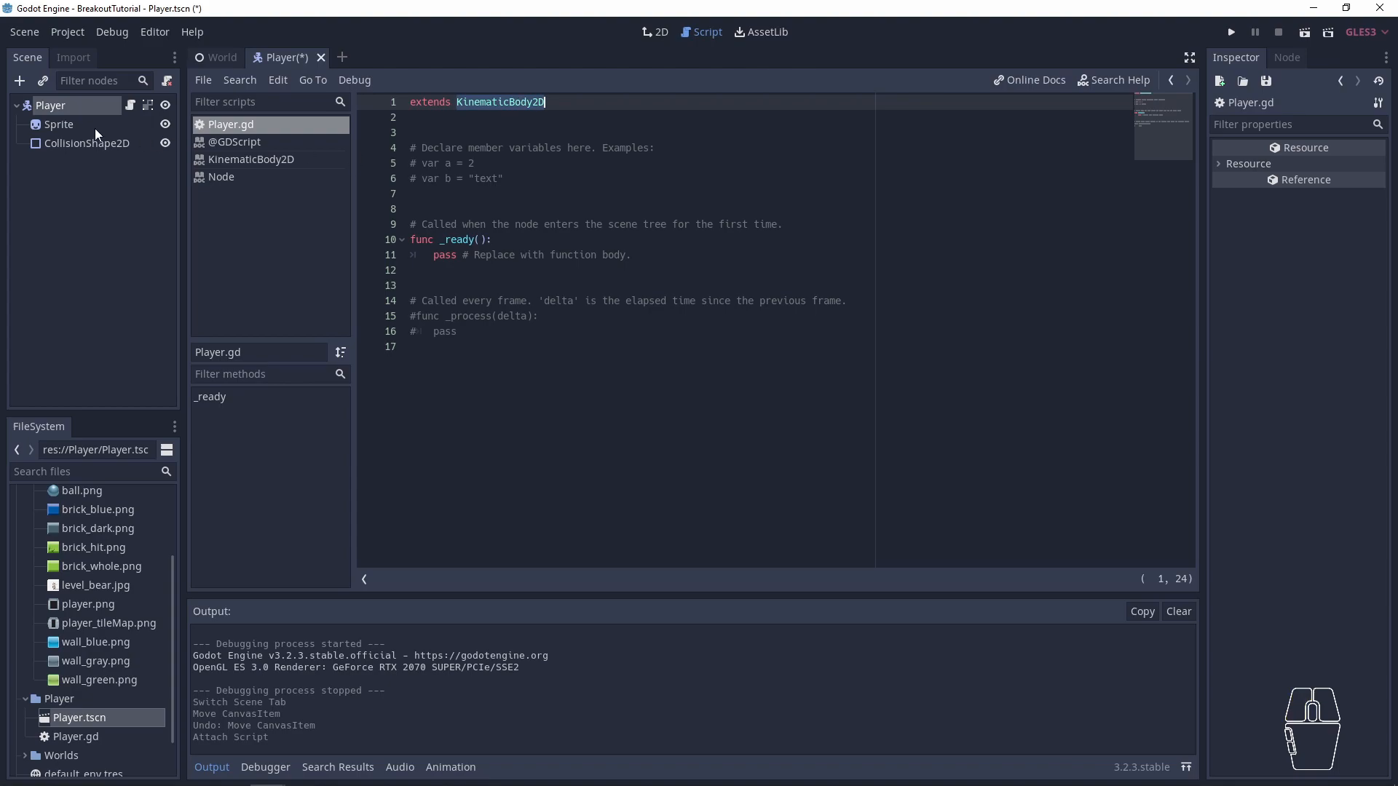
drag(435, 131, 391, 86)
click(469, 120)
drag(481, 120, 514, 394)
click(513, 131)
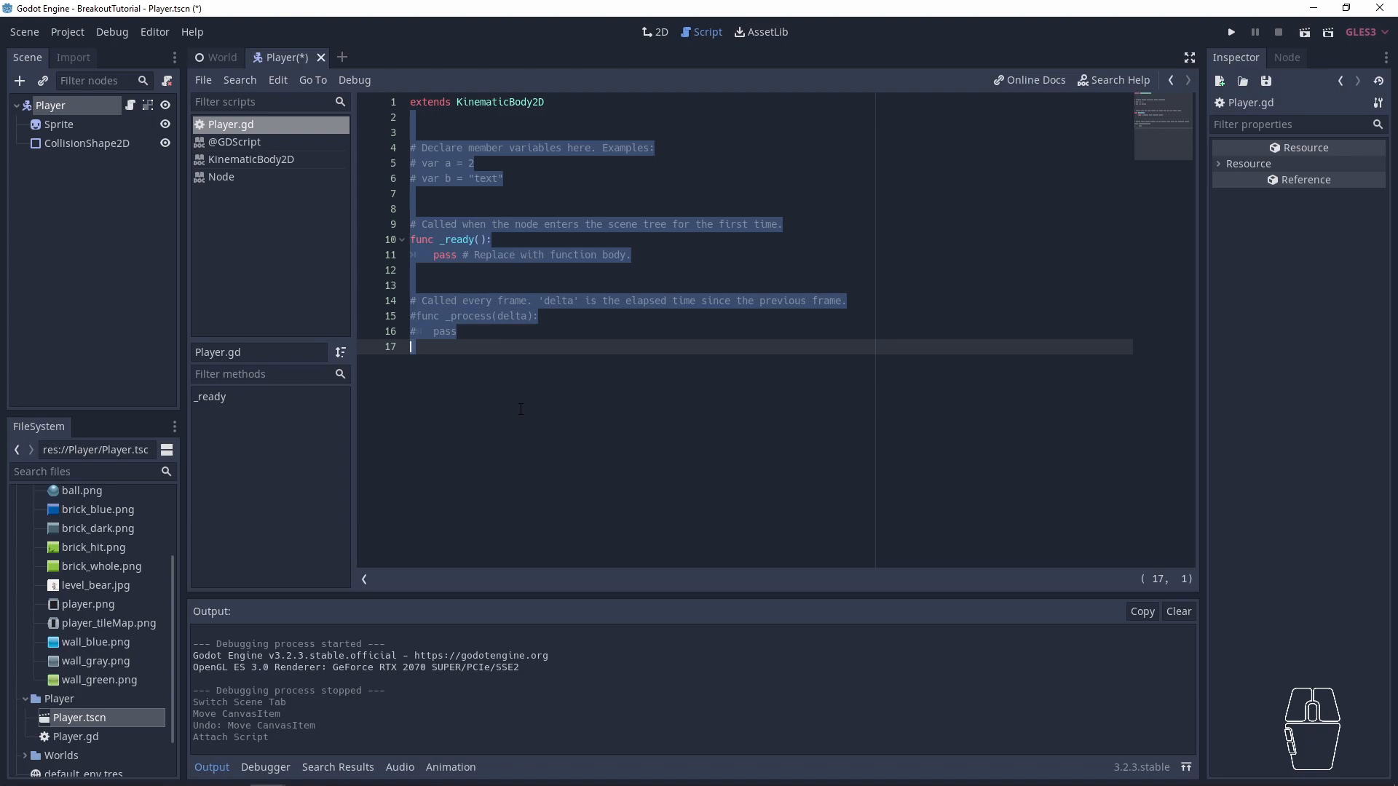
click(572, 383)
drag(594, 364, 412, 132)
click(493, 134)
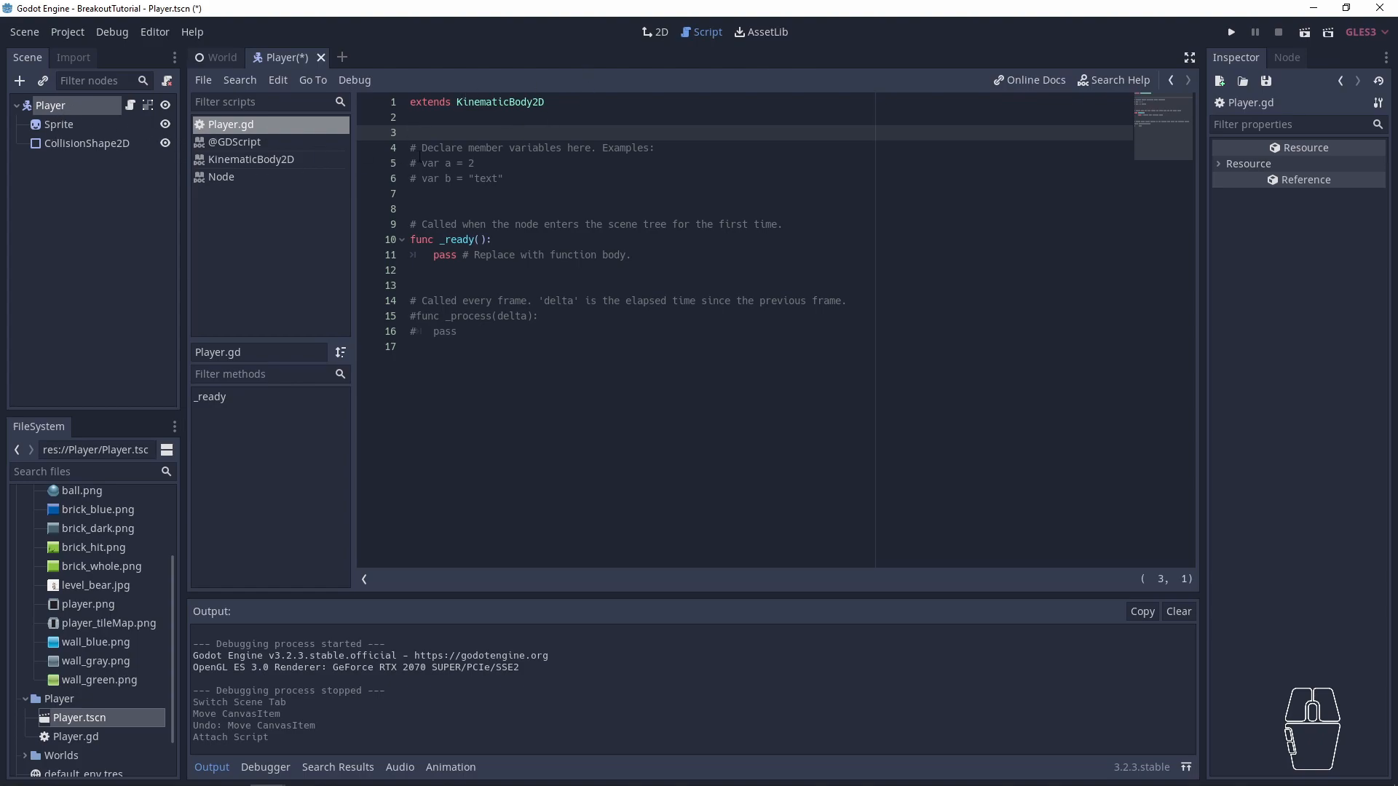
- Review the member variable comments and the _ready function declaration in Player.gd
drag(527, 186, 396, 147)
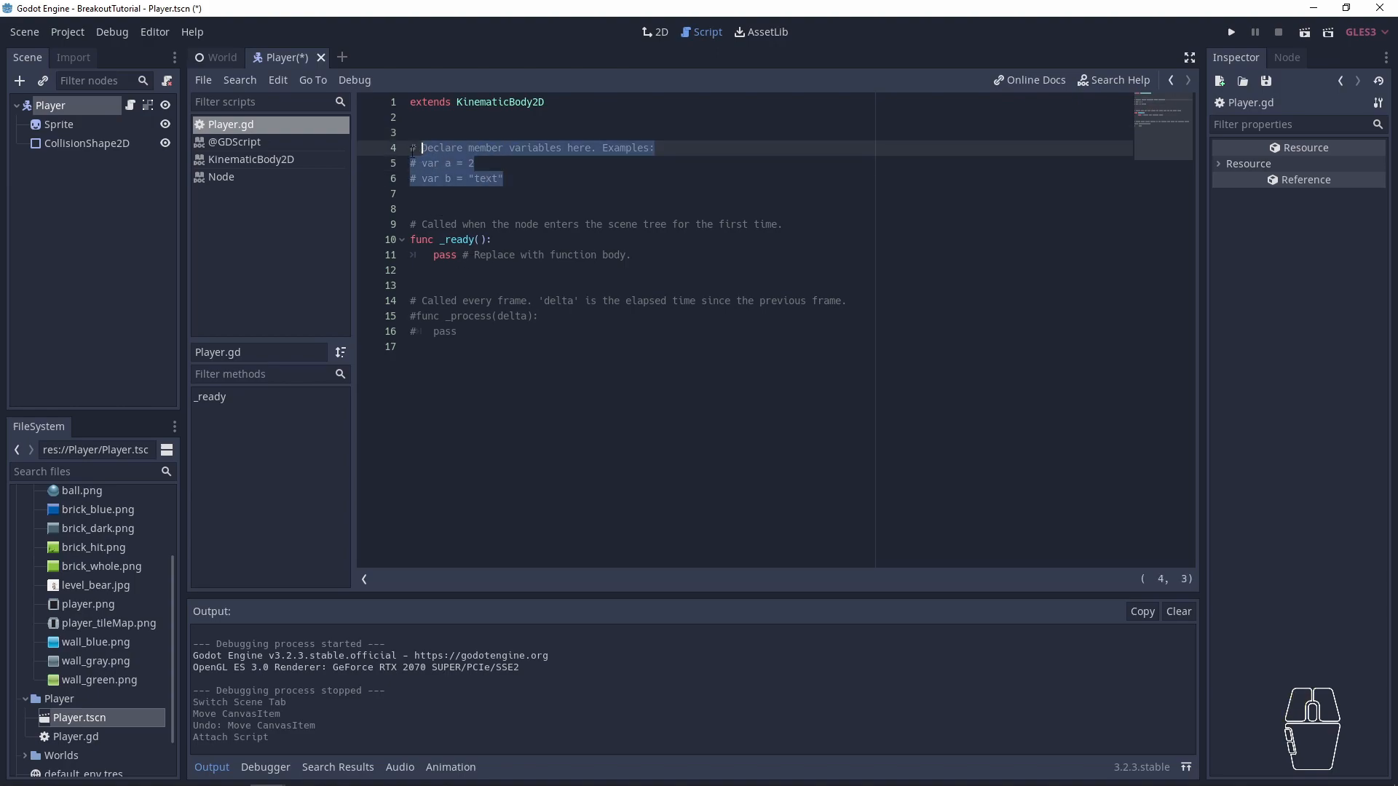
click(430, 159)
drag(509, 180, 409, 152)
drag(439, 225, 784, 225)
drag(632, 255, 368, 228)
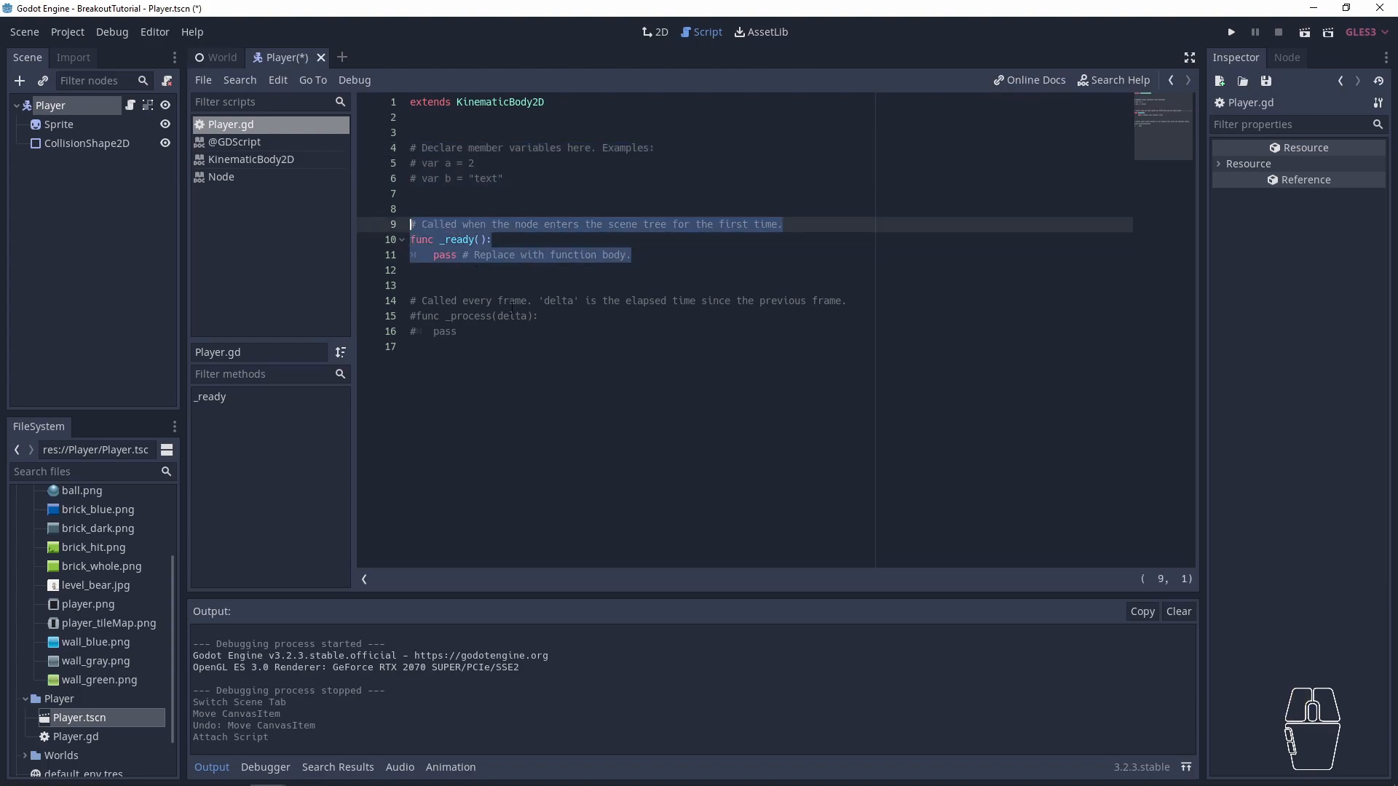
click(442, 241)
double_click(423, 241)
click(490, 241)
drag(493, 240, 440, 241)
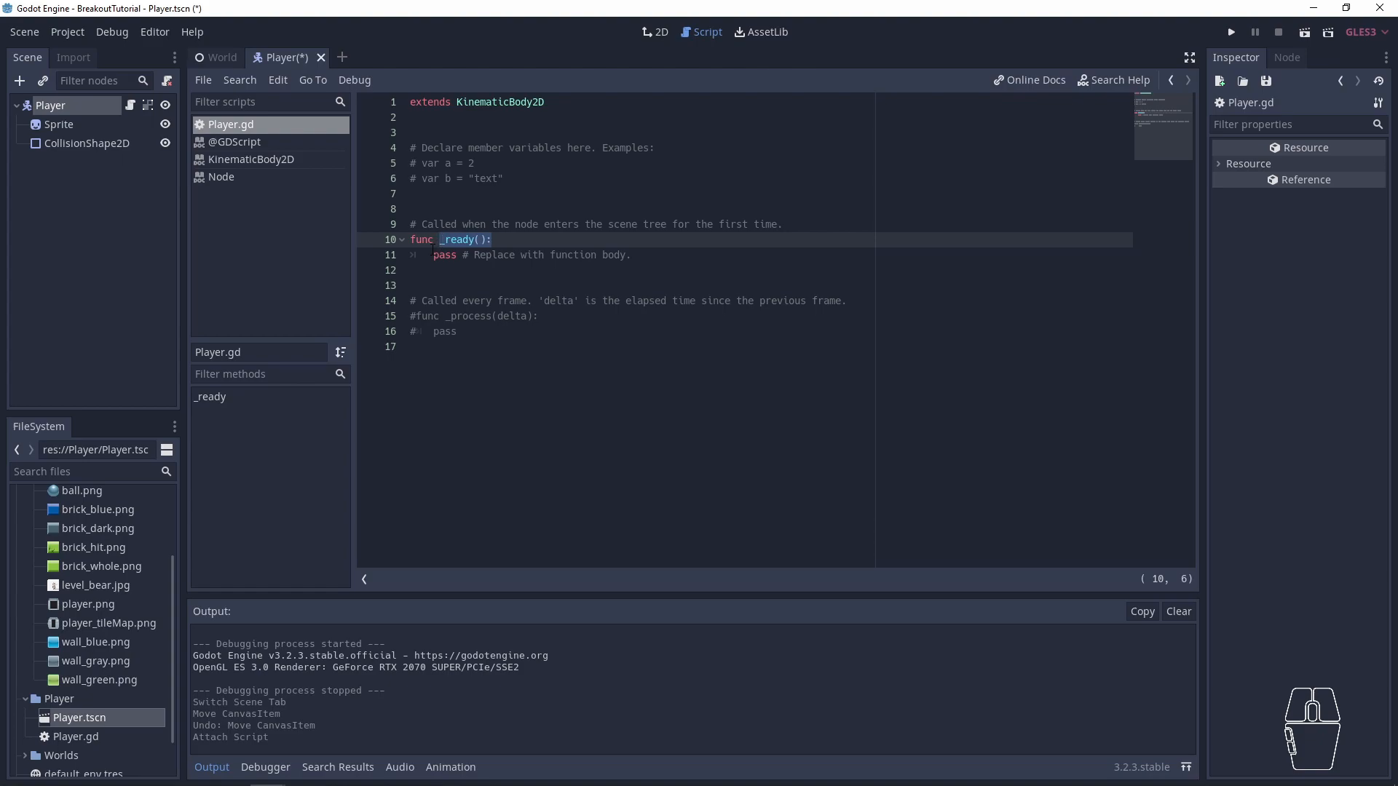
double_click(453, 241)
- Add the line print("I am ready") at the start of the _ready function's body in Player.gd
click(517, 241)
key(Return)
key(BackSpace)
text(prin)
text(t("I m)
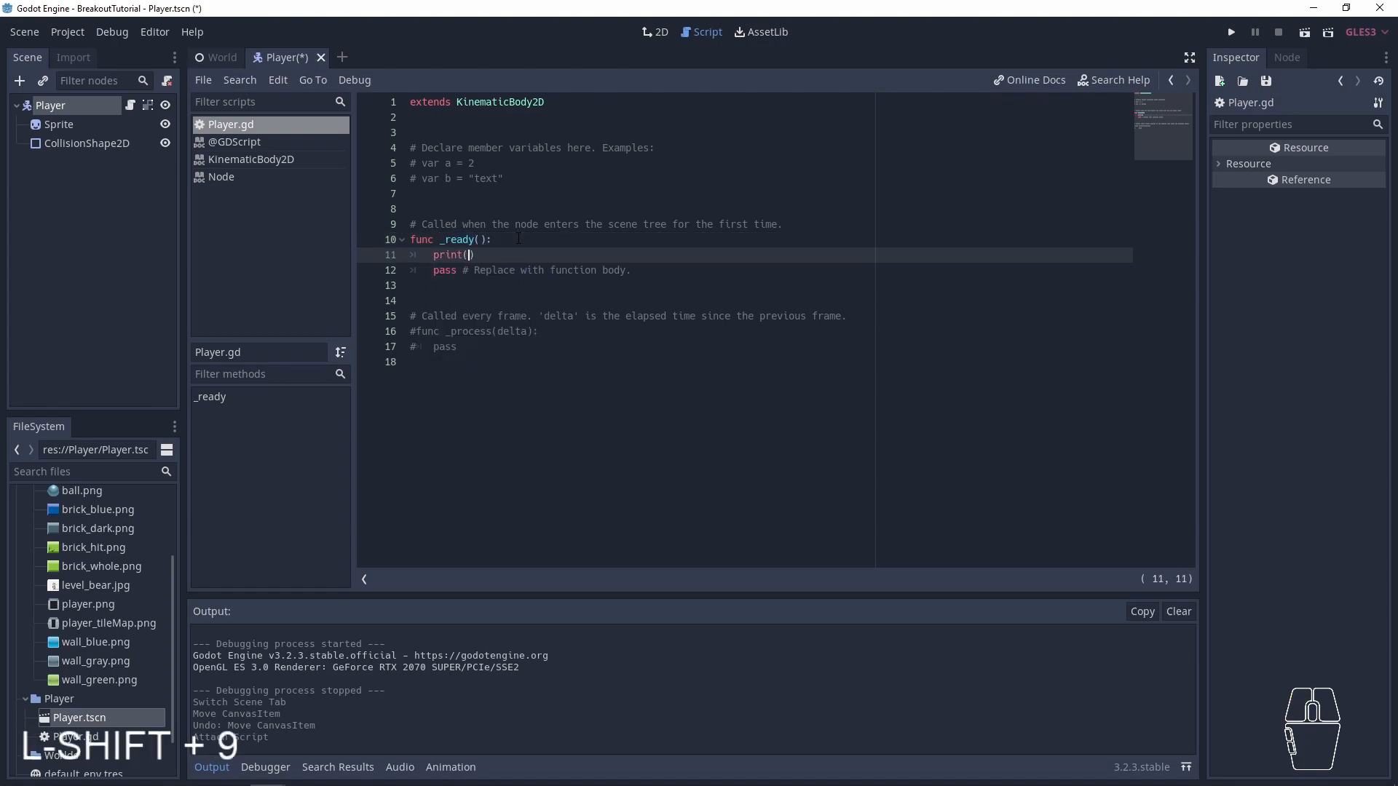
key(BackSpace)
text(am ready)
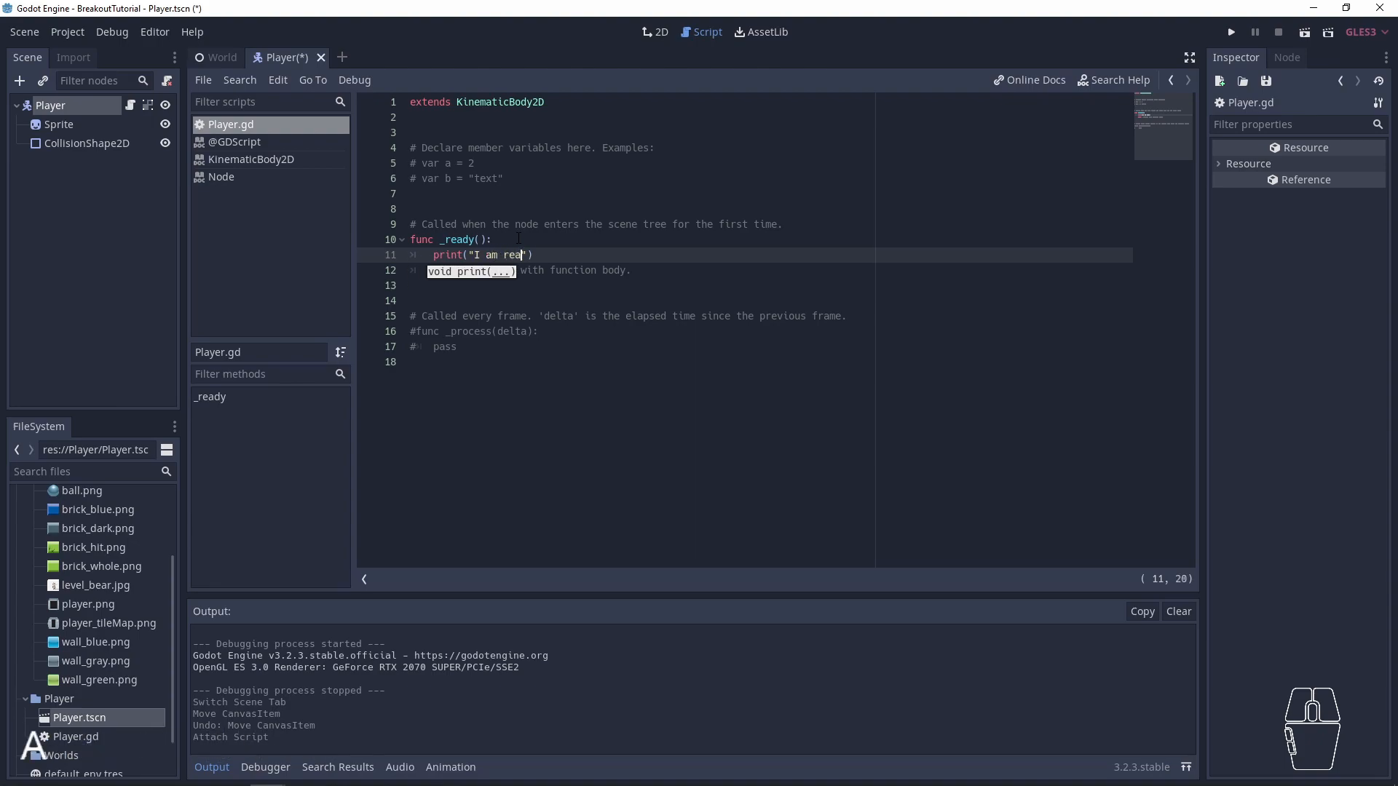
- Save Player.gd and run the project to check the text printed by _ready in the output
key(ctrl+s)
click(734, 269)
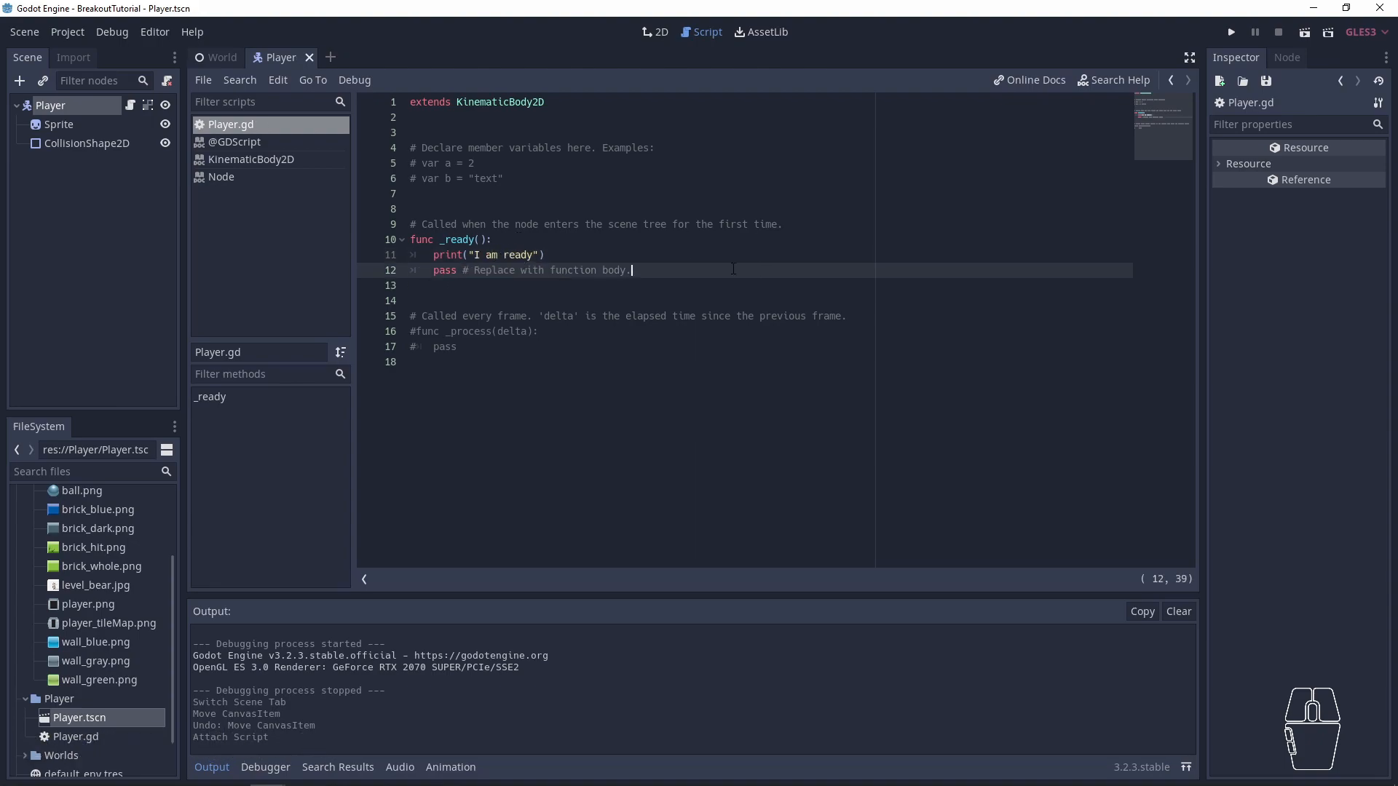
key(F5)
click(228, 706)
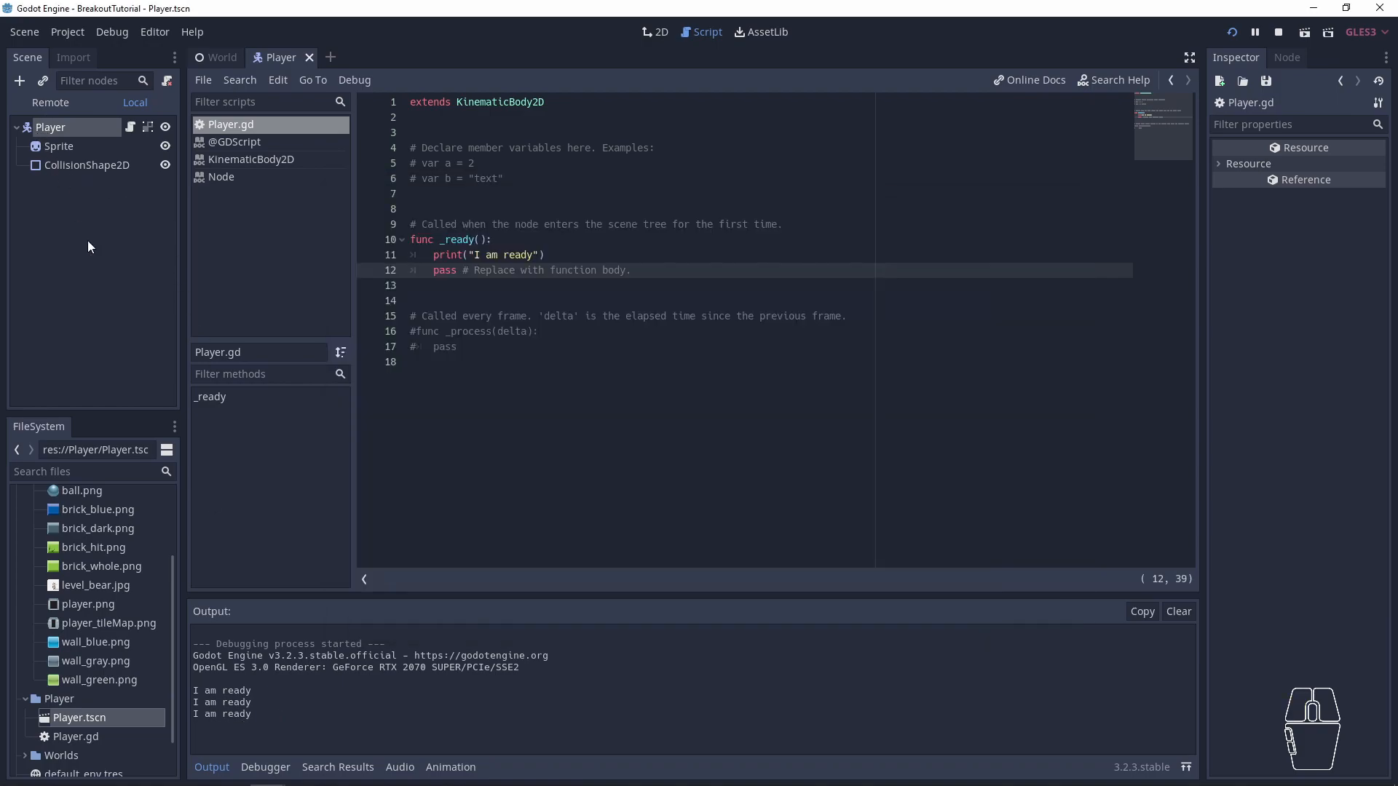
click(245, 705)
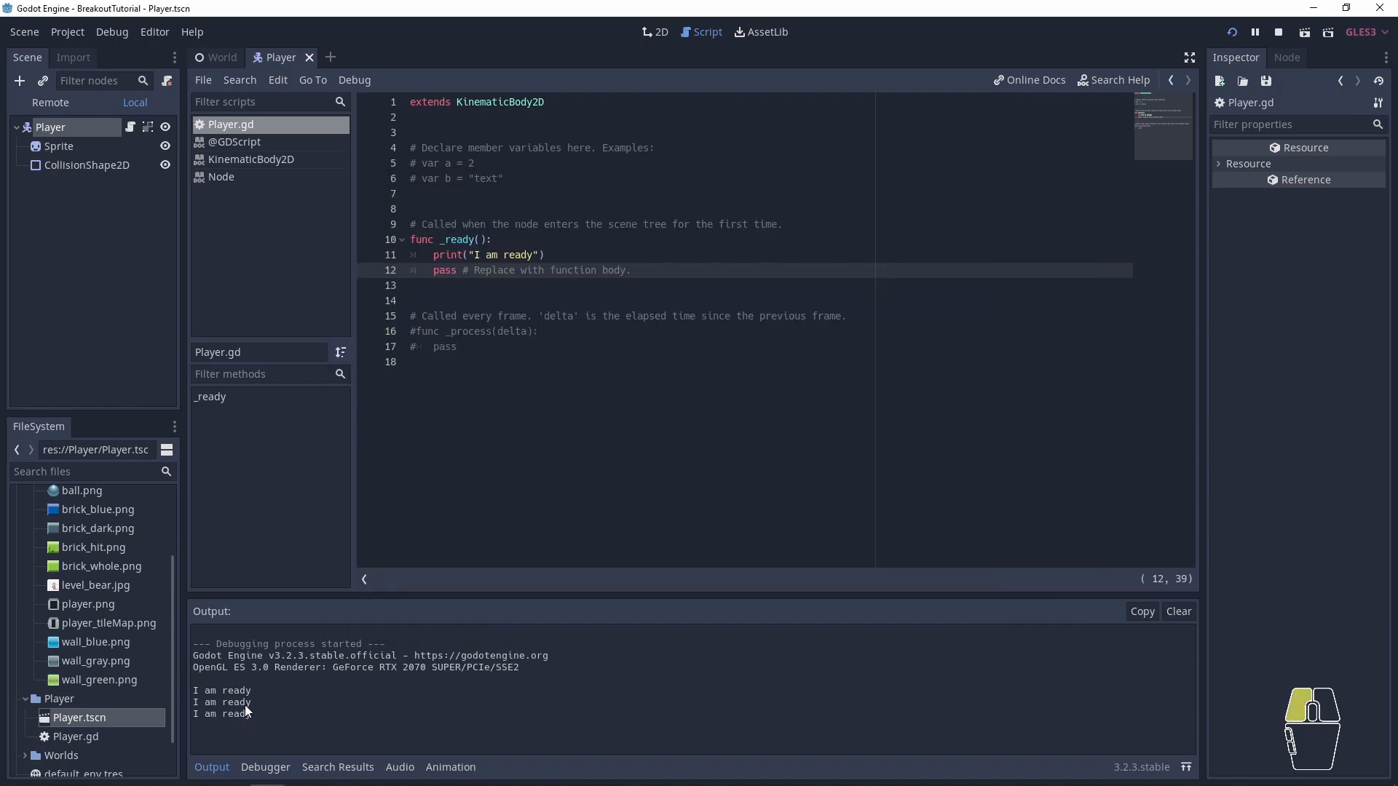
- Remove all template code below the extends line in Player.gd, save the script and close the running game
click(459, 240)
drag(539, 332, 726, 316)
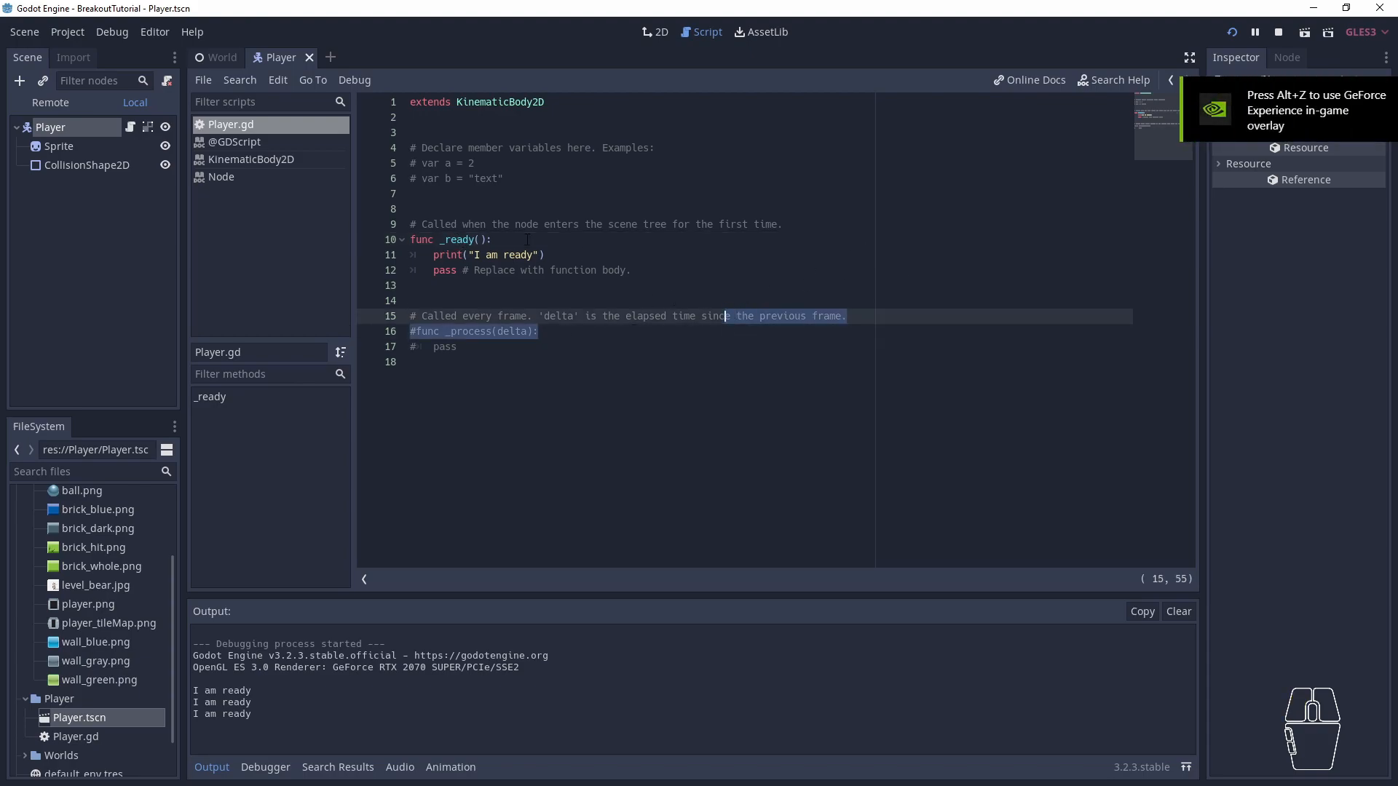
drag(620, 403, 387, 133)
key(ctrl+x)
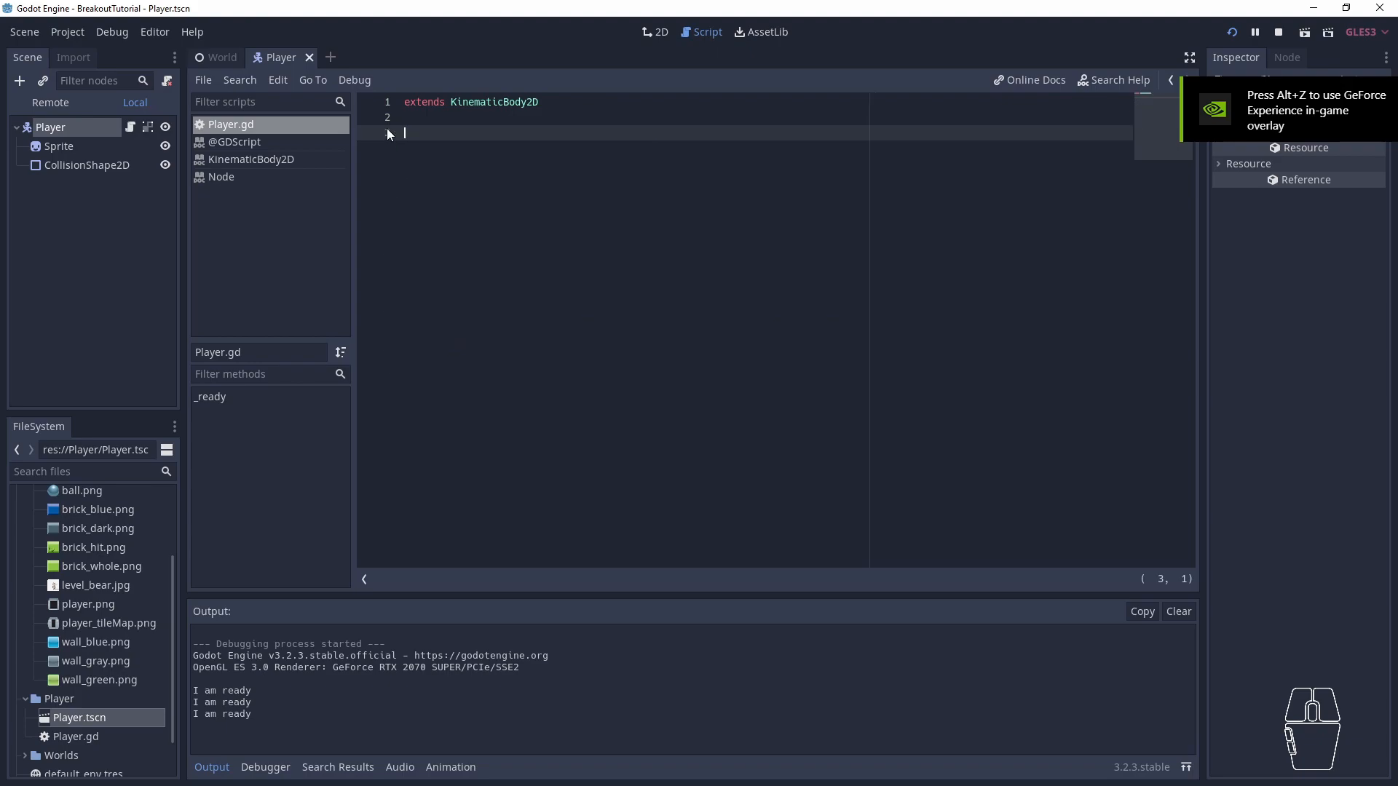
key(ctrl+s)
key(alt+Tab)
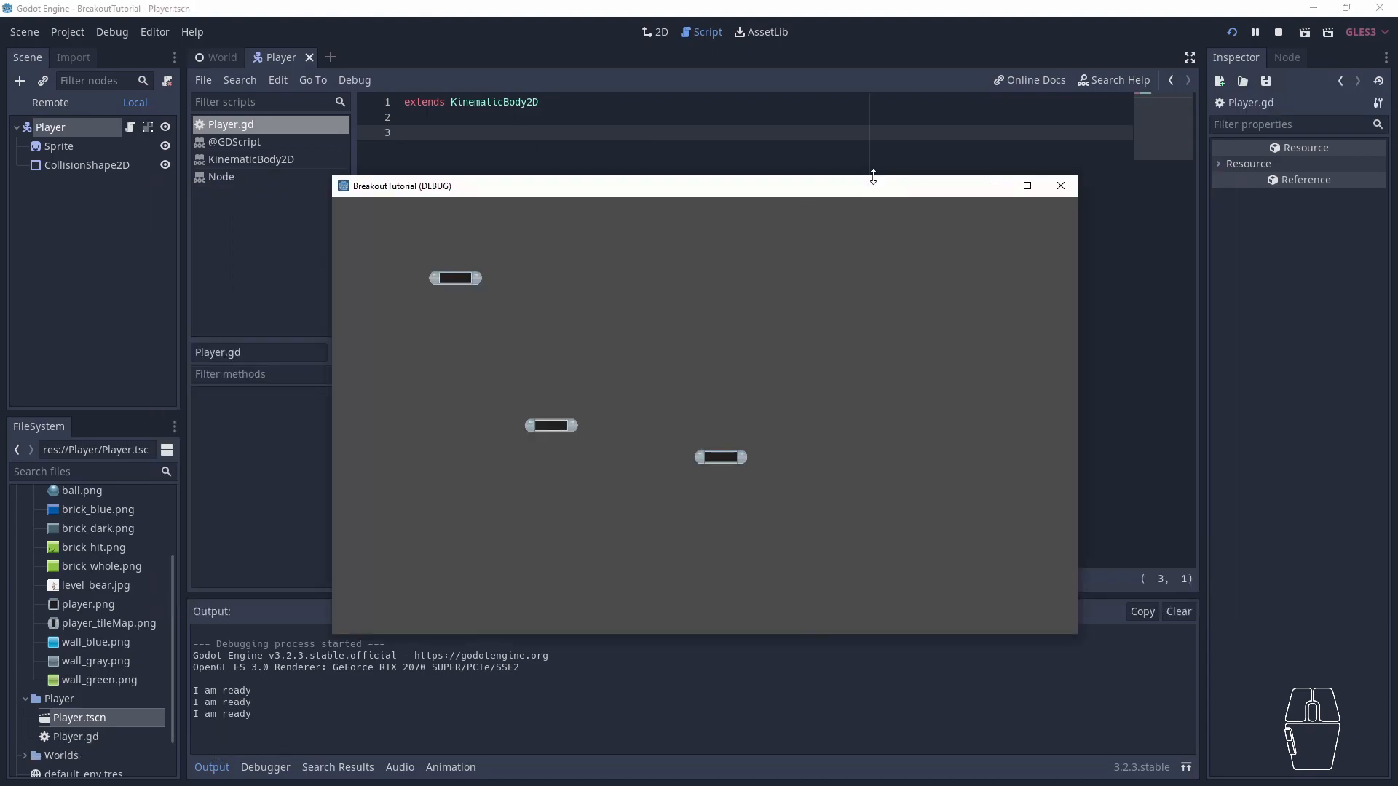
click(1061, 186)
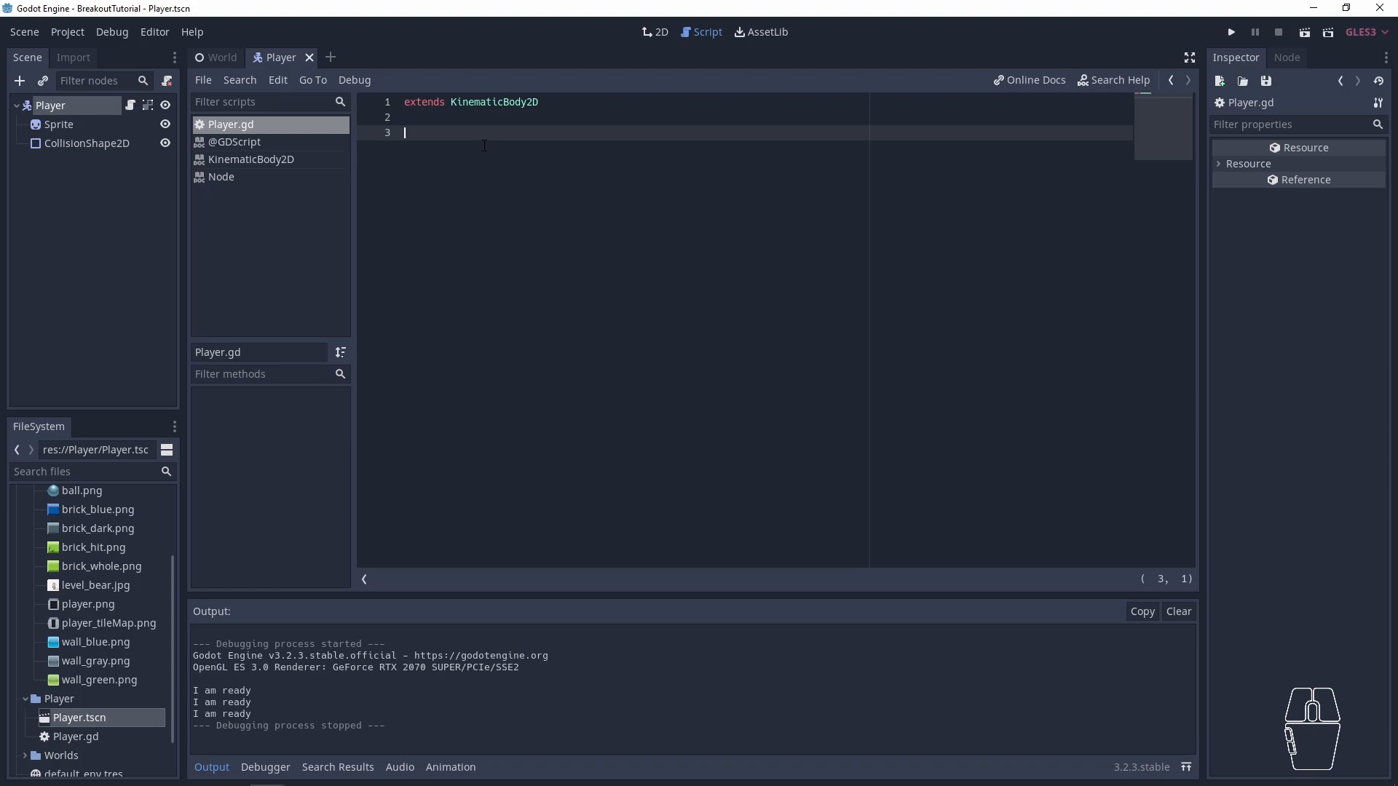
- Declare var velocity = Vector2(0, 0) below the extends line in Player.gd, followed by blank lines
text(var )
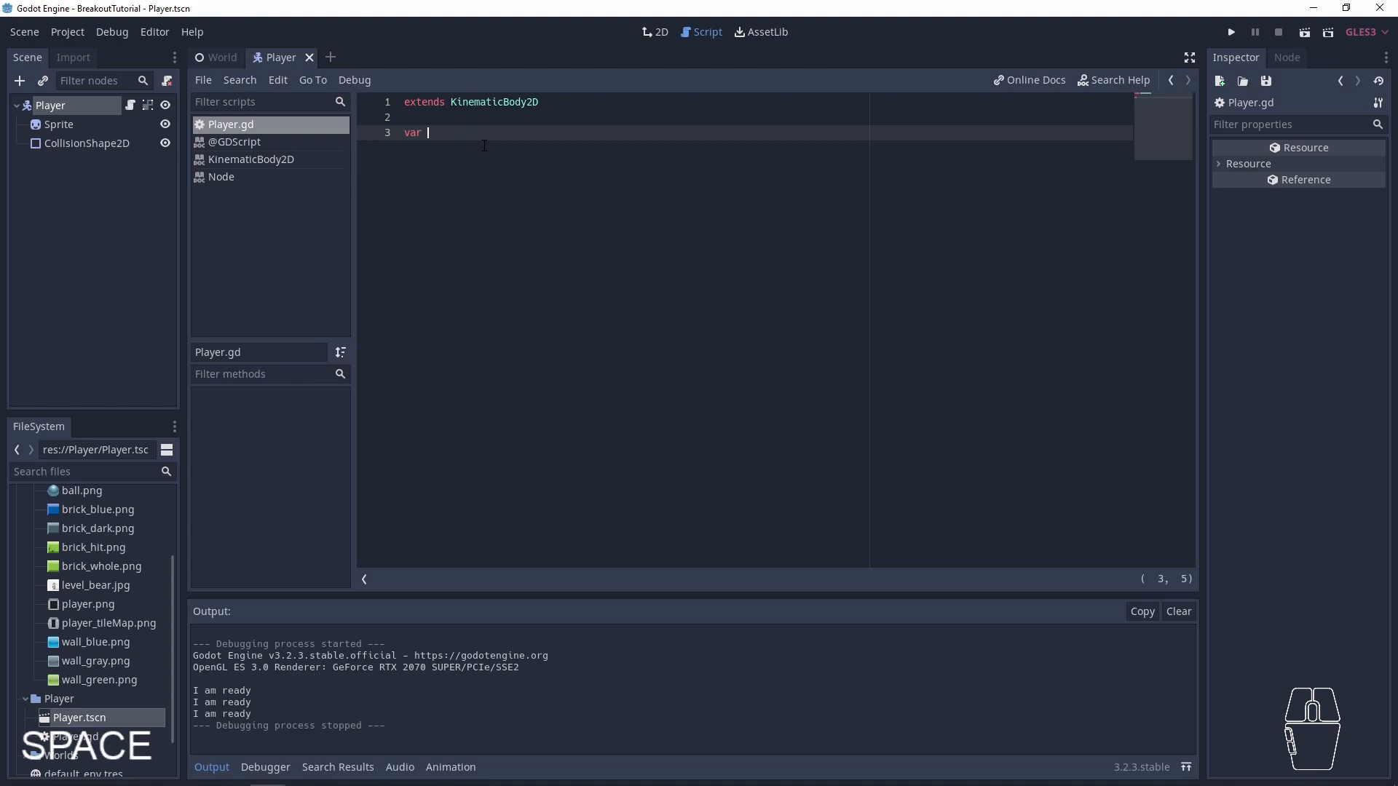
text(velocity)
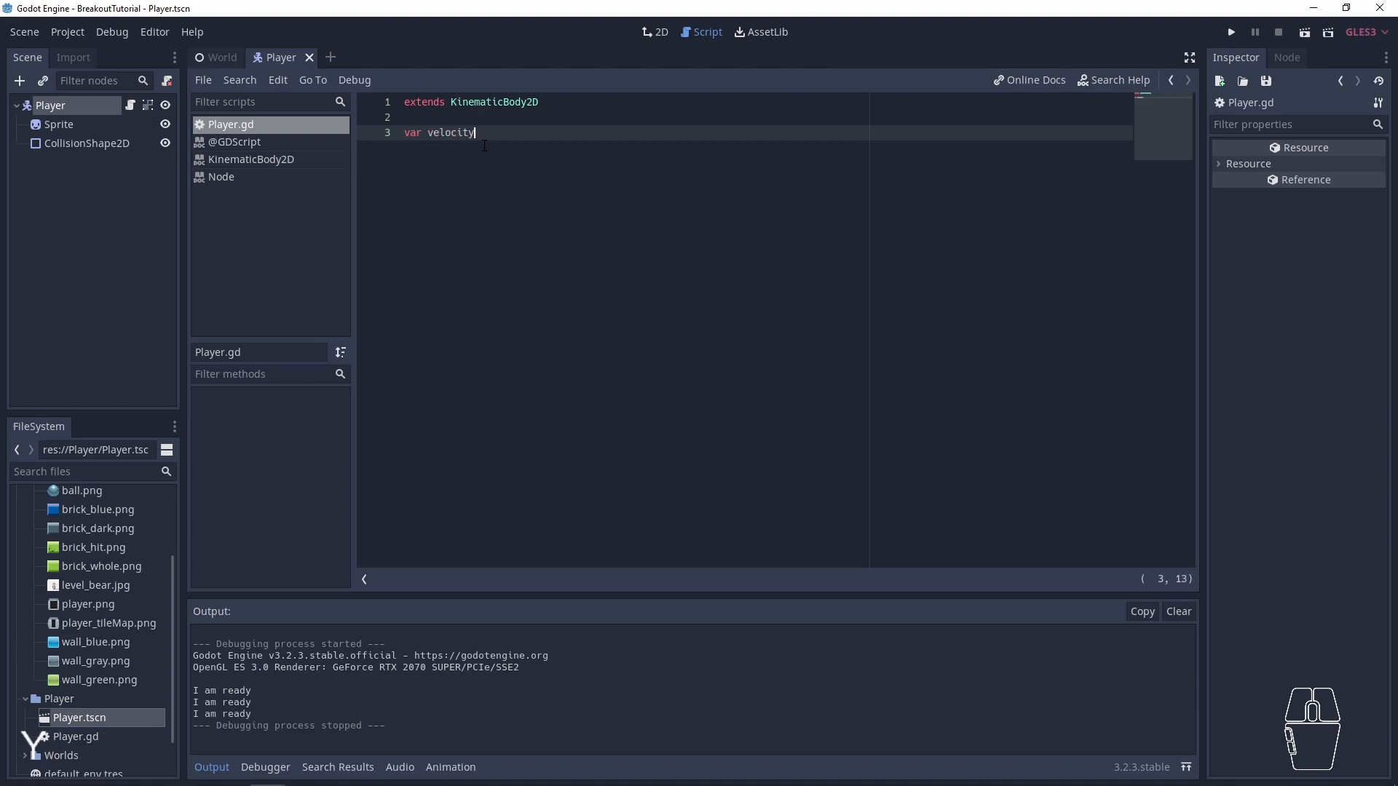
text( = Vector2)
text((0.)
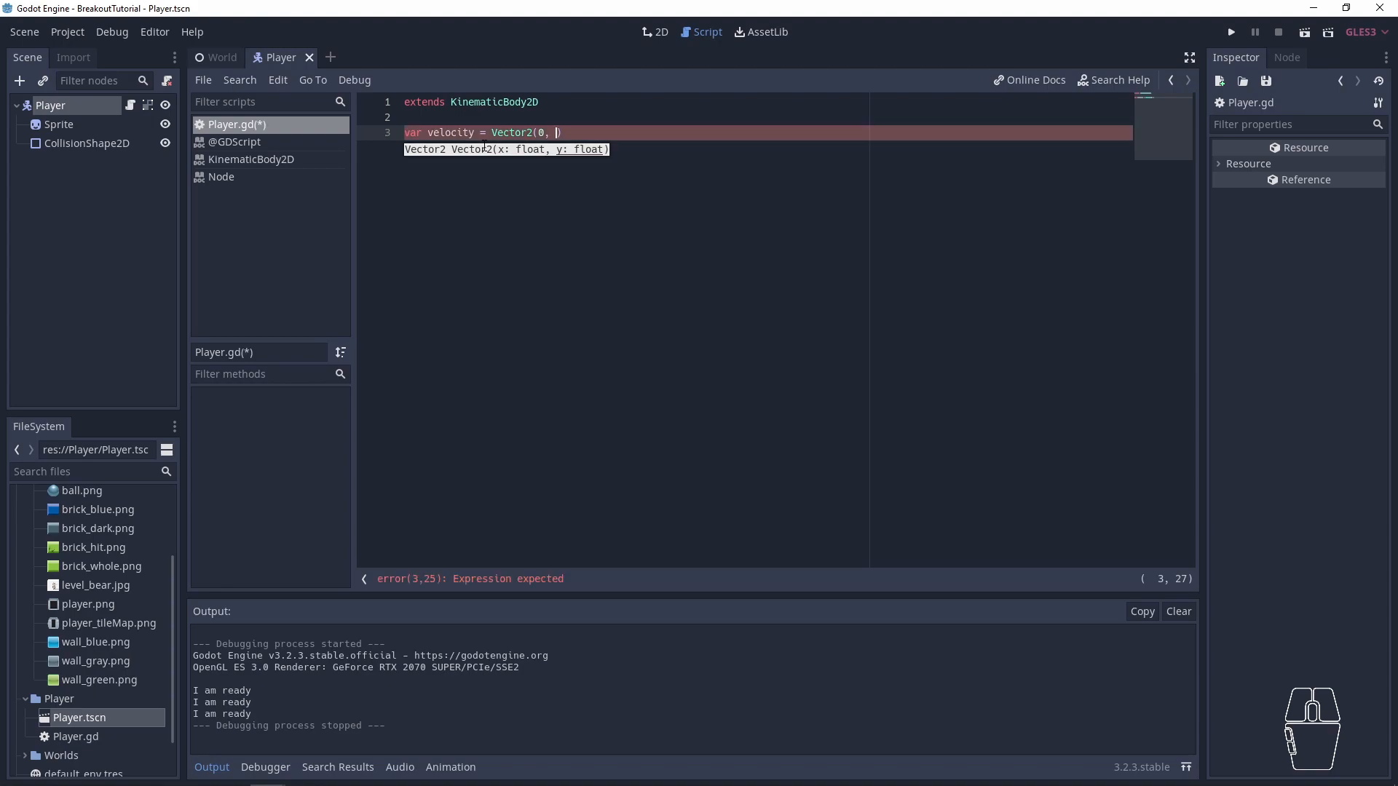
text(0))
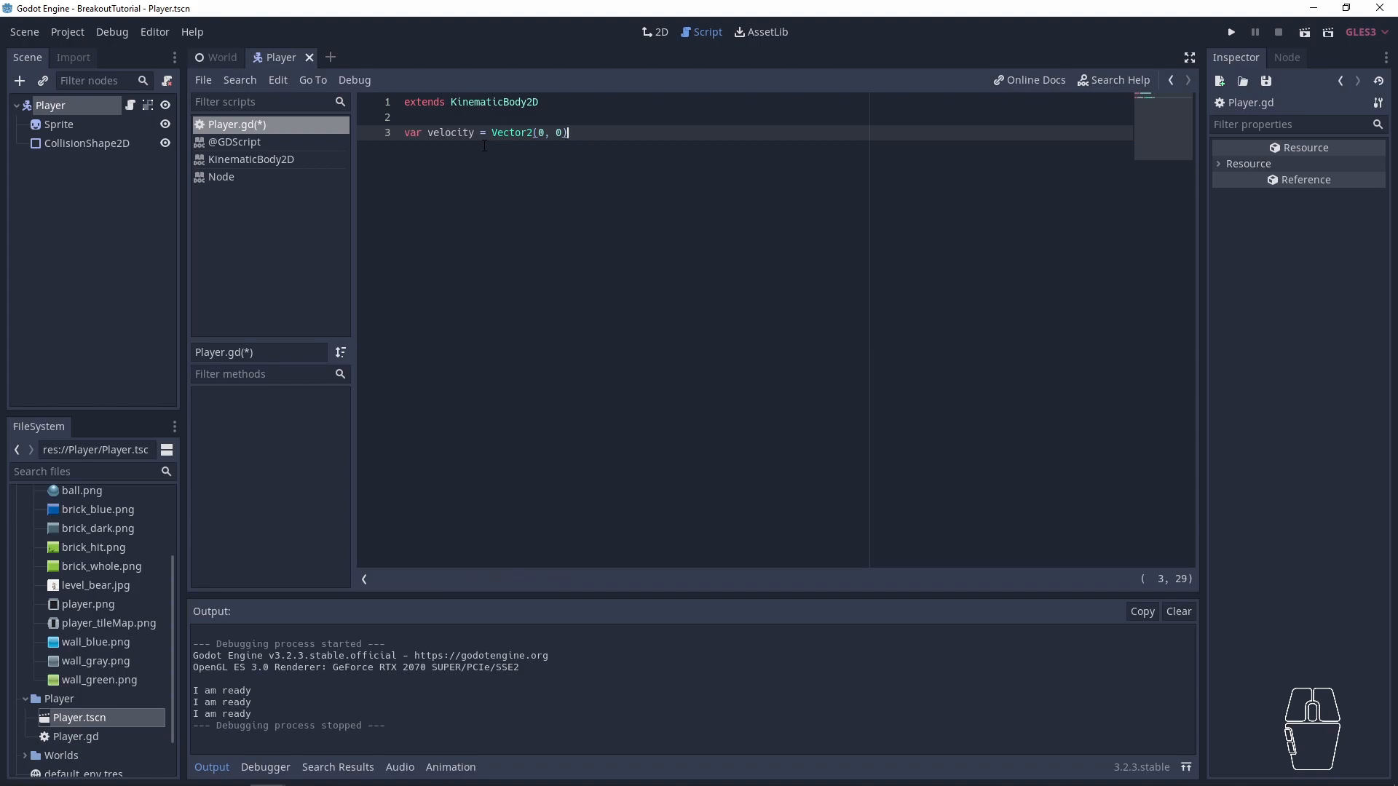
key(Return)
- Change the velocity variable's initial value to Vector2.ZERO and save the script
key(Return)
key(Up)
key(Up)
key(ctrl+BackSpace)
key(BackSpace)
key(BackSpace)
text(.ZE)
key(Return)
key(ctrl+s)
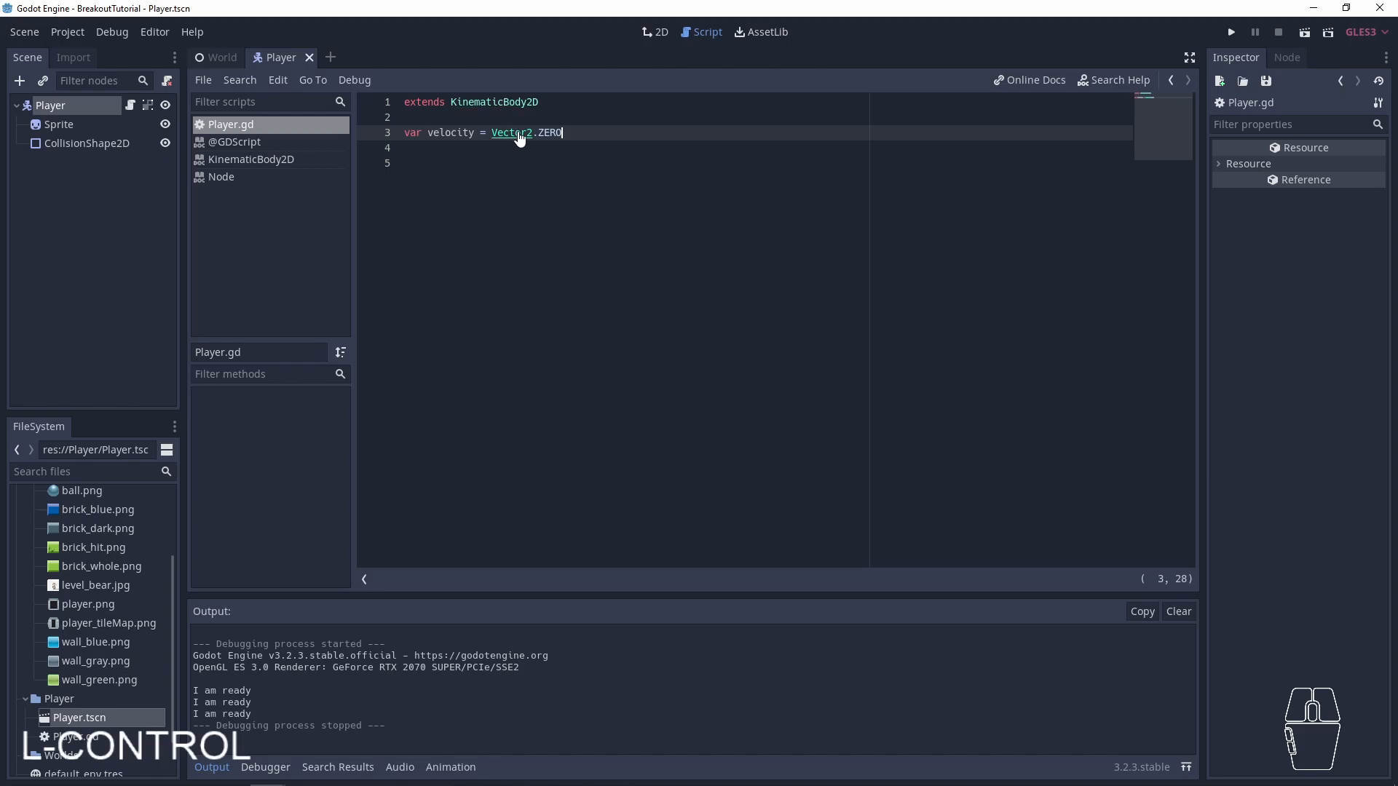
- Read the documentation of the ZERO constant and find the Vector2 class page through the help search
ctrl+click(552, 135)
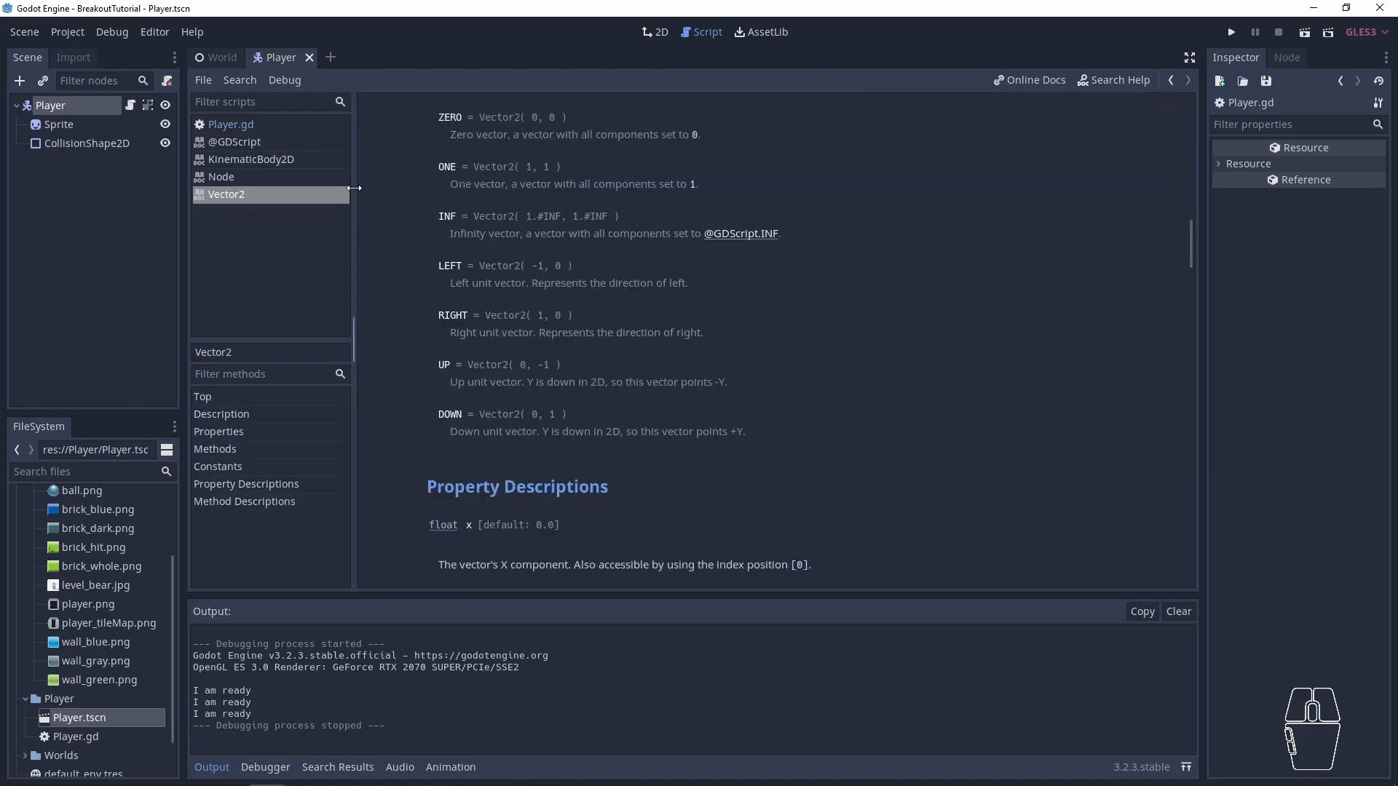
drag(450, 135, 699, 136)
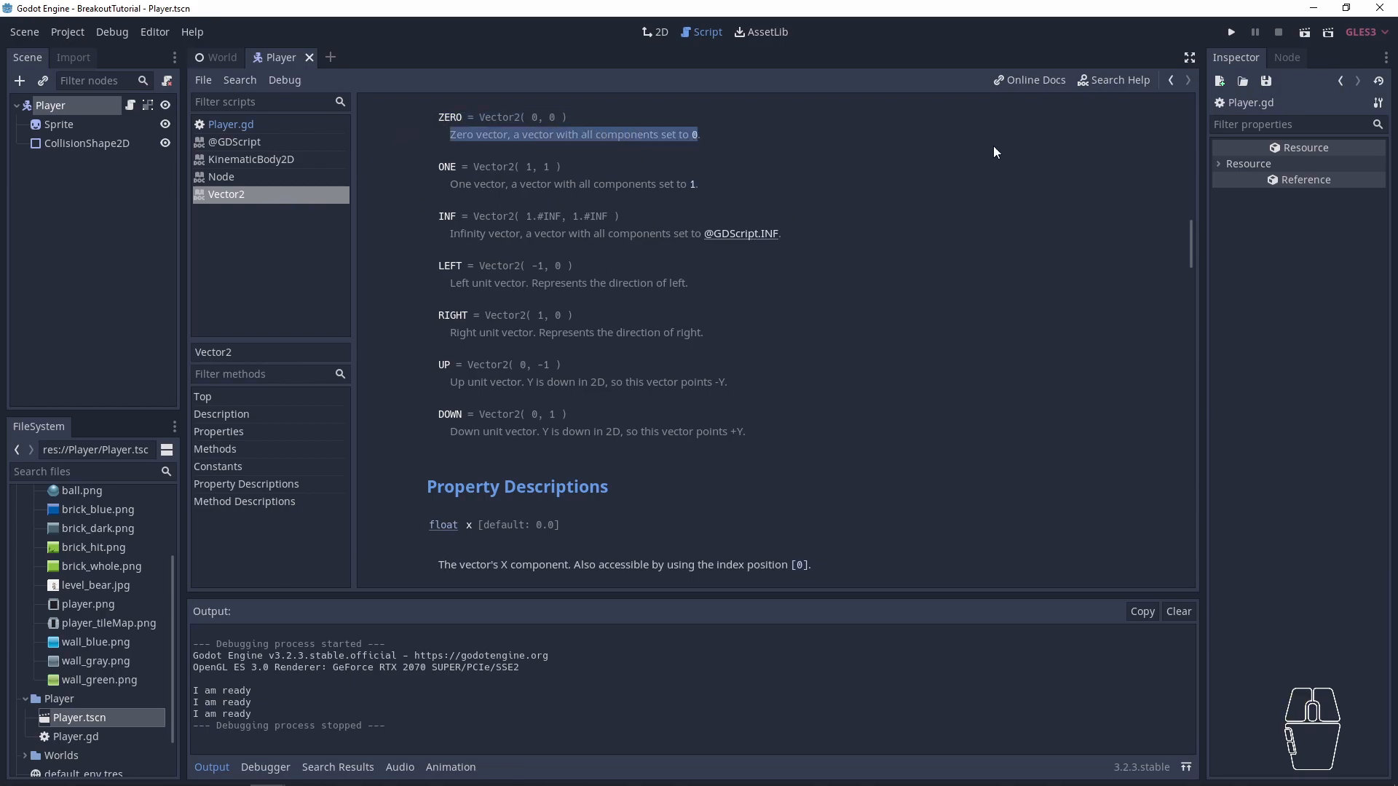
click(1112, 81)
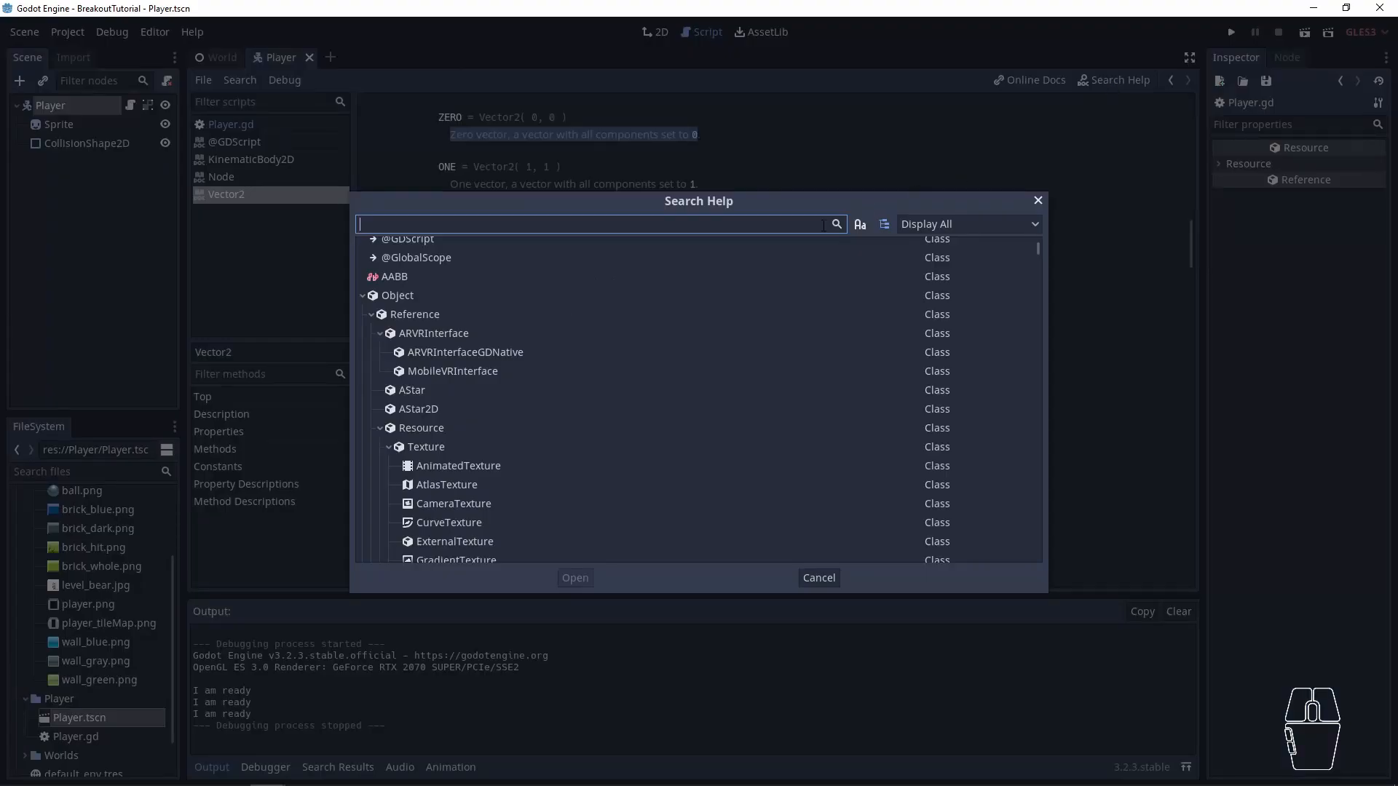
scroll(520, 342, down, 3)
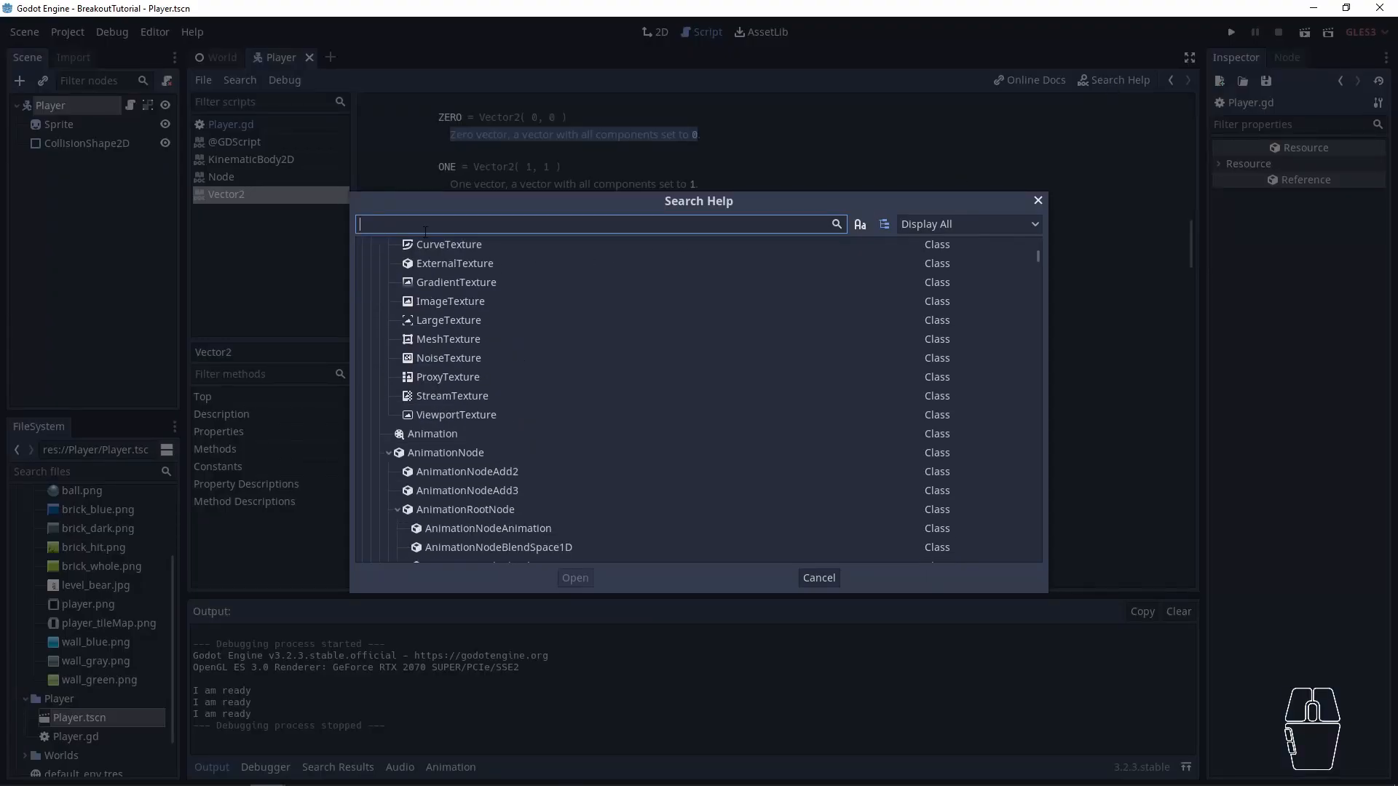
text(Vecto)
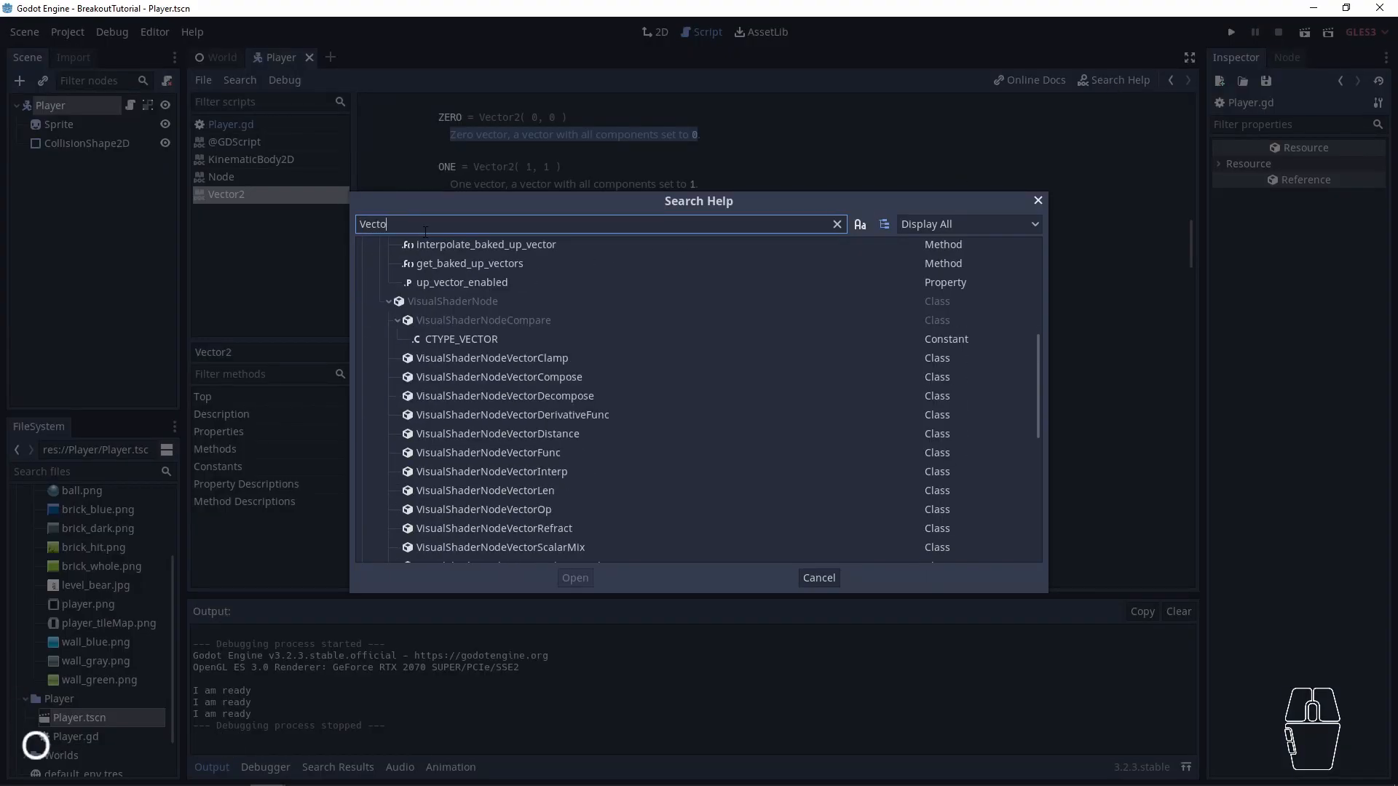
text(r2)
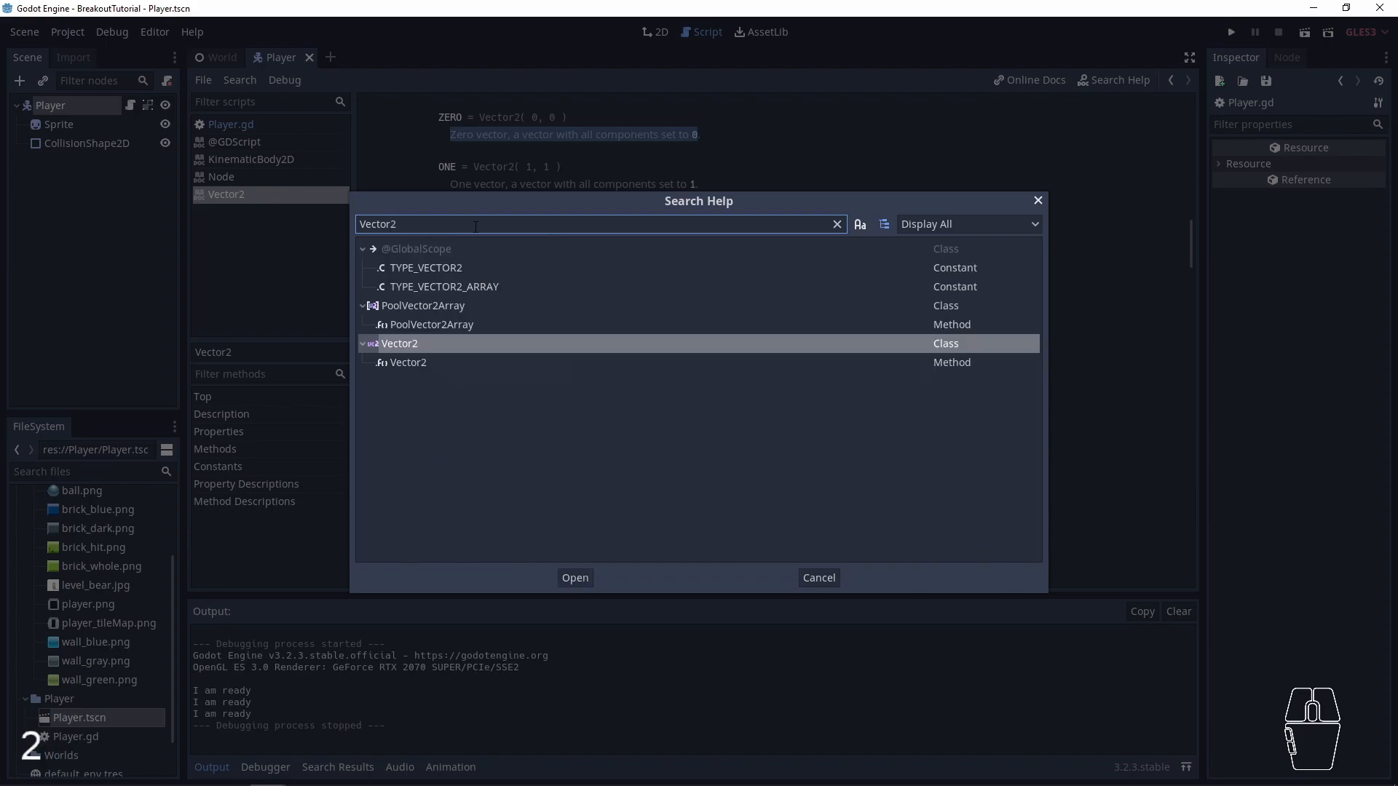
click(418, 347)
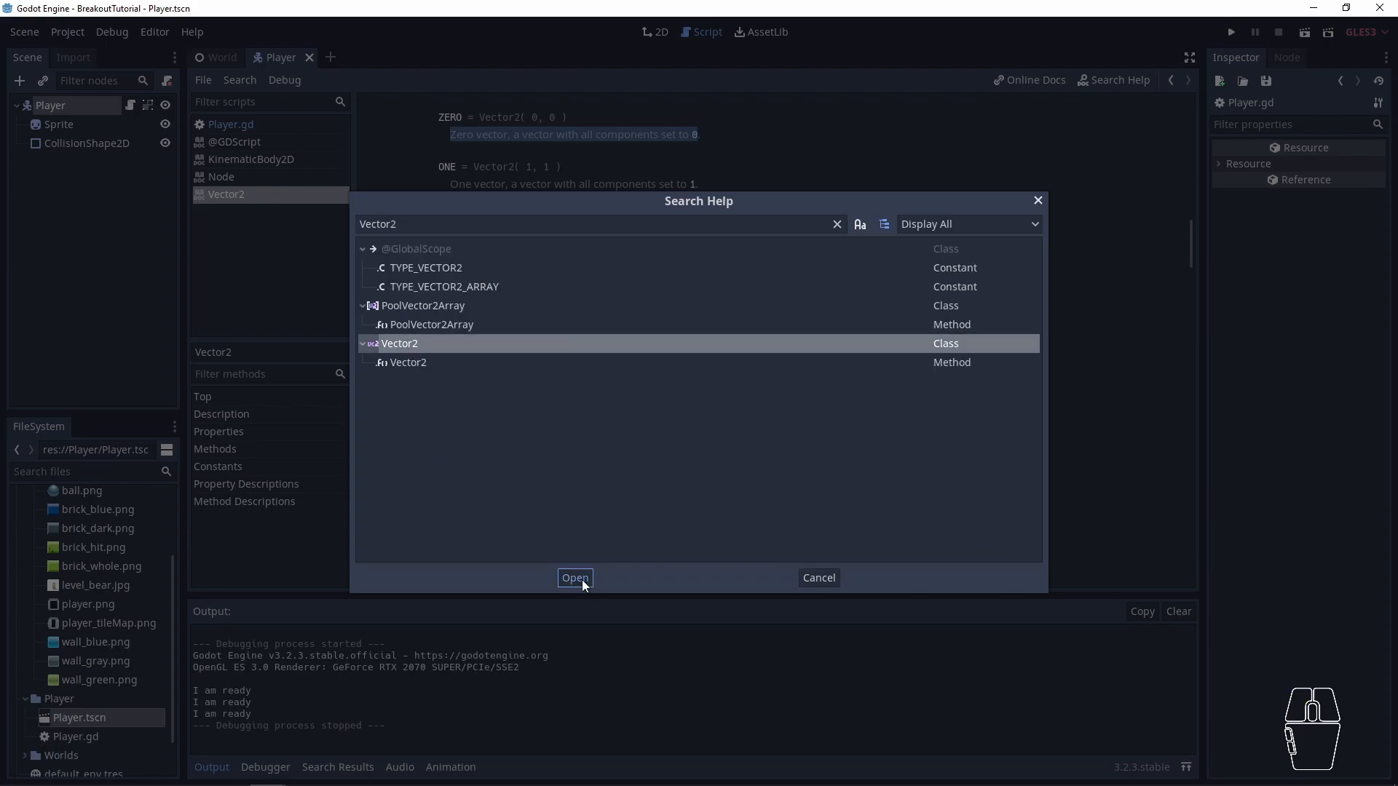
click(576, 578)
drag(413, 120, 632, 519)
click(231, 128)
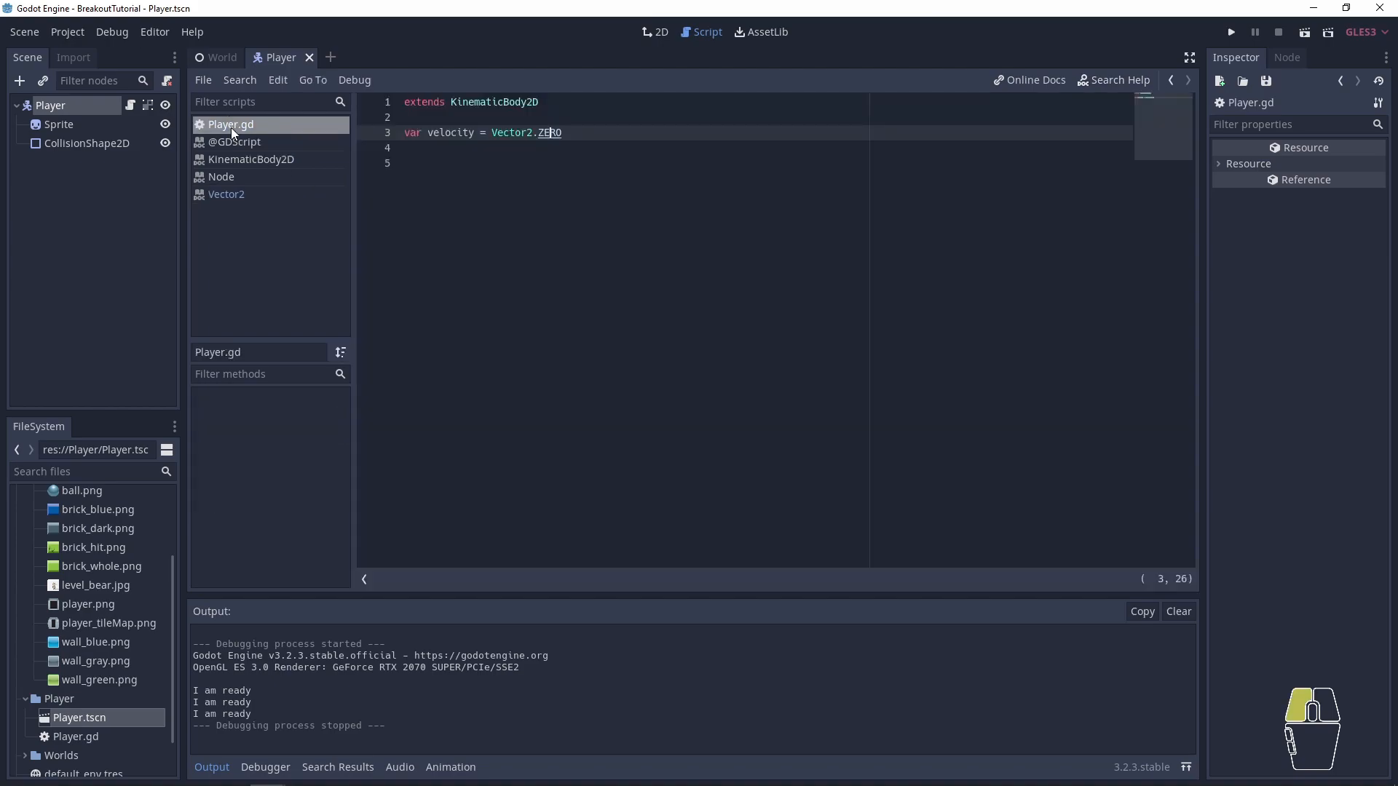
- Check the definition of ZERO in the Vector2 documentation again, returning to Player.gd
key(Return)
key(Return)
key(ctrl)
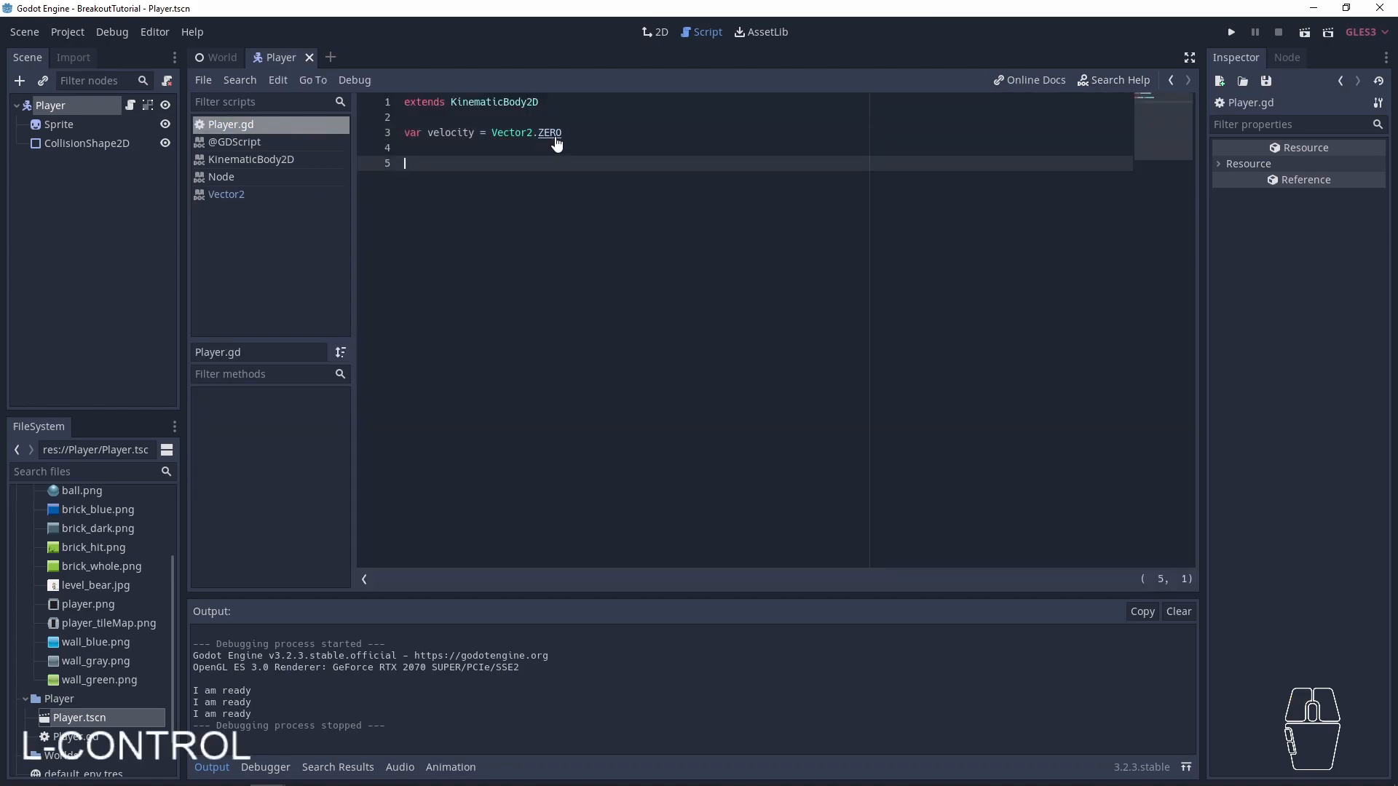
ctrl+click(550, 133)
drag(569, 119, 430, 122)
click(430, 120)
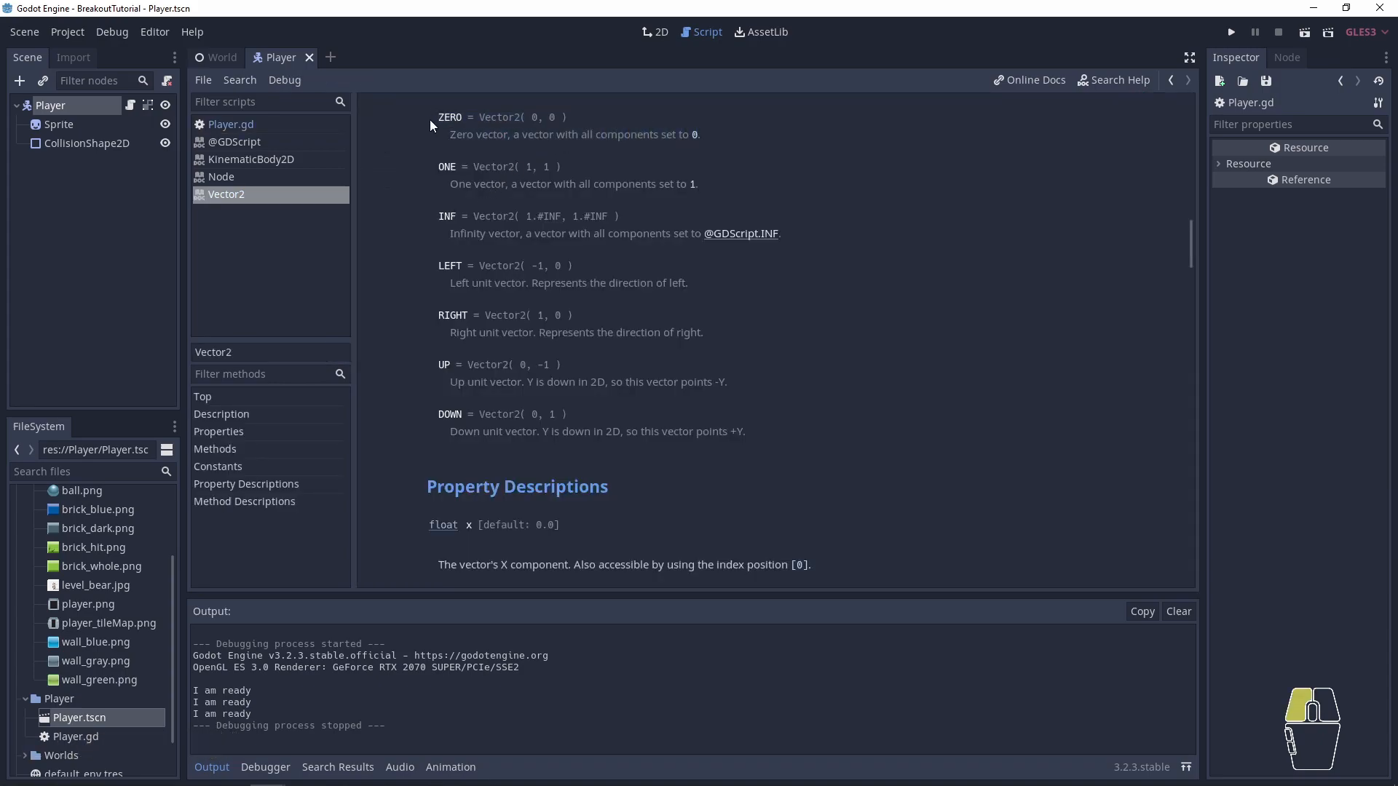
drag(568, 119, 477, 119)
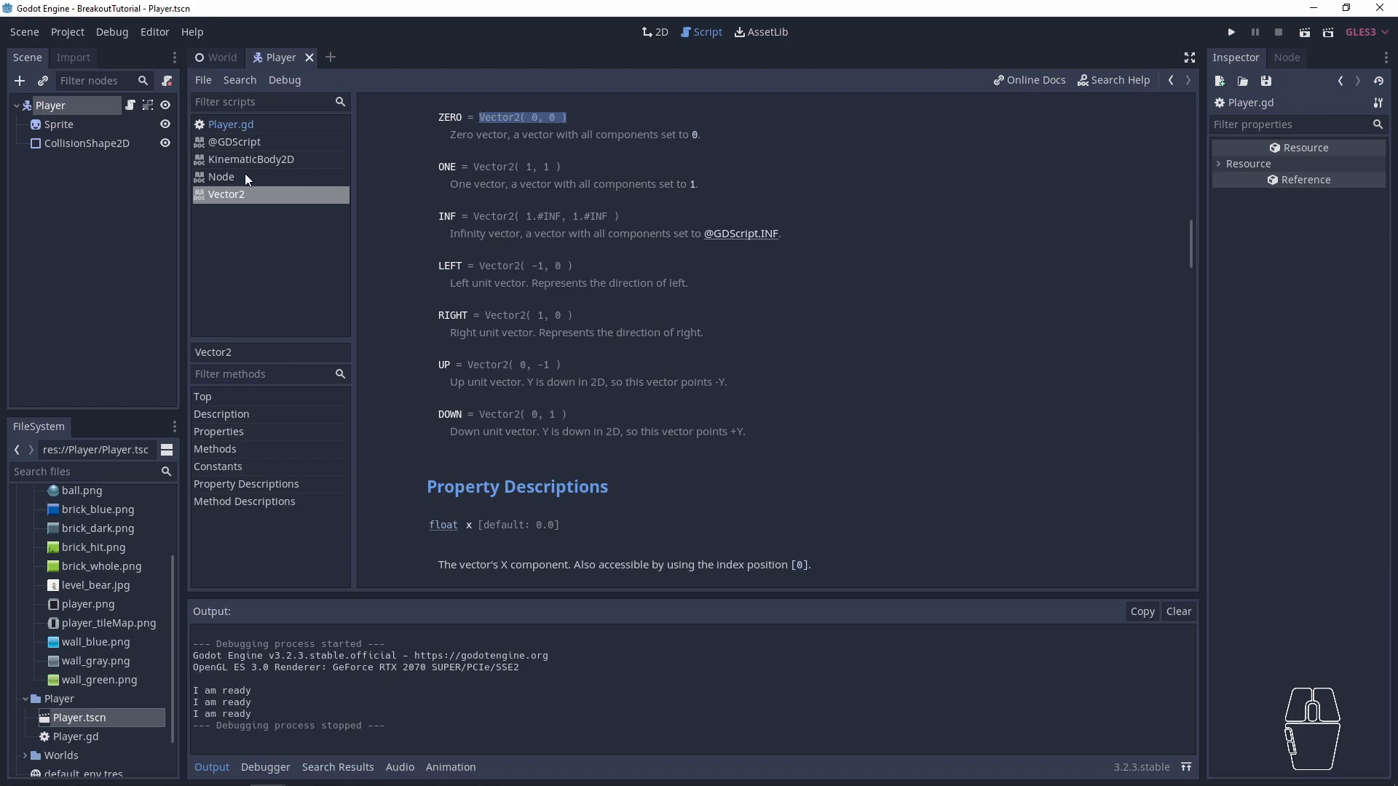
click(243, 124)
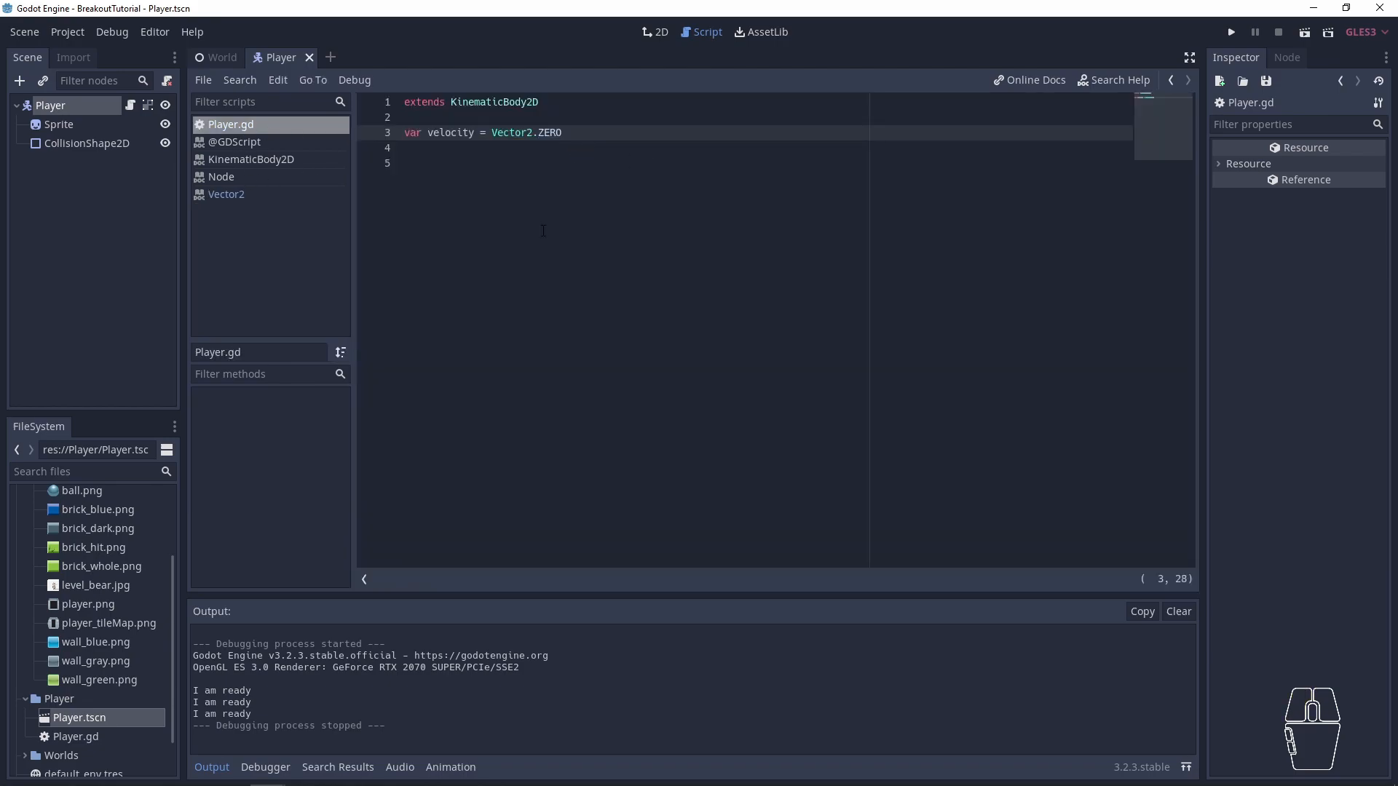
- Declare func _physics_process(delta): below the velocity variable in Player.gd, with blank lines for its body
key(Return)
key(Return)
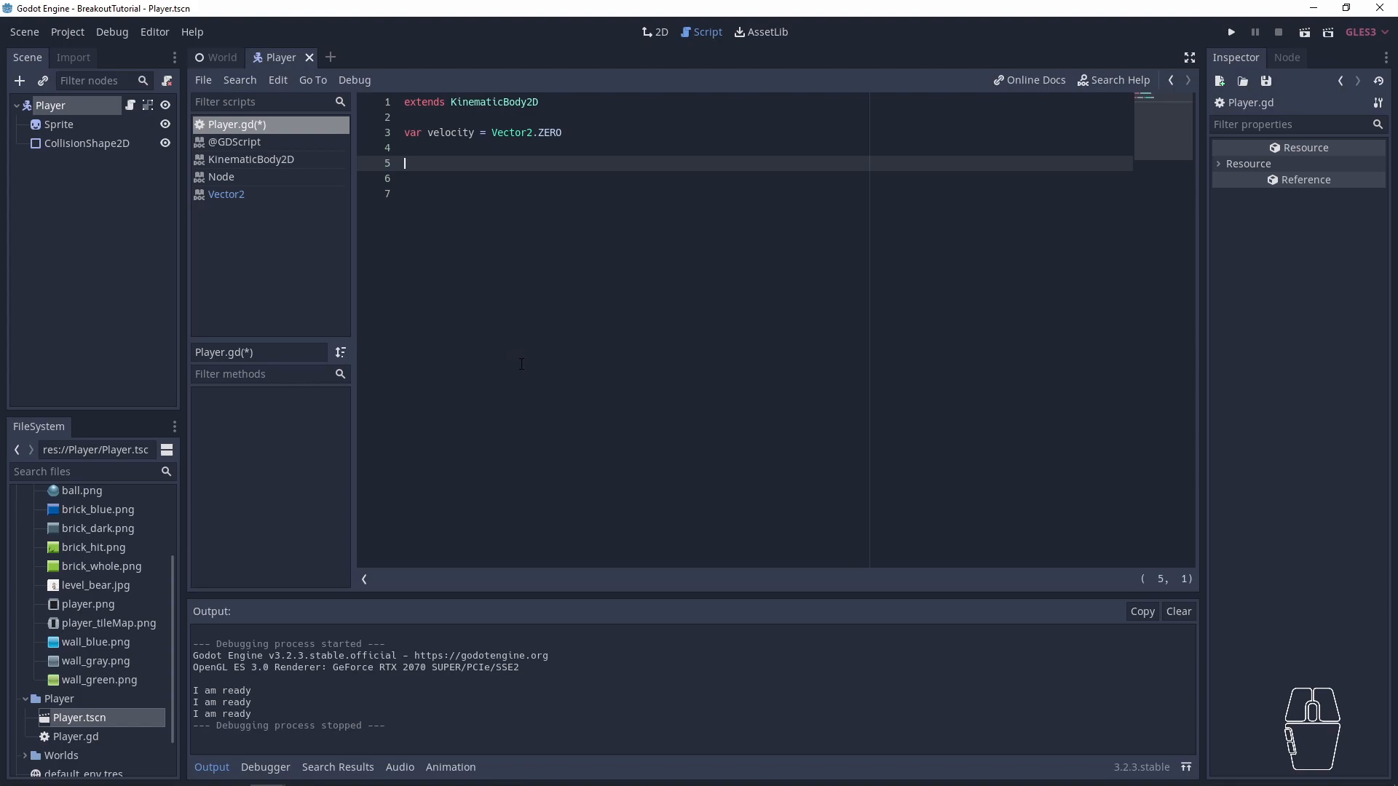
text(func _physics_process(delta):)
key(Return)
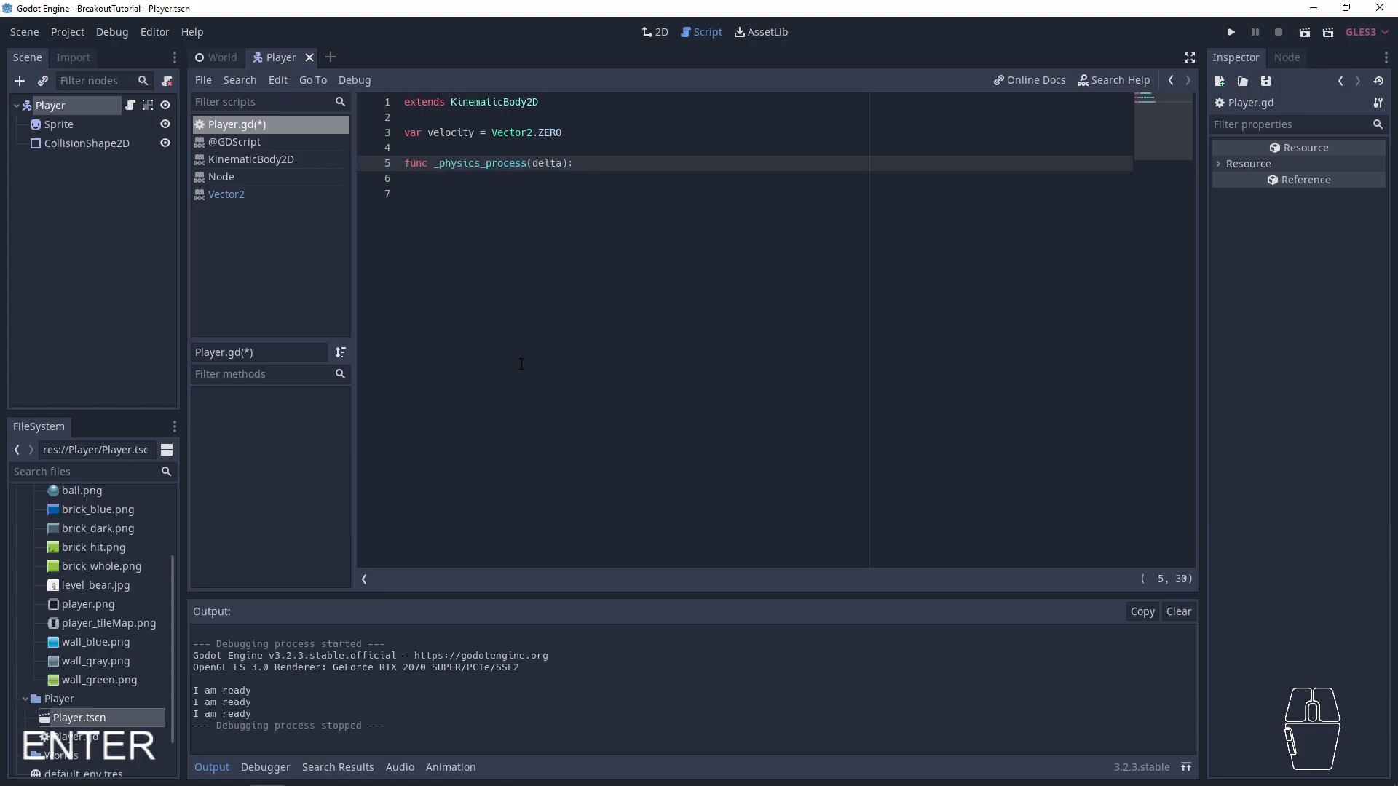
key(Return)
double_click(515, 164)
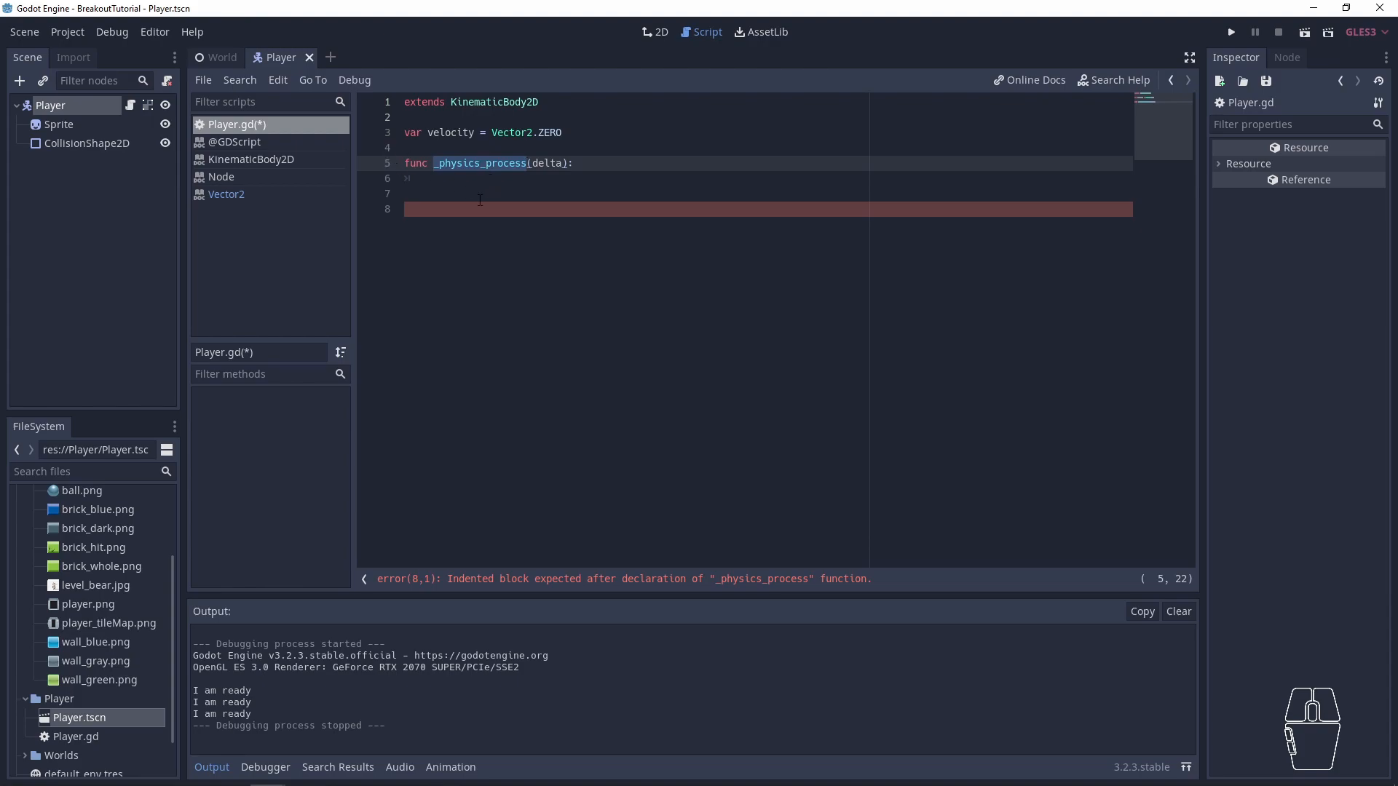
click(487, 179)
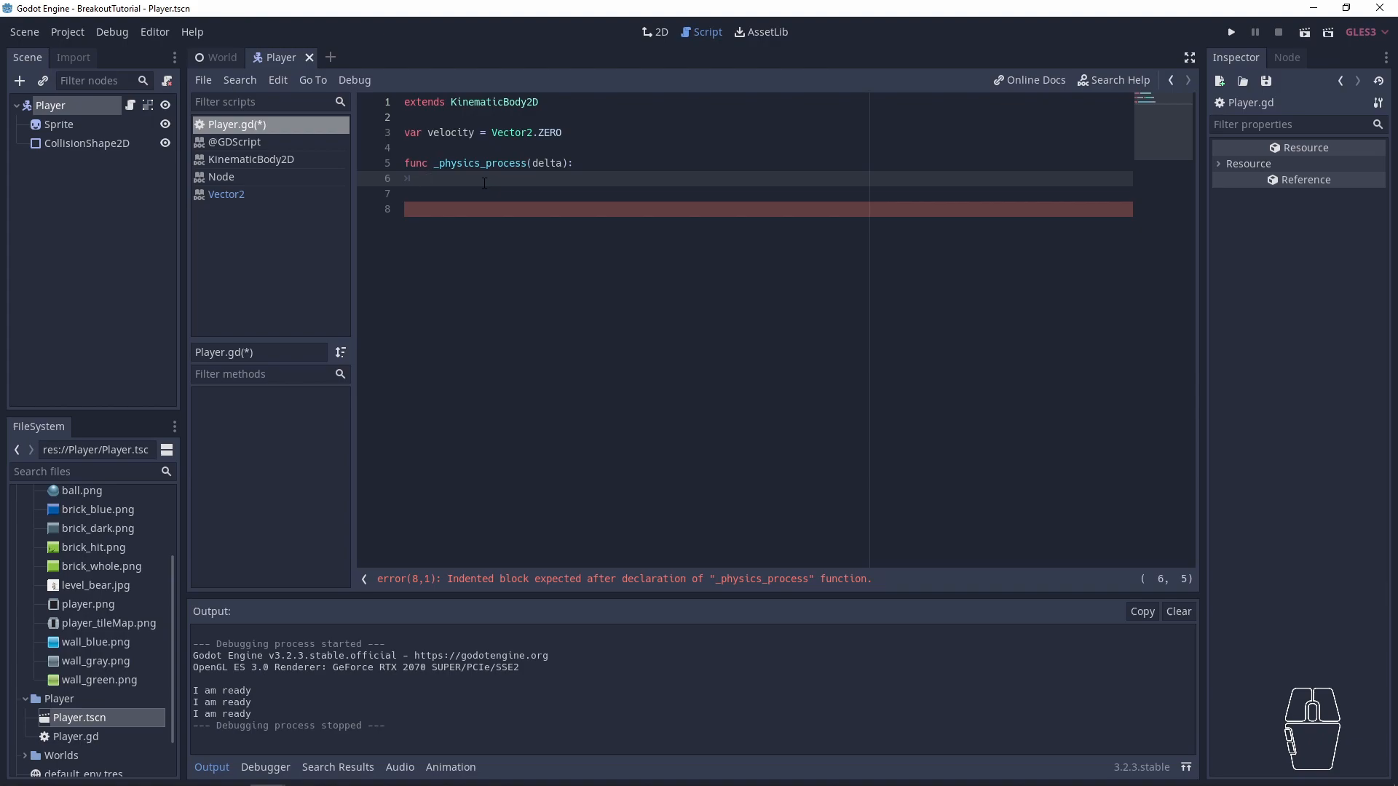
key(Down)
key(Down)
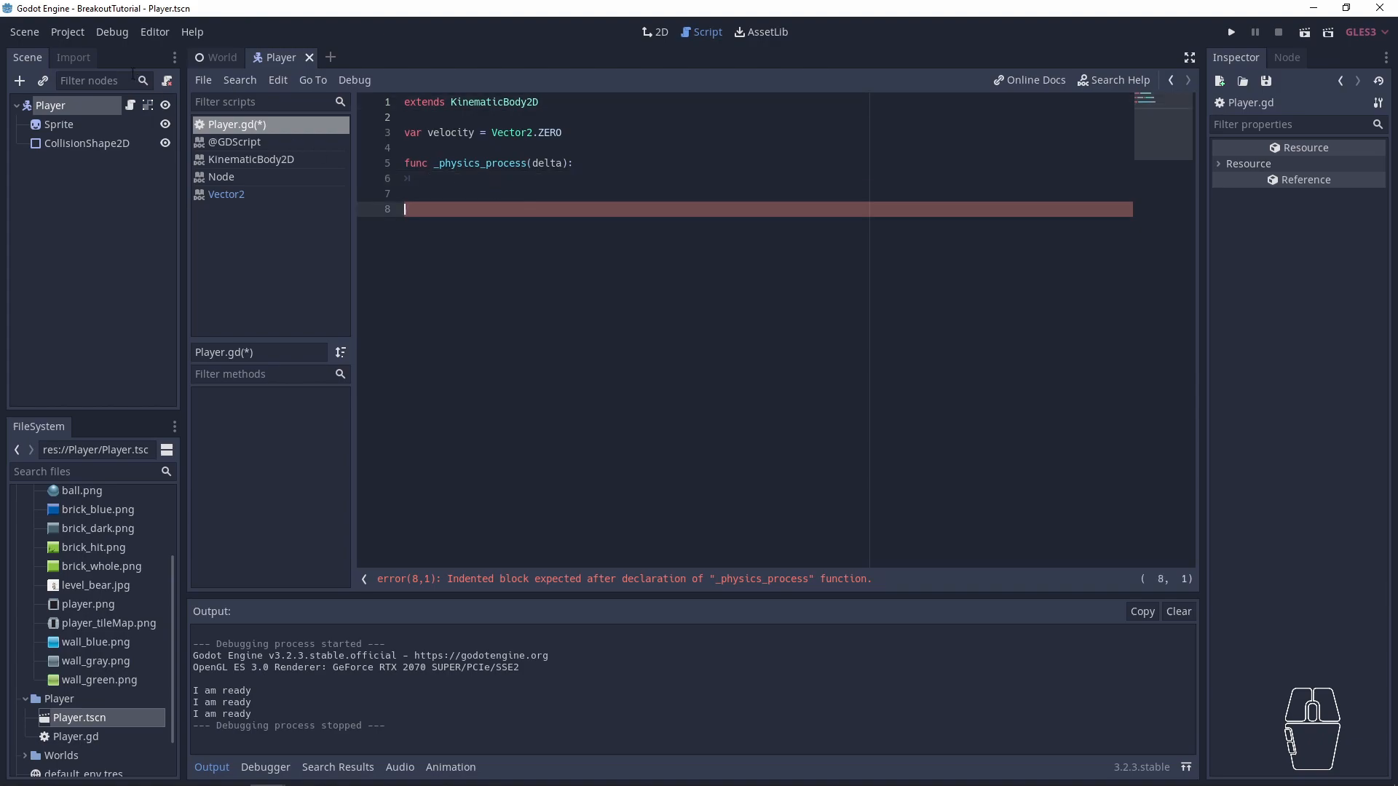
- Set Force Fps to 60 in the project's Debug settings and close the project settings
click(71, 31)
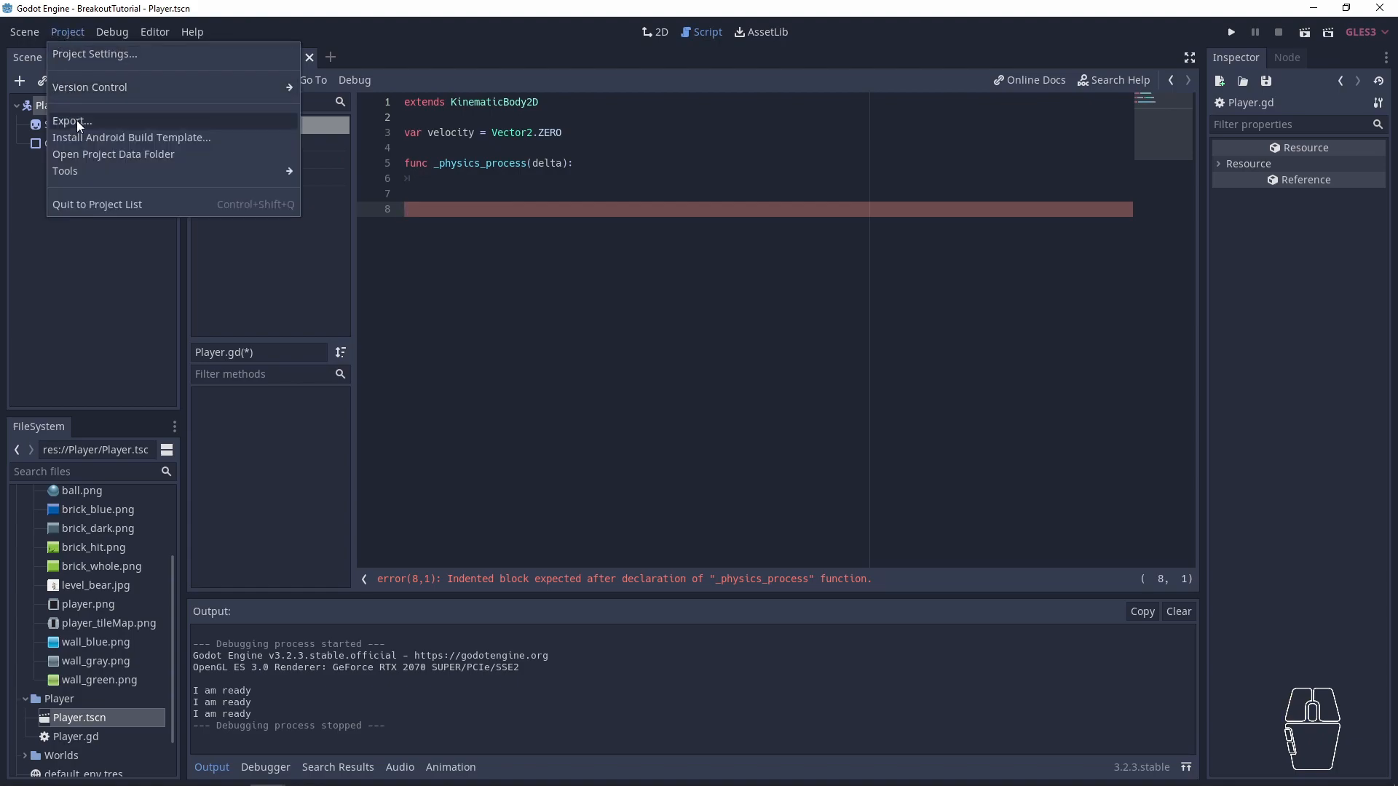
click(93, 54)
click(421, 316)
click(814, 269)
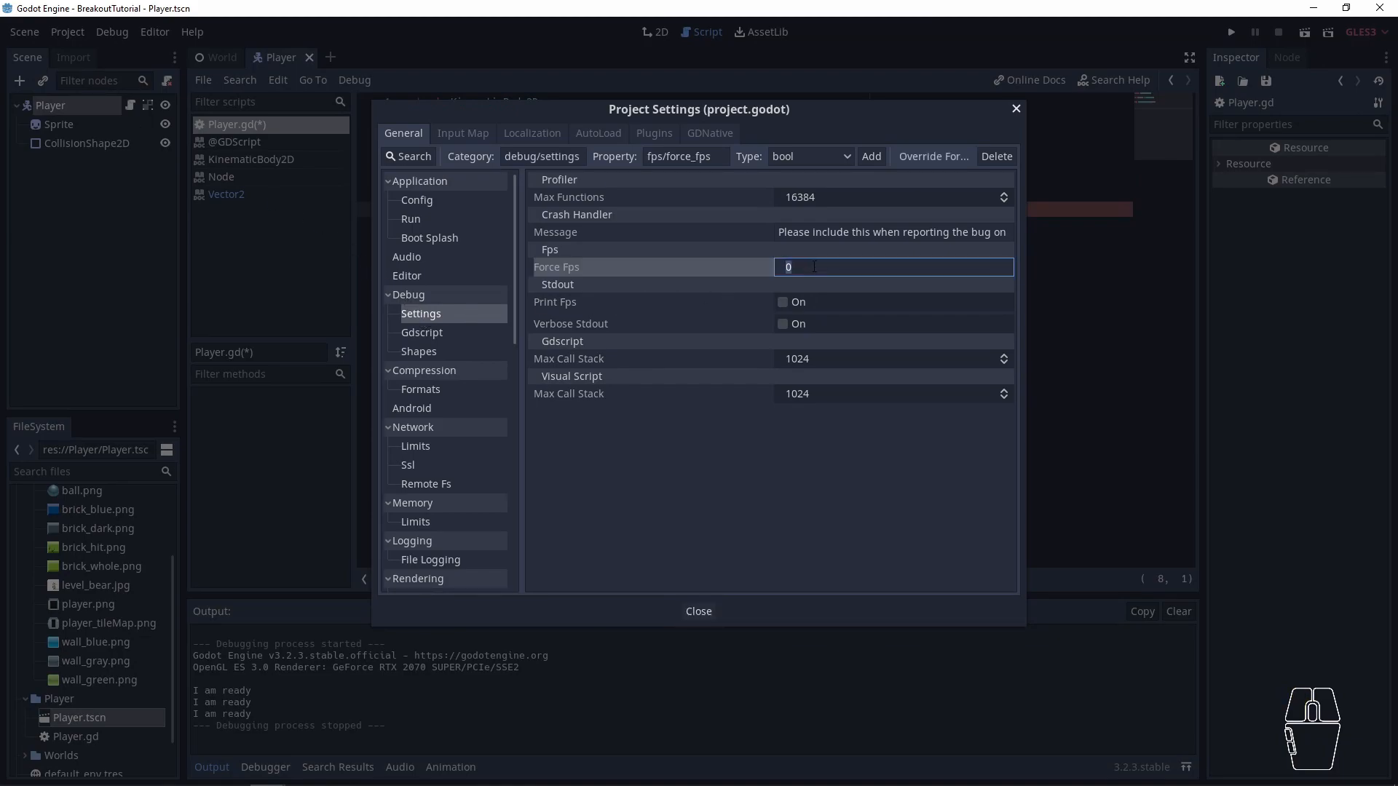
text(60)
click(699, 611)
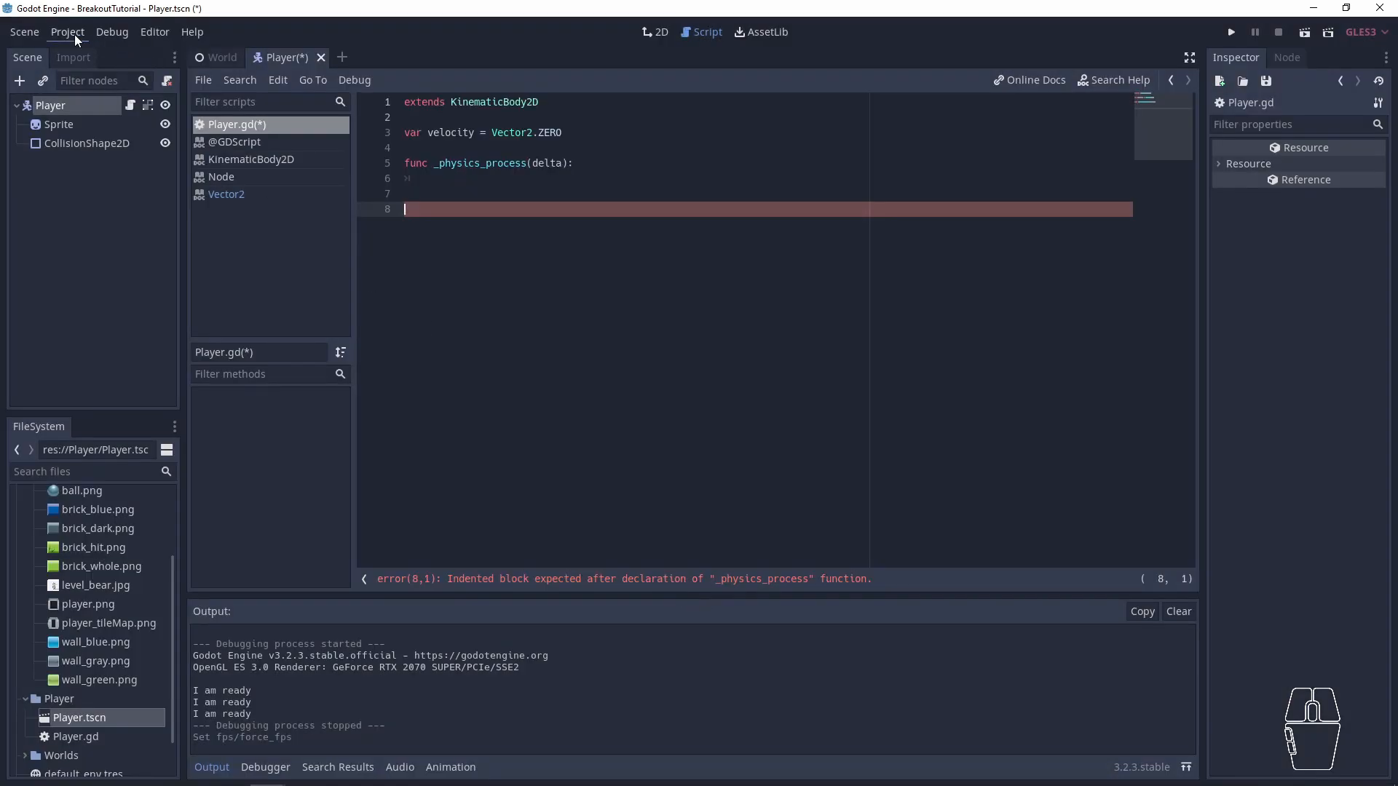
- Set the display window's stretch Mode to 2d and Aspect to keep in the project settings and close them
click(74, 33)
click(78, 57)
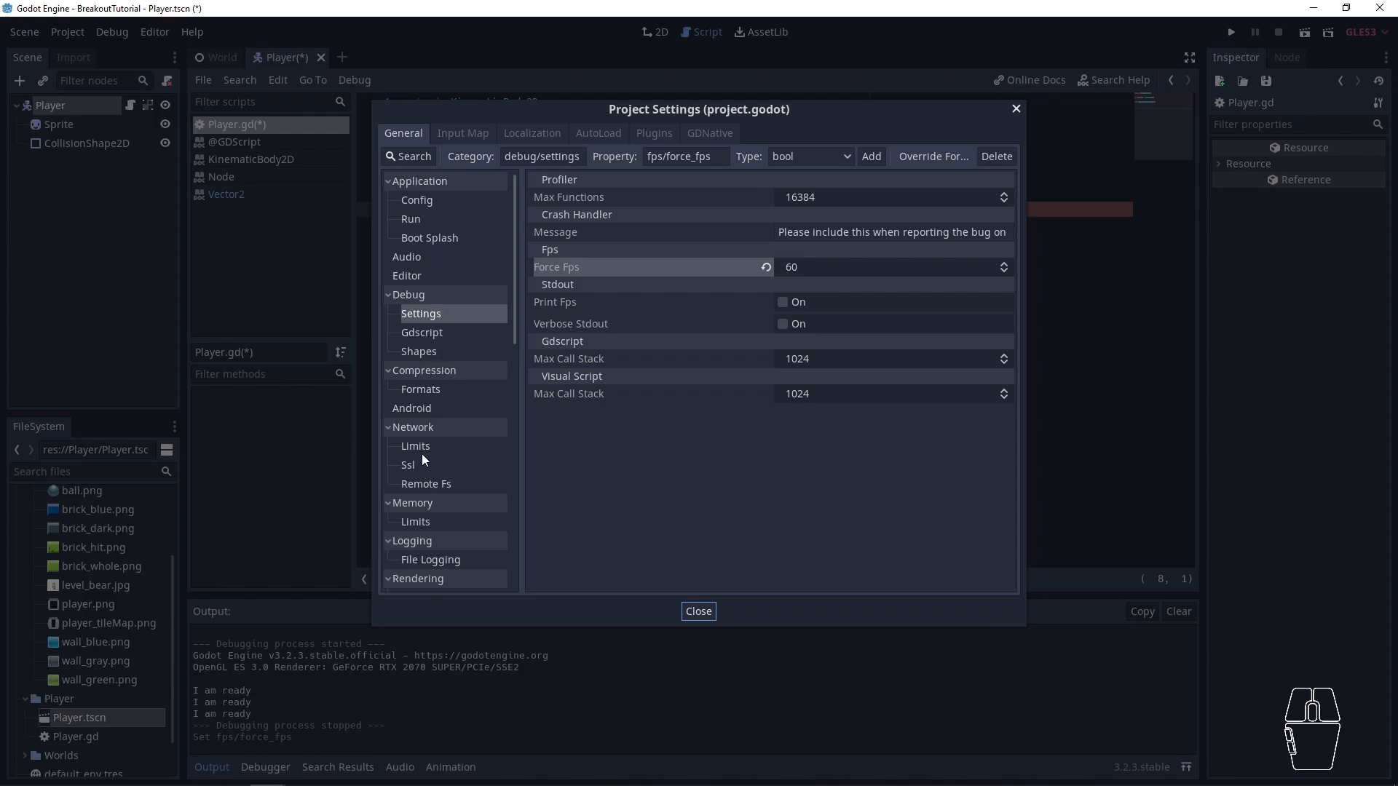
scroll(423, 455, down, 5)
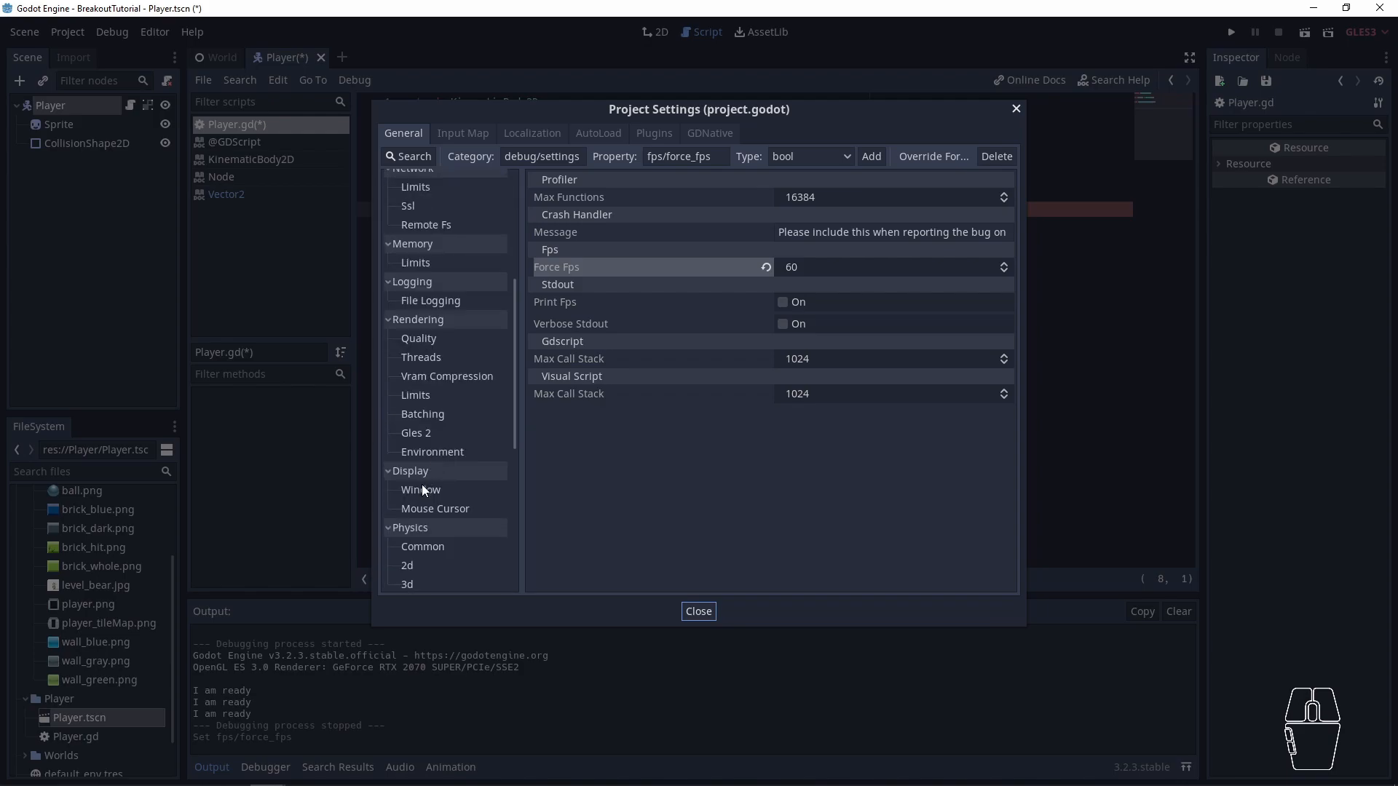
click(421, 489)
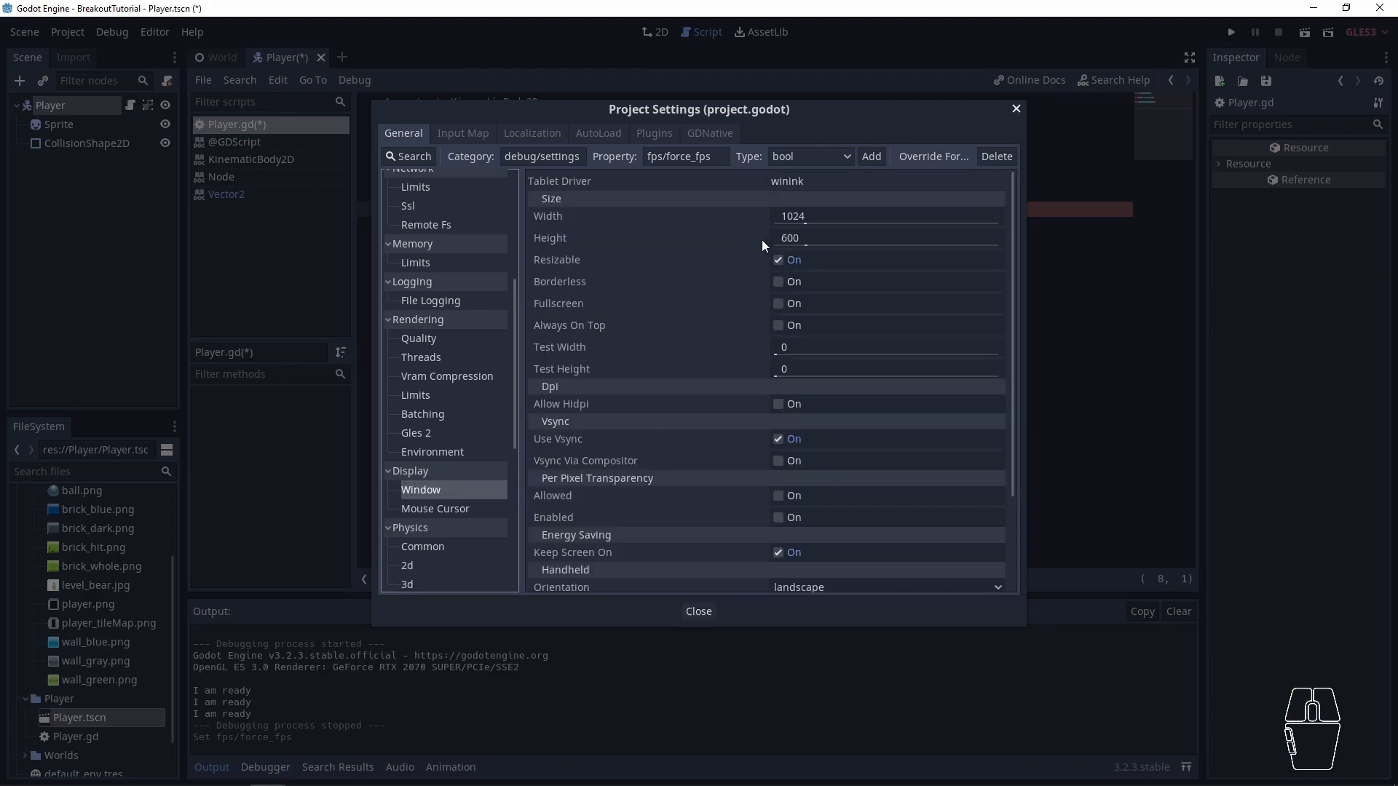
scroll(678, 391, down, 3)
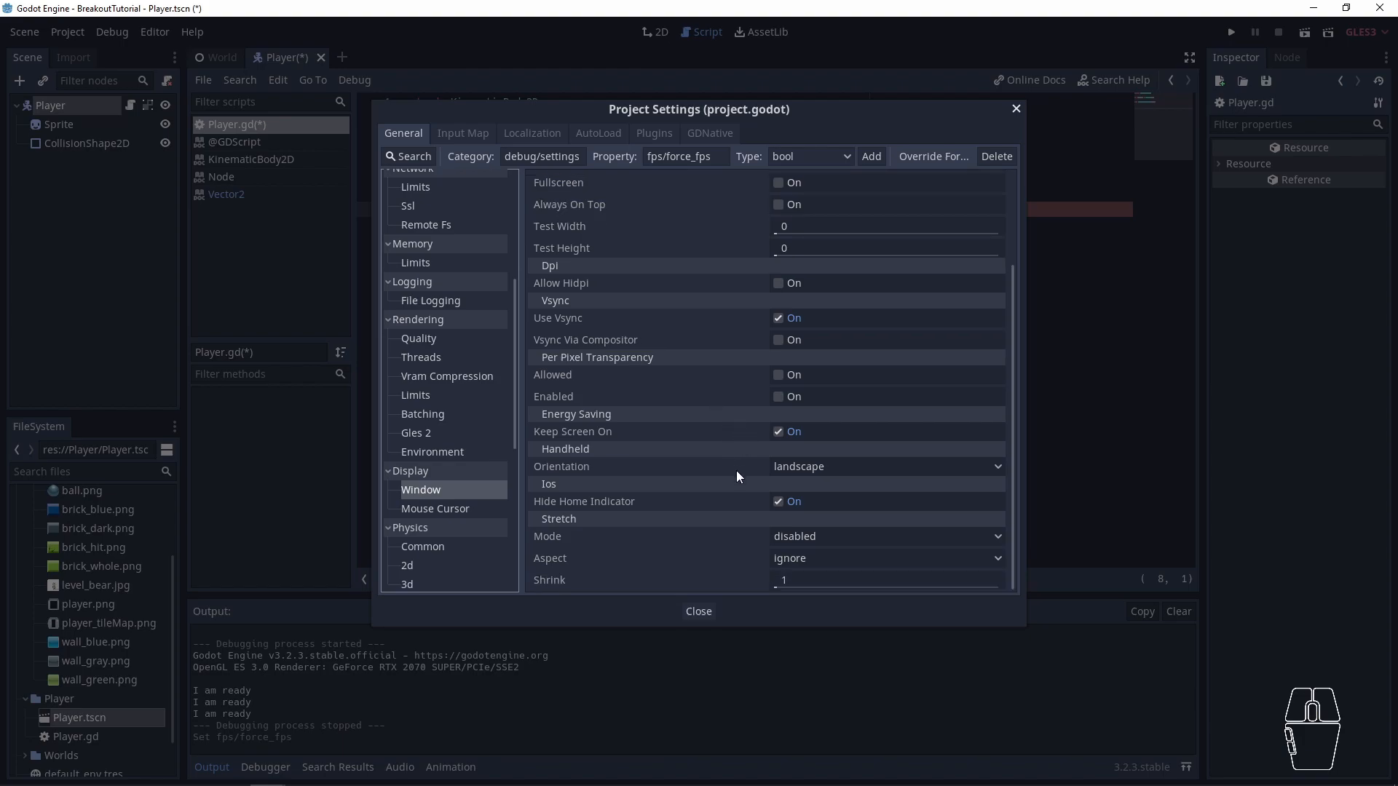
click(810, 537)
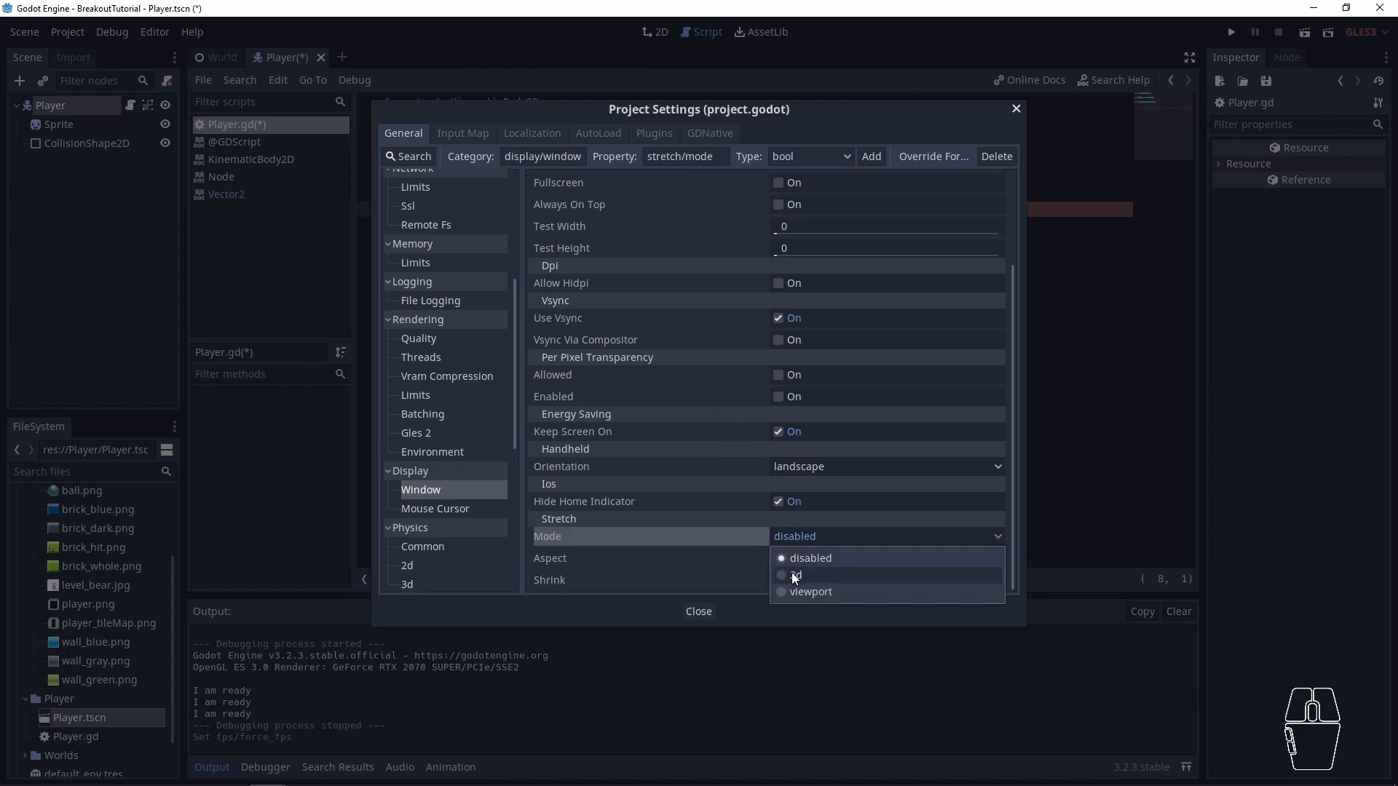
click(795, 576)
click(804, 560)
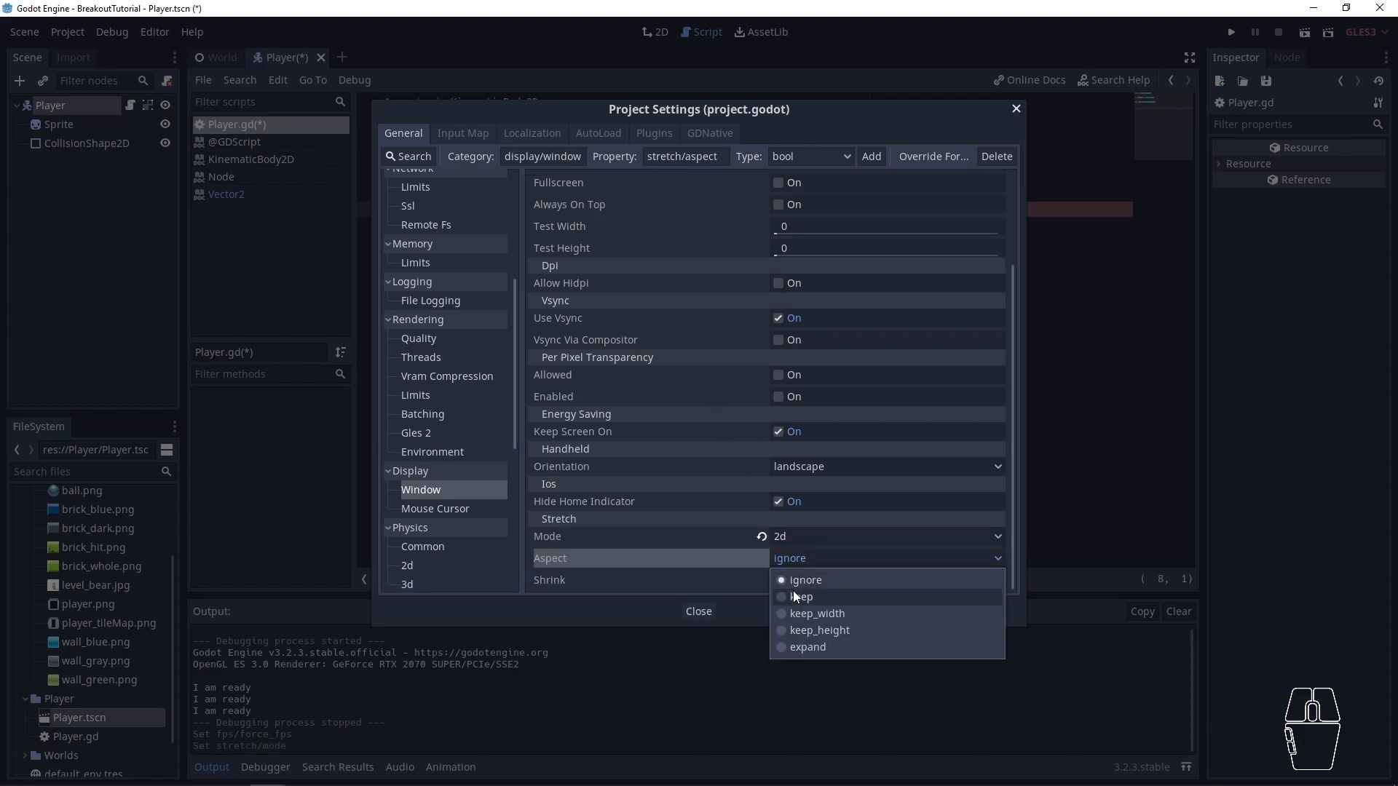
click(793, 593)
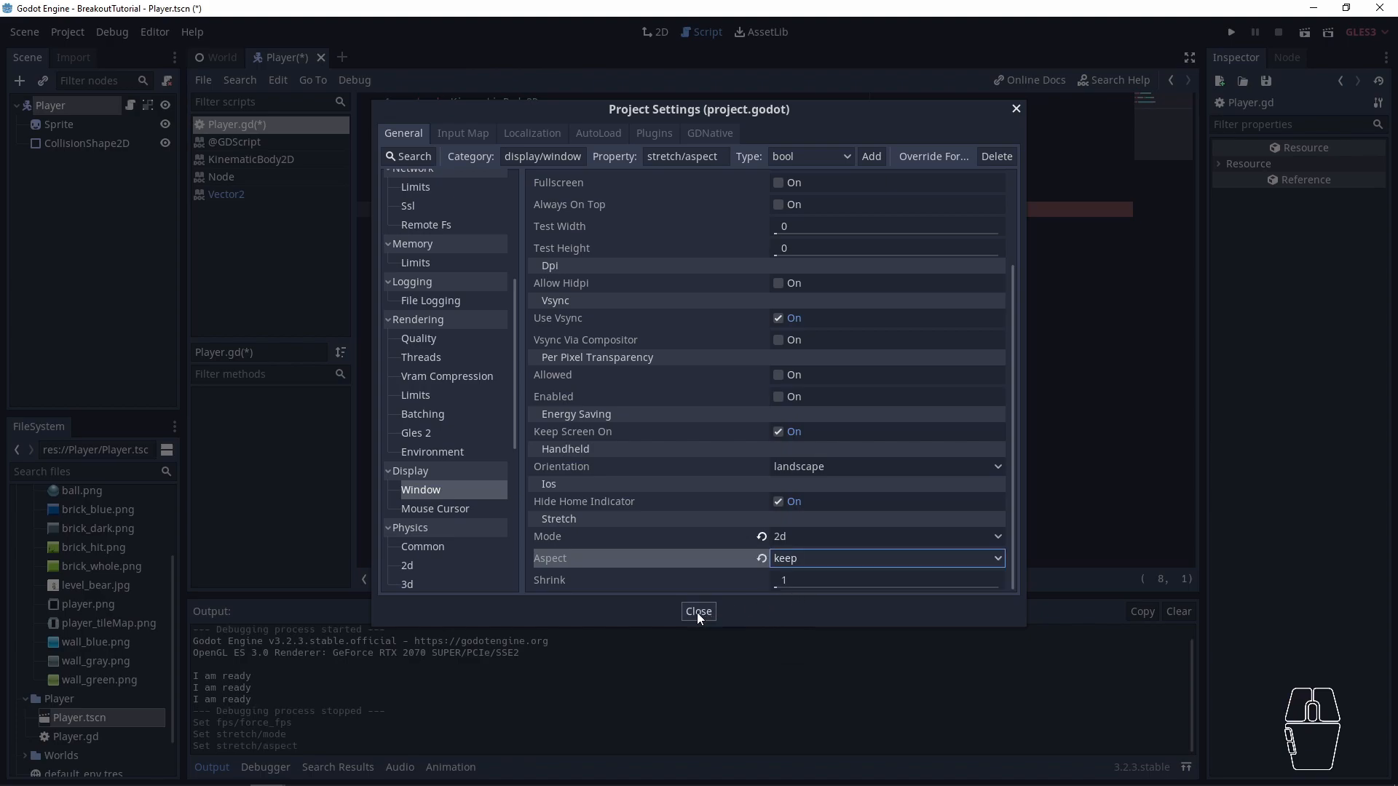
click(1016, 109)
- Give _physics_process in Player.gd a pass statement as its body and save, dismissing the error dialogs
key(F5)
key(BackSpace)
key(BackSpace)
text(pass)
key(ctrl+s)
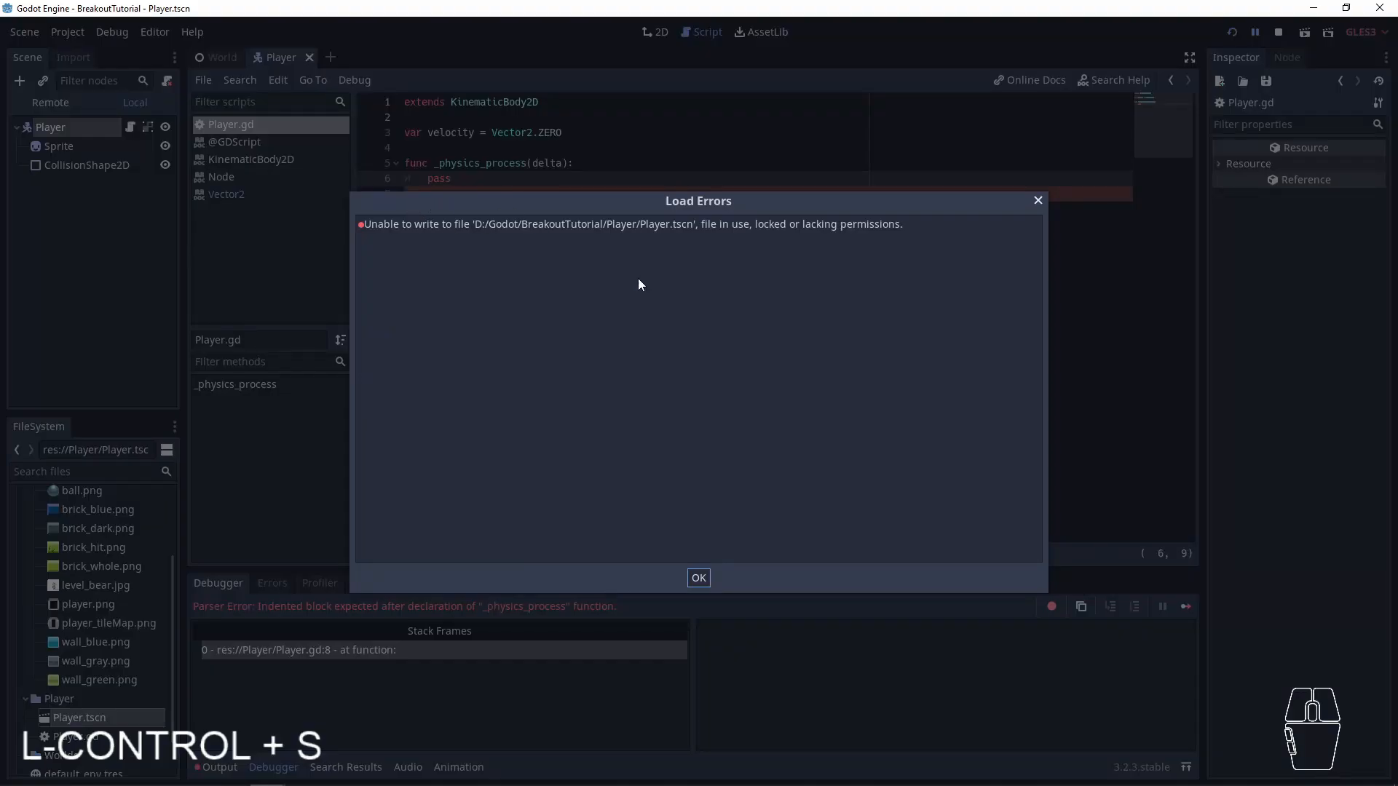
click(699, 579)
click(622, 235)
key(ctrl+s)
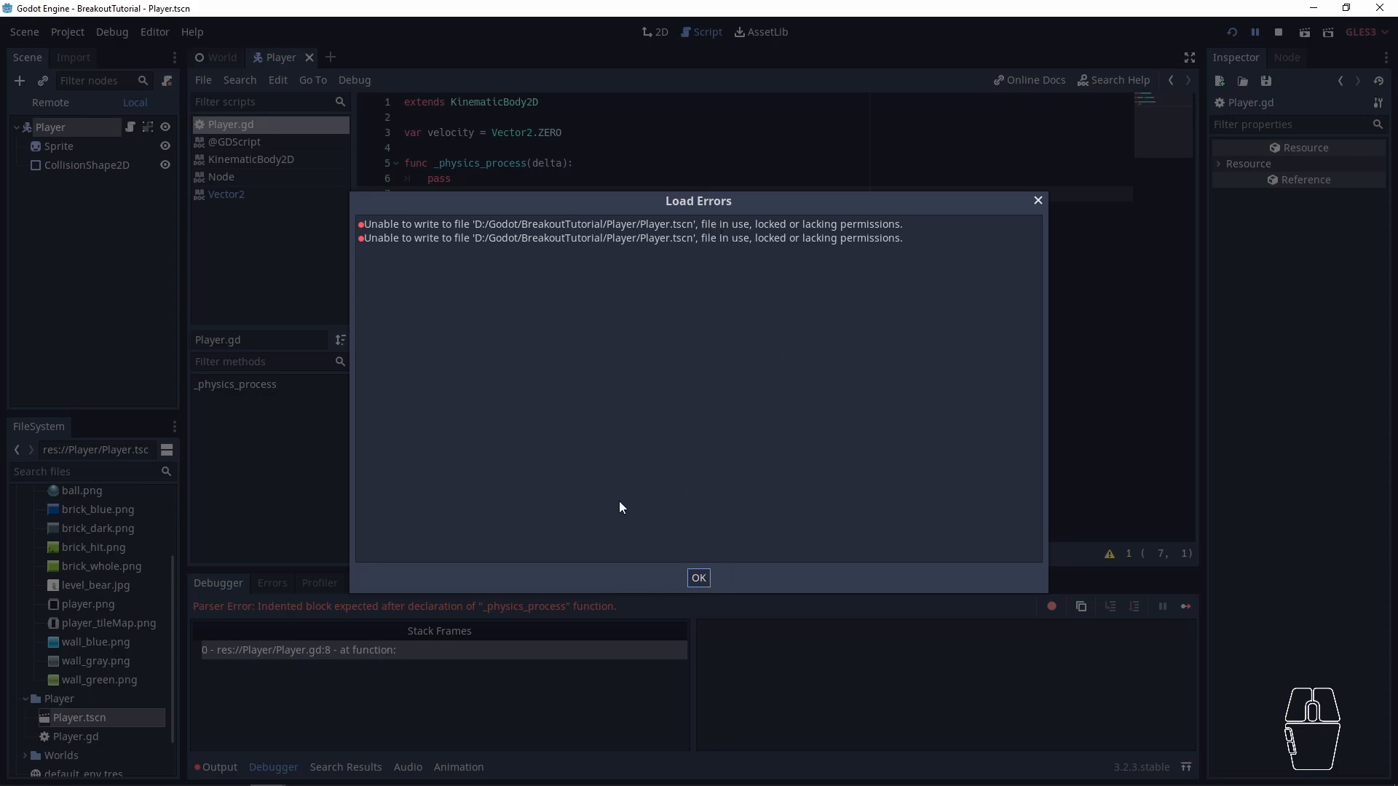
click(700, 578)
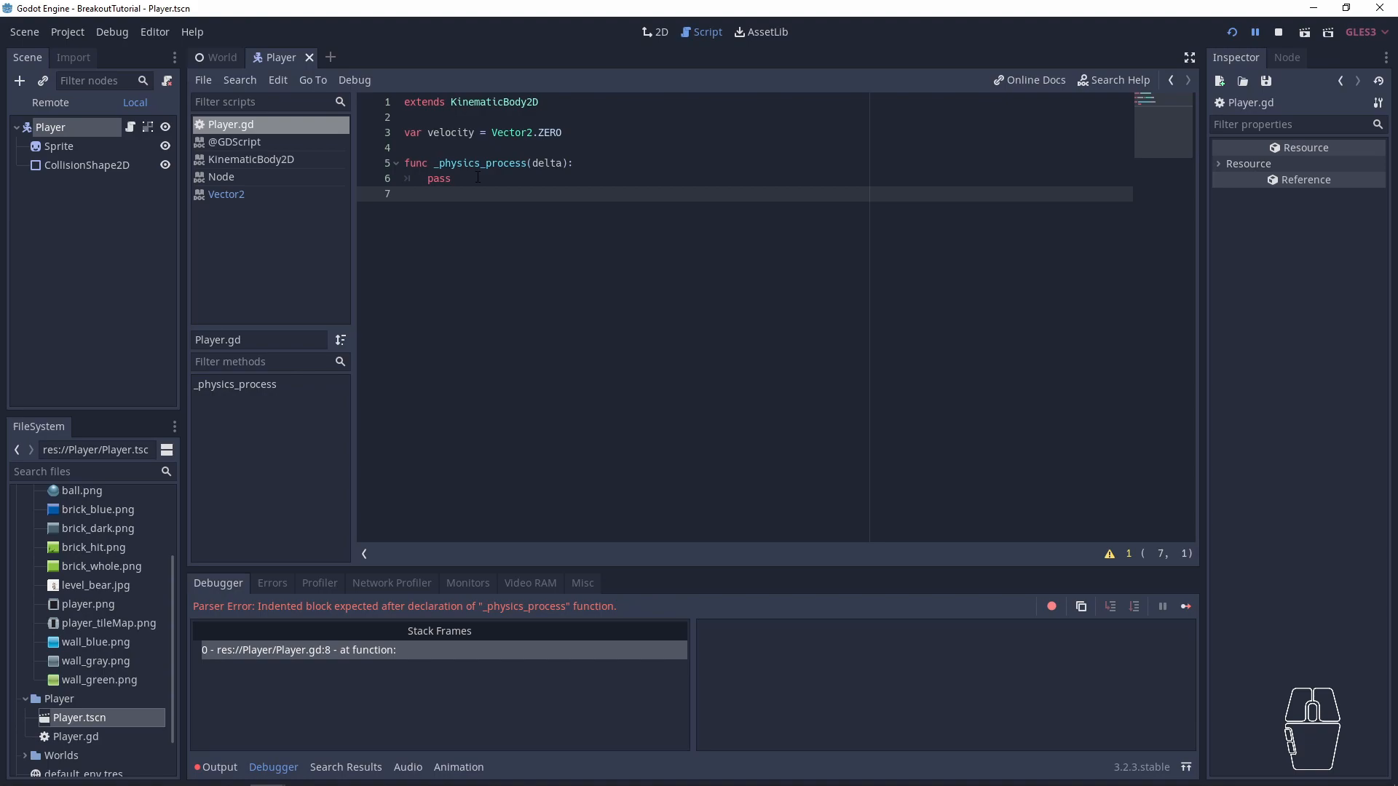
- Run the game, shrink its window to check how the keep aspect scales the scene, and close the game
key(F5)
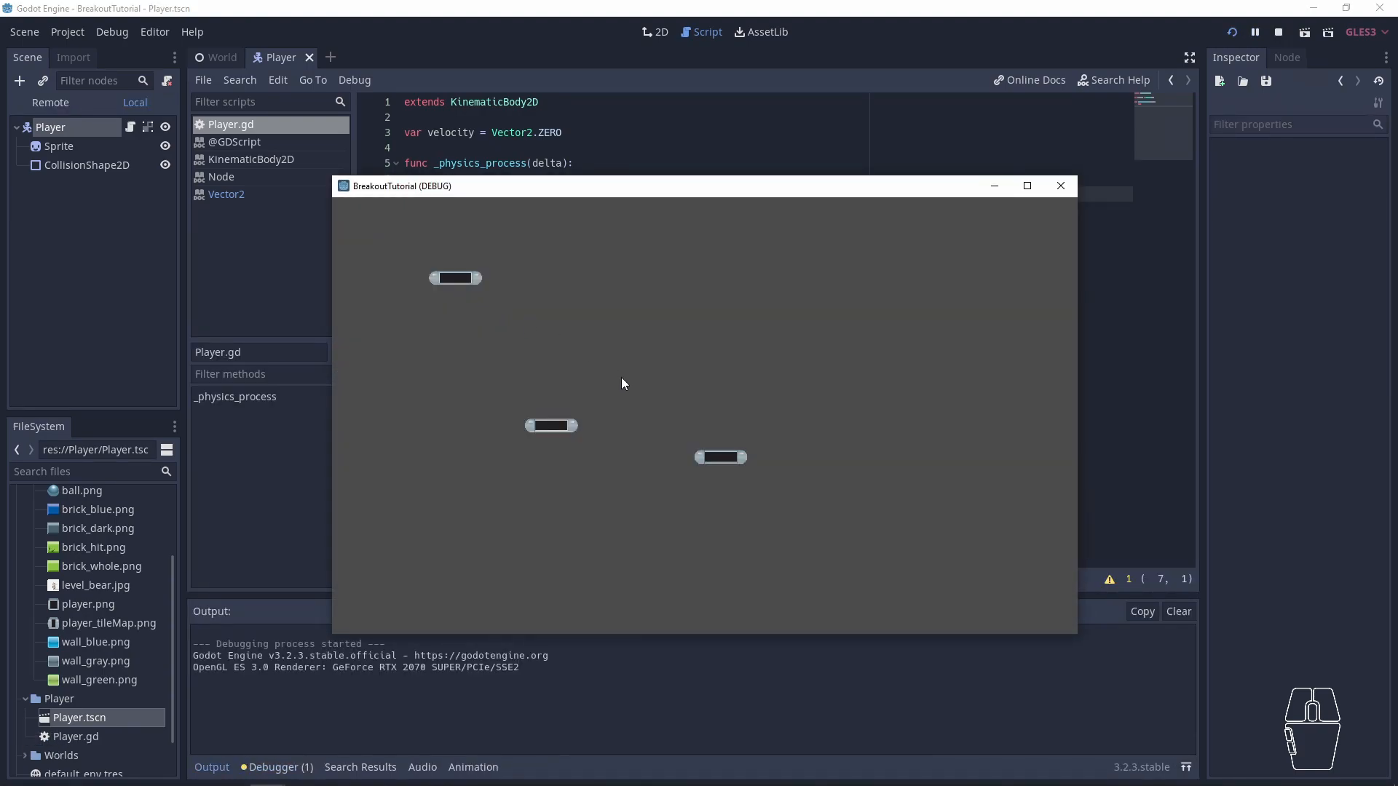
click(583, 548)
drag(1078, 635, 993, 546)
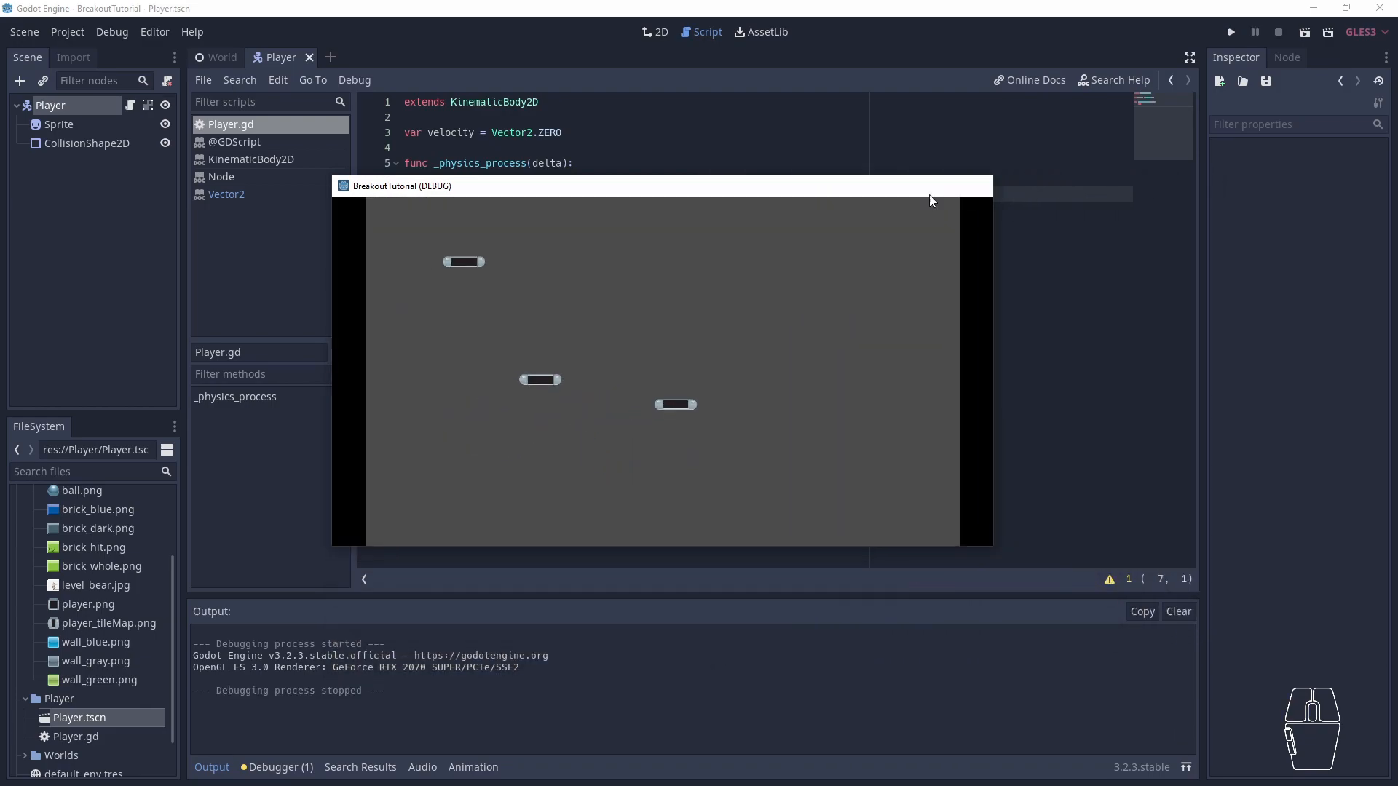
click(977, 186)
- Set the display window's stretch Aspect to ignore in the project settings and close them
click(68, 32)
click(71, 54)
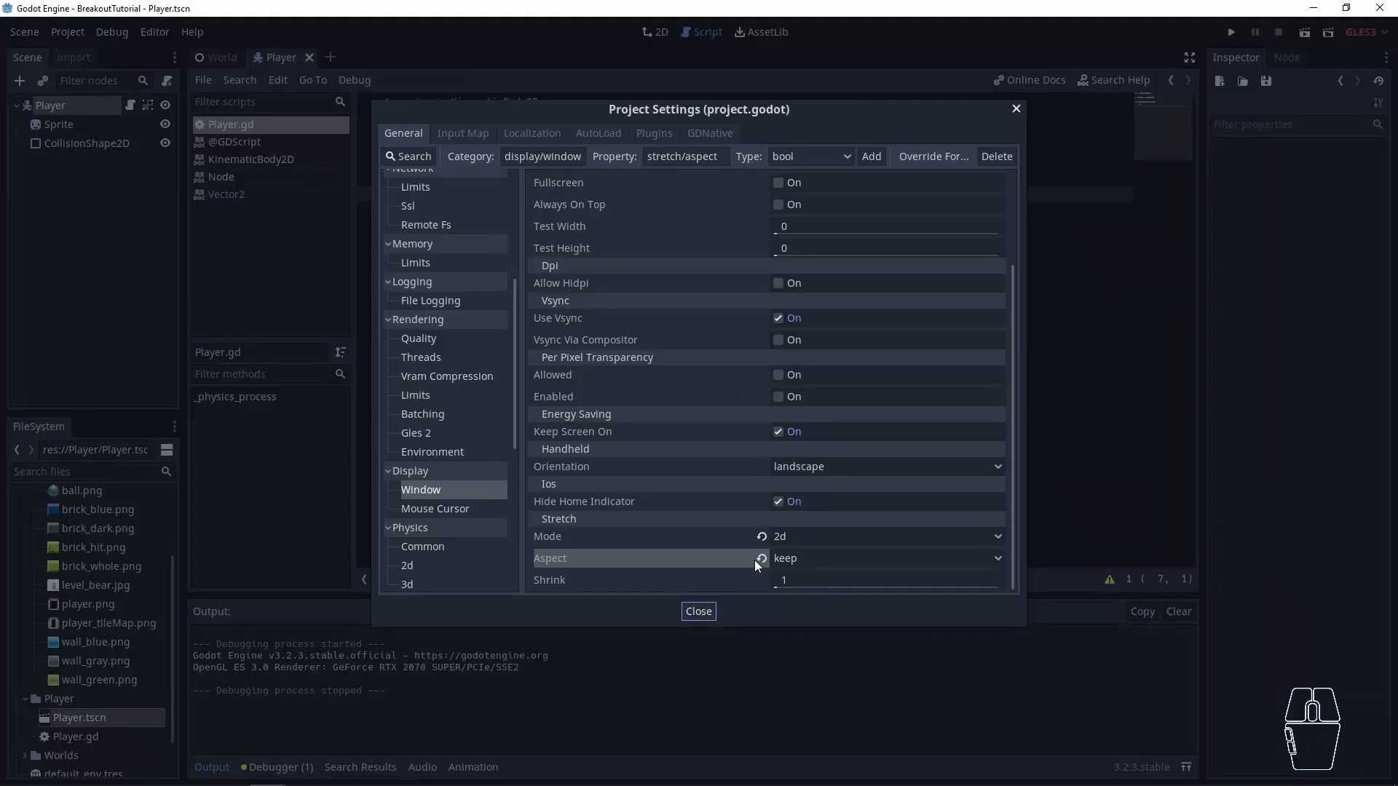
click(794, 558)
click(805, 581)
click(1017, 108)
- Run the game and shrink its window to check the scaling with the ignore aspect, closing the game
key(F5)
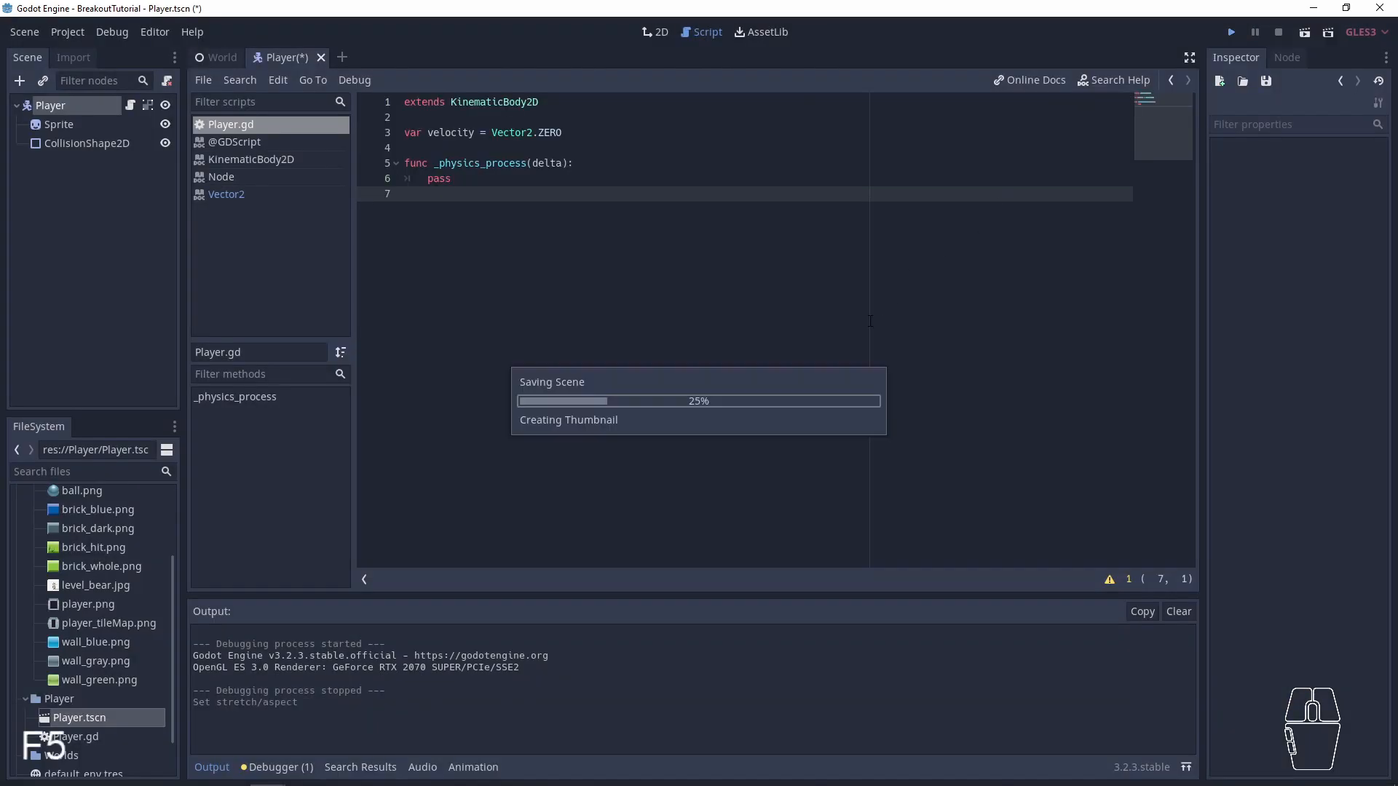
drag(1077, 632, 1002, 524)
click(986, 186)
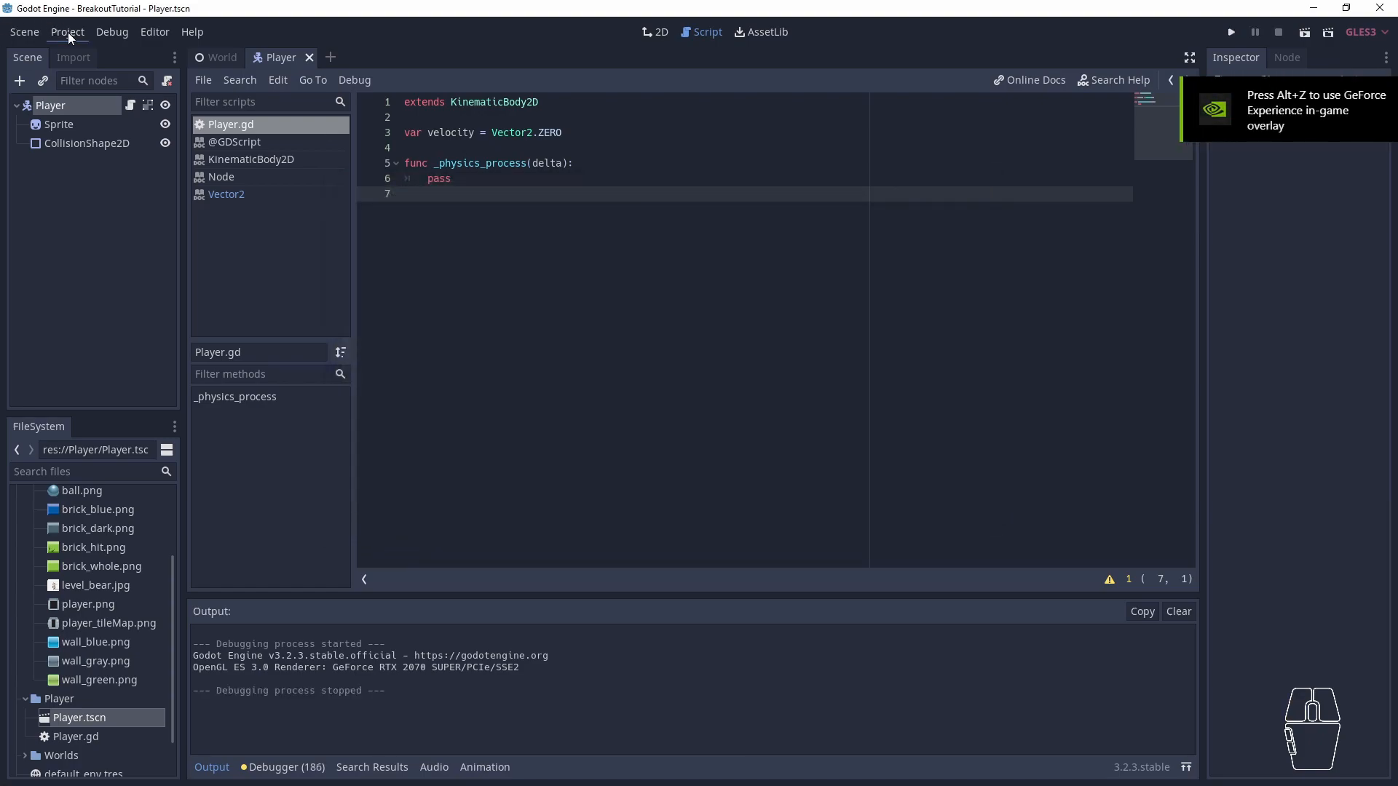
- Set the stretch Aspect to keep and the window Height to 768 in the project's display settings
click(71, 33)
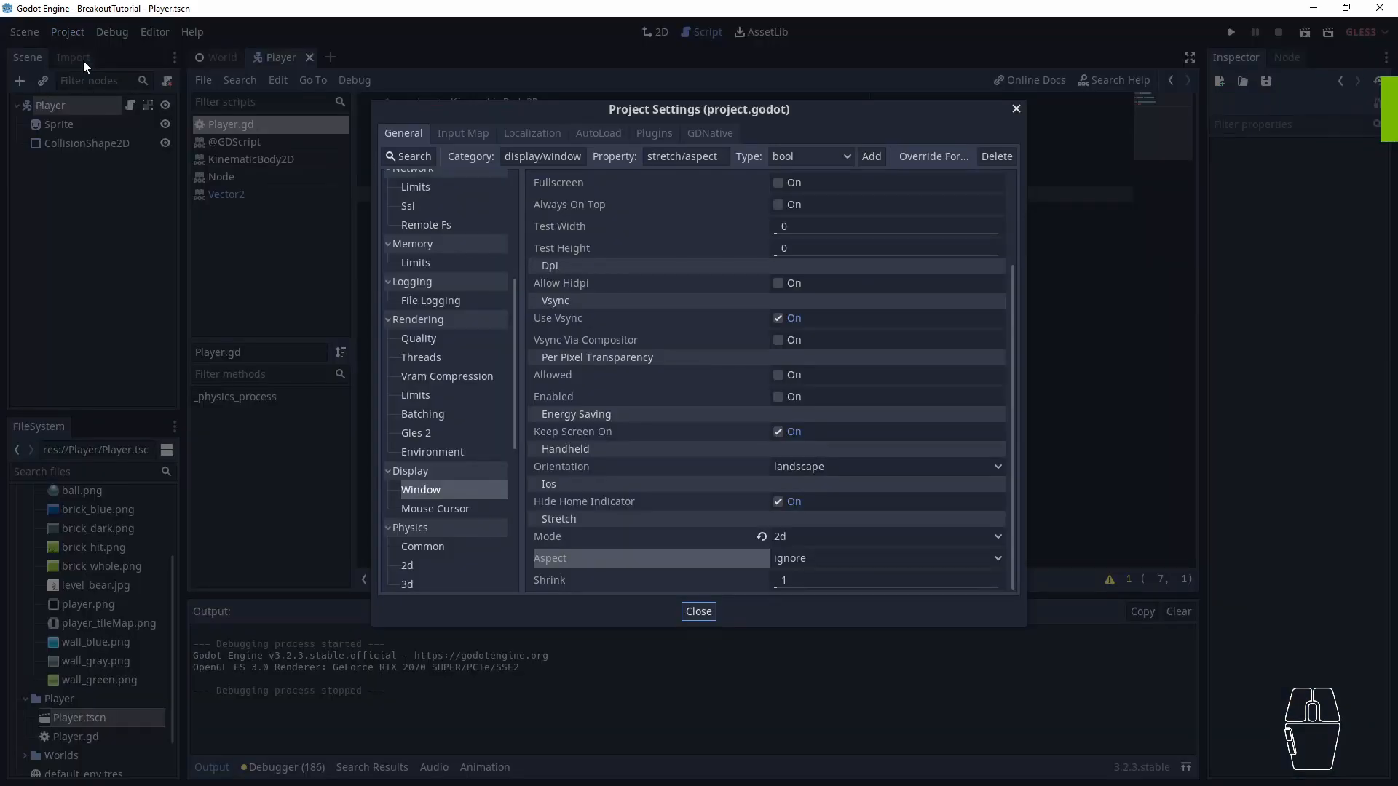
click(83, 60)
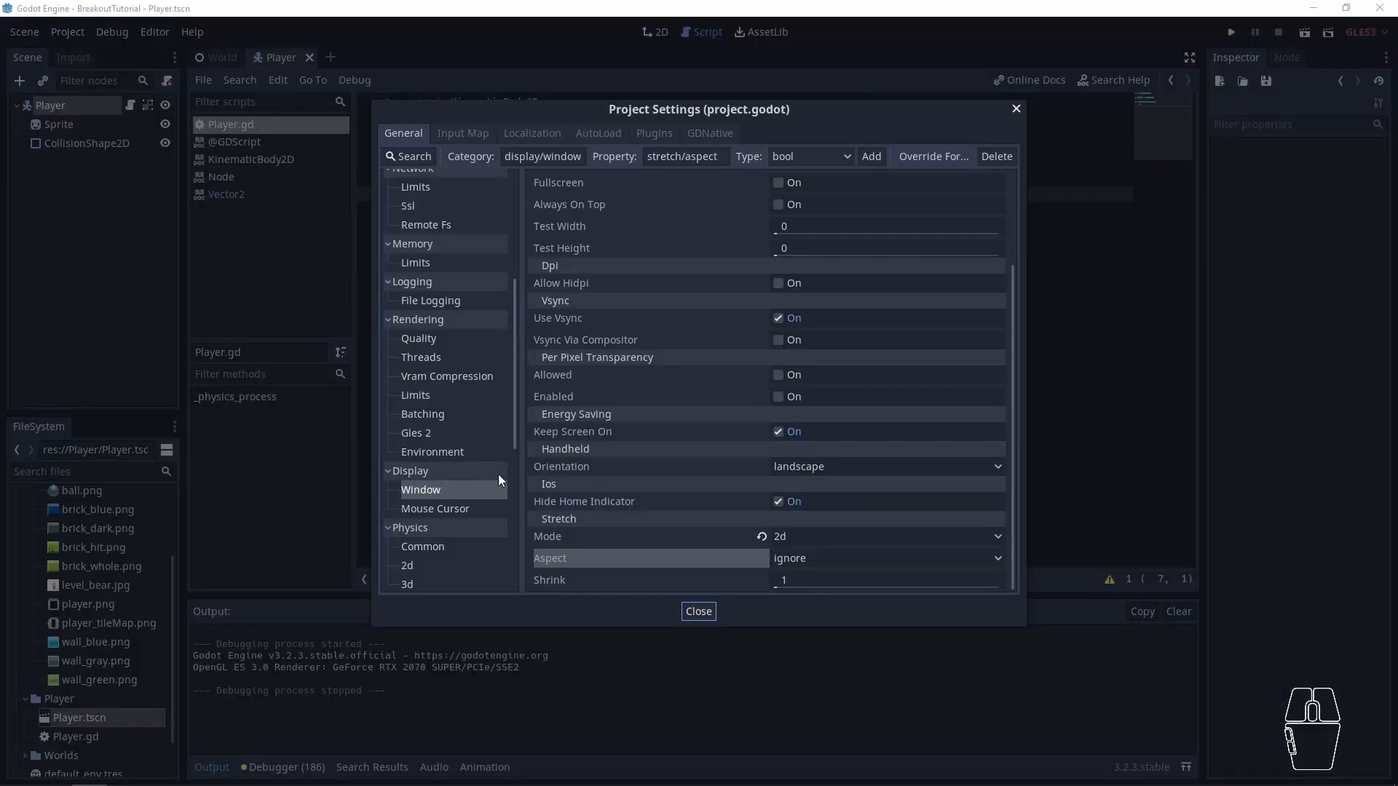
click(796, 560)
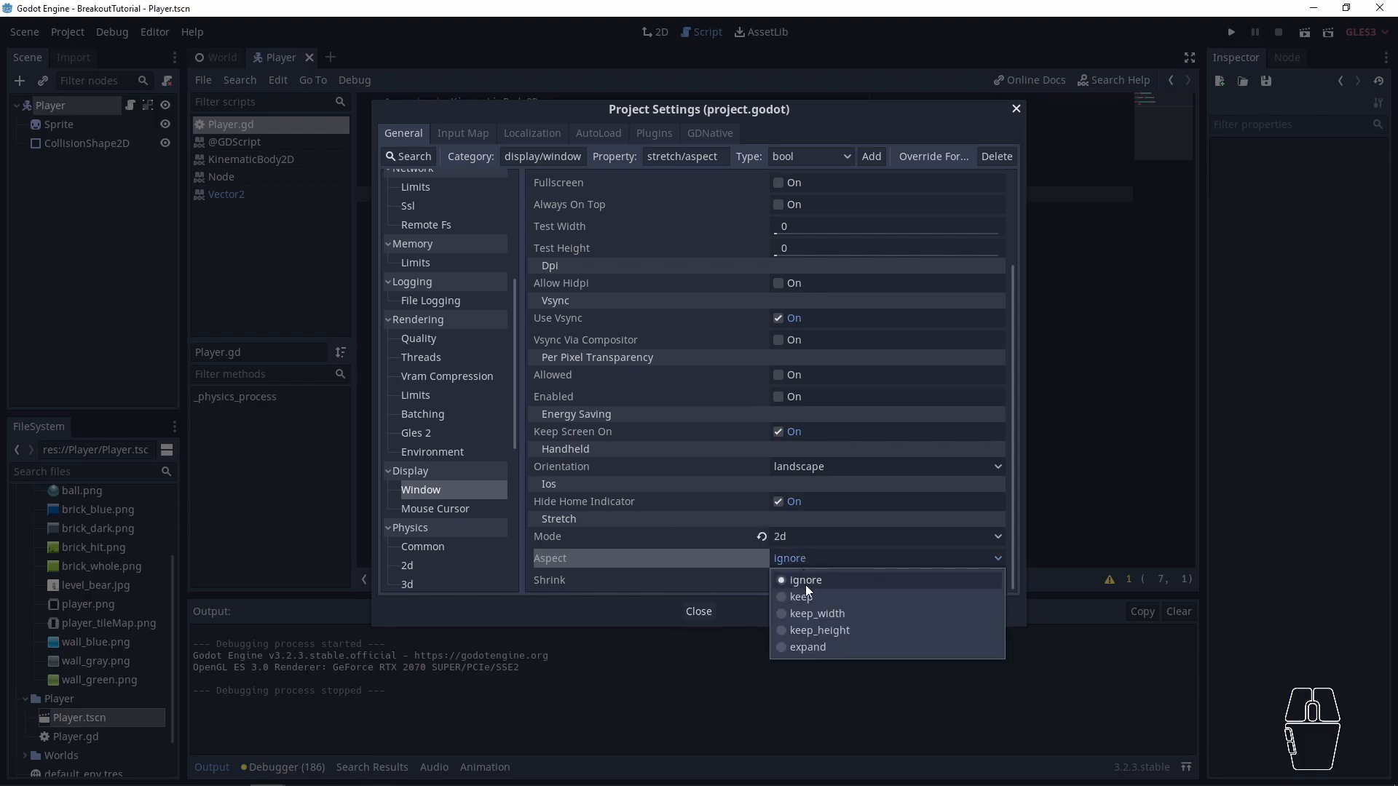
click(801, 596)
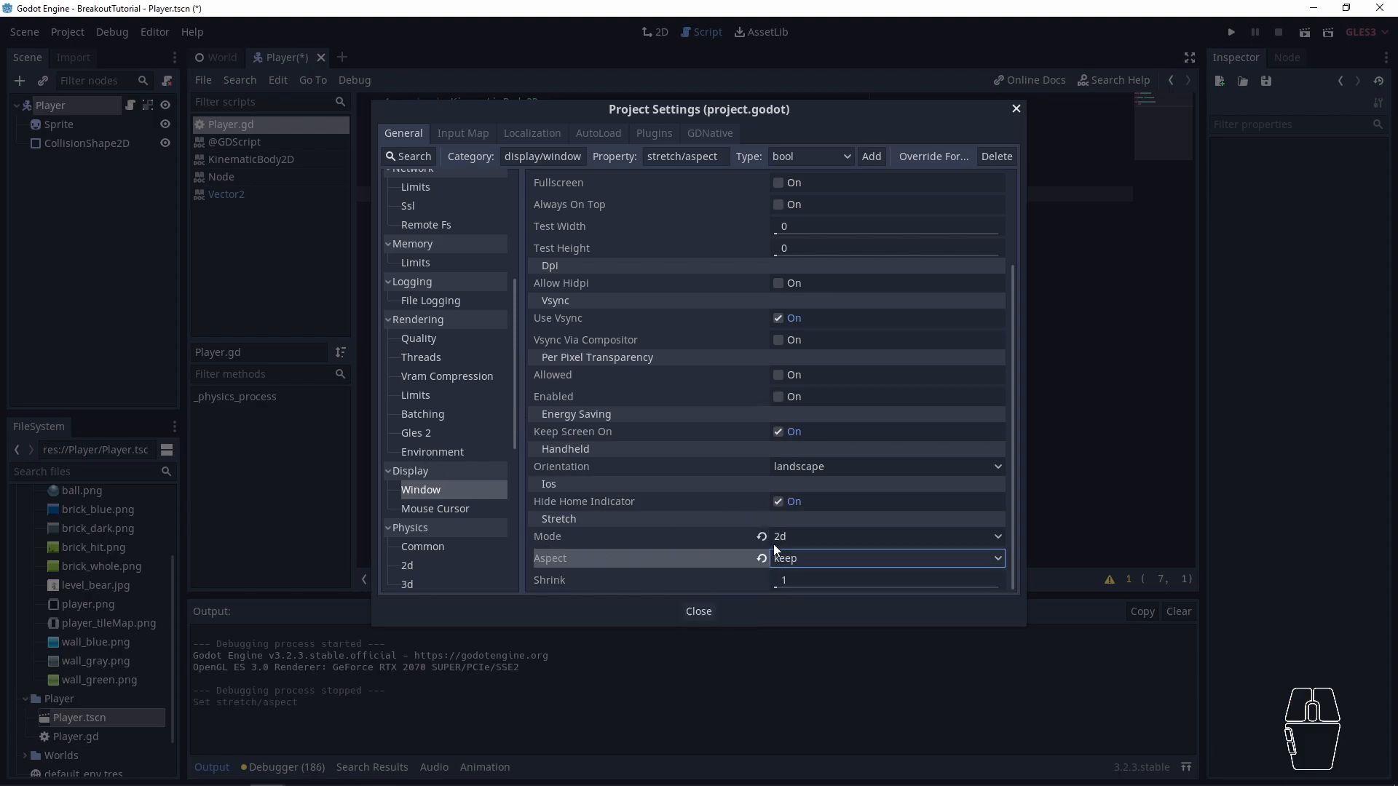
scroll(801, 510, up, 3)
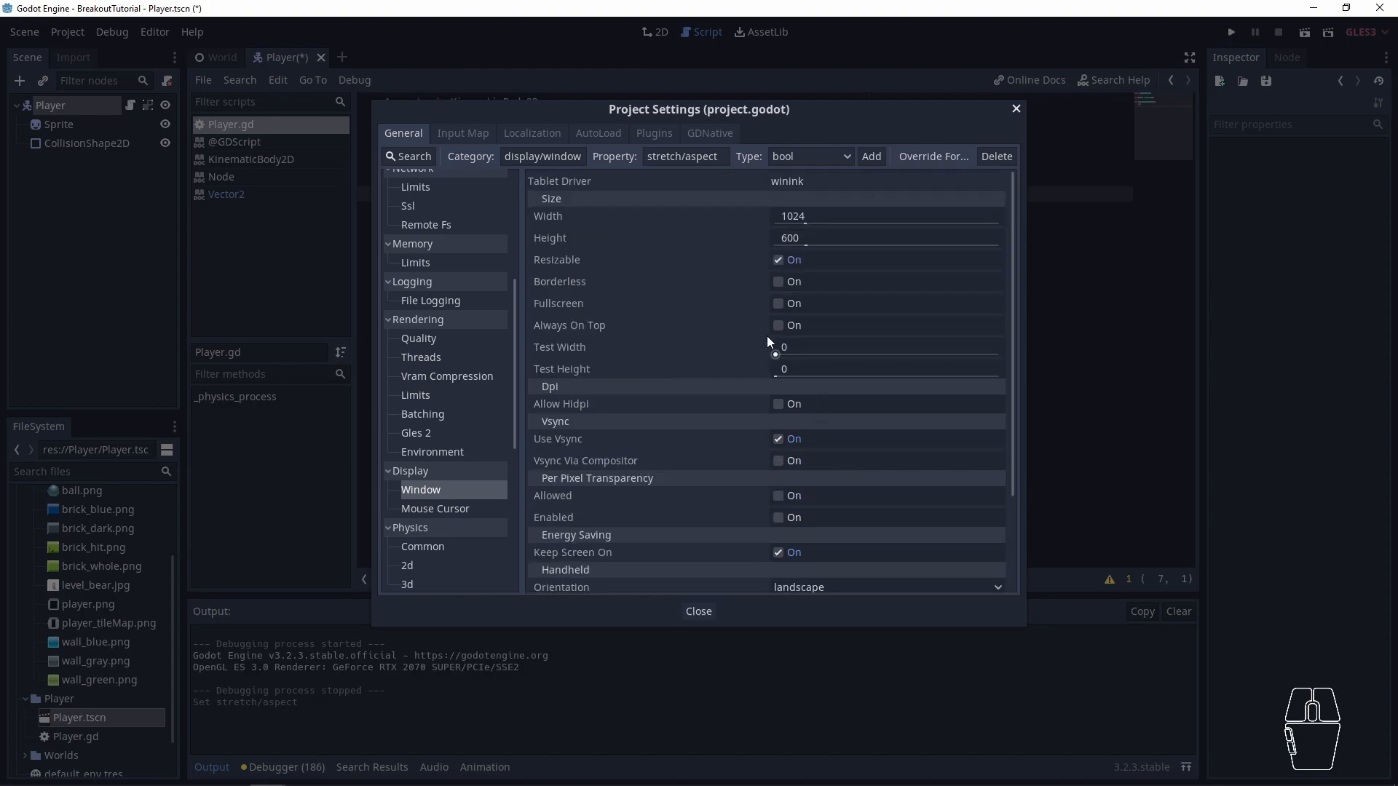
click(805, 238)
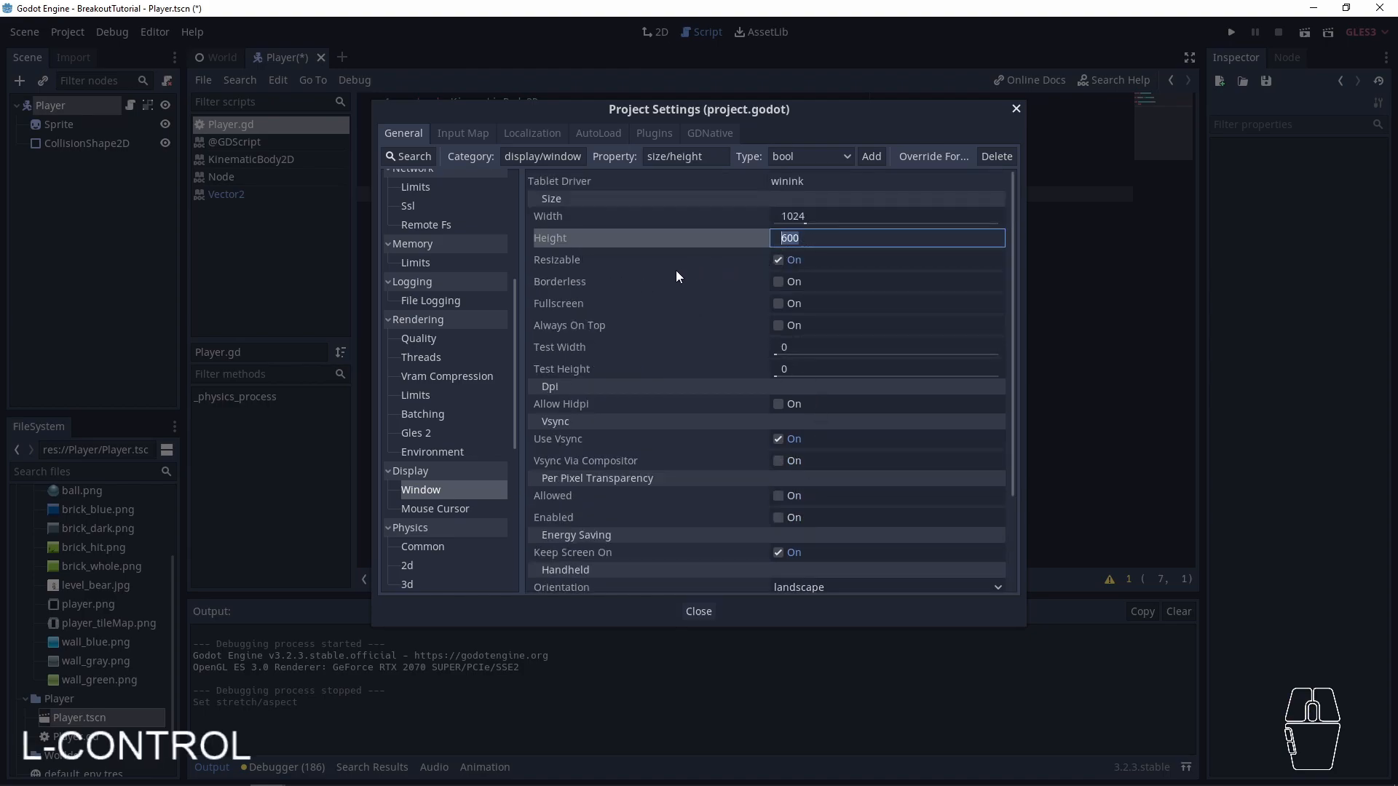
text(768)
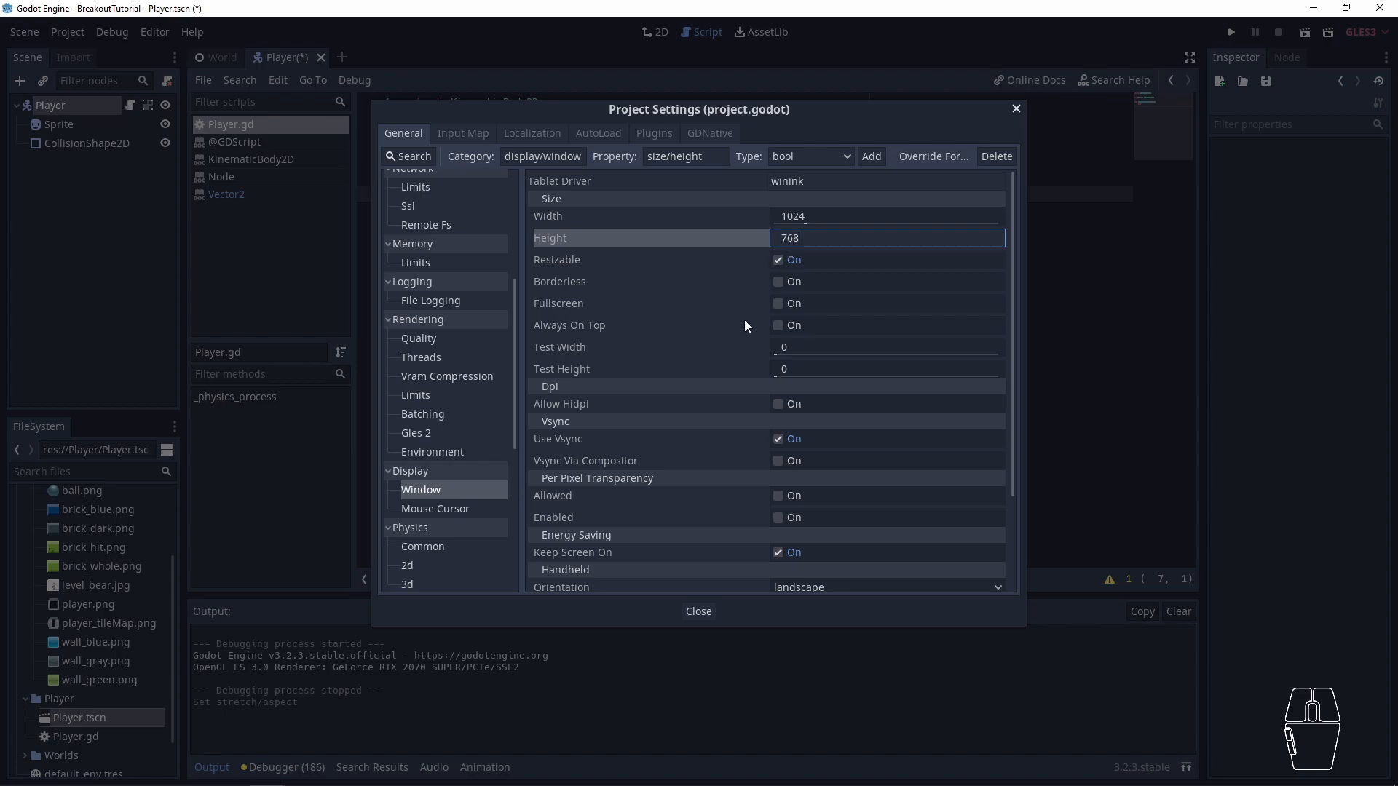
click(699, 611)
- Run the game at the new window height, widen its window to check the scaling, and close the game
key(F5)
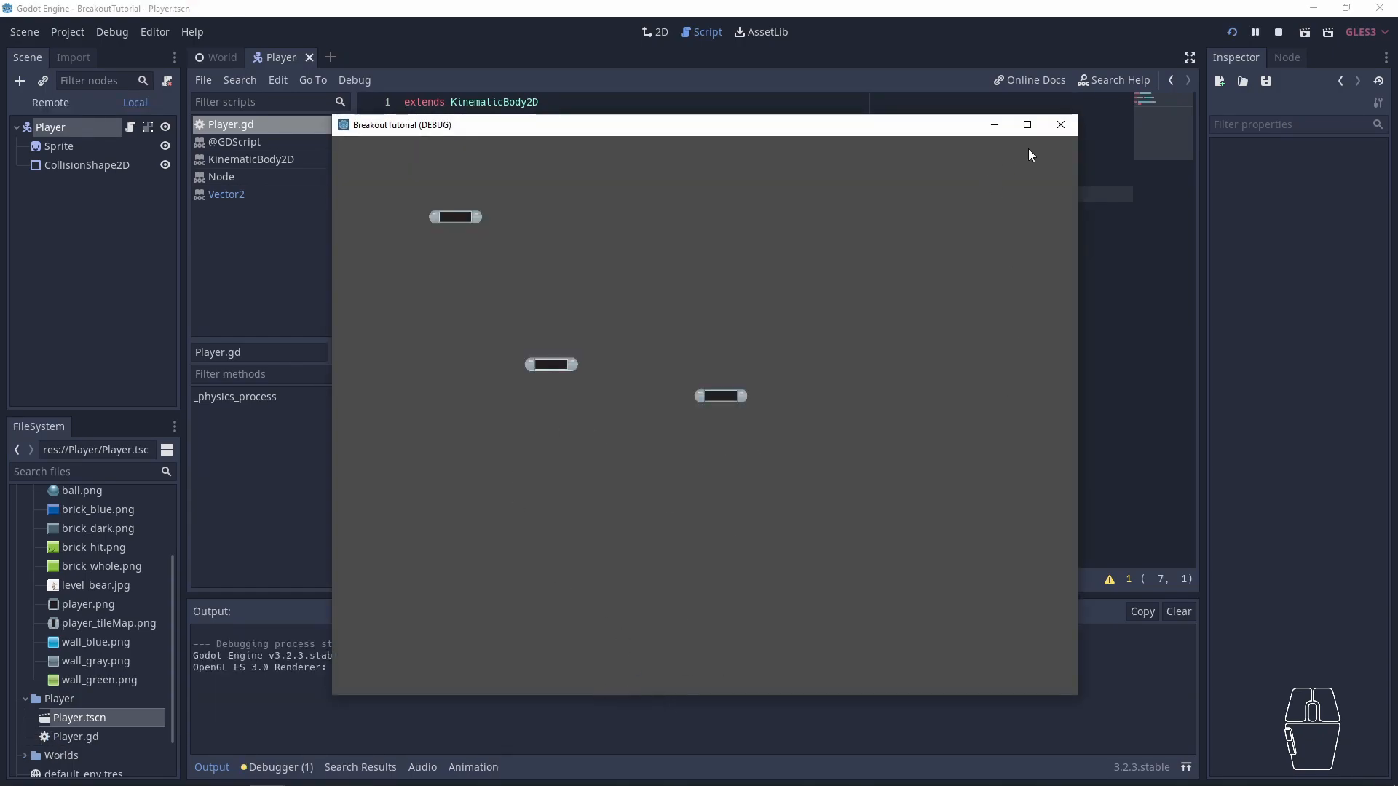
drag(1079, 355, 1125, 382)
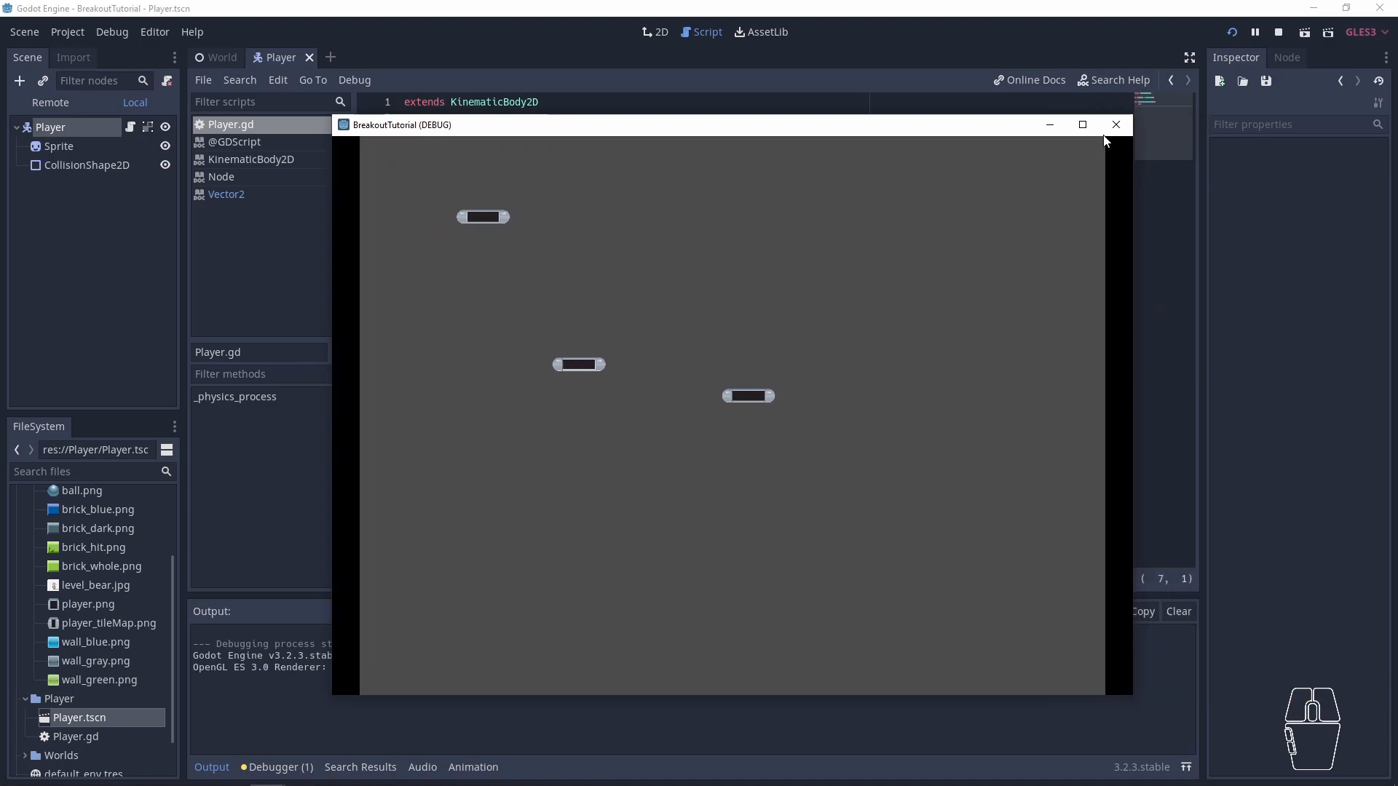
click(1116, 125)
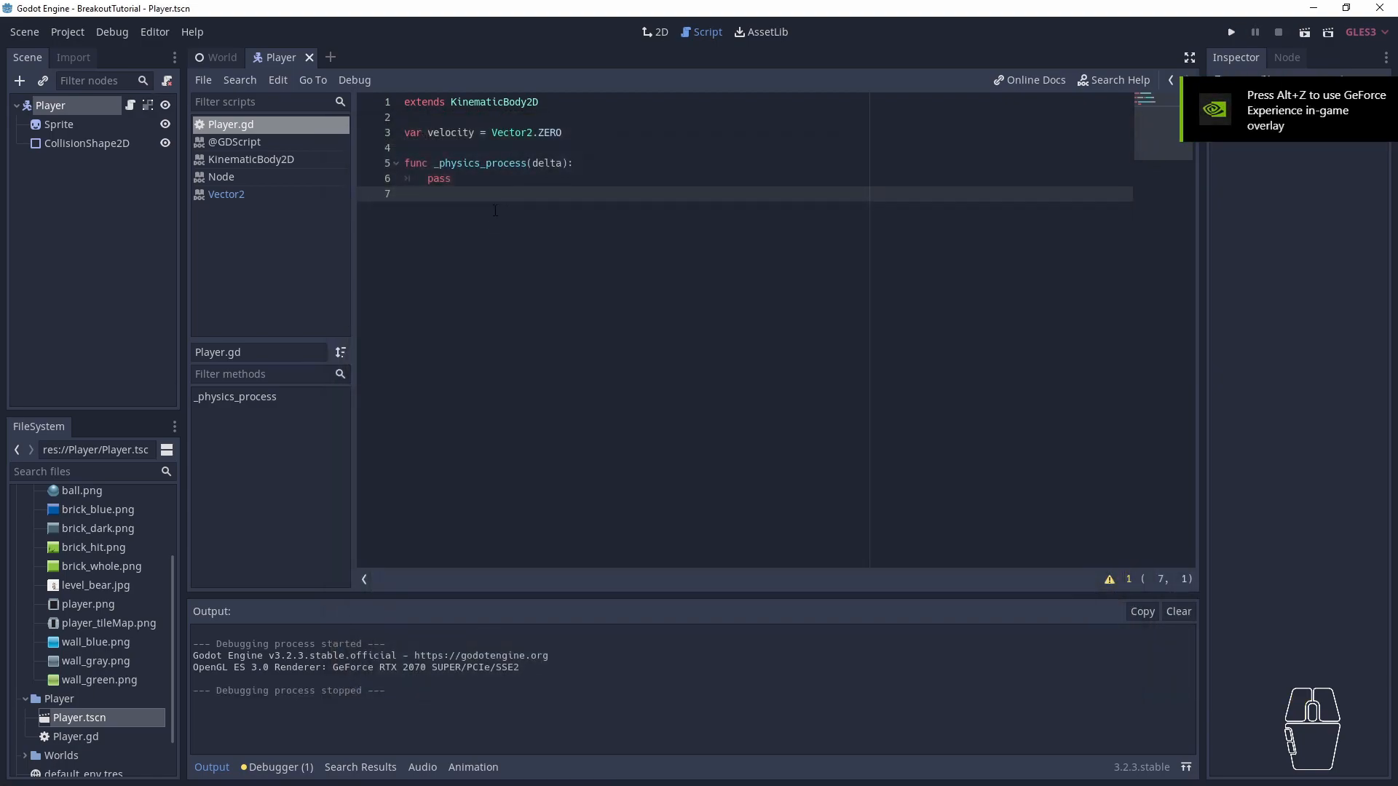
- Replace pass in _physics_process with an if condition calling Input.is_action_pressed
click(458, 181)
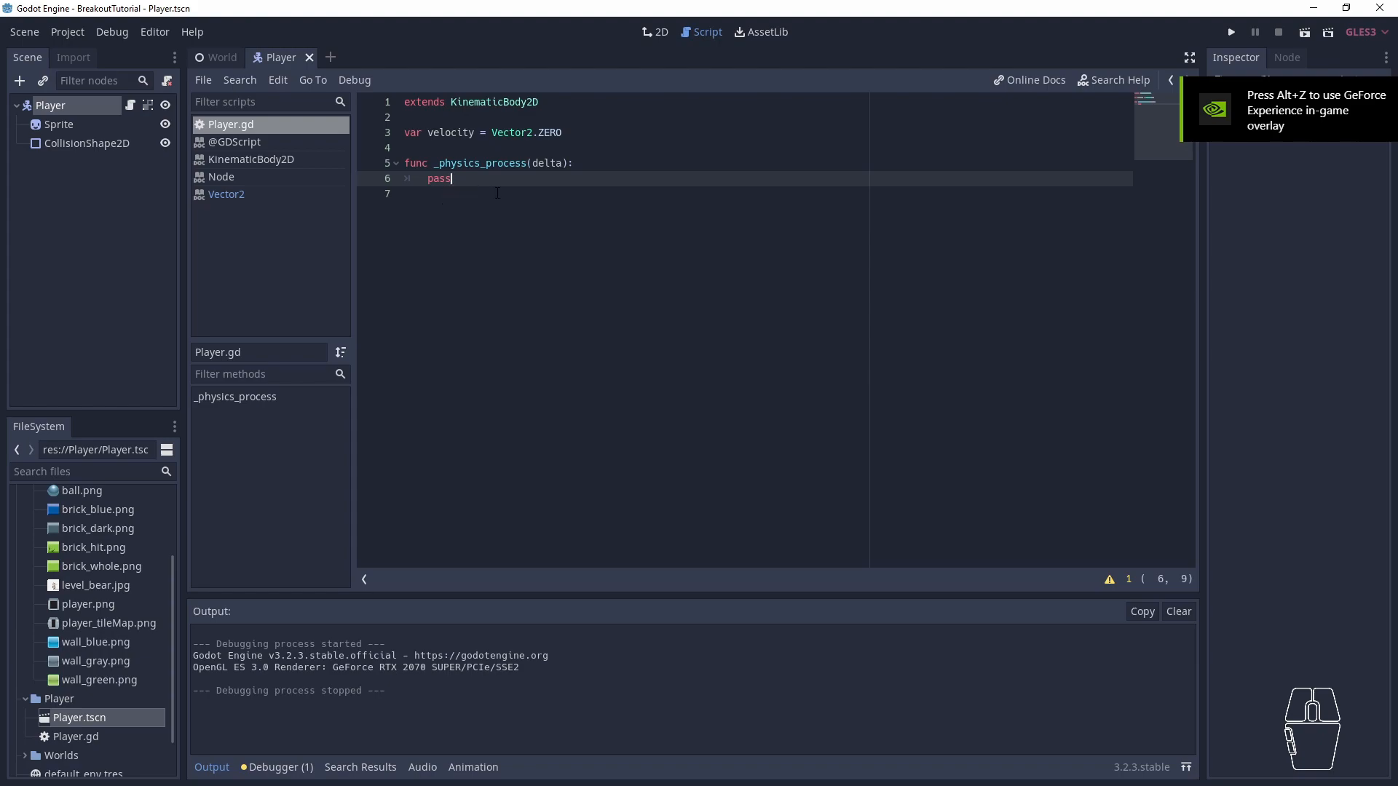
key(shift+Home)
key(BackSpace)
text(if )
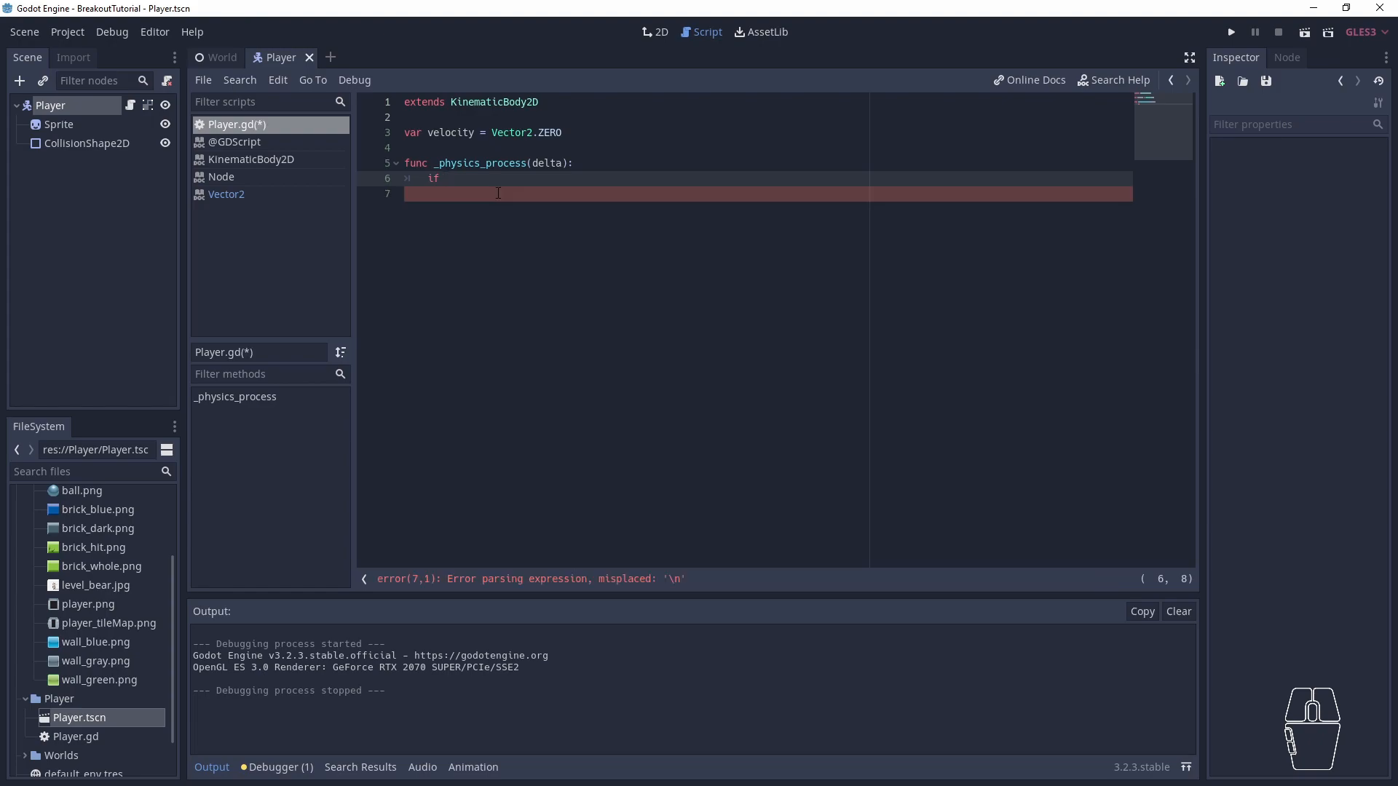
text(I)
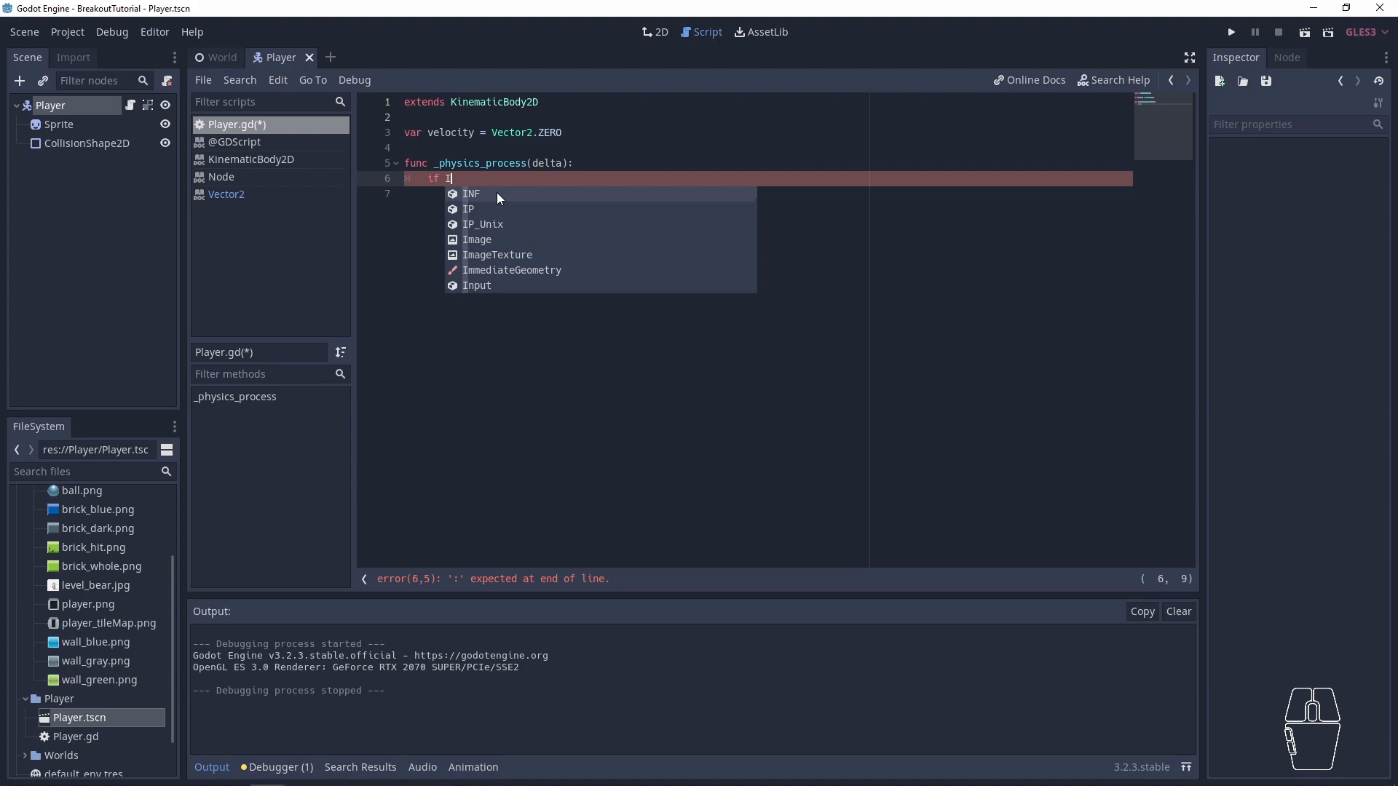
text(nput.)
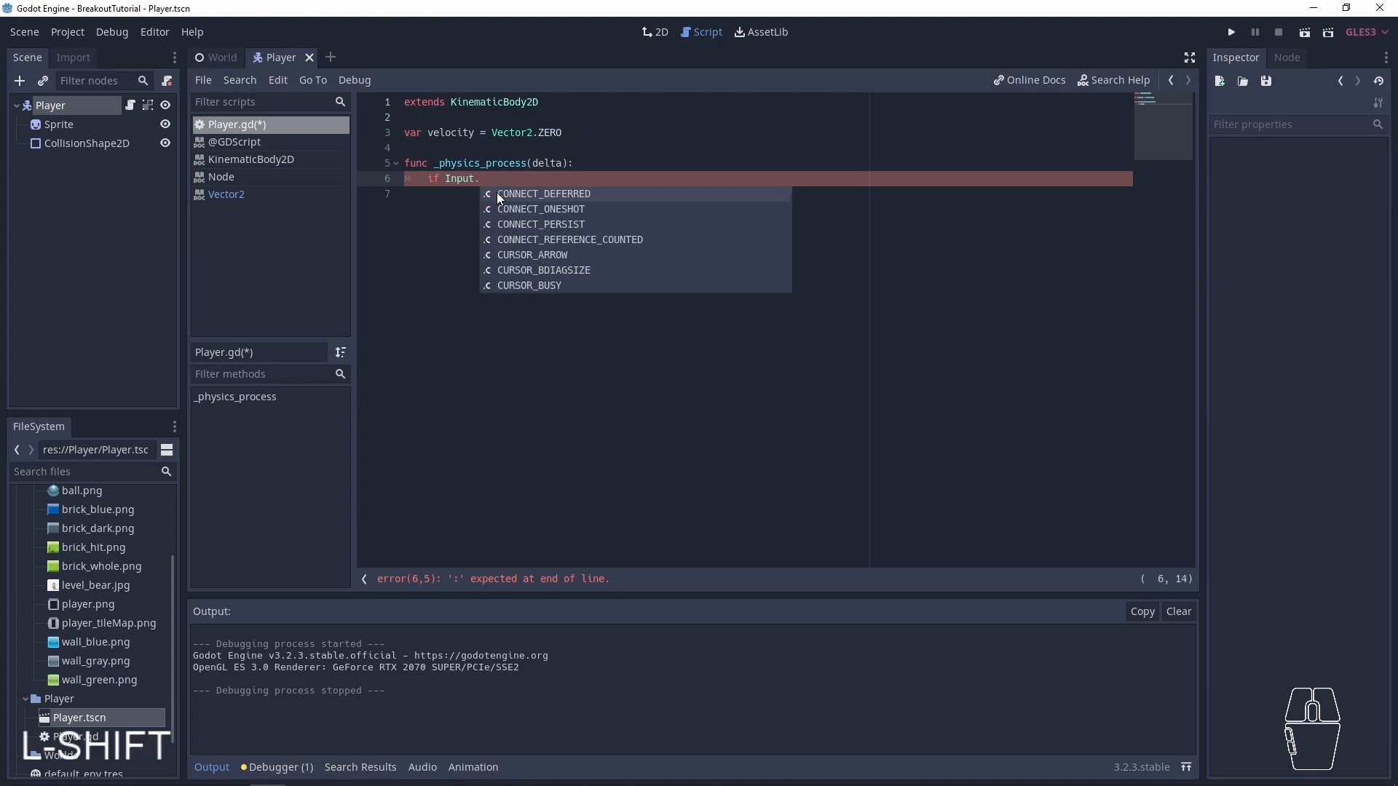
text(is_ac)
key(Down)
key(Down)
key(Return)
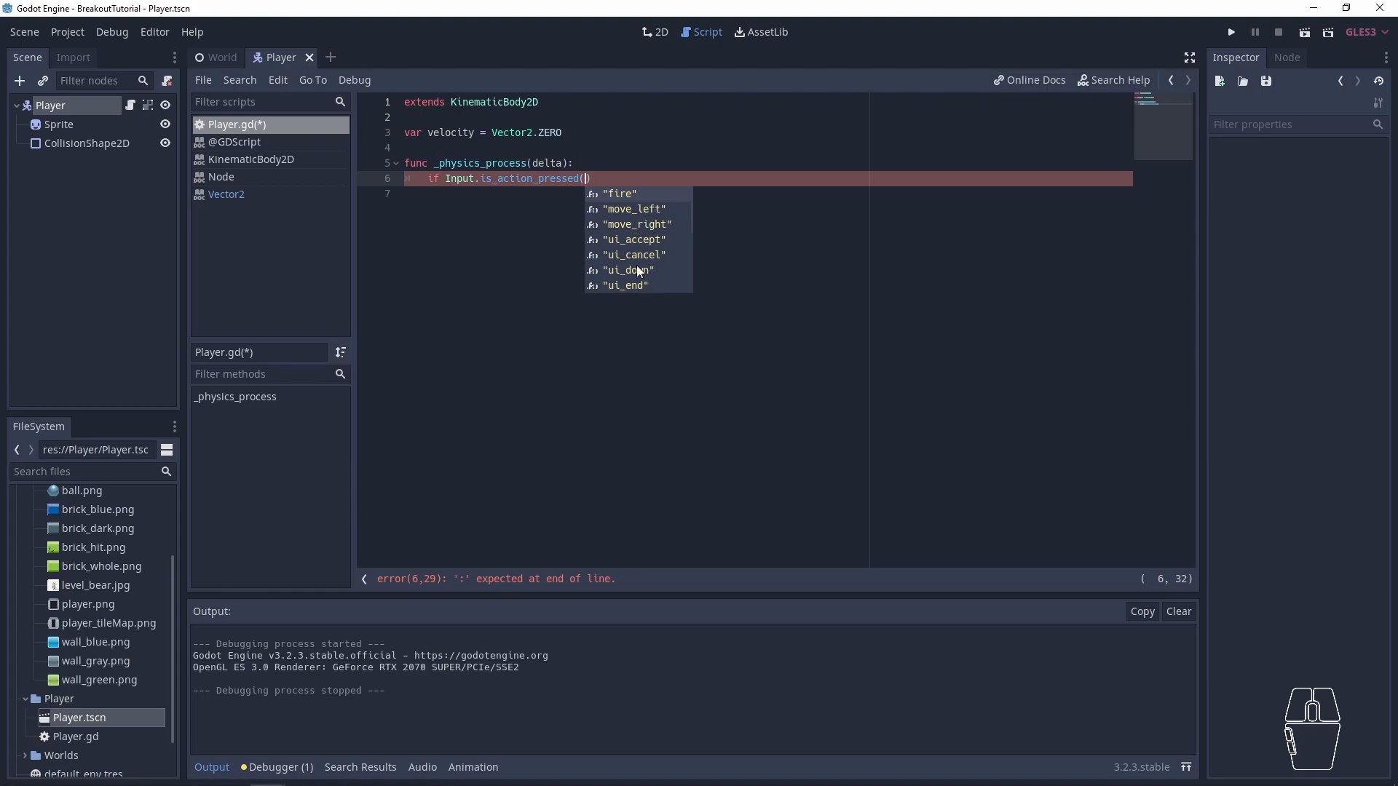
- Pass "move_left" to is_action_pressed, end the condition with a colon and begin its indented block
double_click(645, 210)
click(666, 181)
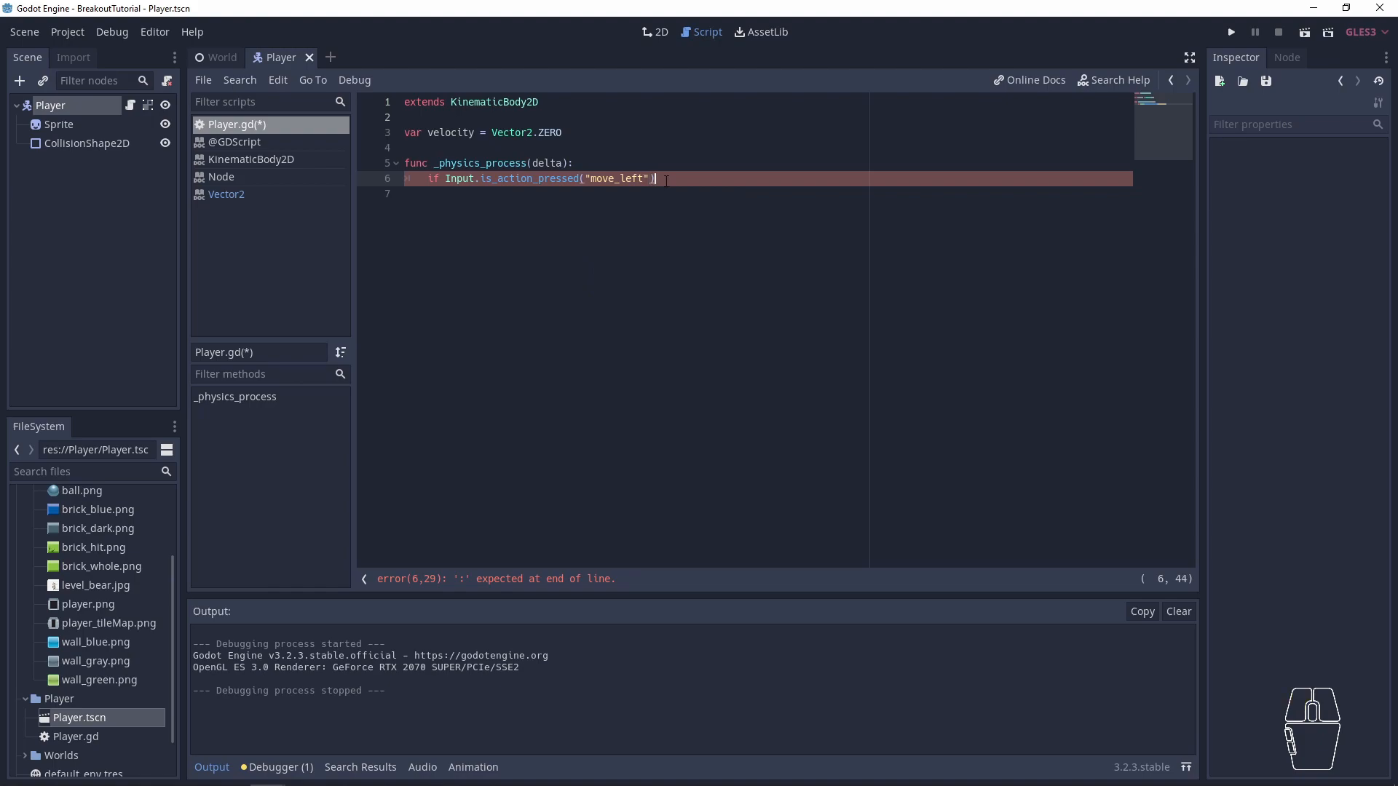
text(:)
key(Return)
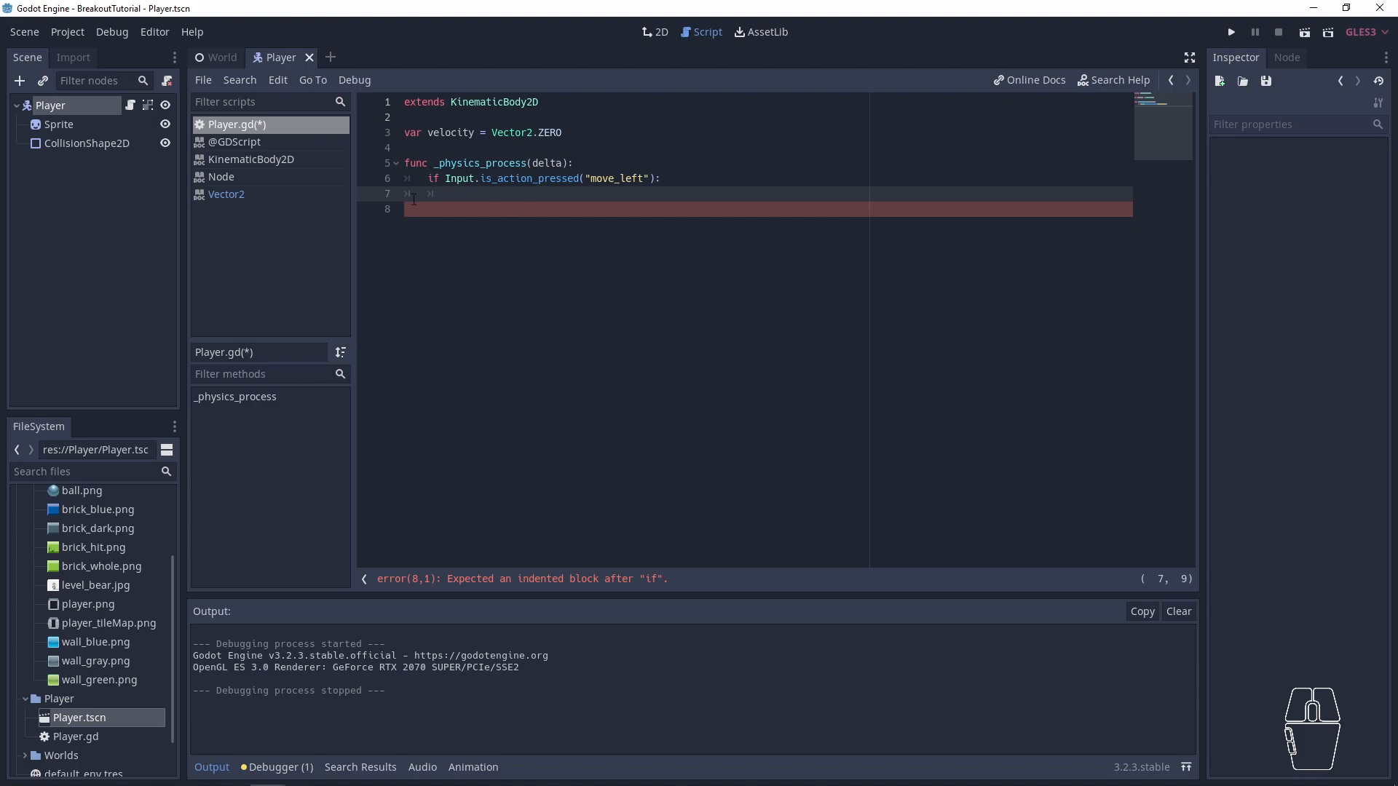
drag(428, 179, 663, 182)
click(496, 189)
drag(434, 177, 664, 180)
click(664, 180)
click(632, 168)
triple_click(630, 170)
double_click(473, 182)
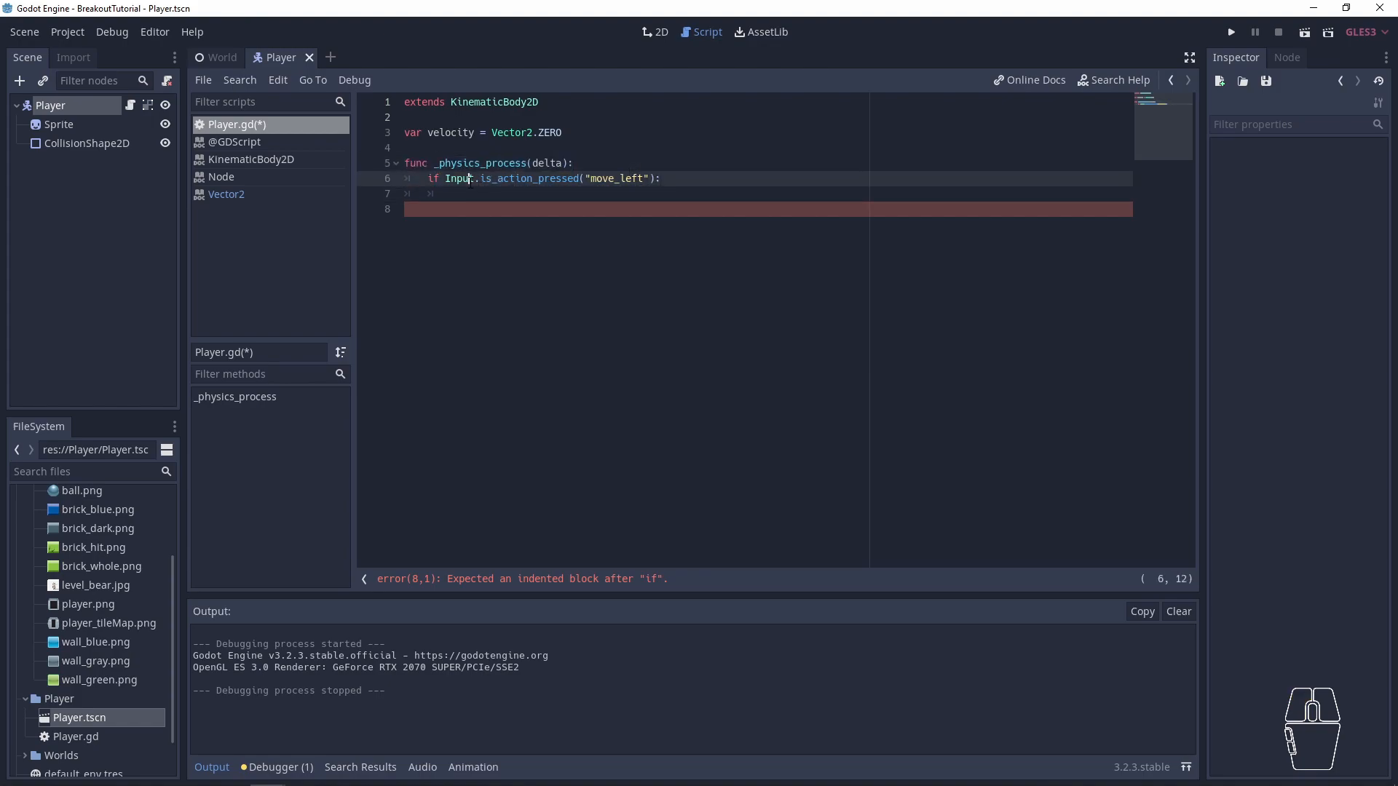
click(476, 189)
- Enter velocity.x inside the move_left condition, reusing the variable name from its declaration
double_click(468, 137)
key(ctrl+c)
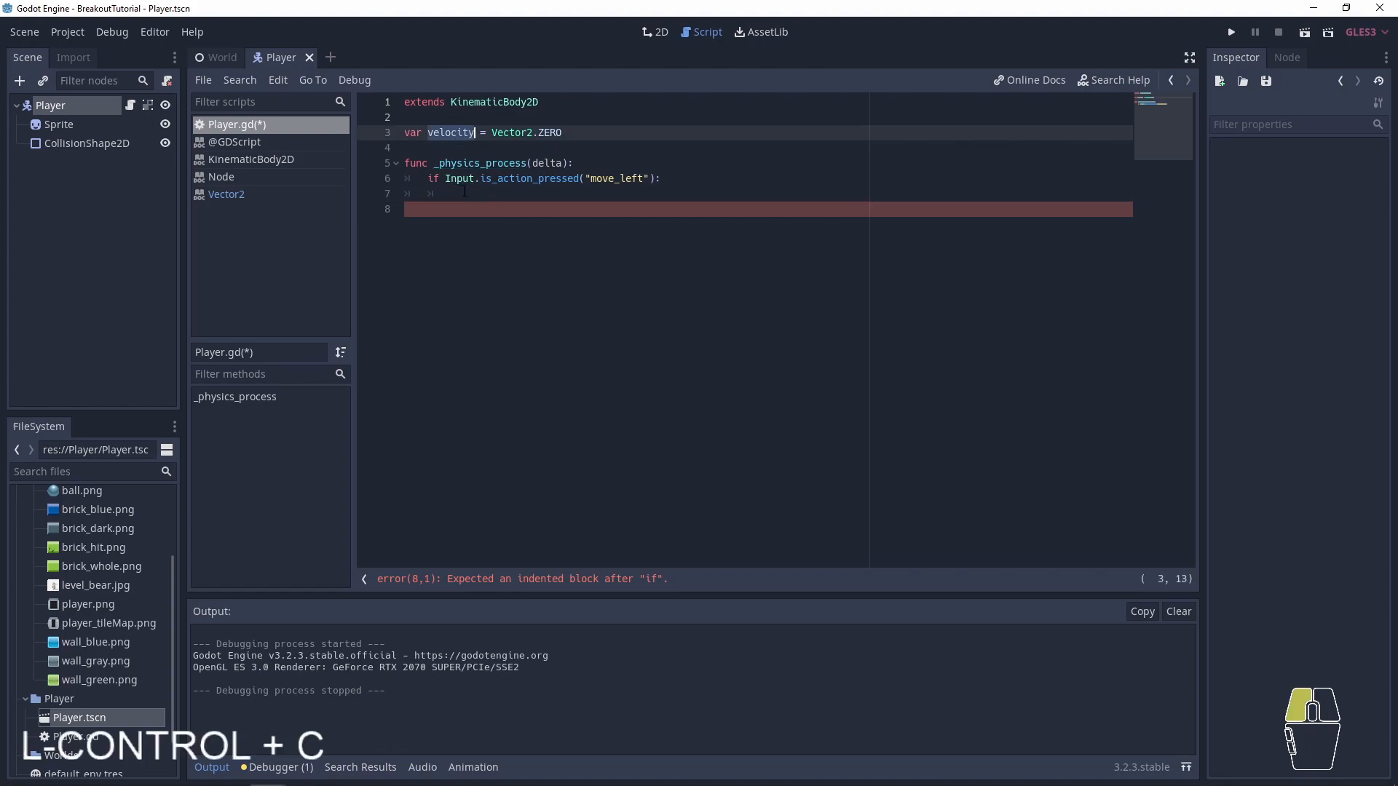
click(503, 193)
key(ctrl+v)
text(.x)
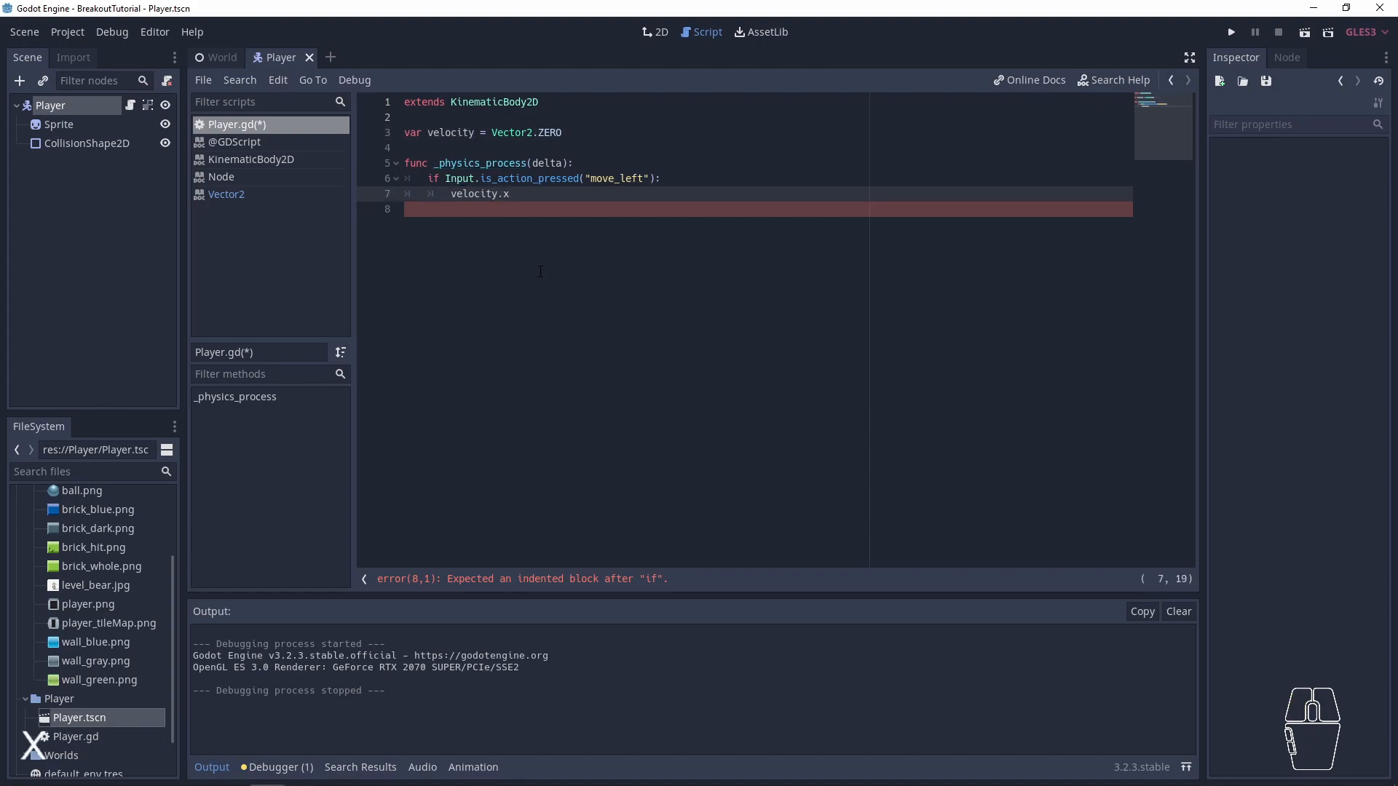
- Complete the velocity.x line in the move_left condition by assigning it - 500
key(Up)
key(Up)
key(Up)
key(Up)
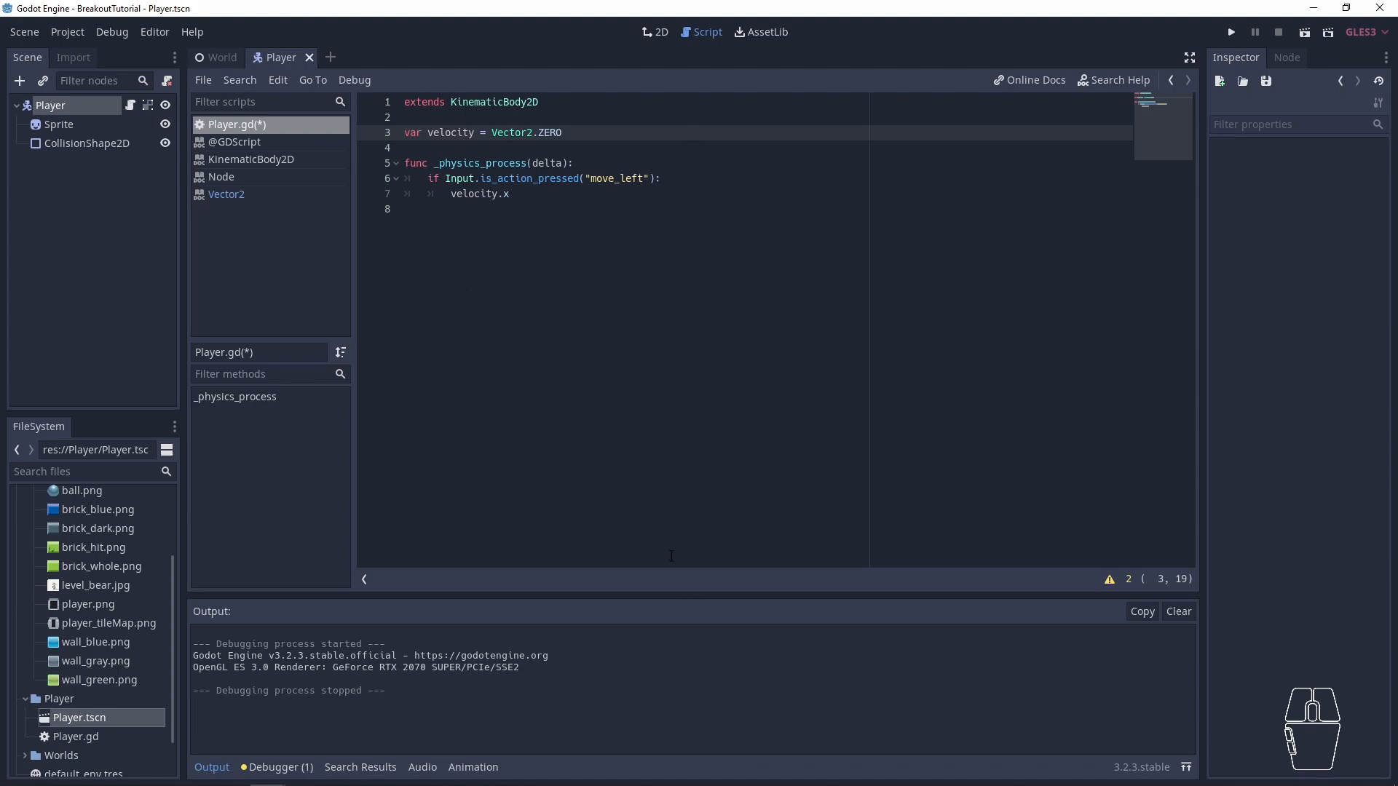
click(561, 202)
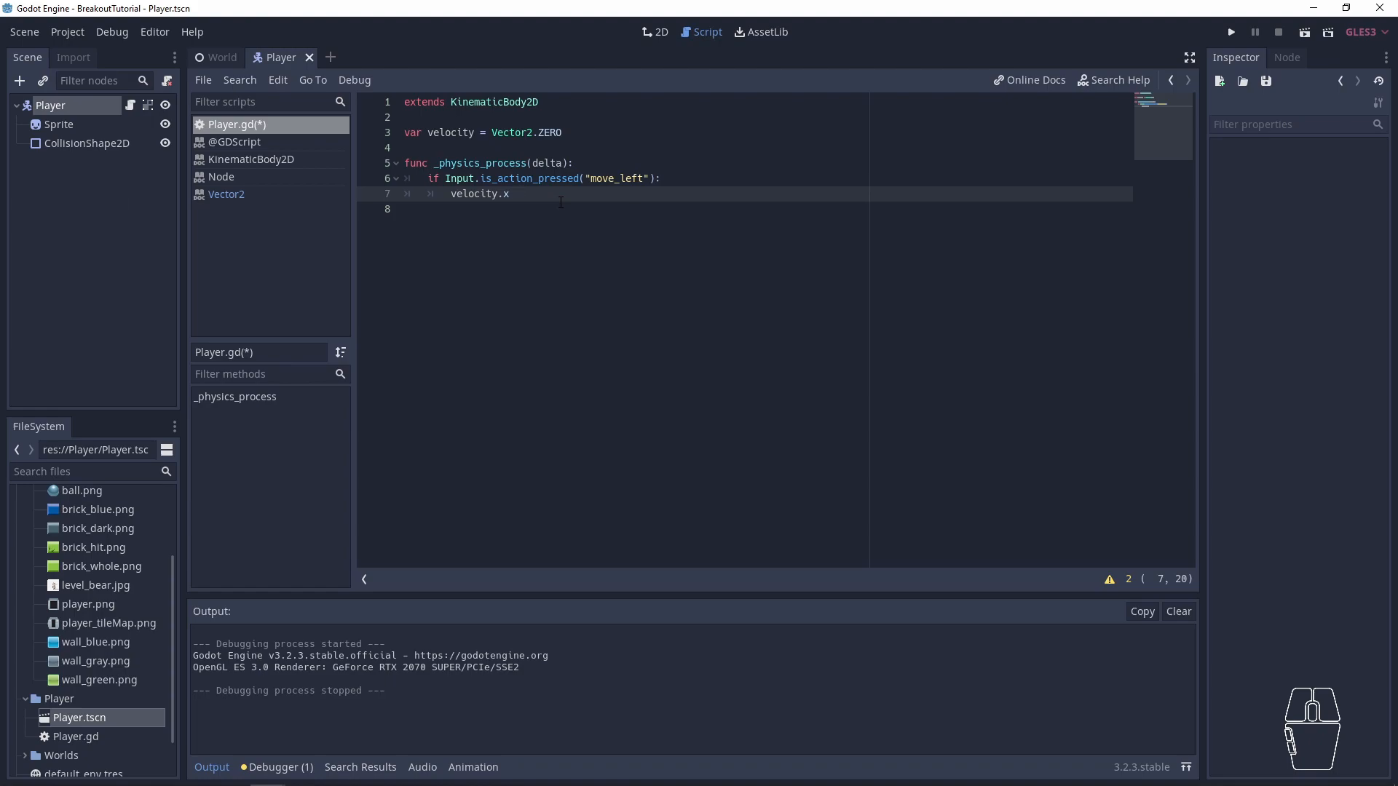
key(BackSpace)
text(= - )
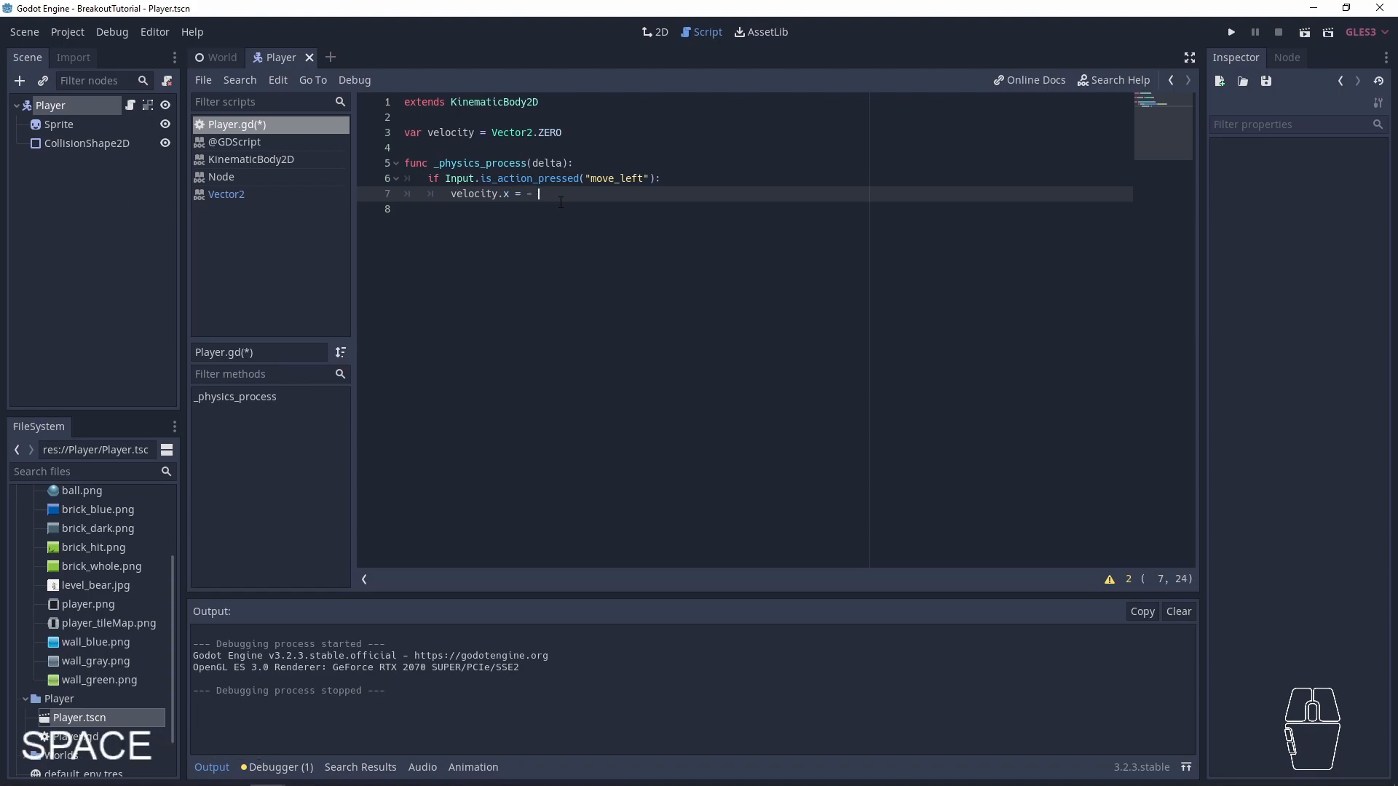
text(500)
- Declare a variable named acceleration with the value 500 on a new line below the velocity declaration
key(Up)
key(Up)
key(Up)
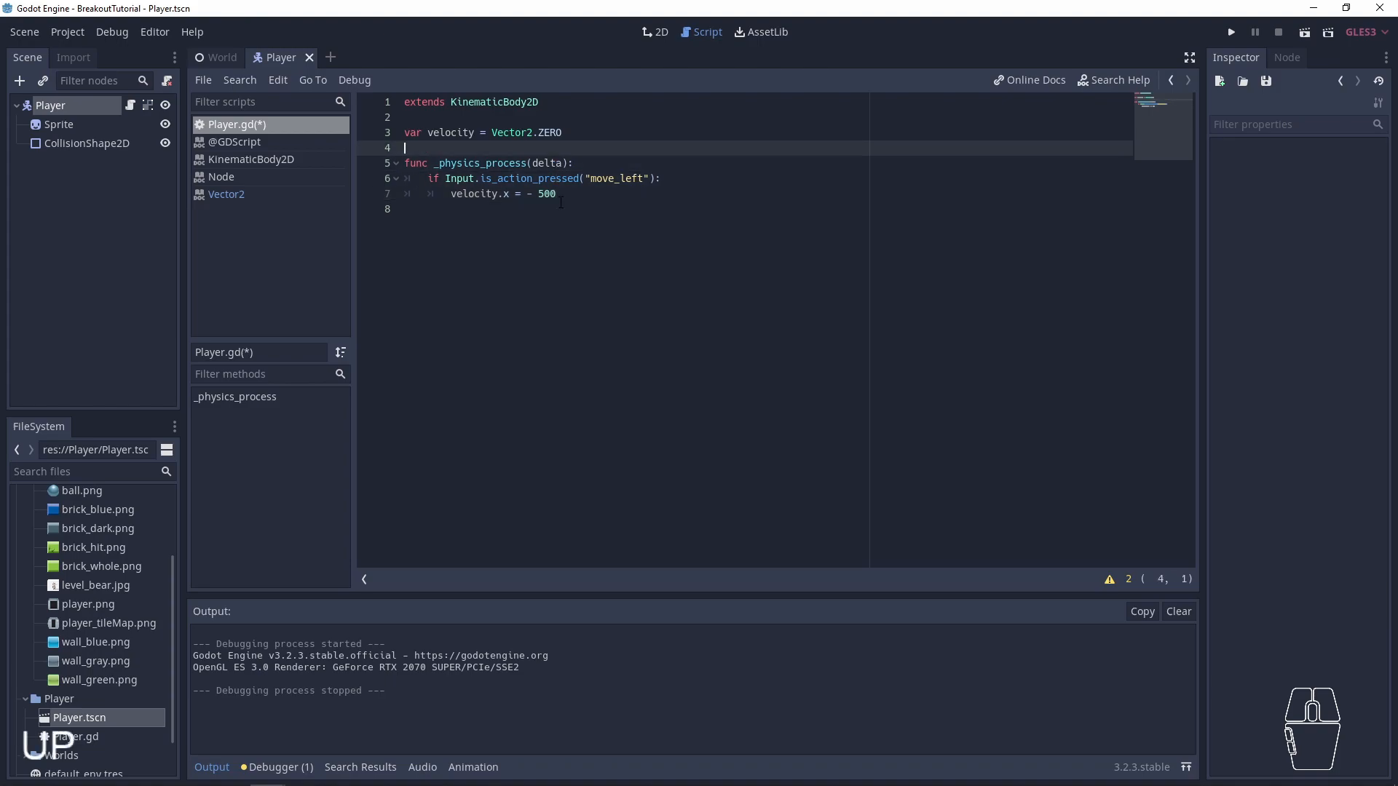
key(Return)
key(Up)
text(var acceleration = 500)
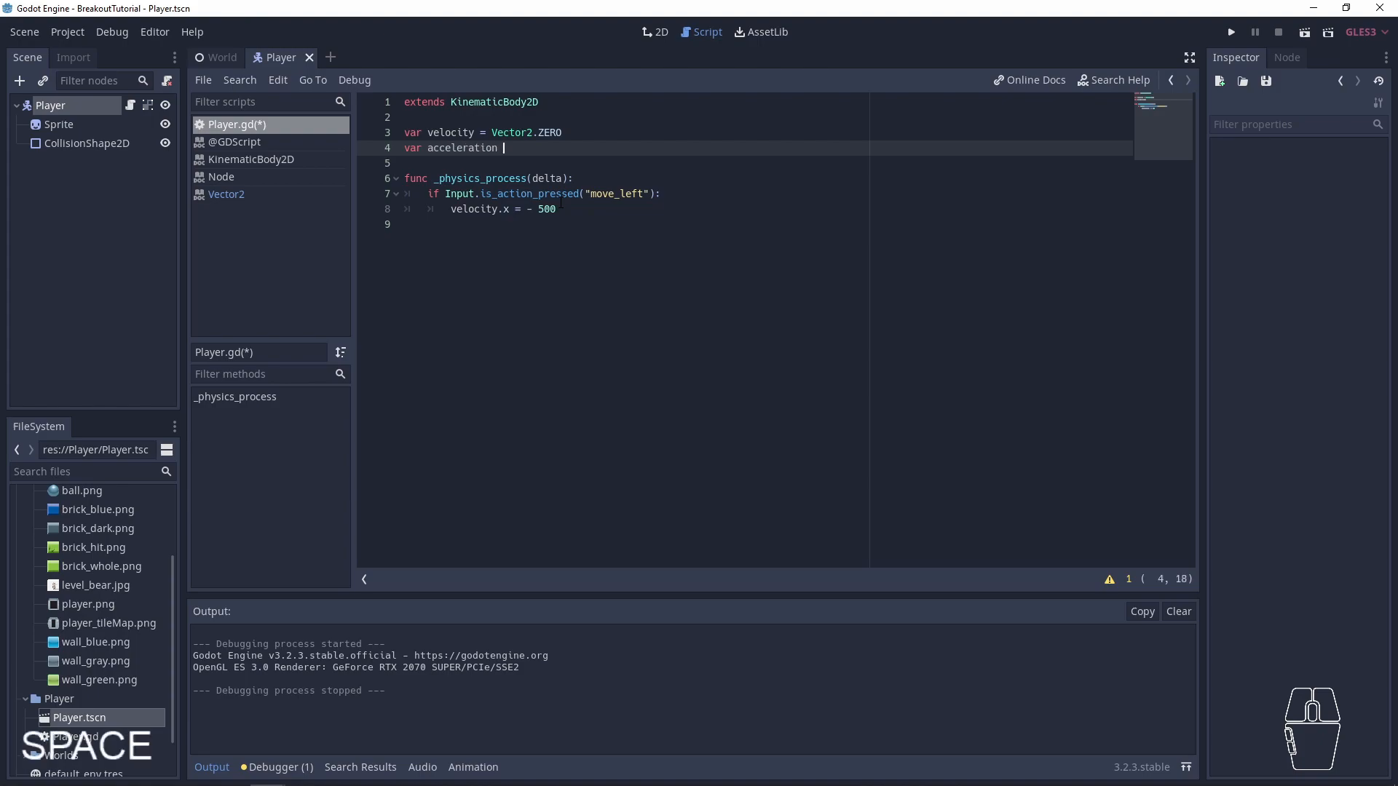
- Replace the hard-coded 500 in the move_left branch with acceleration and remove the space after the minus sign
key(ctrl+Left)
key(ctrl+Left)
key(ctrl+Left)
key(ctrl+shift+Right)
key(ctrl+c)
double_click(548, 209)
key(ctrl+v)
key(Left)
key(Left)
key(Left)
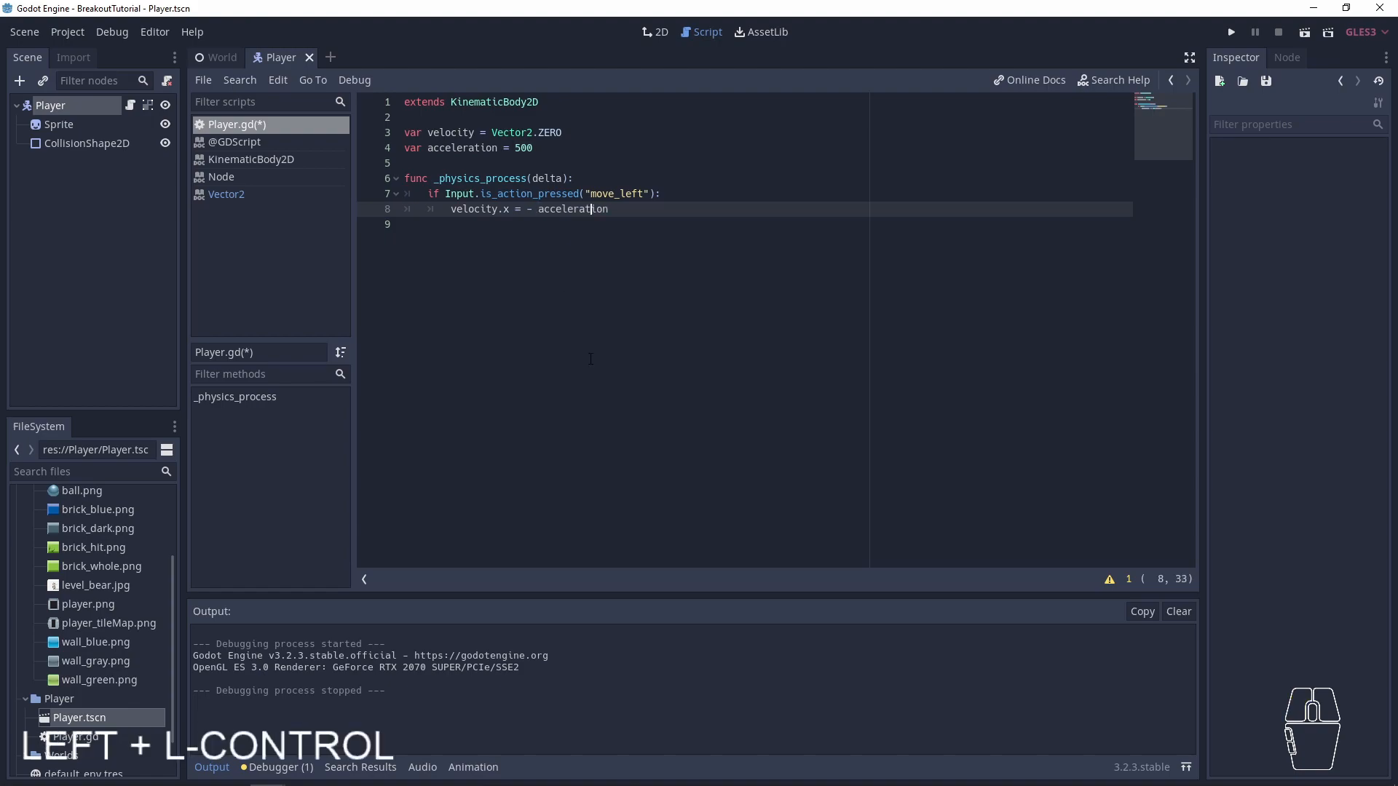
key(Delete)
- Add an elif branch after the move_left block that calls Input.is_action_pressed
key(End)
key(Return)
key(BackSpace)
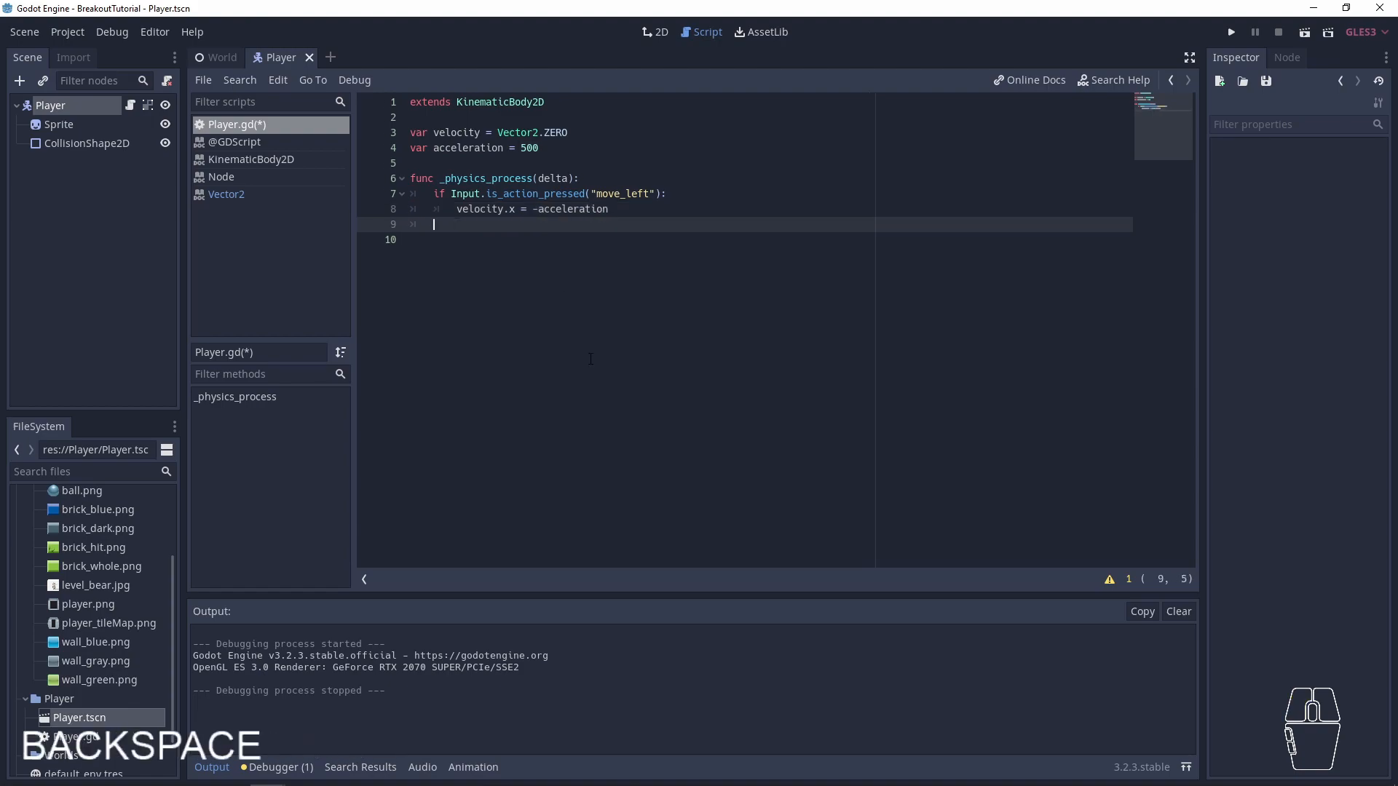
text(elif)
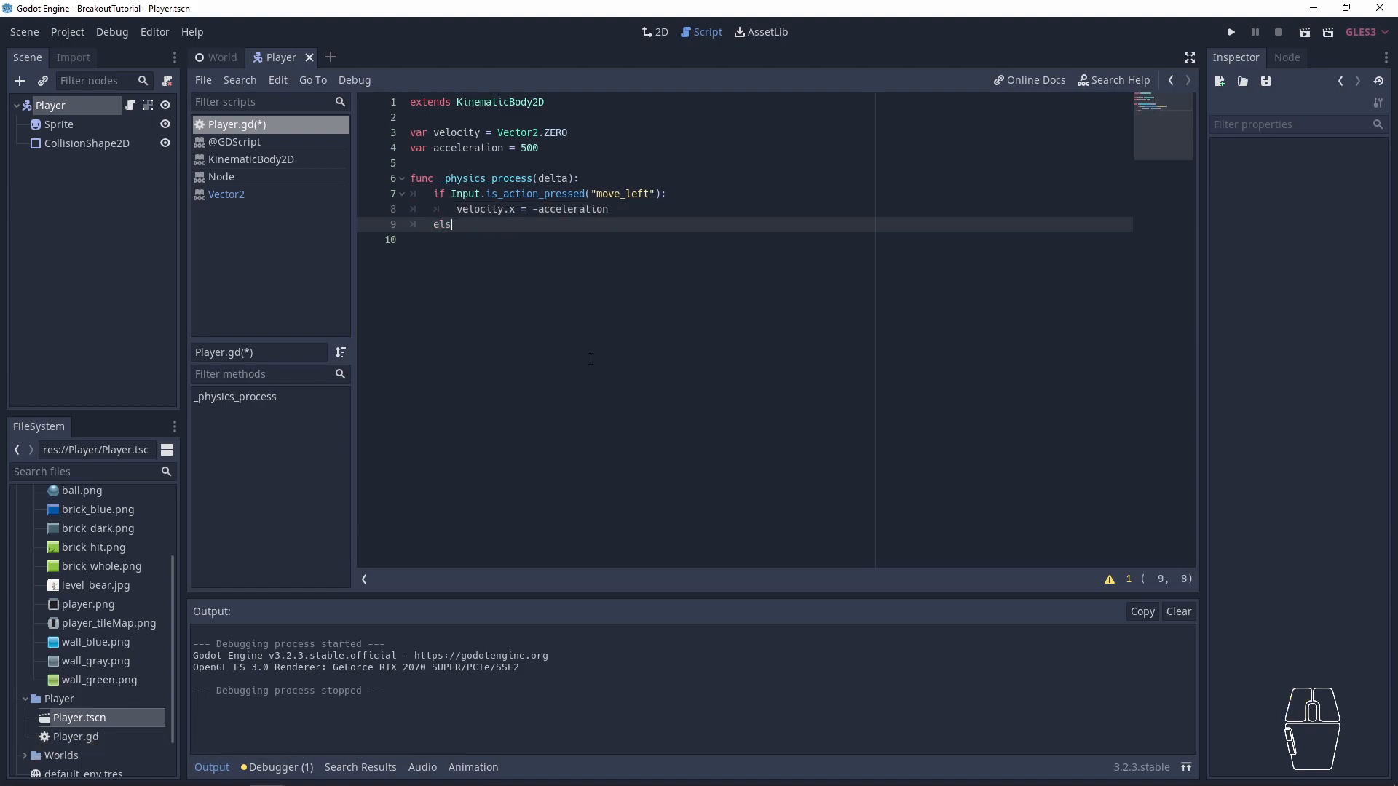
text( Input.is)
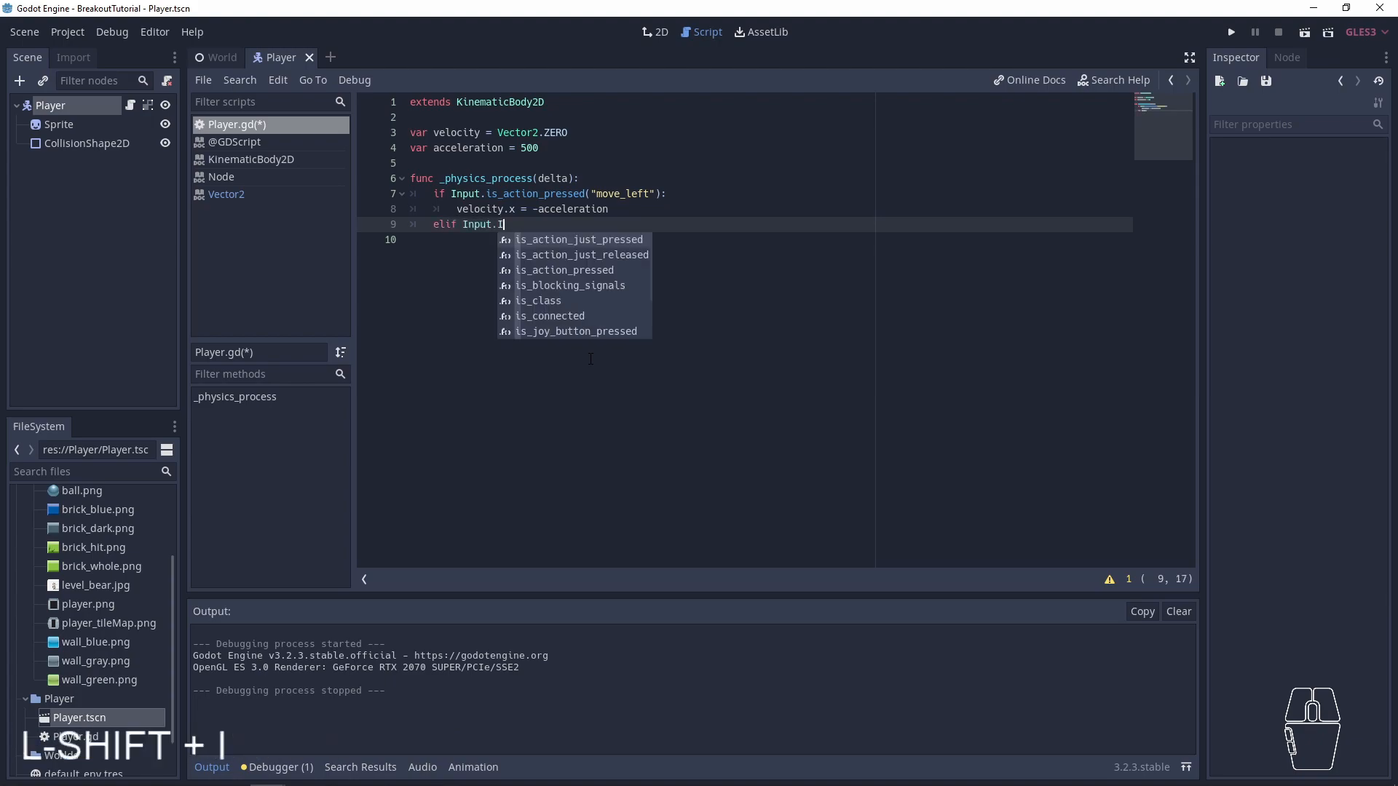
text(ac)
key(Down)
key(Down)
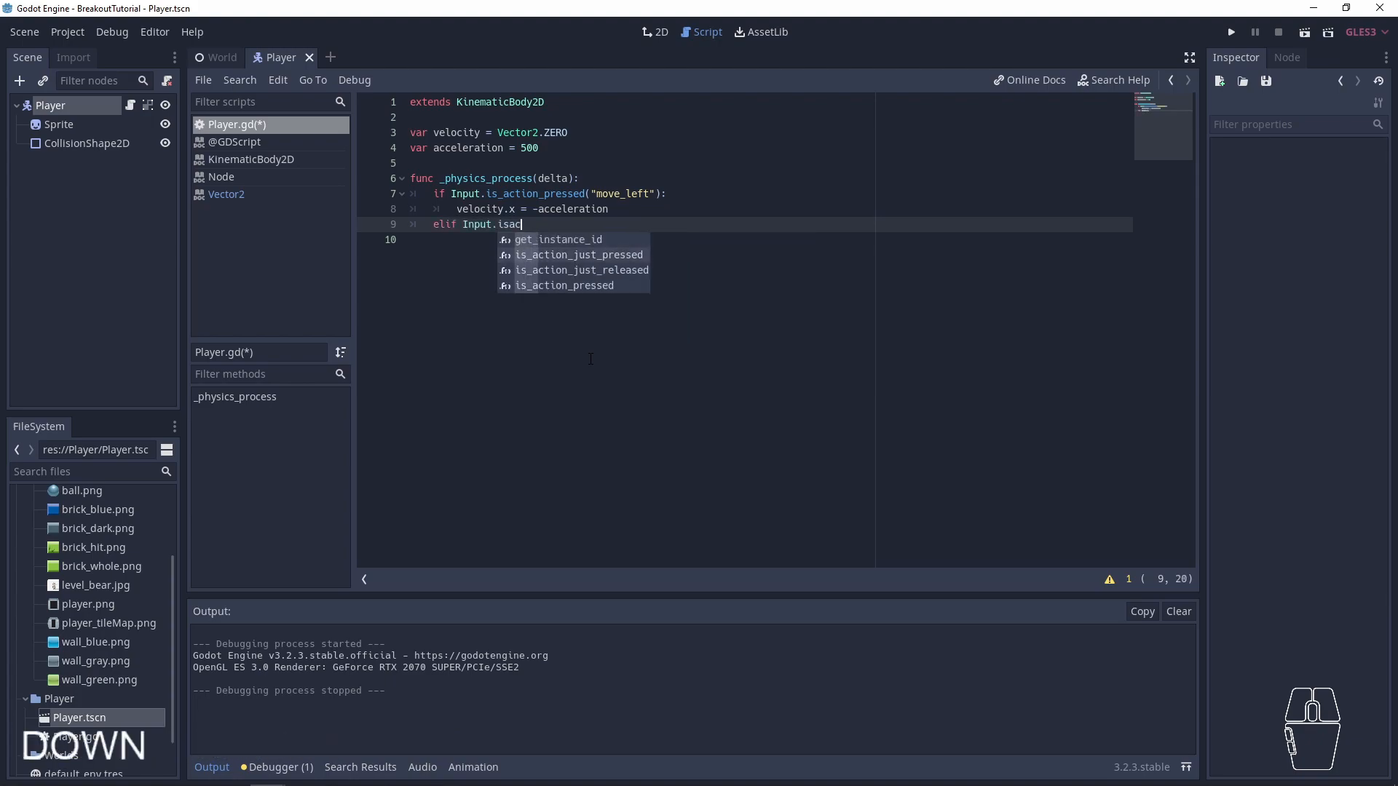
key(Down)
key(Up)
key(Up)
key(Down)
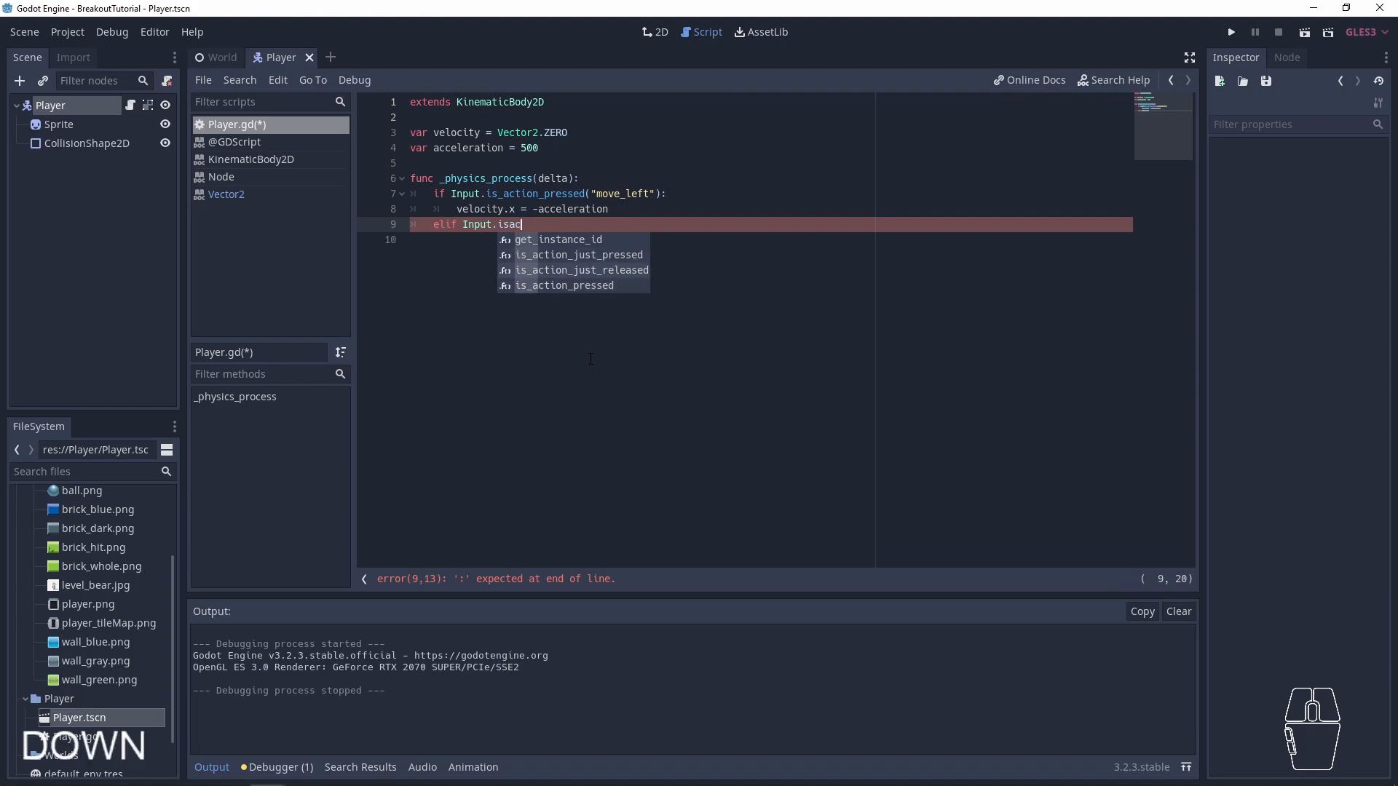
key(Down)
key(Return)
- Pass "move_right" to the elif's is_action_pressed call, end the condition with a colon and begin its indented block
text("mo)
key(Down)
key(Return)
text(:)
key(Return)
- Copy the velocity.x = -acceleration assignment from the move_left branch into the move_right branch
key(ctrl+v)
key(ctrl+z)
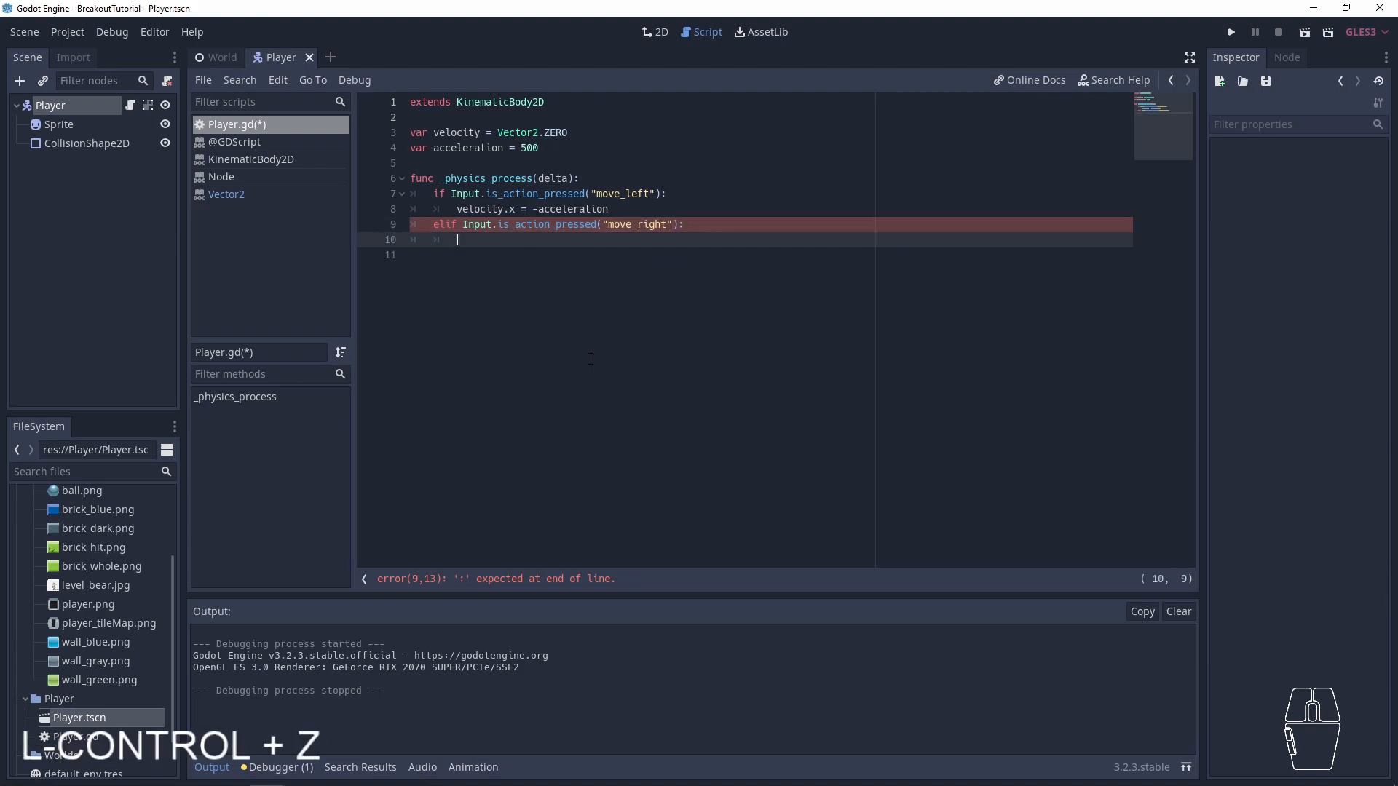
key(Up)
key(Up)
key(shift+End)
key(ctrl+c)
key(Down)
key(Down)
key(ctrl+v)
- Remove the minus sign before acceleration in the move_right branch
key(ctrl+Left)
key(ctrl+Right)
key(Right)
key(Right)
key(Right)
key(Delete)
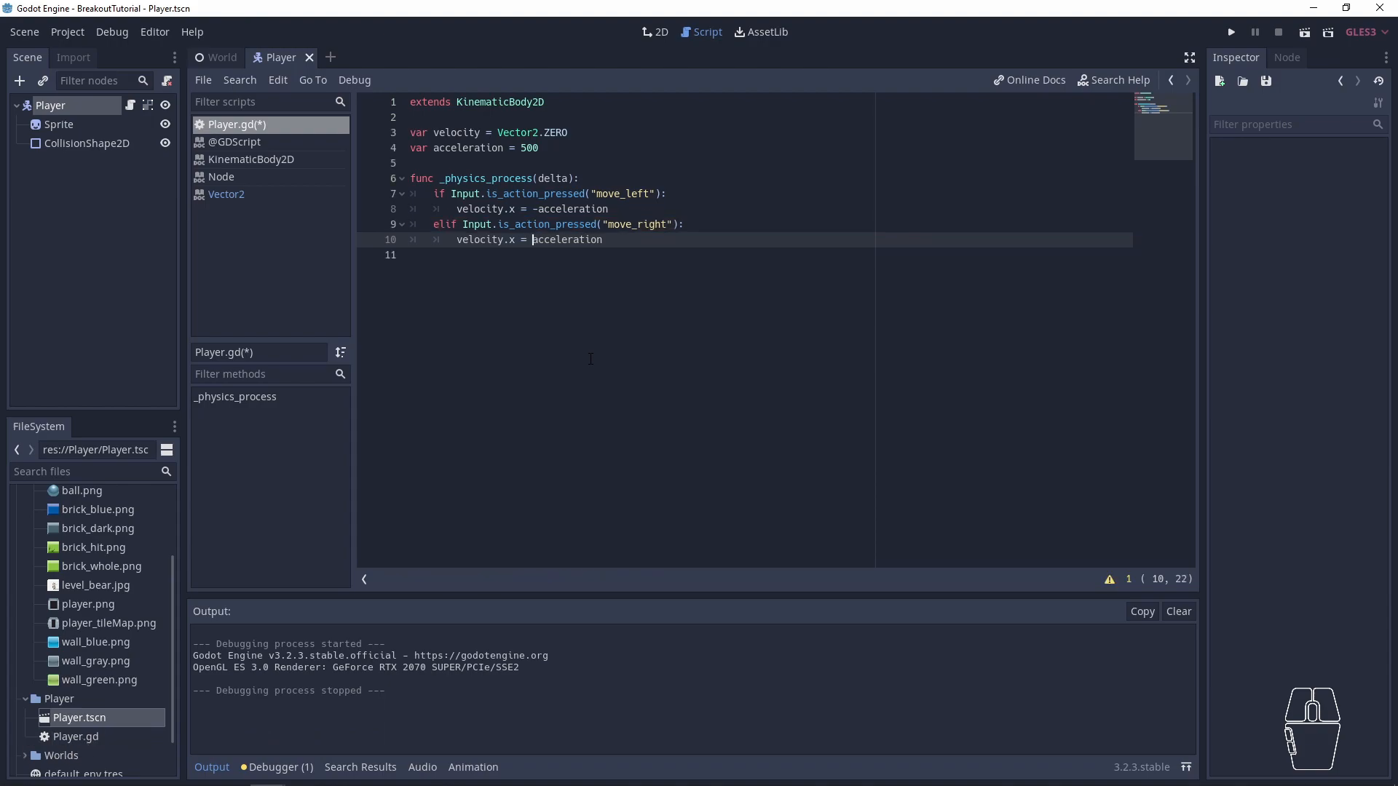
- Leave a blank line after the move_right branch and start a new line at the function body's indentation level
key(End)
key(Left)
key(Left)
key(ctrl+Left)
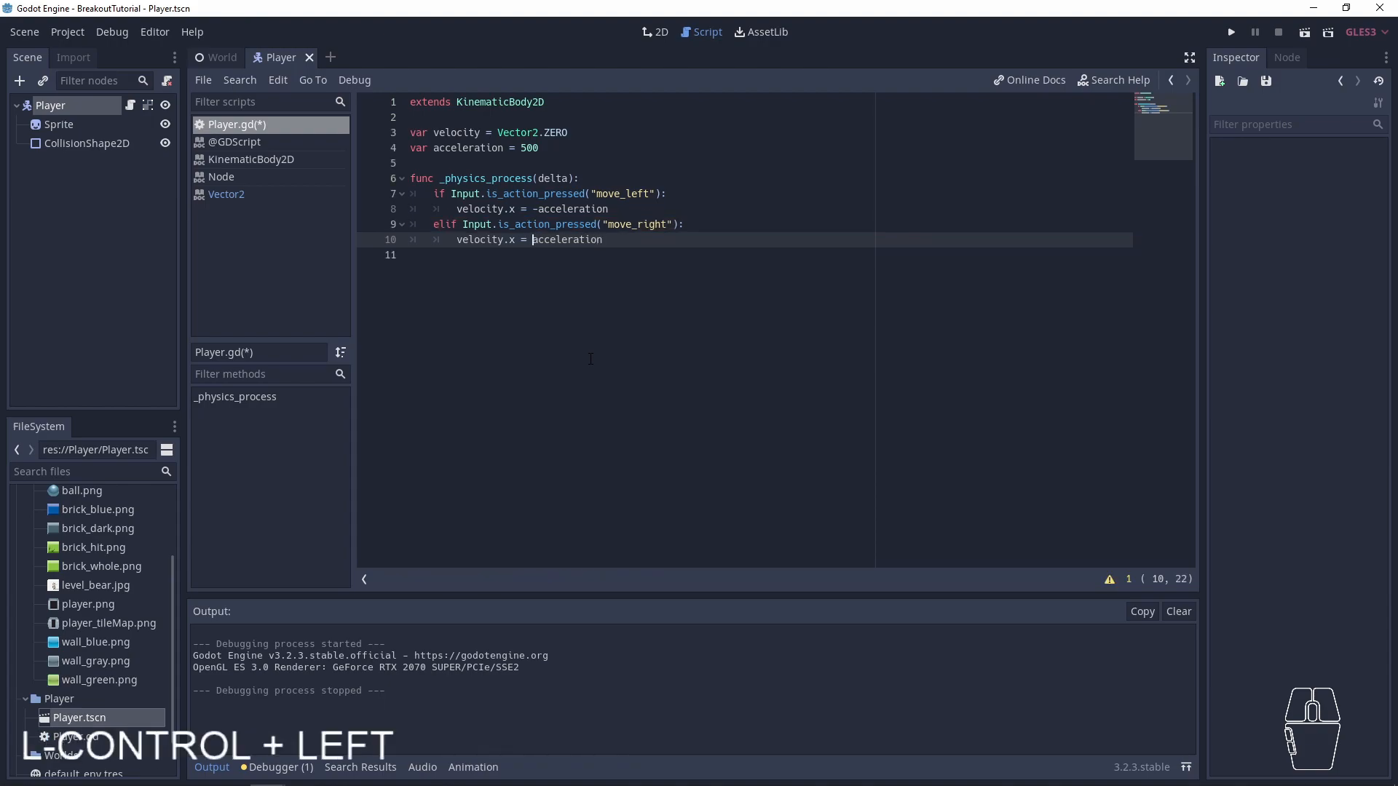
key(End)
key(Return)
key(Return)
key(BackSpace)
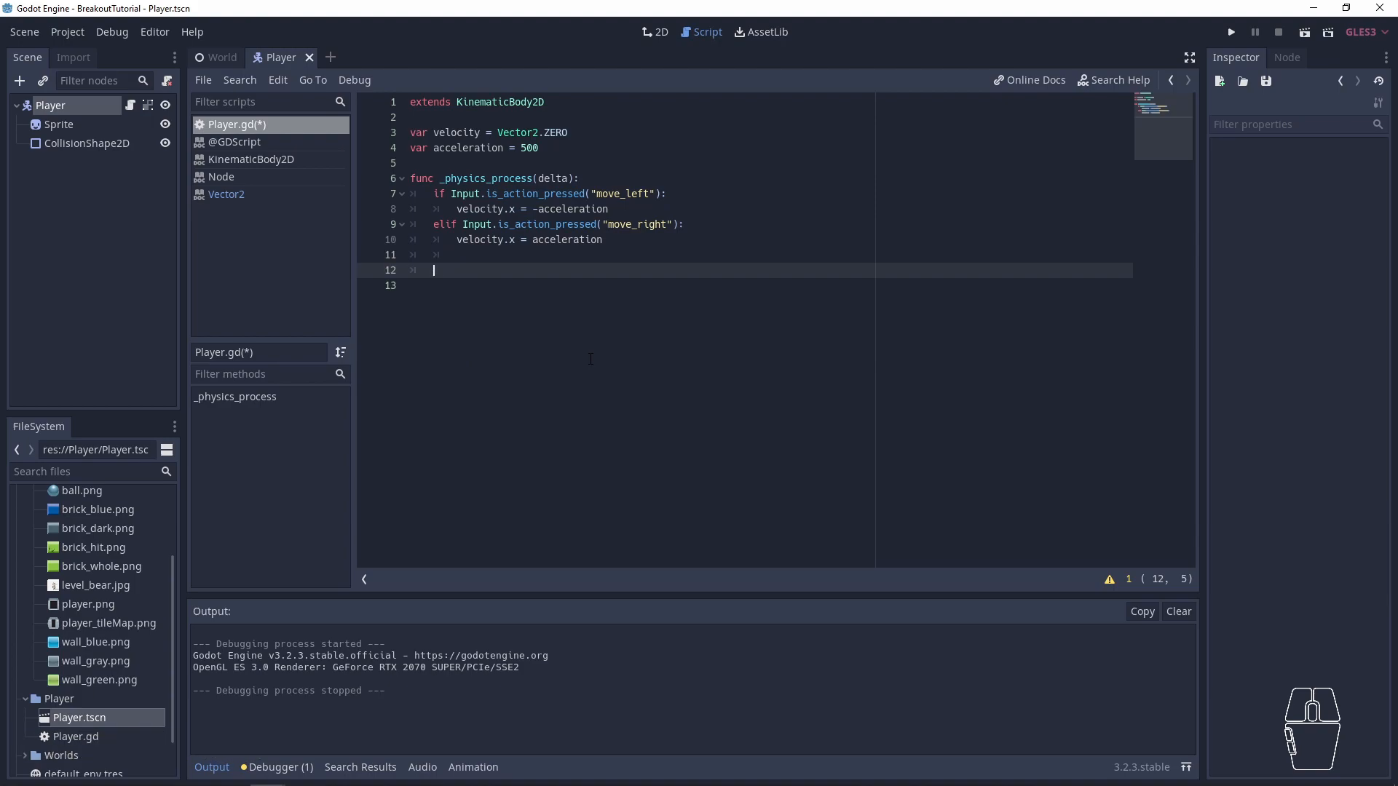
- Select the Player node, return to its script, open the KinematicBody2D class reference and read its description
click(58, 107)
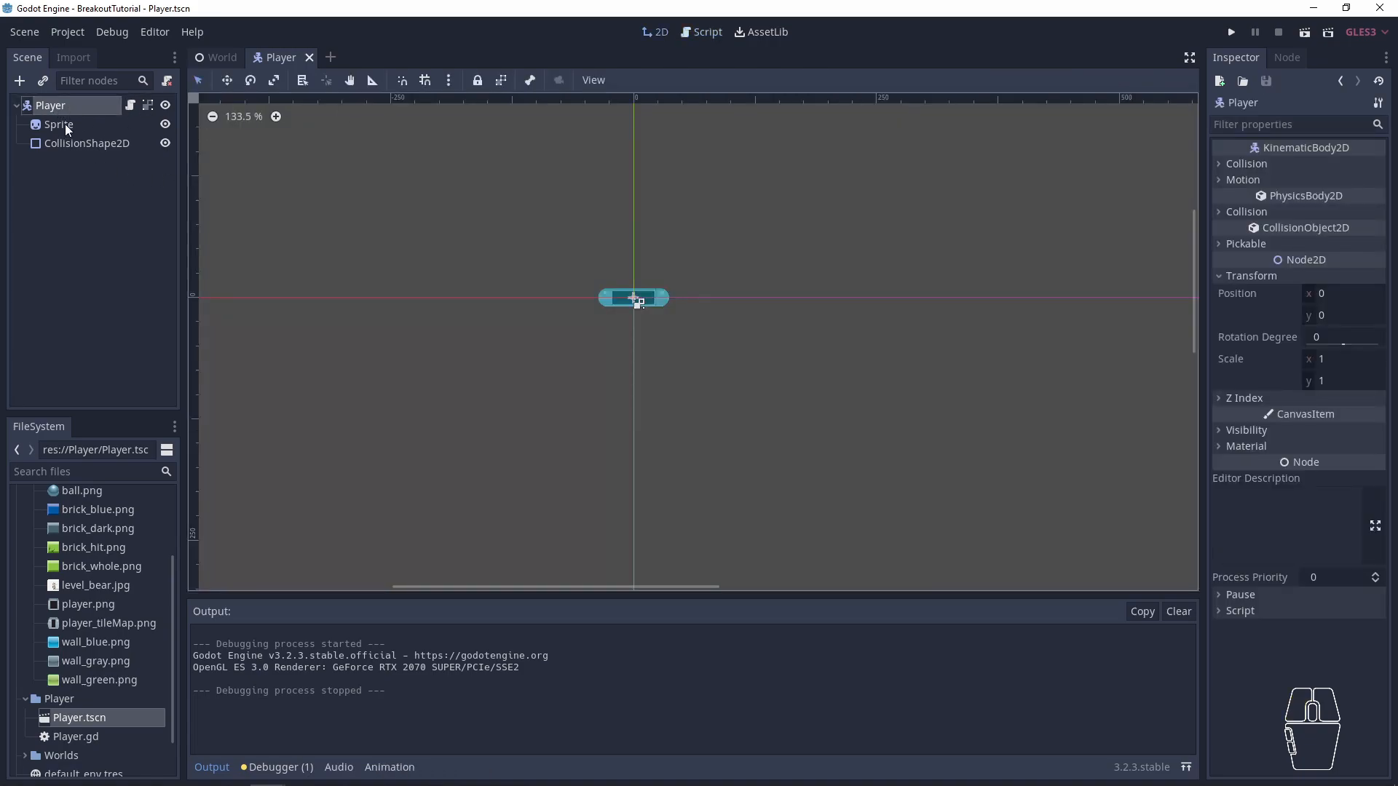
click(129, 105)
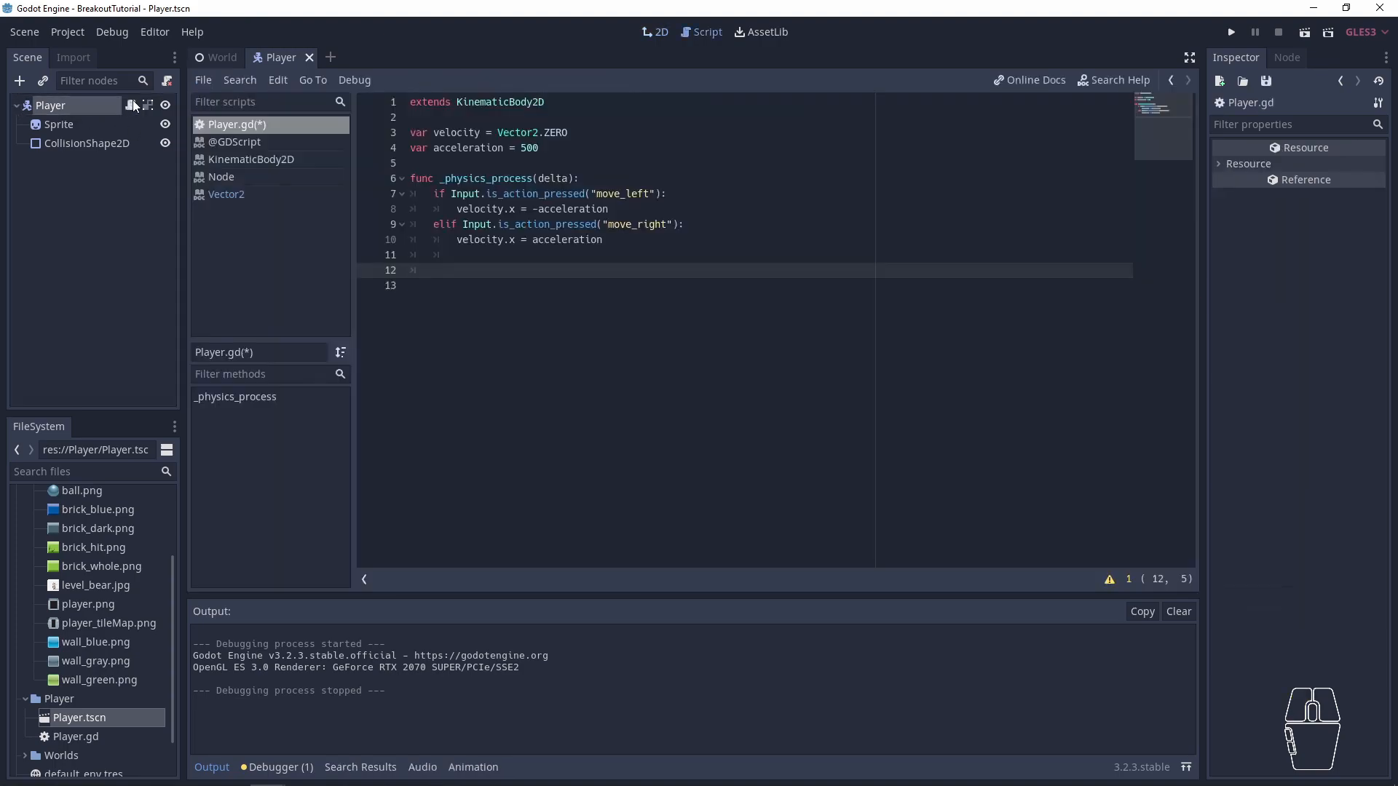
double_click(495, 102)
click(451, 271)
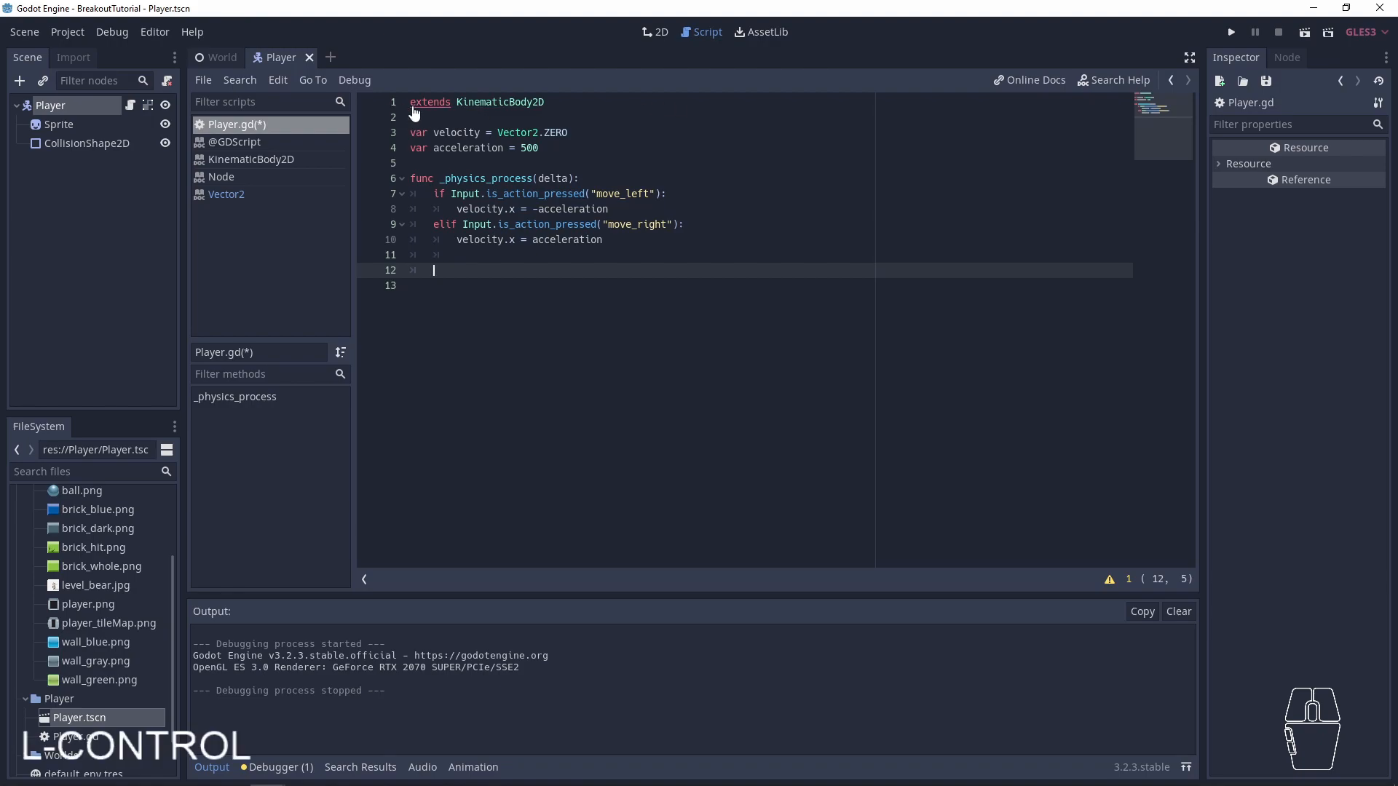
ctrl+click(502, 103)
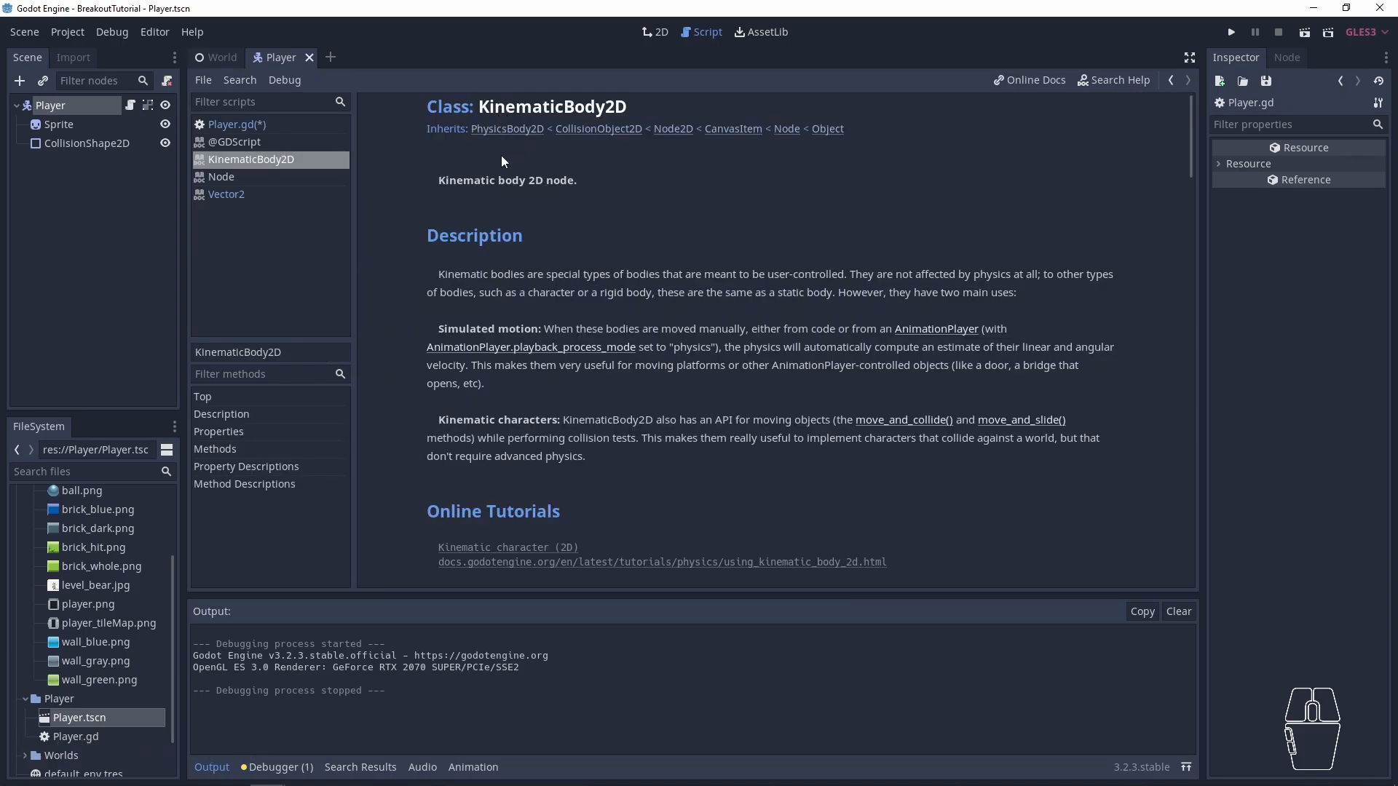
drag(438, 274, 679, 292)
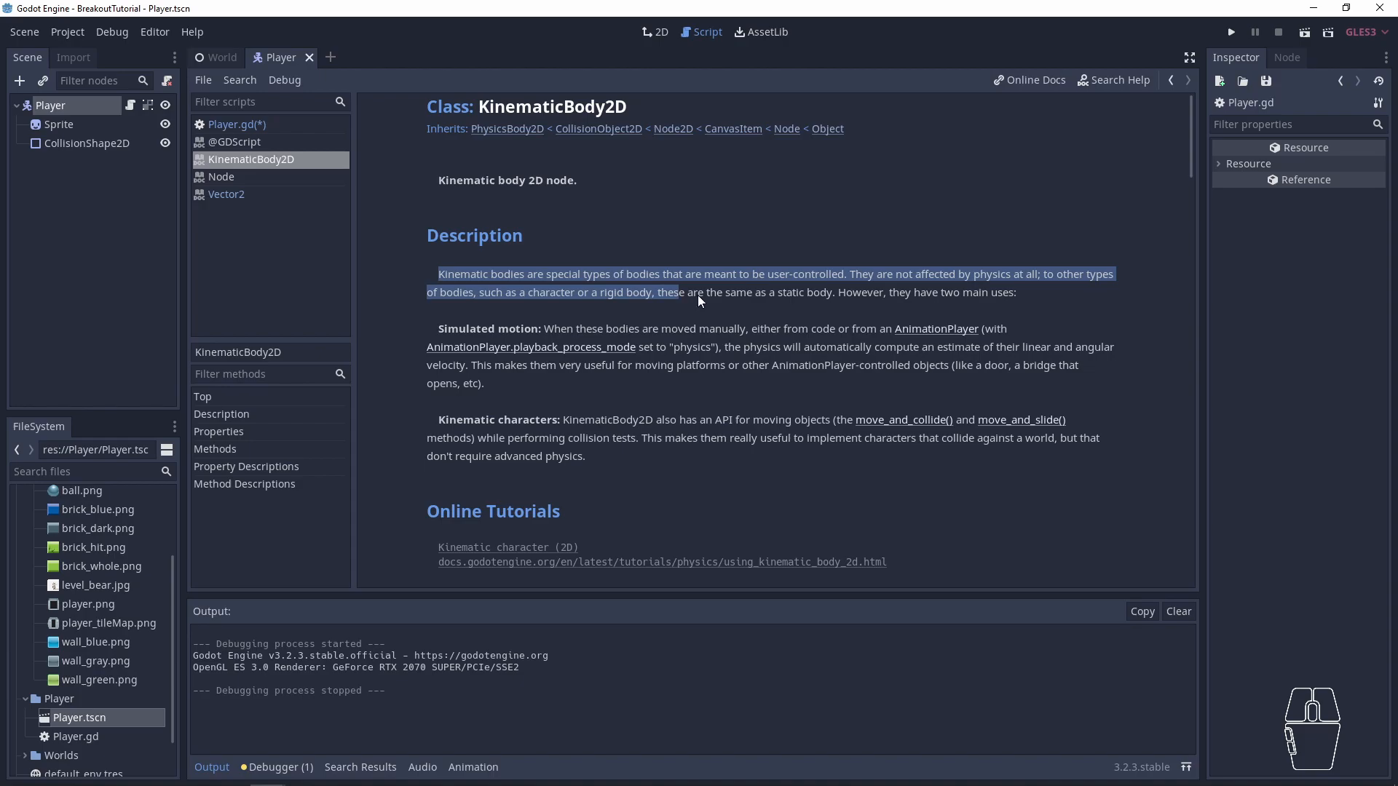
click(797, 300)
drag(850, 275, 438, 275)
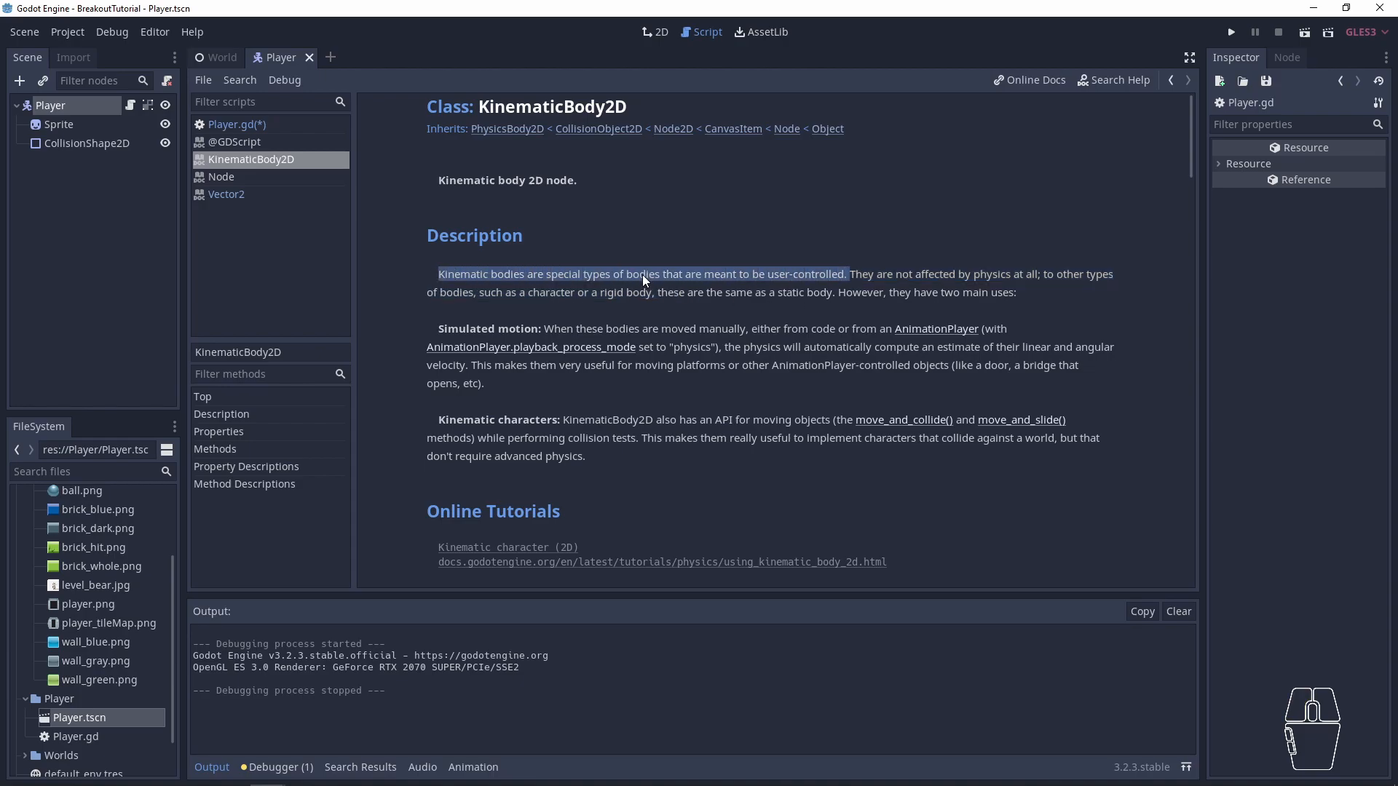
- Examine the Methods list in the KinematicBody2D reference and go to the move_and_slide description
scroll(644, 298, down, 5)
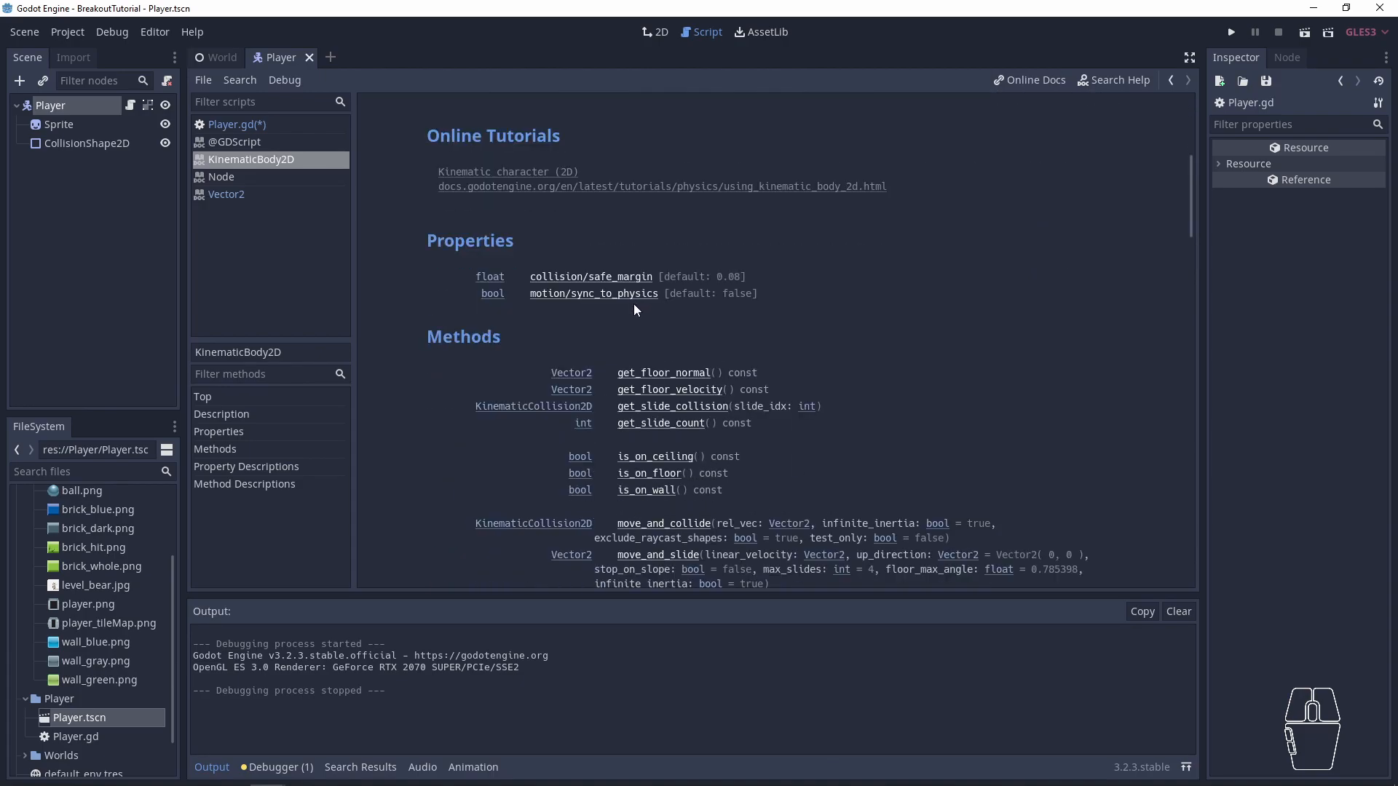
double_click(463, 337)
scroll(723, 321, down, 1)
scroll(722, 319, down, 2)
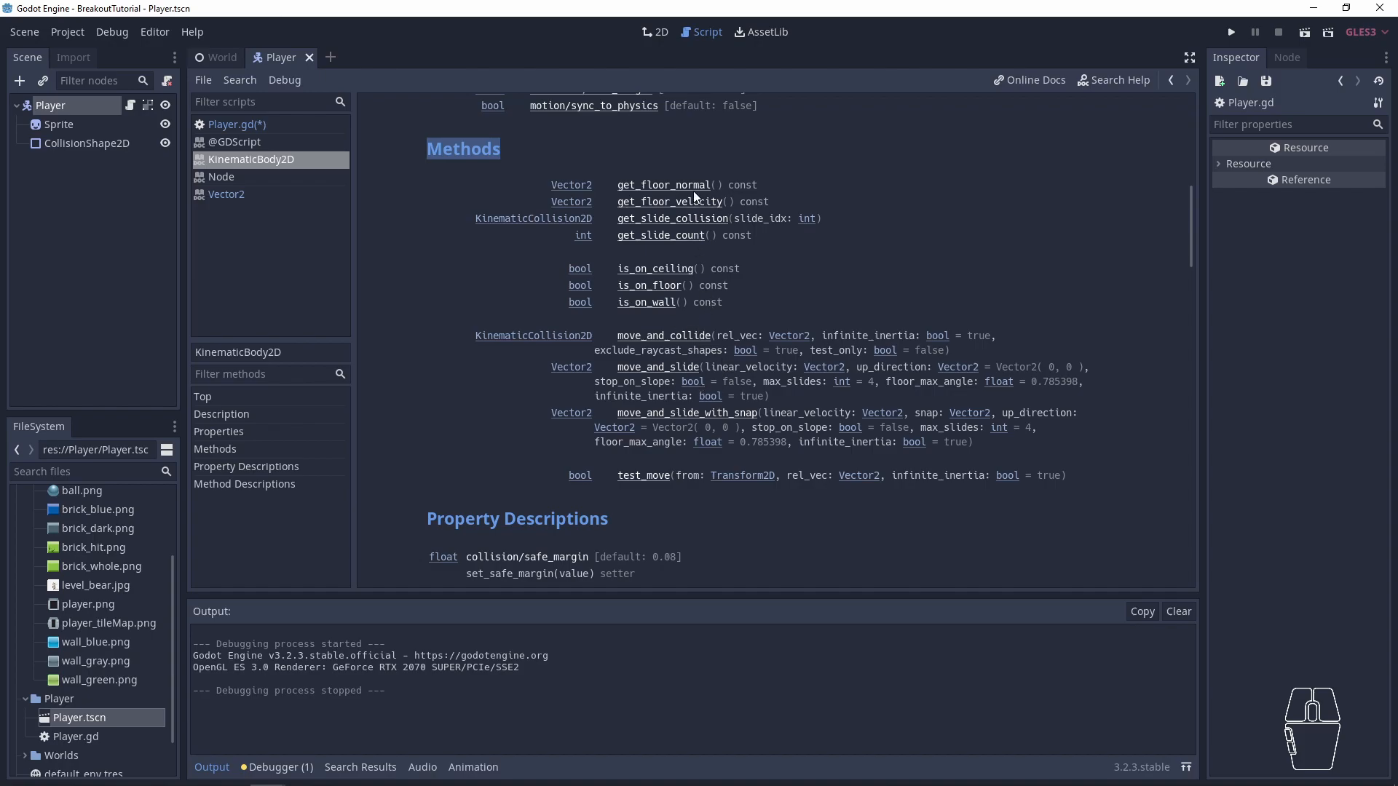
scroll(765, 321, down, 5)
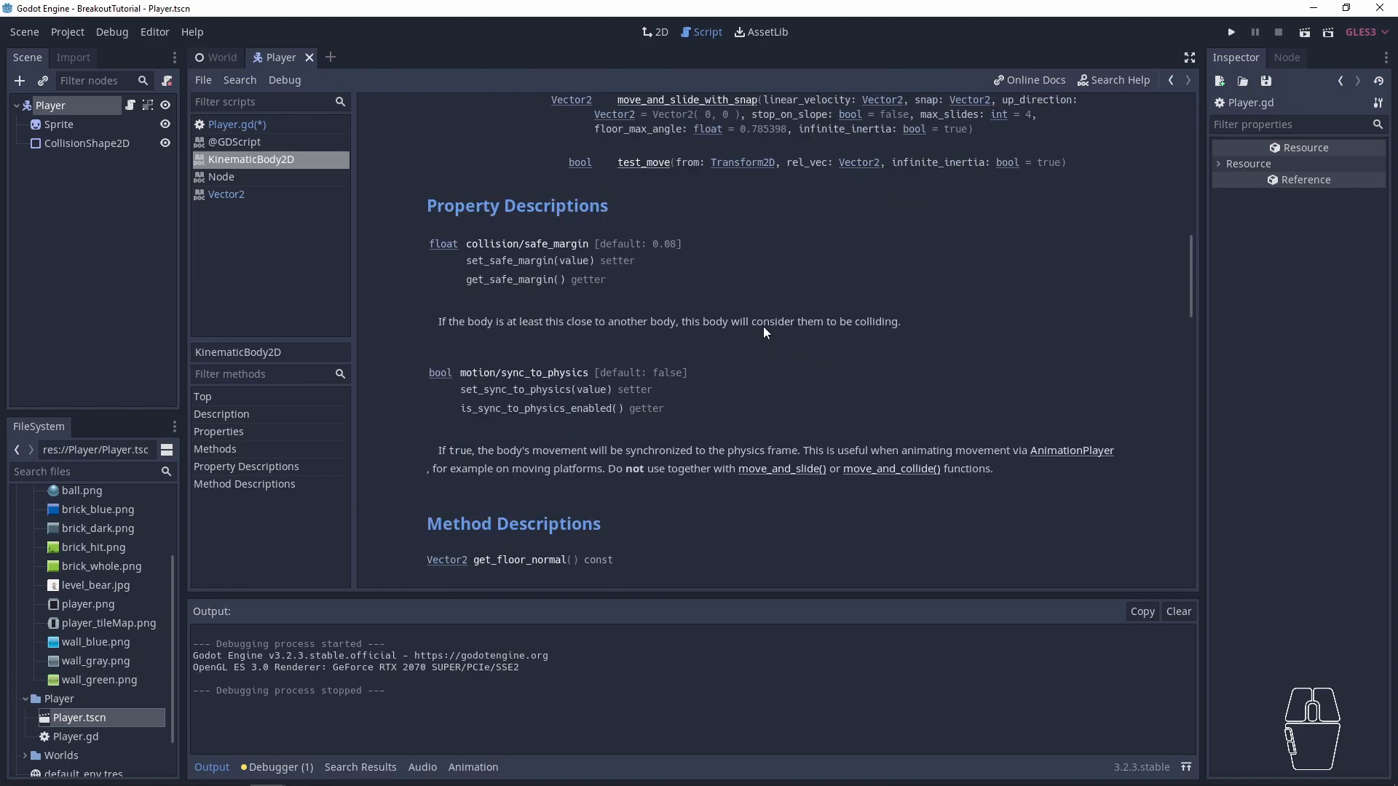
scroll(761, 313, up, 8)
scroll(760, 320, down, 3)
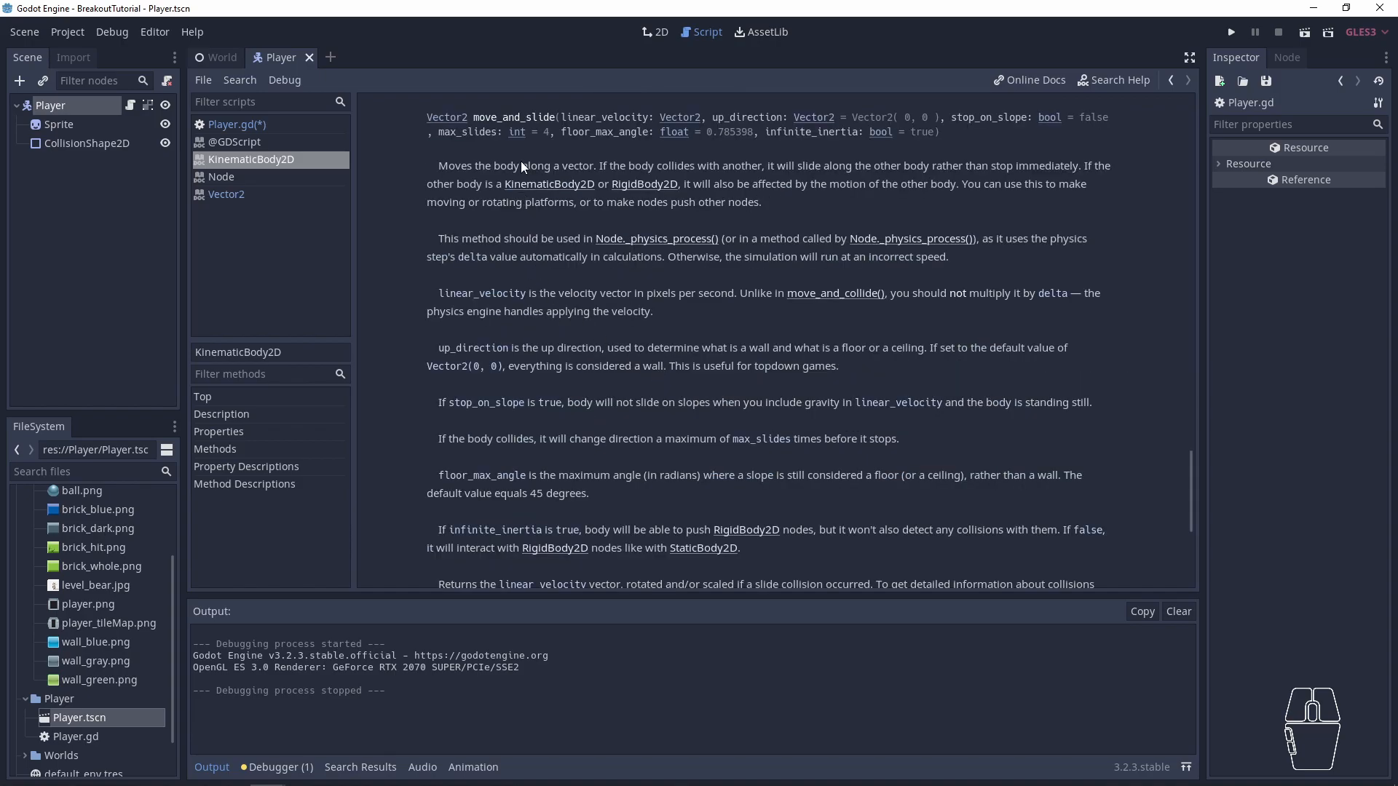
- Read the first paragraph of the move_and_slide description, briefly consulting the linked RigidBody2D reference
drag(454, 166, 668, 185)
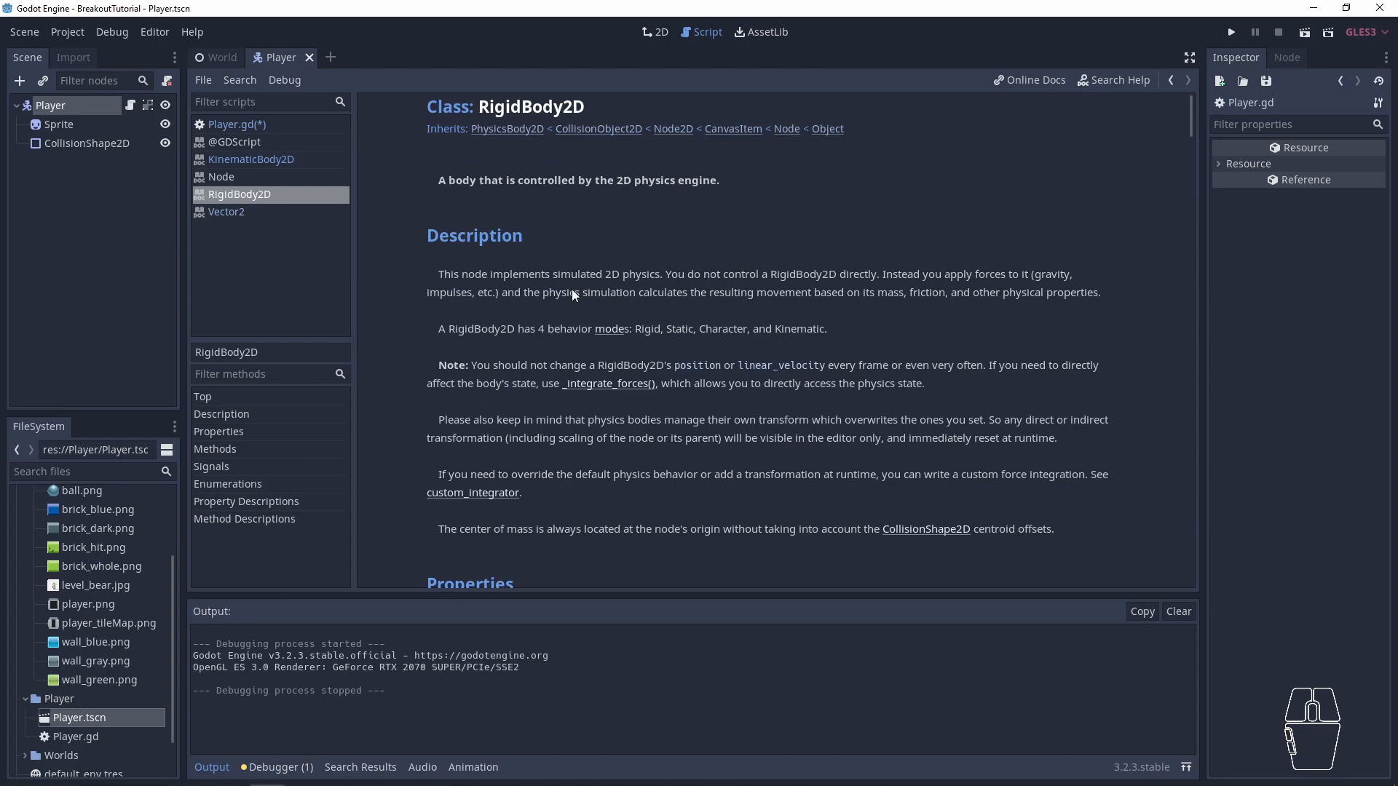
scroll(573, 294, down, 12)
scroll(621, 375, up, 12)
click(248, 160)
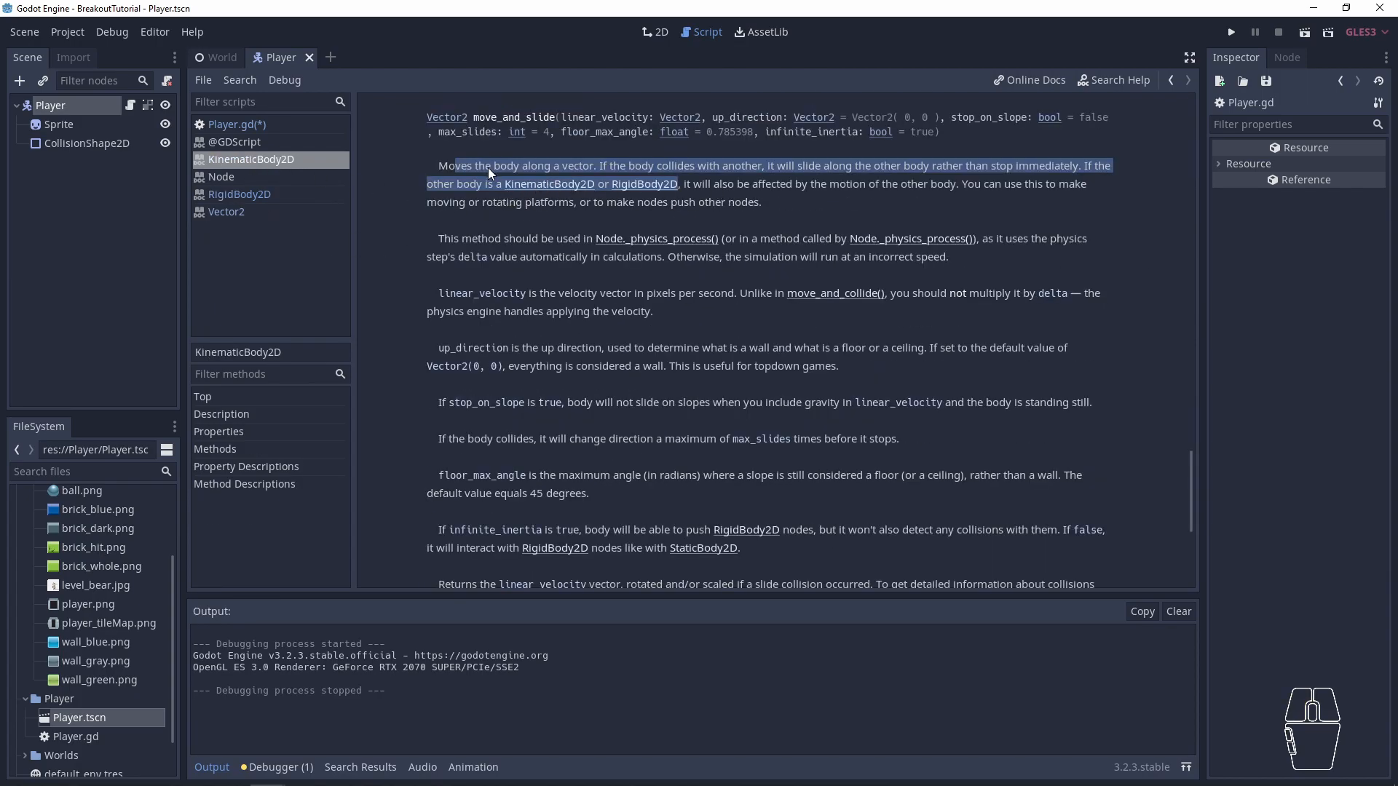
drag(762, 202, 772, 150)
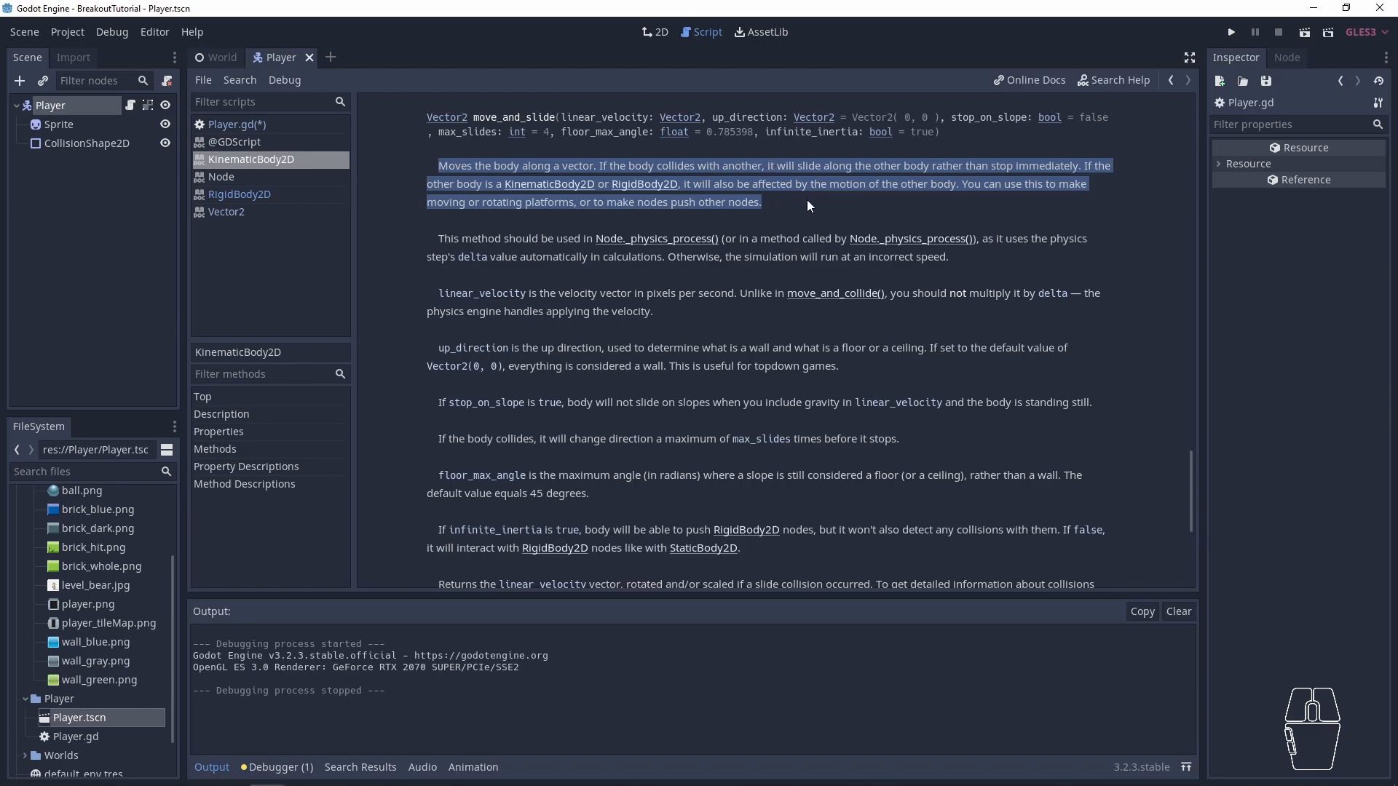
- Search the KinematicBody2D reference for move_and_collide, go to its method description and read the first paragraph
scroll(568, 343, up, 4)
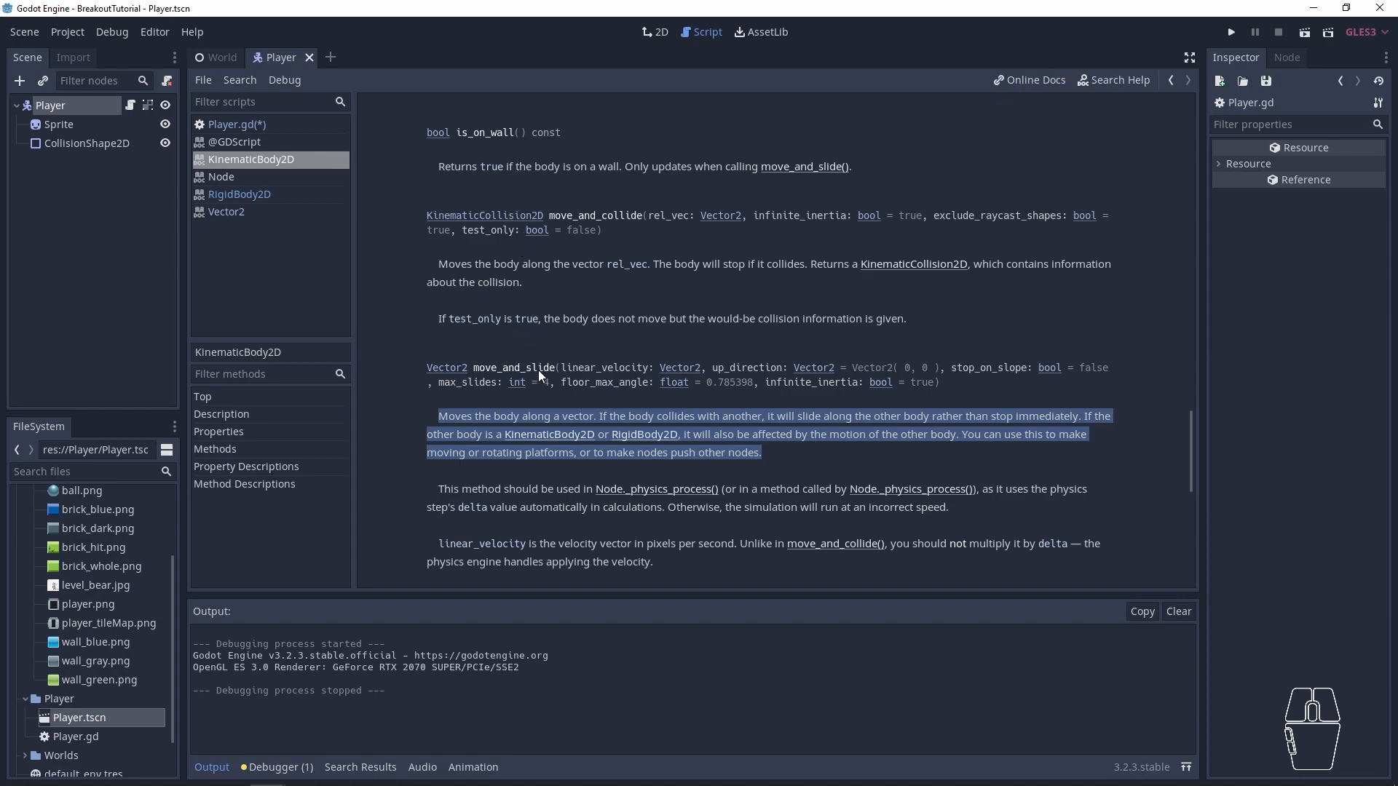
scroll(538, 369, up, 4)
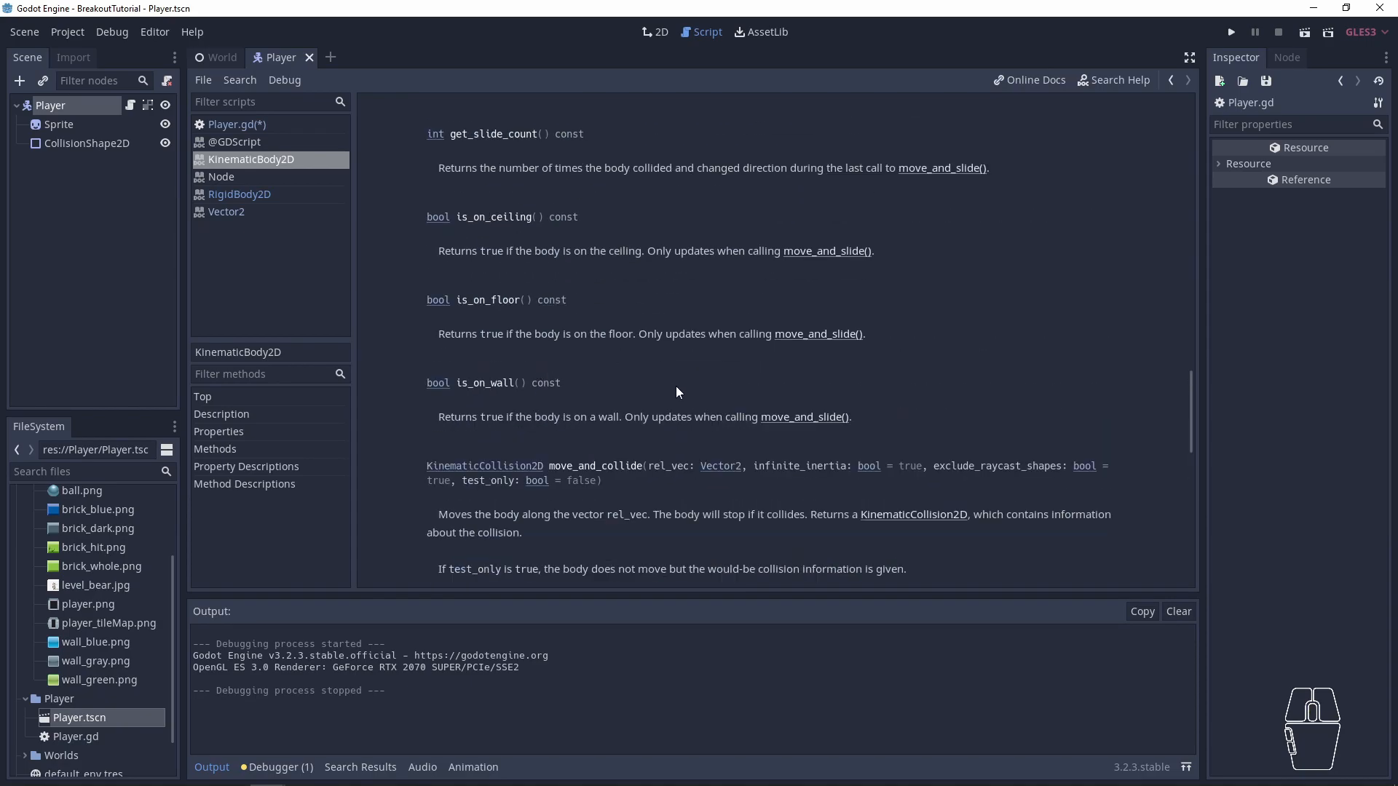
key(ctrl+f)
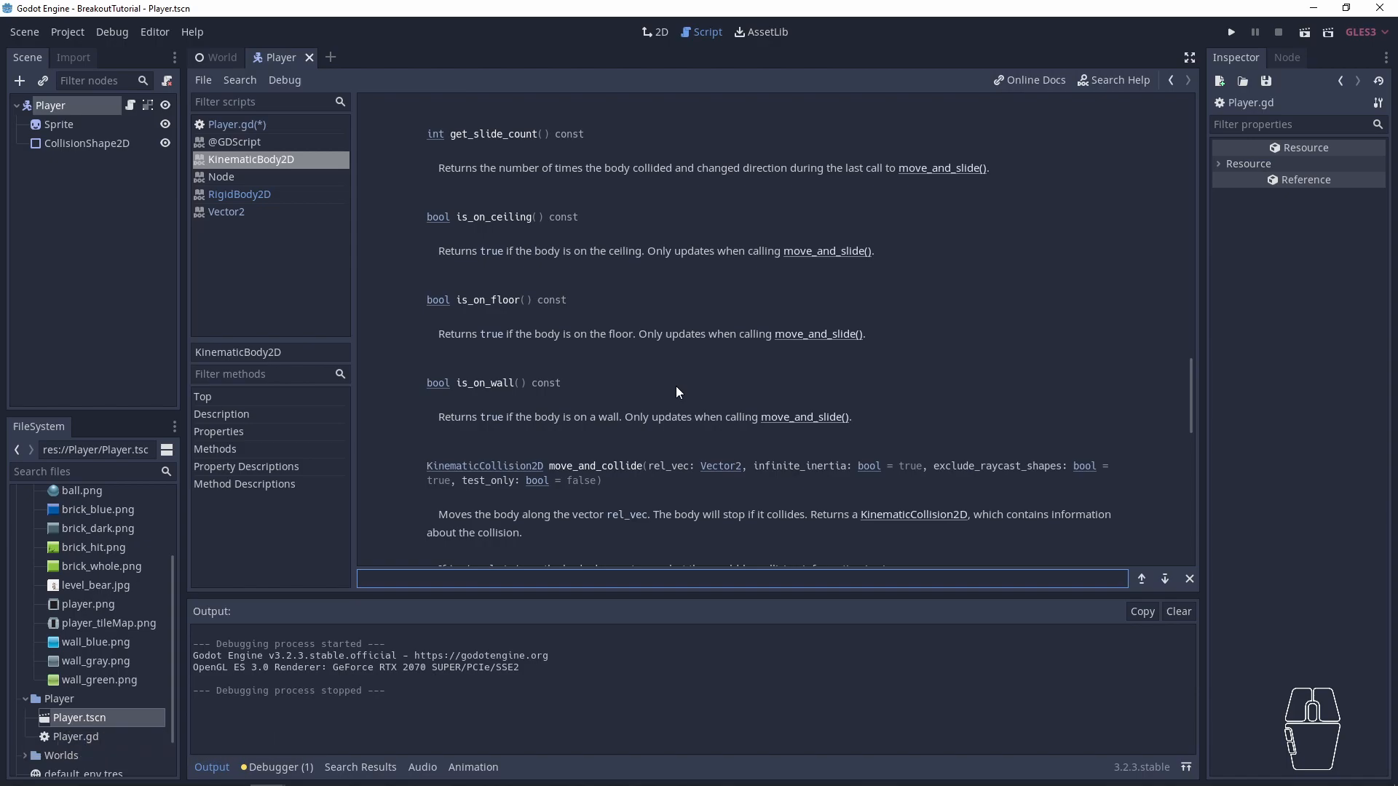
text(move_and)
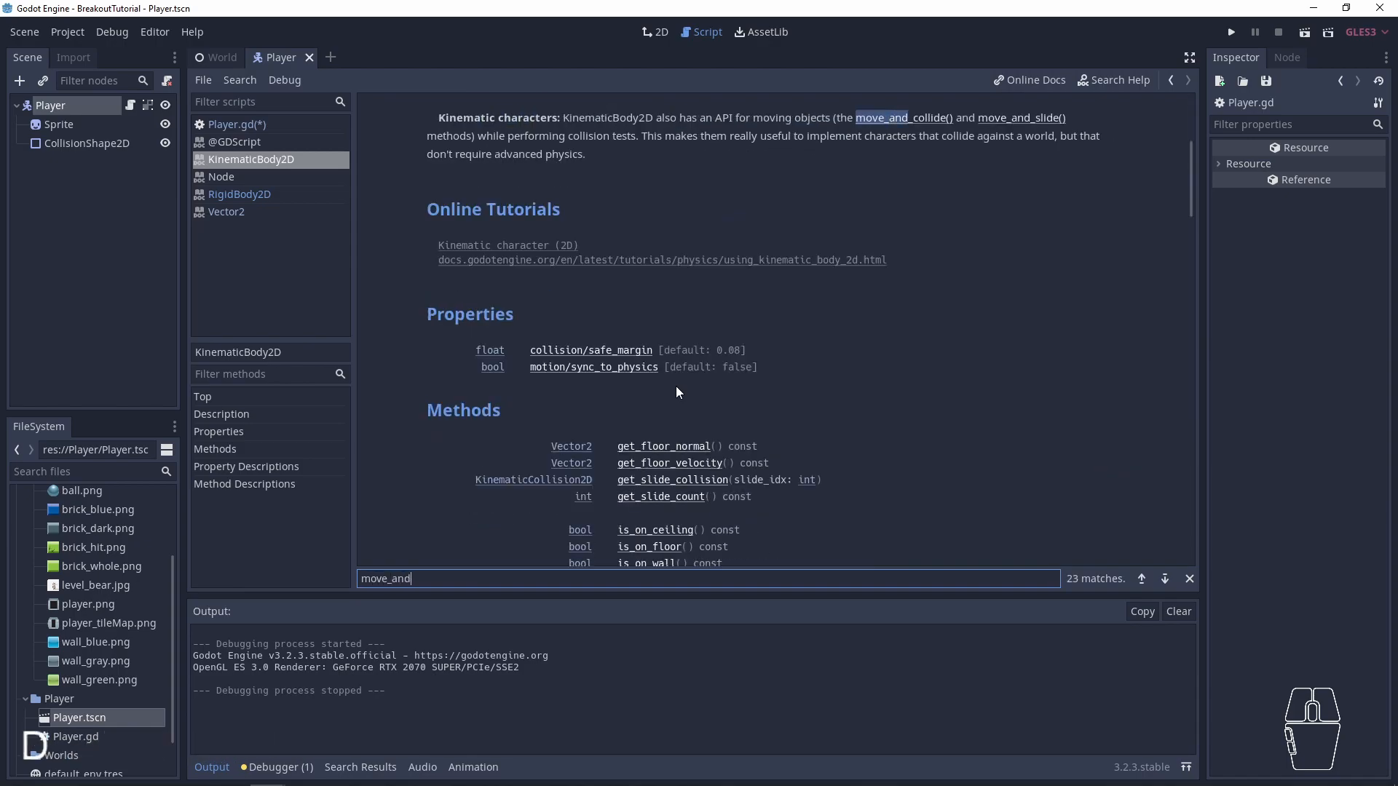
text(_collide)
key(Return)
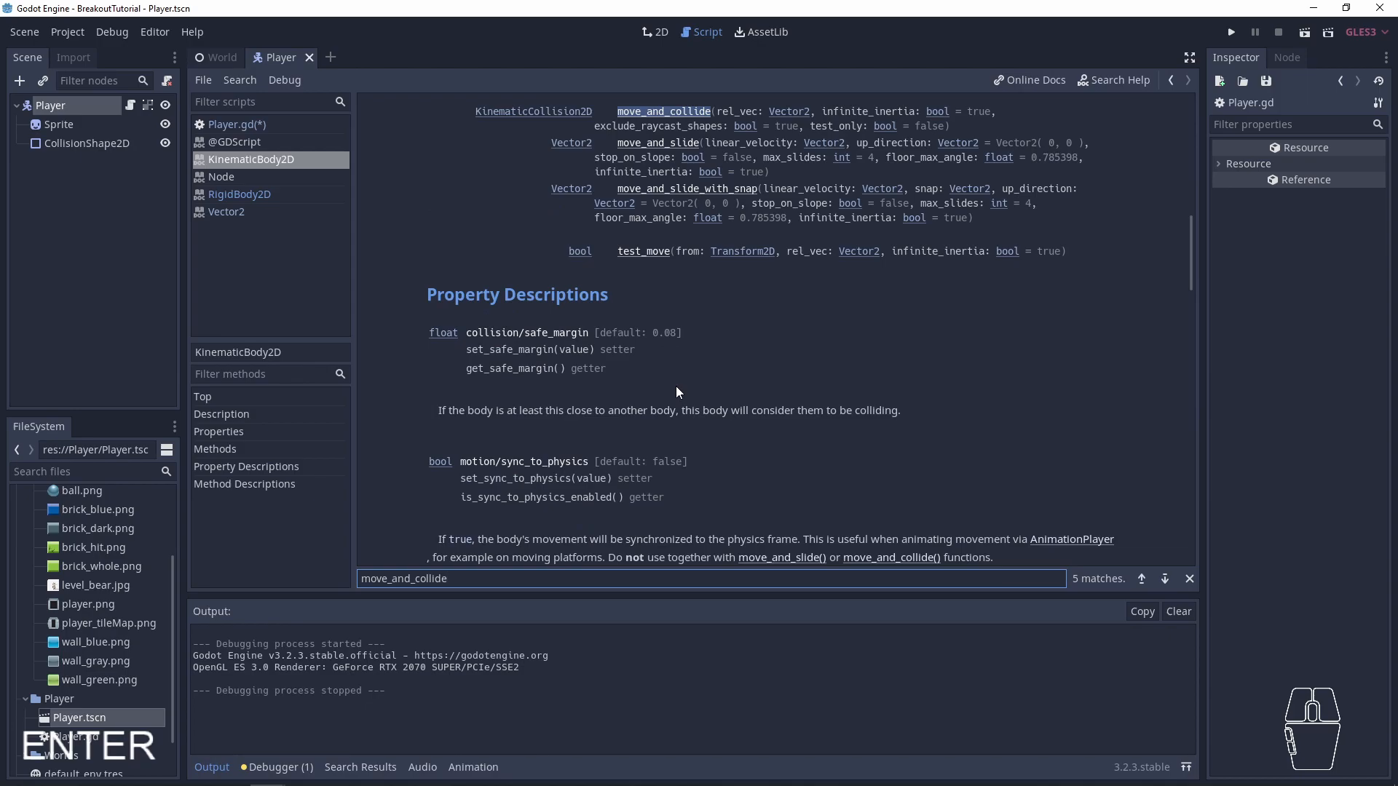
click(668, 107)
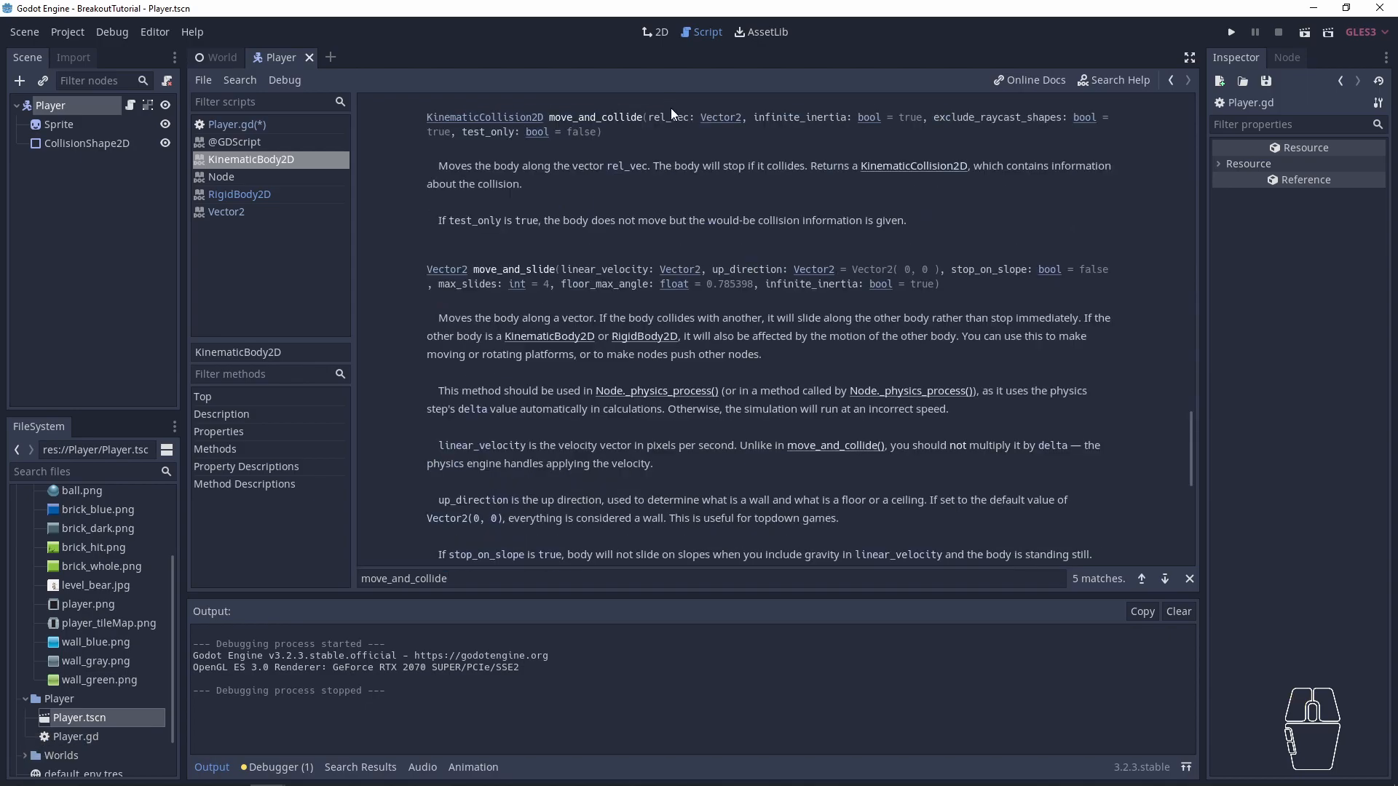
drag(548, 180, 545, 150)
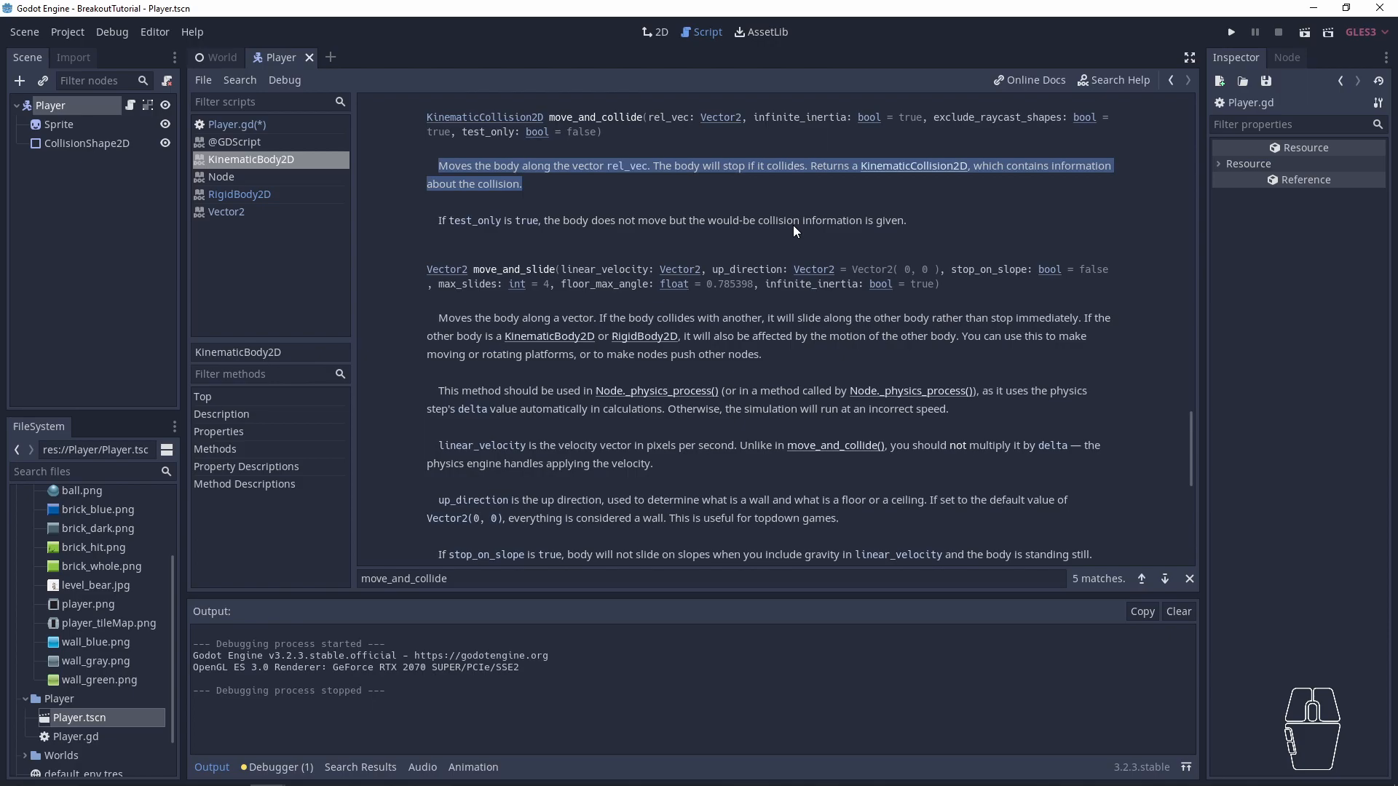
- Add a move_and_slide(velocity) call after the input checks in _physics_process of Player.gd and save the script
double_click(518, 270)
key(ctrl+c)
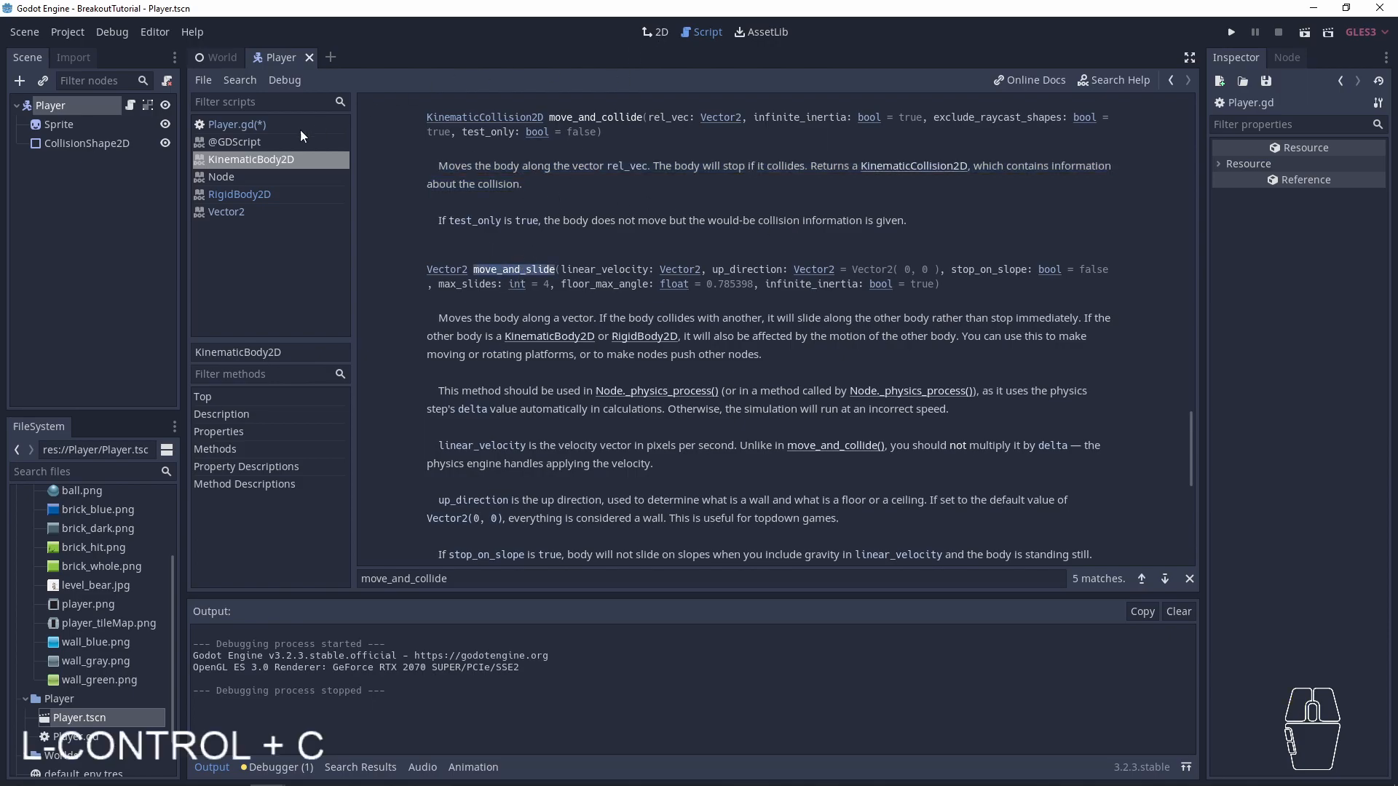
click(237, 124)
key(BackSpace)
key(Return)
key(ctrl+v)
text(()
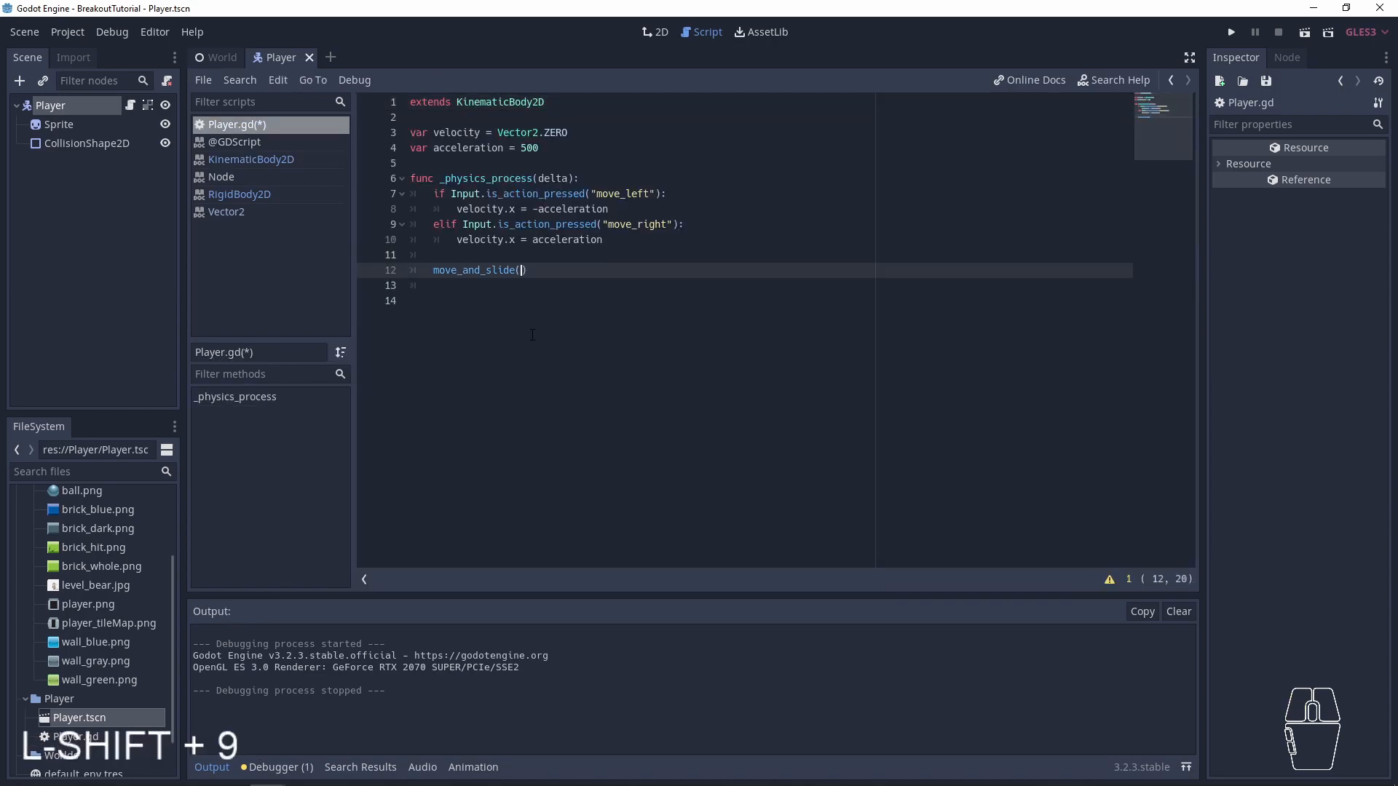
text(ve)
key(Return)
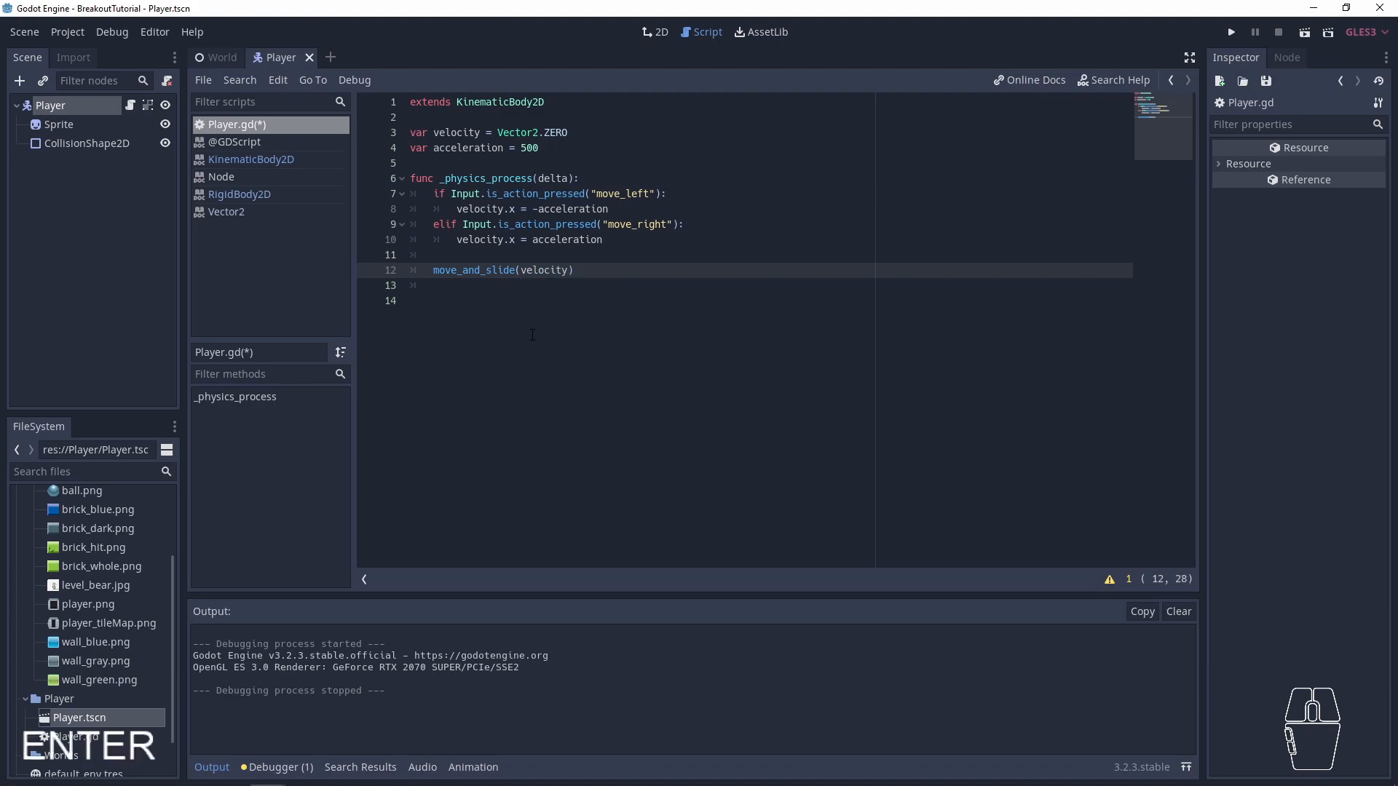
key(ctrl+s)
- Open the move_and_slide entry from the script and examine its parameters and their default values
ctrl+click(498, 270)
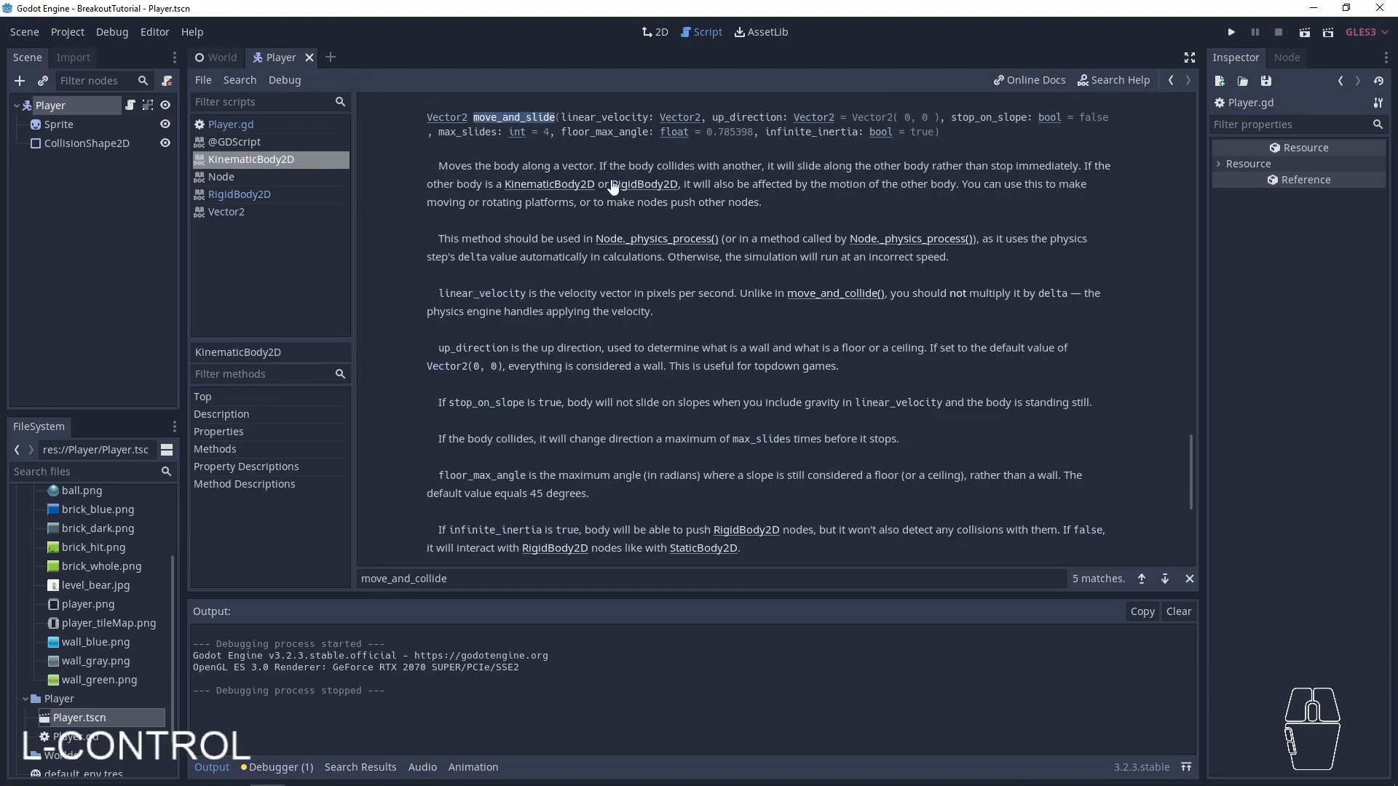
drag(560, 118, 648, 118)
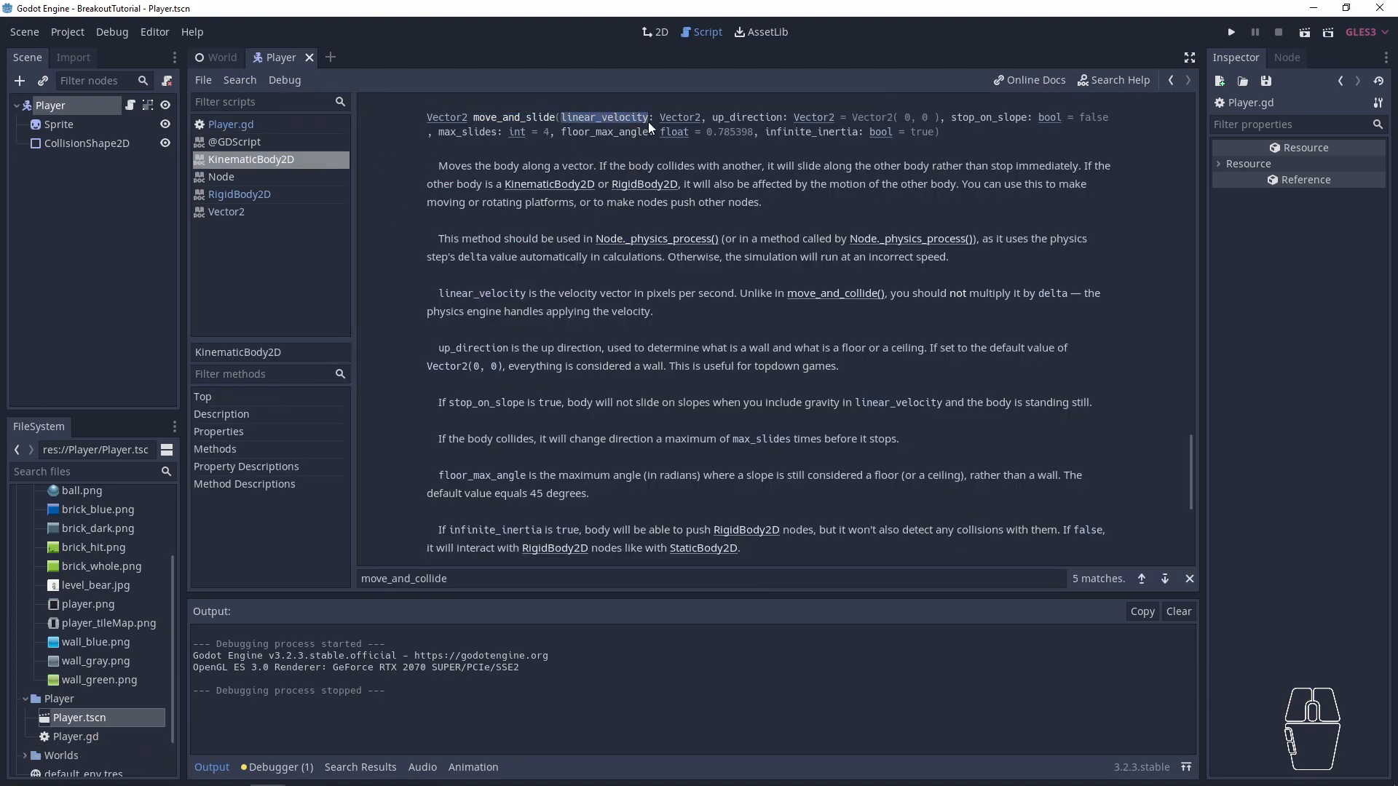
double_click(760, 118)
double_click(963, 120)
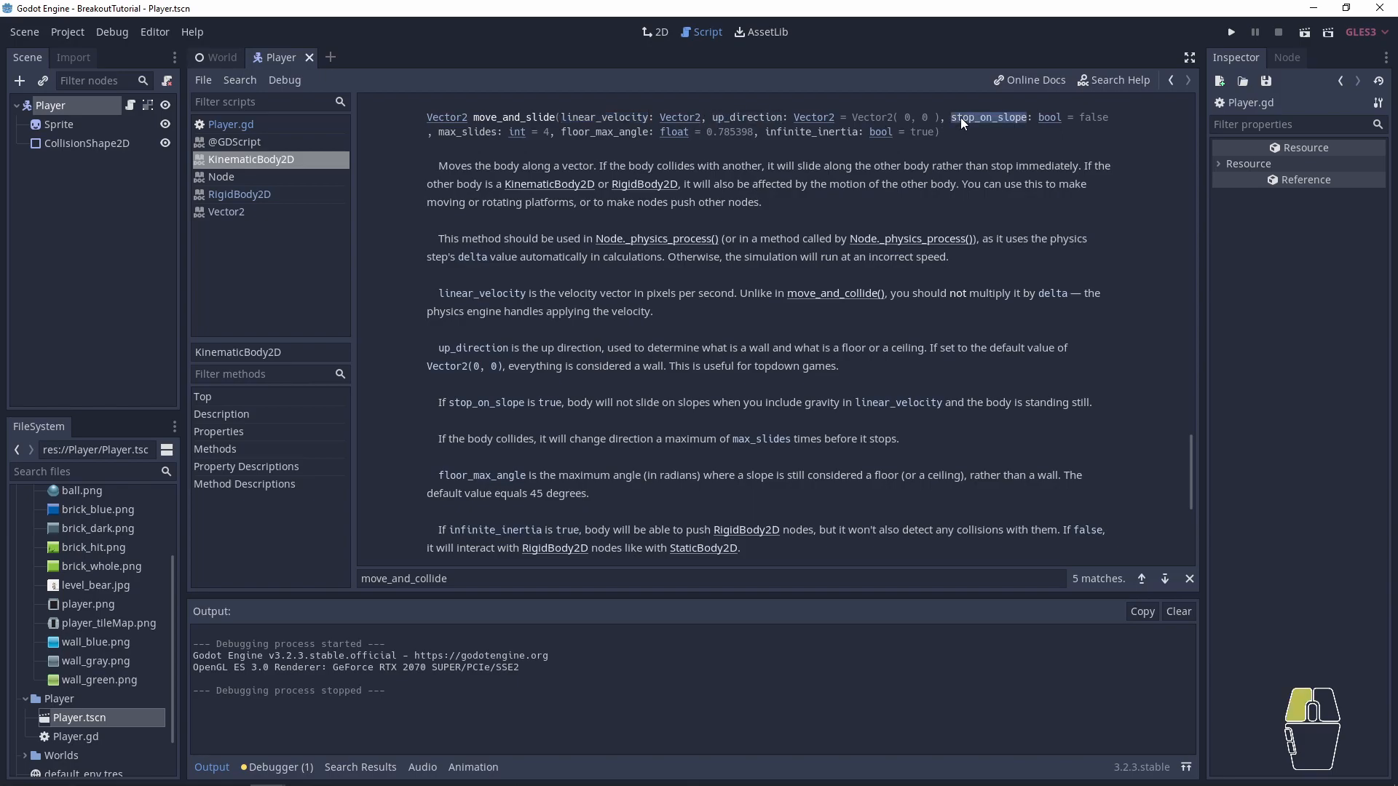
double_click(733, 131)
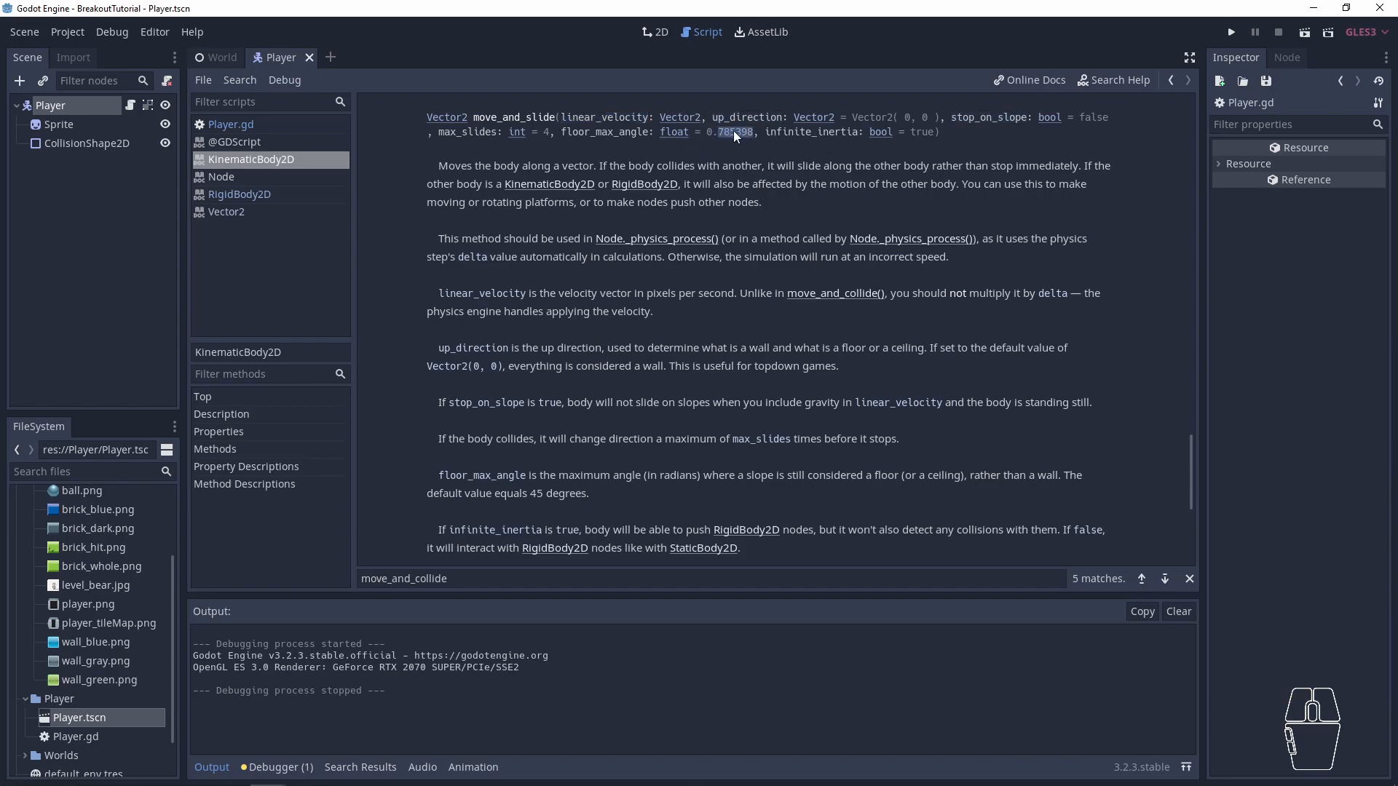
click(921, 134)
mouse_move(852, 117)
mouse_down()
mouse_move(946, 117)
mouse_move(932, 130)
mouse_up()
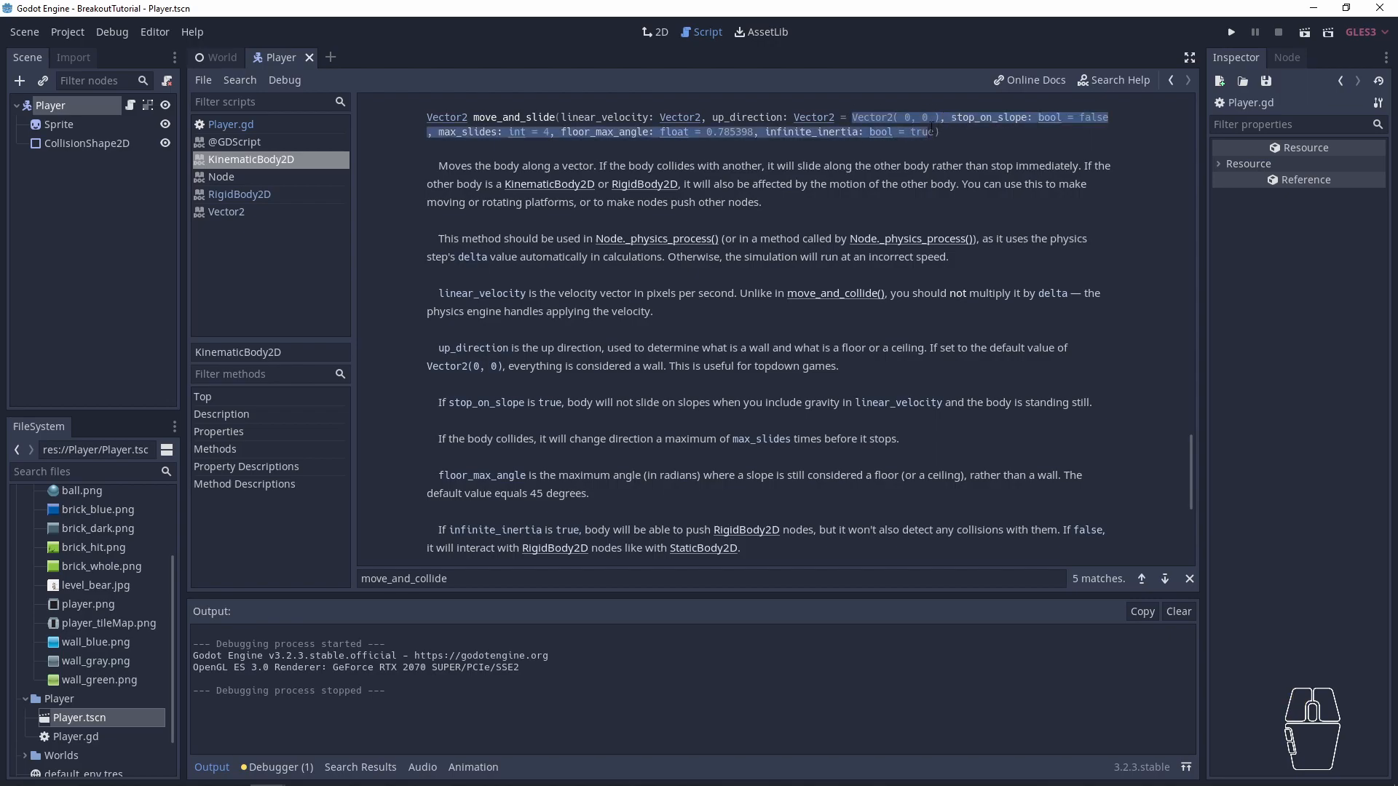
click(941, 140)
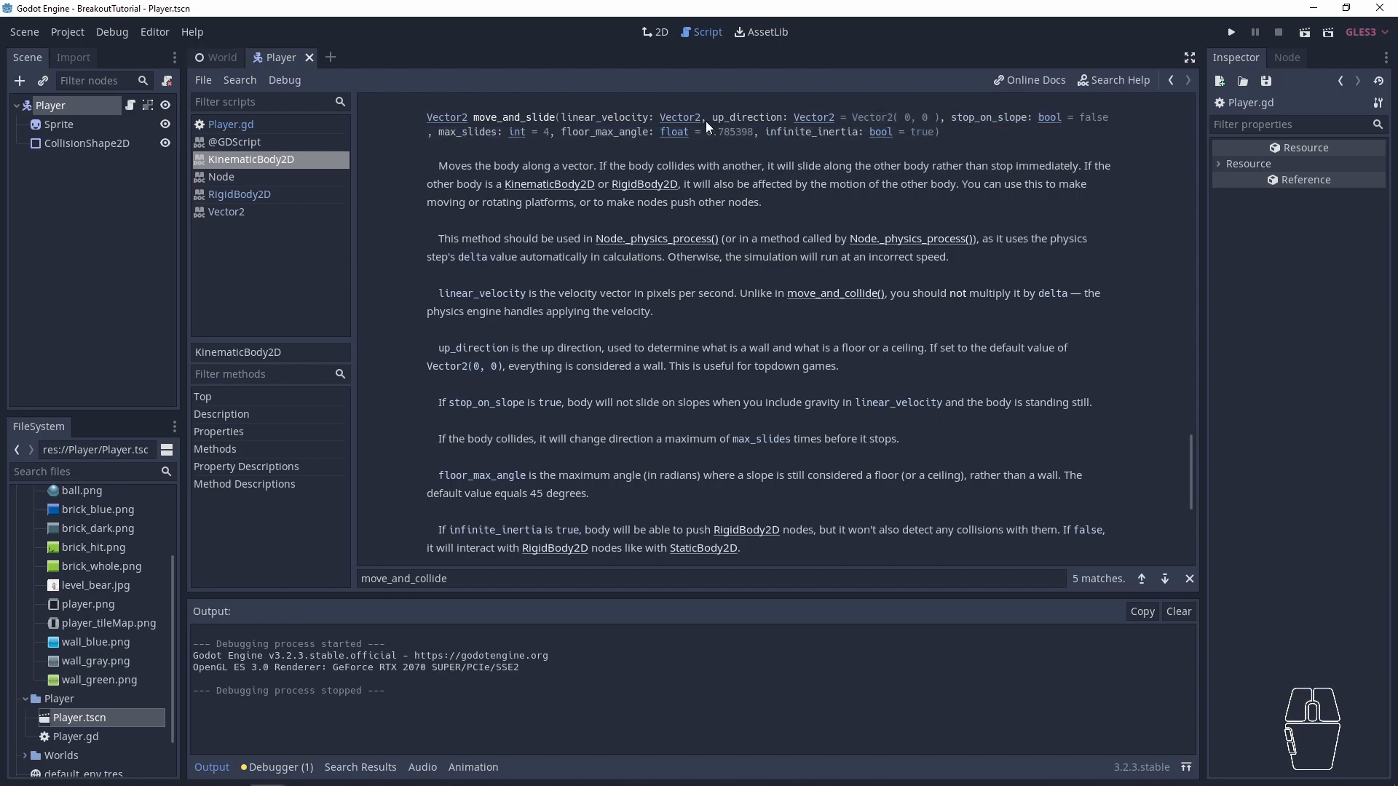
double_click(626, 121)
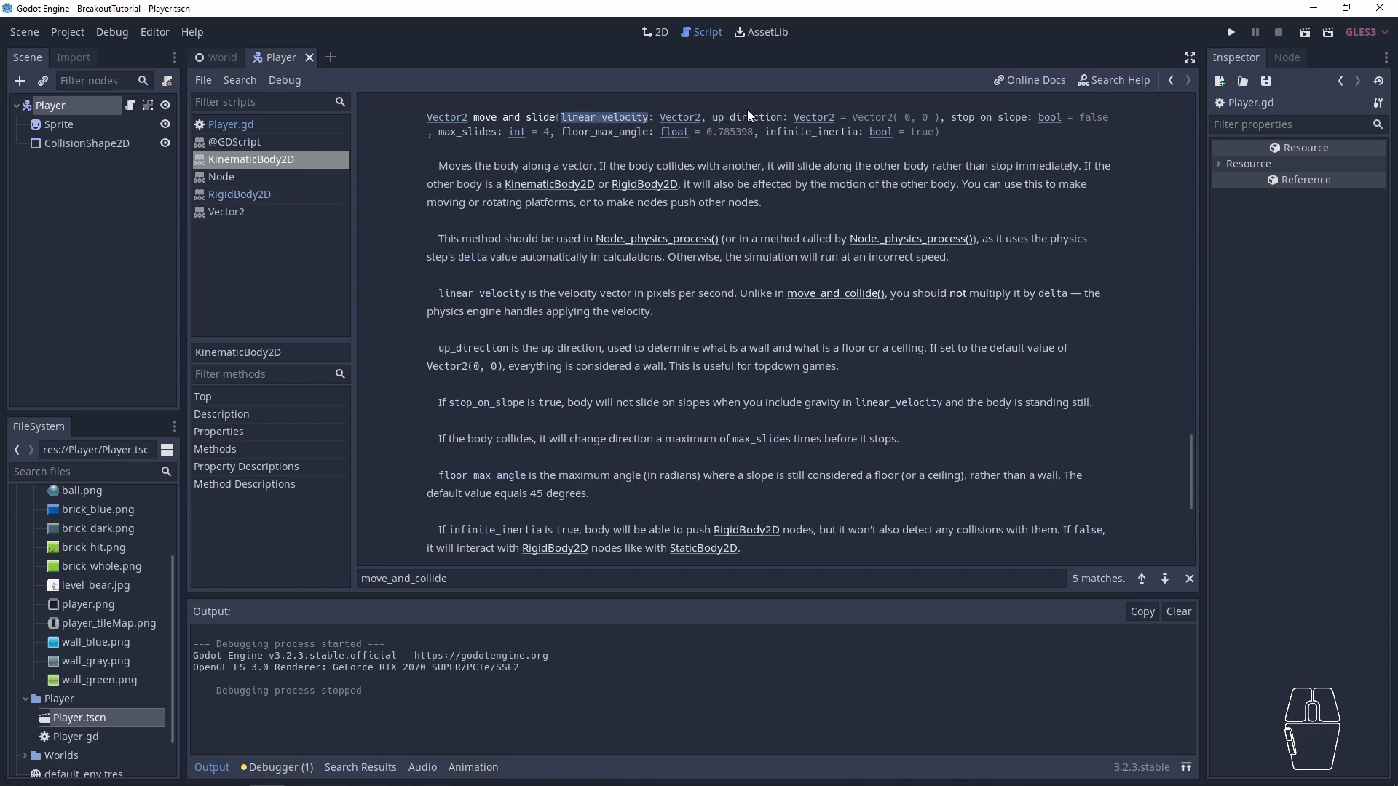
click(618, 115)
- Return to Player.gd, save, run the project to test moving the paddles left and right, and close the game window
click(252, 125)
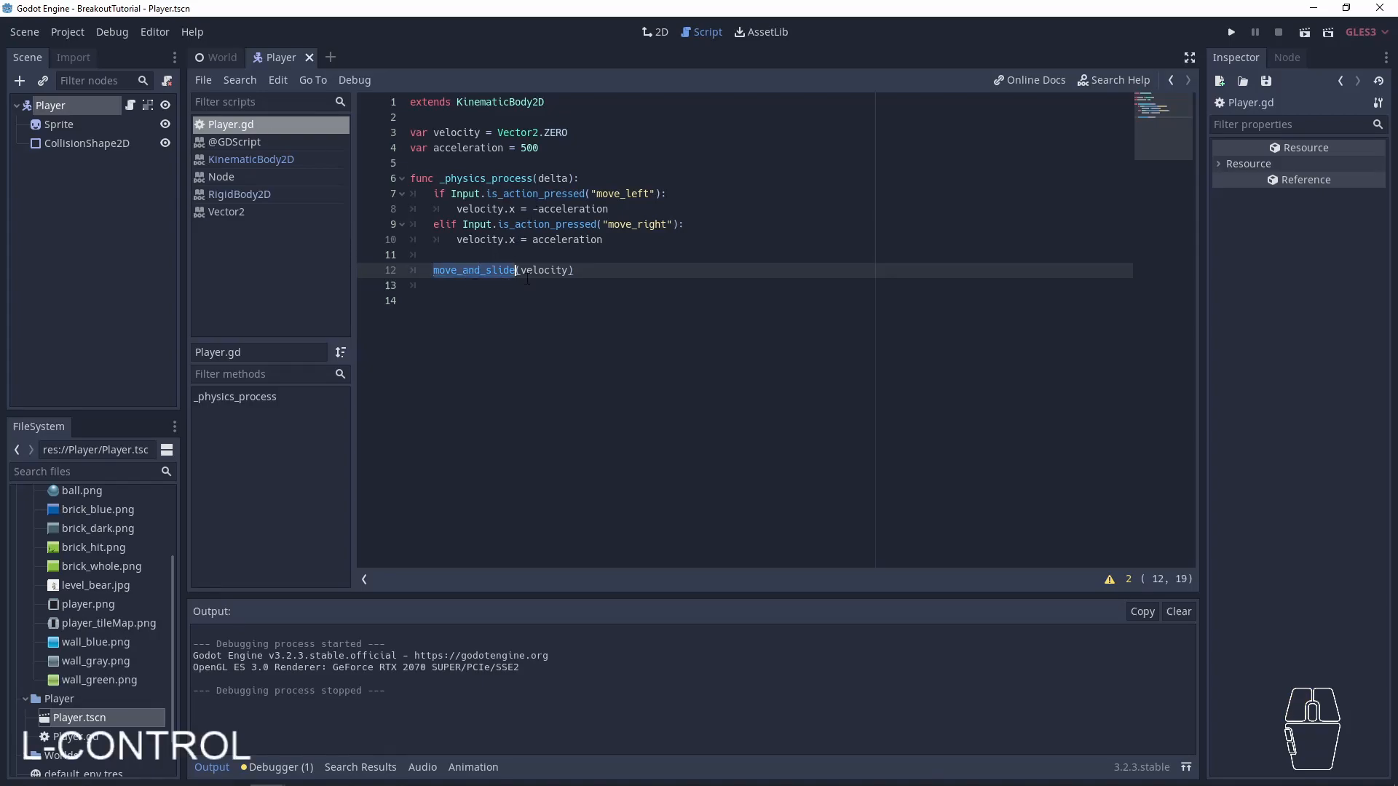
click(569, 270)
key(ctrl+s)
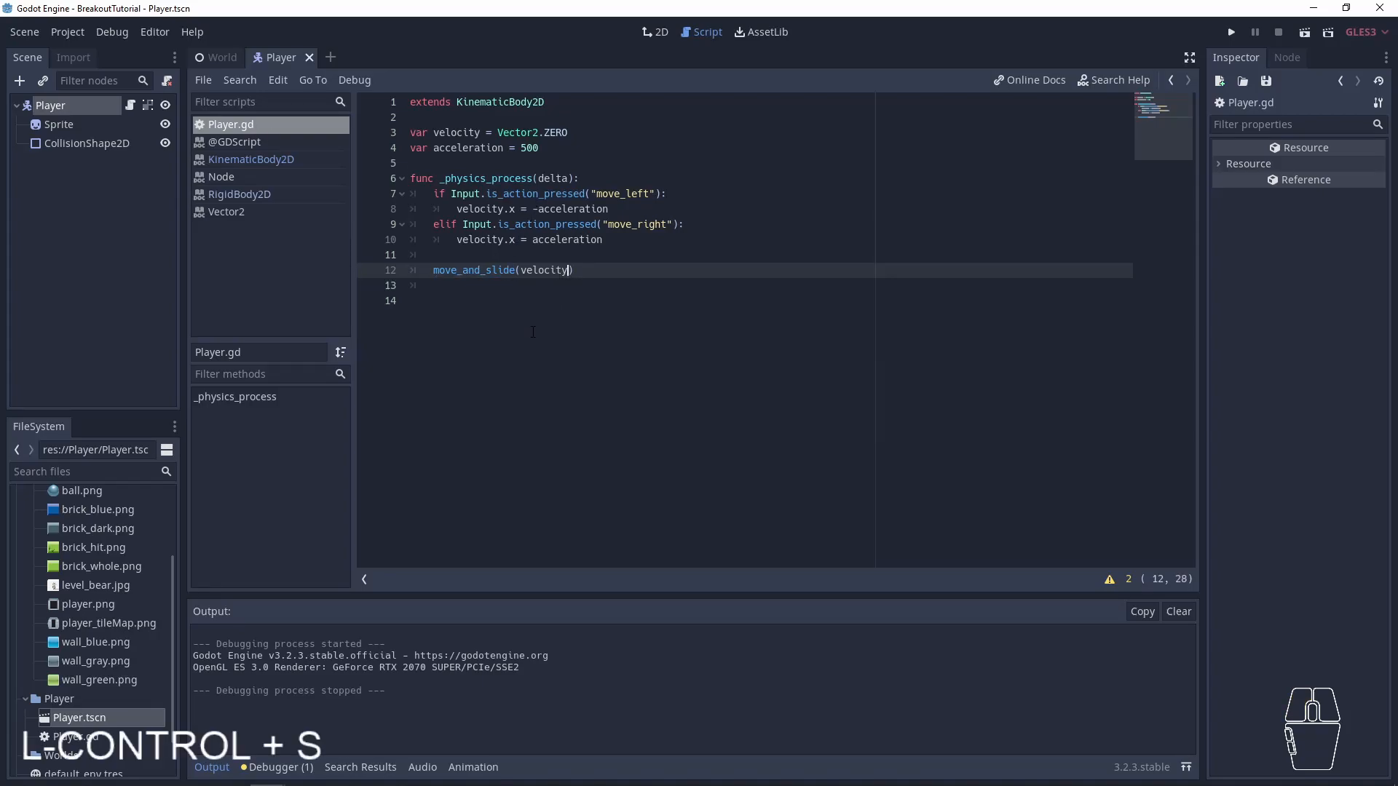
key(F5)
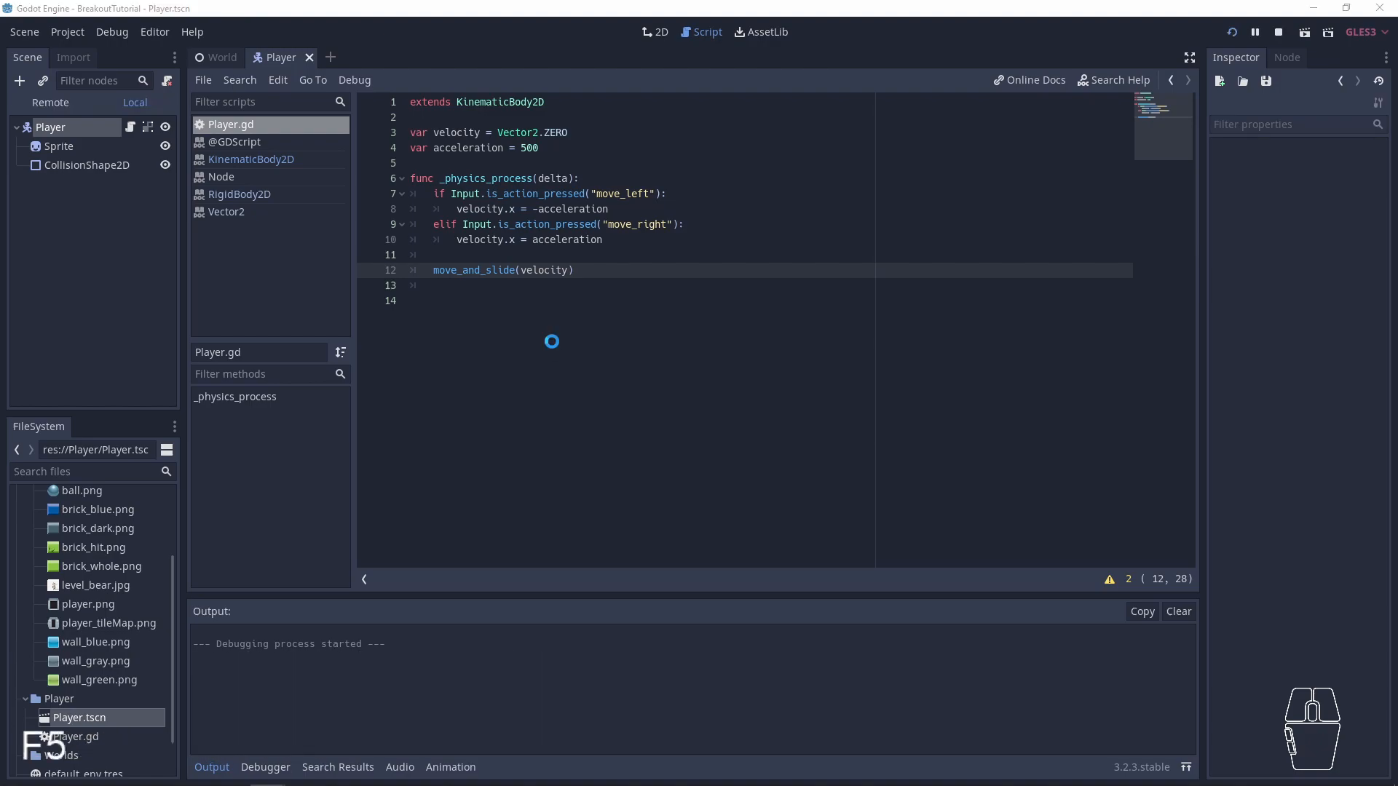
key(Left)
key(Right)
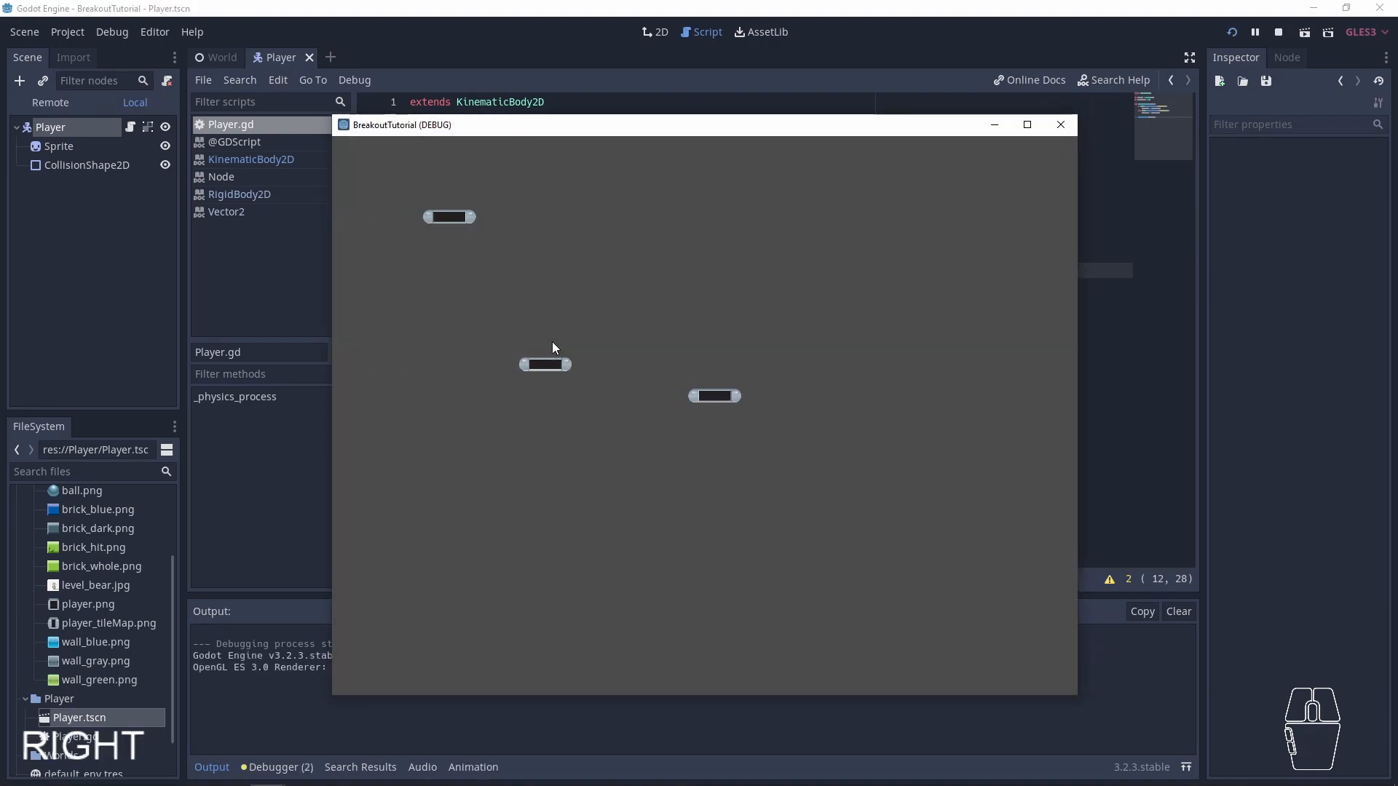
key(Left)
key(Right)
key(Left)
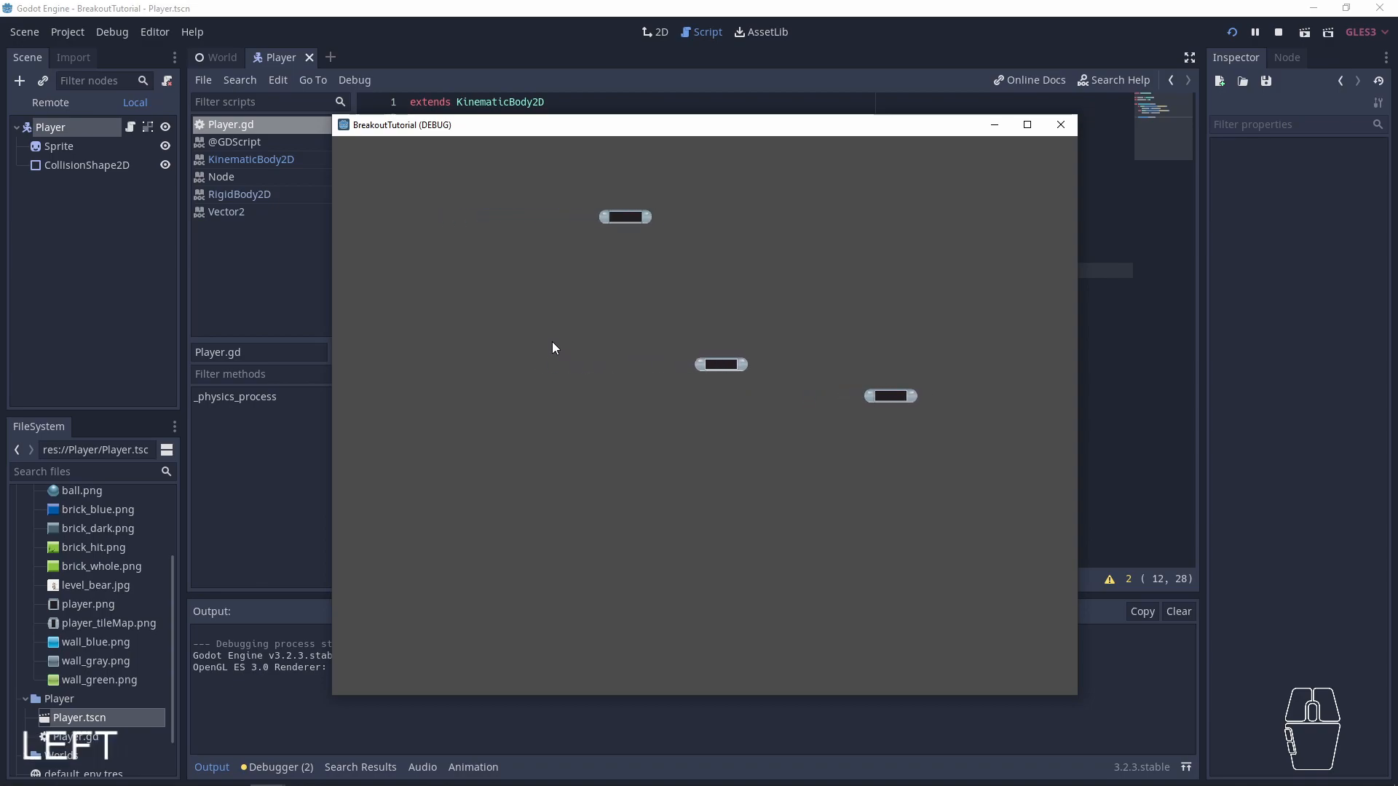
key(Right)
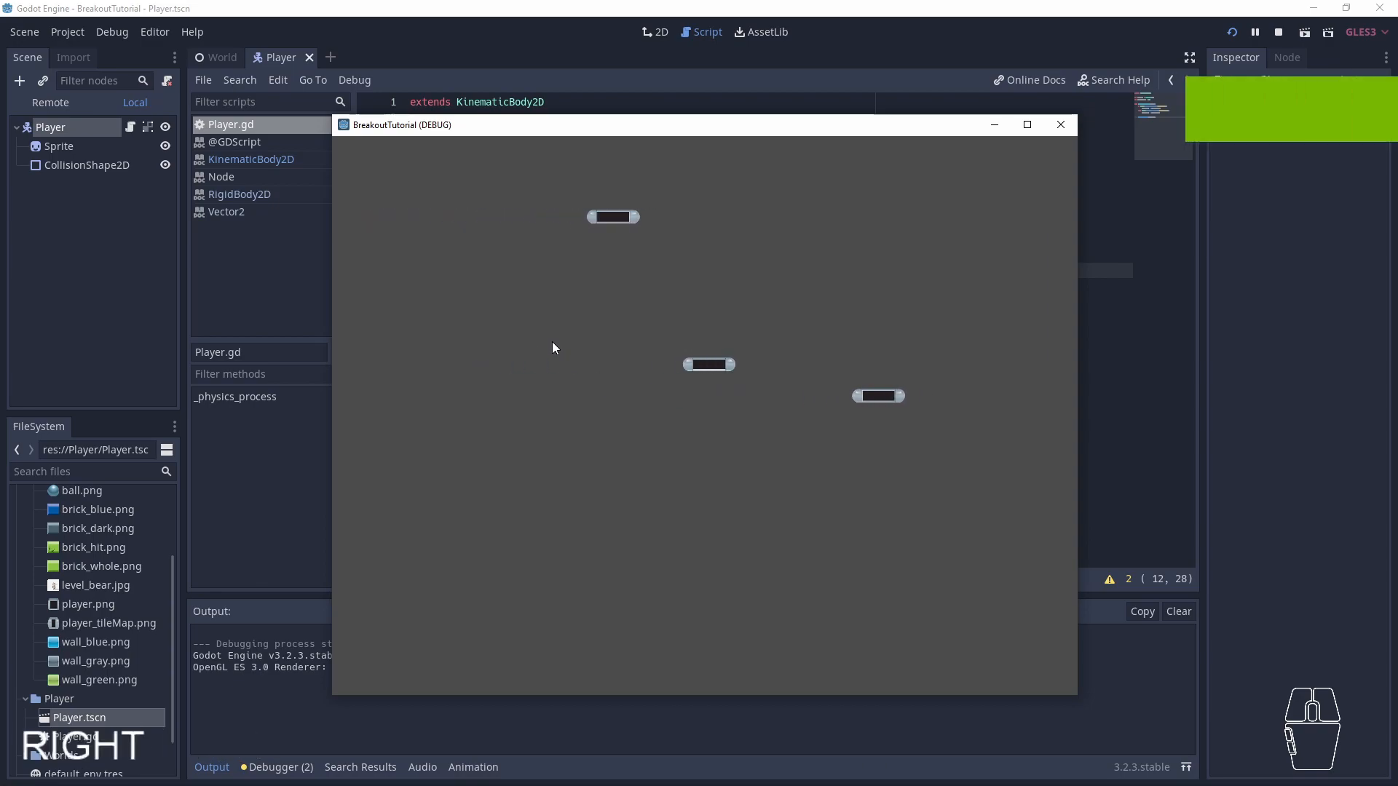
key(Left)
key(Right)
key(Left)
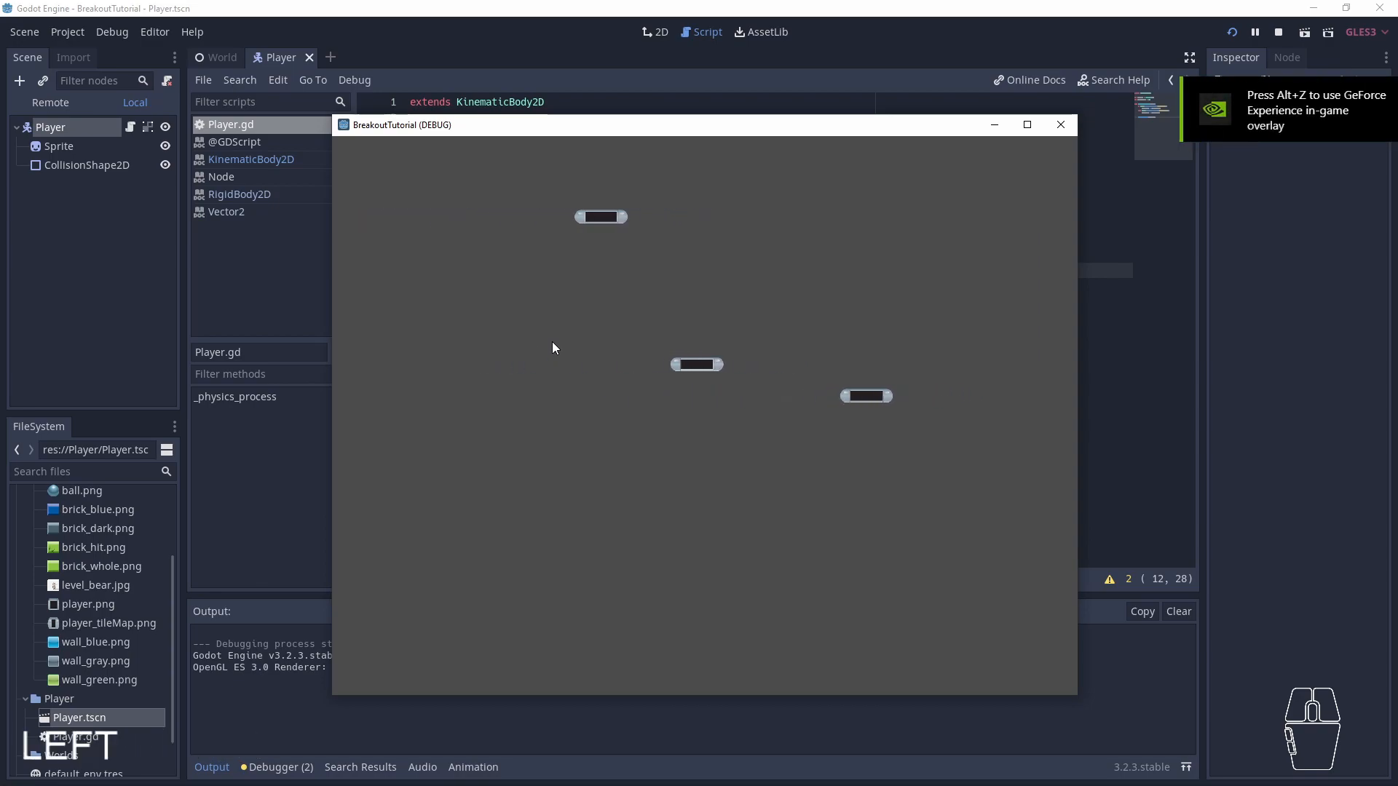
key(Right)
key(Left)
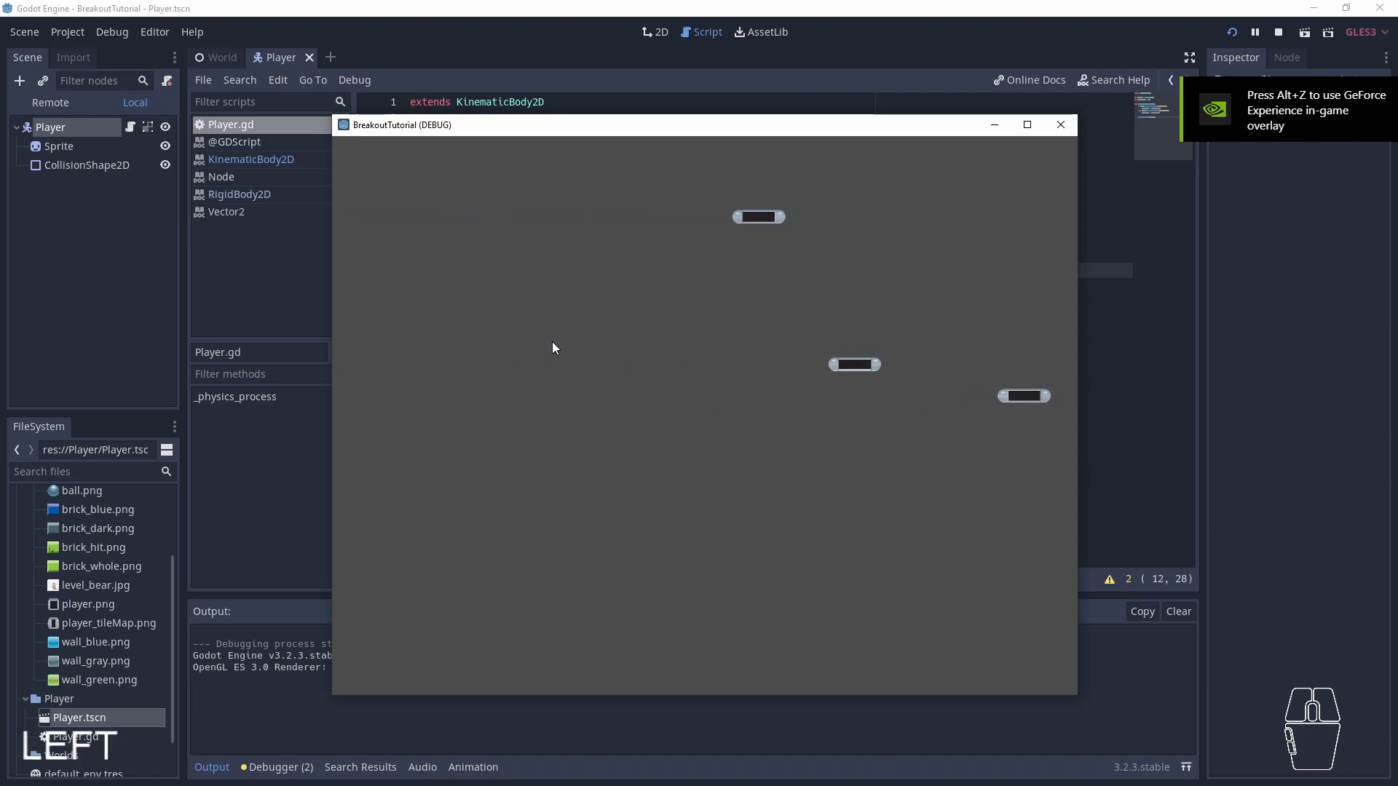
key(Right)
click(1061, 125)
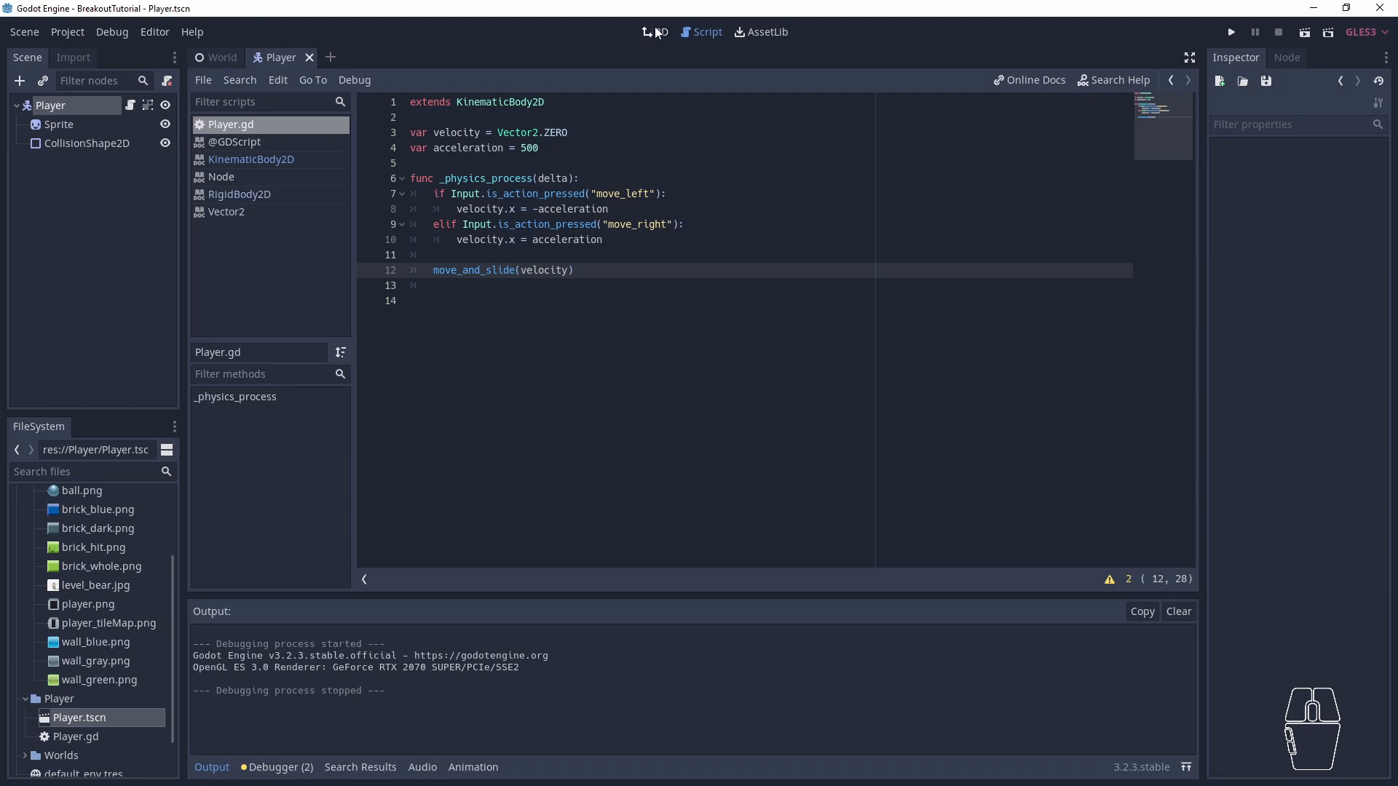
- Delete the extra paddles Player2 and Player3 from the World scene
click(657, 32)
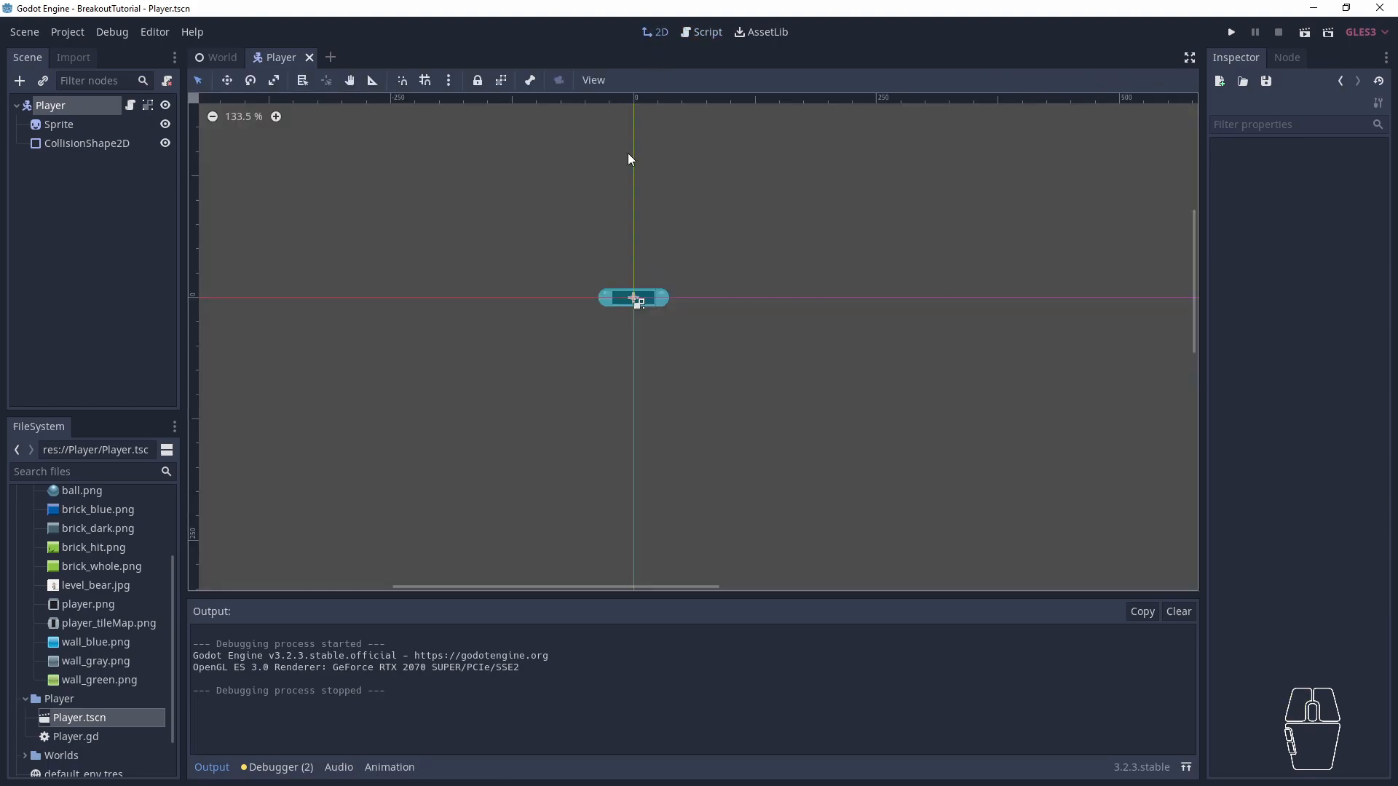
click(203, 60)
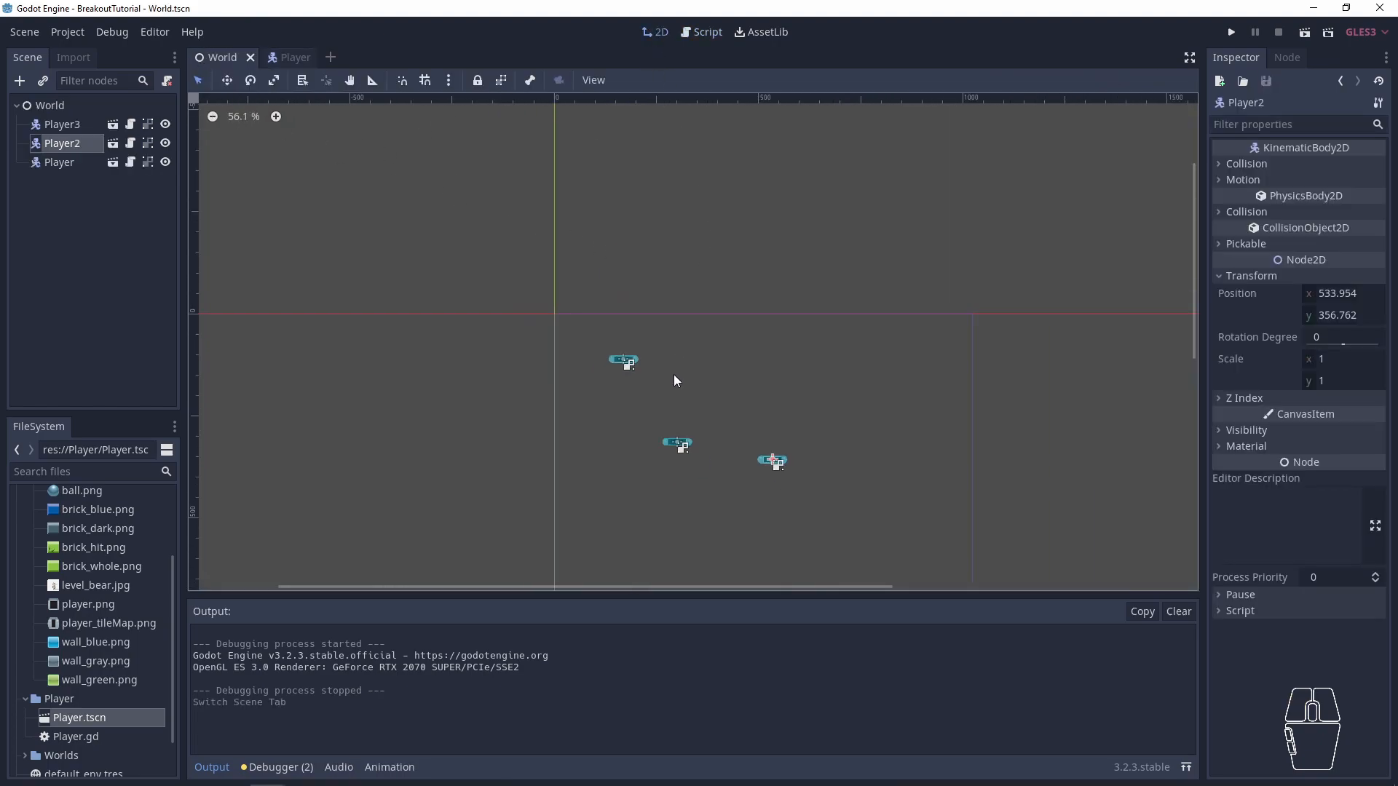
drag(711, 260, 516, 524)
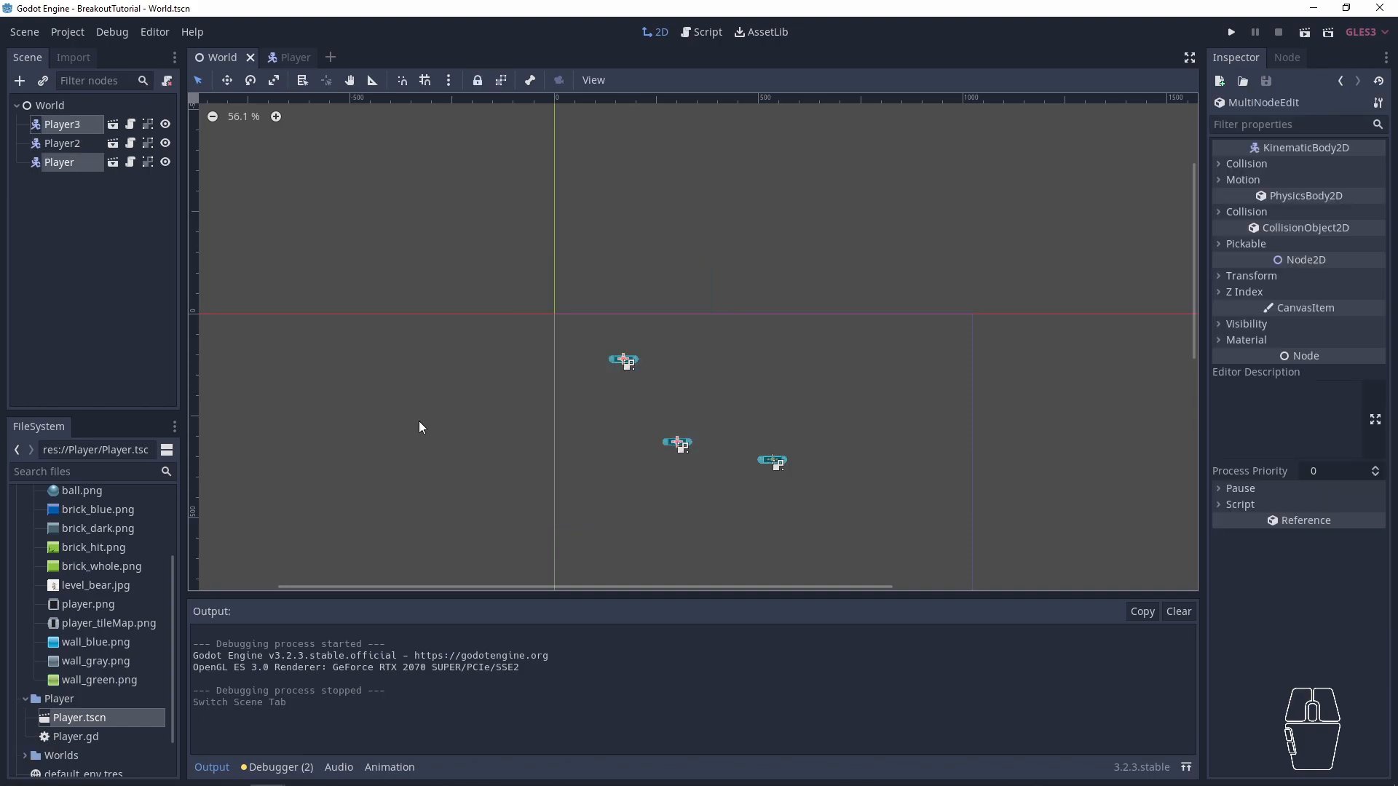
click(62, 145)
shift+click(75, 127)
key(Delete)
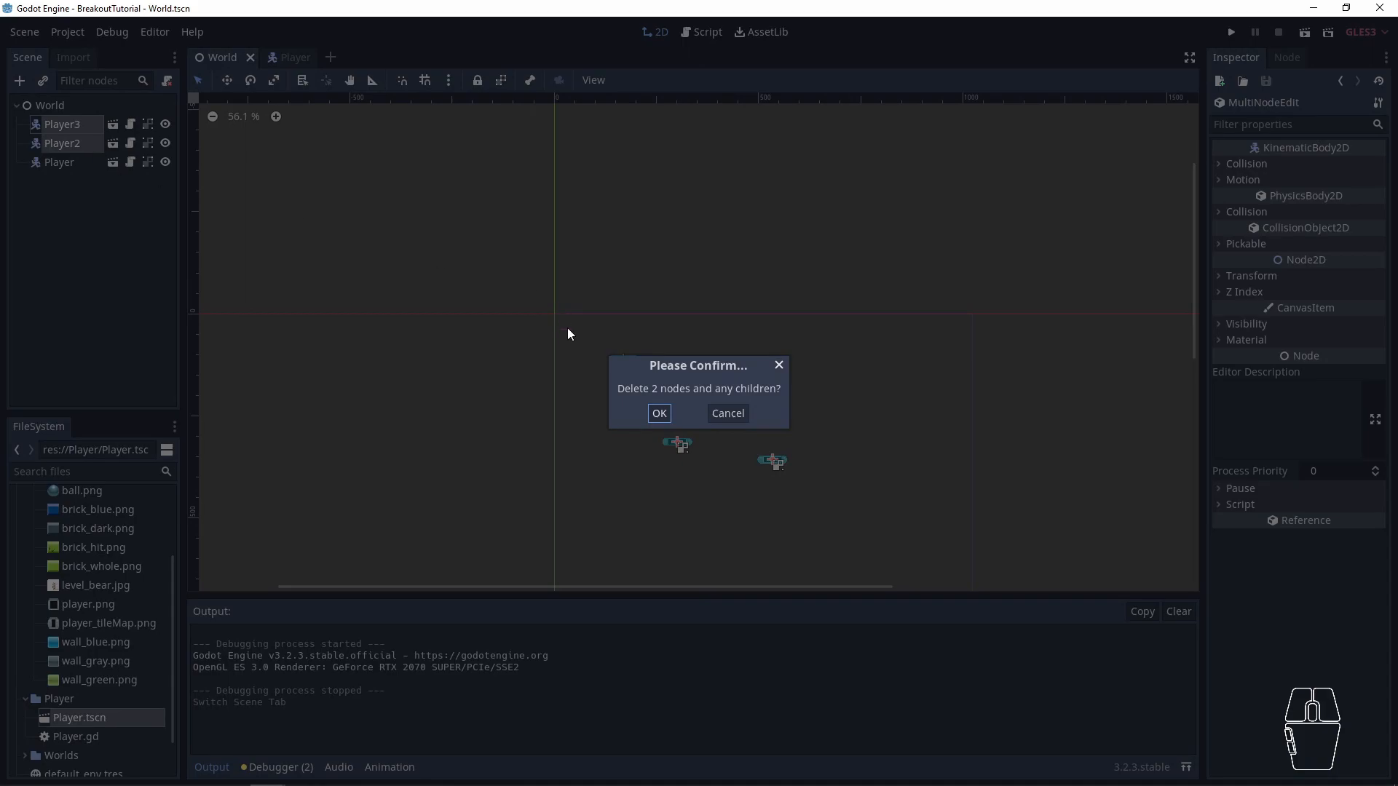
click(659, 414)
- Move the remaining Player paddle to the lower middle of the World scene and, with grid snapping enabled, place it at position (472, 752)
click(58, 125)
scroll(657, 377, down, 2)
scroll(645, 439, down, 3)
key(w)
drag(577, 202, 670, 396)
scroll(656, 407, up, 3)
scroll(712, 353, up, 12)
drag(684, 303, 723, 279)
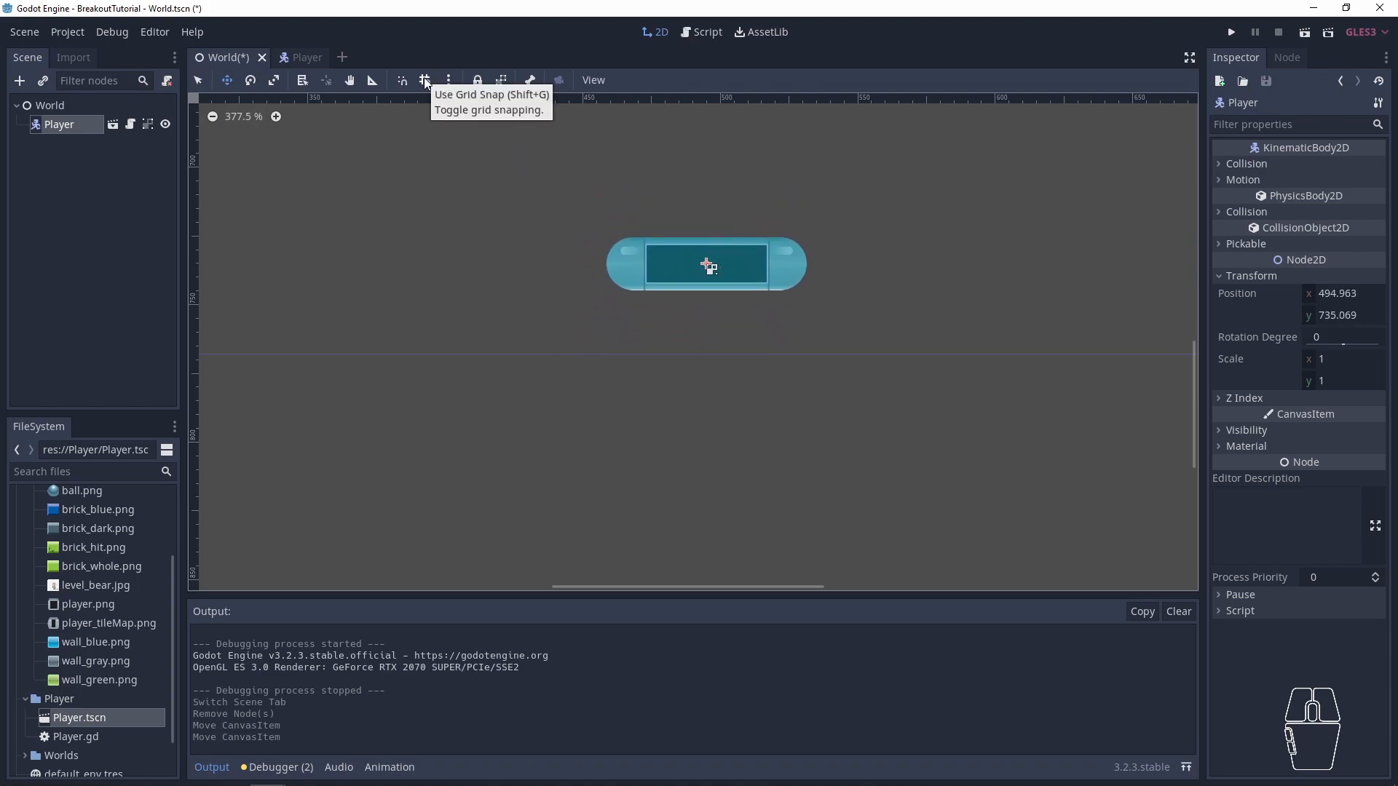
key(shift+g)
drag(677, 254, 620, 300)
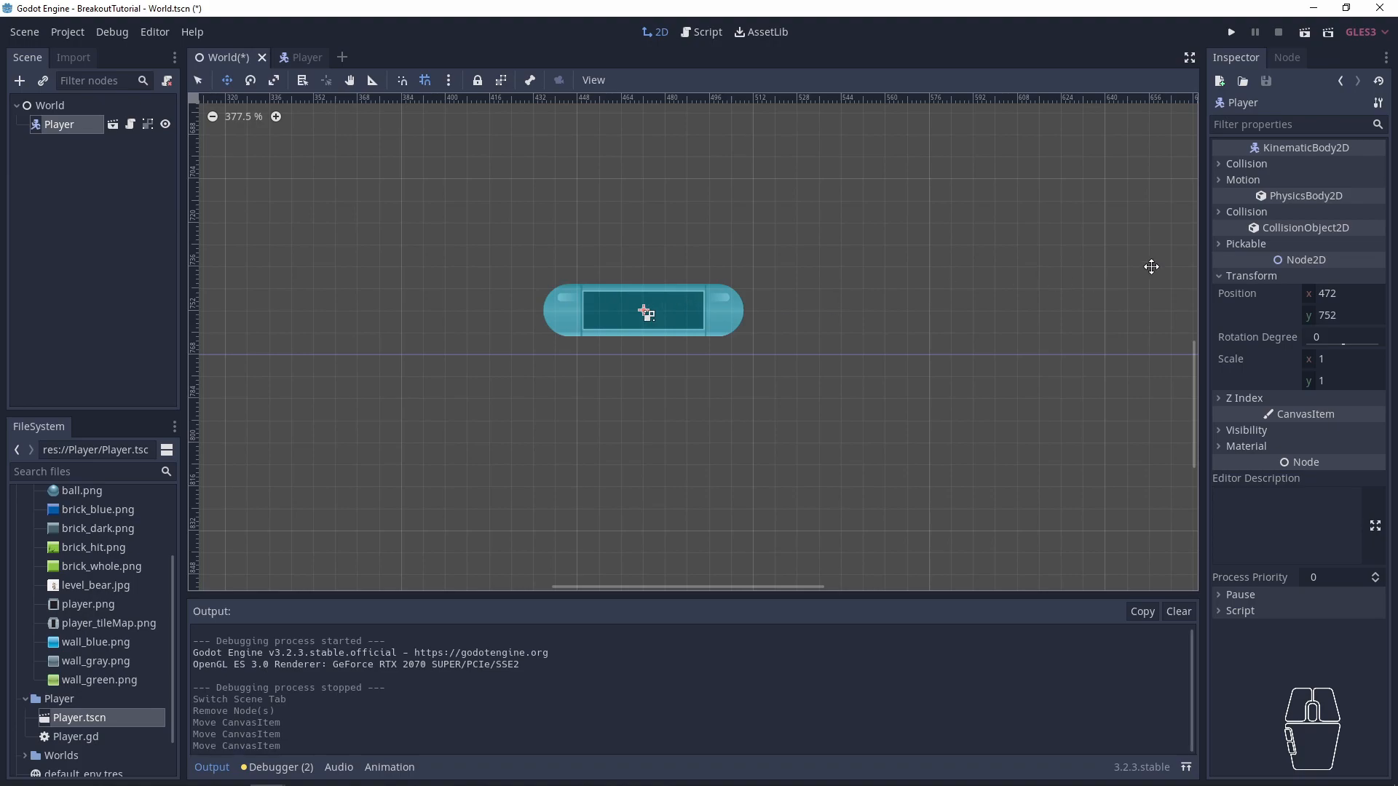
- Go to the Player scene and turn off the Centered option in the Sprite node's offset settings
click(308, 56)
scroll(676, 277, up, 5)
scroll(677, 276, up, 6)
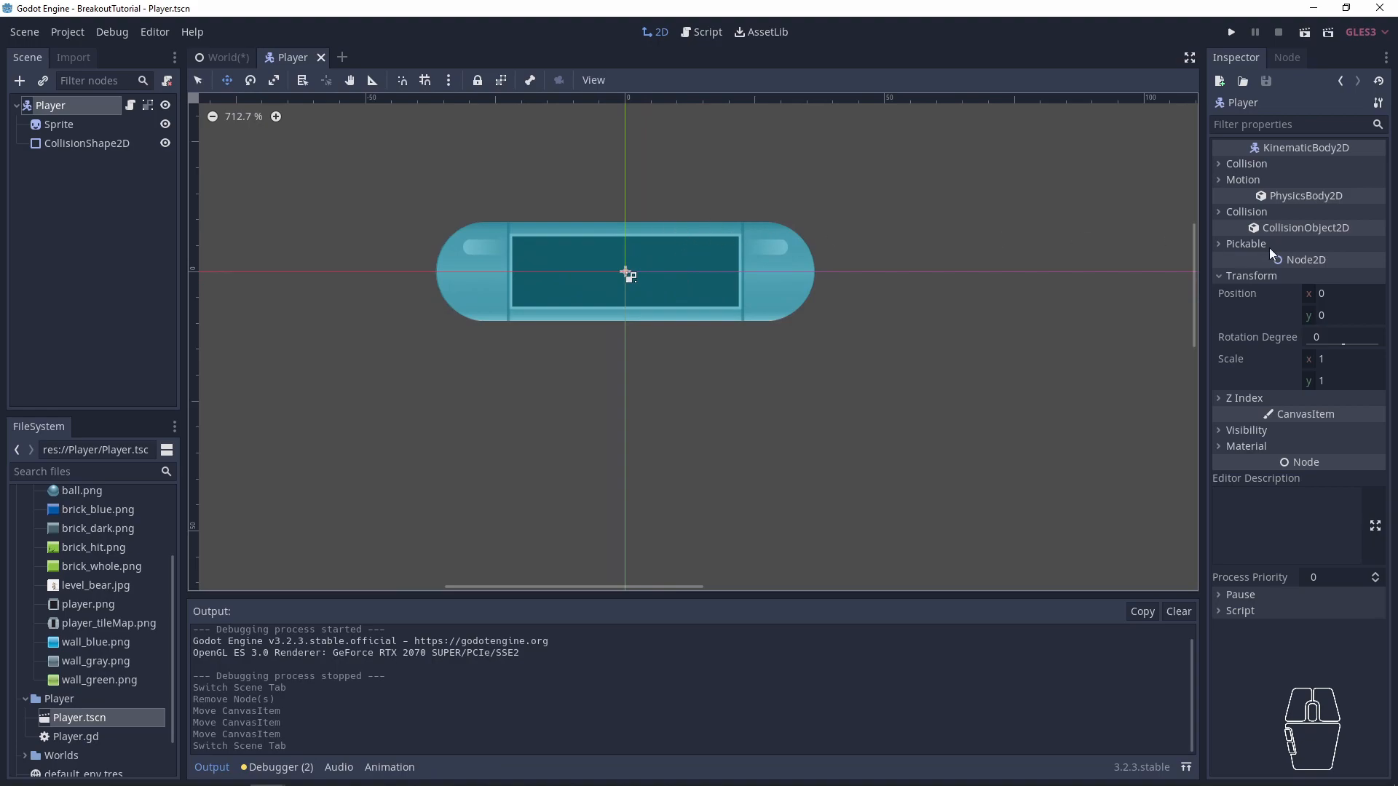
click(1230, 162)
click(1239, 166)
click(101, 125)
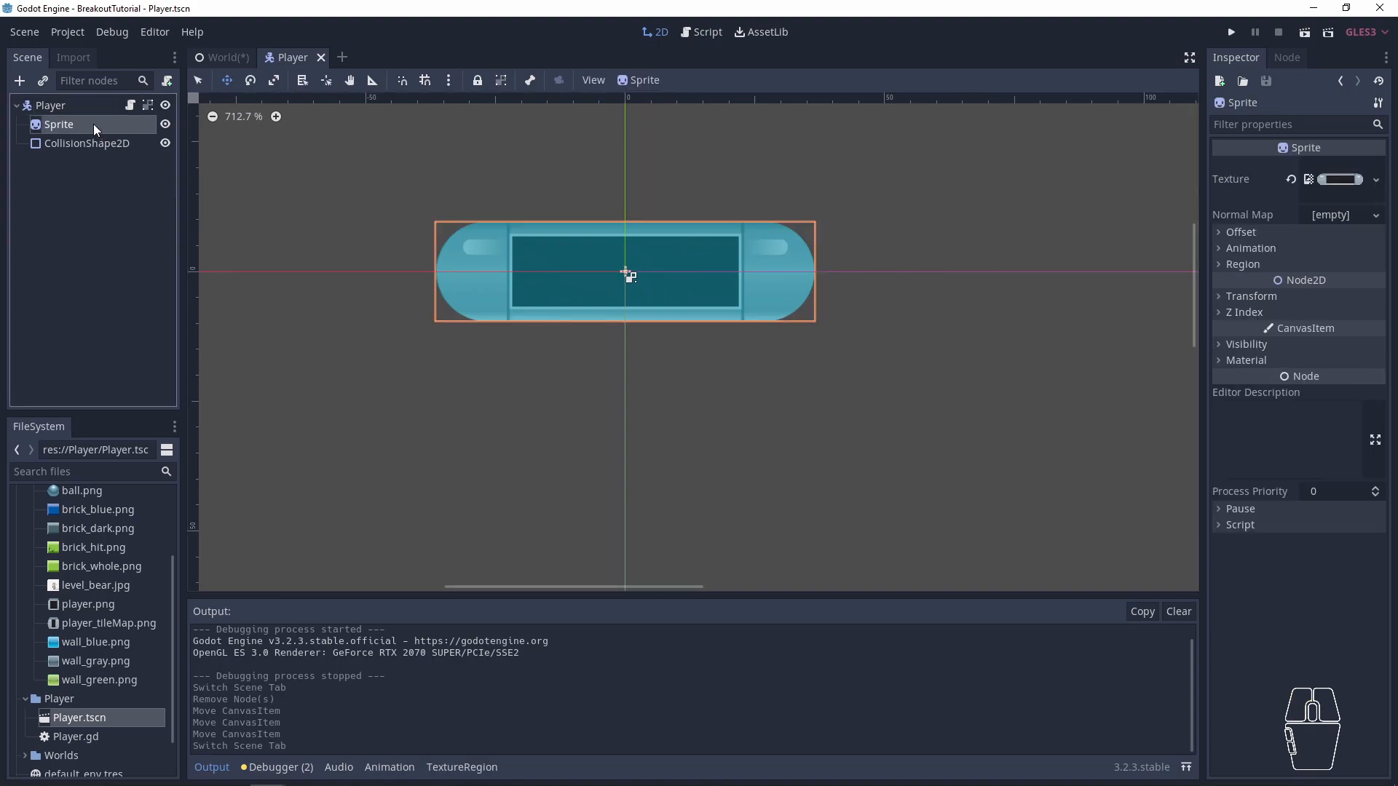
click(1242, 231)
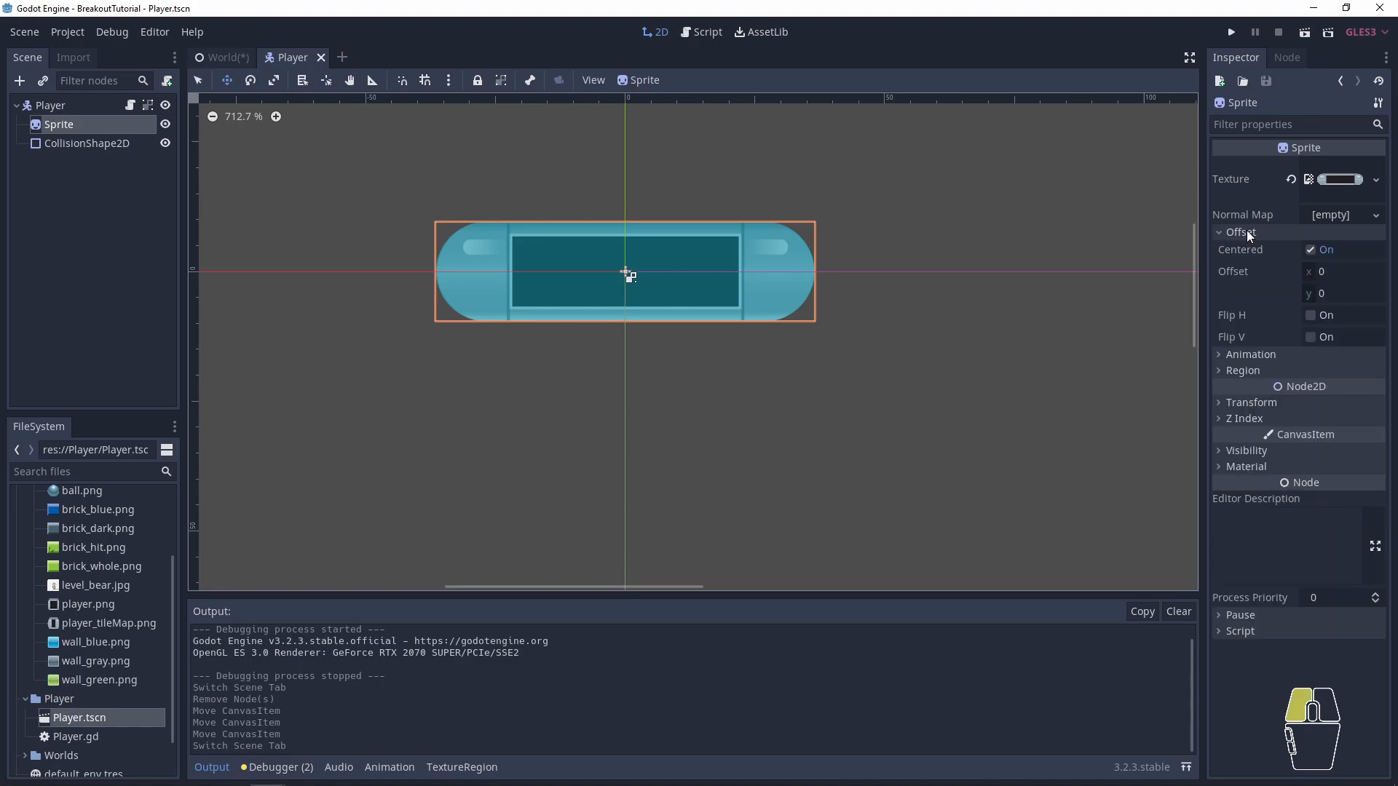
click(1312, 250)
- Enable grid snapping in the Player scene and ungroup the Player node's children so the CollisionShape2D moves separately
click(99, 144)
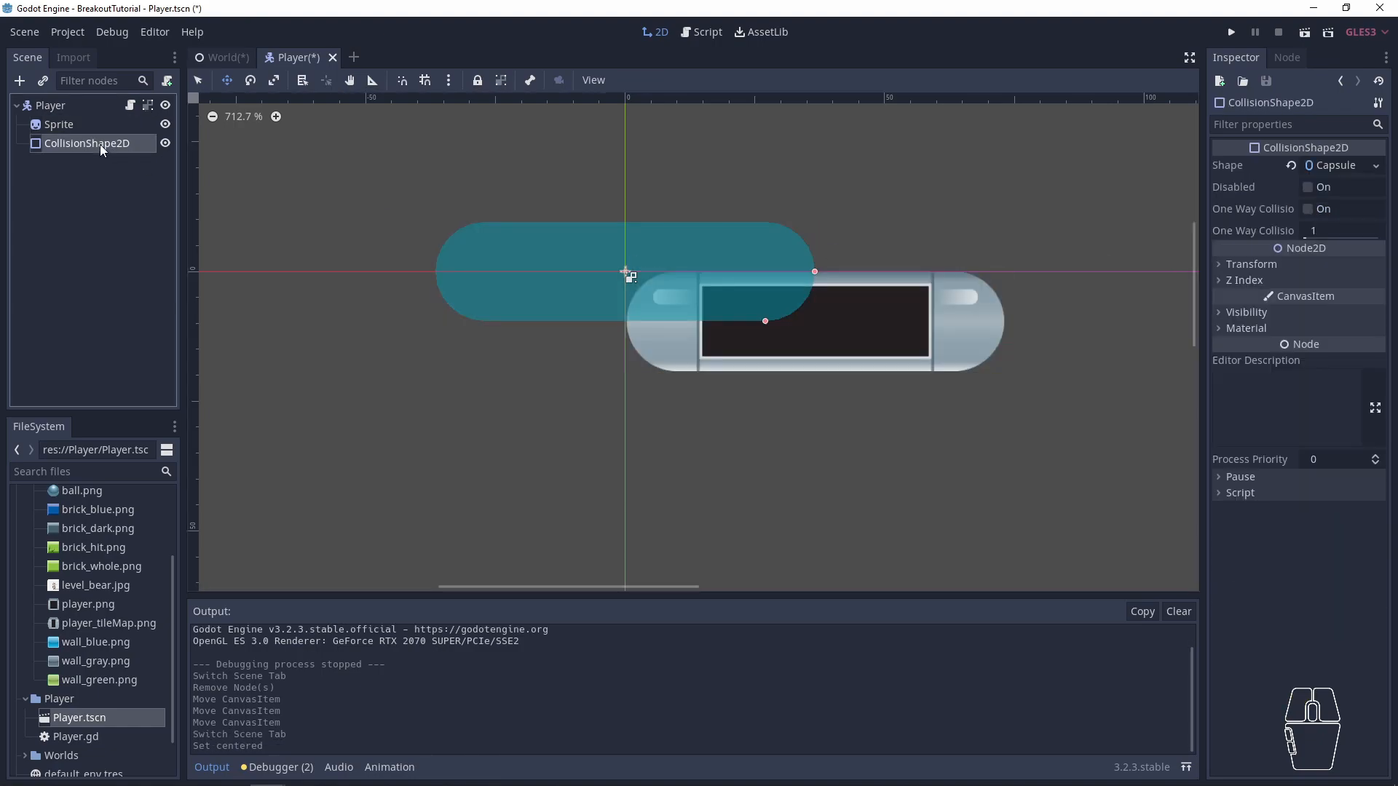
click(1262, 265)
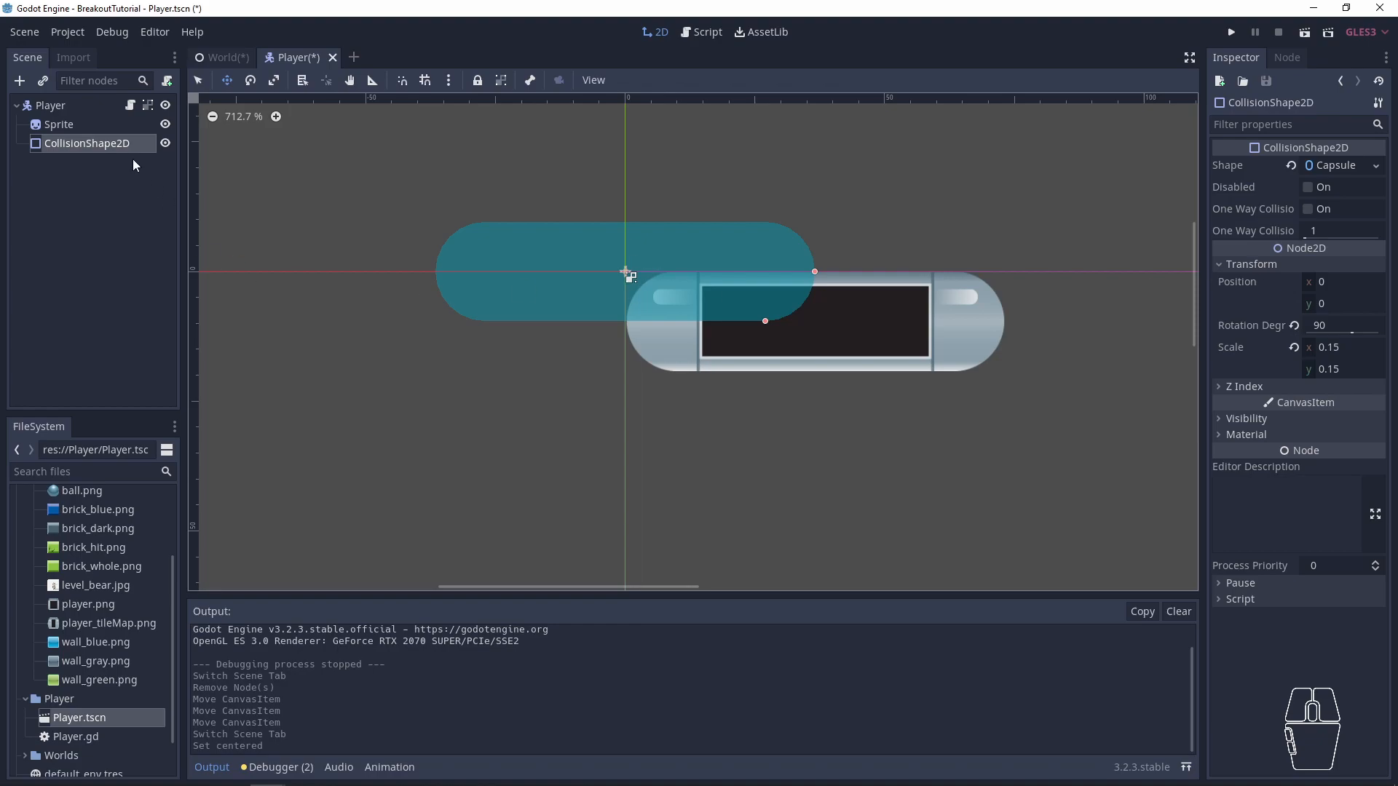
click(426, 81)
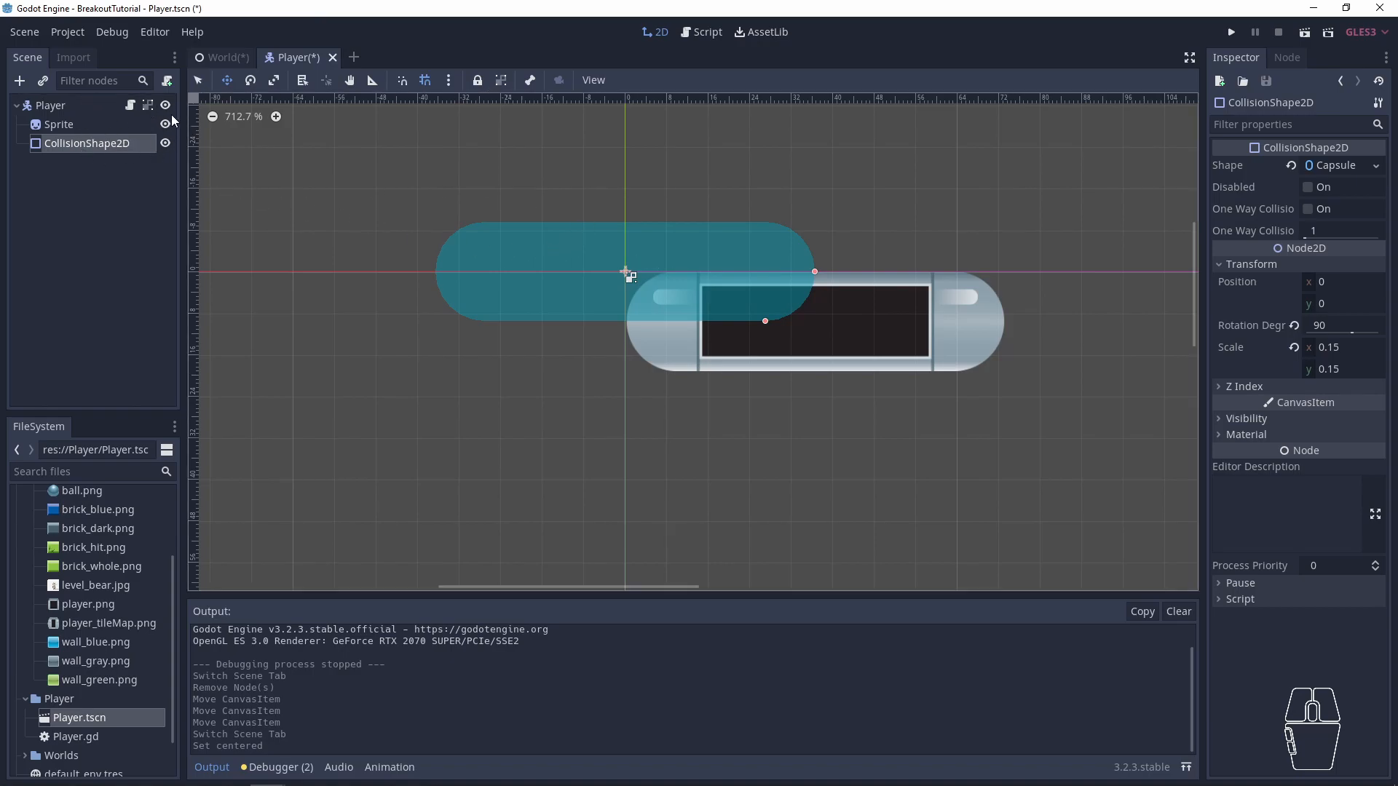
click(144, 107)
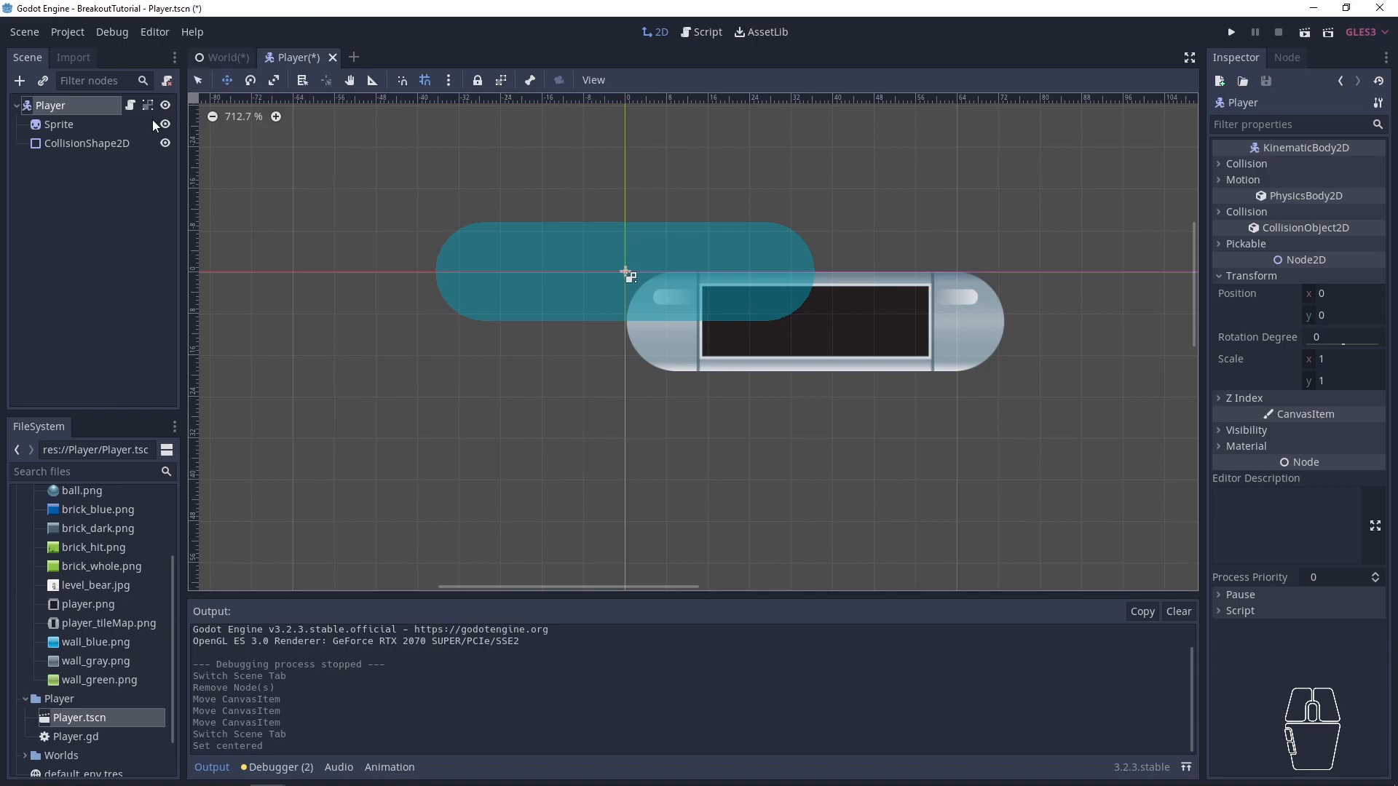
click(500, 81)
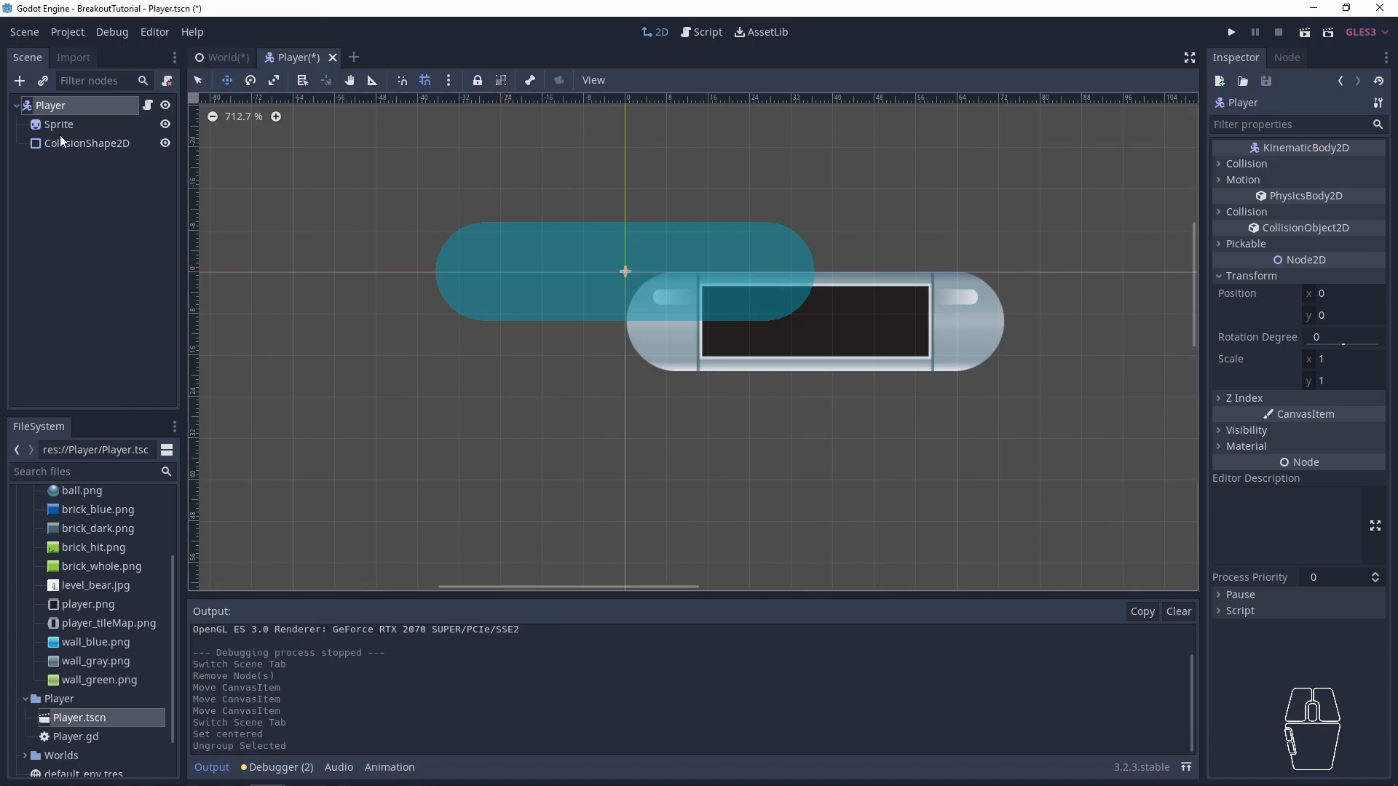
- Move the CollisionShape2D over the paddle sprite to about (36.6, 9.7), turning off grid snapping for an exact fit
click(53, 144)
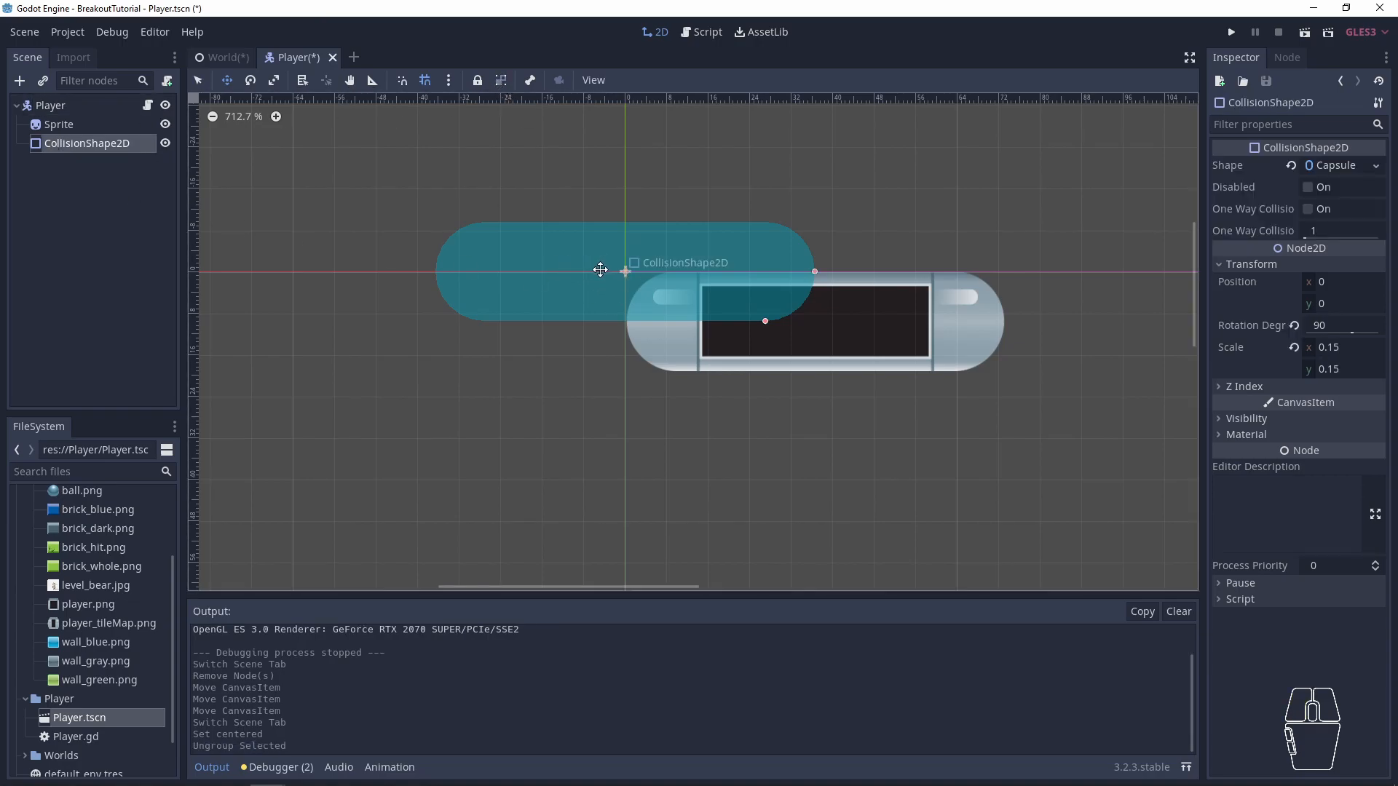
drag(597, 271, 783, 326)
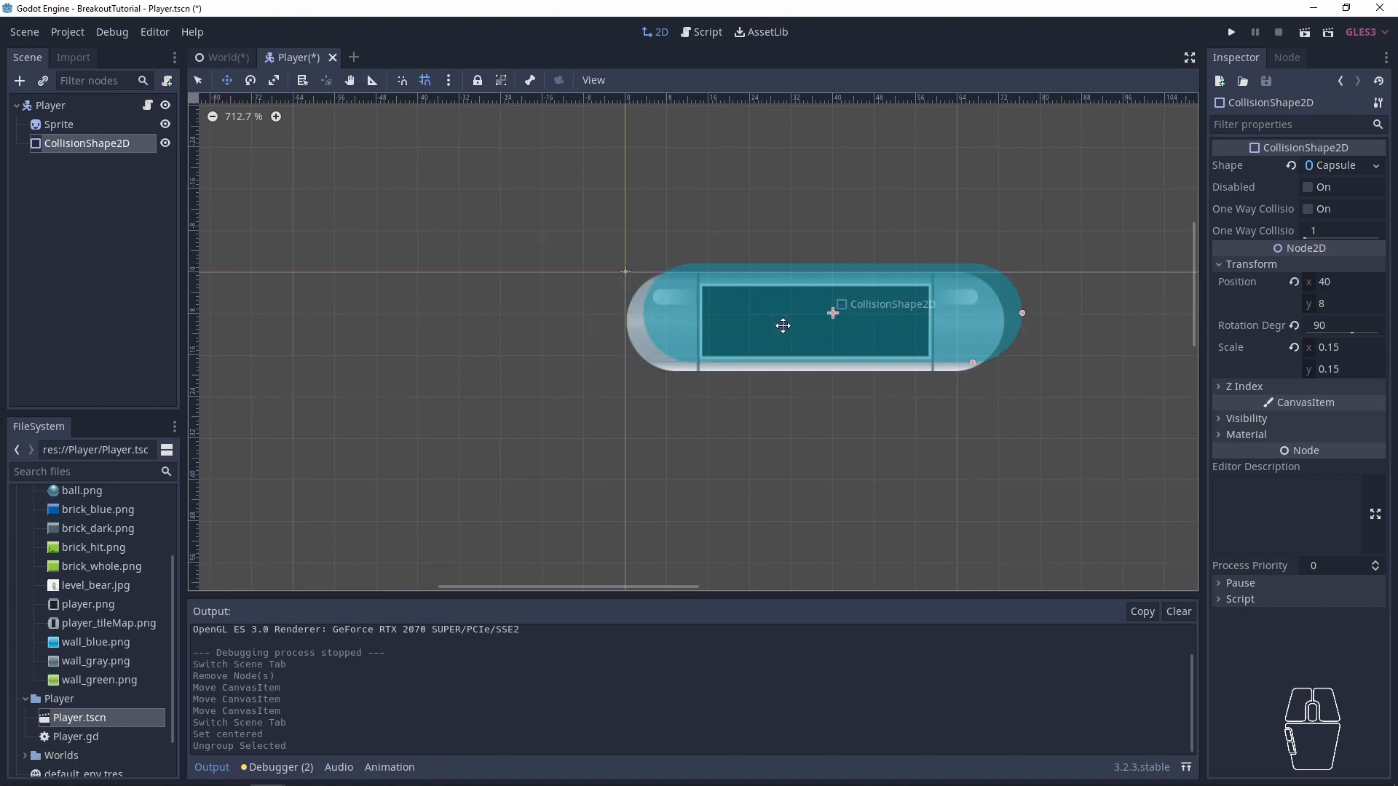
drag(783, 329, 762, 304)
click(426, 81)
scroll(807, 330, up, 7)
scroll(821, 316, up, 2)
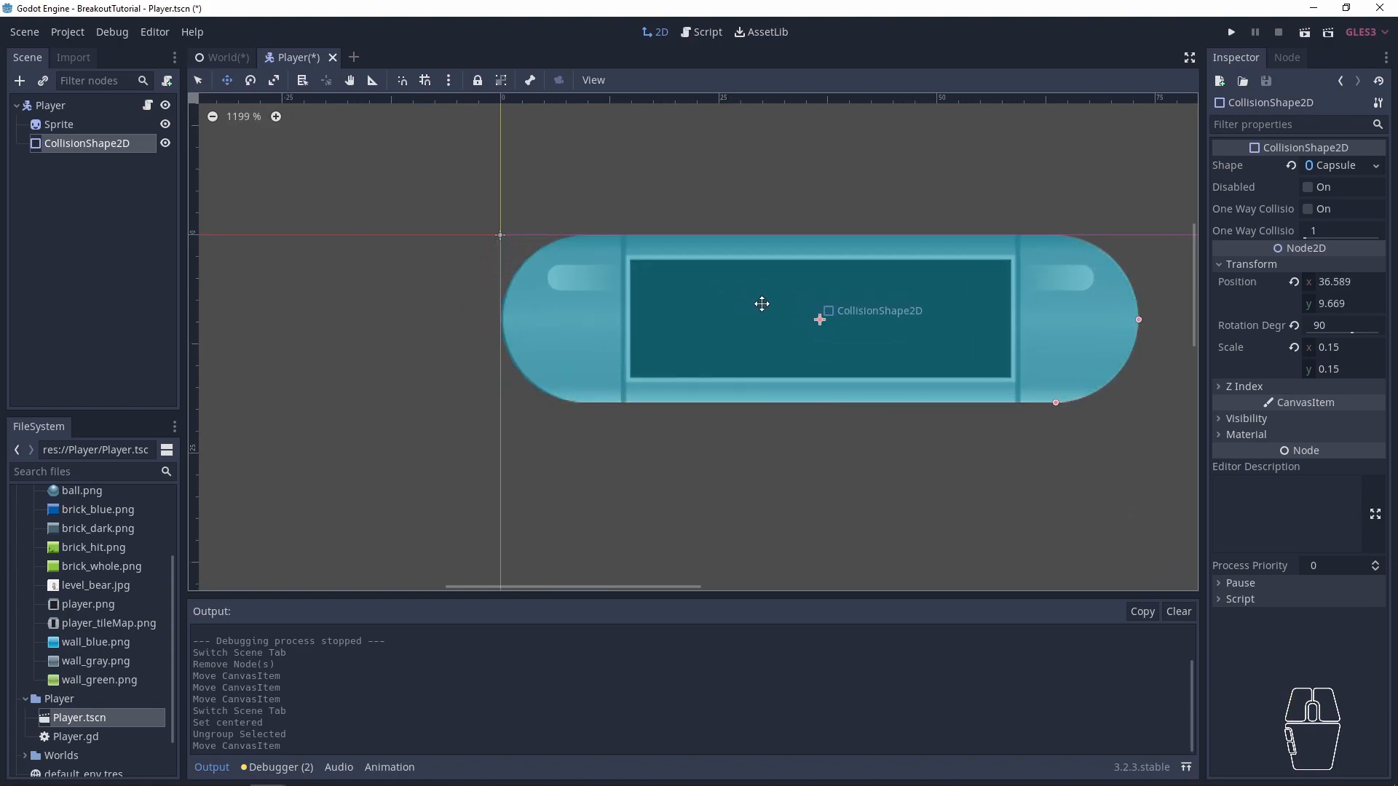
- Group the Player node with its children again and save the scene
click(129, 109)
click(501, 81)
scroll(528, 219, down, 12)
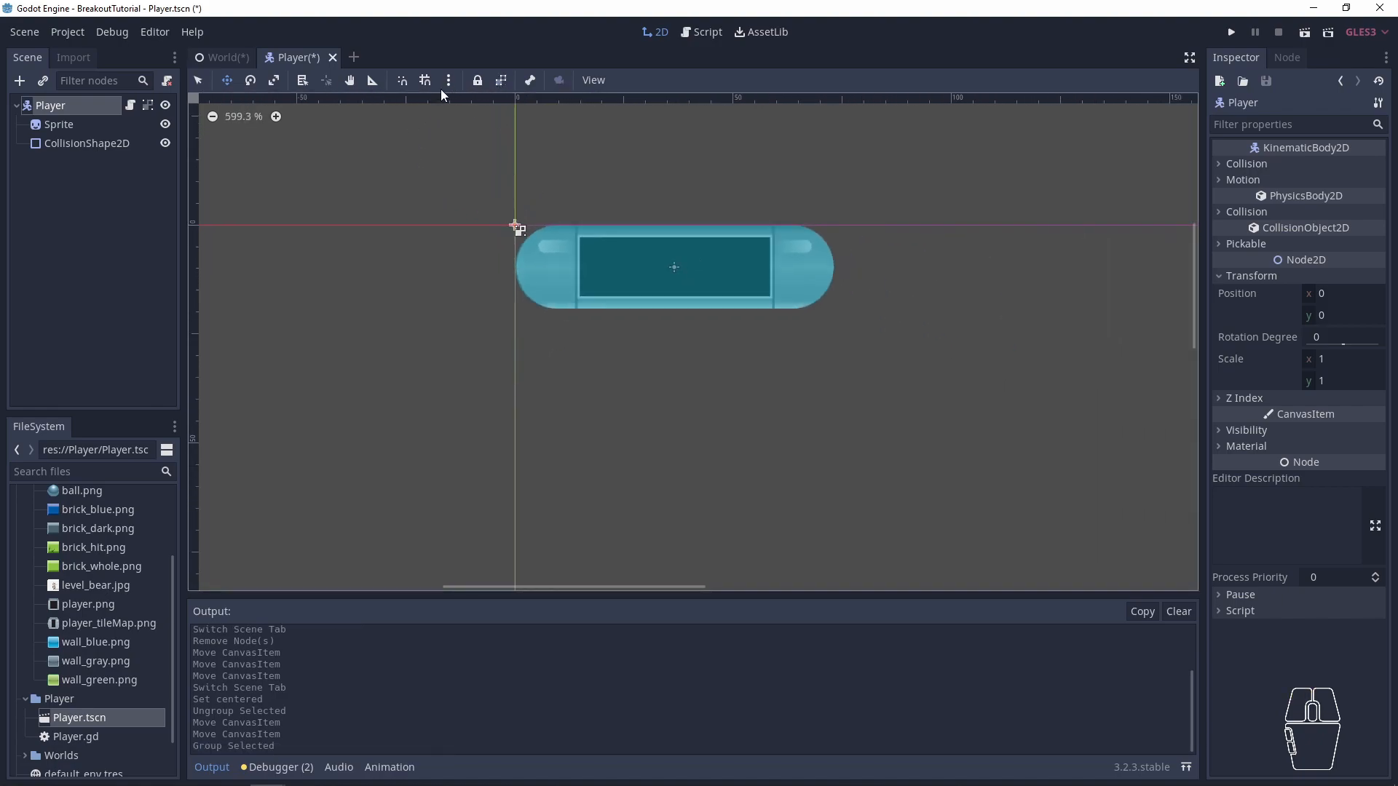
key(ctrl+s)
- Go to the World scene and move the Player paddle to position (464, 752)
click(225, 59)
scroll(684, 329, up, 5)
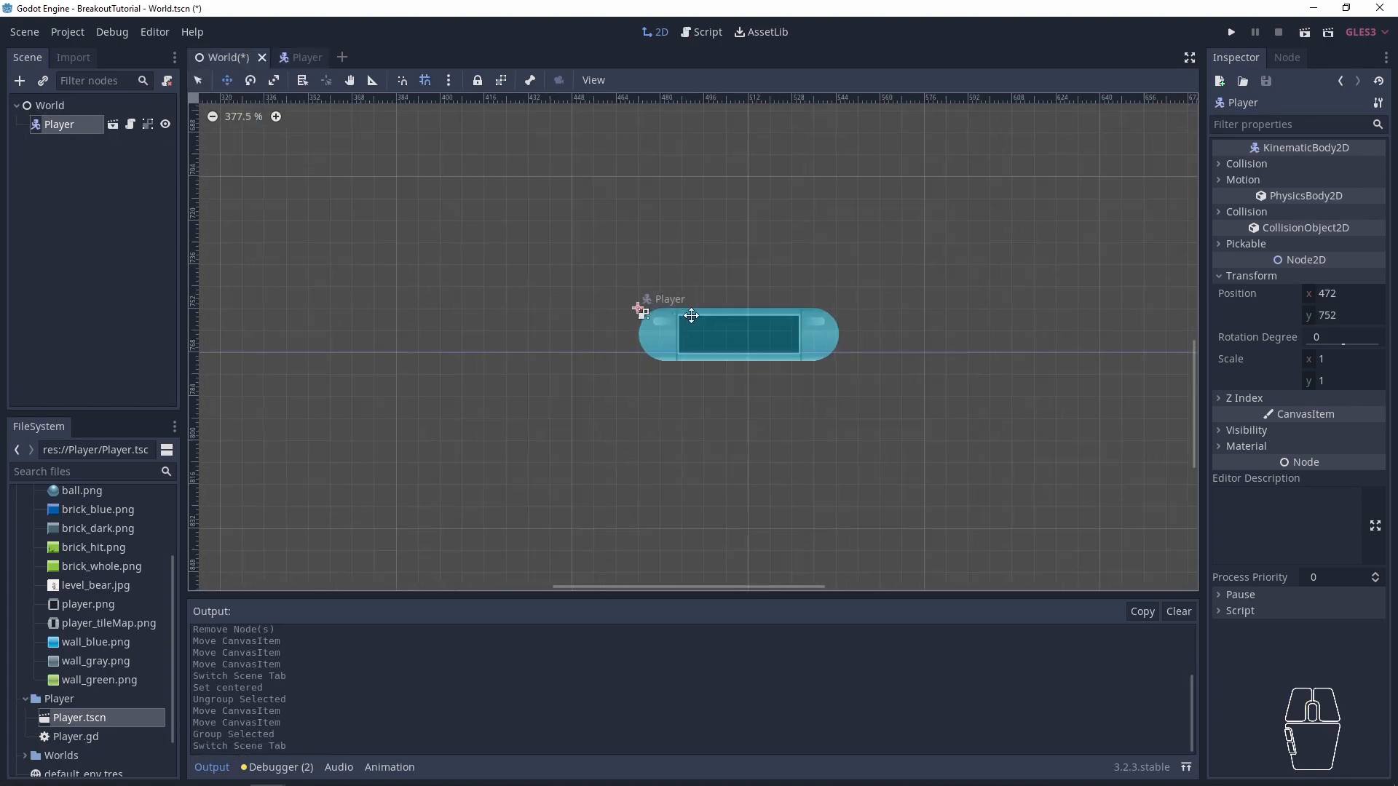
drag(653, 317, 619, 320)
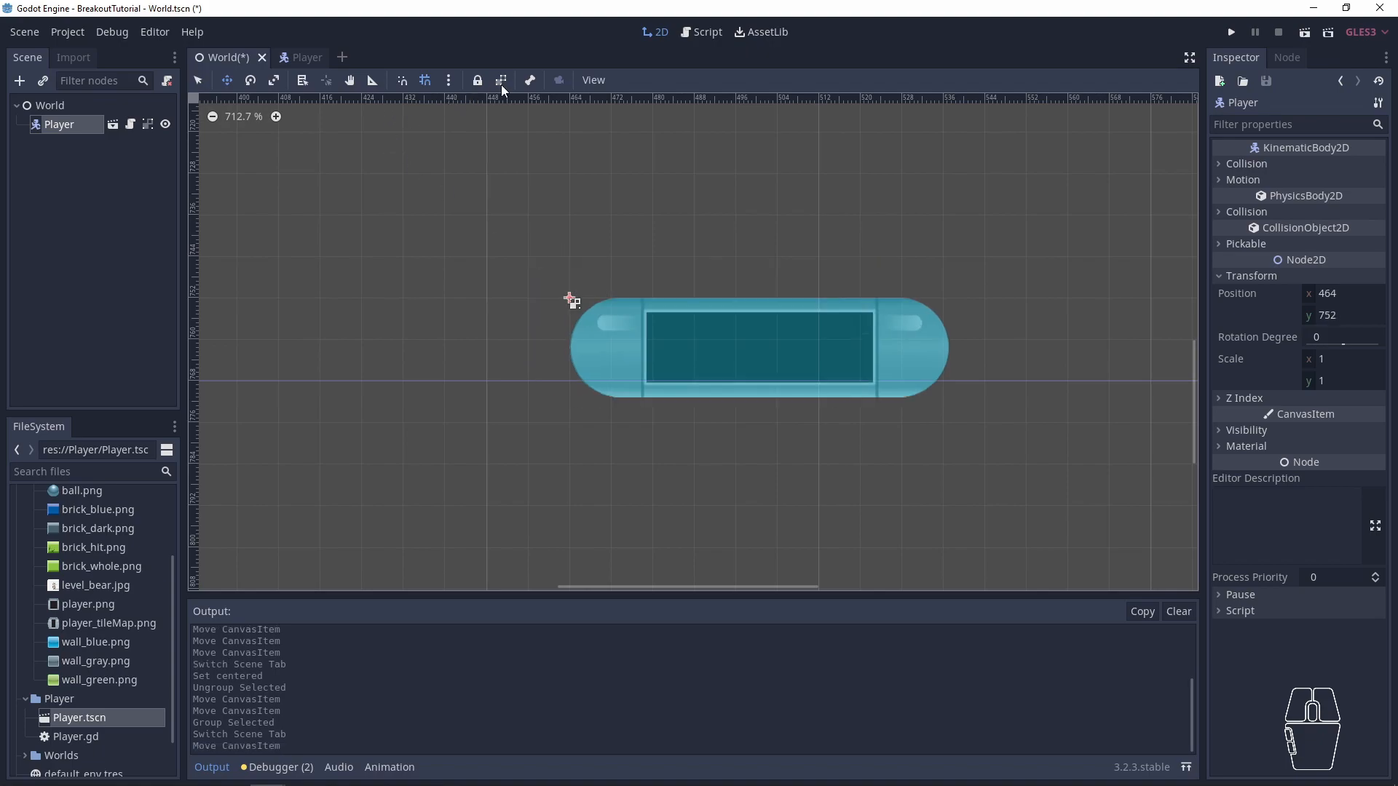
- Configure the snap settings with a grid step of 16 px by 16 px
click(450, 80)
click(482, 199)
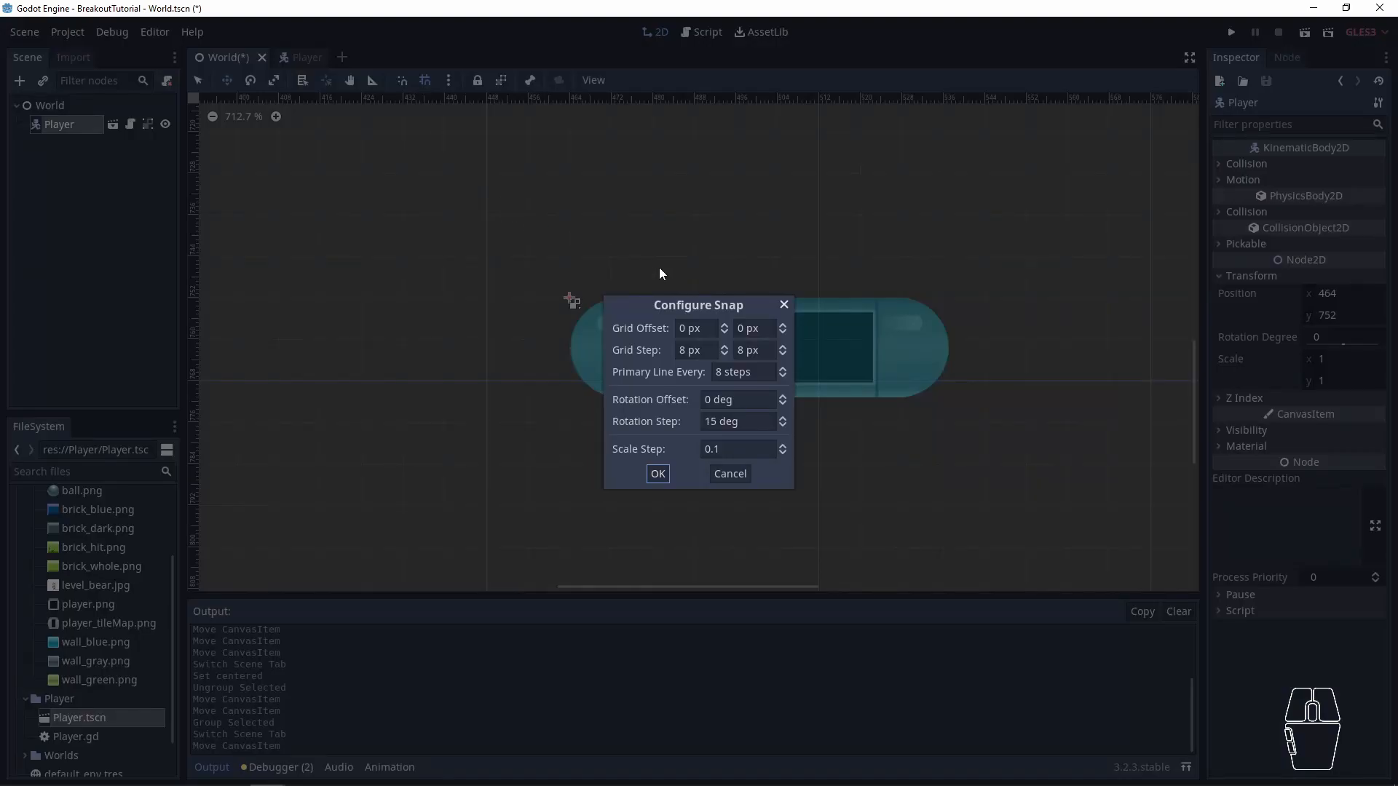
double_click(690, 355)
text(16)
click(746, 350)
text(16)
click(657, 474)
- Align the Player paddle to the 16 px grid at (464, 752) and run the project to check its placement
scroll(673, 389, down, 1)
drag(695, 360, 647, 348)
scroll(647, 349, down, 3)
scroll(655, 380, up, 2)
scroll(665, 381, up, 4)
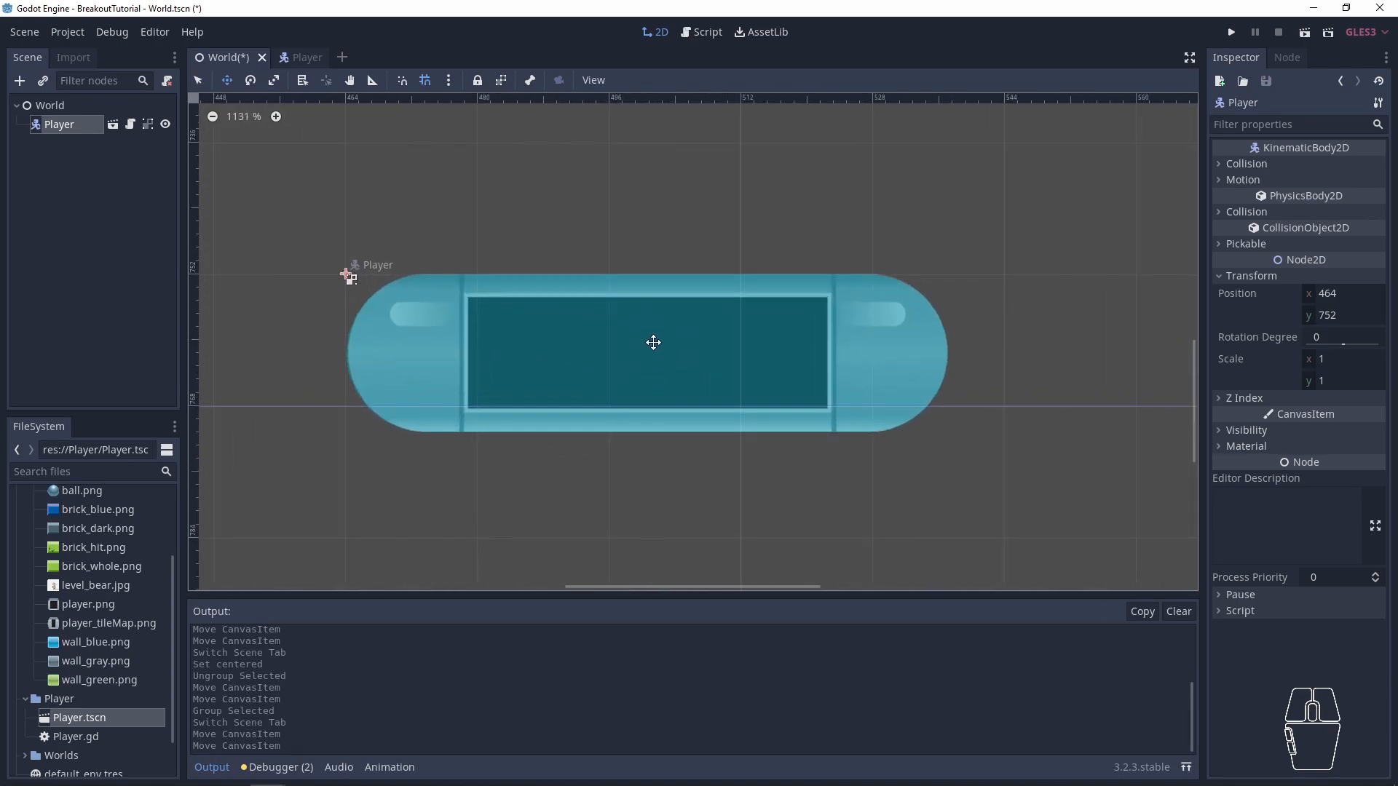
key(F5)
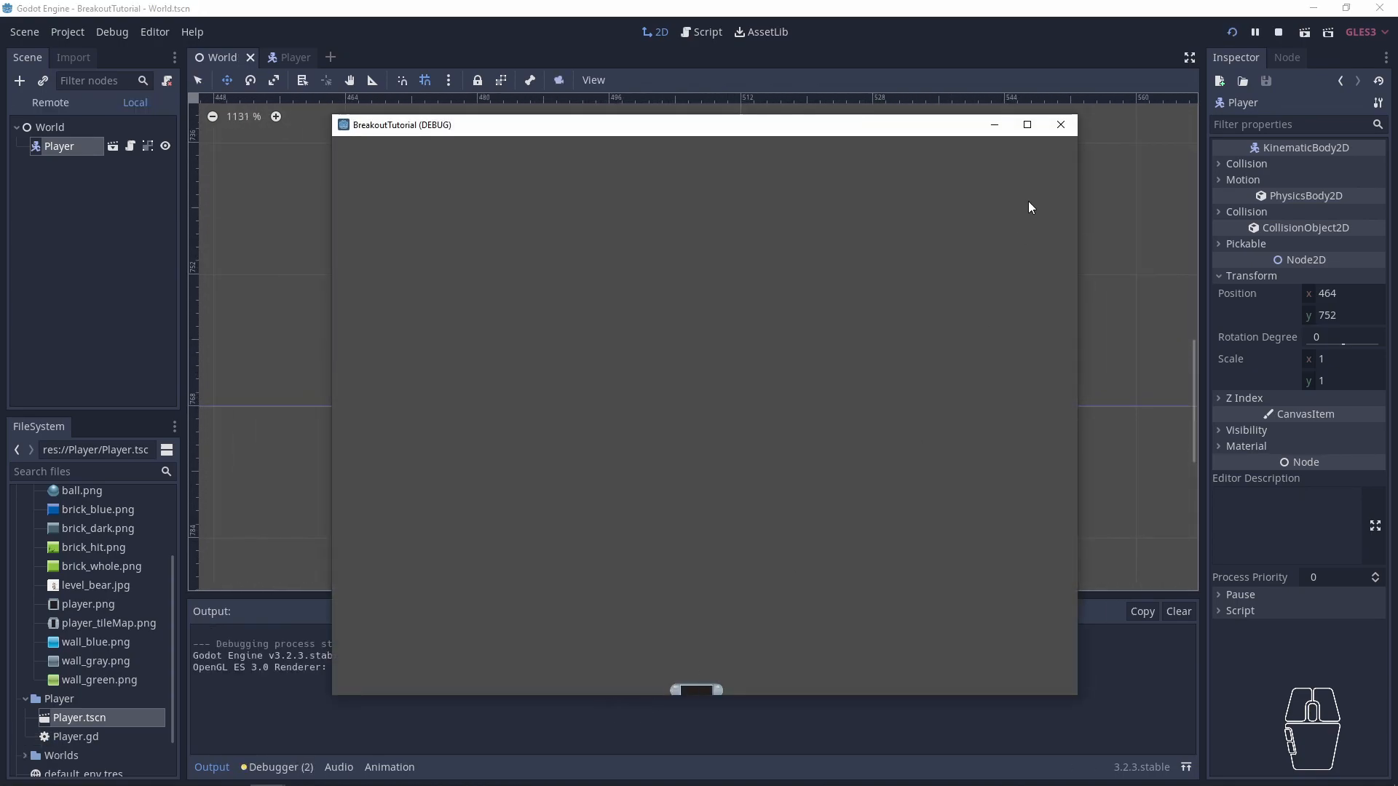
click(1060, 125)
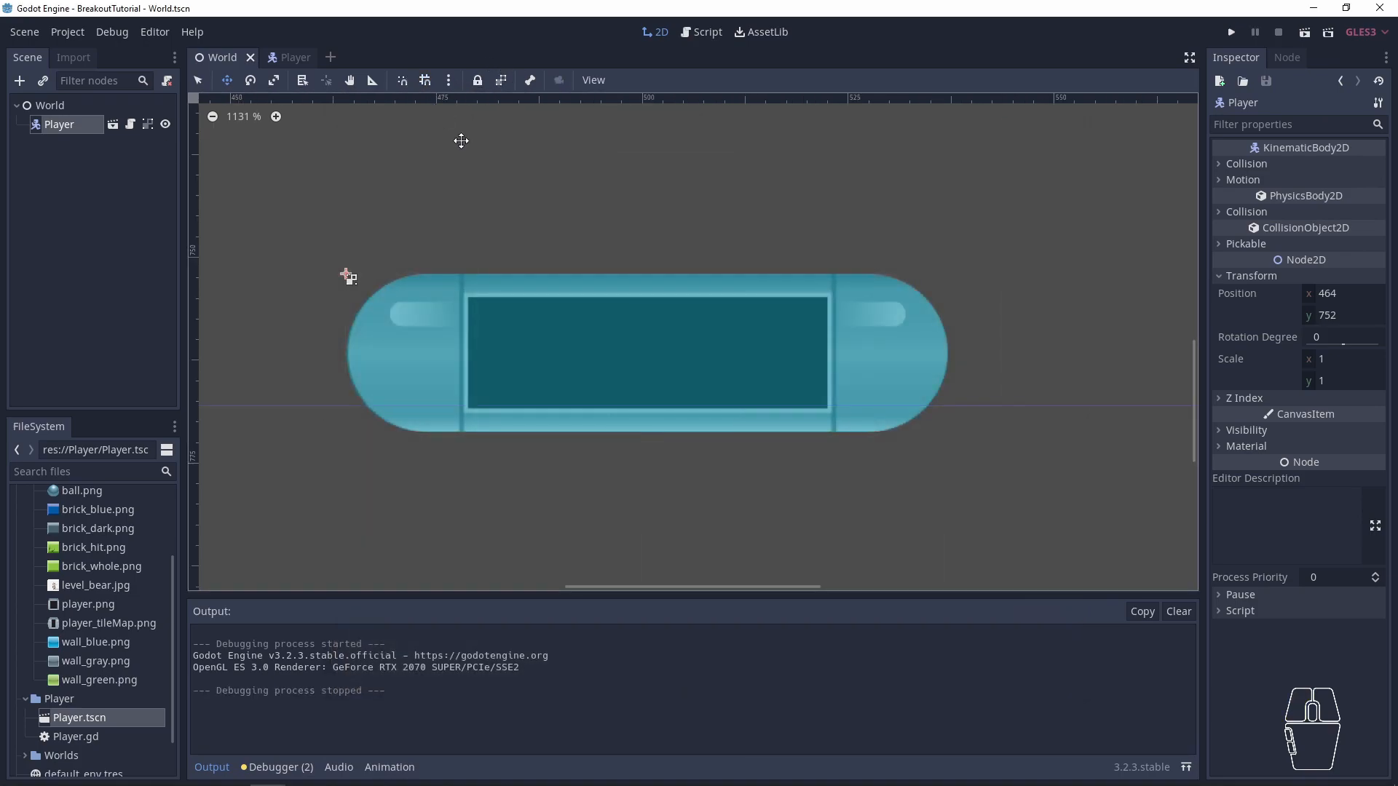
- Move the Player paddle slightly upward in the World scene and set its Y position to 749
mouse_move(521, 328)
ctrl+mouse_down()
mouse_move(520, 299)
mouse_move(514, 368)
mouse_move(526, 233)
mouse_move(505, 372)
mouse_move(525, 309)
mouse_move(593, 315)
mouse_move(513, 318)
mouse_move(520, 301)
ctrl+mouse_up()
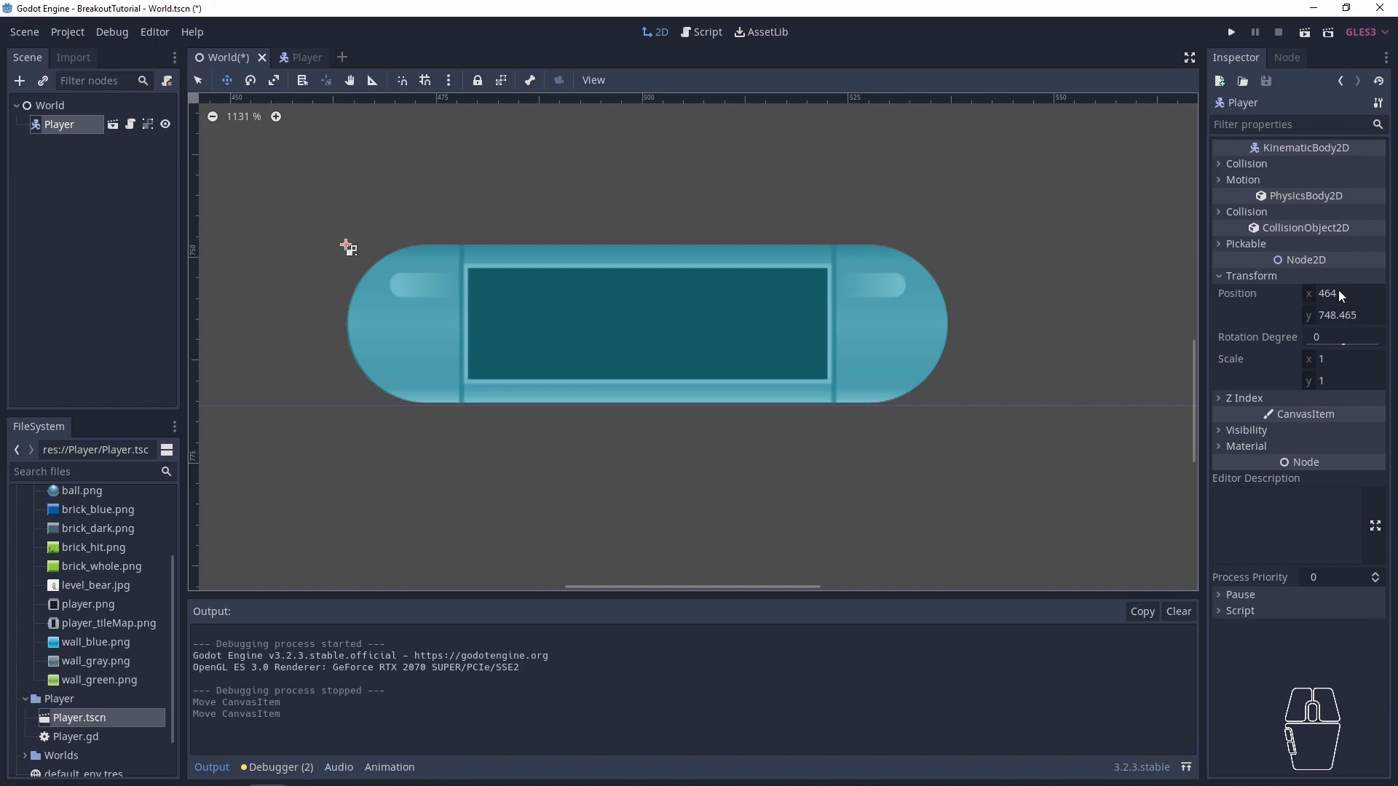
click(1338, 316)
key(Left)
key(Right)
key(Right)
key(Right)
key(Right)
key(Right)
key(shift+Left)
key(shift+Left)
key(shift+Left)
key(shift+Left)
key(shift+Left)
text(9)
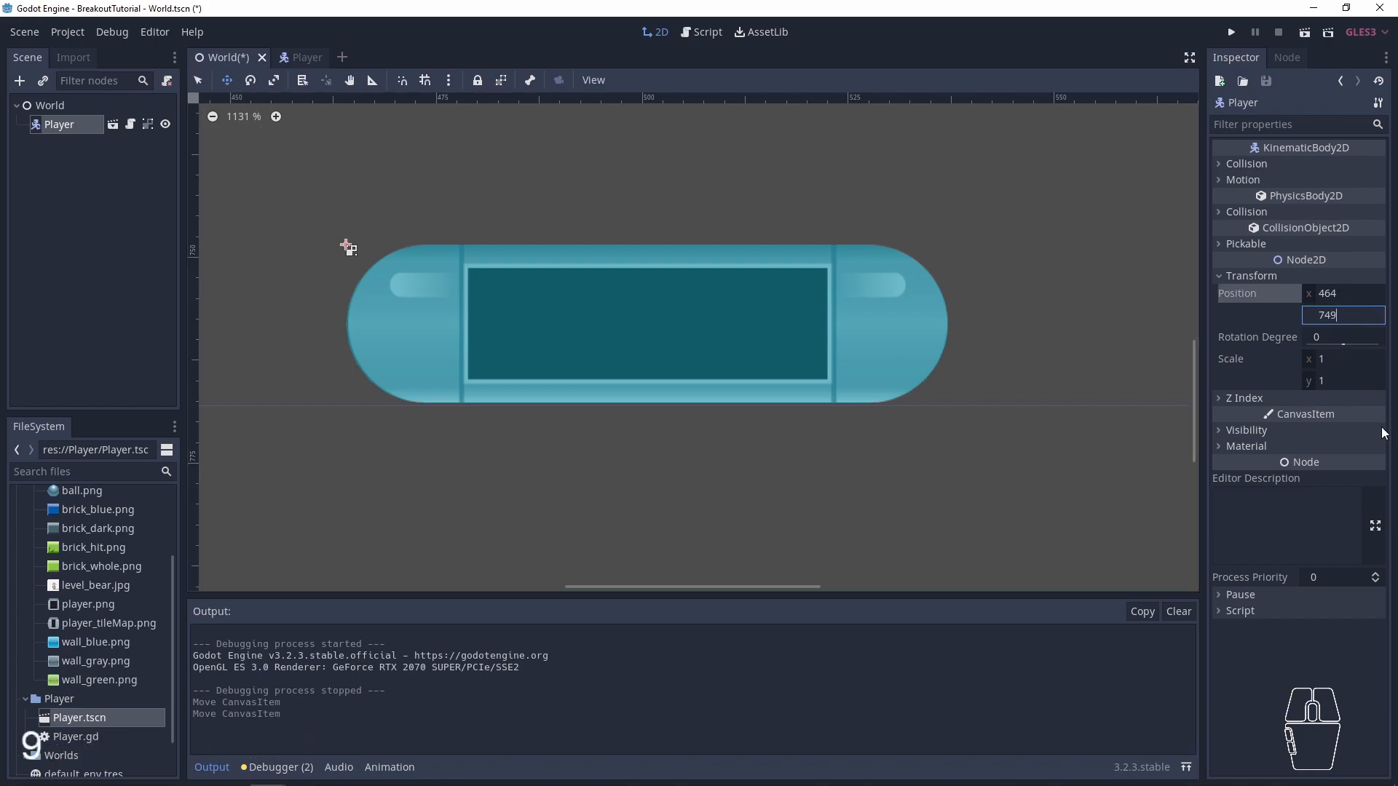
key(Return)
- Set the Player paddle's Y position to 748
click(1357, 321)
text(84)
key(BackSpace)
key(BackSpace)
text(478)
key(BackSpace)
key(BackSpace)
text(8)
key(Left)
key(Left)
text(7)
key(Right)
key(Right)
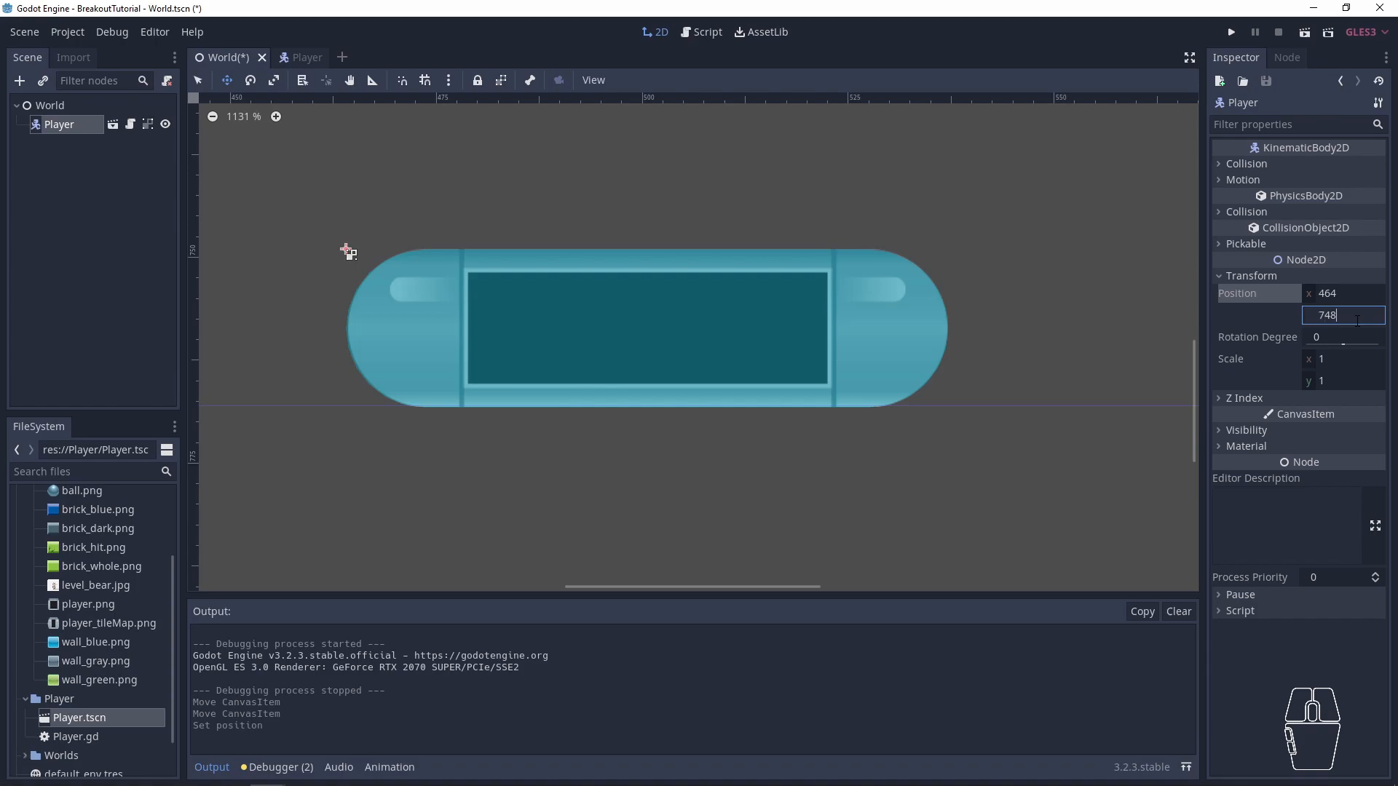
key(Return)
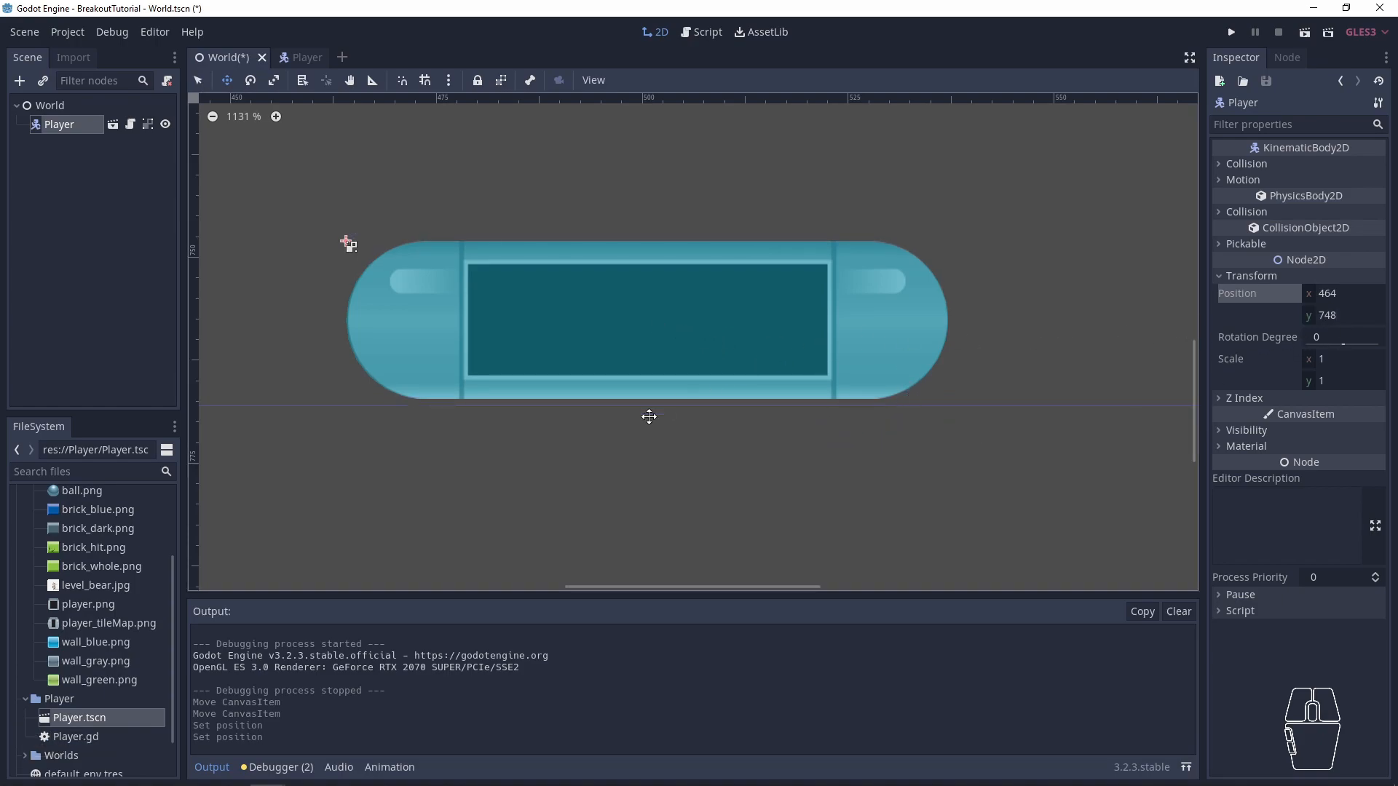
- Turn grid snapping back on in the World scene and save the scene
ctrl+scroll(572, 465, down, 3)
ctrl+scroll(572, 464, down, 7)
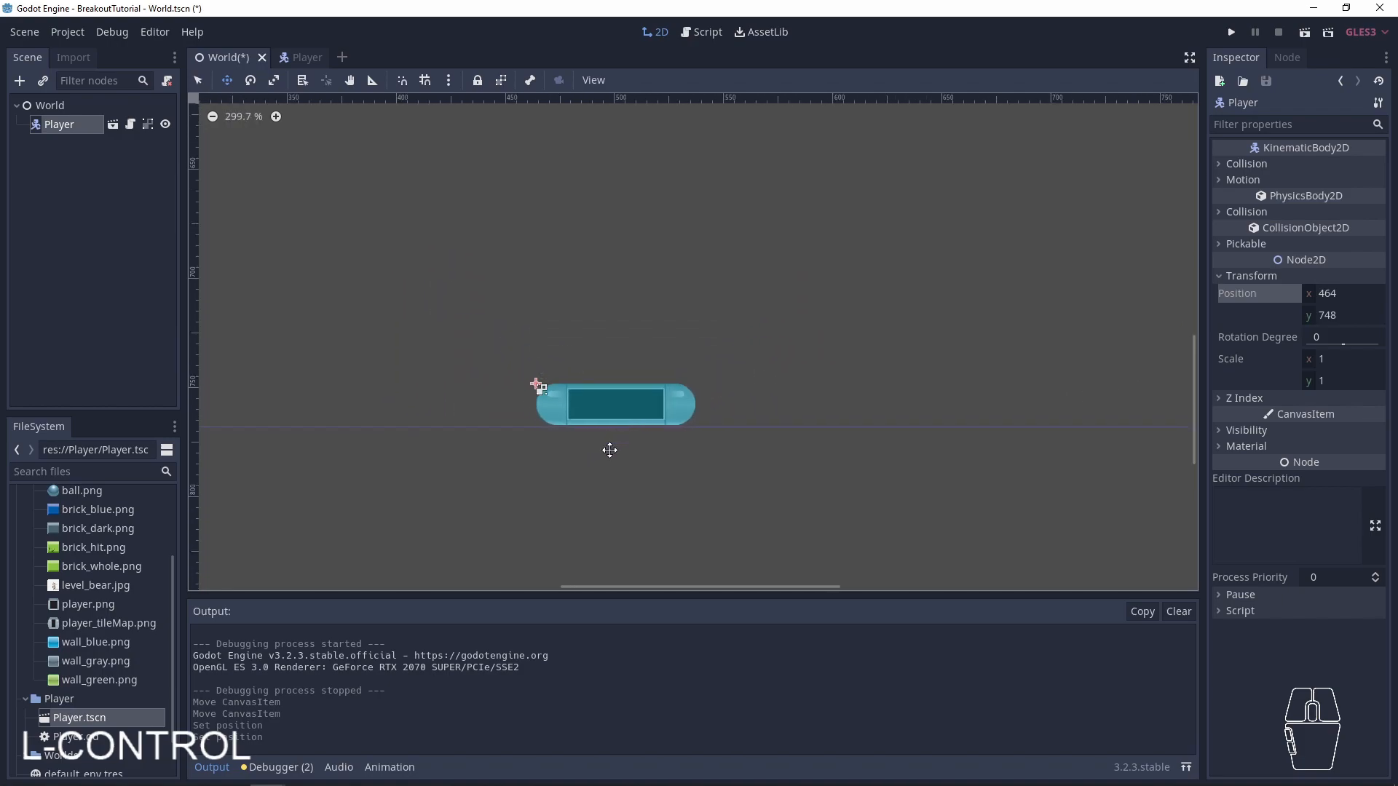
click(427, 79)
ctrl+scroll(484, 313, down, 3)
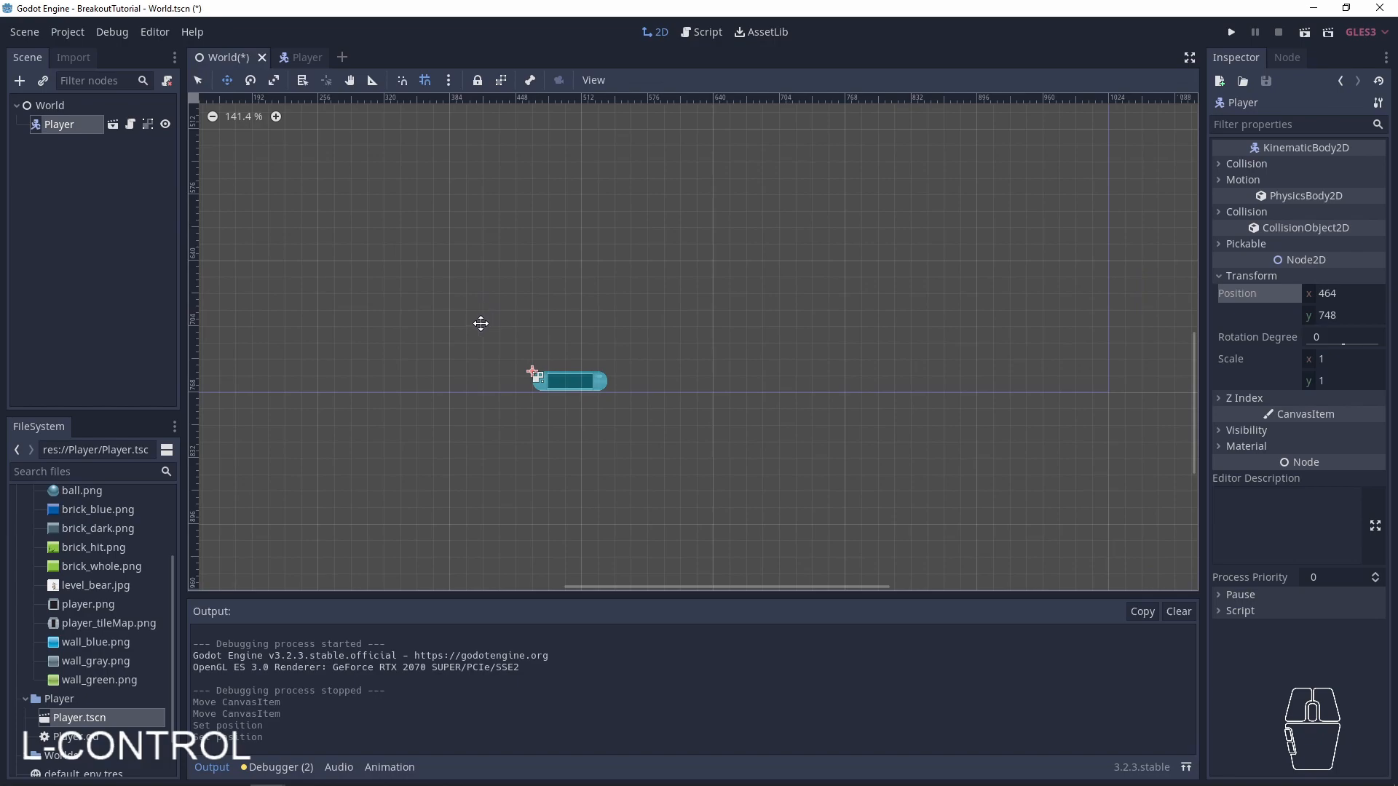
key(ctrl+s)
- Run the project, test moving the paddle left and right, and close the game window
key(F5)
key(Right)
key(Left)
key(Right)
key(Left)
key(Right)
key(Left)
click(1056, 131)
- Open the Player's script and declare "var friction = 200" below the acceleration variable
click(280, 56)
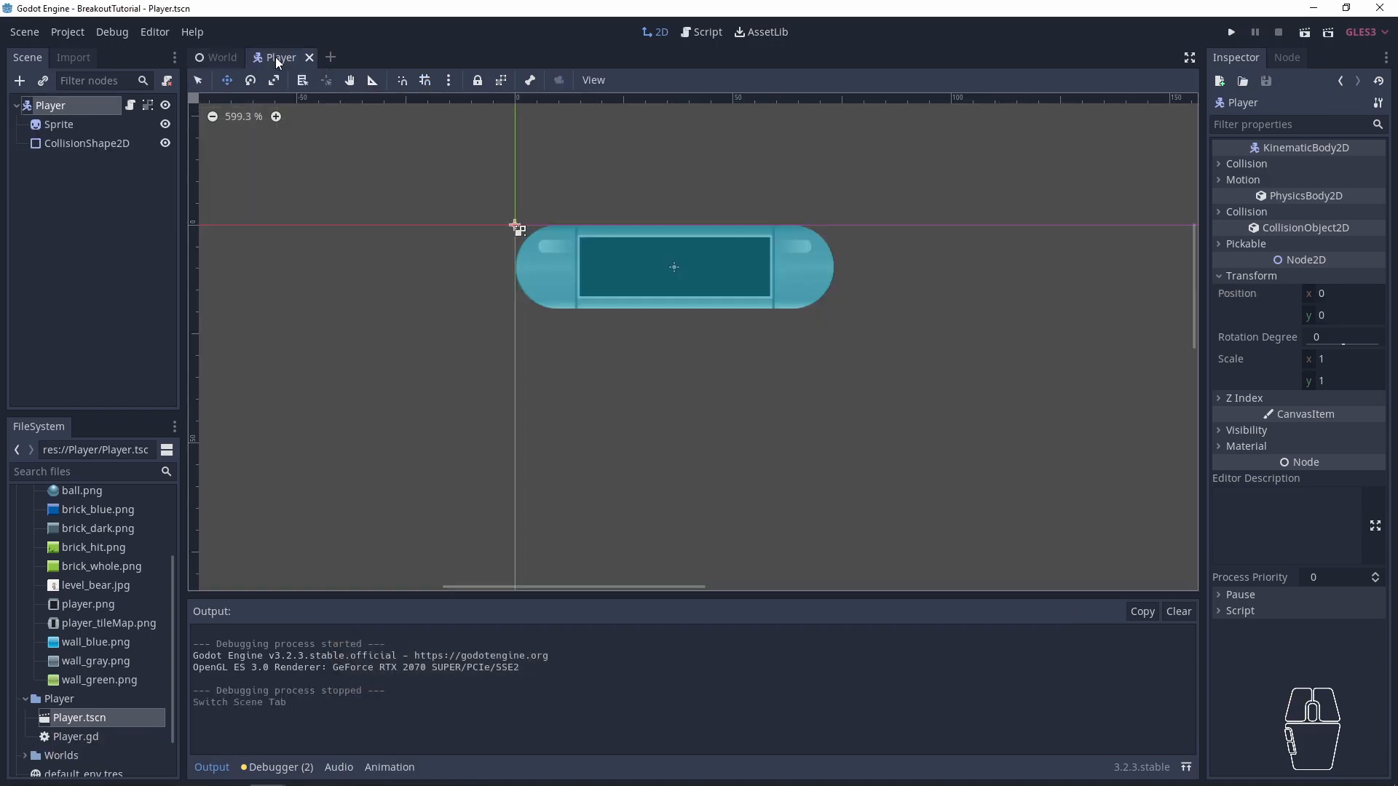
click(130, 106)
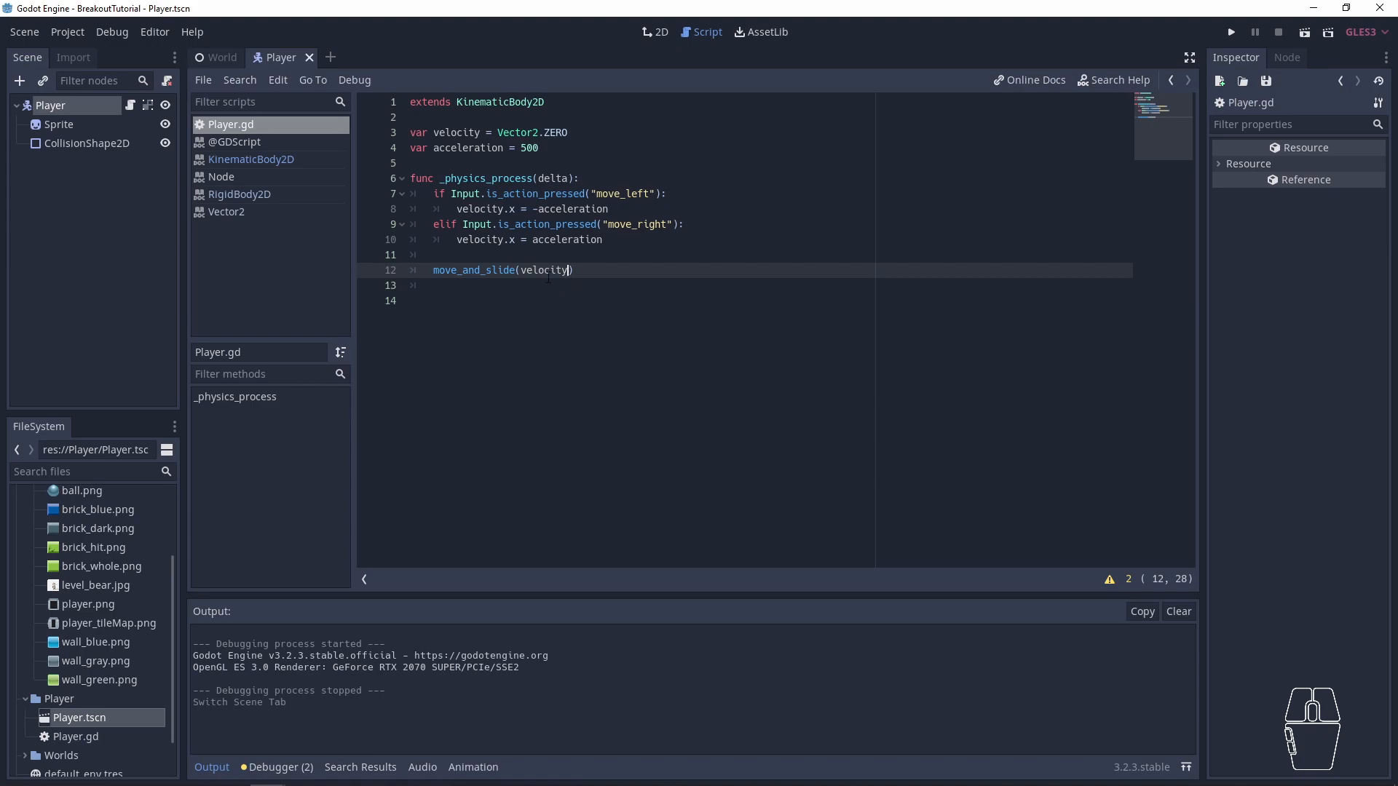
click(544, 254)
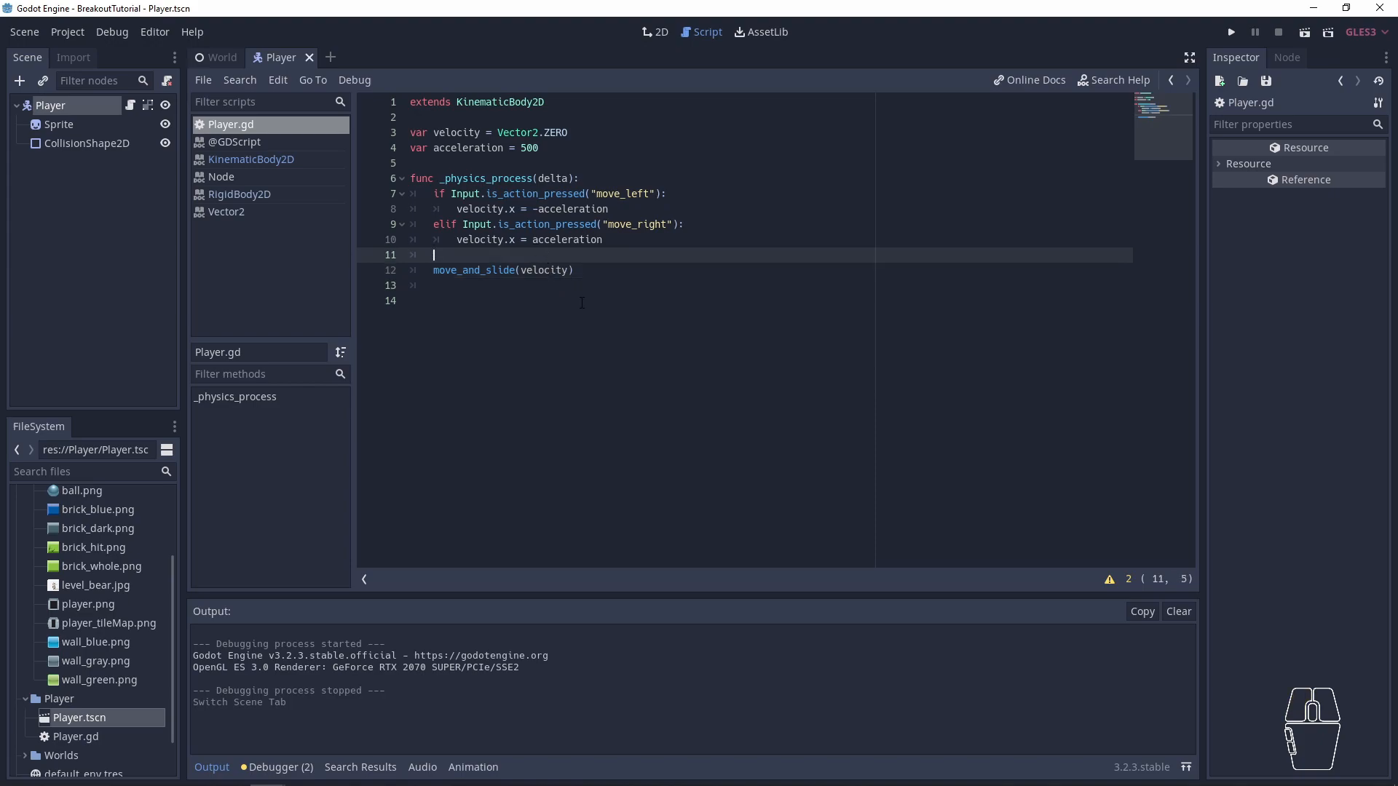
key(Down)
key(End)
key(ctrl+shift+Left)
key(Up)
key(Up)
key(Up)
key(Up)
key(Up)
key(Up)
key(Up)
key(Up)
key(Up)
key(Down)
key(Down)
key(Return)
key(Up)
text(var friction = 200)
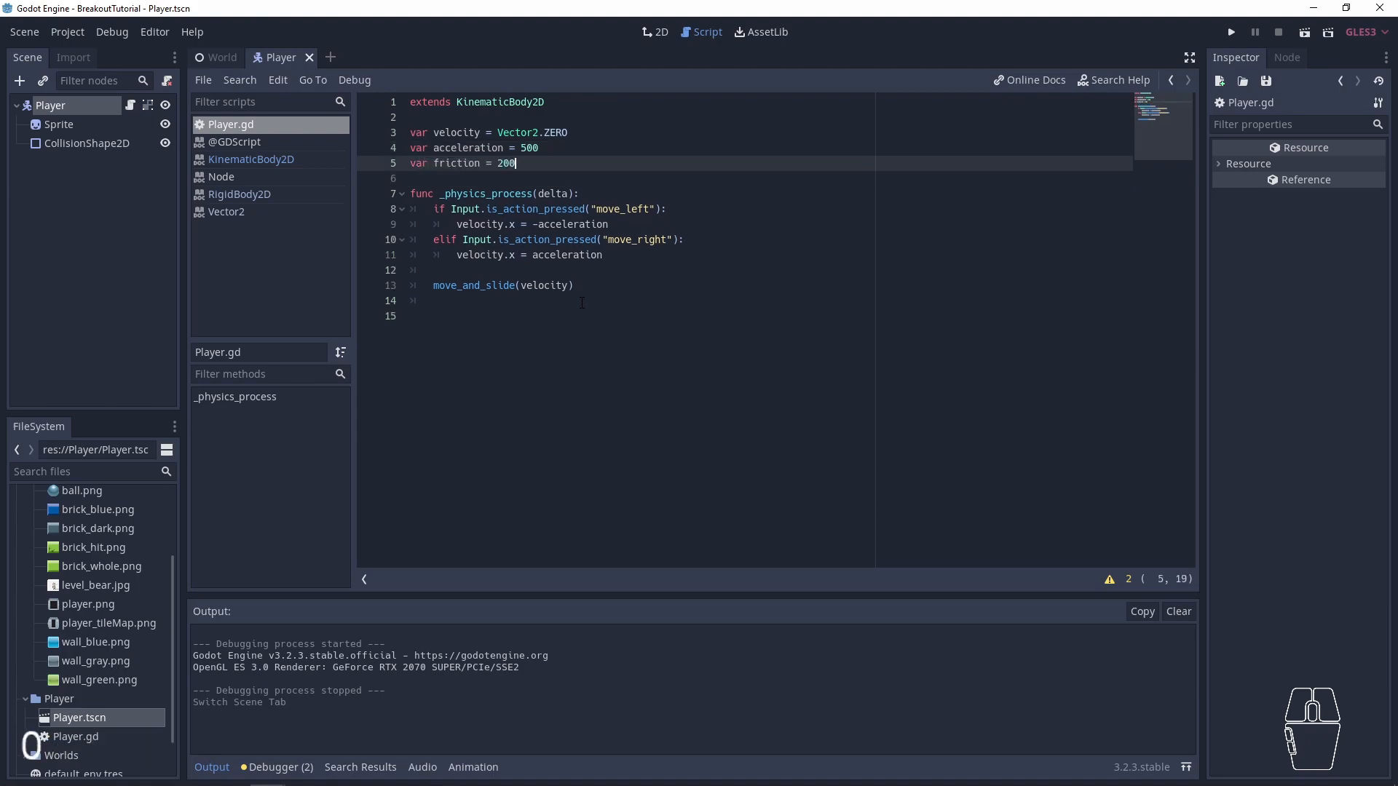
- Below the move_and_slide(velocity) line in _physics_process, add a call to velocity.move_toward()
key(Down)
key(Down)
key(Down)
key(Down)
key(Down)
key(Down)
key(Down)
key(Down)
key(Down)
key(Down)
key(Up)
key(Up)
key(End)
key(Return)
key(Return)
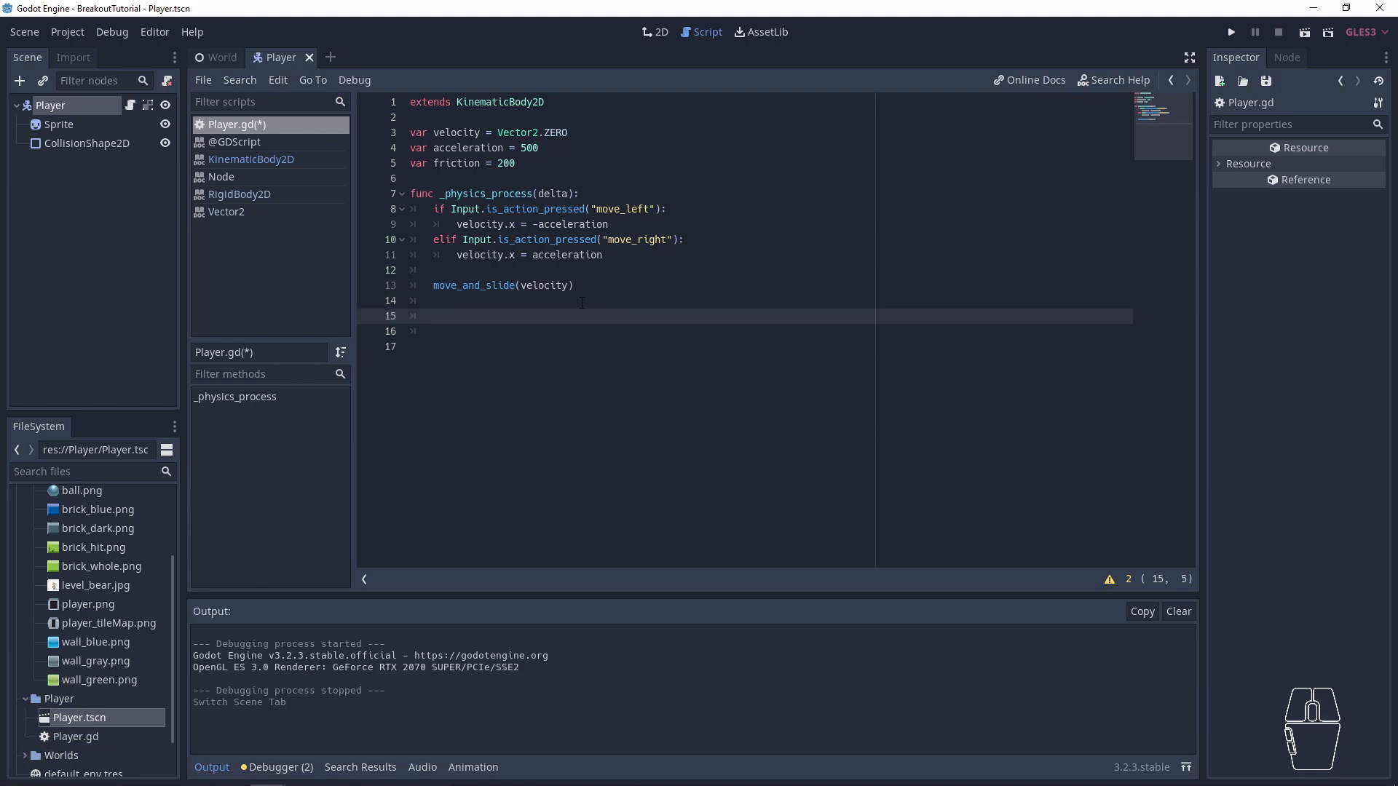
text(veco)
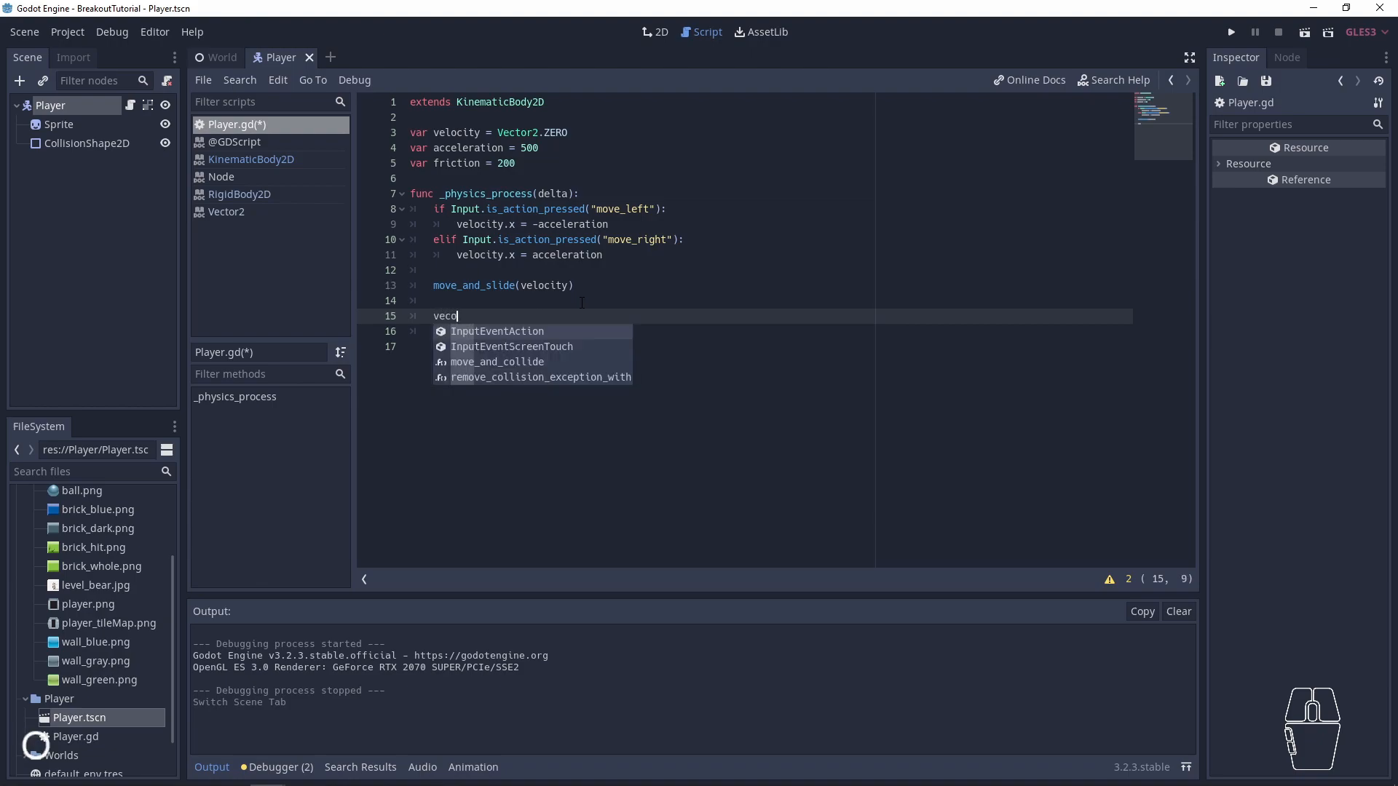
key(BackSpace)
key(BackSpace)
text(locity.)
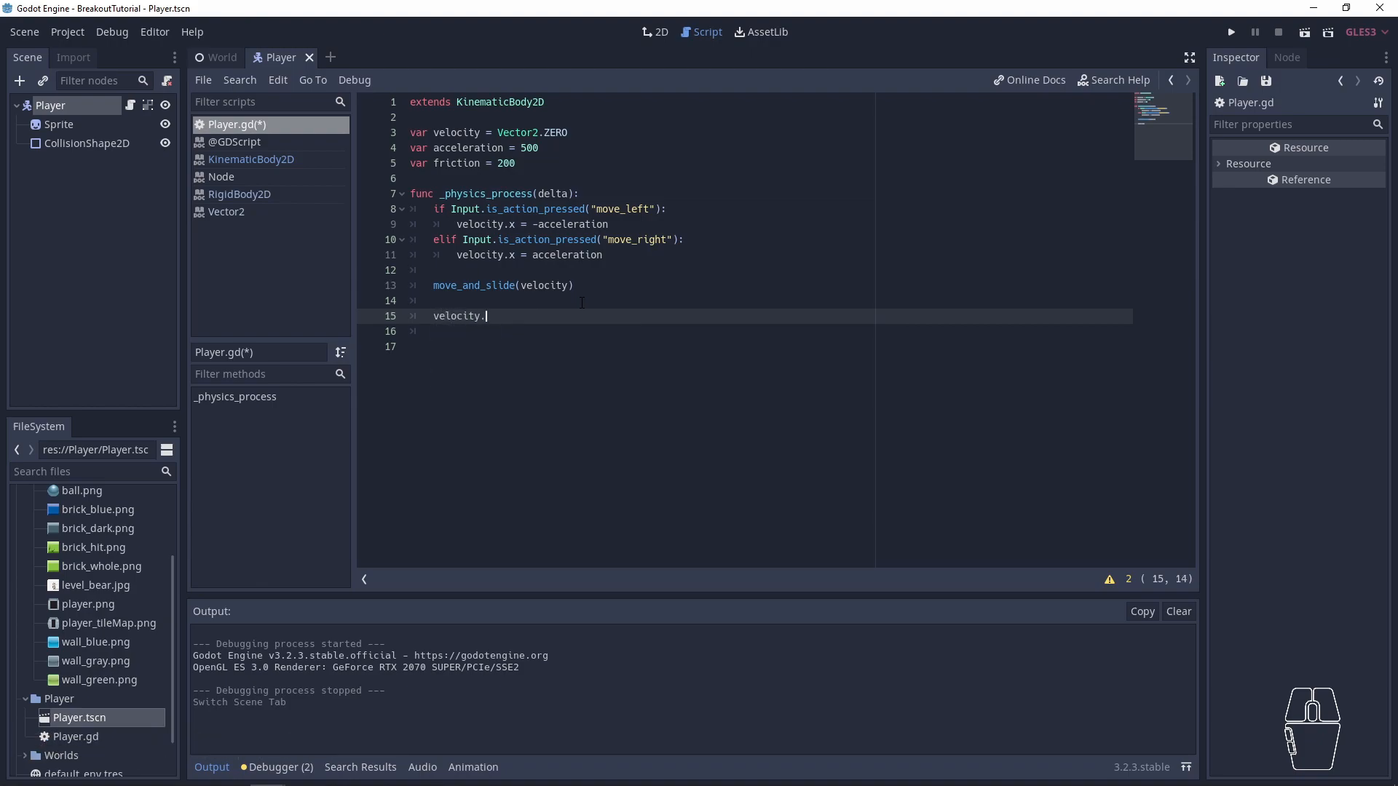
text(move)
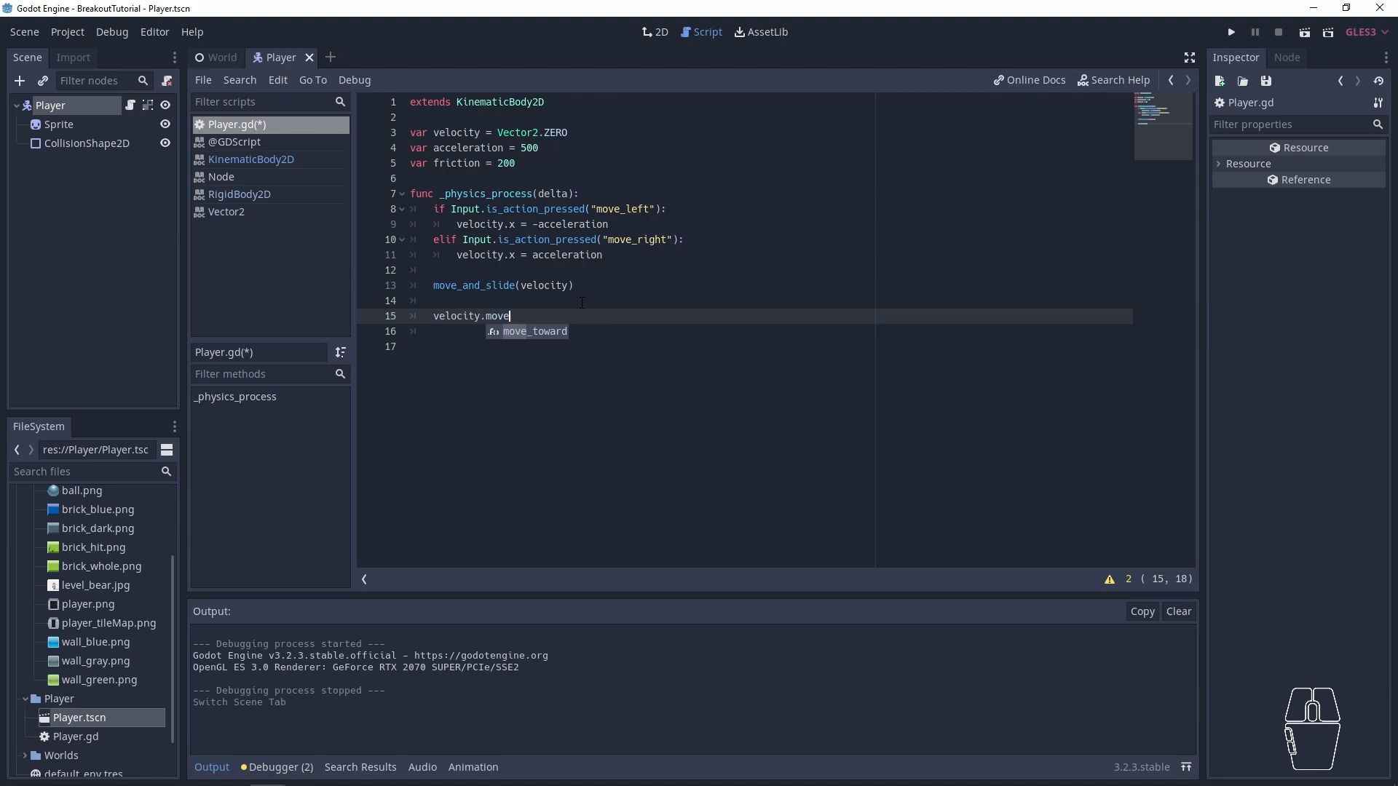
key(Return)
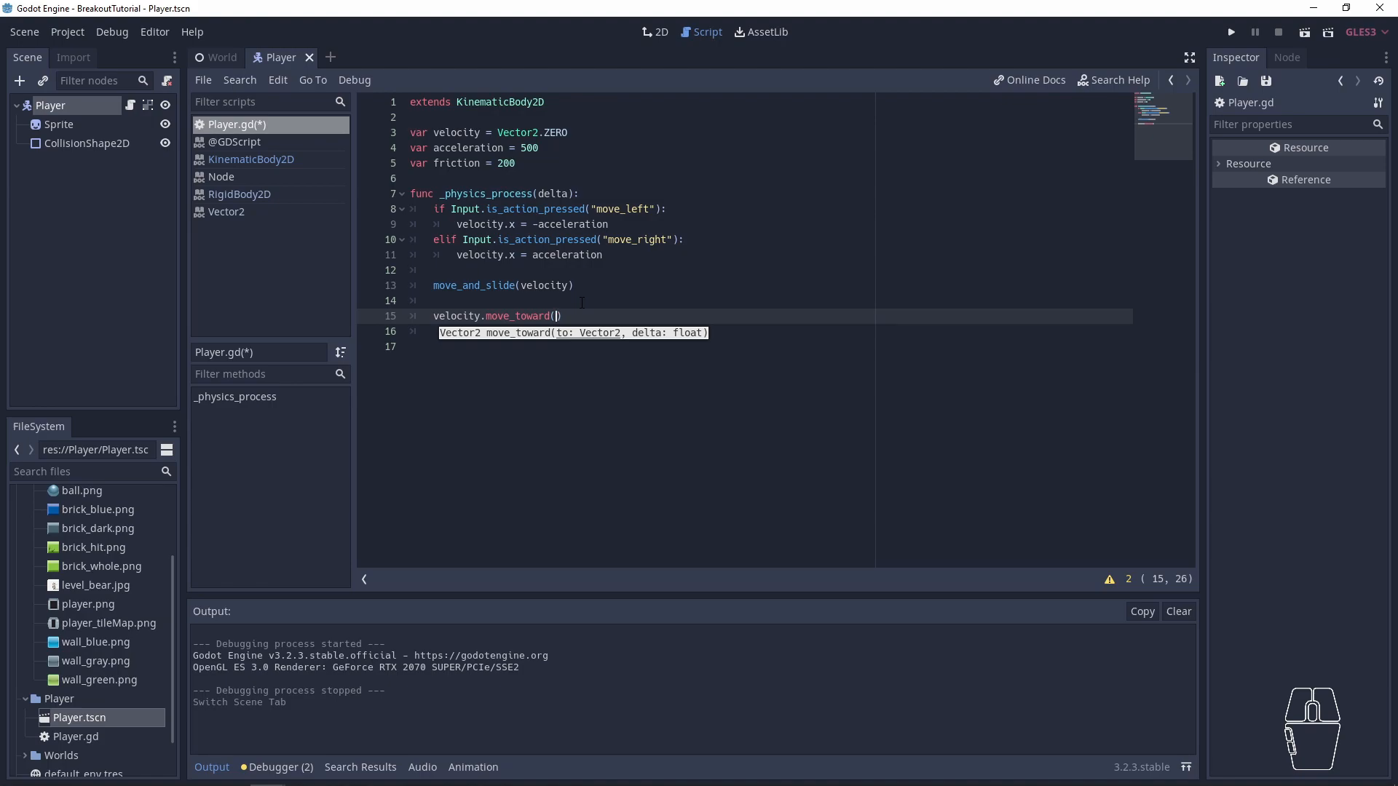
- Enter Vector2.ZERO as the first argument of the velocity.move_toward() call in the Player script
text(V)
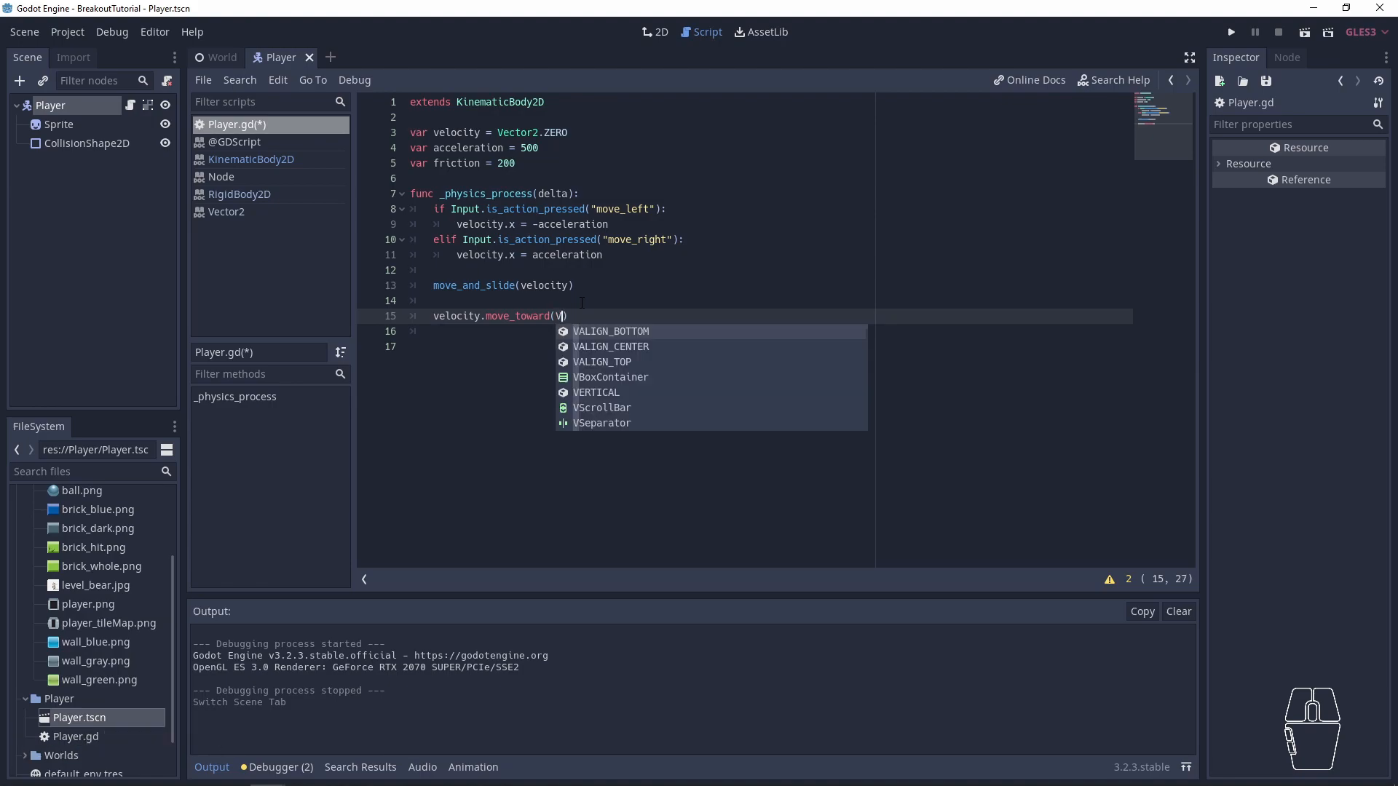
text(e)
key(Return)
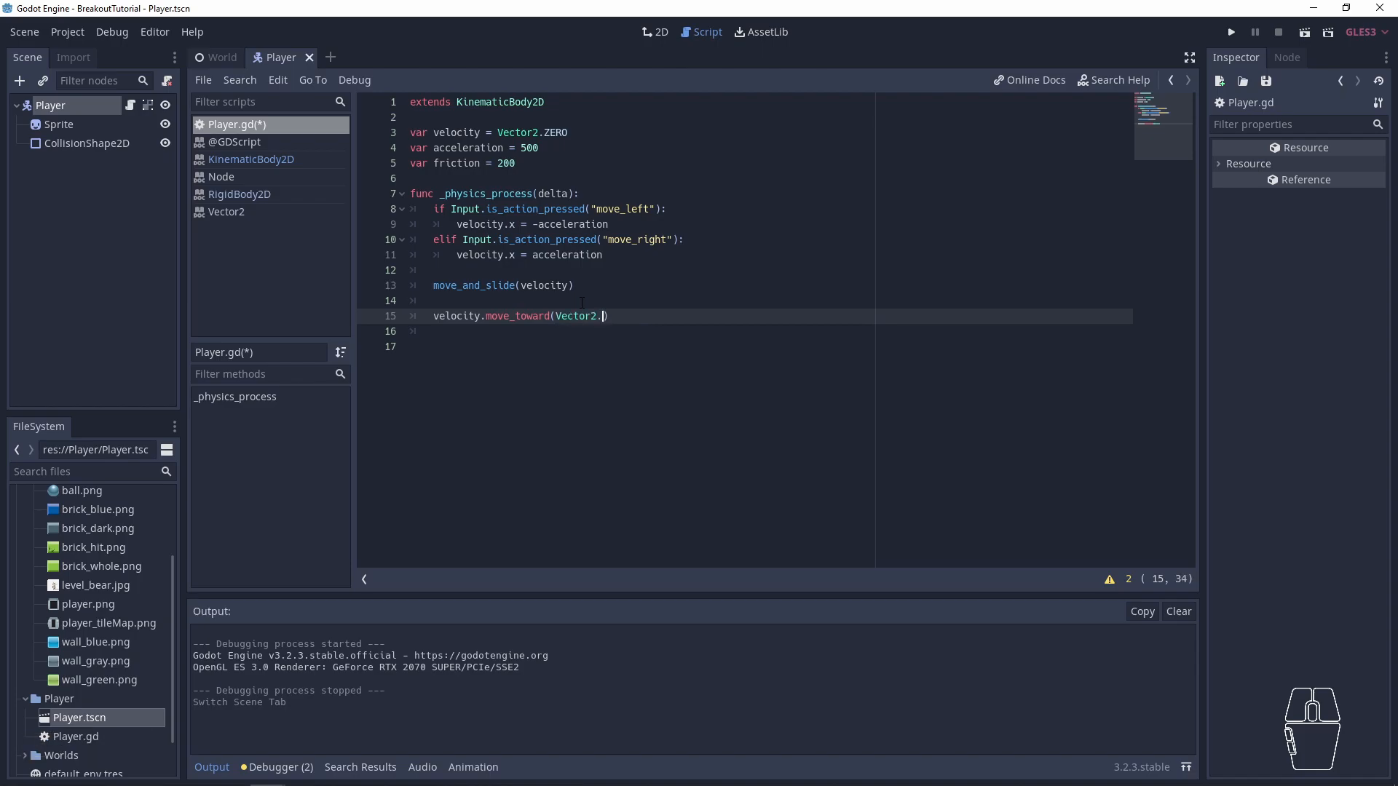
text(.ZE)
key(Return)
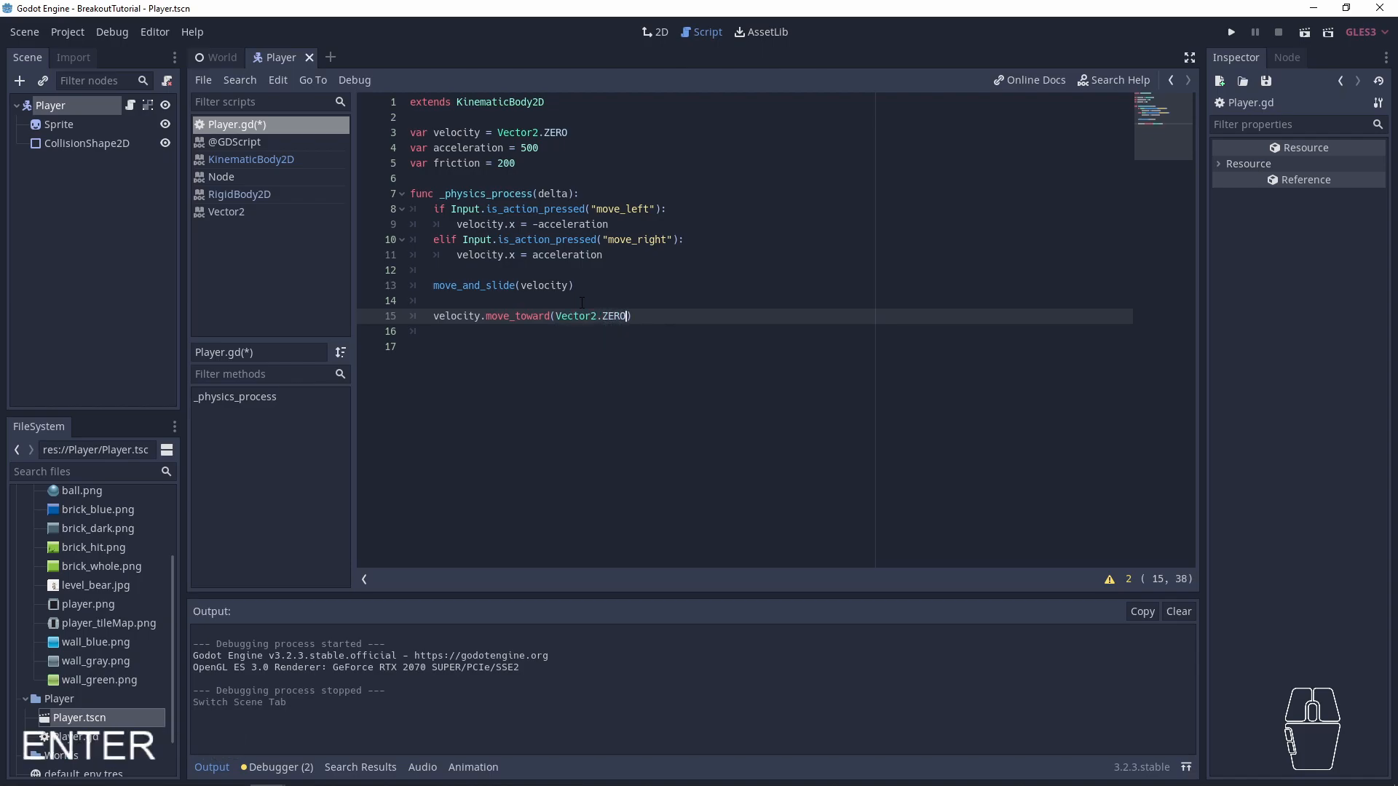
- Add friction as the second argument of the velocity.move_toward() call and save the script
key(ctrl+shift+Left)
key(ctrl+shift+Left)
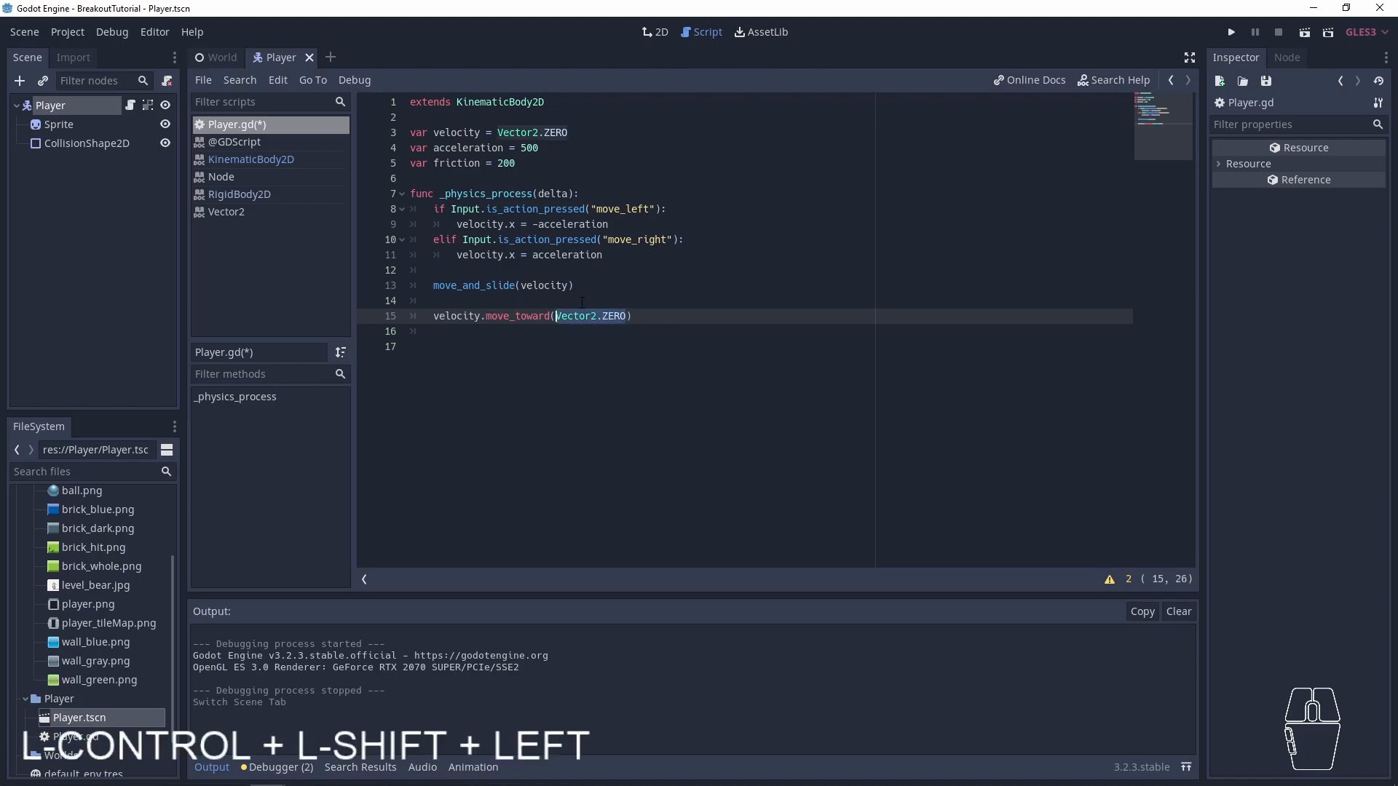
key(ctrl+shift+Right)
key(Right)
key(End)
key(Left)
text(,)
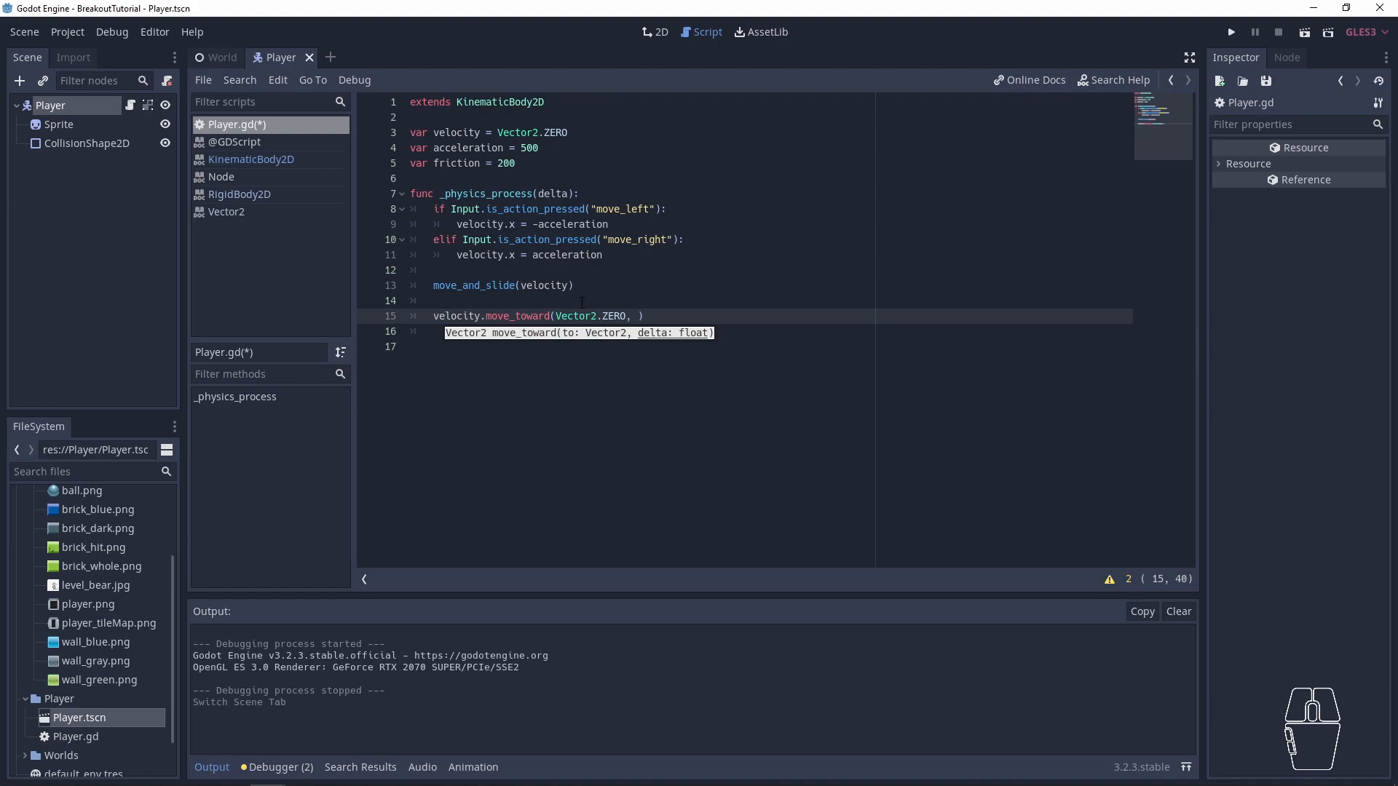
key(ctrl)
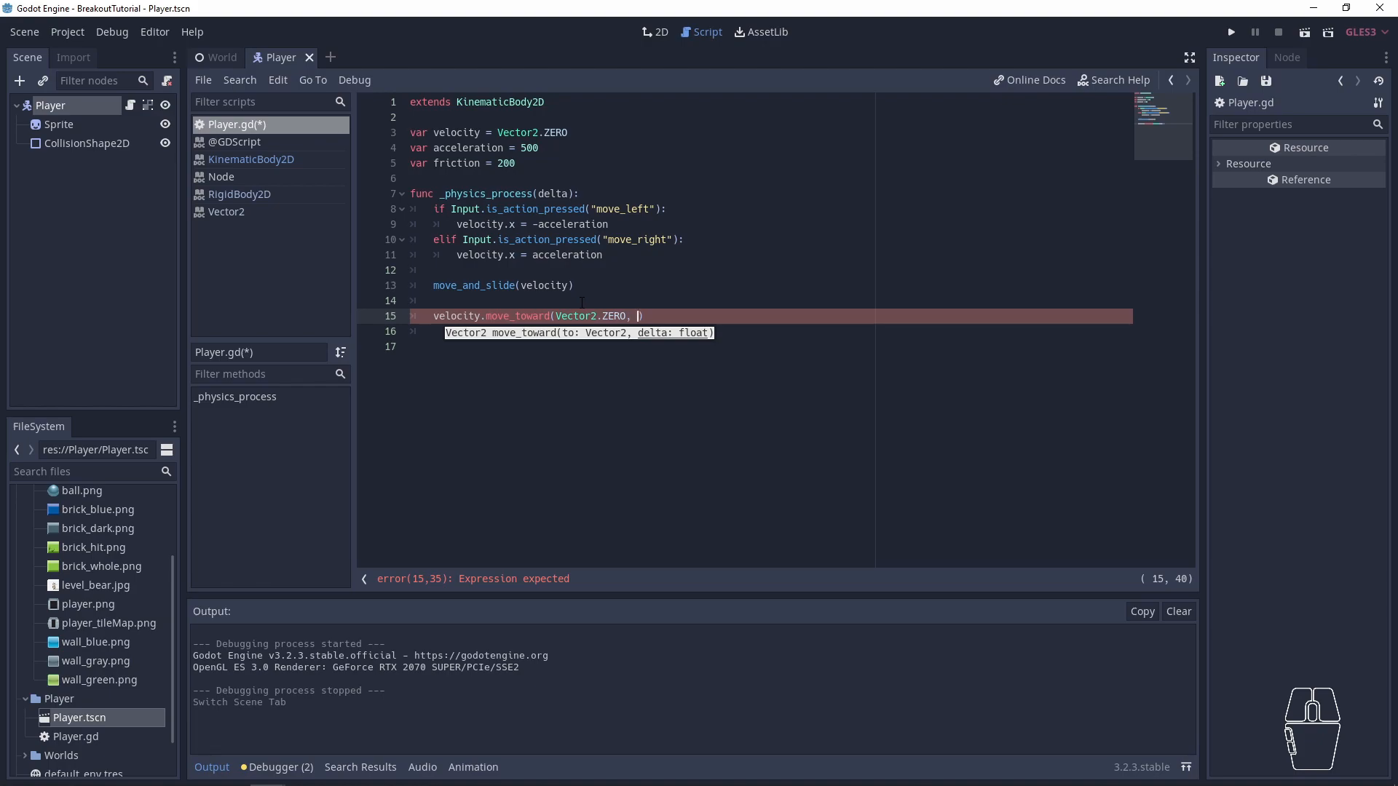
text(friction)
key(ctrl+s)
click(627, 400)
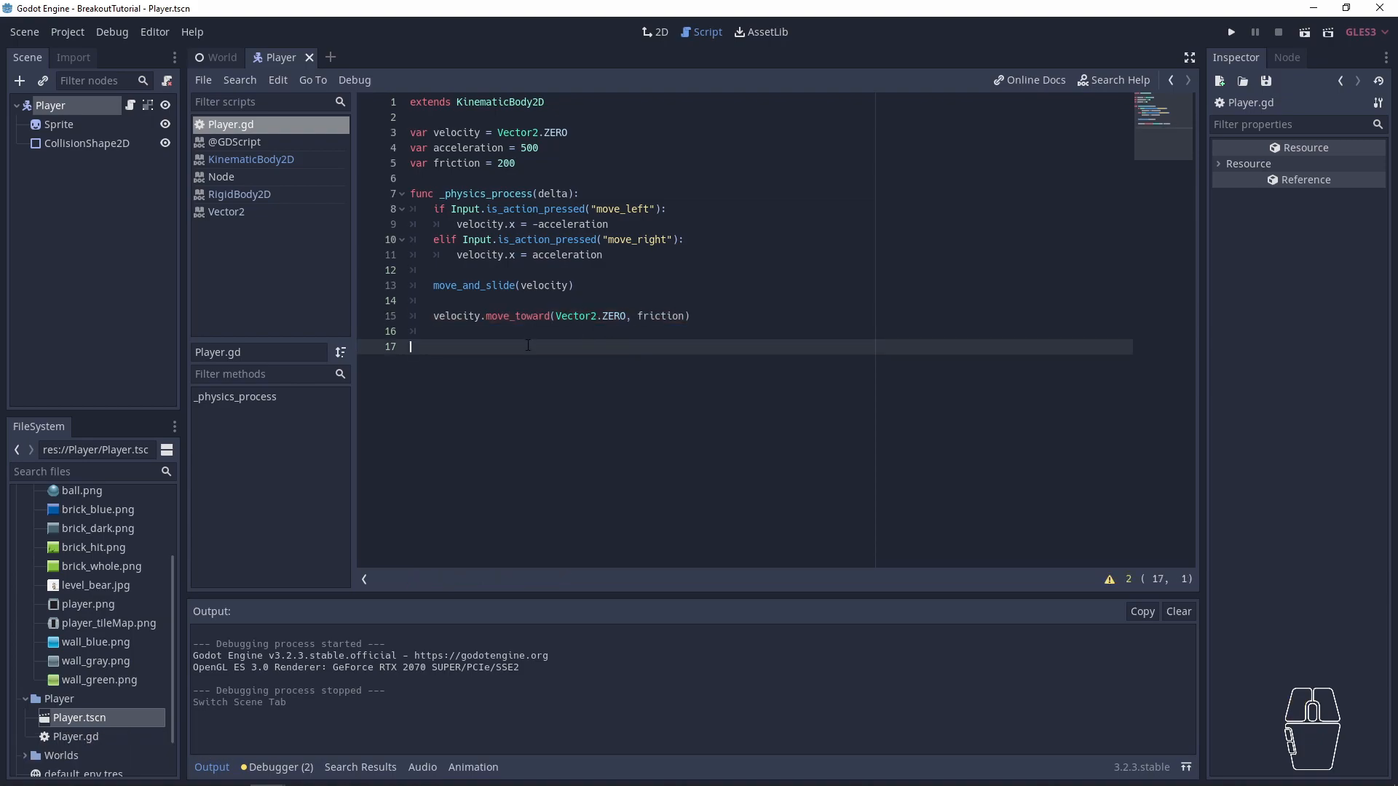
- Run the project, check how the paddle moves left and right, and close the game window
key(F5)
key(Left)
key(Right)
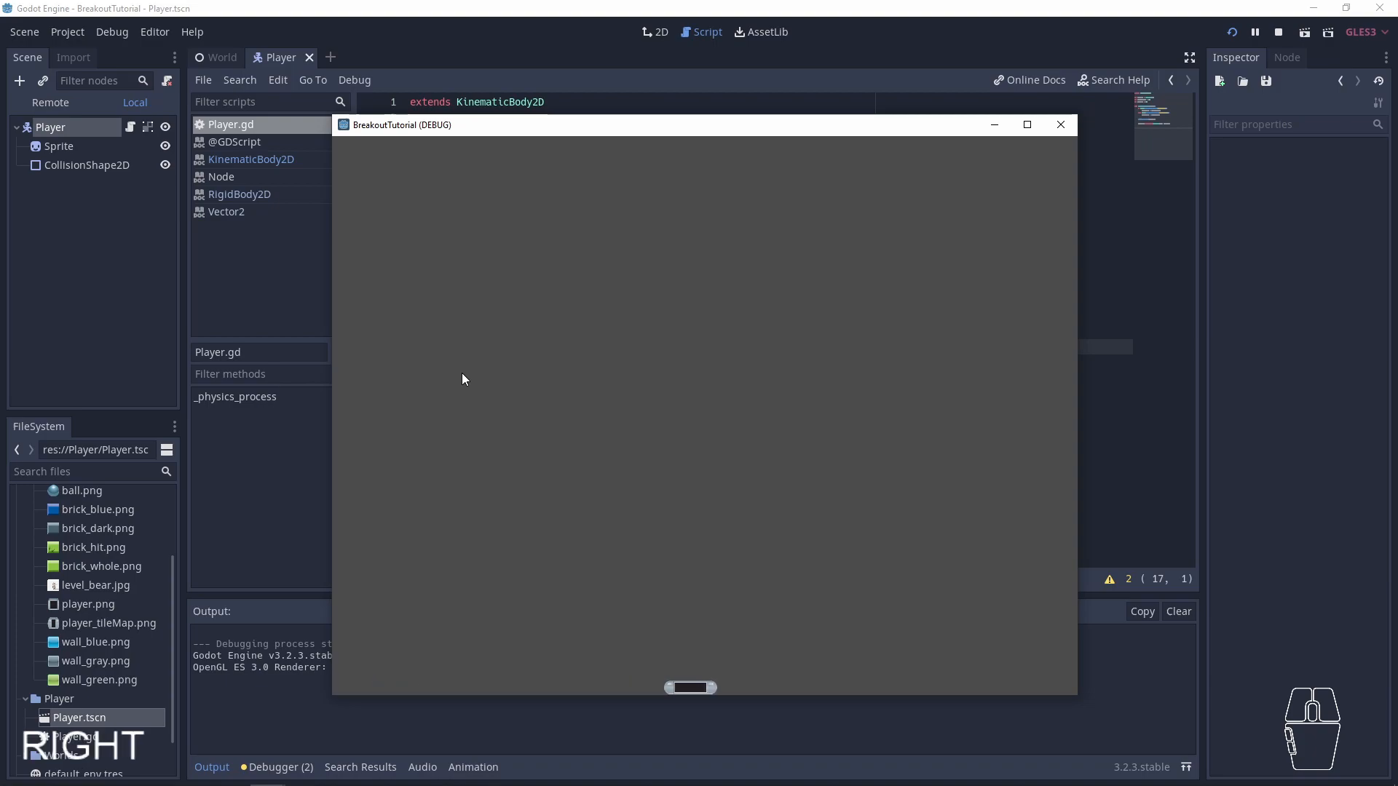
key(Left)
key(Right)
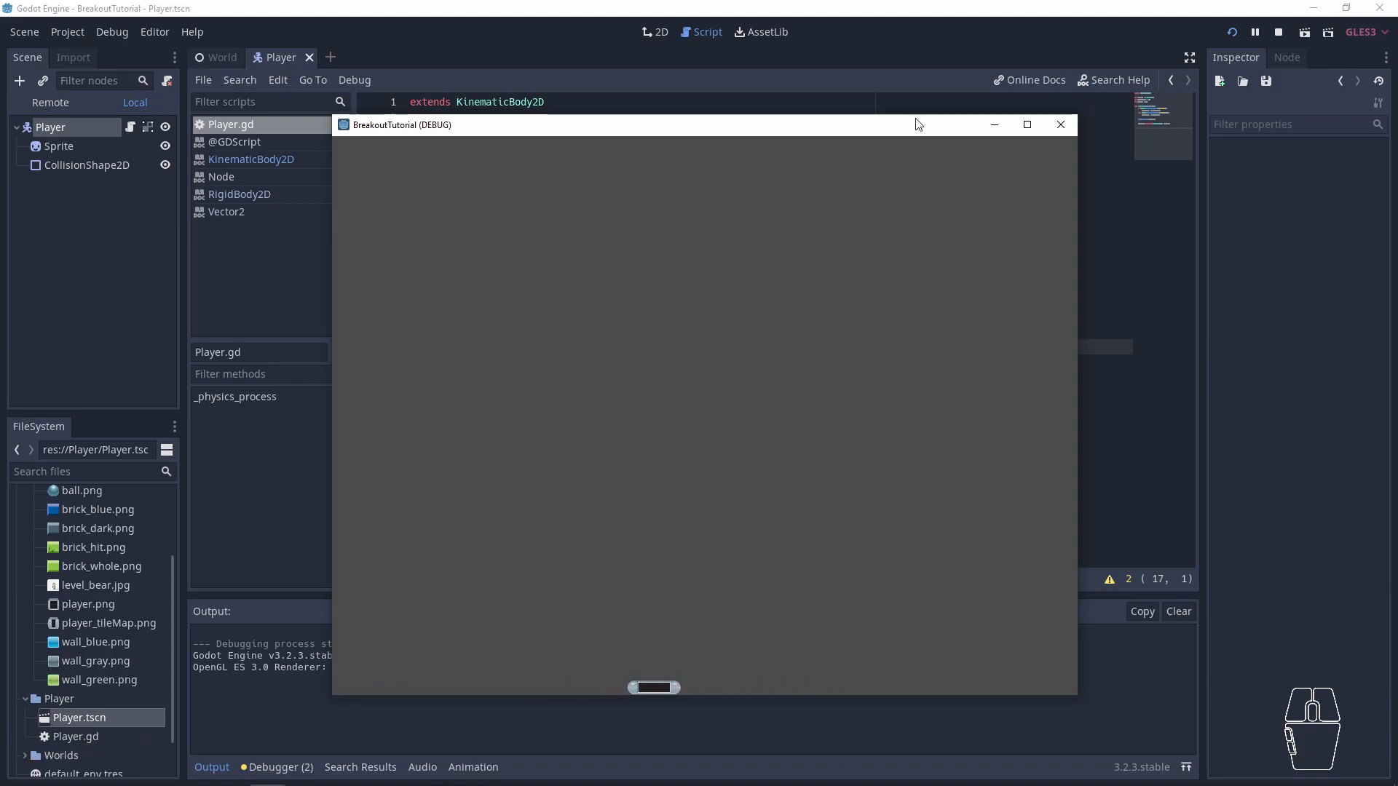
click(1061, 134)
- Look up move_toward in the built-in GDScript reference and examine its signature
click(484, 324)
double_click(544, 320)
ctrl+click(543, 321)
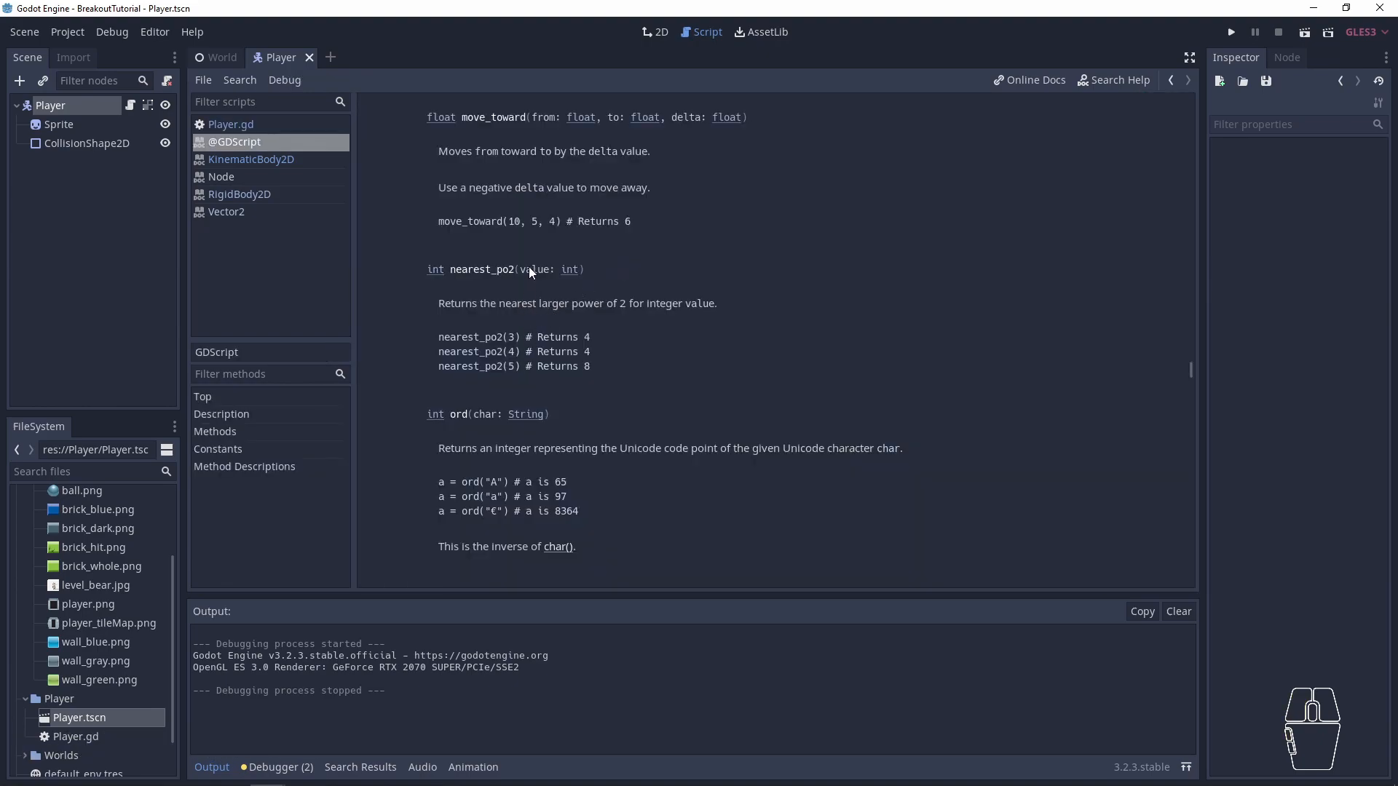
double_click(509, 118)
- Return to Player.gd and prefix the velocity.move_toward() call on line 15 with the assignment "velocity.x ="
click(226, 125)
double_click(441, 320)
key(ctrl+c)
key(Left)
key(ctrl+v)
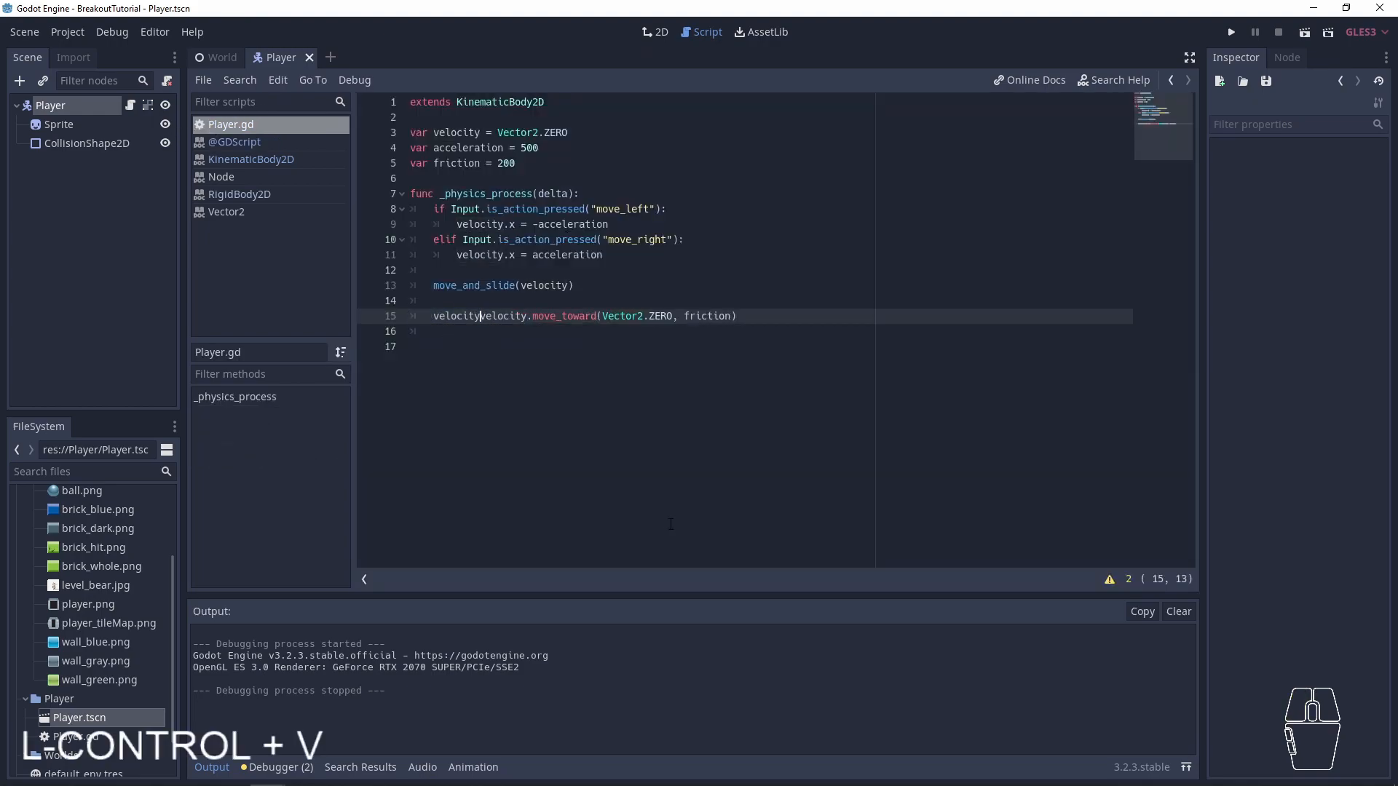
text(.x =)
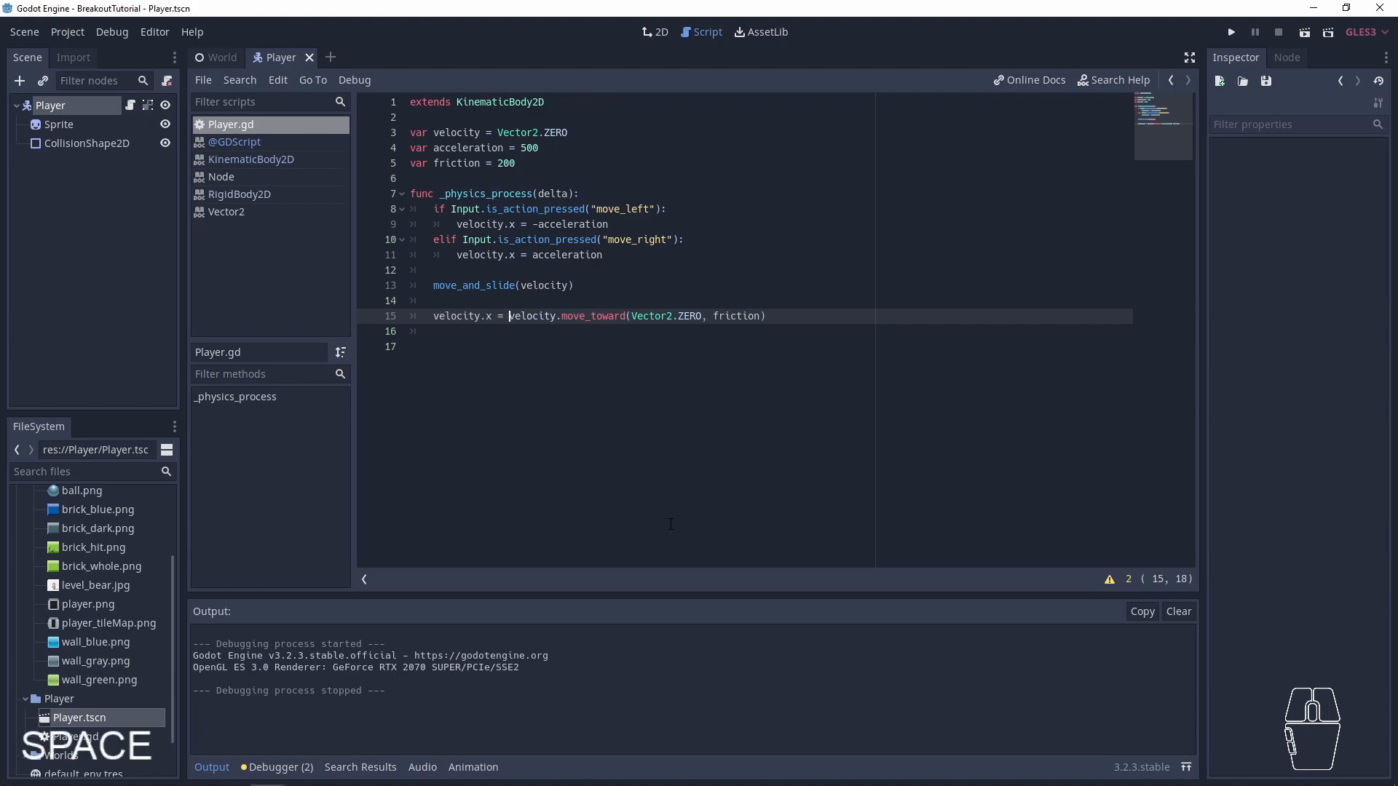
- Try calling move_toward on velocity.x instead of velocity on line 15, and save the script
key(ctrl+Right)
key(ctrl+Right)
key(ctrl+Left)
key(ctrl+Left)
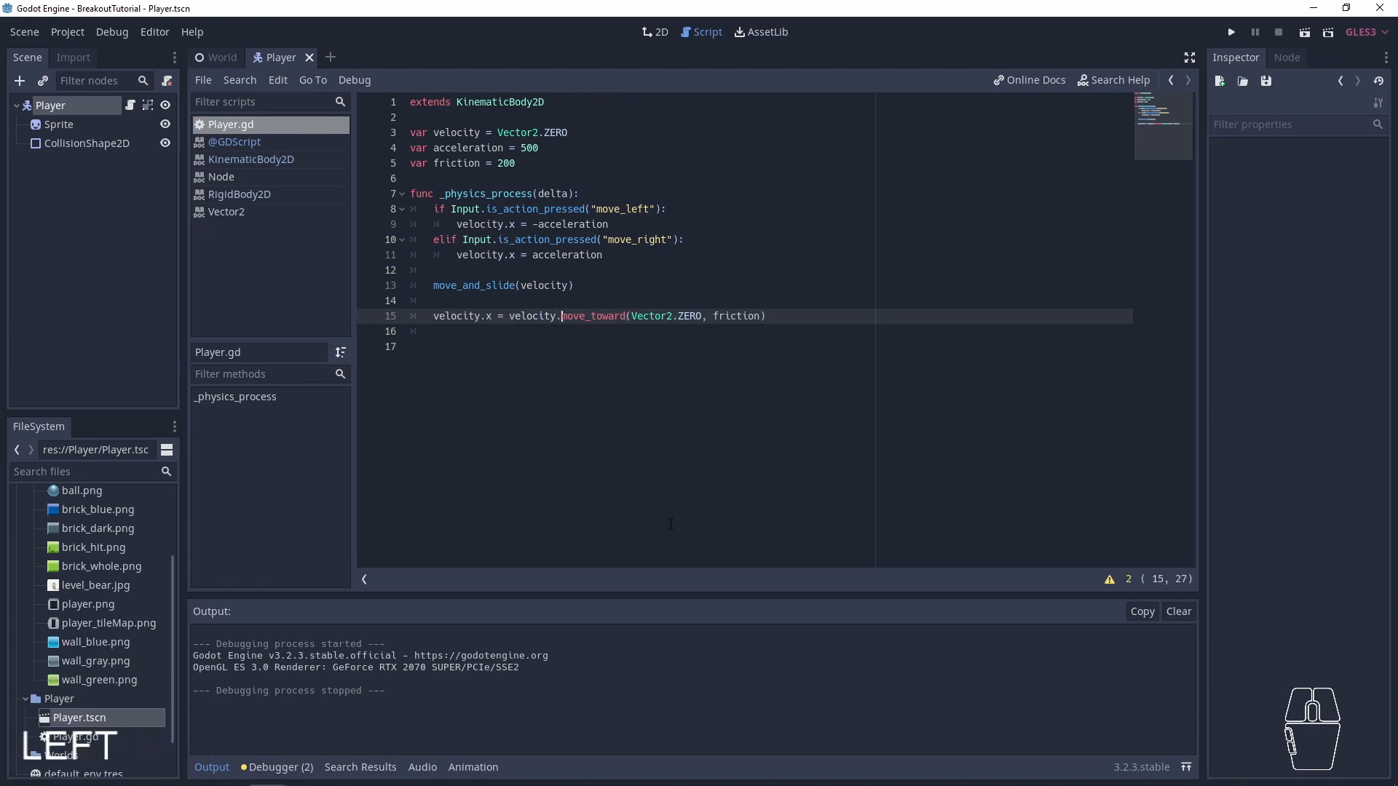
text(.x)
click(583, 347)
key(ctrl+s)
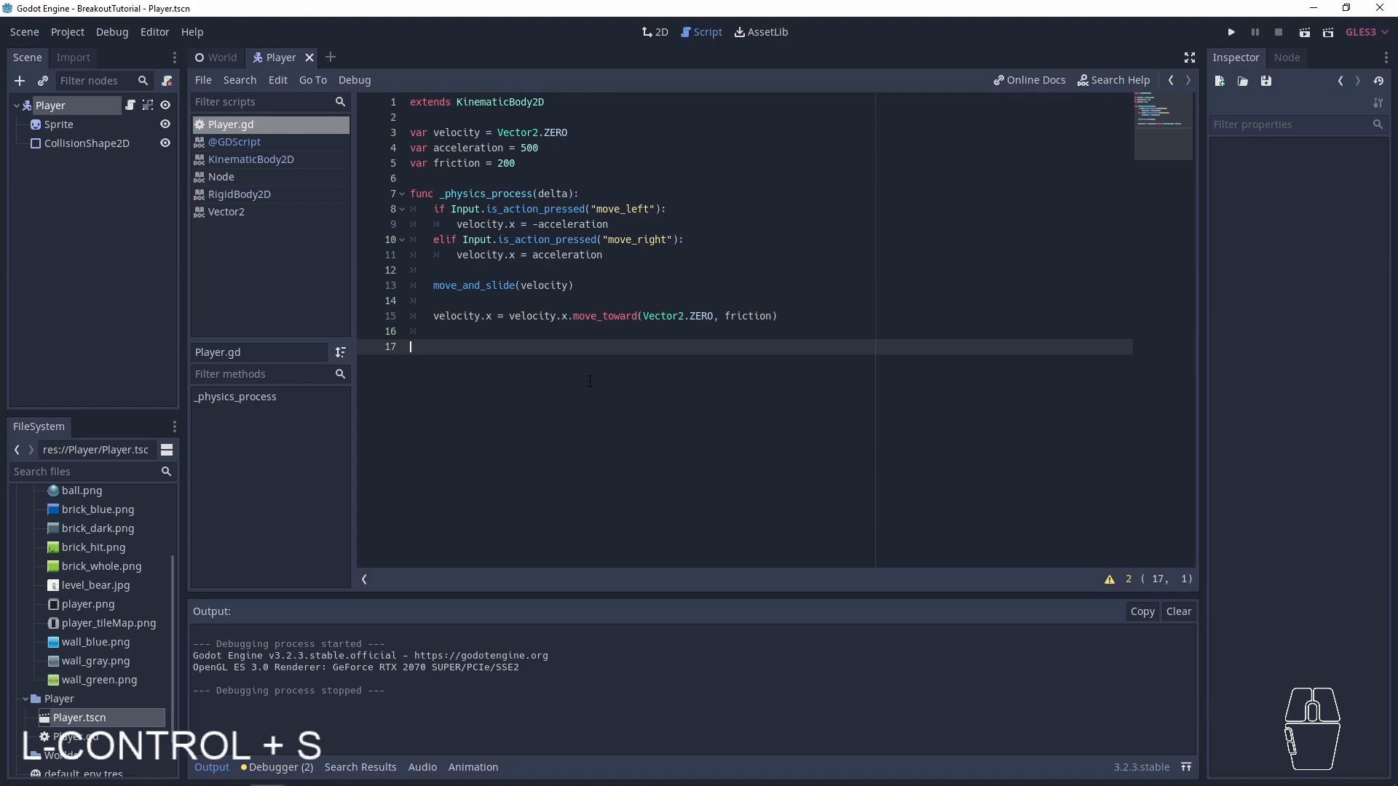
- Review both sides of the velocity.x assignment on line 15 and run the project to test it
drag(569, 316, 510, 316)
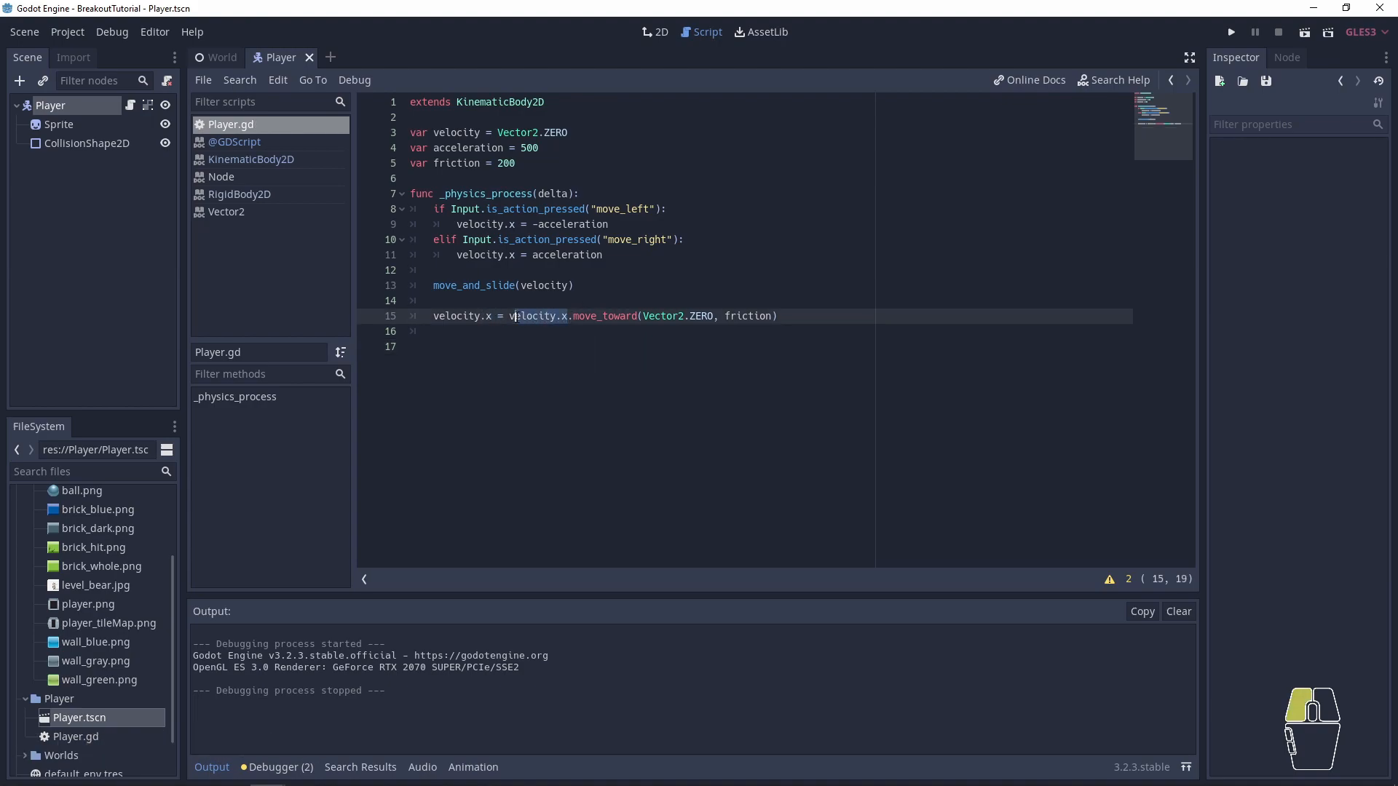
double_click(480, 321)
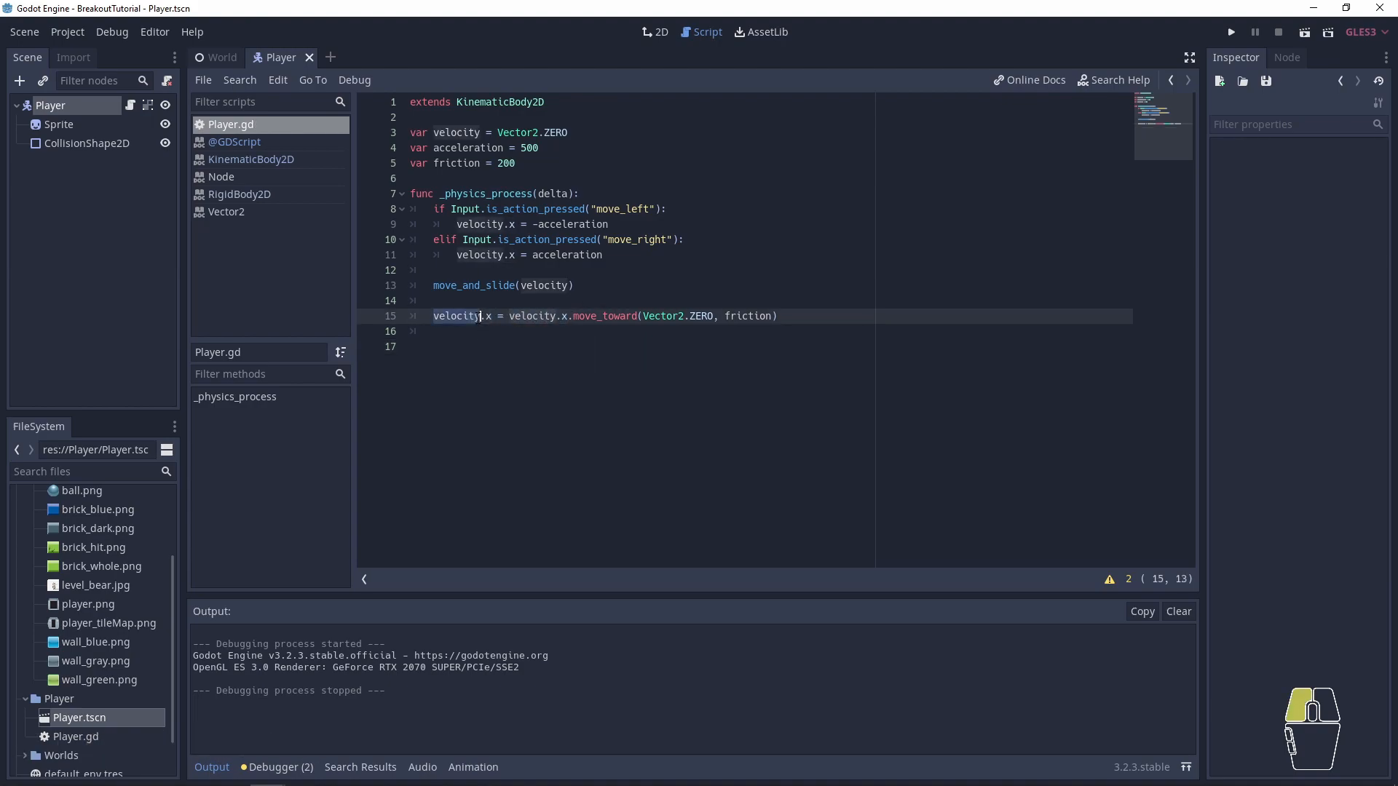
drag(498, 318, 781, 318)
click(596, 330)
click(498, 334)
click(493, 317)
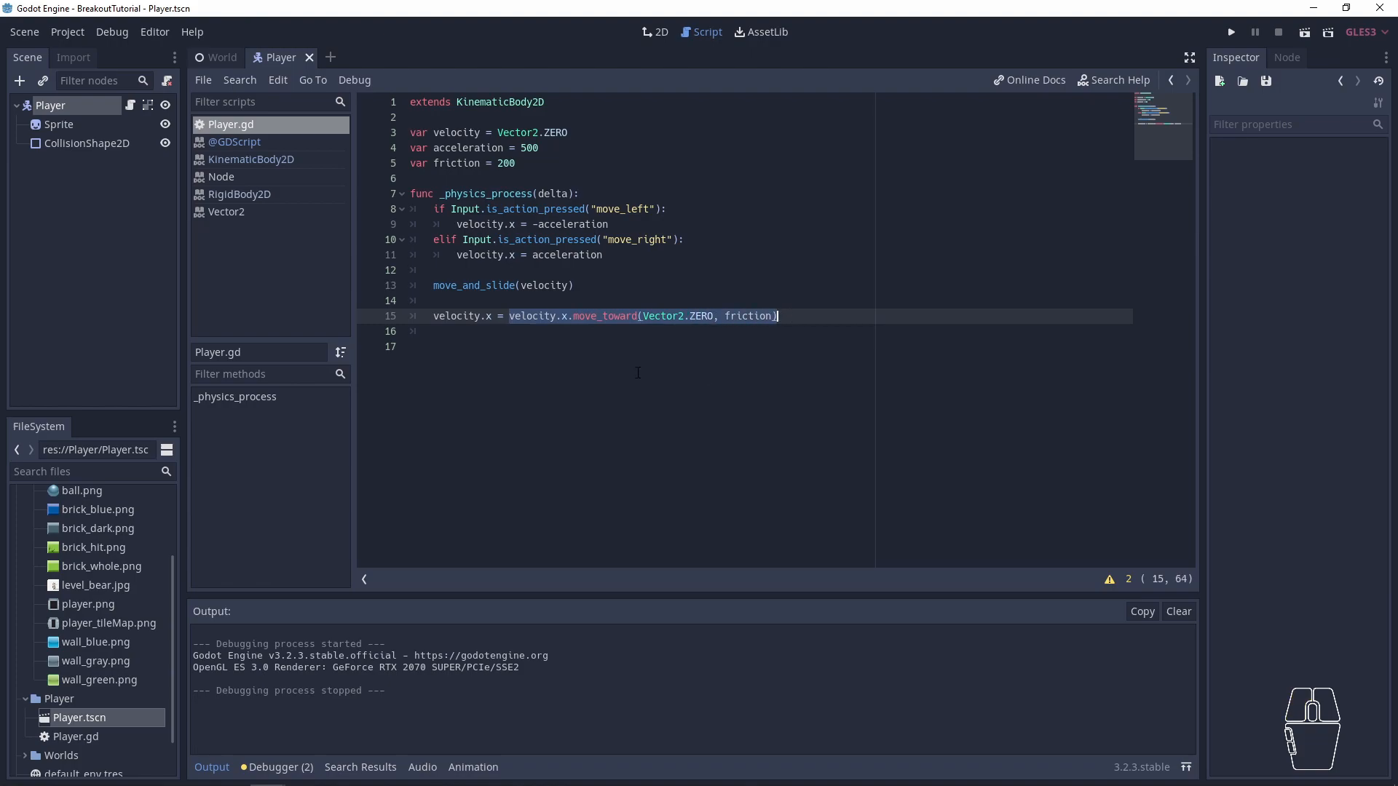
click(544, 371)
double_click(605, 316)
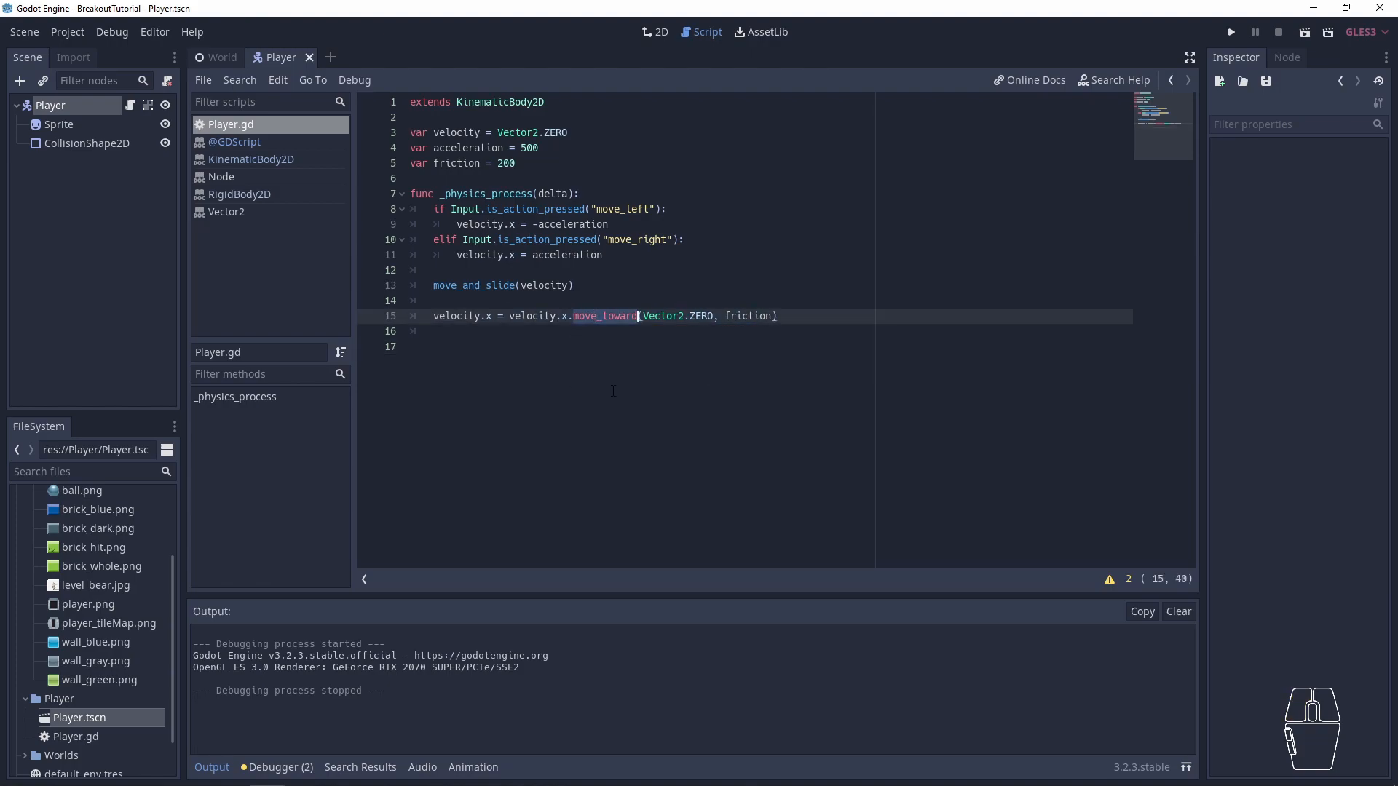
key(F5)
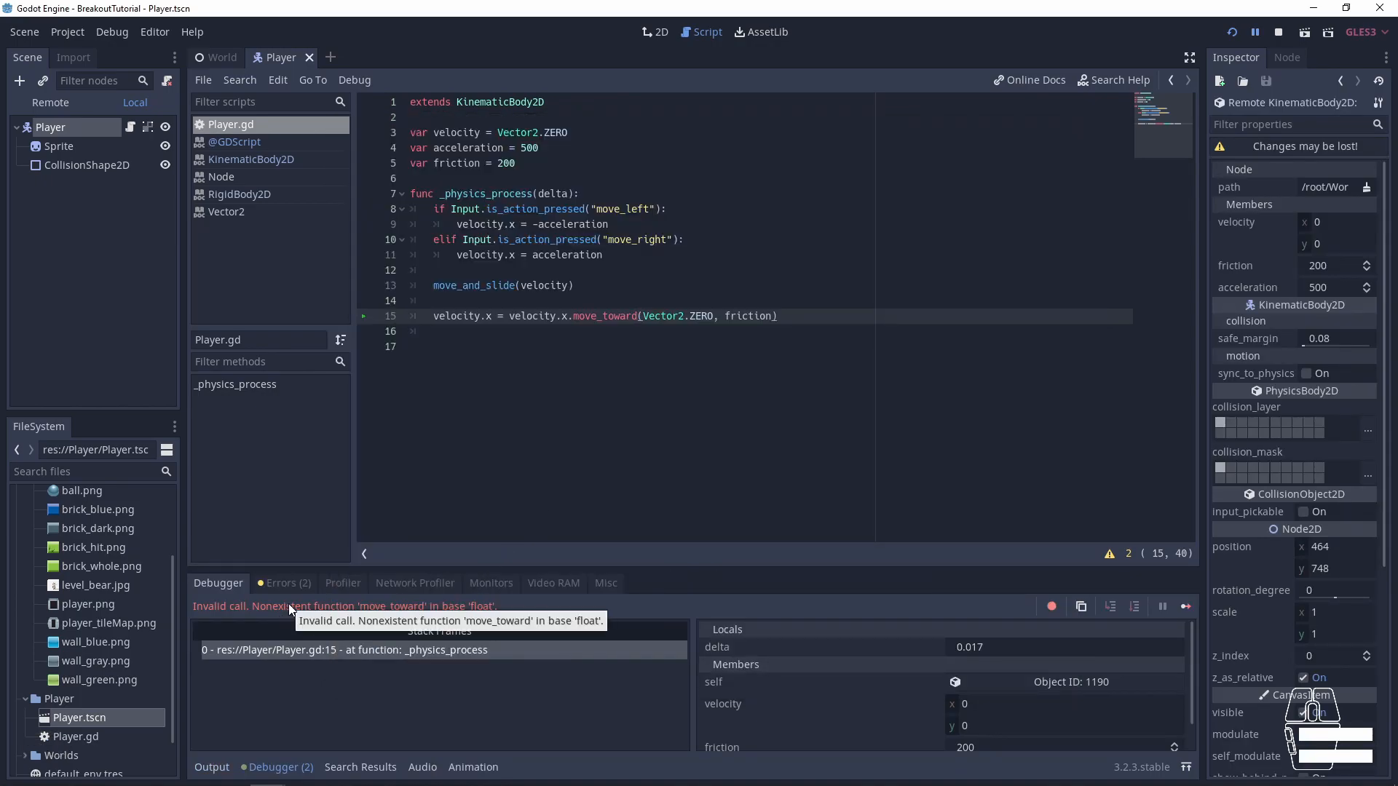
- Remove ".x" from the velocity that move_toward is called on, save the script, and rerun the project
click(573, 316)
key(BackSpace)
key(BackSpace)
key(ctrl+s)
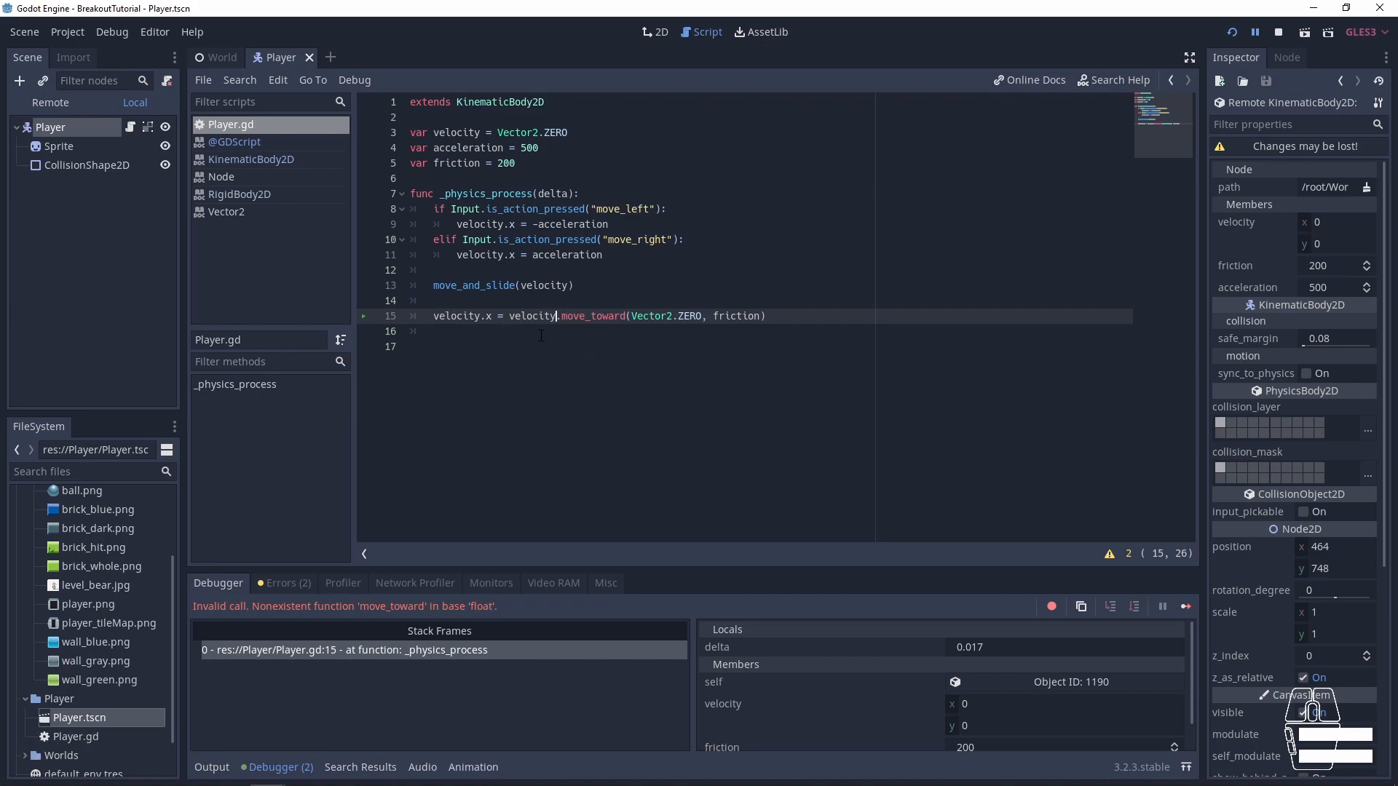
click(585, 379)
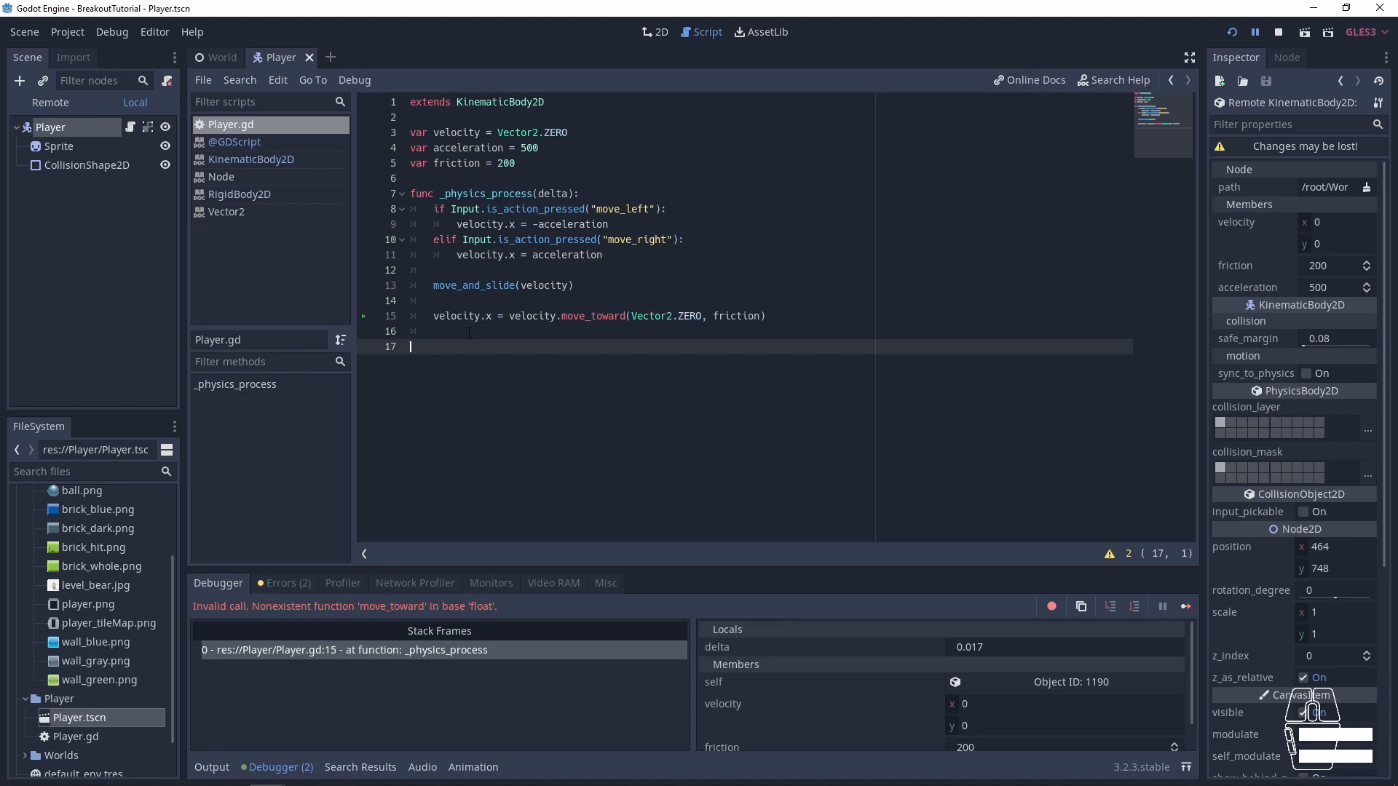
key(F5)
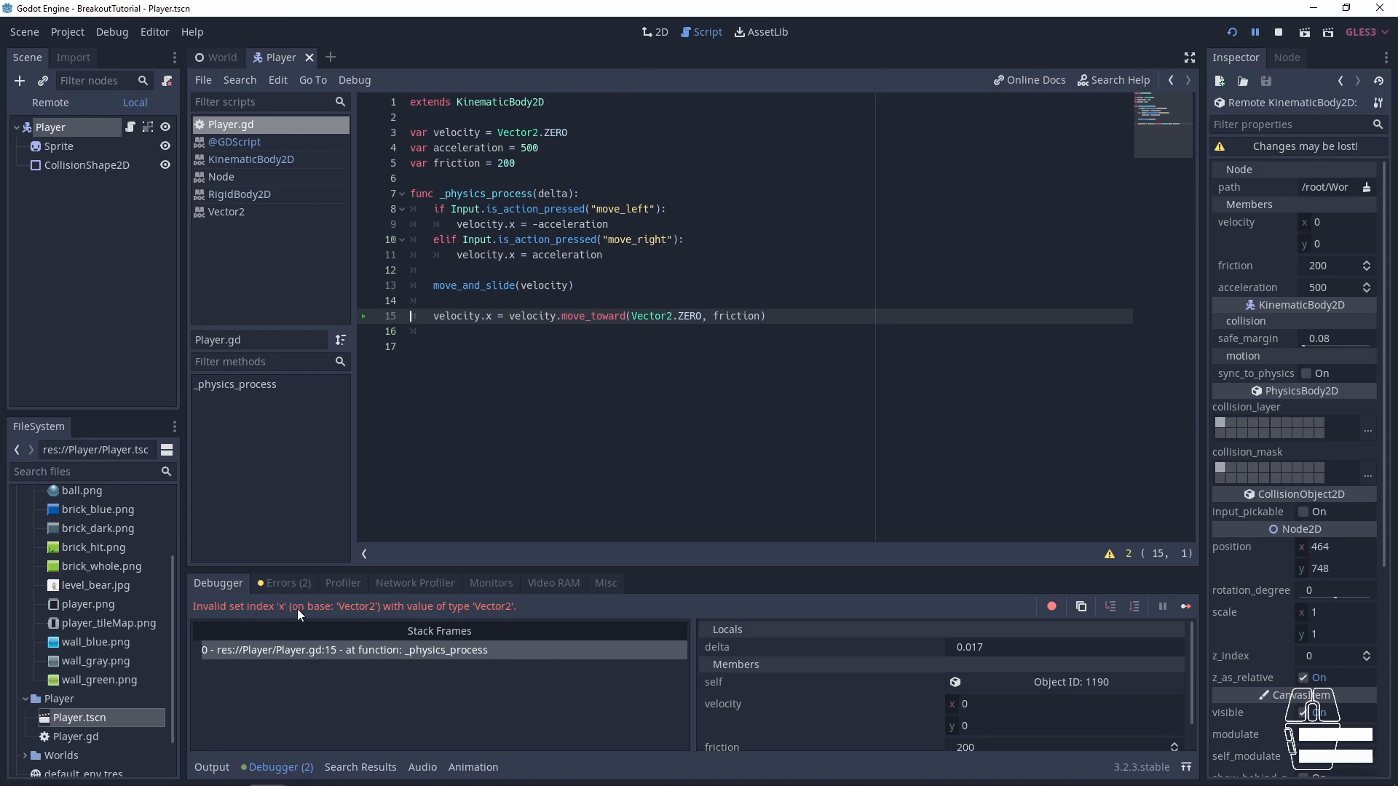
- Remove ".x" from the assignment target so line 15 begins with "velocity =", and save the script
click(487, 318)
key(BackSpace)
key(Delete)
key(ctrl+s)
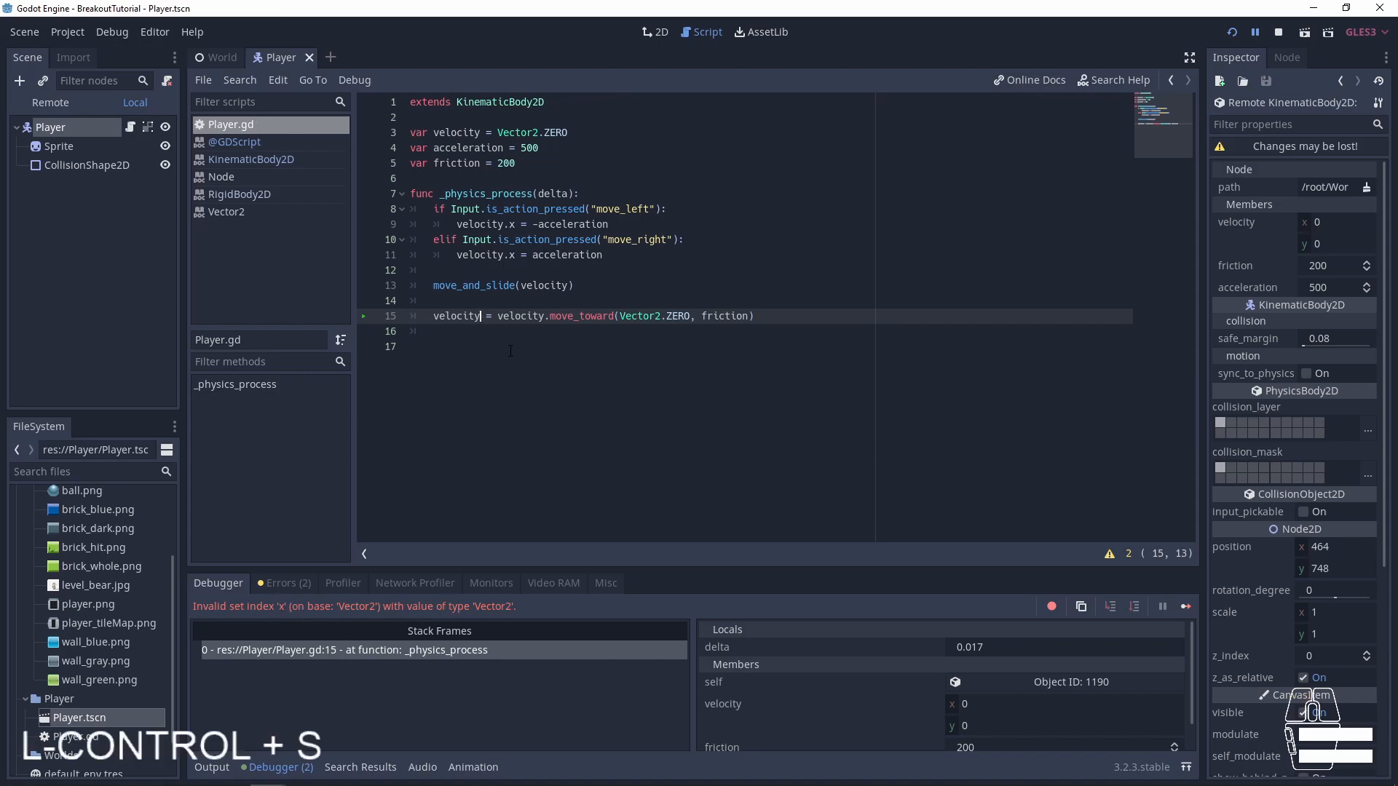
click(561, 375)
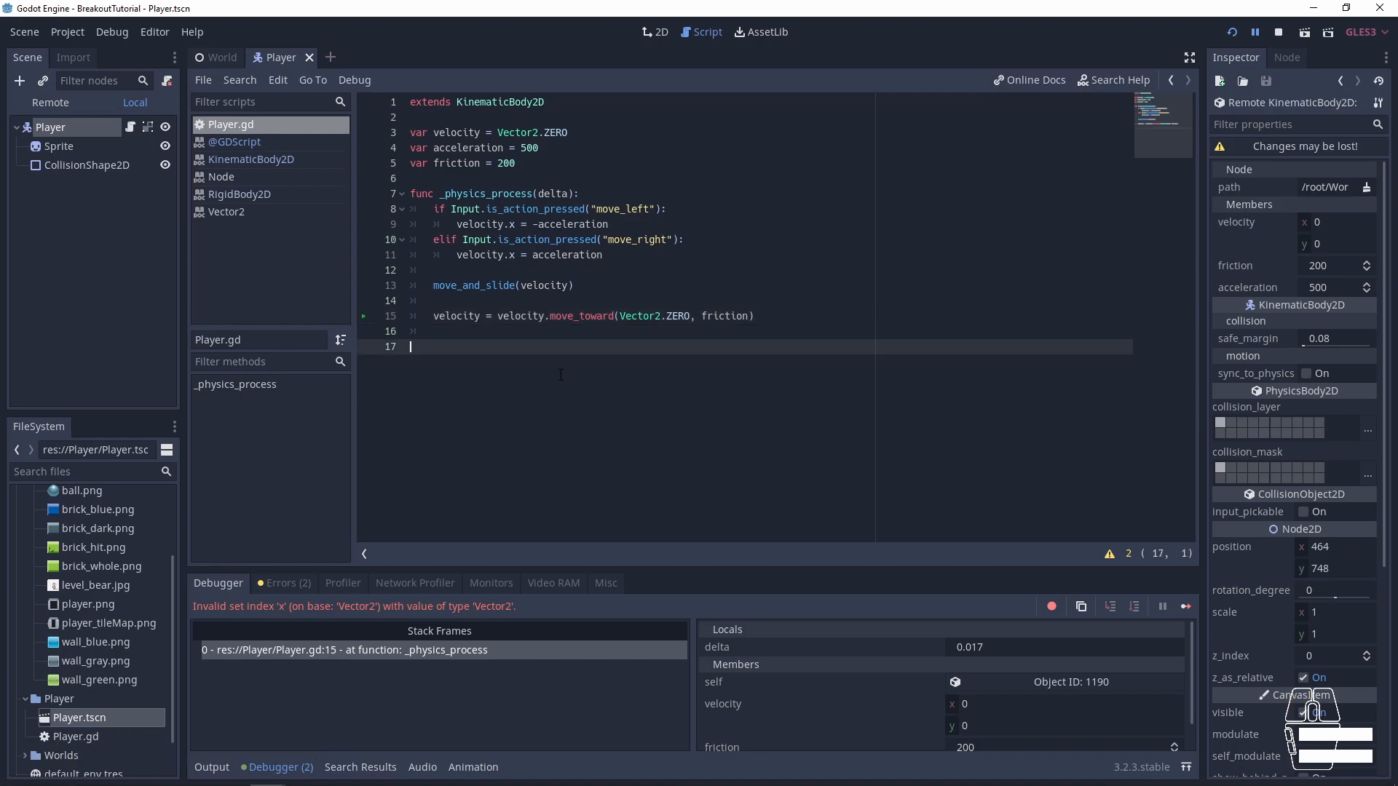
- Examine the move_toward example in the GDScript reference, then reopen the Player node's script
ctrl+click(597, 317)
ctrl+click(597, 317)
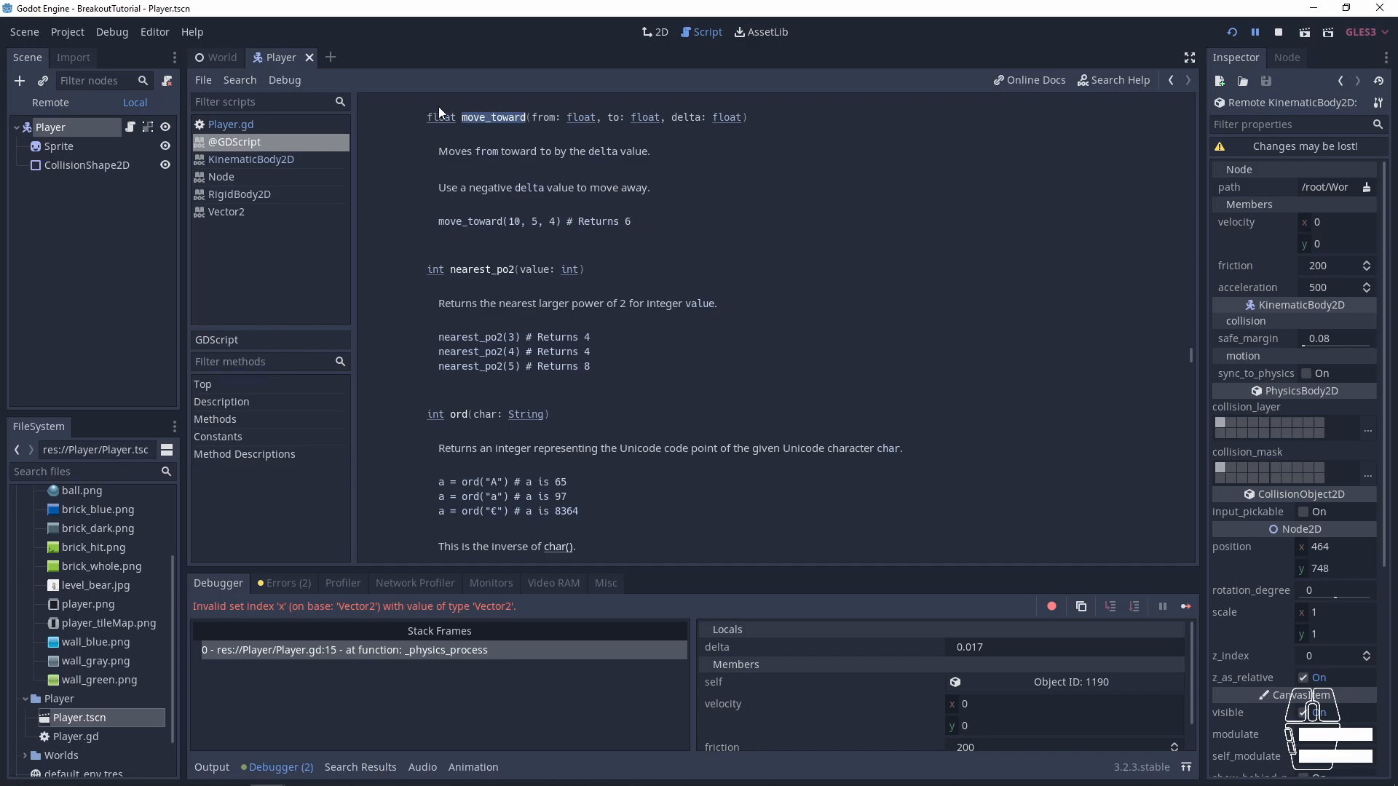
drag(596, 221, 646, 224)
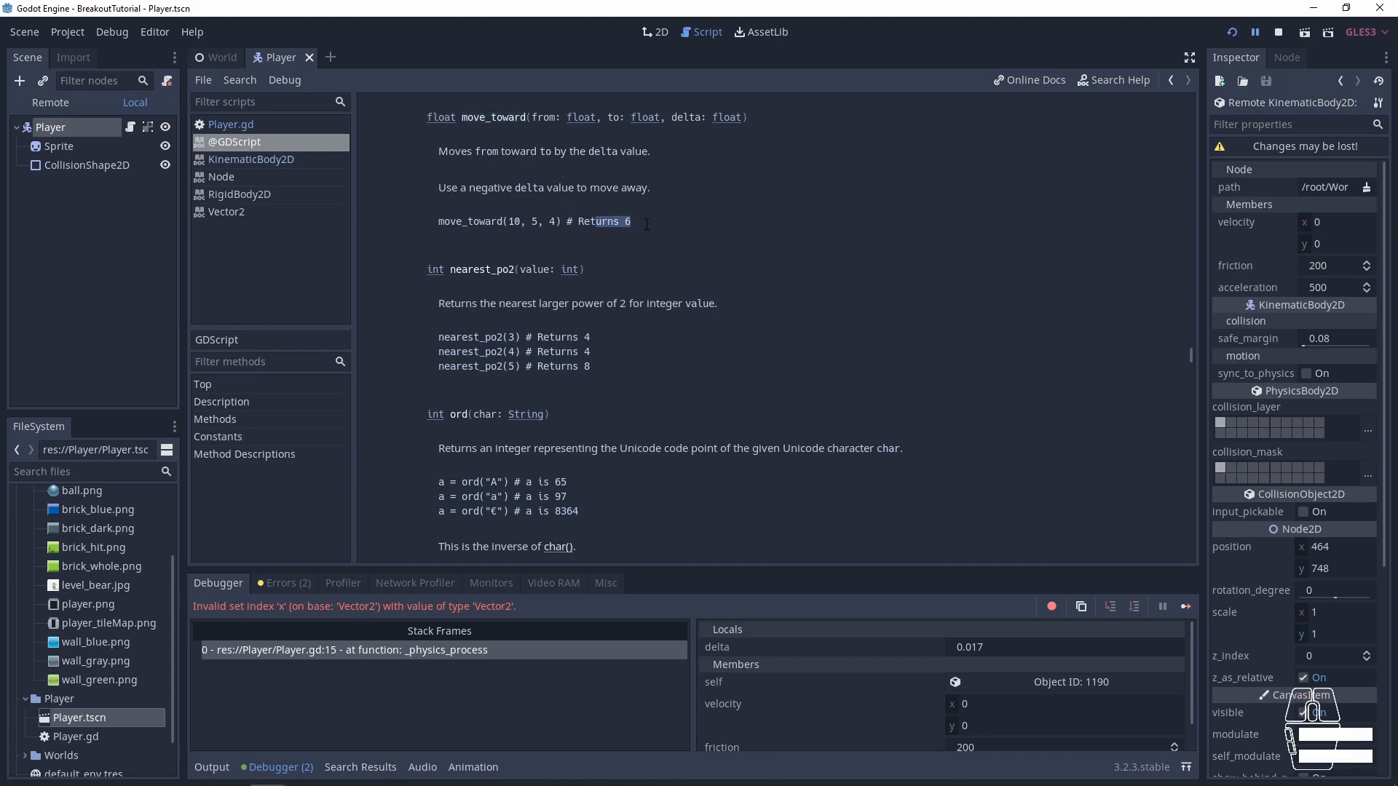
click(656, 32)
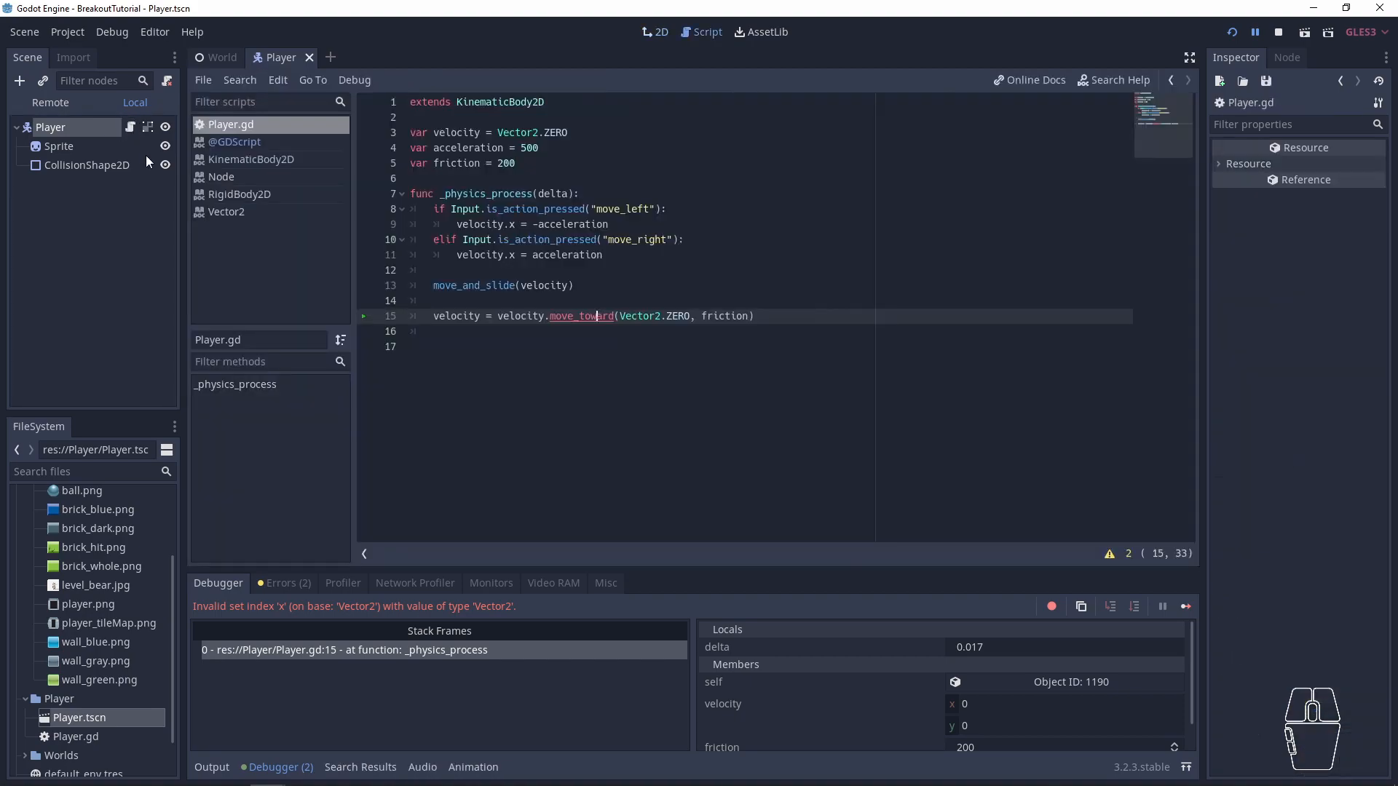
click(130, 126)
- Save and run the project, repeatedly move the paddle left and right to test the friction, and close the game window
key(ctrl+s)
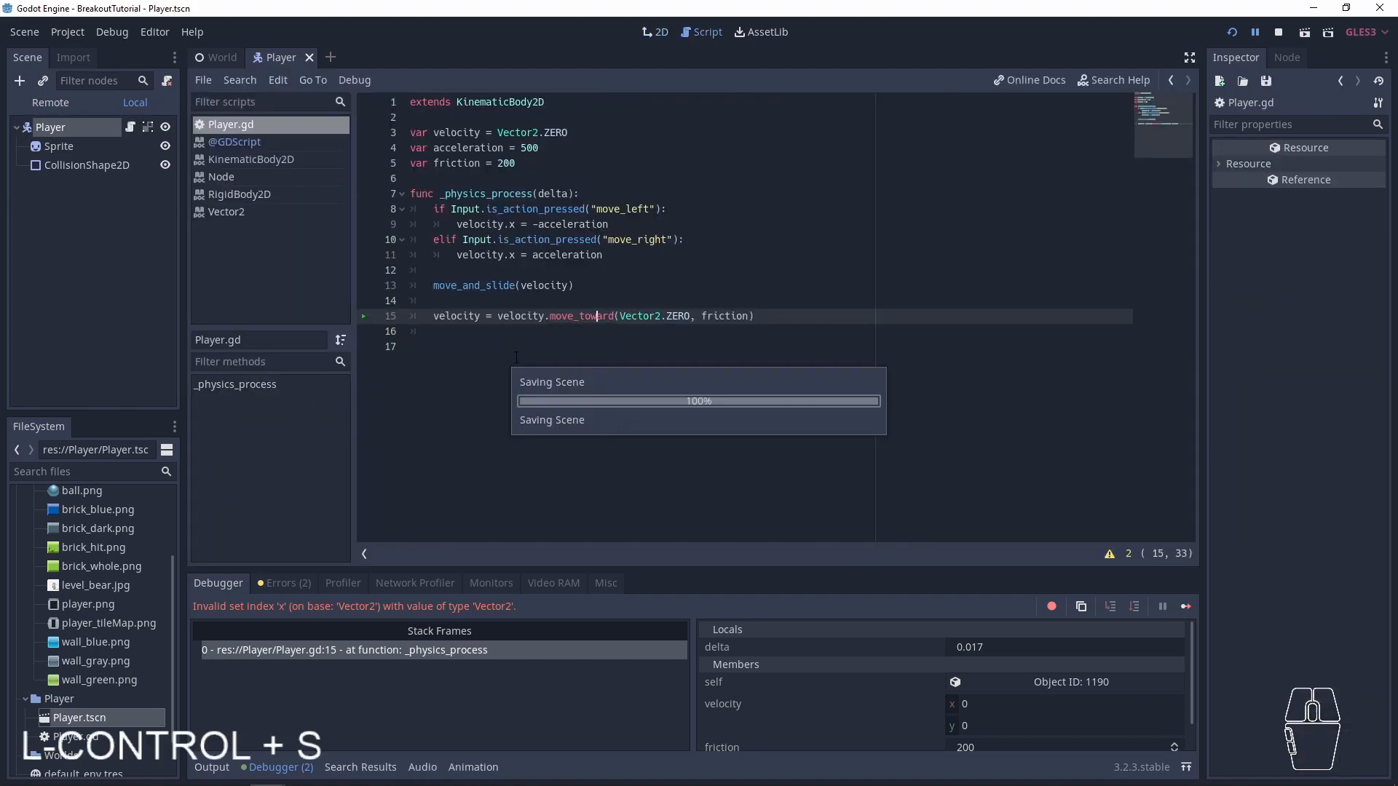
click(535, 421)
key(F5)
key(Left)
key(Right)
key(Left)
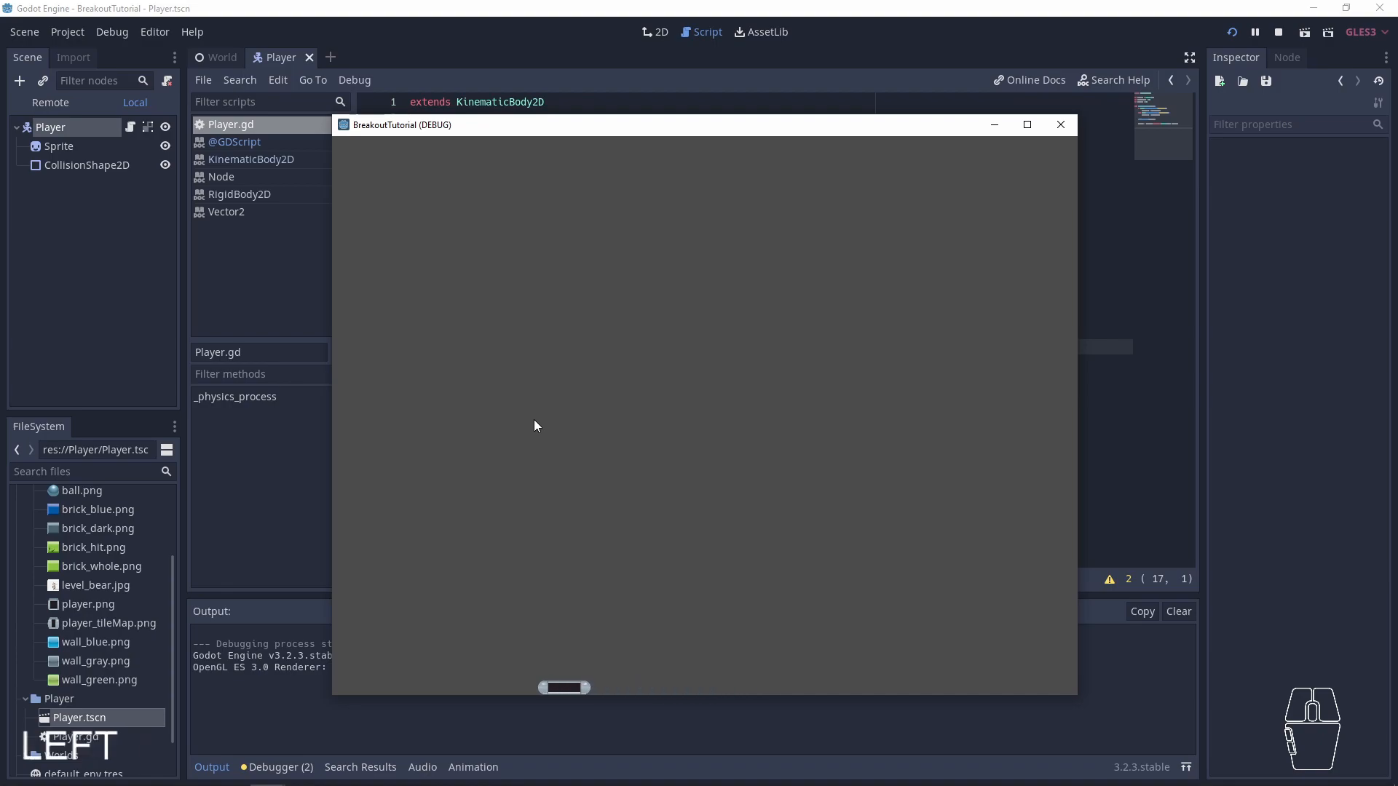
key(Right)
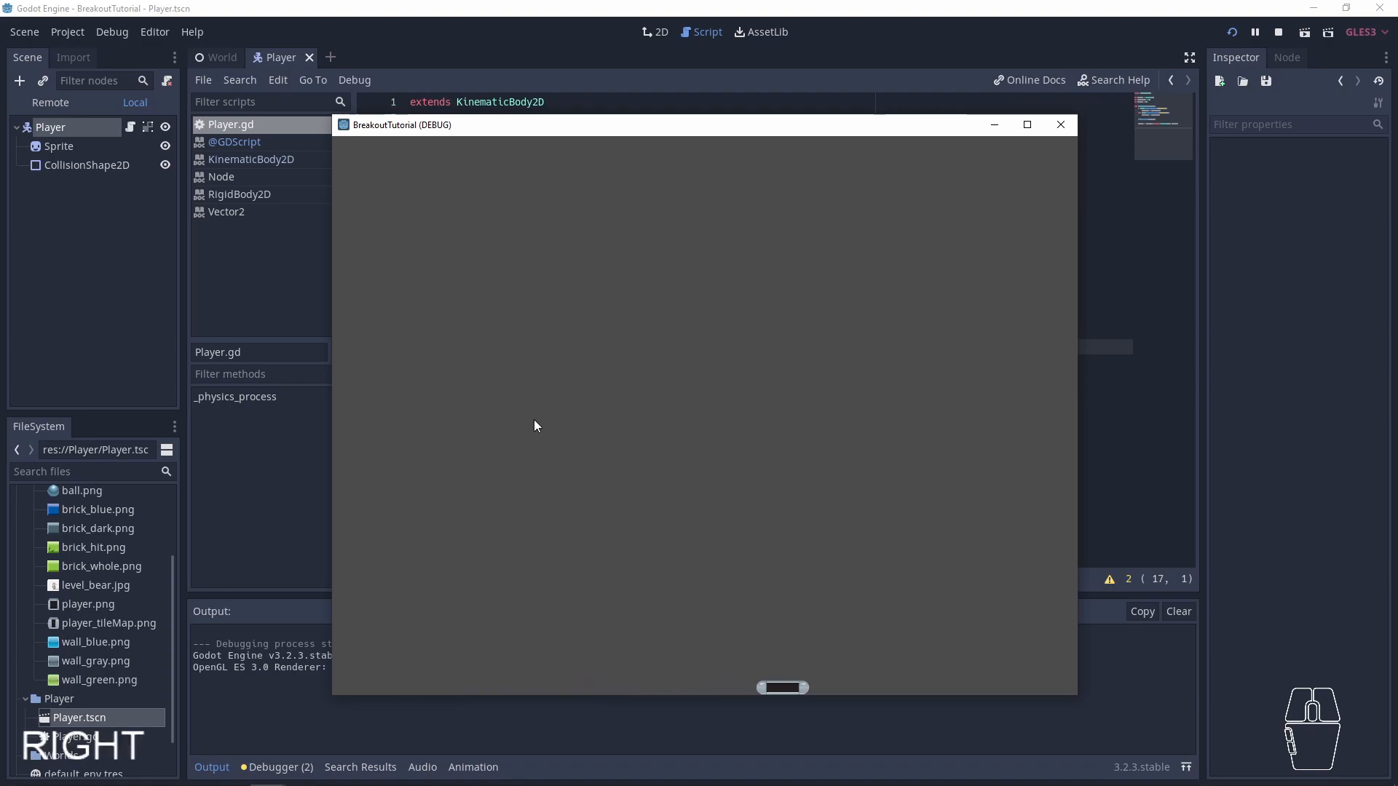
key(Left)
key(Right)
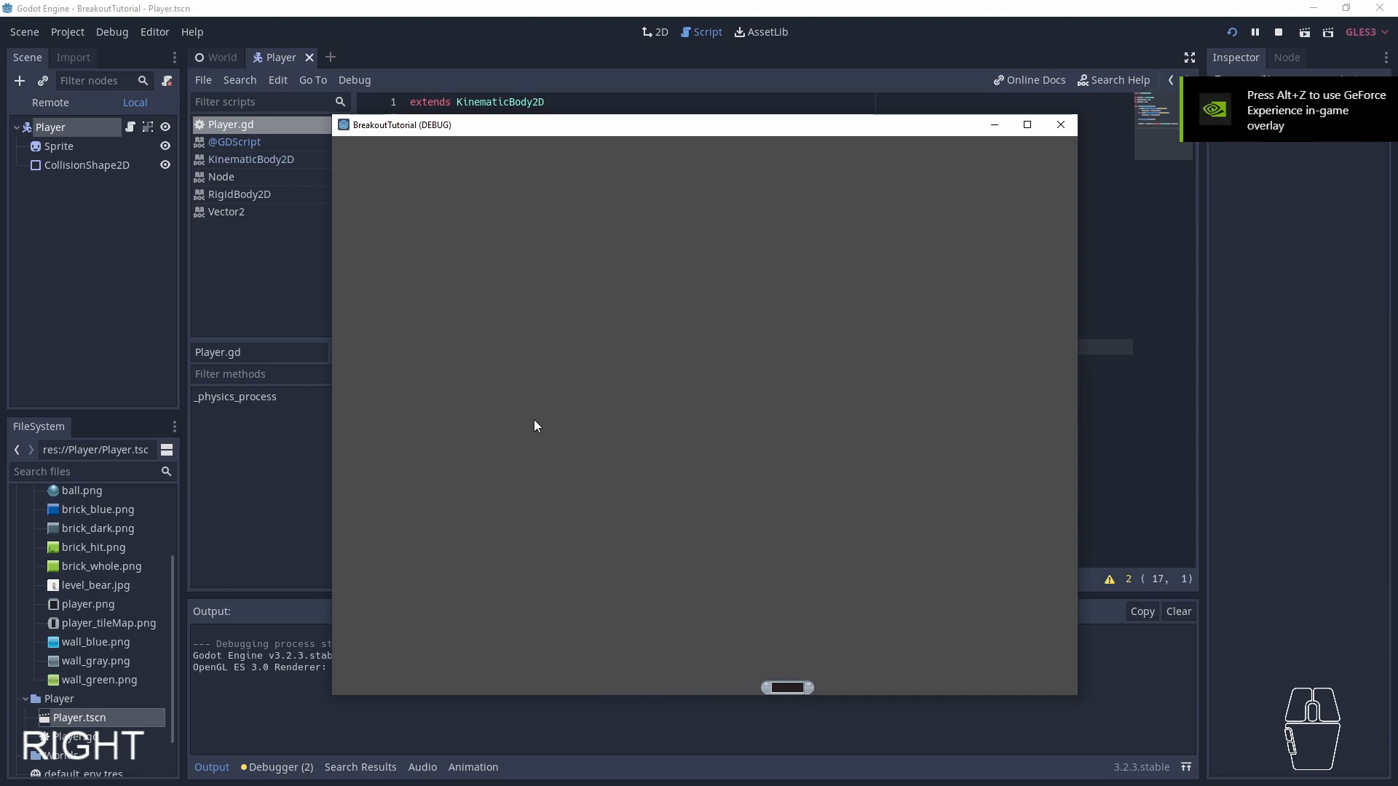
key(Left)
key(Right)
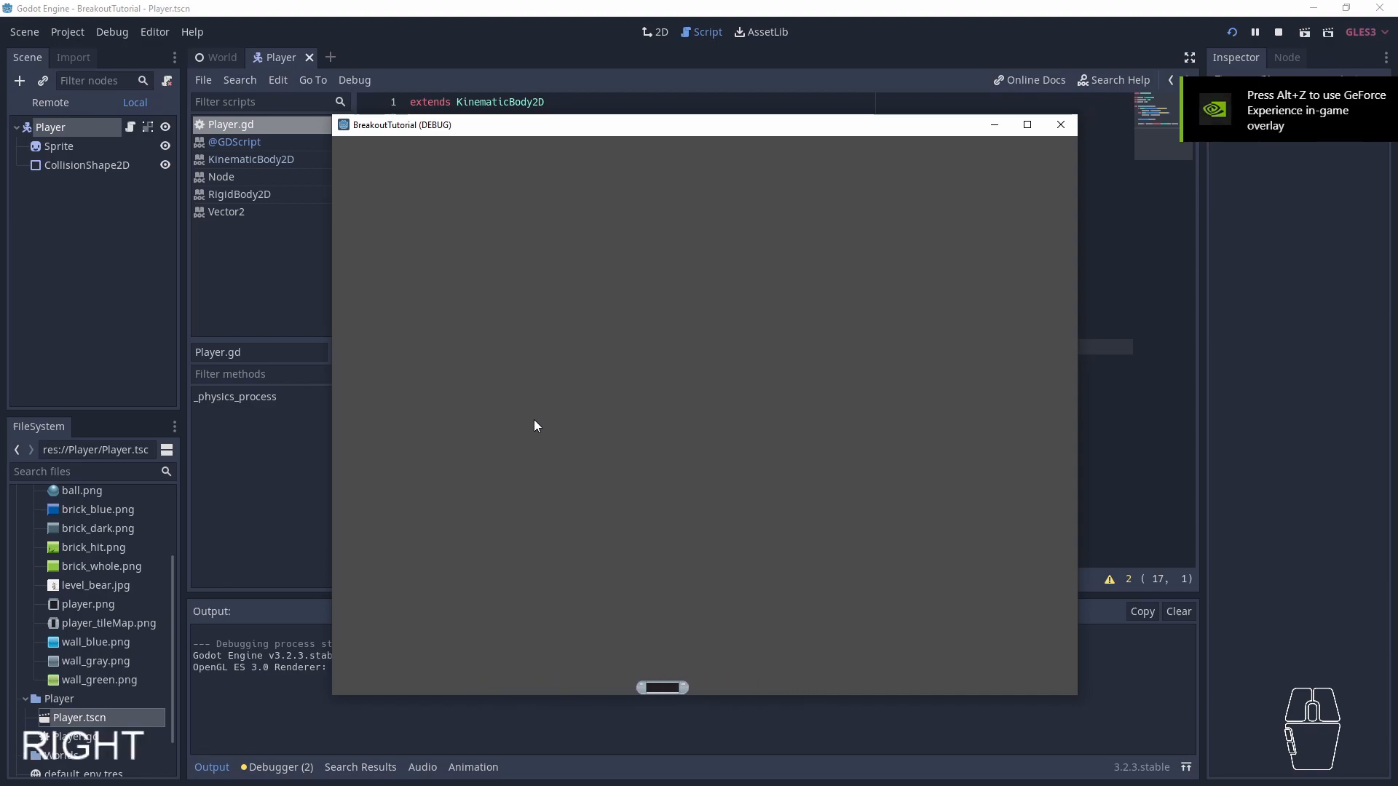
key(Left)
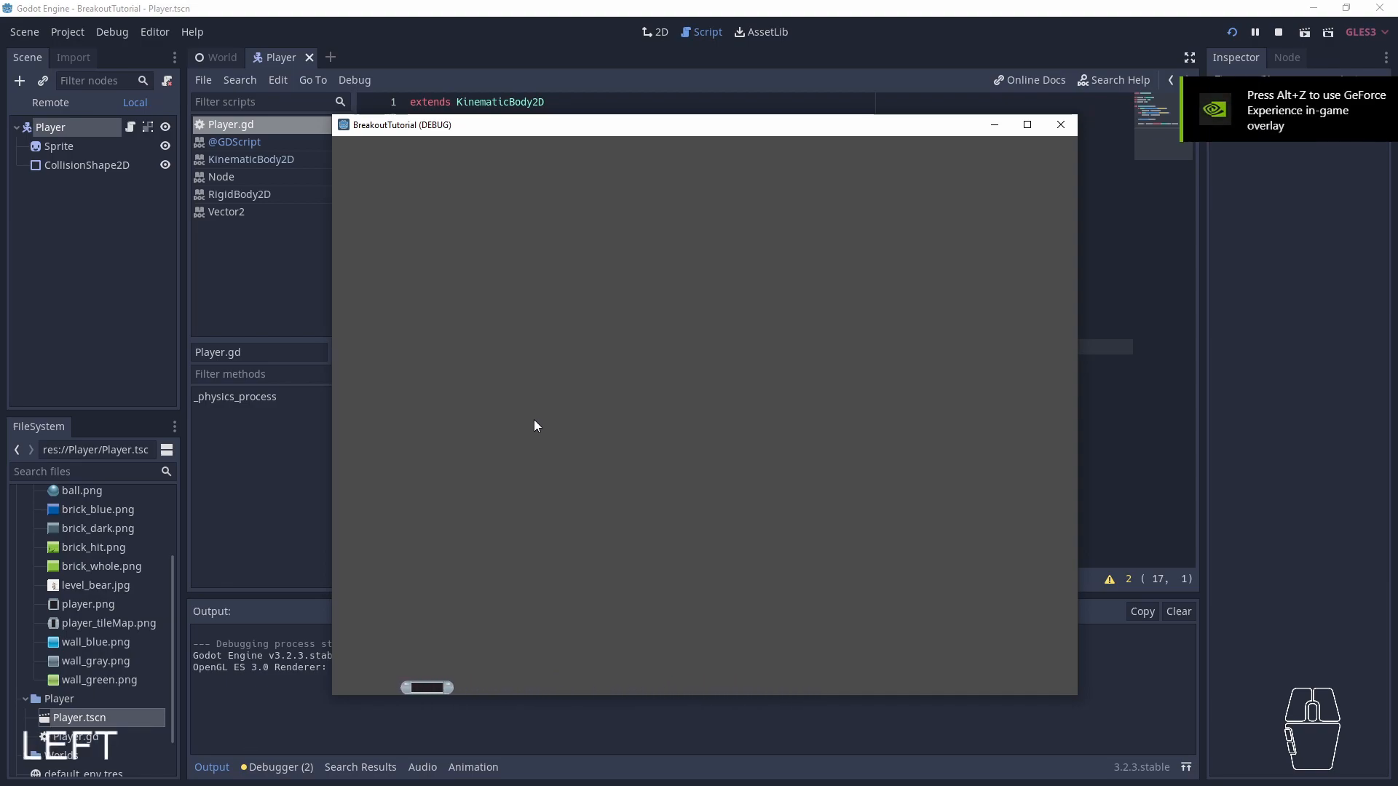
key(Right)
key(Left)
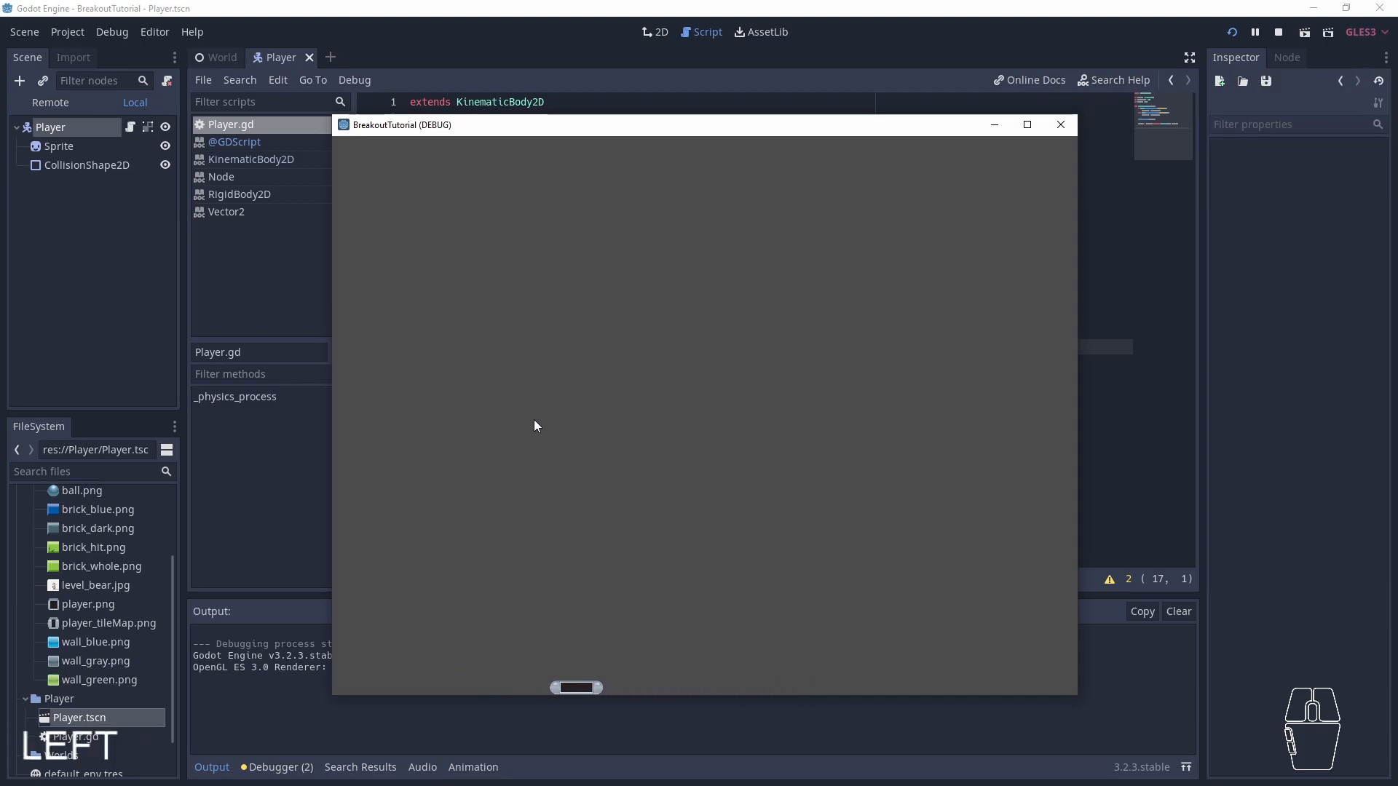
click(1061, 125)
- Set the friction variable to 10, save and run the project, and test the paddle's movement to the right and left
click(500, 165)
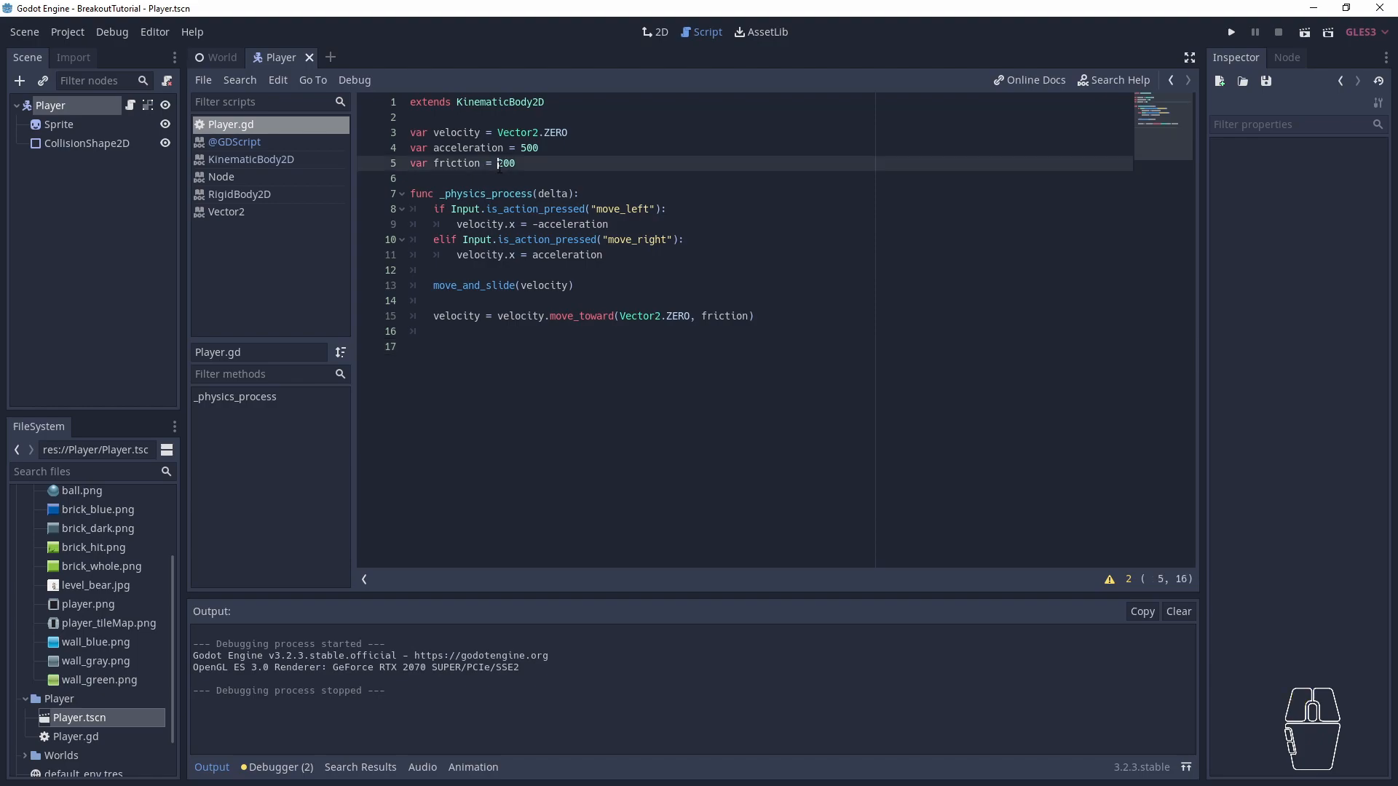
key(Delete)
key(Delete)
text(1)
key(ctrl+s)
key(F5)
key(Right)
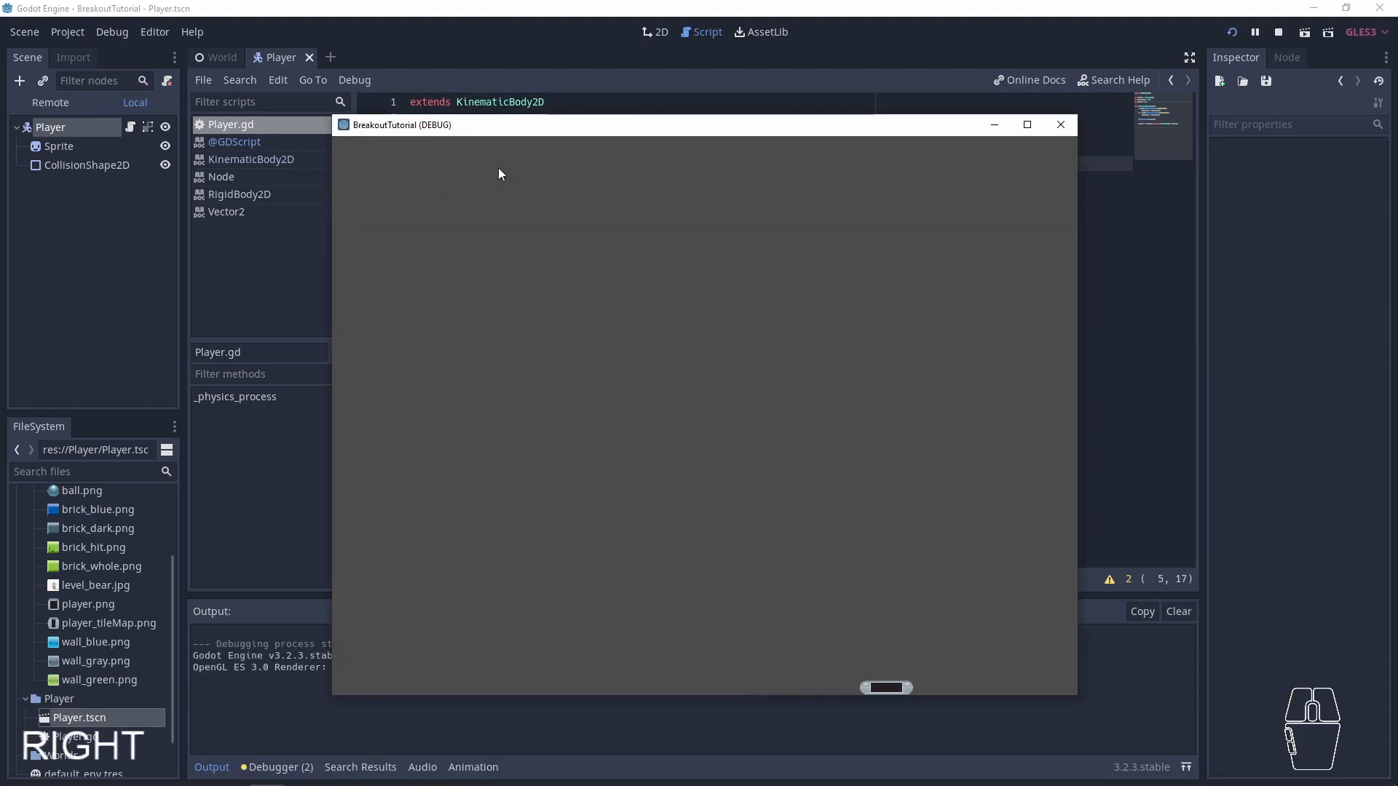
key(Left)
key(Left)
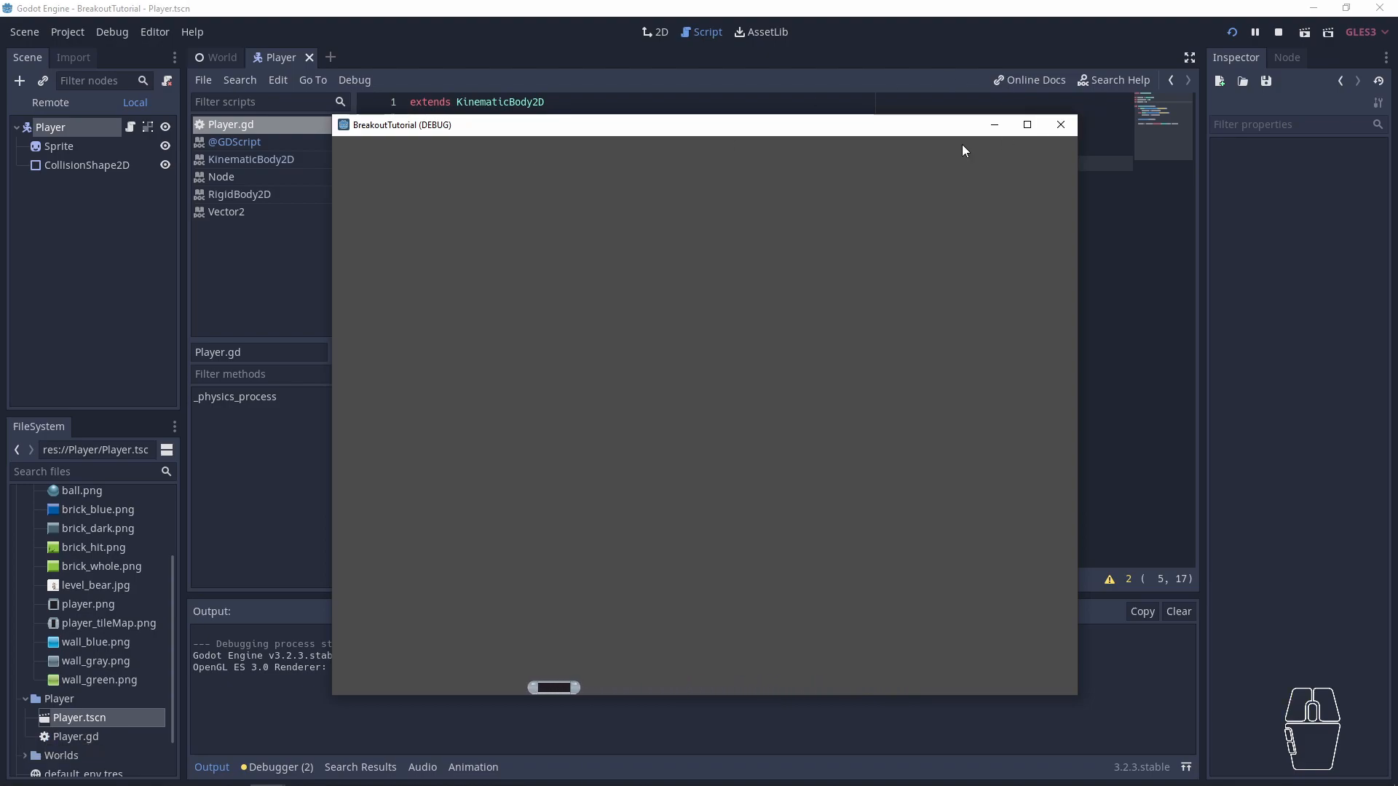
- Close the game window, set the friction variable to 200, and save the script
click(1061, 124)
key(BackSpace)
text(20)
key(ctrl+s)
- Open the Node reference for _physics_process from the script and examine its description, especially the part about the delta variable
click(632, 243)
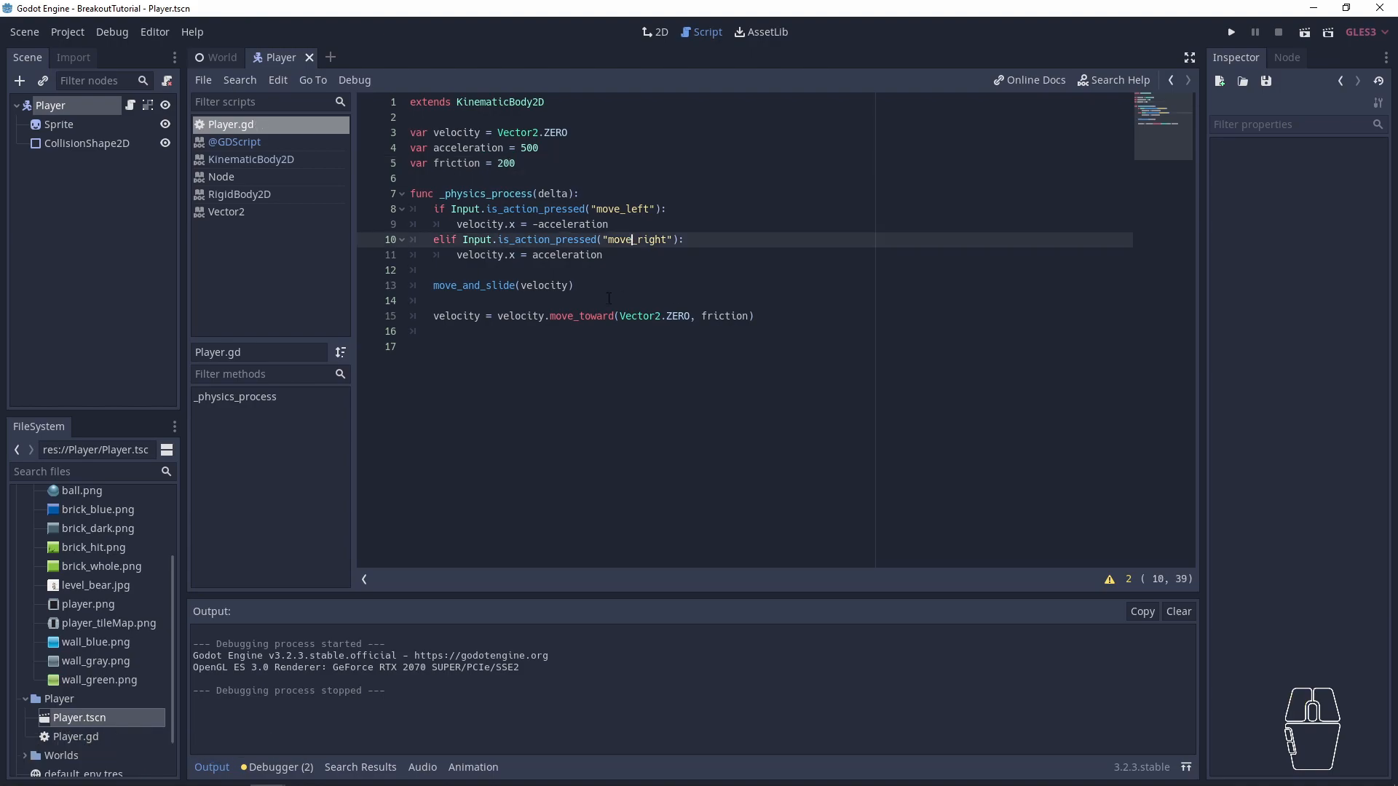
click(561, 298)
click(557, 194)
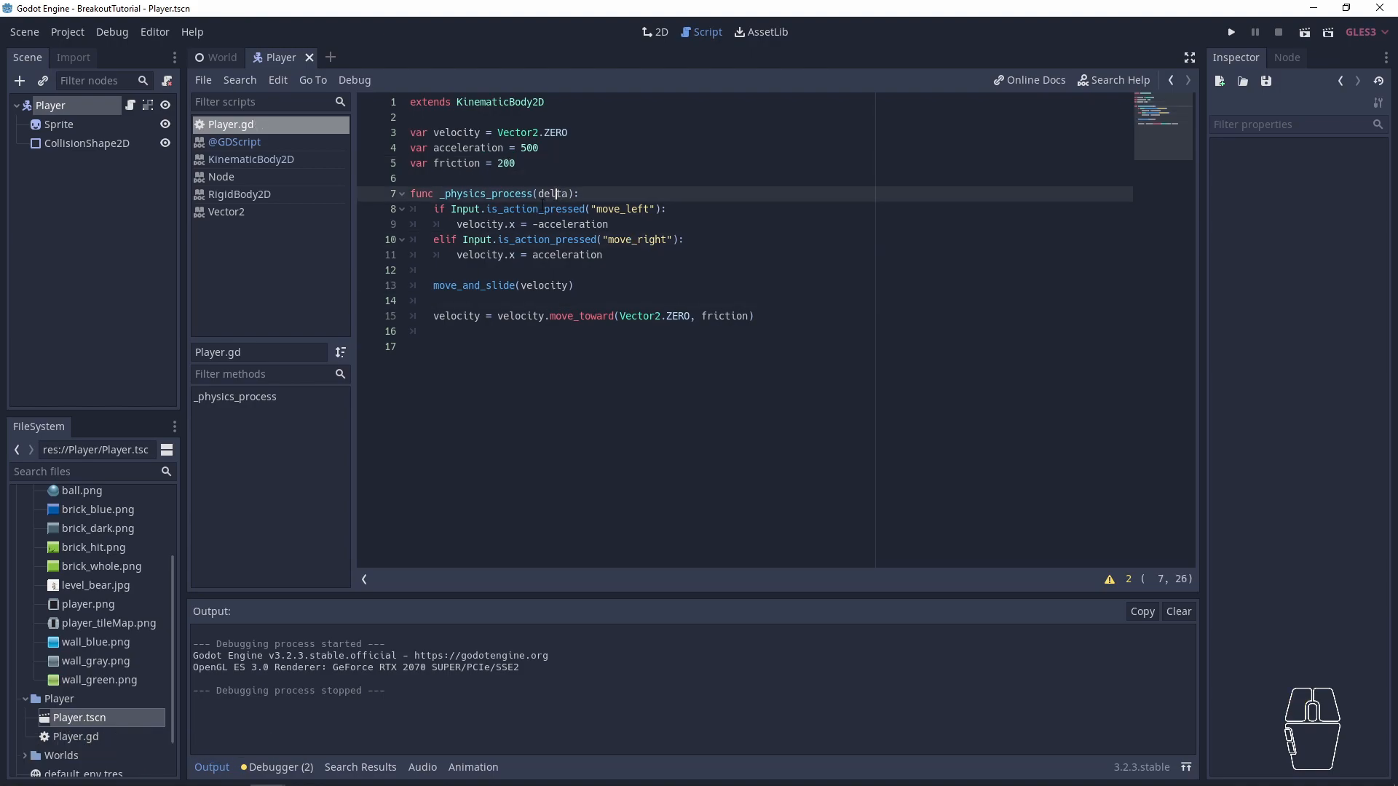
double_click(531, 207)
ctrl+click(508, 194)
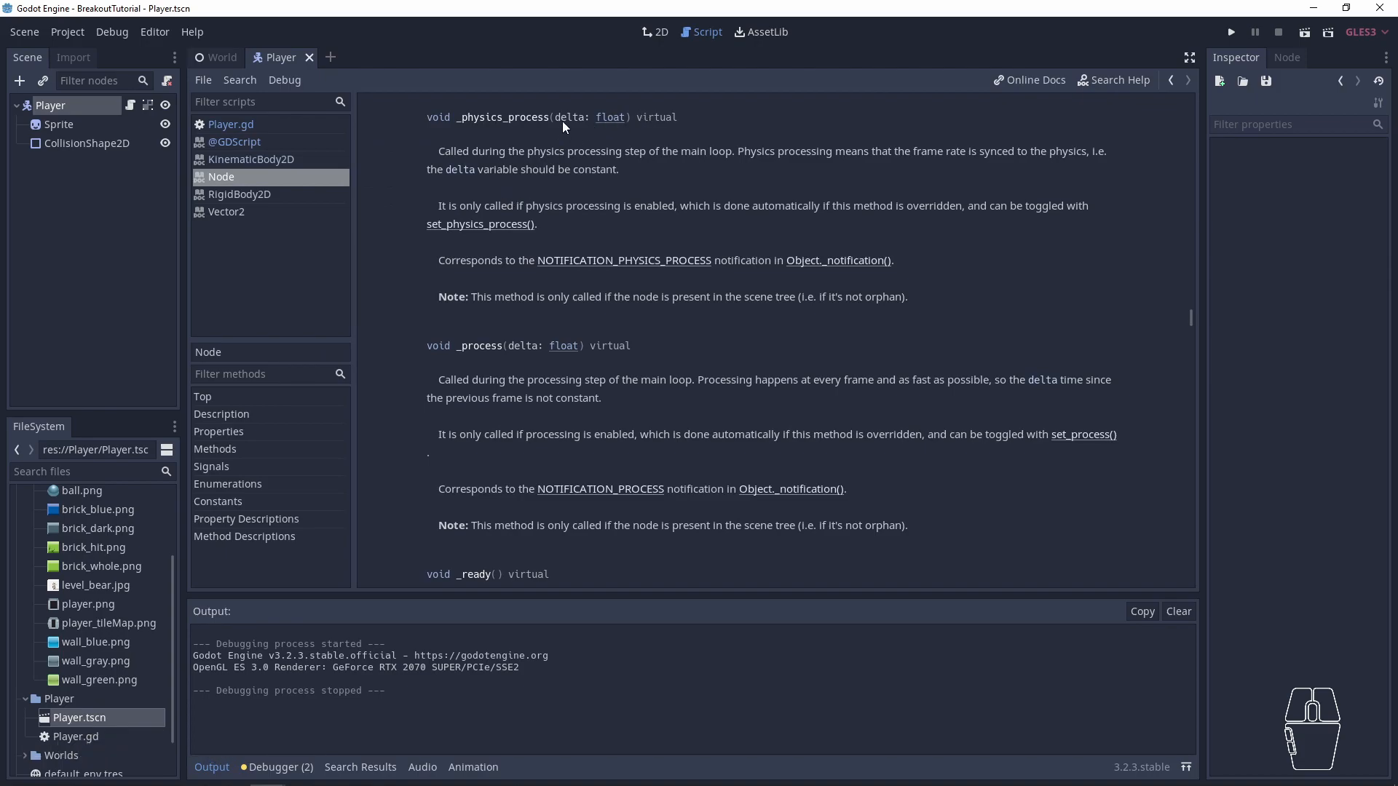
key(ctrl+c)
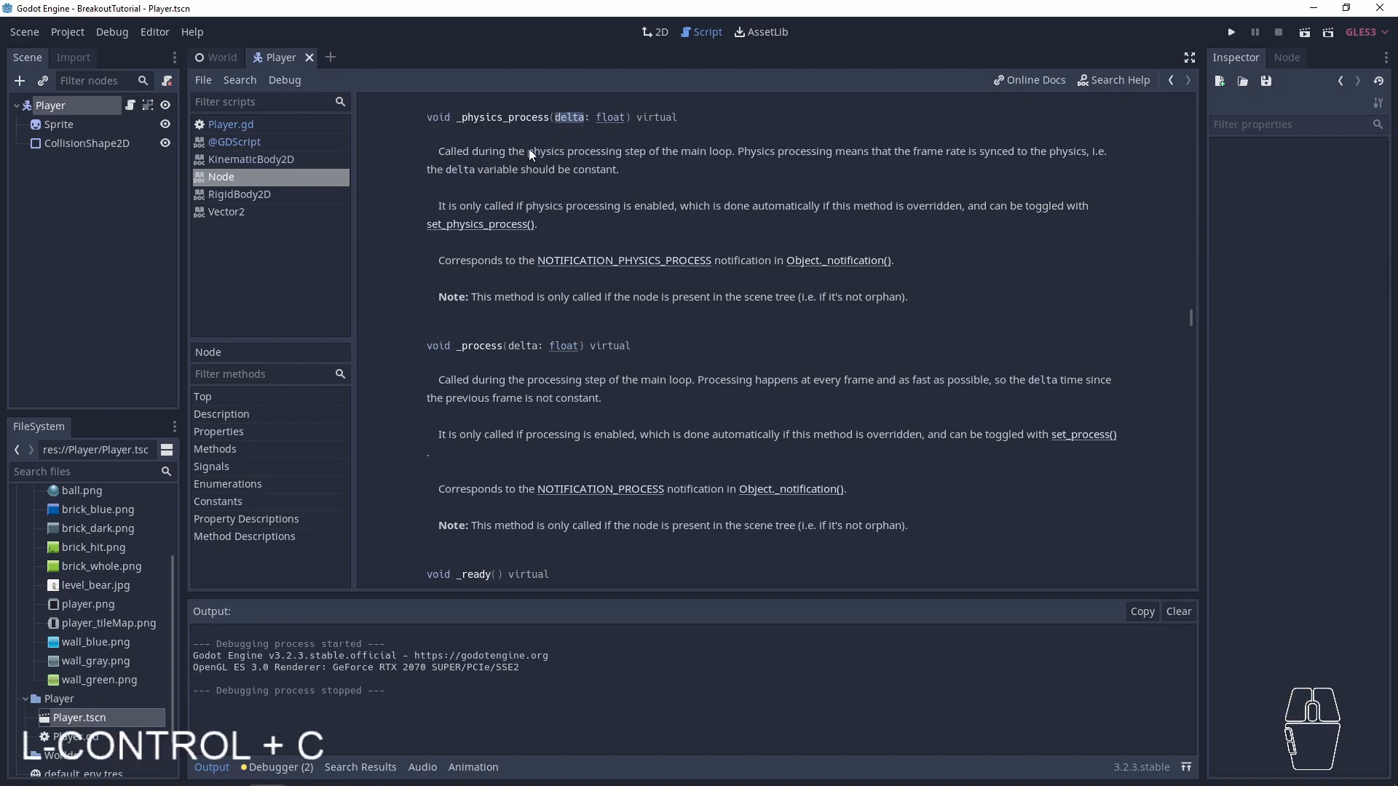
drag(493, 151, 649, 164)
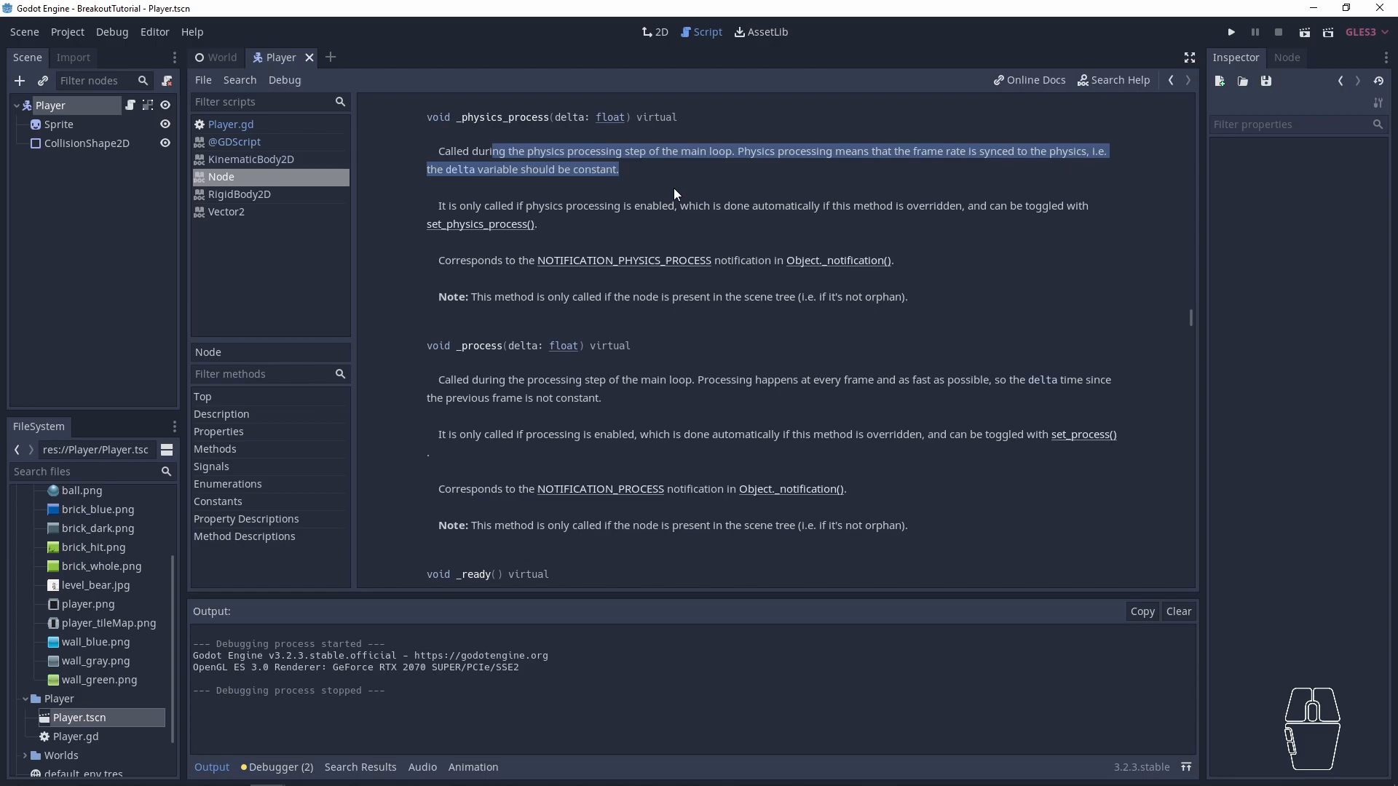
click(498, 180)
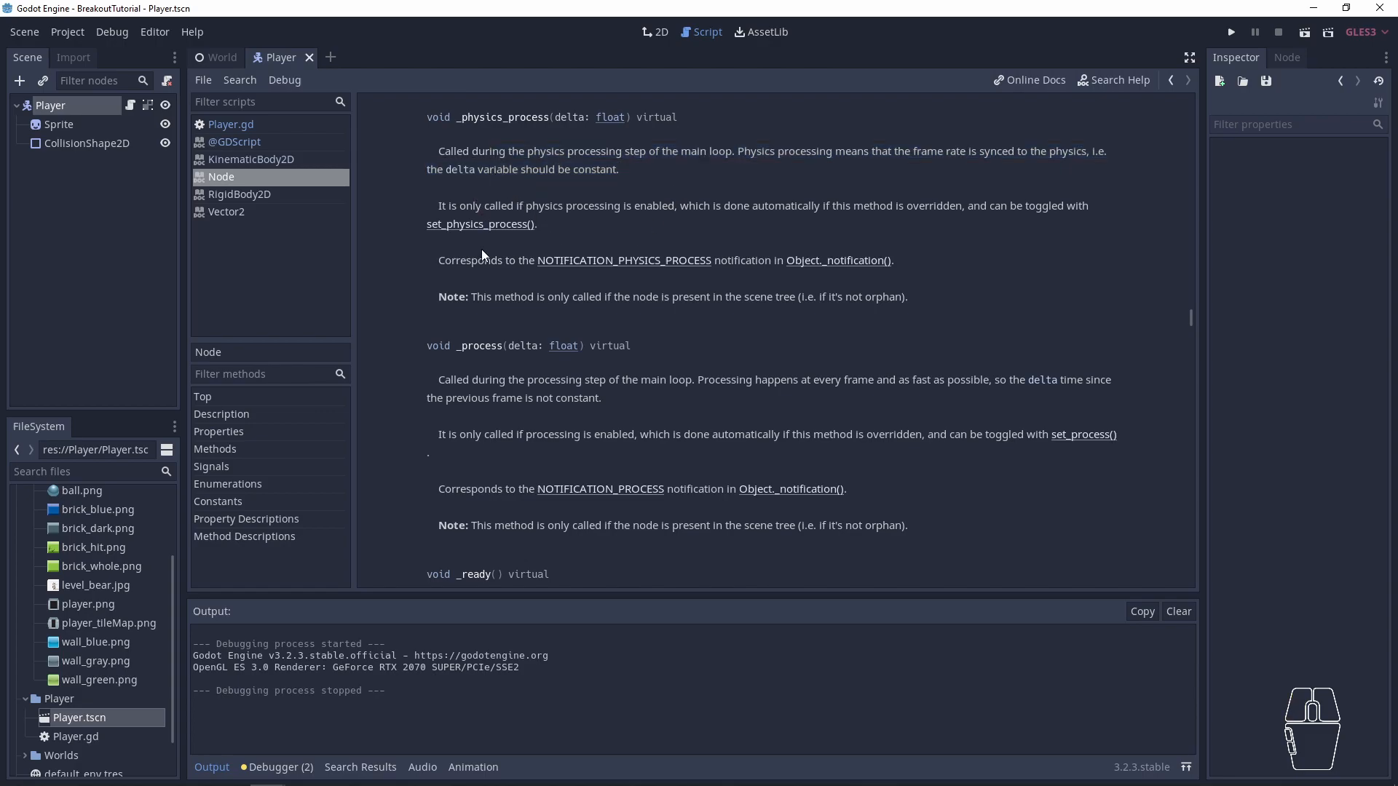
drag(479, 152, 806, 142)
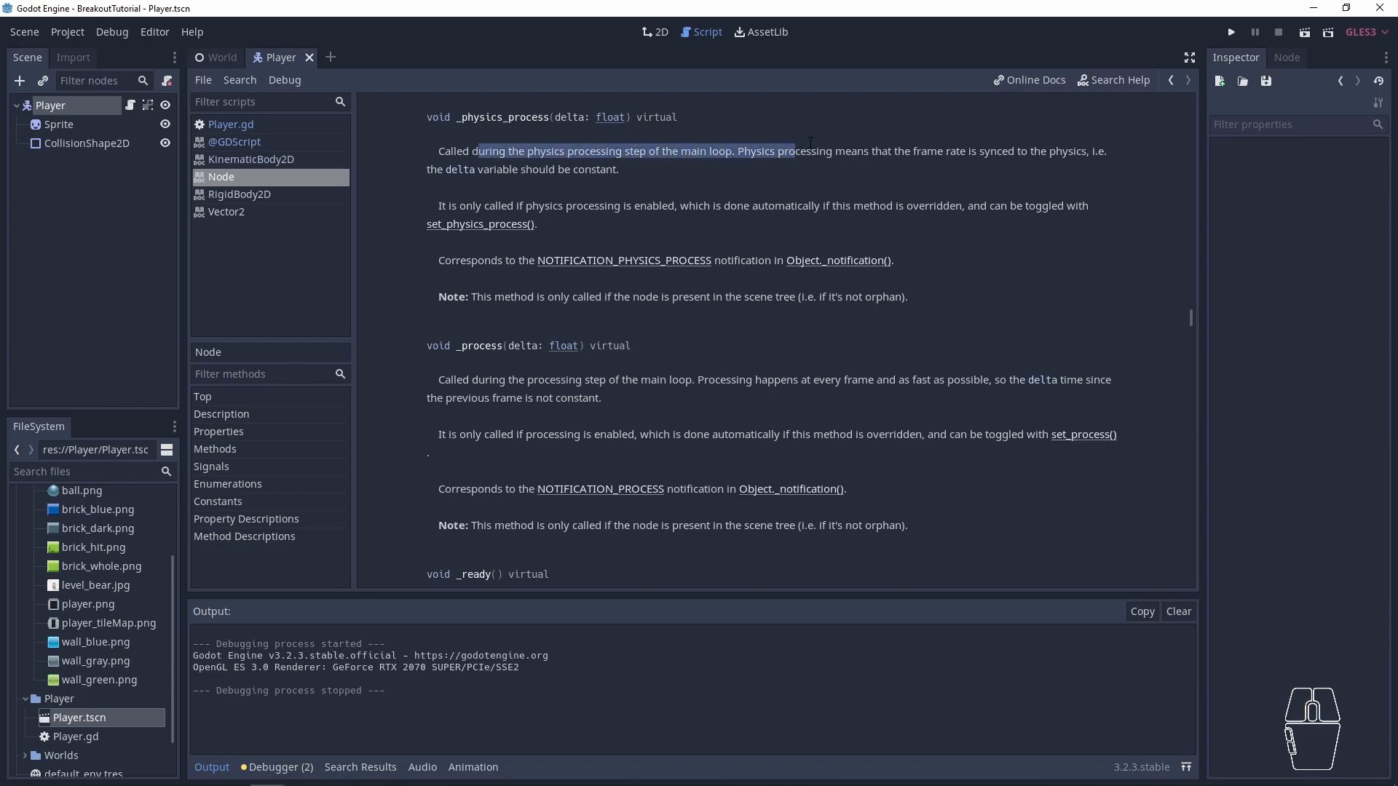
triple_click(751, 134)
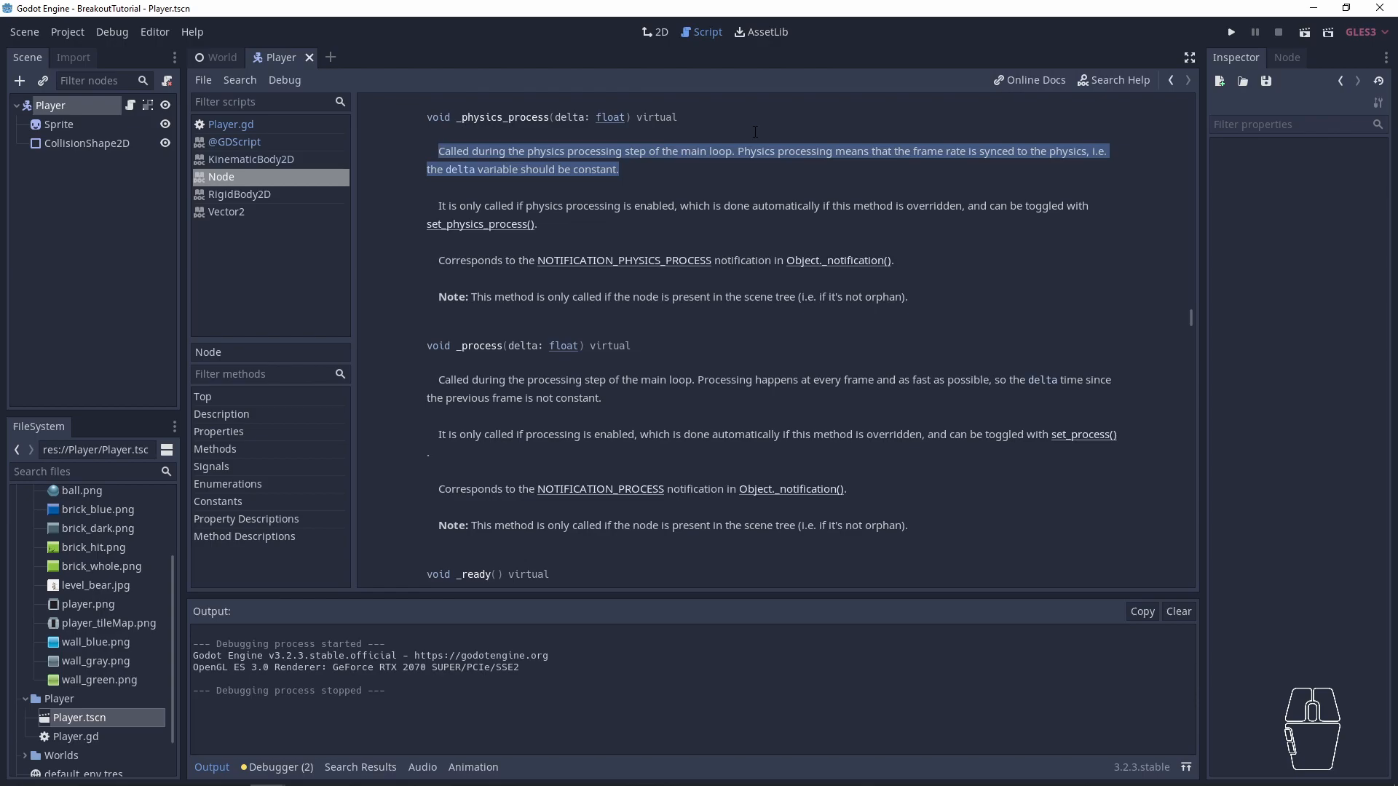
click(624, 168)
drag(525, 172, 520, 172)
triple_click(624, 169)
drag(537, 223, 575, 188)
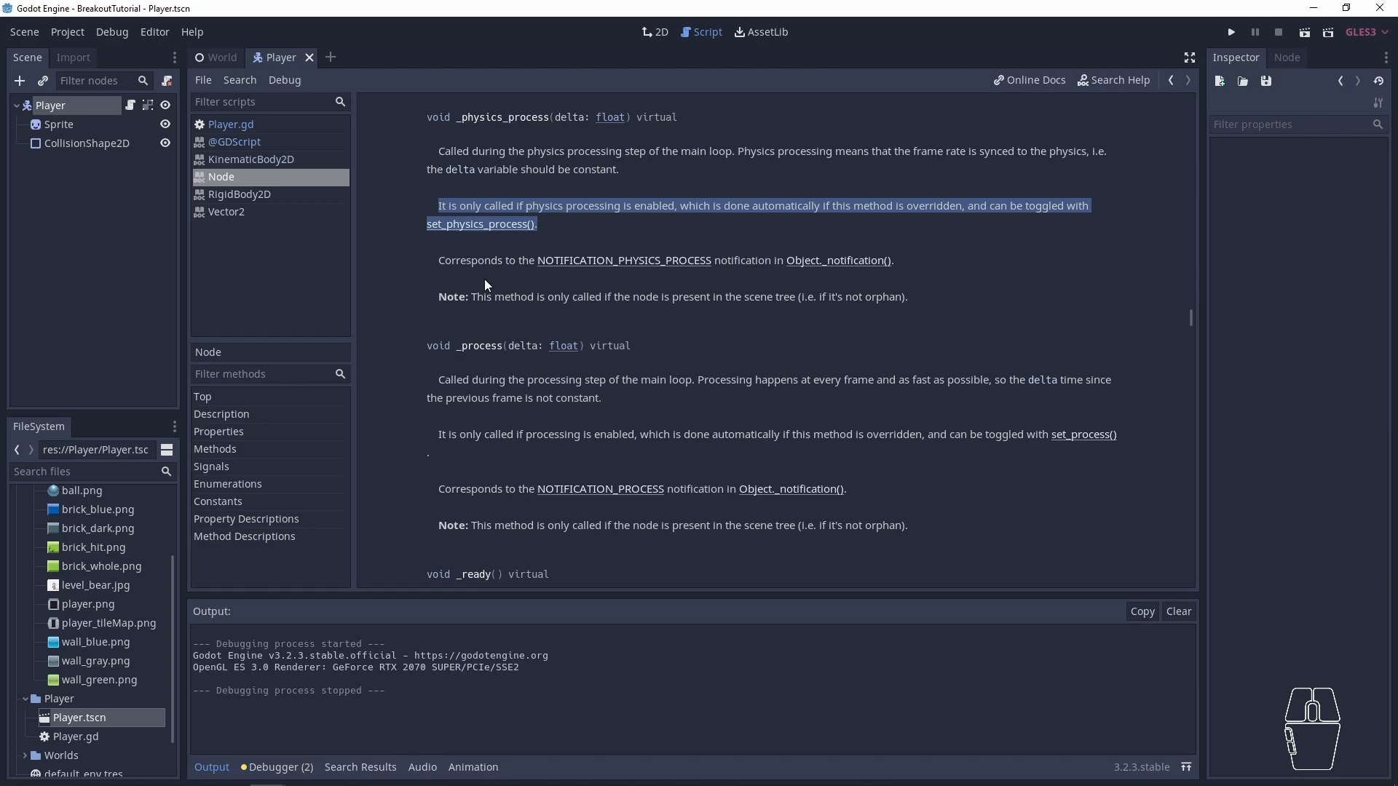
- Return to Player.gd, open the reference for move_and_slide, and examine the paragraph on its use of the physics step's delta value
click(652, 35)
click(697, 31)
click(248, 125)
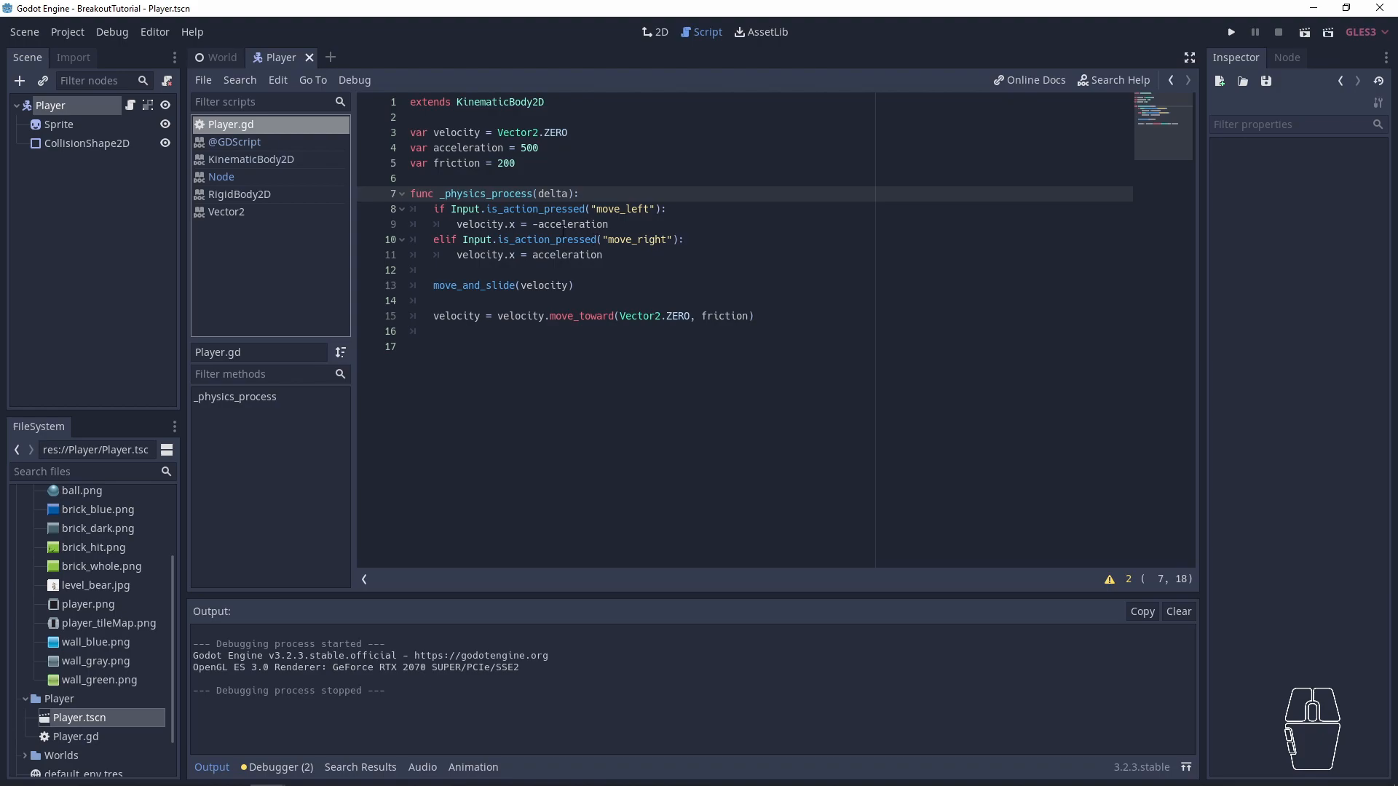
double_click(553, 193)
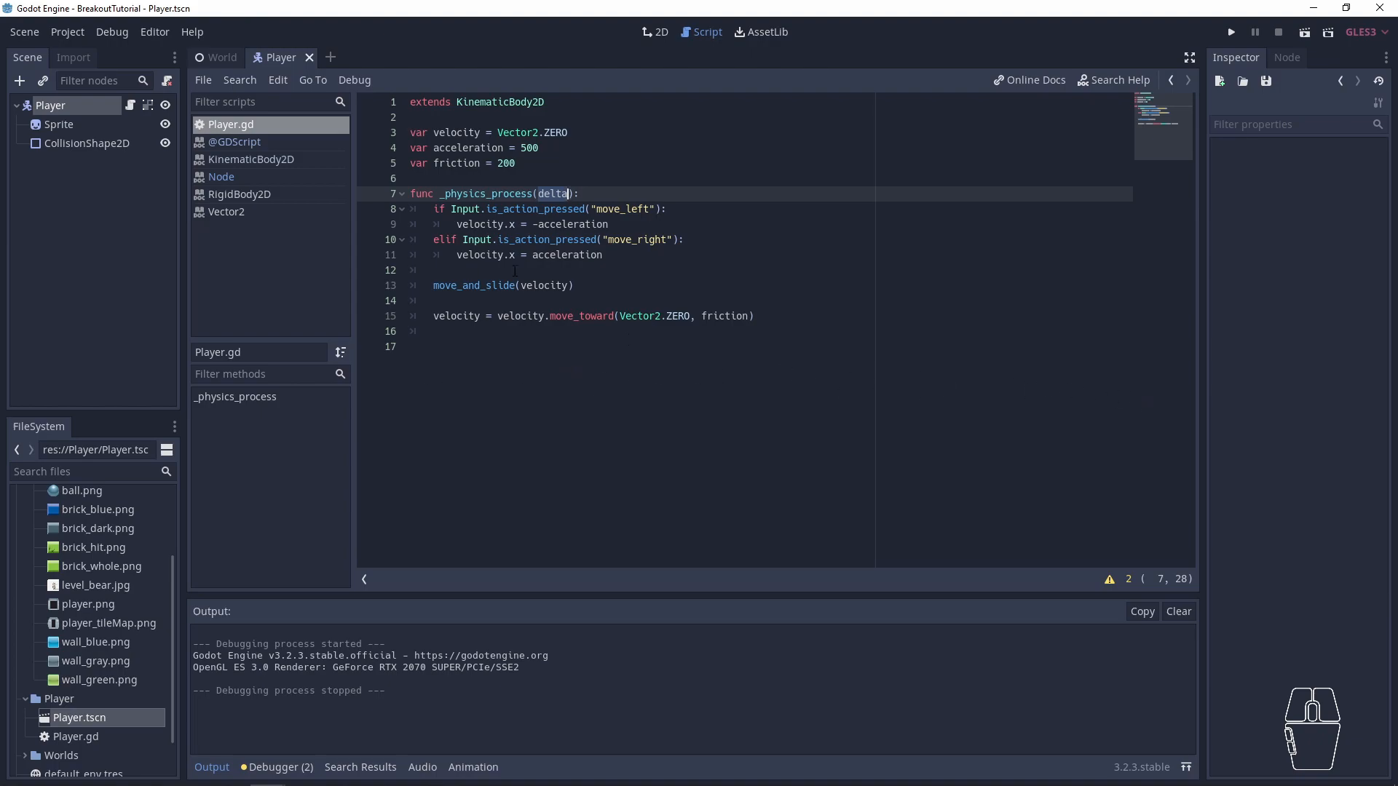
ctrl+click(489, 286)
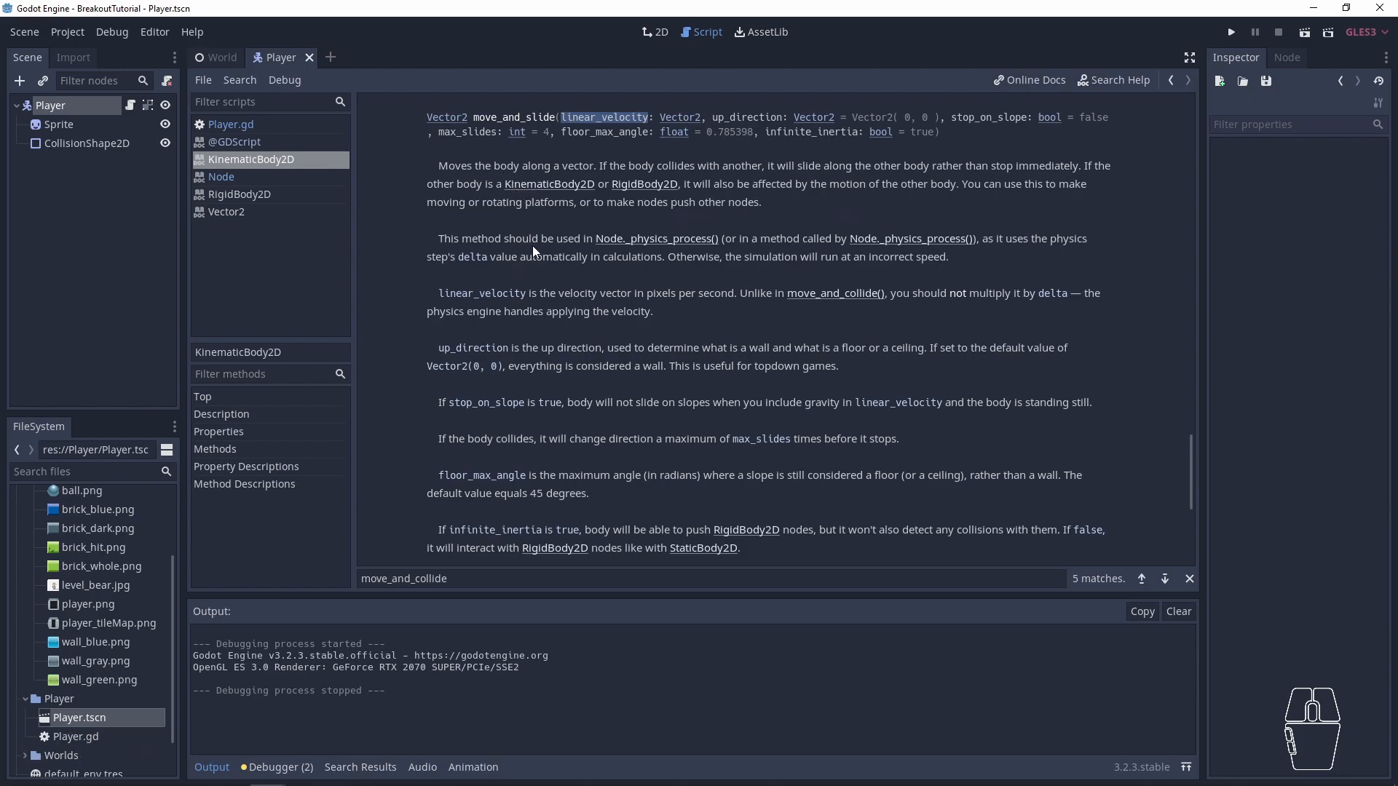
drag(949, 257, 411, 238)
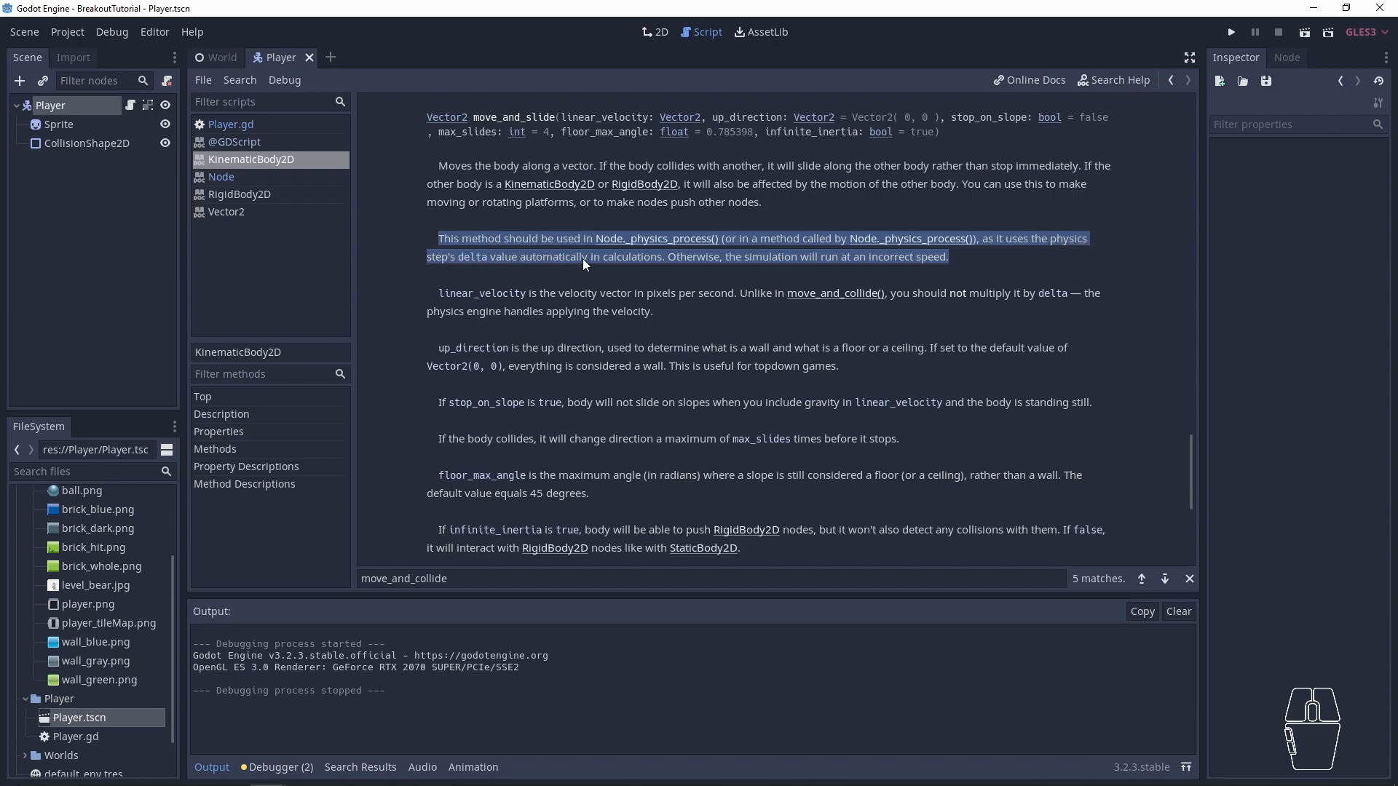
drag(665, 260, 949, 259)
- Switch to the World scene, reopen the Player.gd script, select the velocity argument of move_and_slide, and save
click(221, 59)
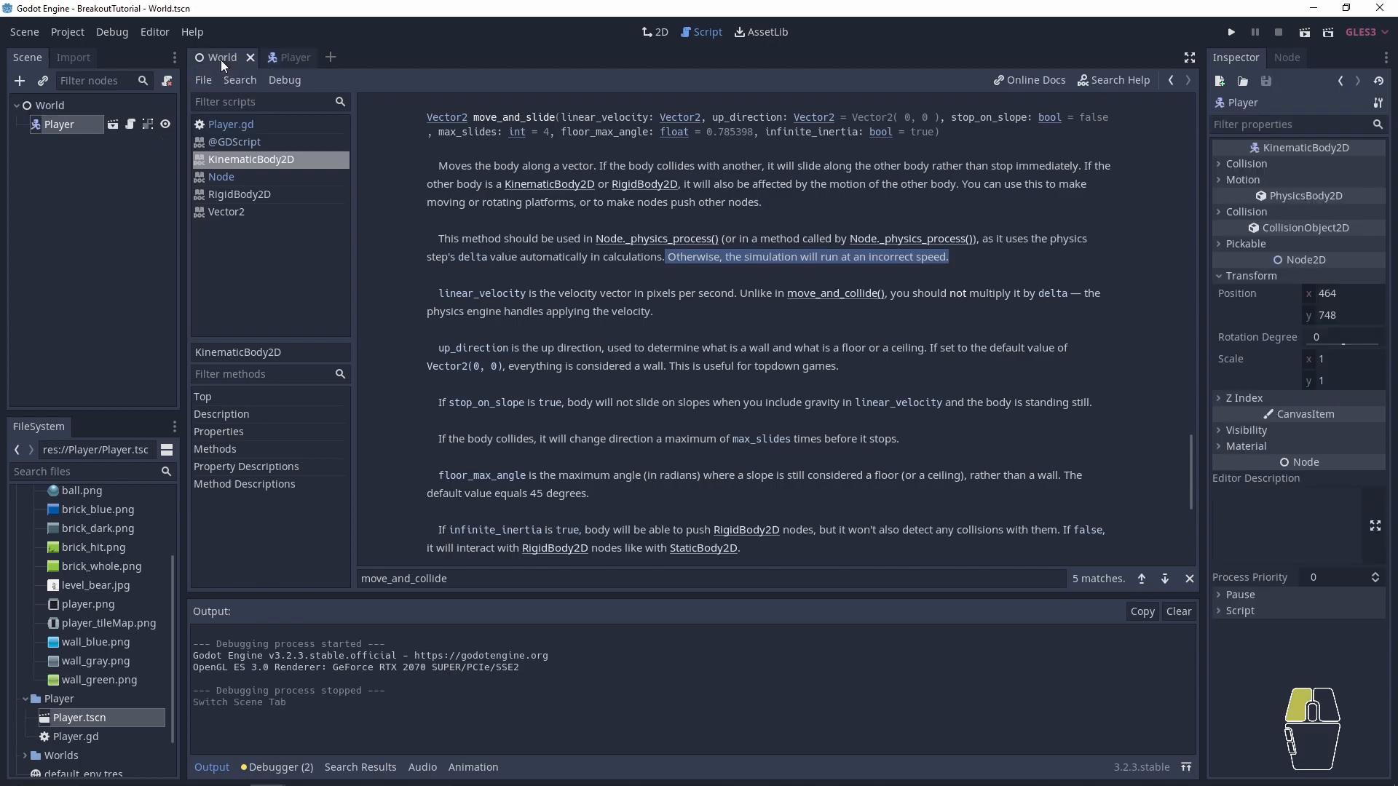
click(240, 122)
double_click(561, 287)
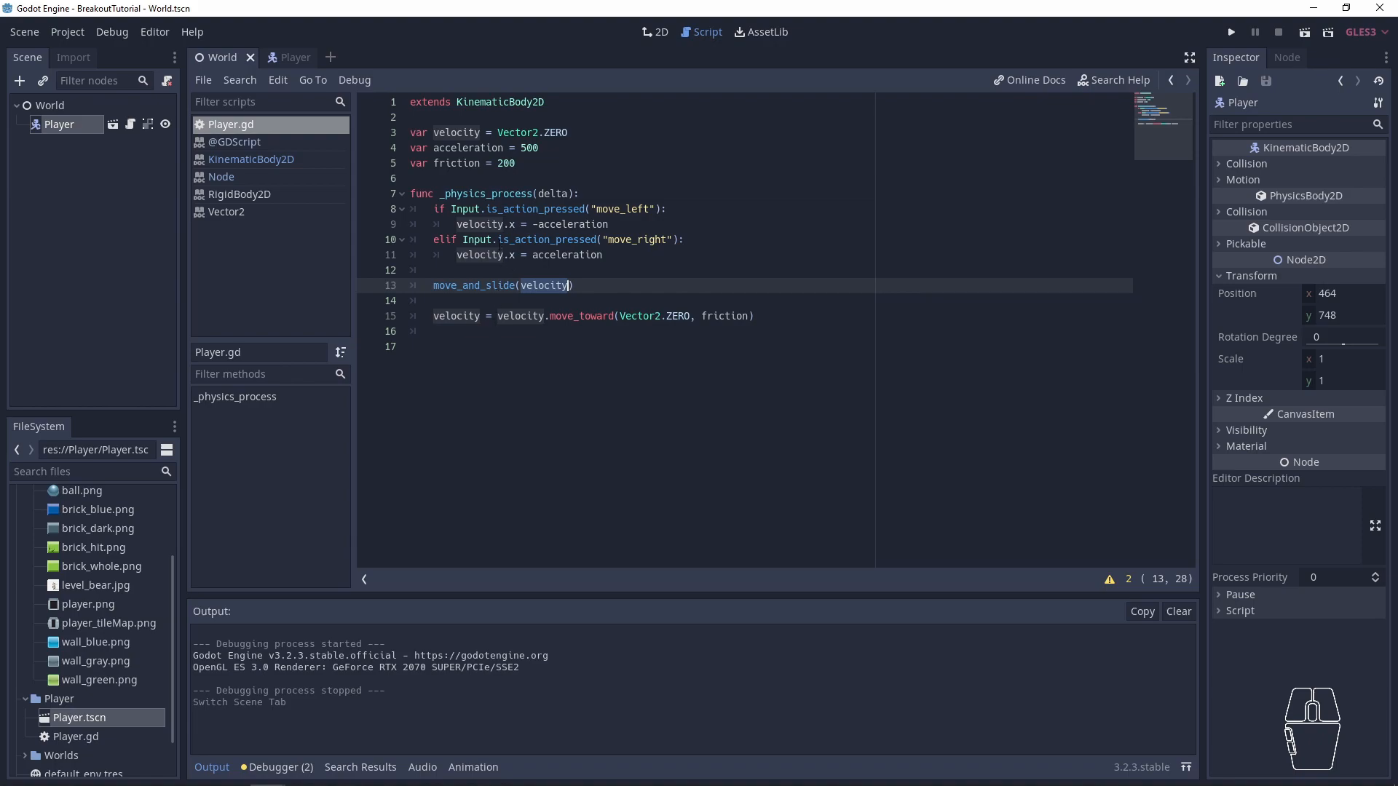
key(ctrl+s)
- Show the World scene in the 2D workspace and examine the paddle's placement within the game screen boundary
click(658, 32)
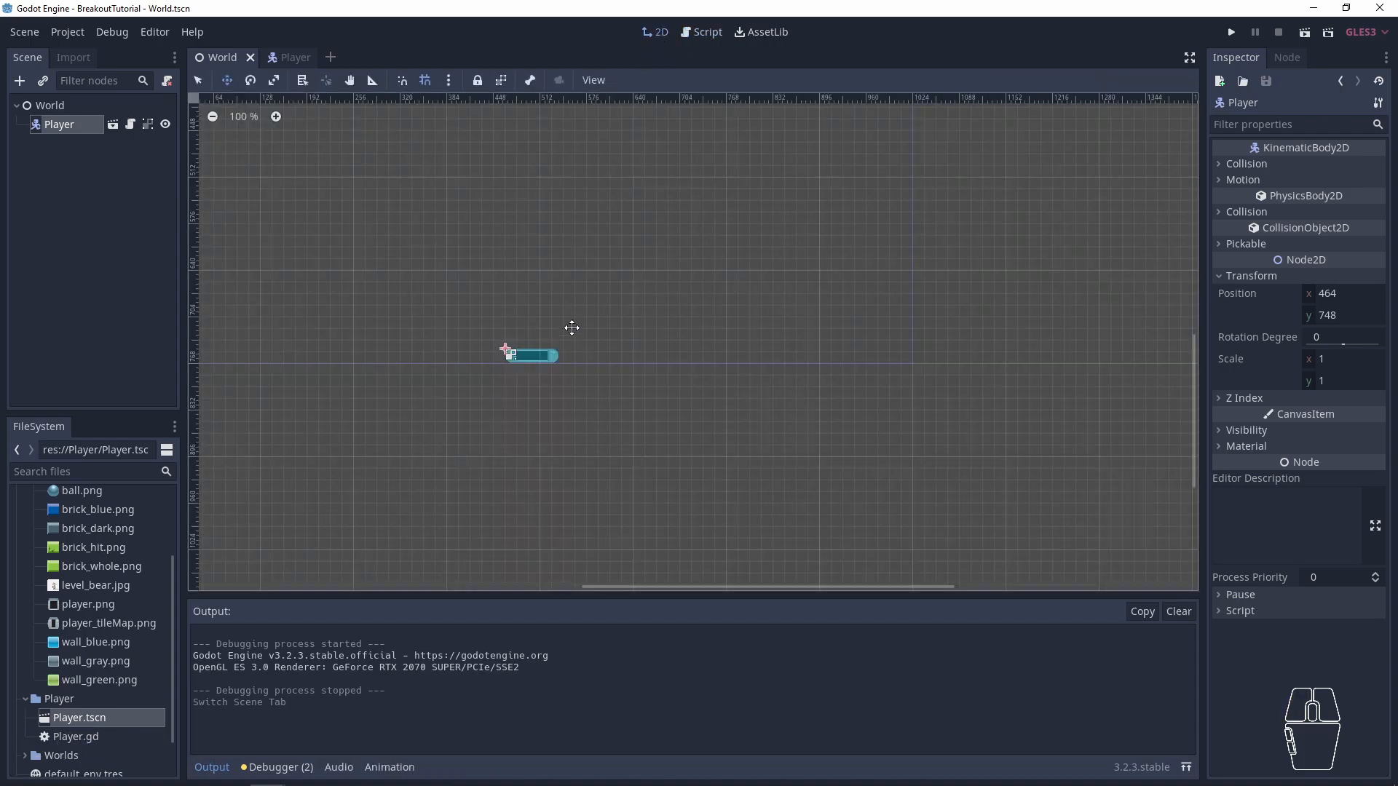
scroll(540, 234, down, 6)
middle_drag(543, 225, 611, 403)
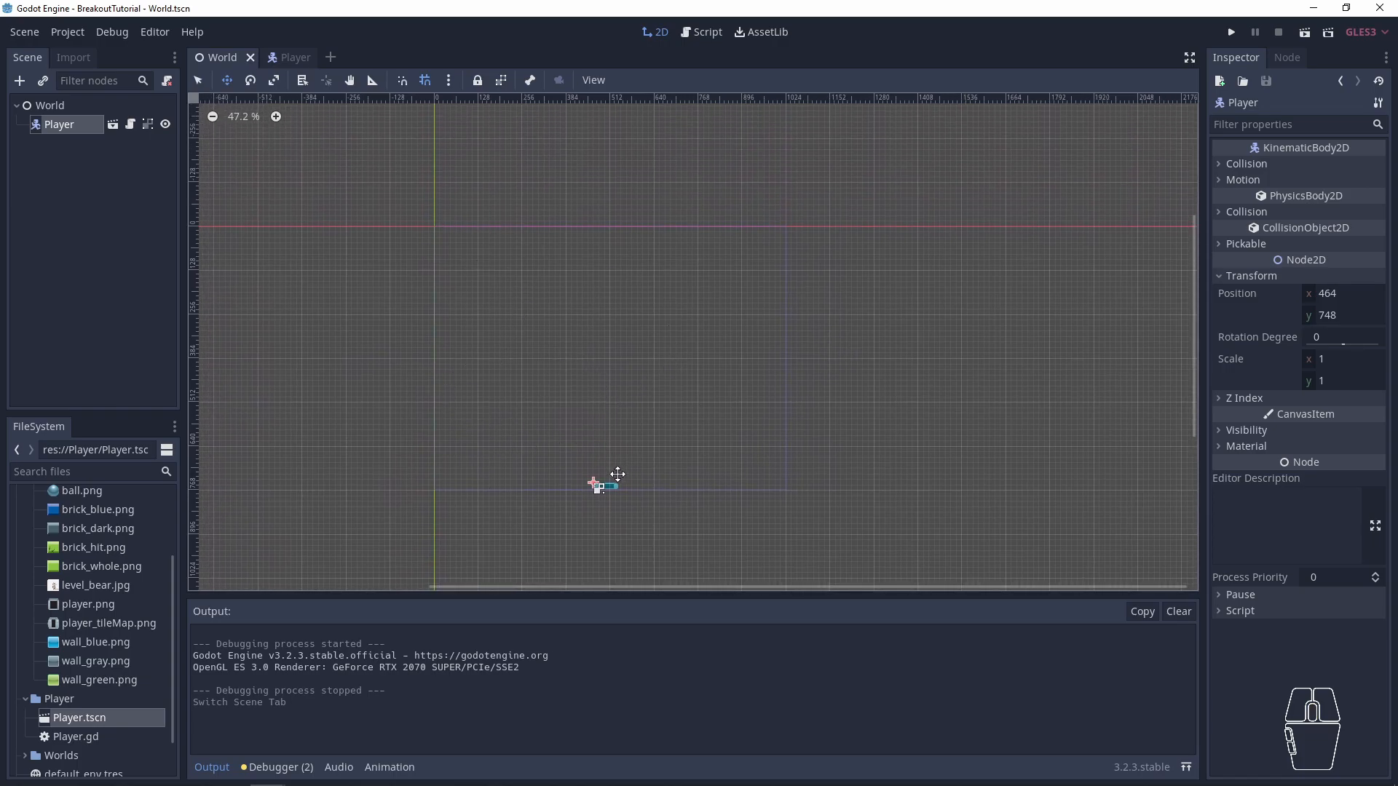
drag(544, 447, 707, 536)
click(594, 536)
scroll(537, 453, down, 1)
scroll(666, 463, up, 4)
scroll(574, 440, up, 2)
scroll(574, 431, down, 7)
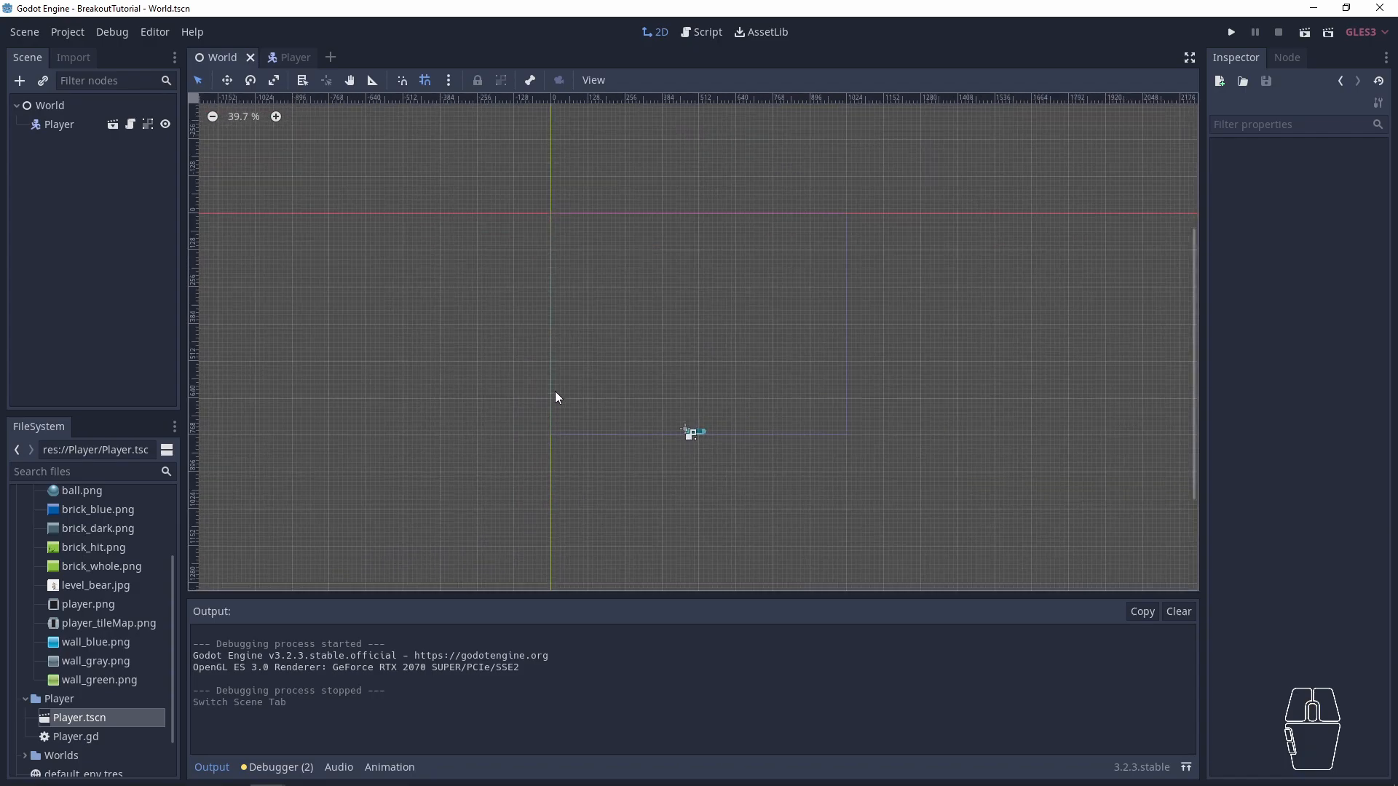
middle_drag(660, 358, 596, 375)
key(w)
scroll(684, 414, up, 4)
scroll(684, 415, up, 1)
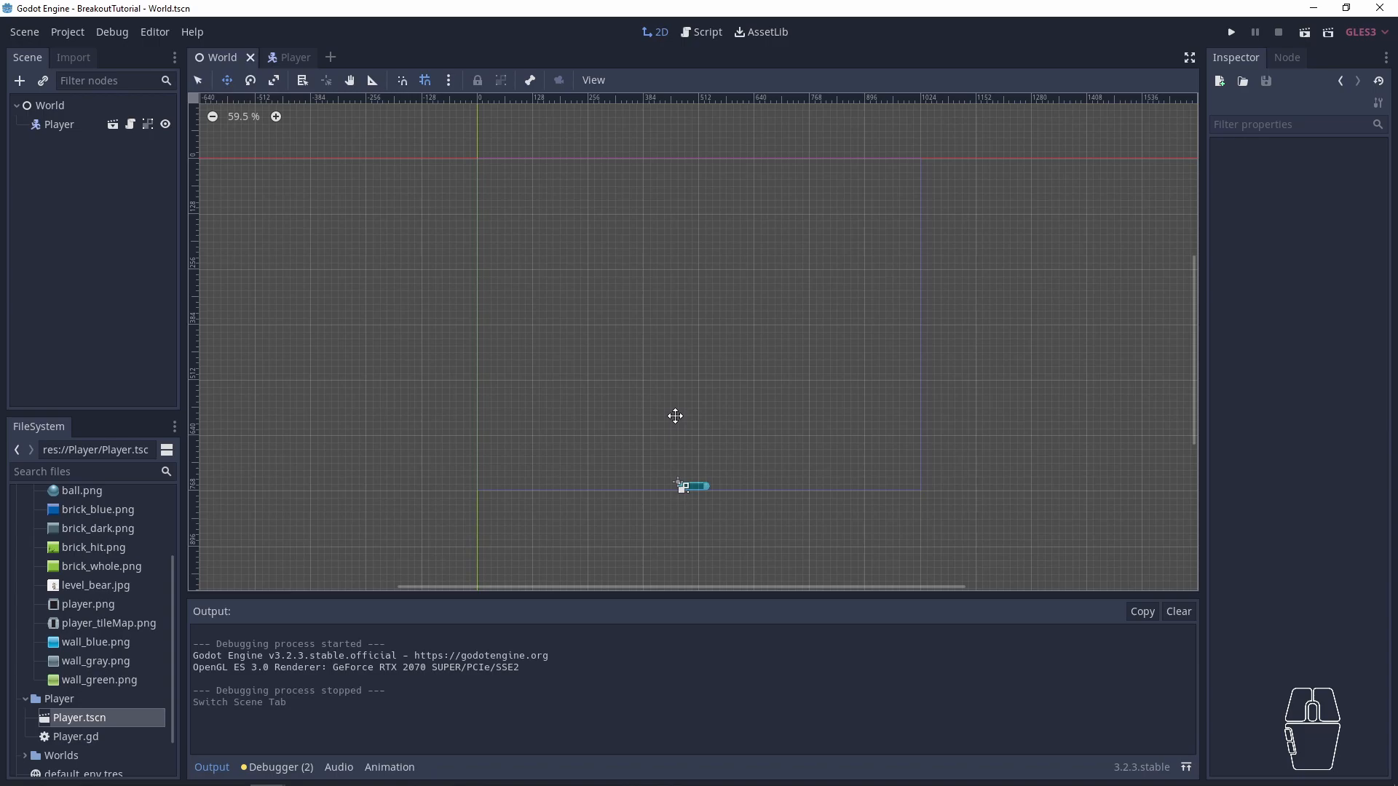
scroll(728, 359, down, 2)
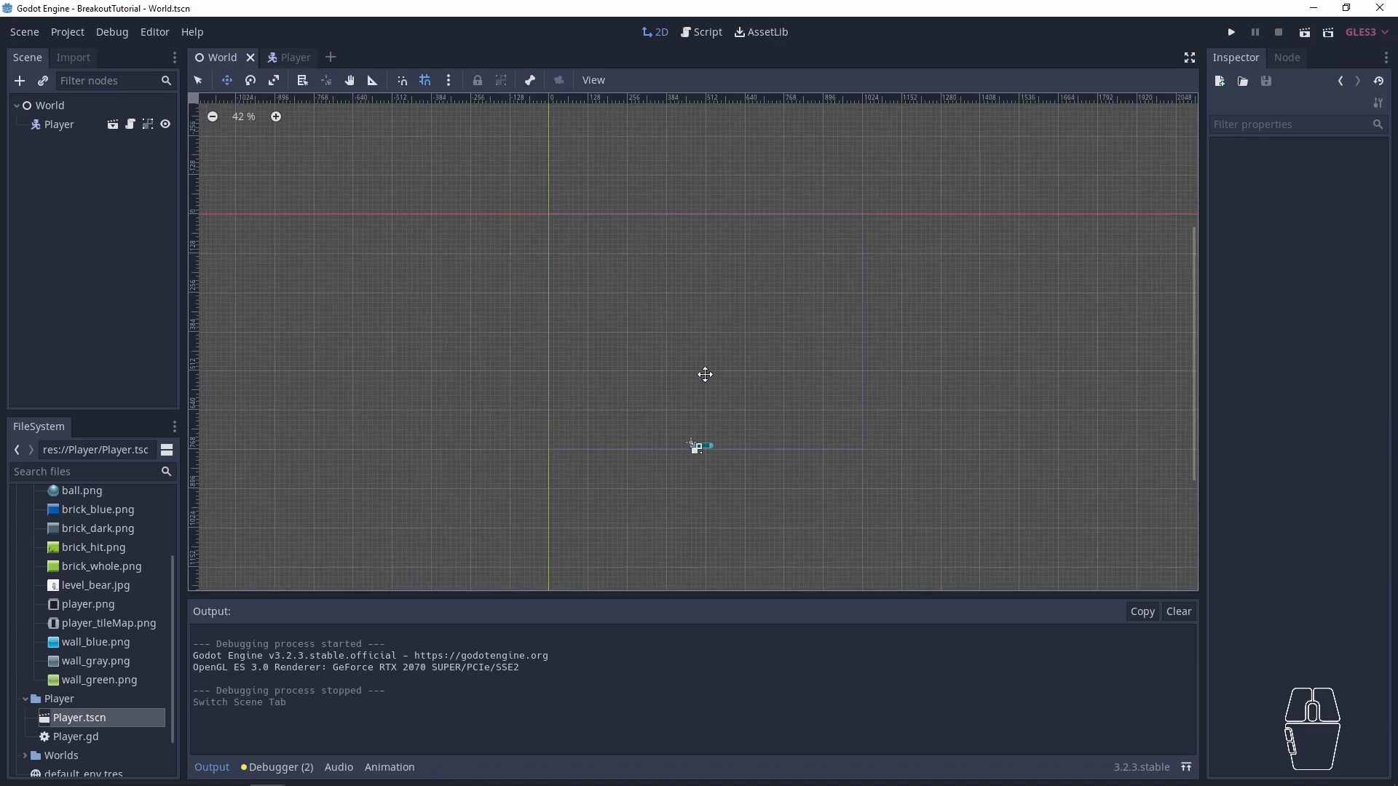
scroll(710, 364, up, 3)
scroll(694, 334, down, 1)
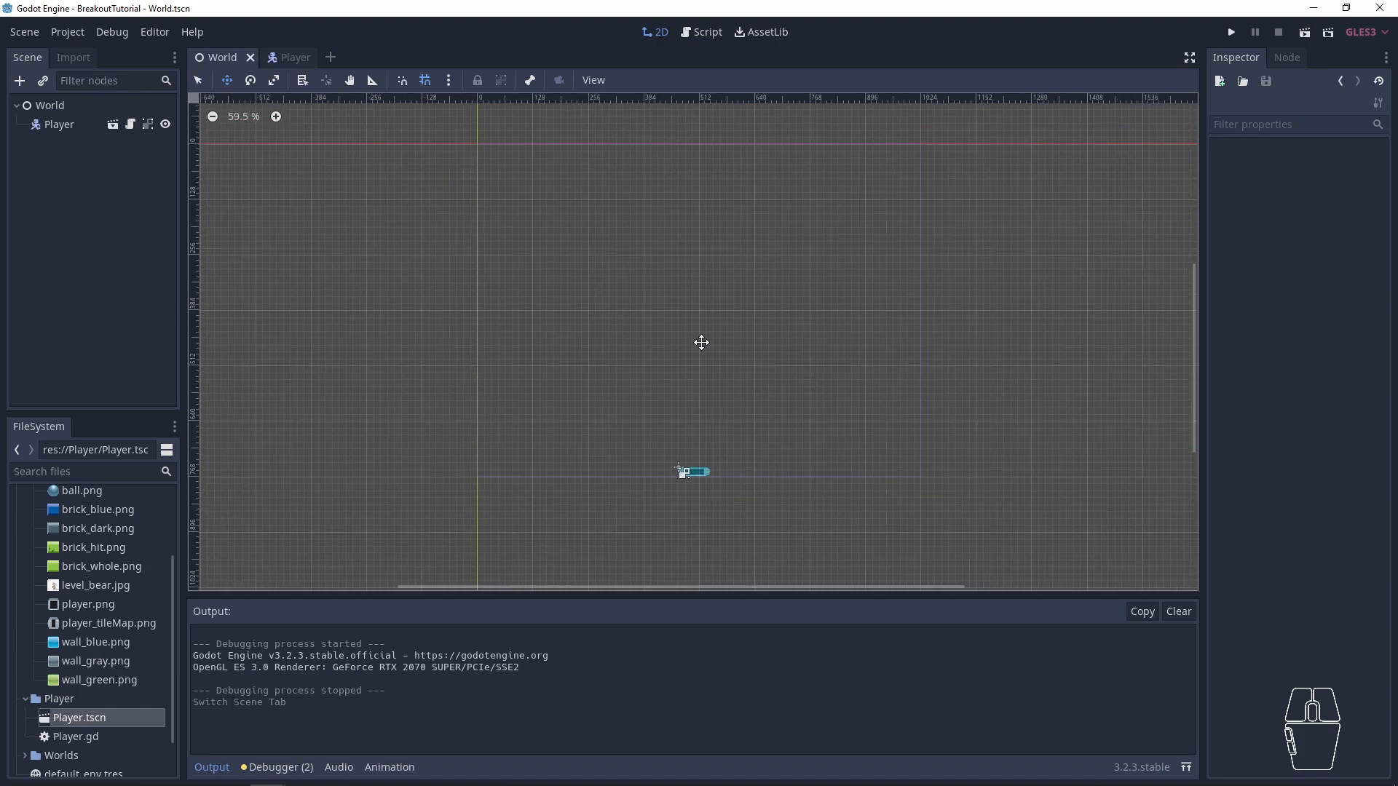